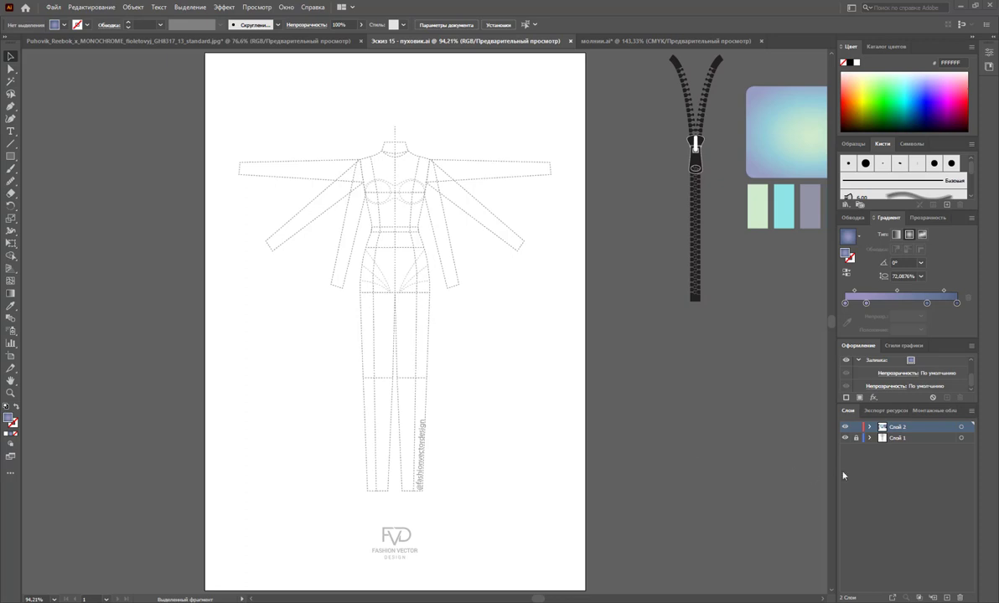
Delete the left and right outstretched arms from the dashed croquis, then lock Layer 1.
left_click(887, 440)
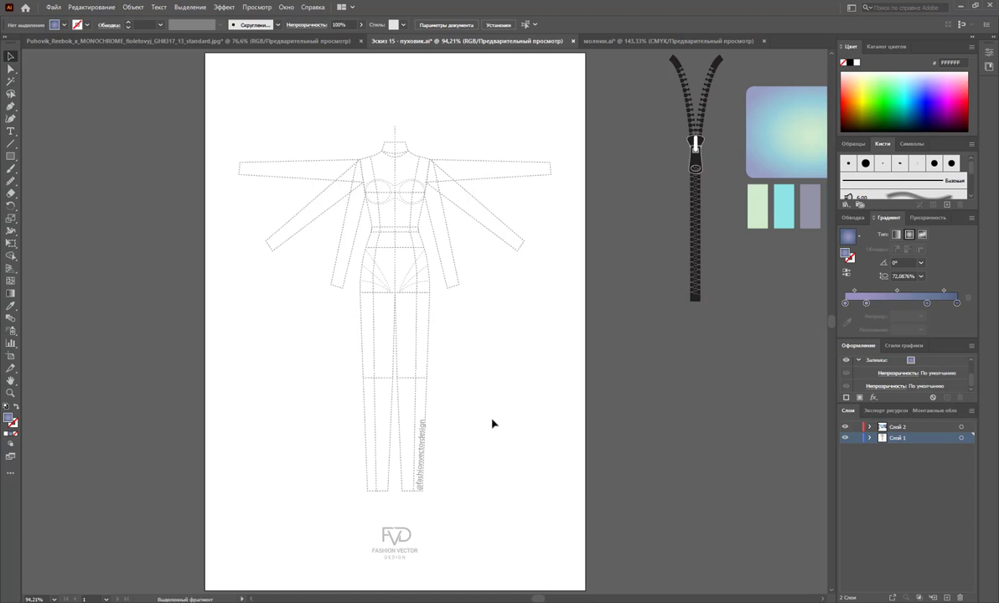
left_click(15, 72)
left_click_drag(498, 109, 443, 243)
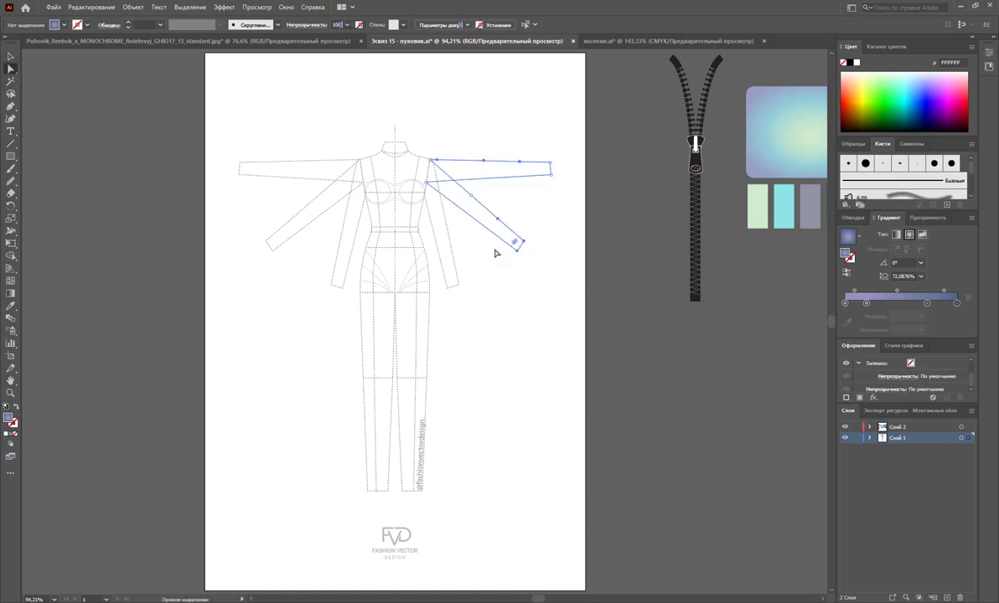
key("Delete")
key("Delete")
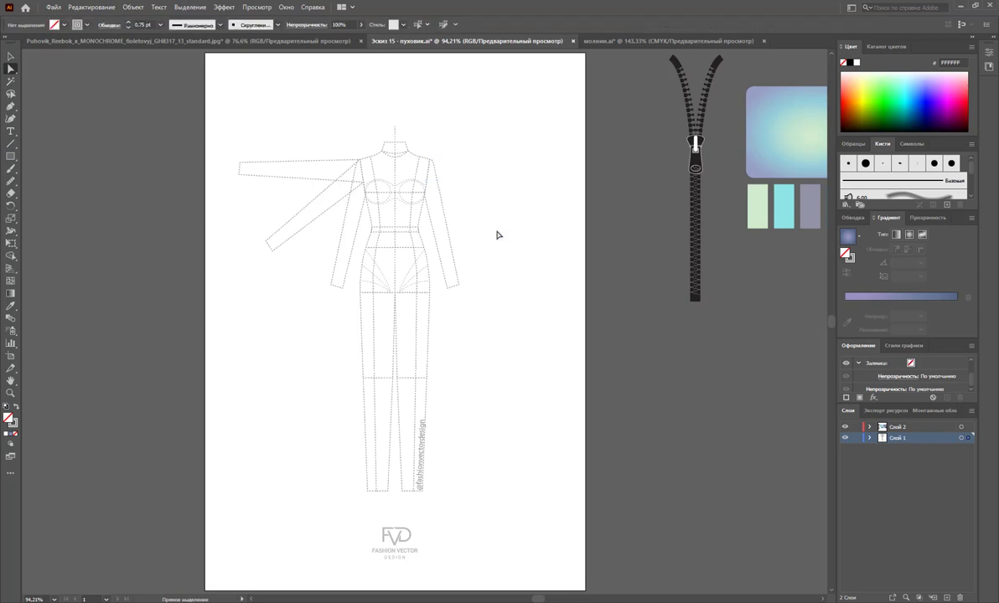
left_click_drag(240, 110, 288, 265)
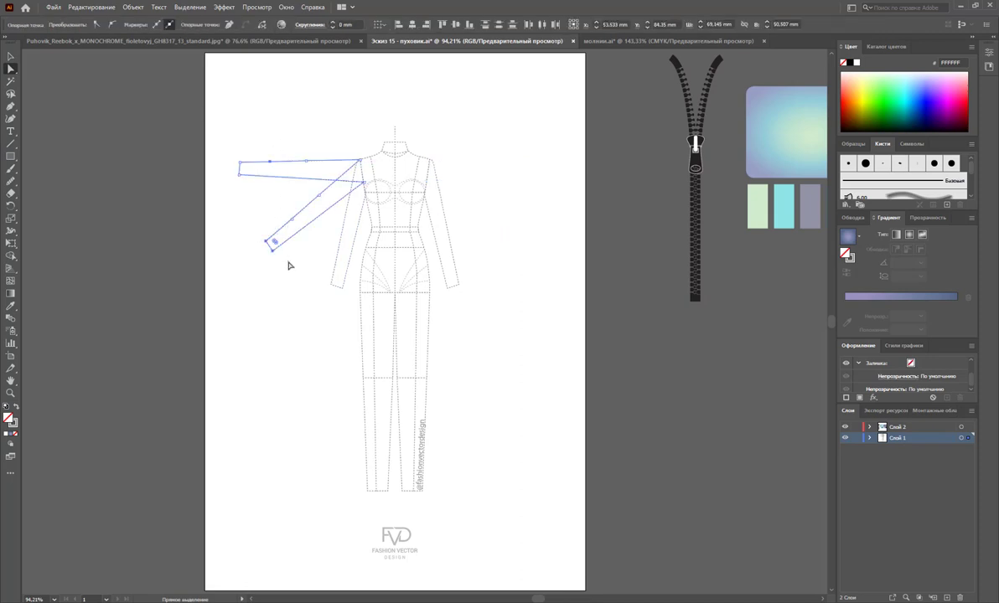
key("Delete")
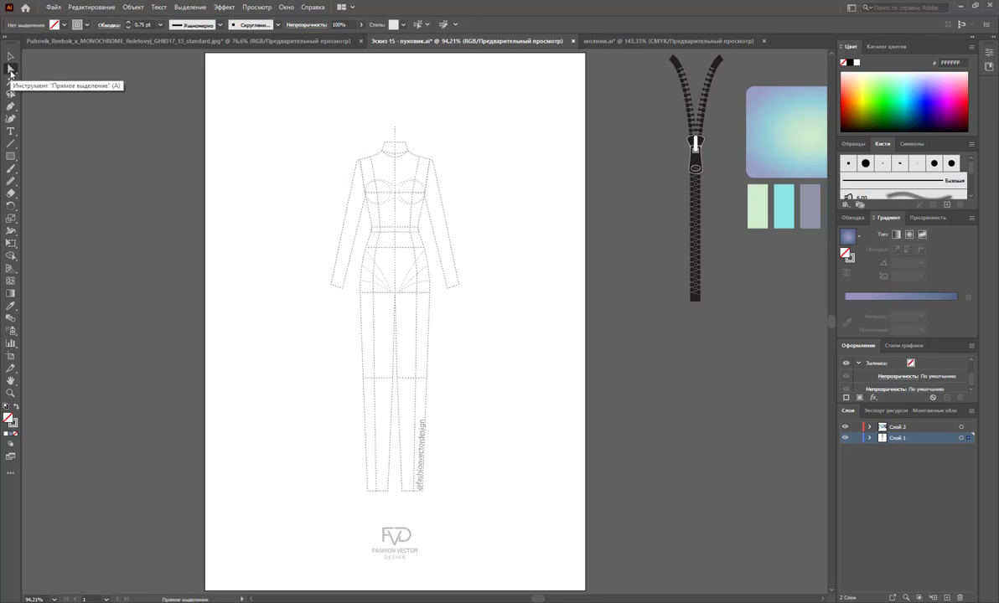
left_click(856, 437)
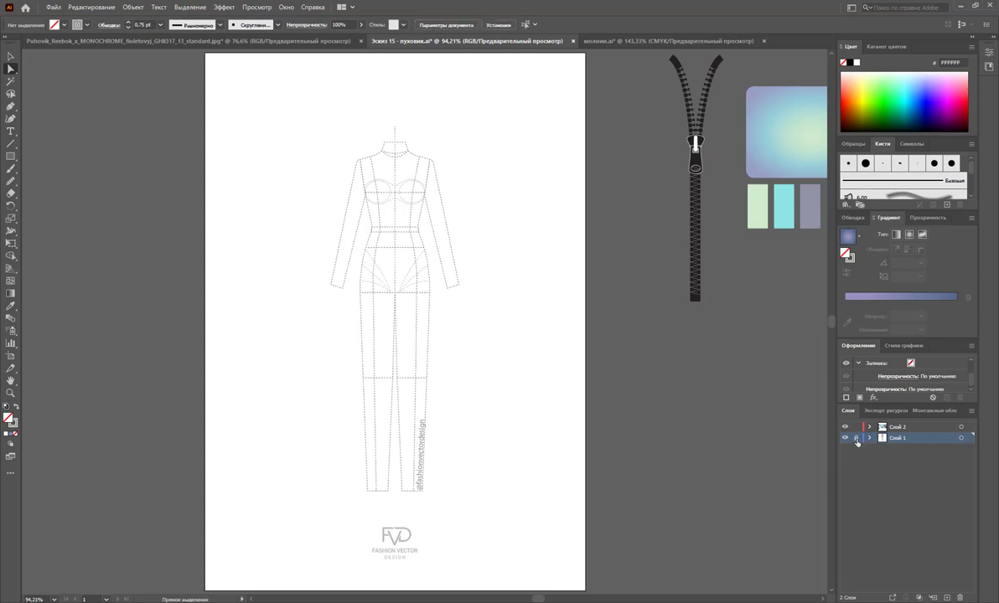
Add a new layer for the jacket and zoom in on the croquis torso.
left_click(947, 599)
left_click(11, 392)
left_click(435, 259)
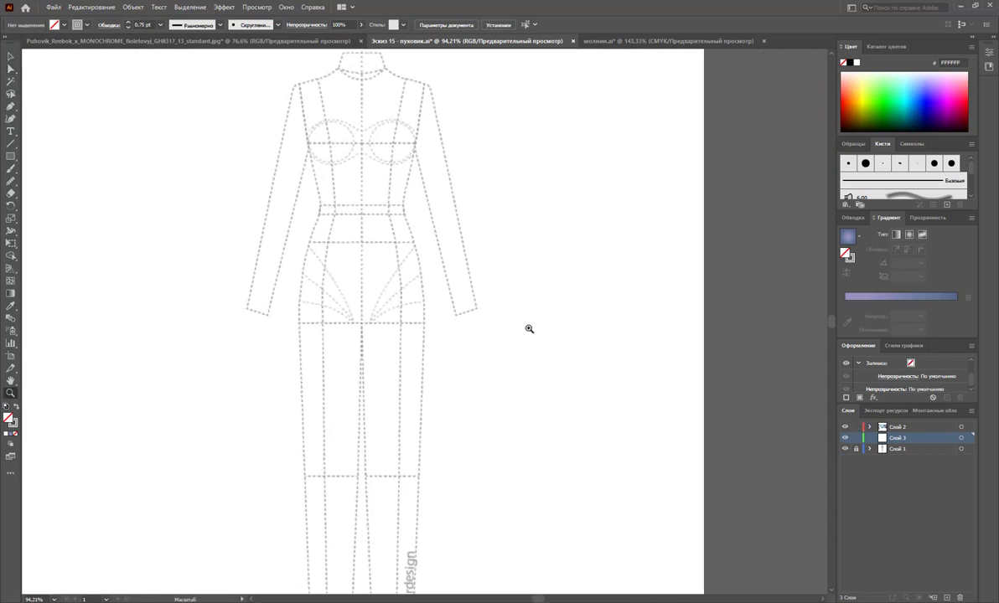
left_click(424, 367)
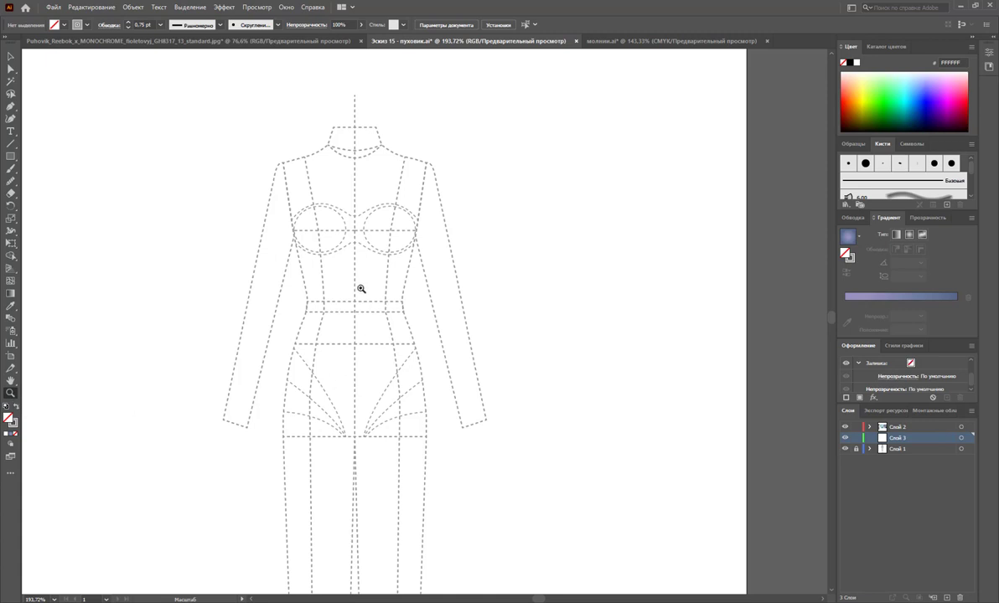
scroll(505, 308, "up", 1)
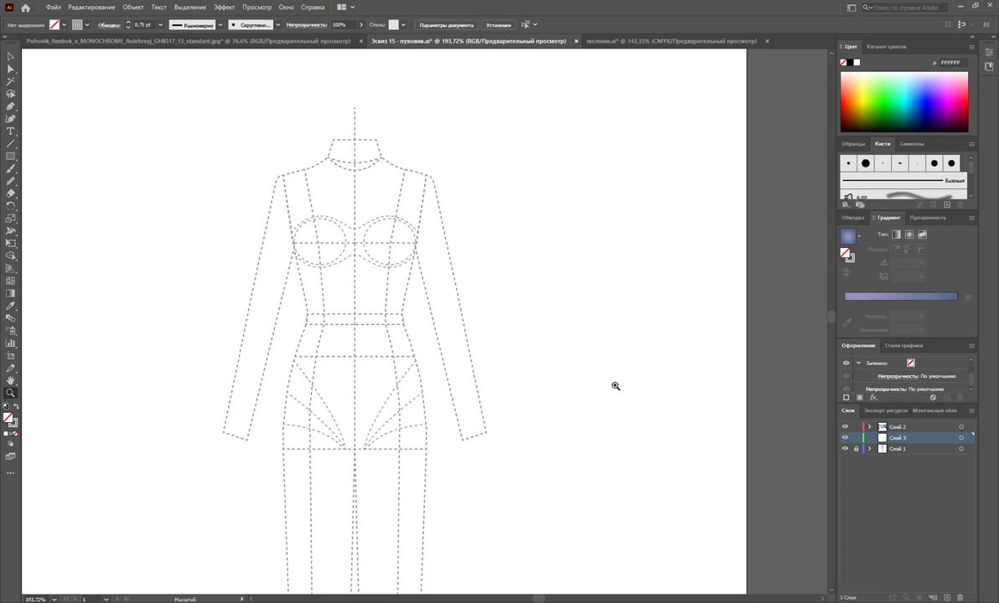
Draw a Pen curve from the neckline centre to the neck-shoulder point.
left_click(10, 109)
left_click(354, 177)
left_click_drag(376, 171, 408, 156)
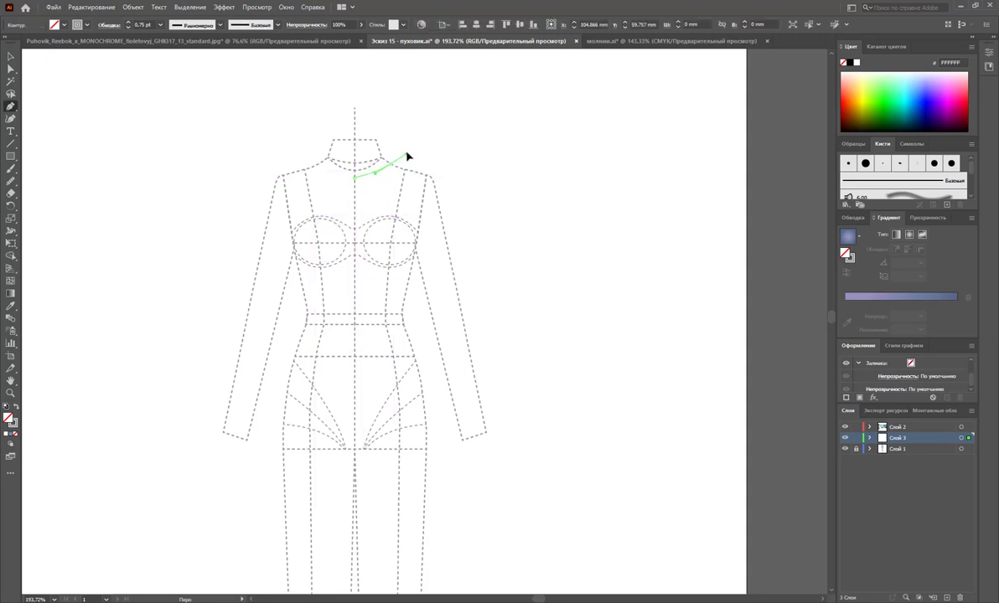
left_click(401, 157)
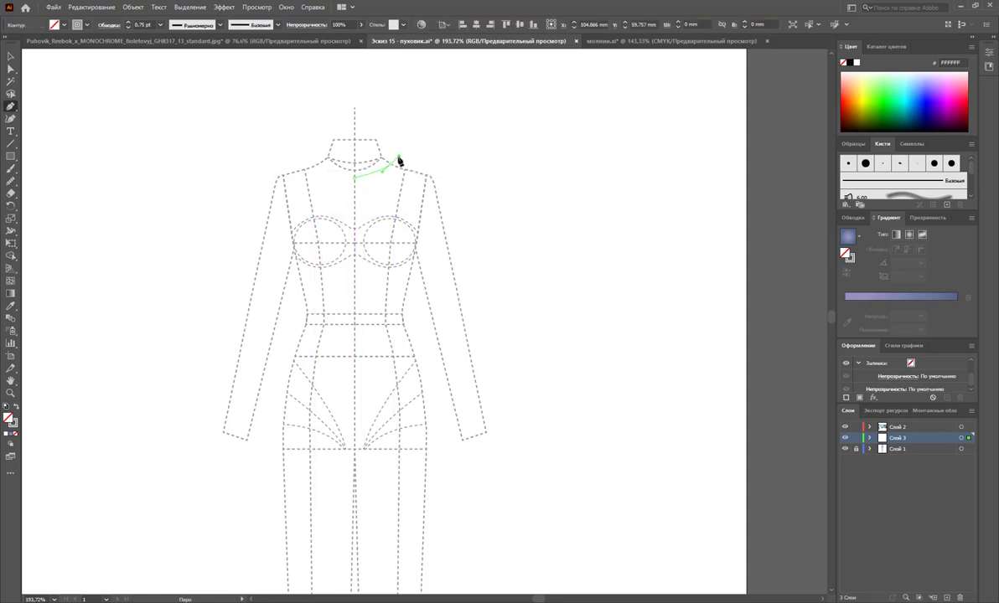
Make the outline stroke black, solid rather than dashed, with 1 pt weight.
double_click(17, 426)
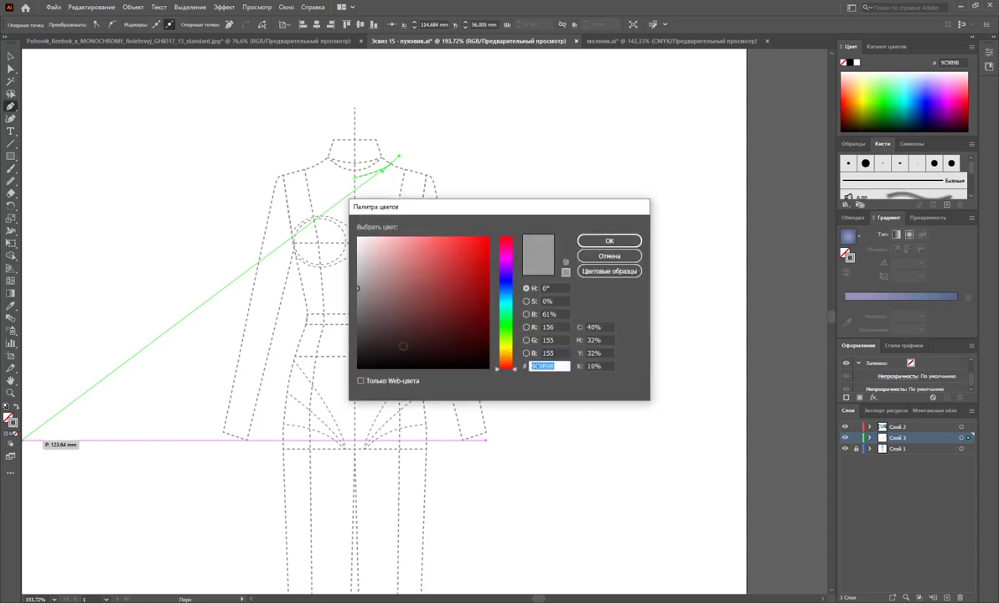
left_click(403, 346)
left_click(606, 241)
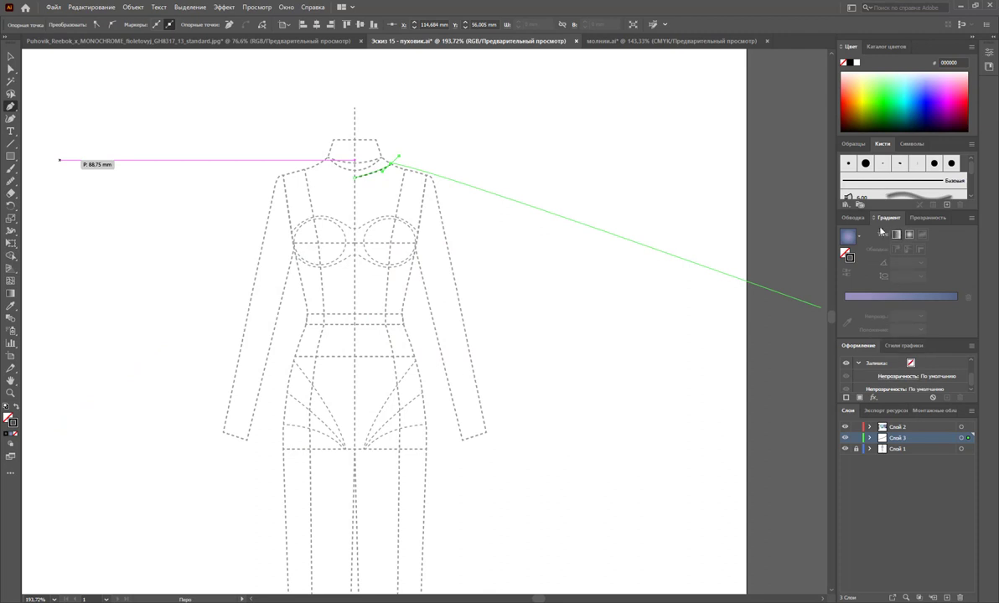
left_click(853, 217)
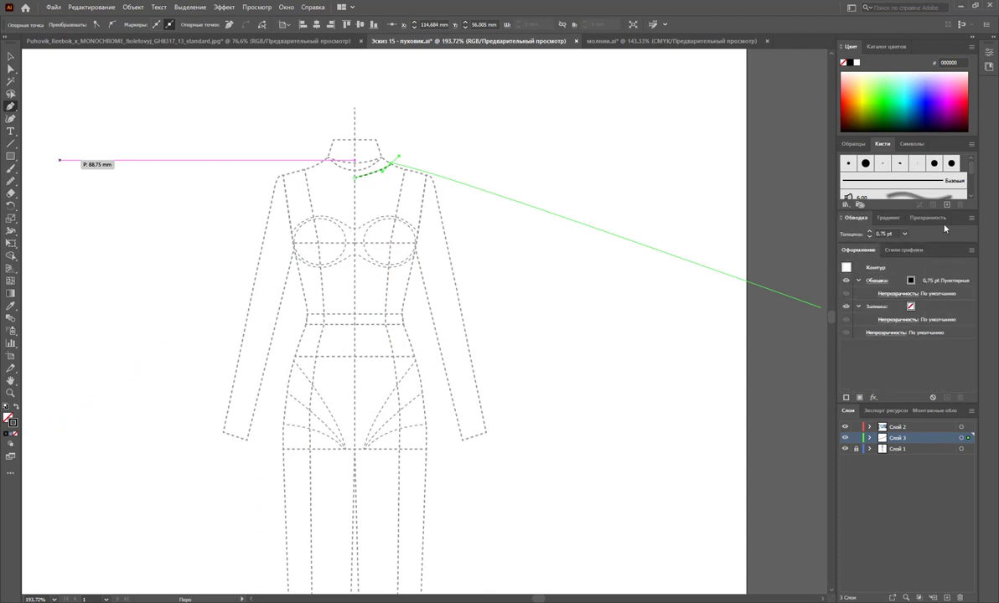
right_click(863, 216)
left_click(913, 221)
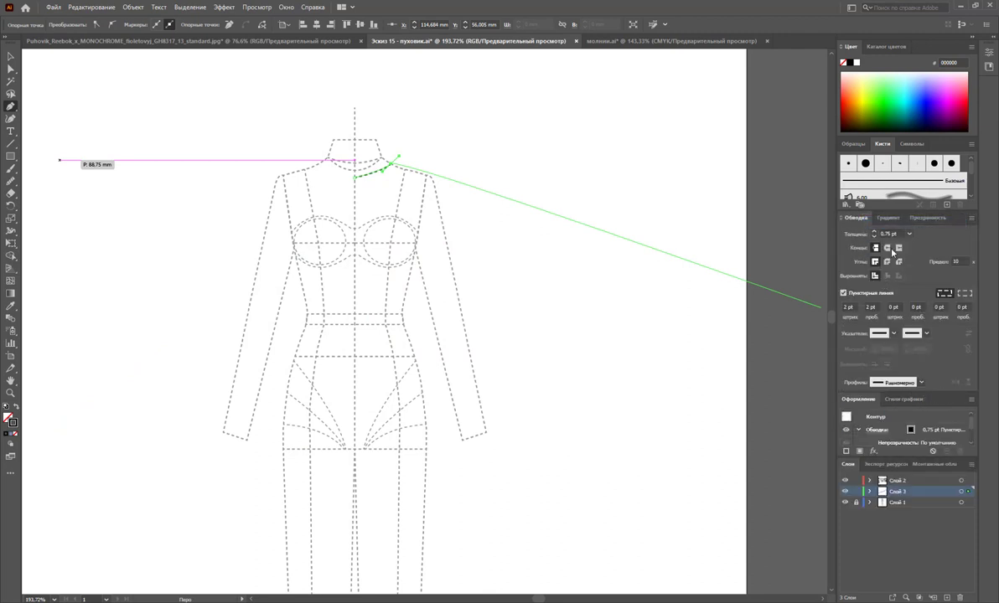
left_click(909, 234)
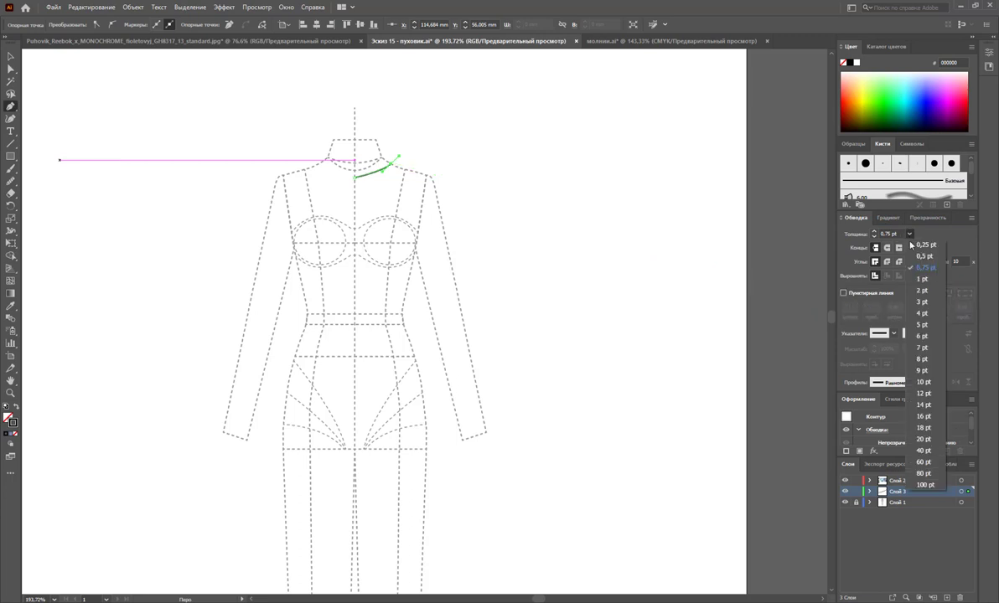
left_click(917, 272)
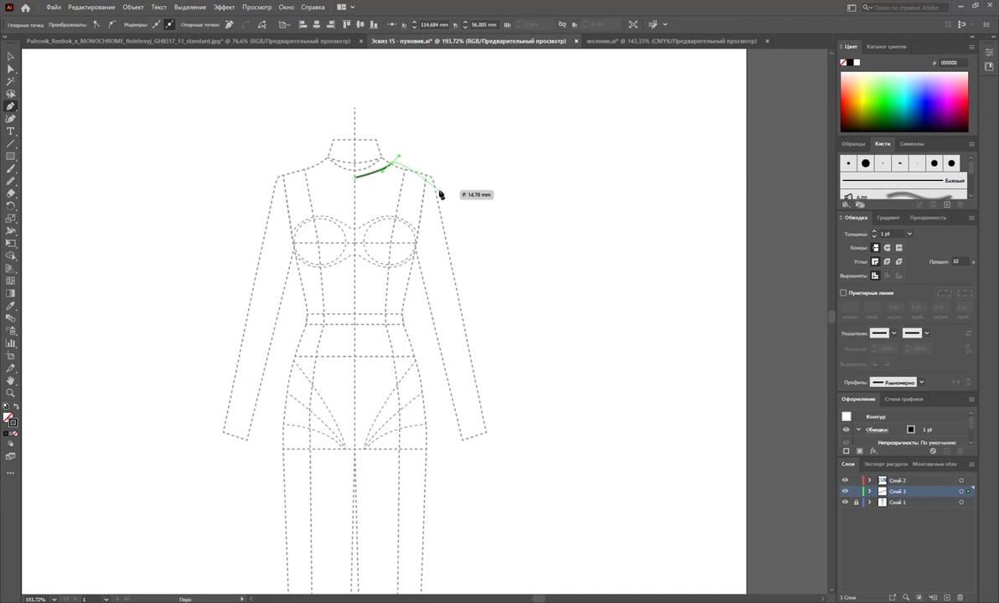
Extend the path over the shoulder, down armhole and side seam, across the hem, closing at centre front.
left_click_drag(438, 191, 447, 203)
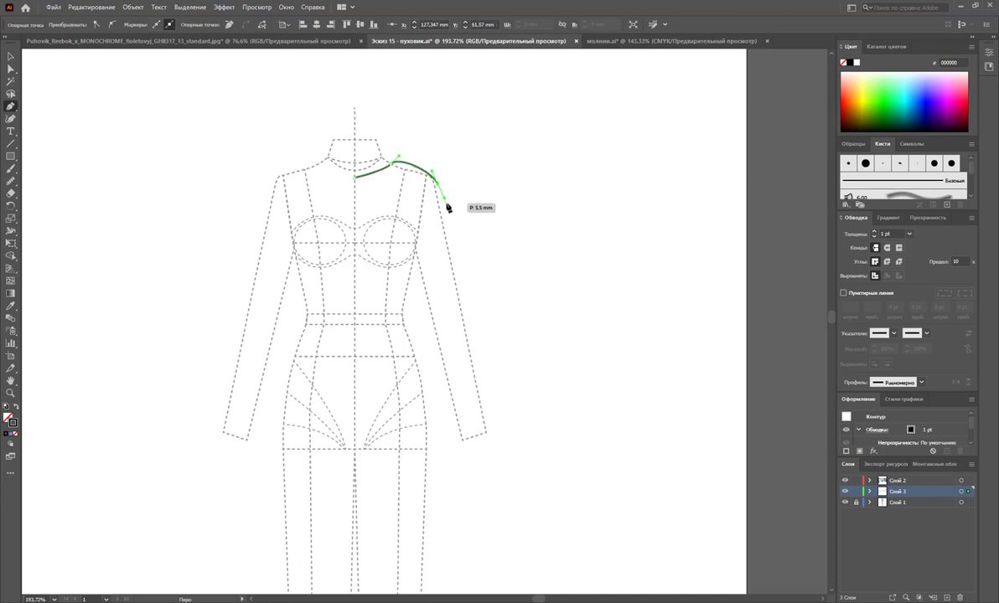
left_click(446, 203)
left_click(418, 236)
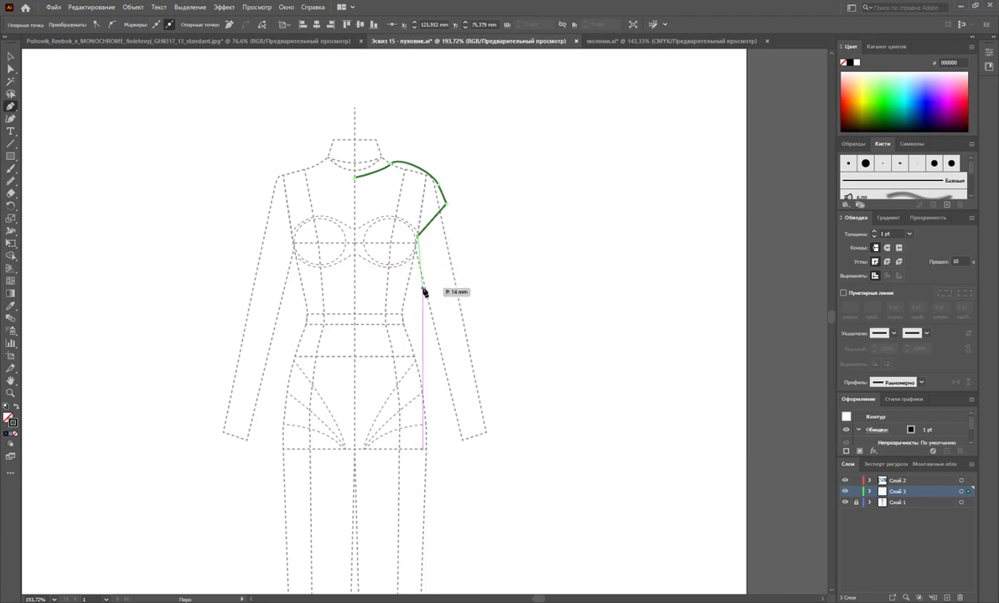
left_click(424, 292, "ctrl")
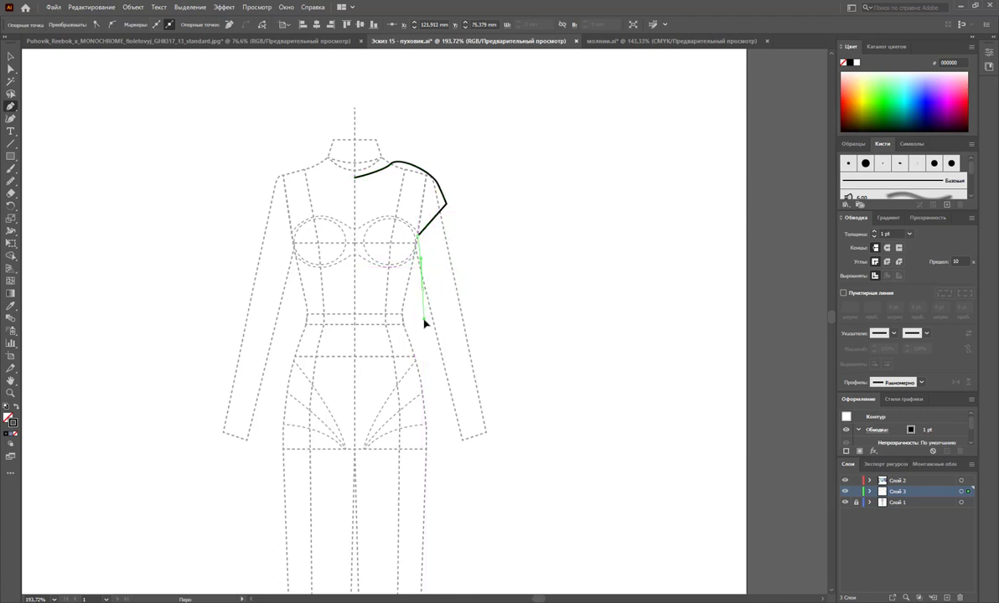
left_click(425, 322)
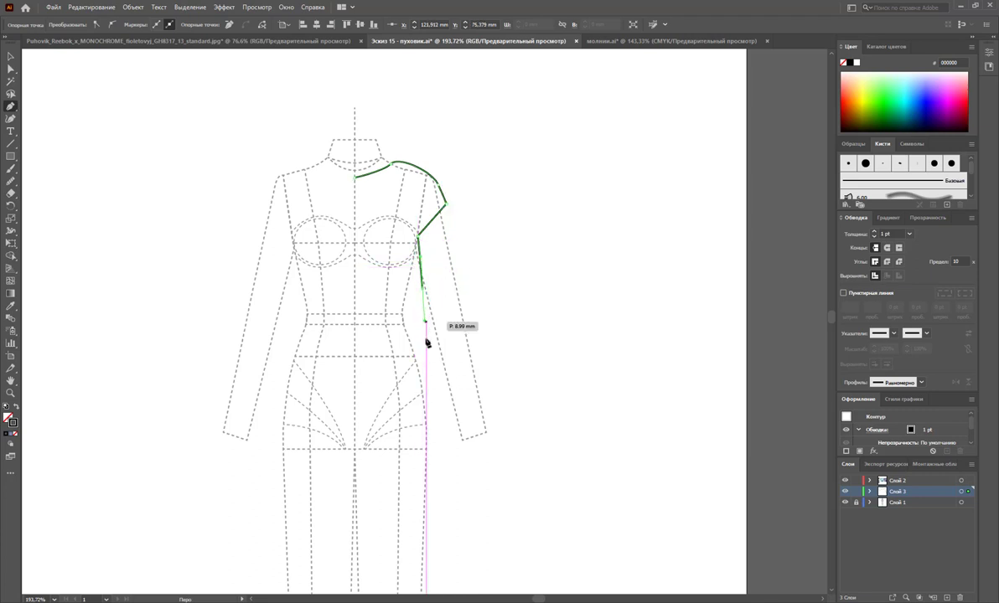
left_click(444, 442)
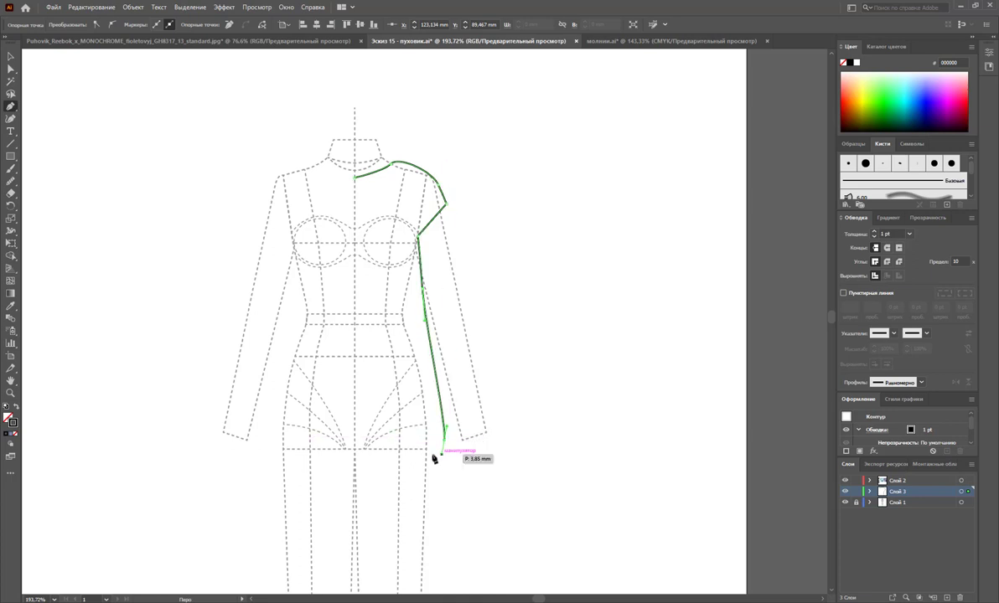
left_click(355, 439)
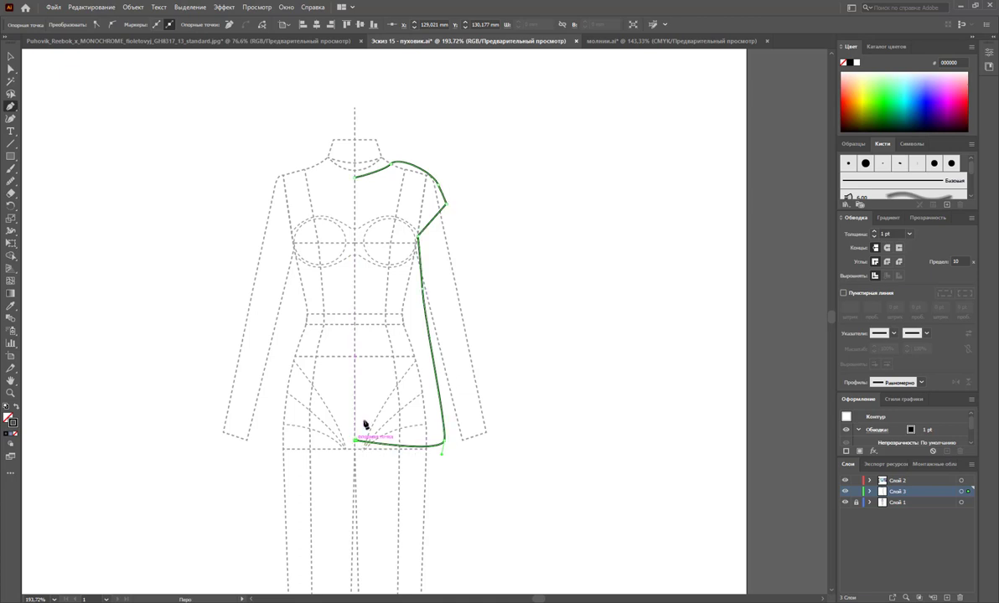
left_click(355, 177)
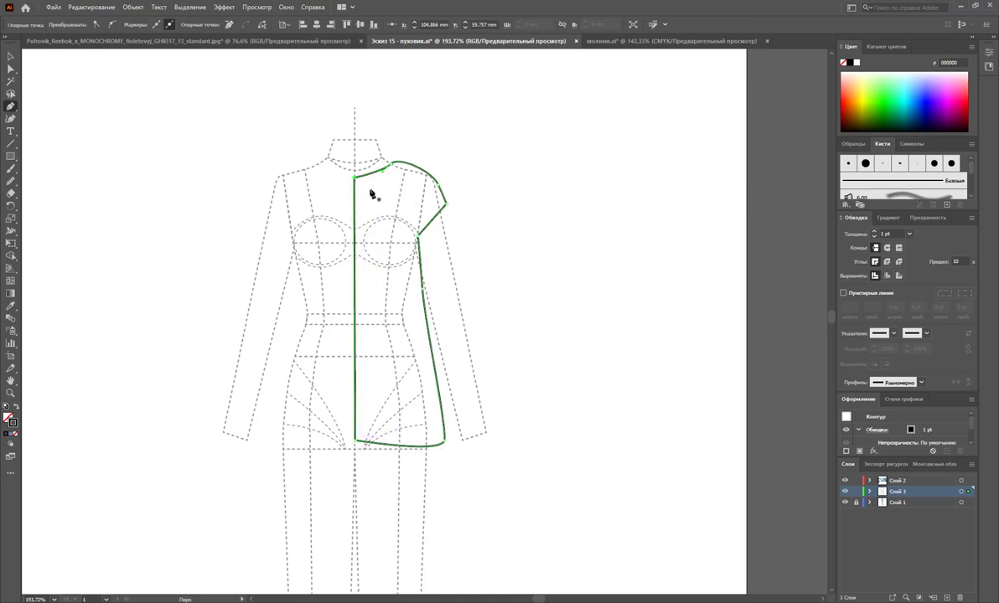
Round the side hem corner and raise the shoulder curve slightly.
left_click(11, 69)
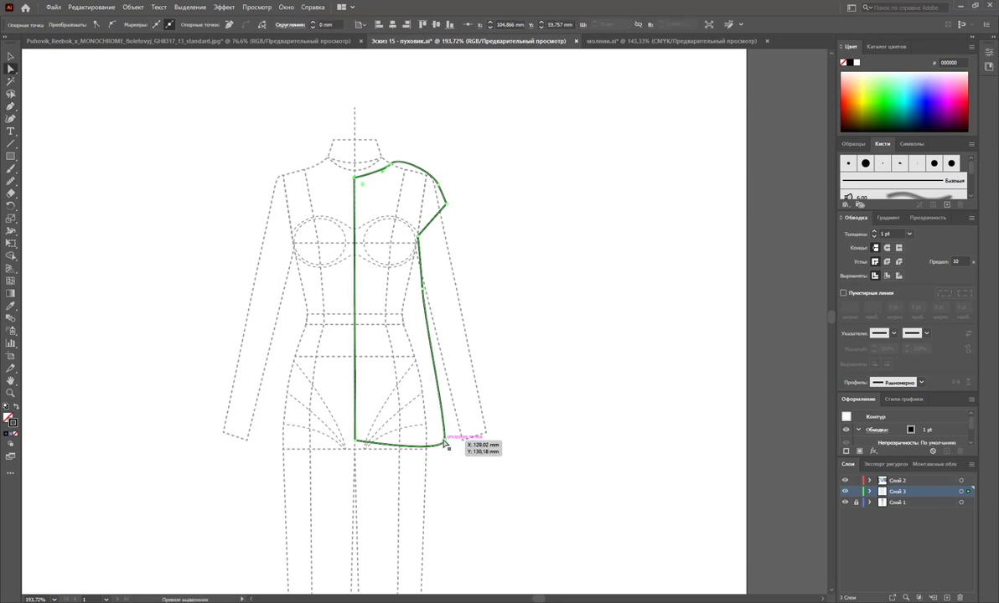
left_click_drag(444, 444, 408, 436)
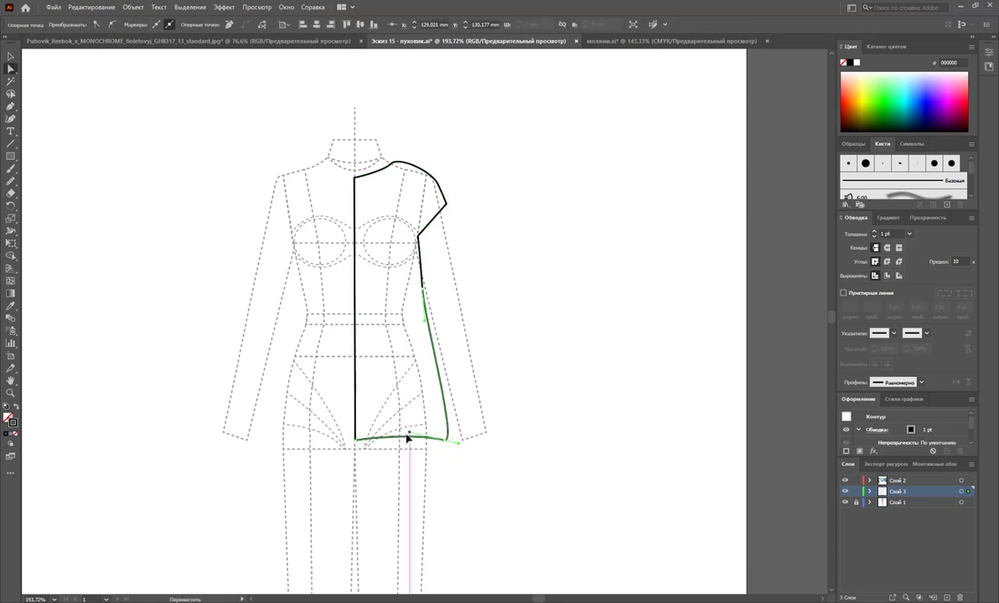
left_click(355, 439)
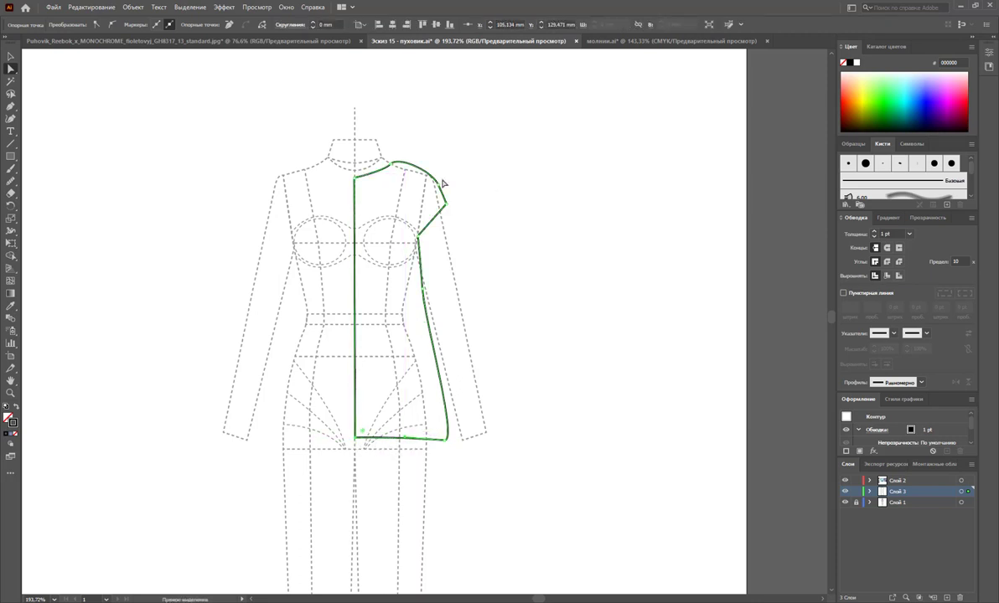
left_click_drag(386, 165, 400, 157)
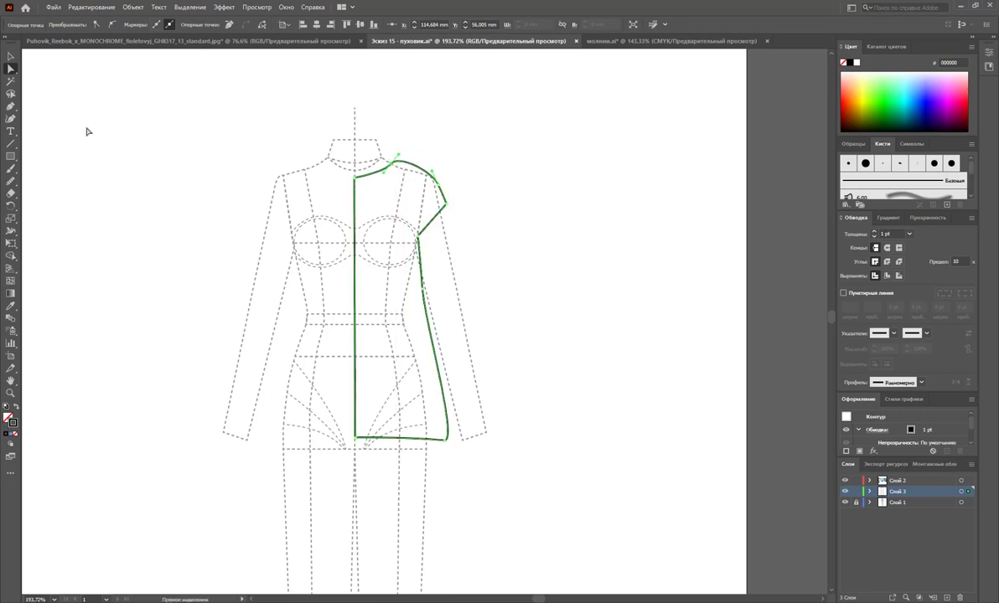
Float the pen tool group and convert the shoulder anchor to reshape its curve.
left_click(10, 107)
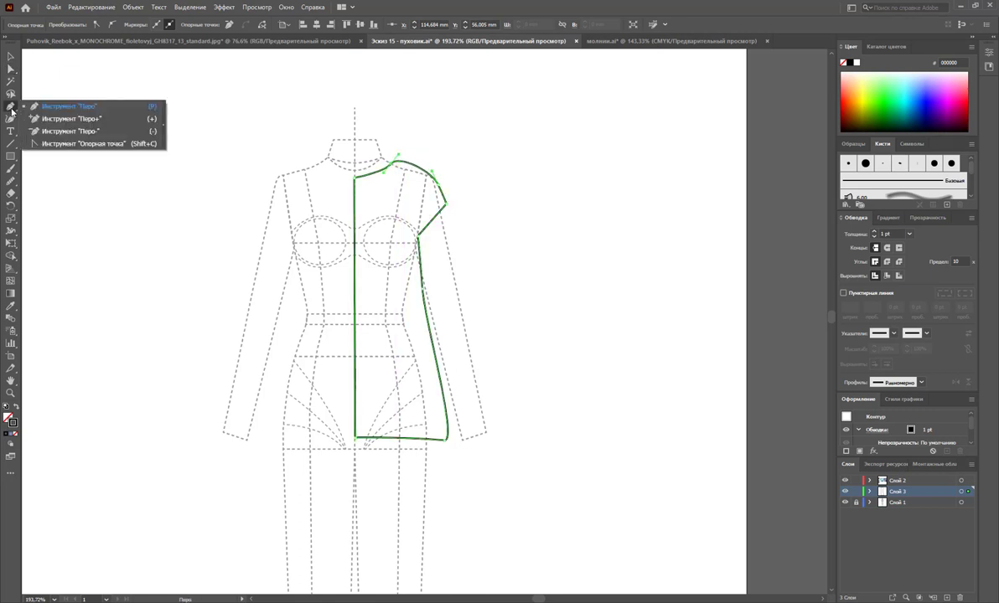
left_click(165, 122)
left_click(86, 109)
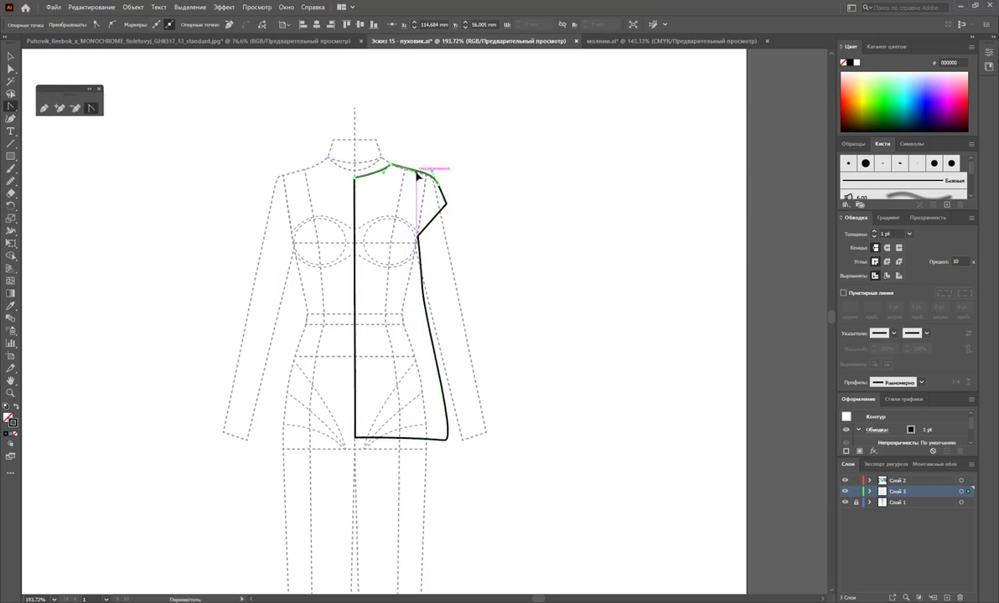
left_click_drag(417, 168, 419, 171)
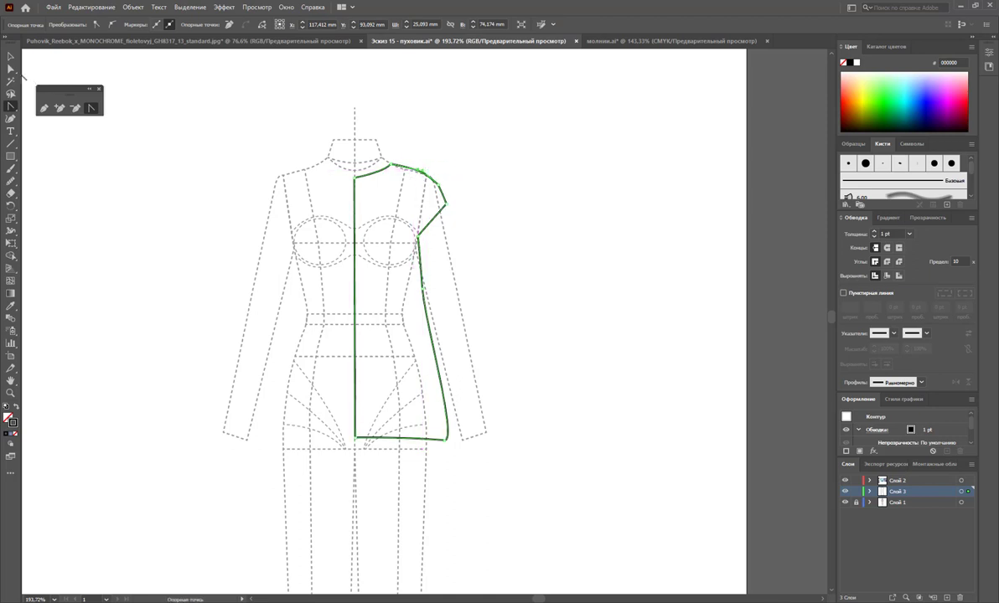
Nudge the shoulder point up and settle the lower armhole point on the side.
left_click(10, 72)
left_click_drag(440, 191, 419, 185)
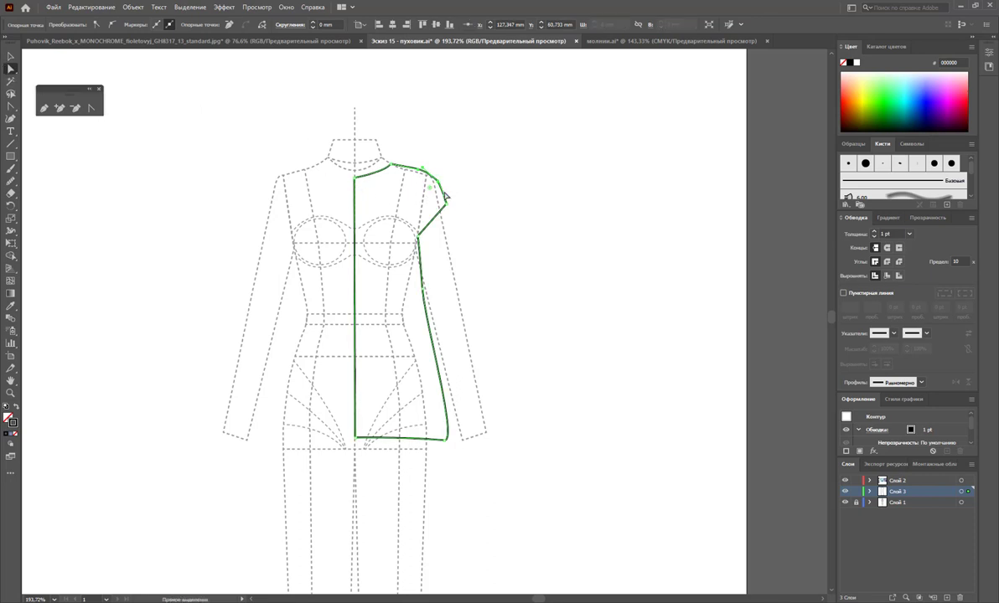
left_click_drag(449, 194, 444, 201)
left_click_drag(418, 238, 425, 244)
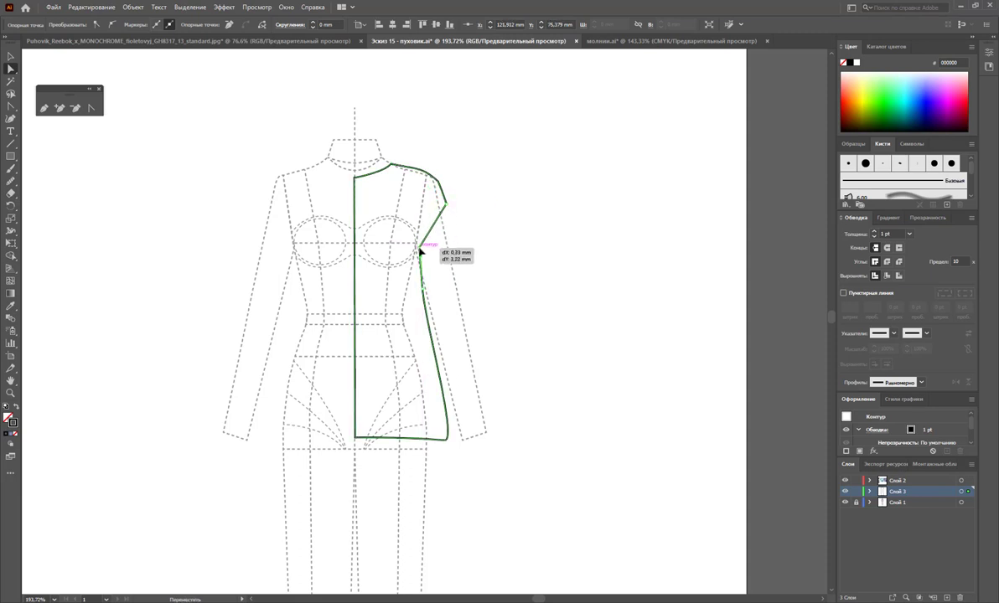
left_click_drag(421, 241, 422, 243)
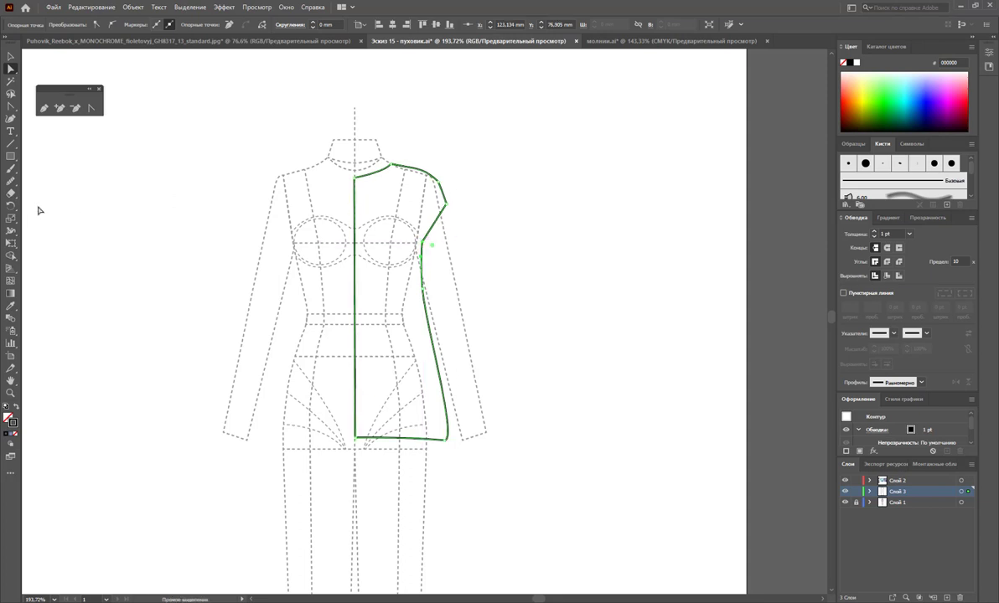
Smooth the shoulder into a rounded curve and fine-tune its anchor, then deselect.
left_click(12, 184)
left_click_drag(450, 205, 401, 164)
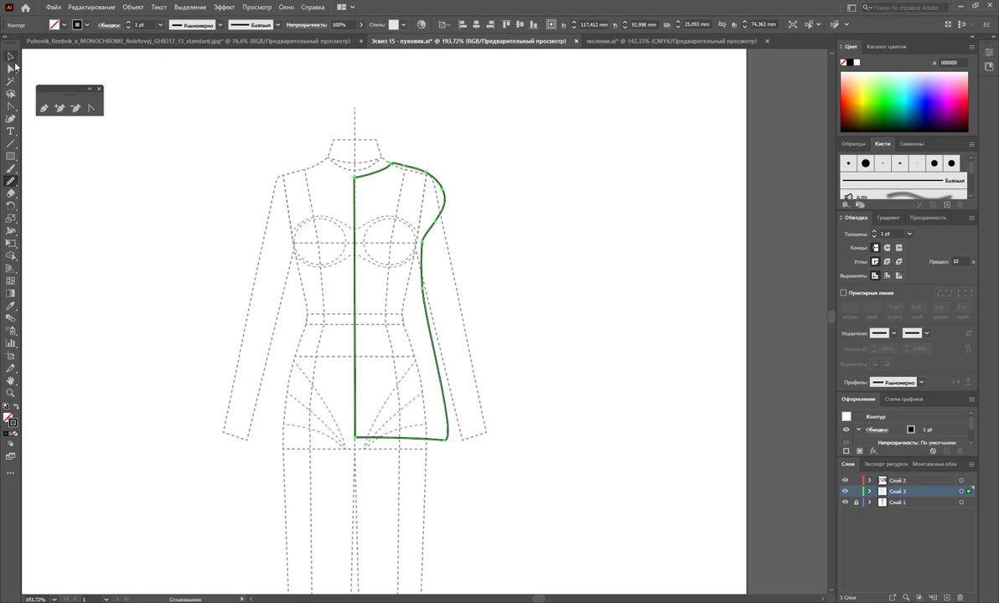
left_click(10, 68)
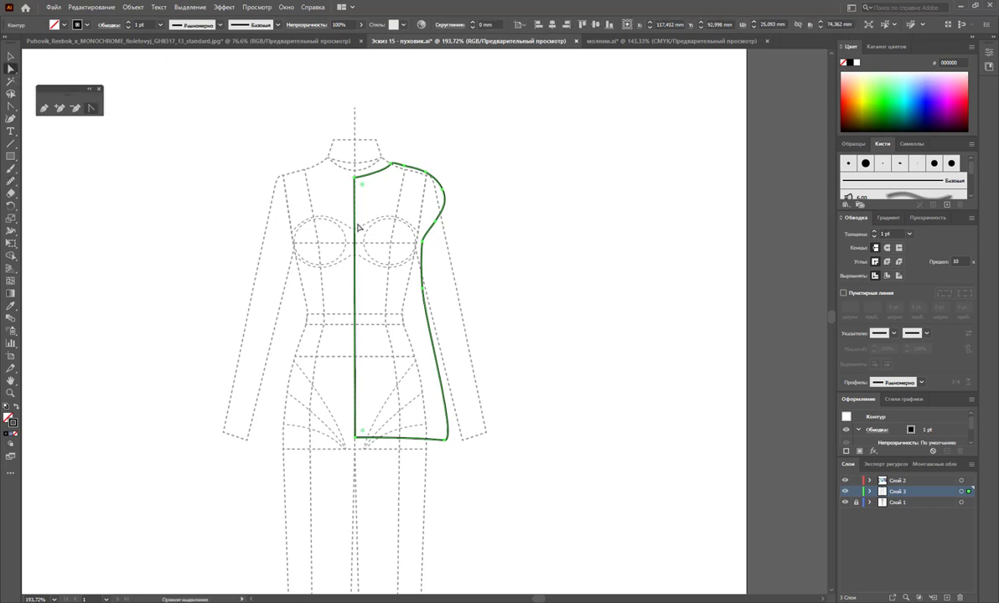
left_click(445, 203)
mouse_move(442, 212)
left_mouse_down()
mouse_move(437, 219)
mouse_move(446, 198)
left_mouse_up()
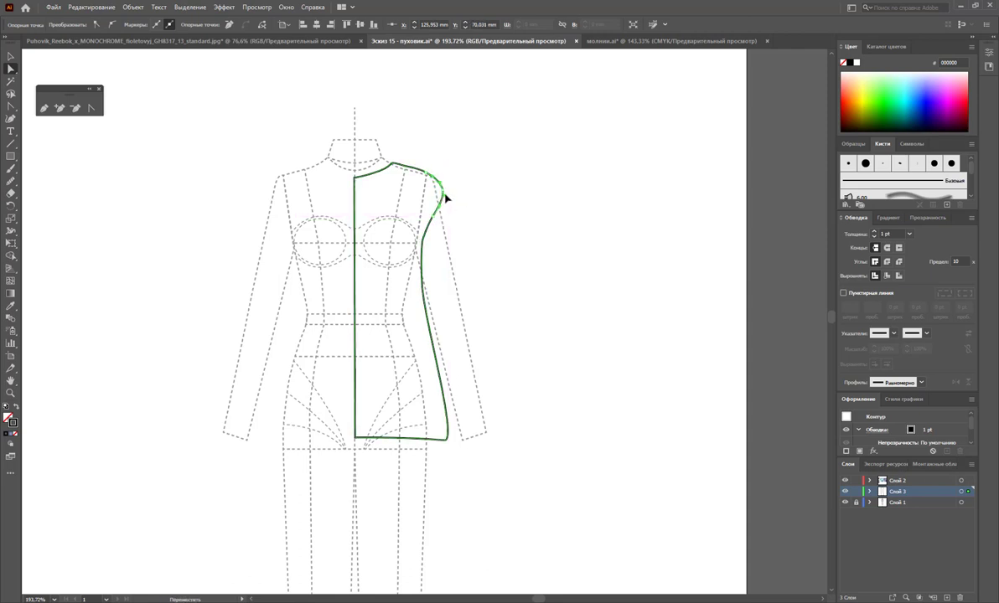
left_click(475, 219)
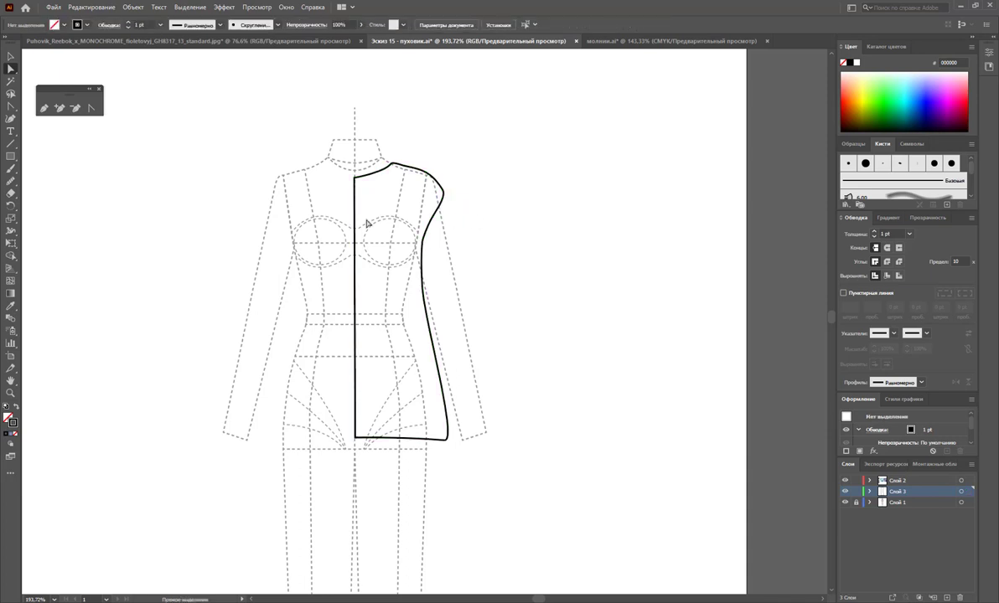
Close the outline from its bottom-left end with a curved hem segment.
left_click(44, 108)
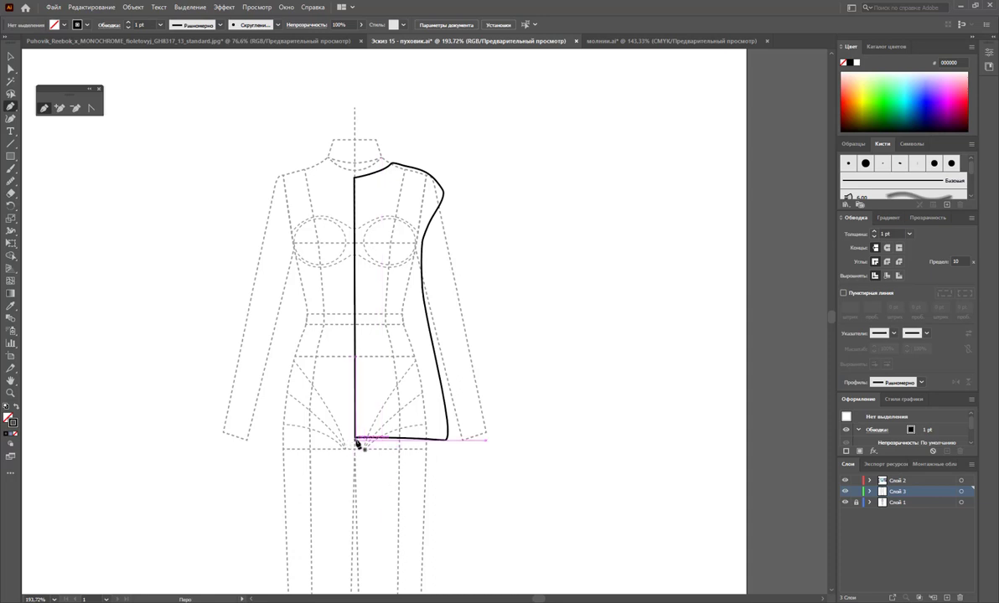
left_click(356, 443)
left_click(356, 459)
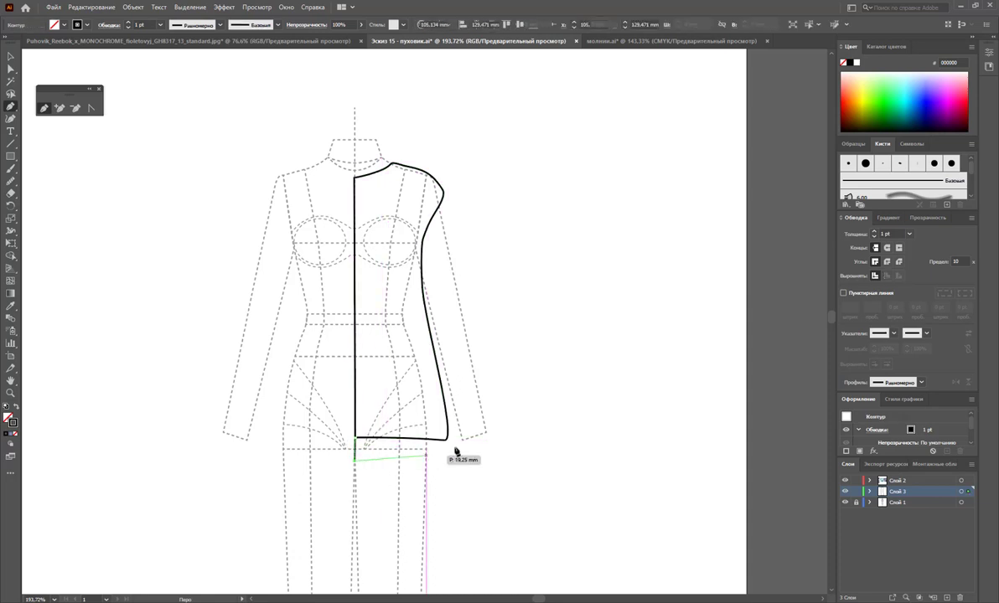
mouse_move(447, 442)
left_mouse_down()
mouse_move(416, 438)
mouse_move(442, 428)
left_mouse_up()
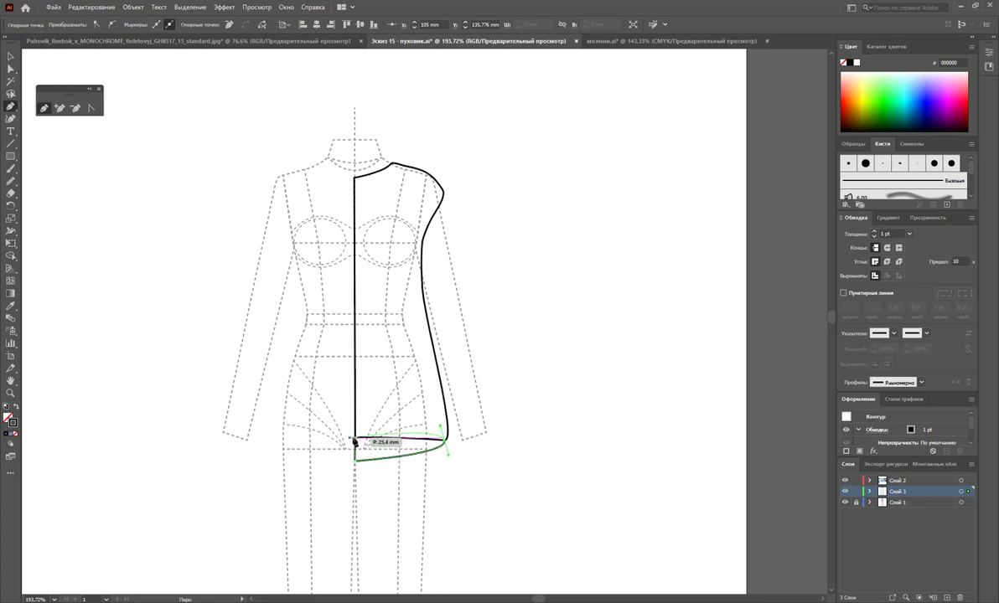
left_click_drag(357, 437, 331, 438)
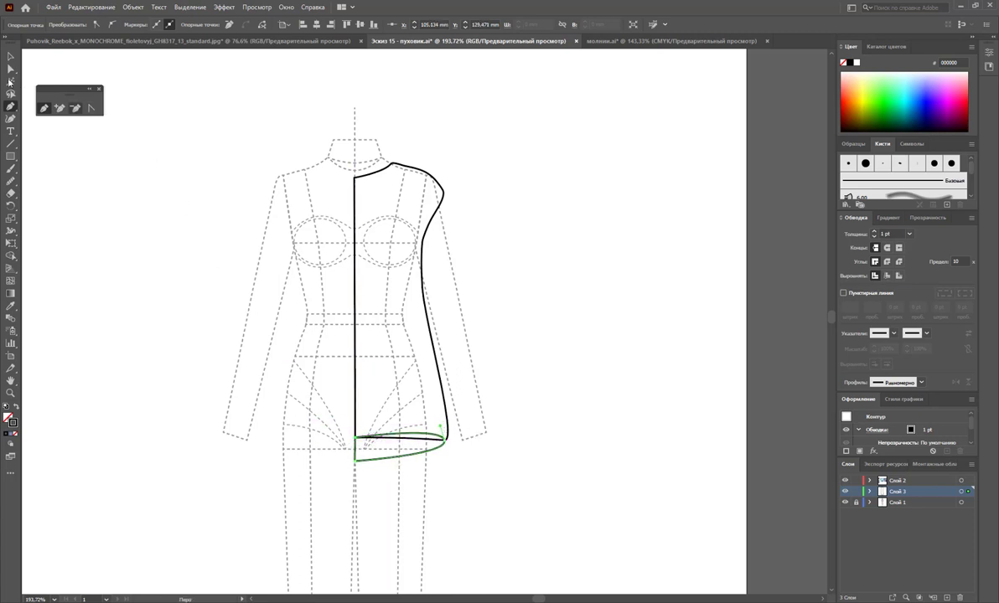
Adjust the hem curve's handles, convert the side hem corner point, and deselect.
left_click(11, 69)
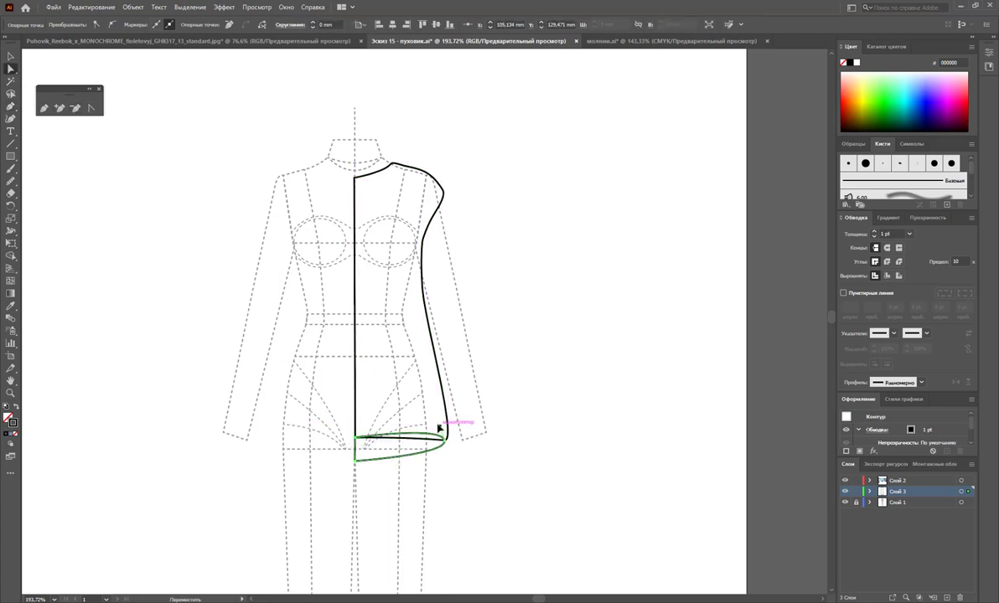
left_click_drag(439, 428, 442, 426)
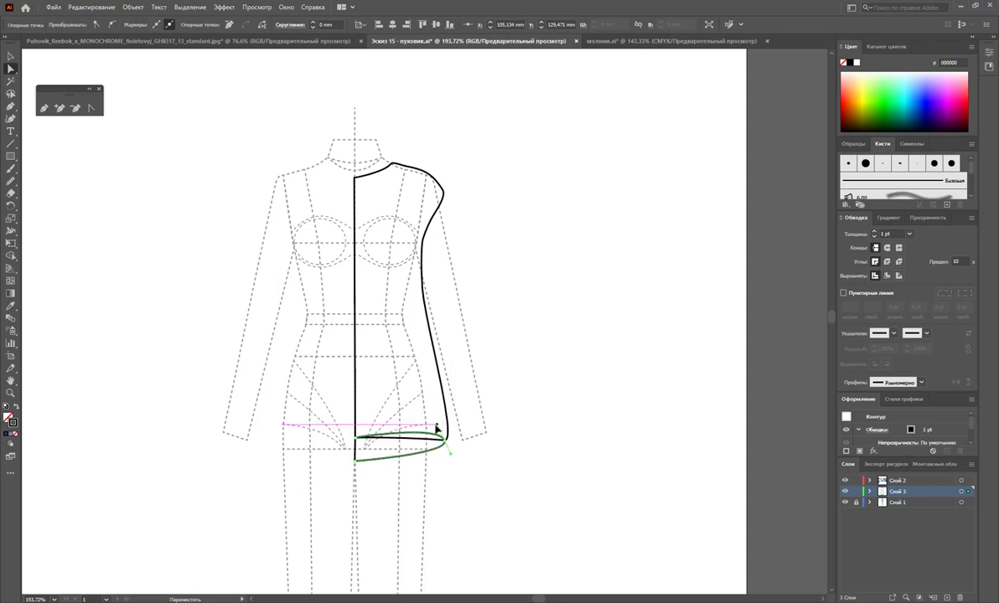
left_click_drag(436, 428, 510, 427)
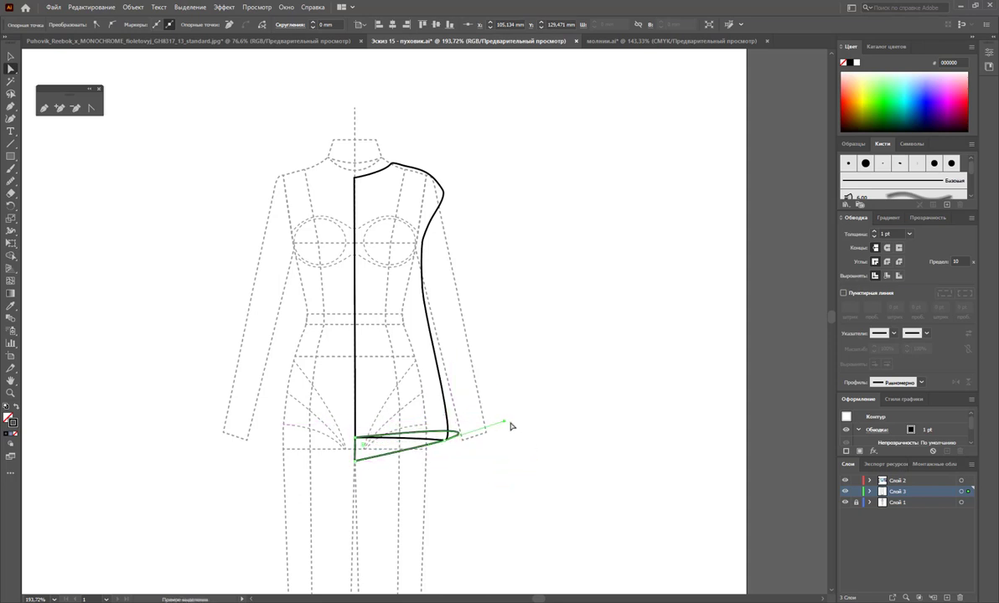
key("ctrl+z")
left_click(92, 107)
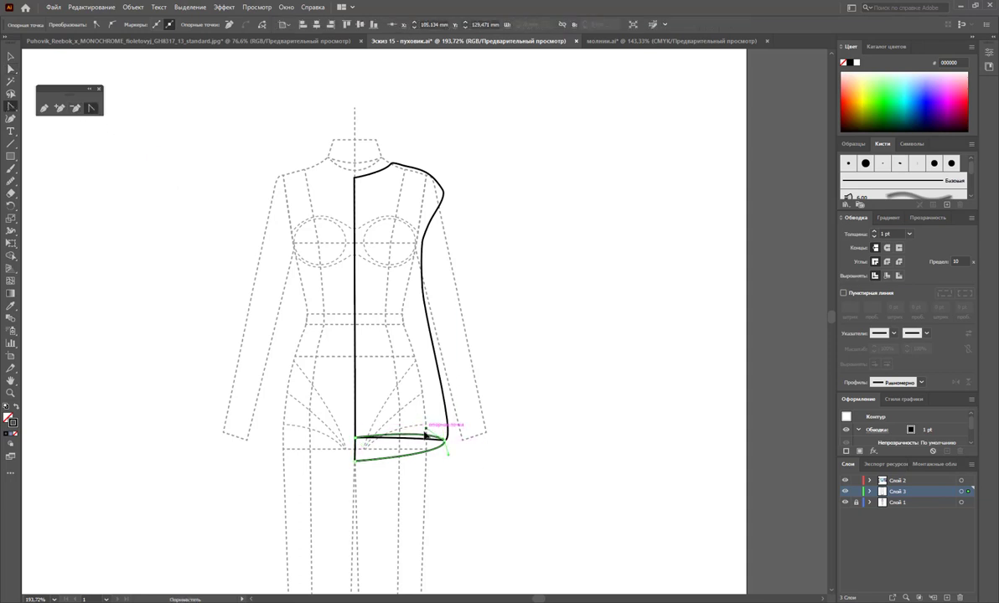
left_click(446, 474)
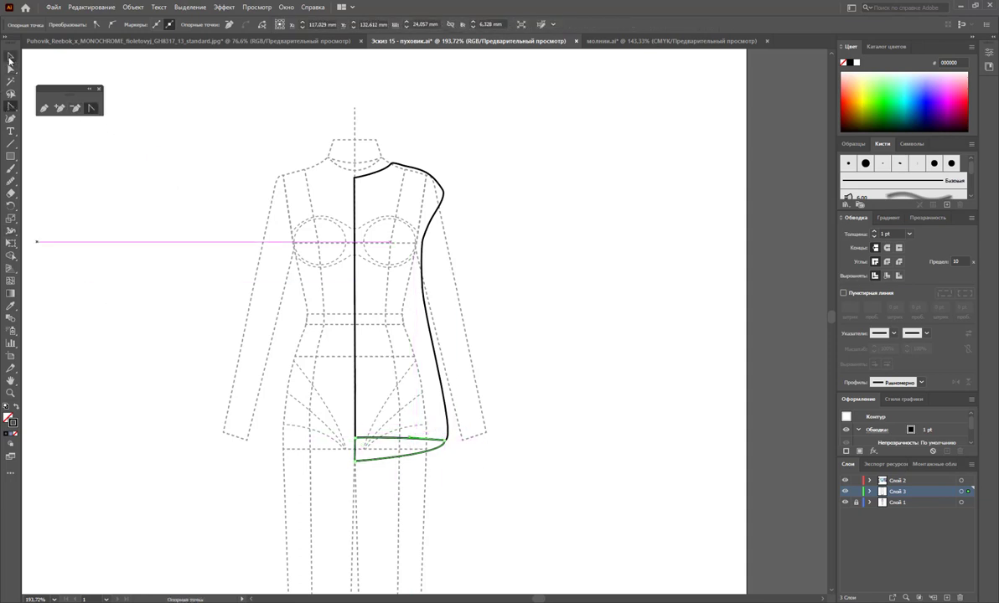
left_click(10, 57)
left_click(463, 482)
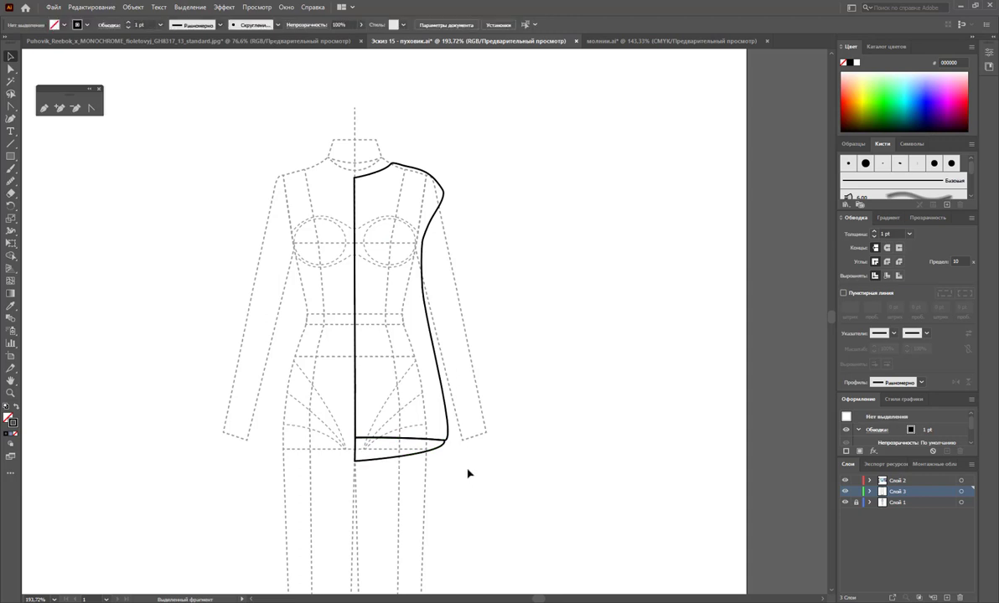
left_click(45, 109)
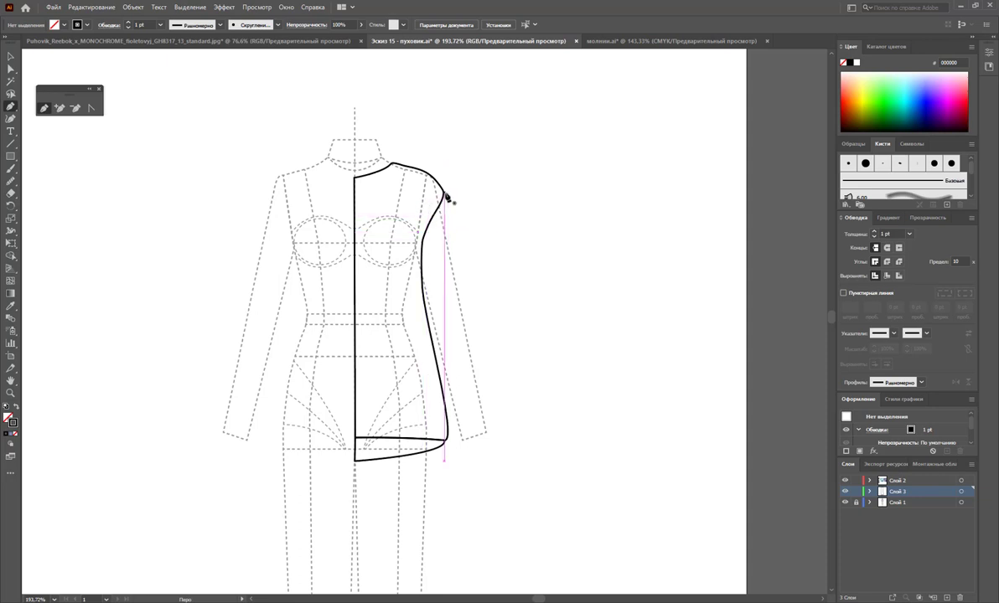
Draw a long closed sleeve outline from the shoulder down to the sleeve hem.
mouse_move(445, 198)
left_mouse_down()
mouse_move(453, 281)
mouse_move(490, 325)
mouse_move(482, 330)
mouse_move(495, 421)
left_mouse_up()
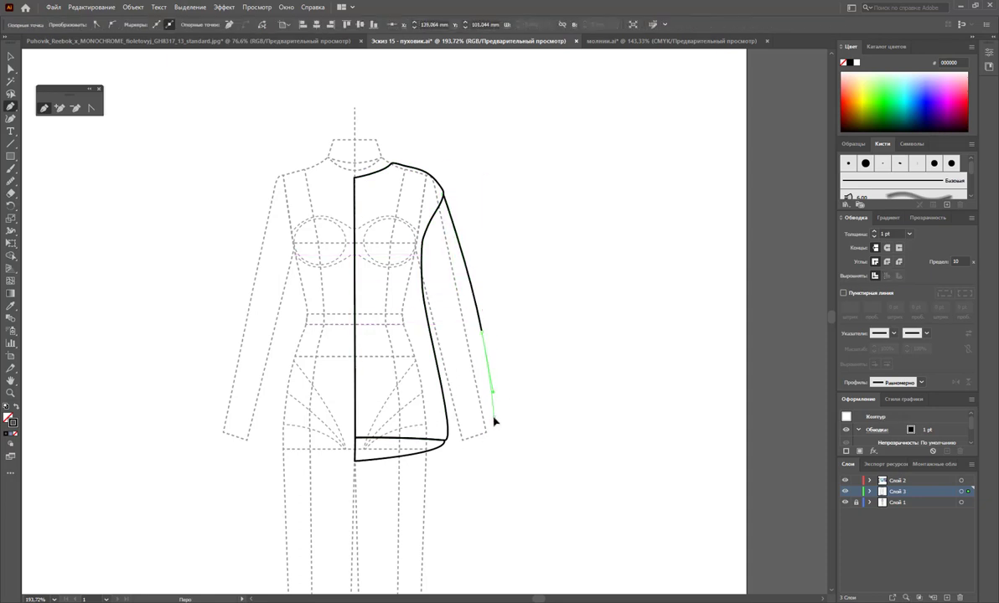
left_click(451, 430)
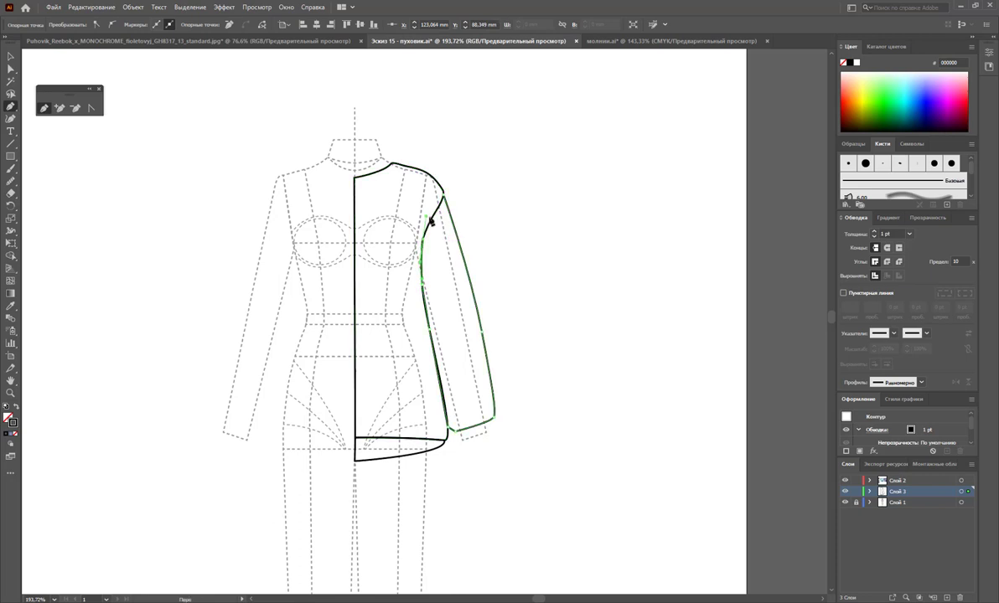
left_click(442, 198)
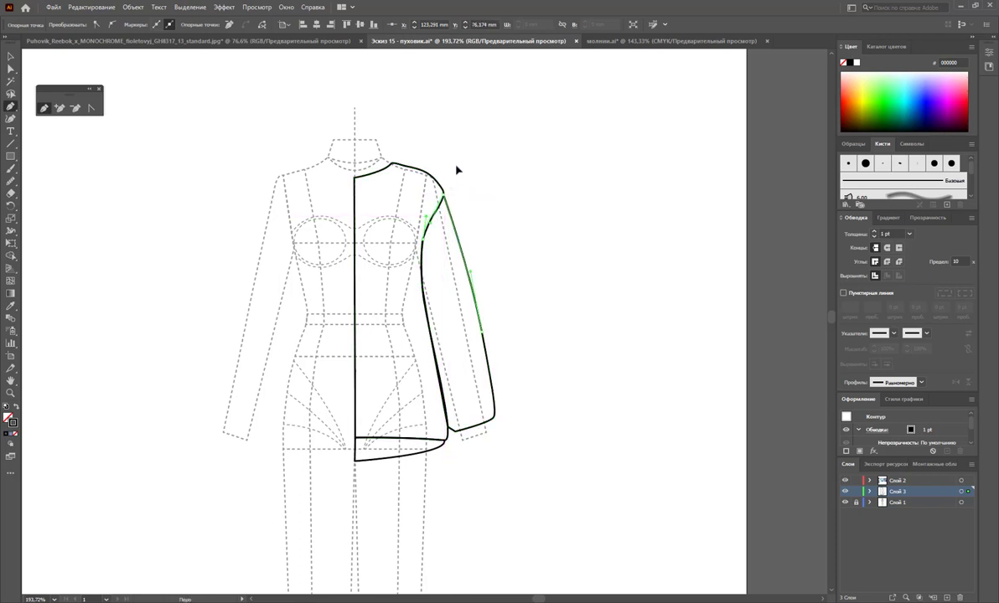
left_click(445, 189, "ctrl")
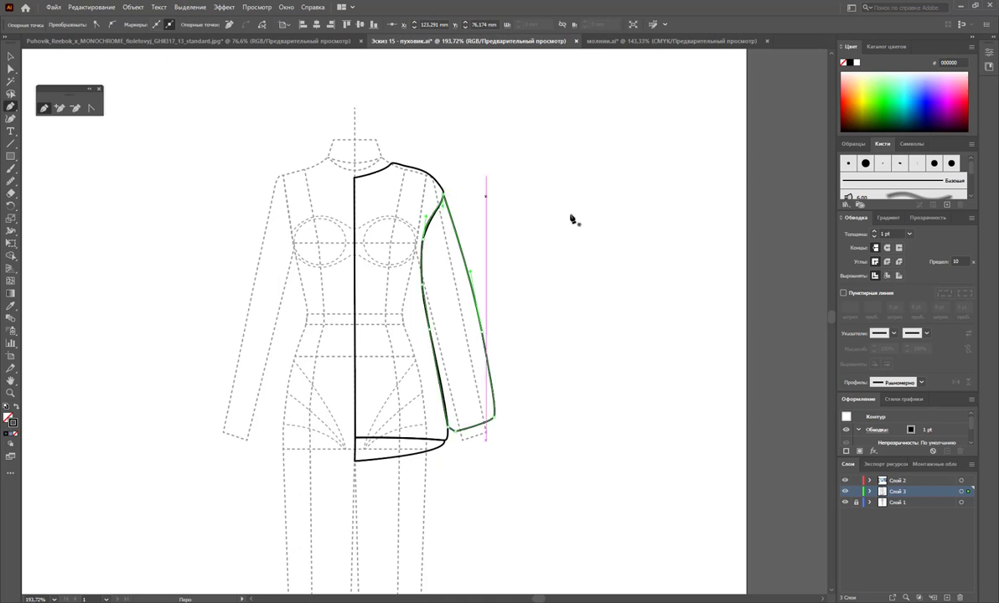
left_click(9, 57)
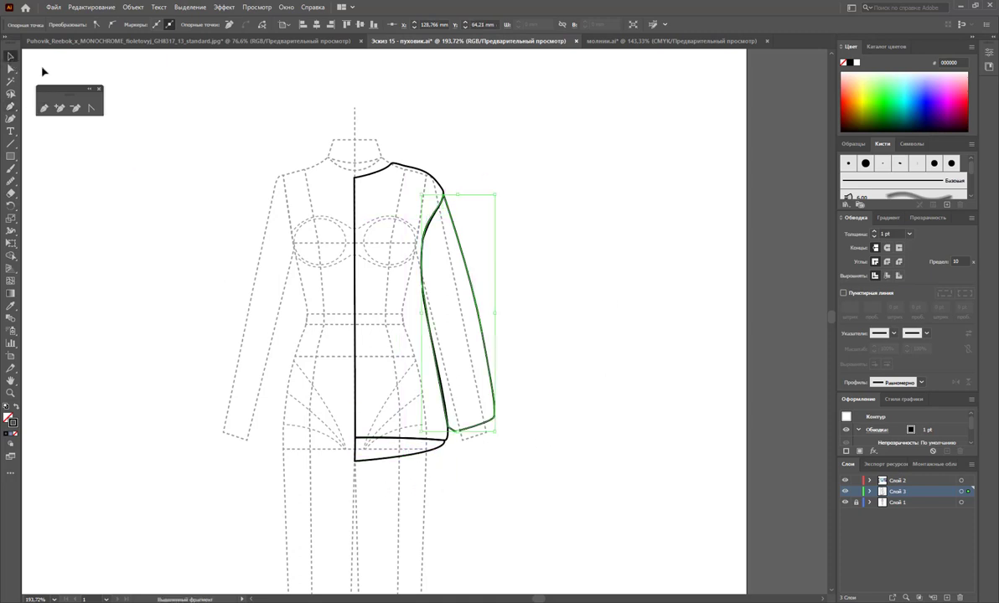
left_click(553, 210)
Draw a small rectangular cuff at the sleeve hem and deselect.
left_click(44, 109)
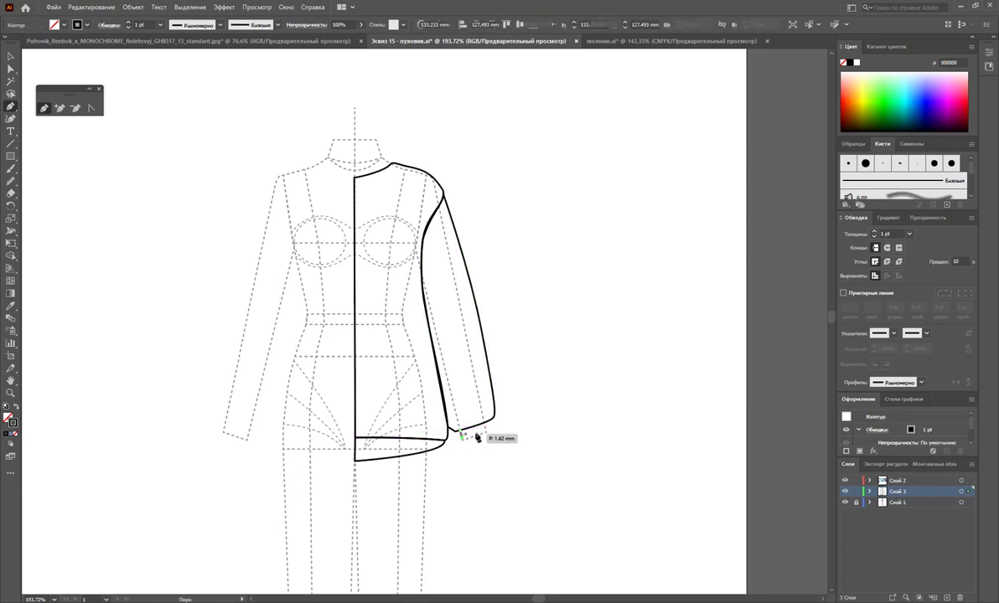
left_click(475, 436, "ctrl")
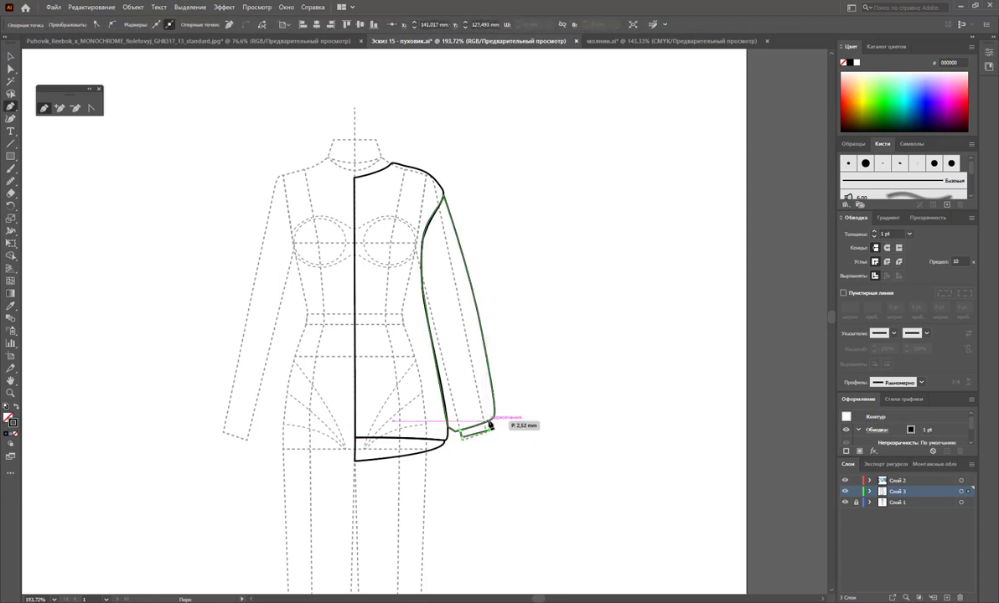
left_click(469, 432, "ctrl")
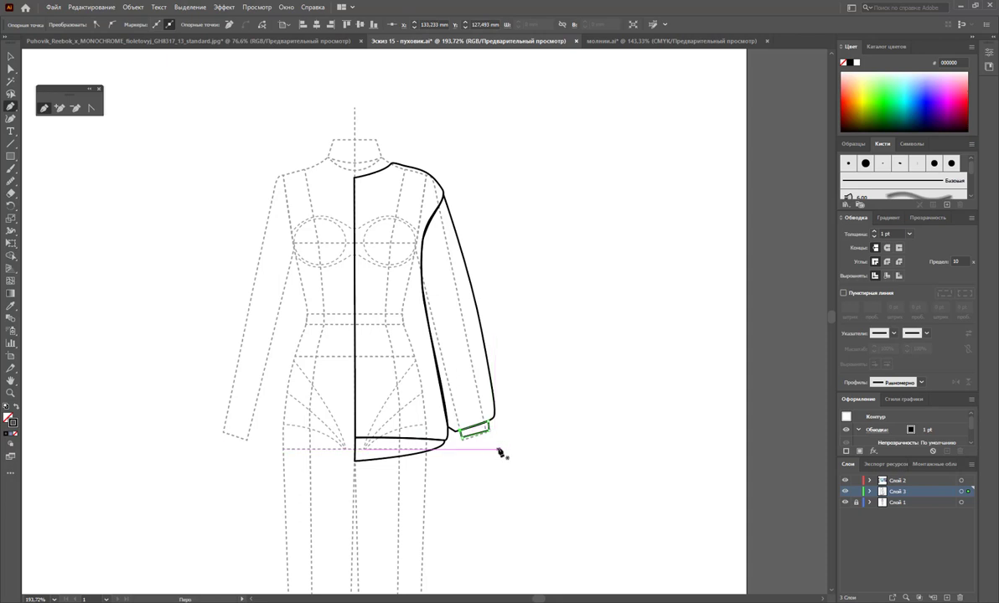
left_click(10, 55)
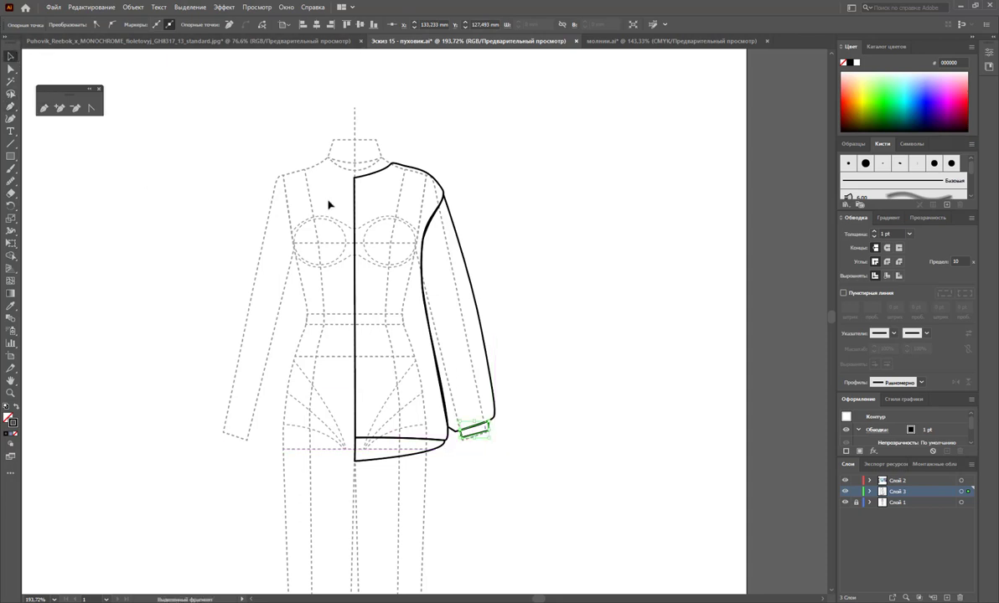
left_click(587, 285)
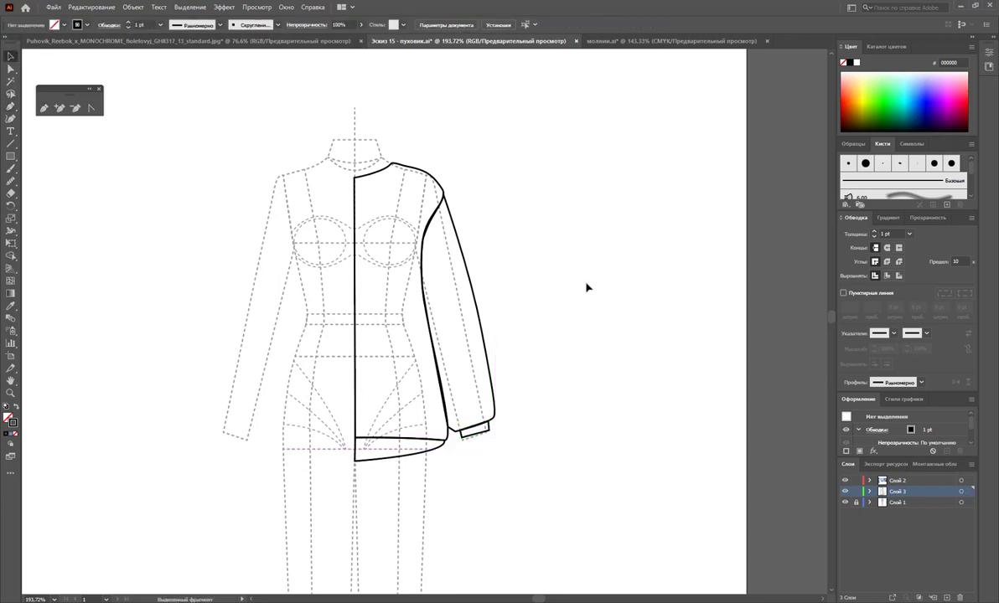
Nudge the bottom hem points down and smooth the shoulder and side outline.
left_click(11, 70)
mouse_move(457, 486)
left_mouse_down()
mouse_move(308, 447)
mouse_move(308, 438)
left_mouse_up()
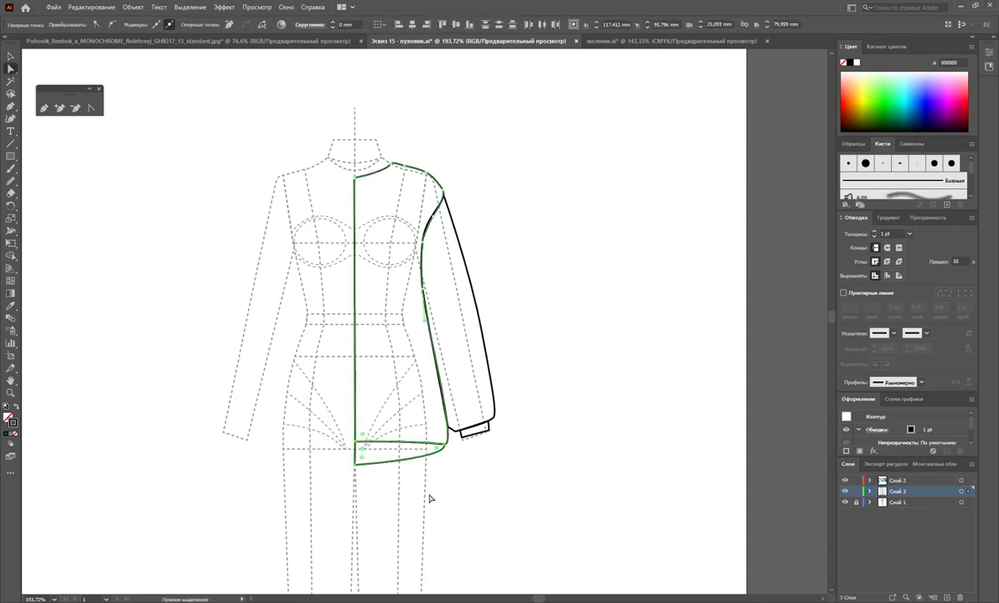
key("Down")
key("Down")
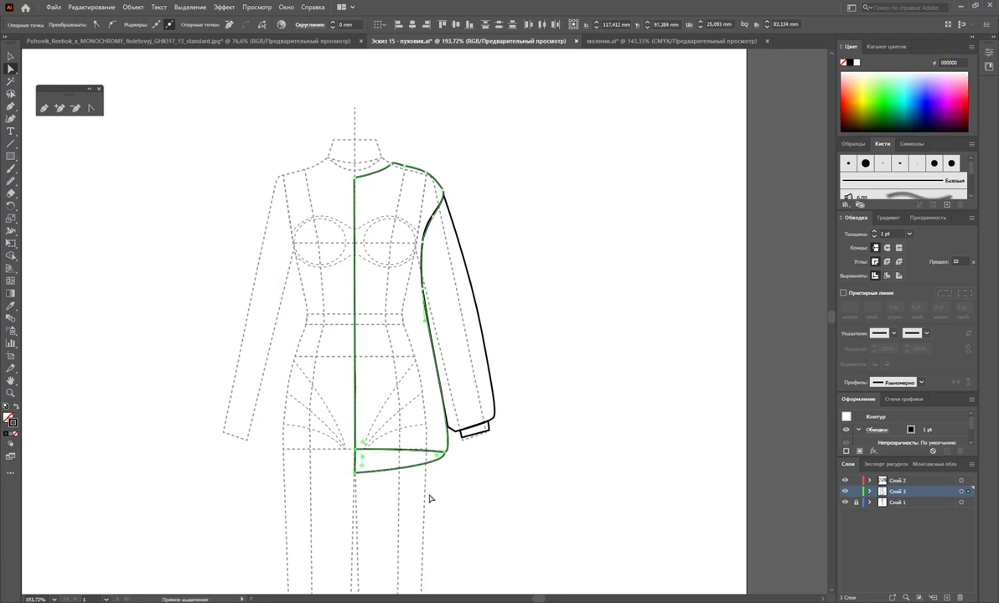
left_click(77, 108)
left_click_drag(401, 161, 436, 177)
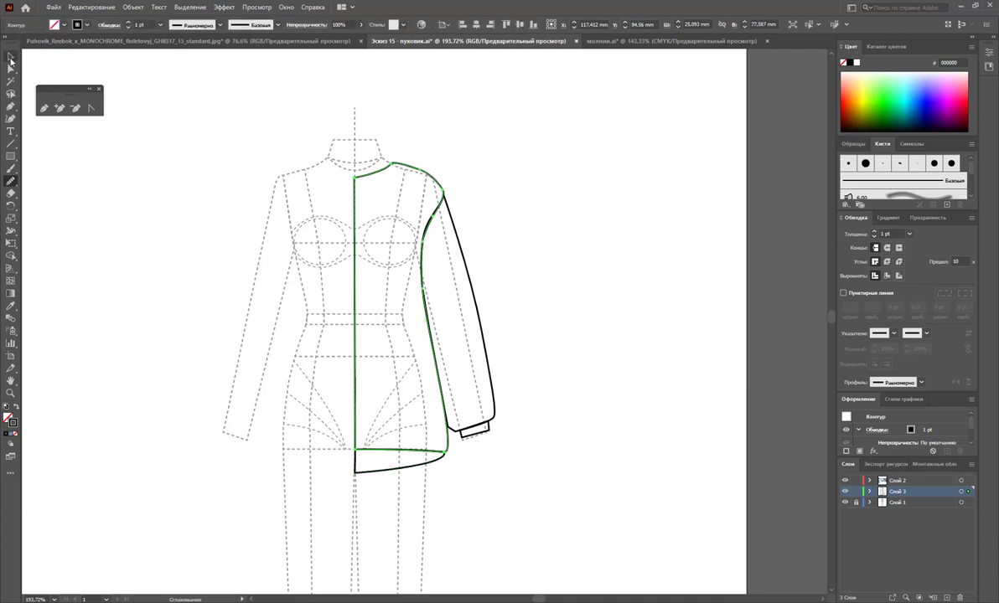
left_click(10, 58)
left_click(536, 175)
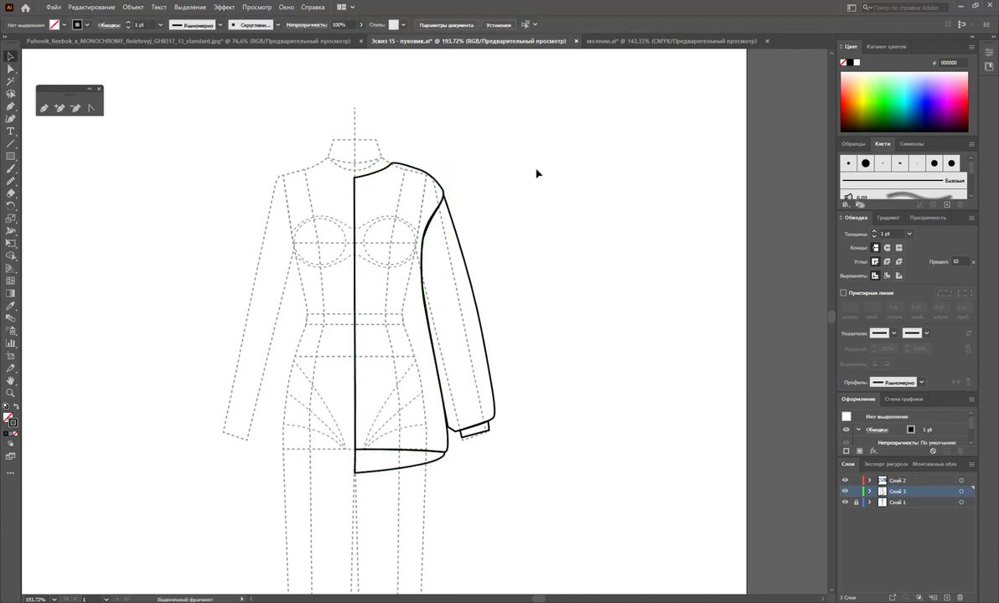
Nudge an anchor on the sleeve outline slightly to the right.
left_click(10, 69)
left_click_drag(401, 213, 428, 323)
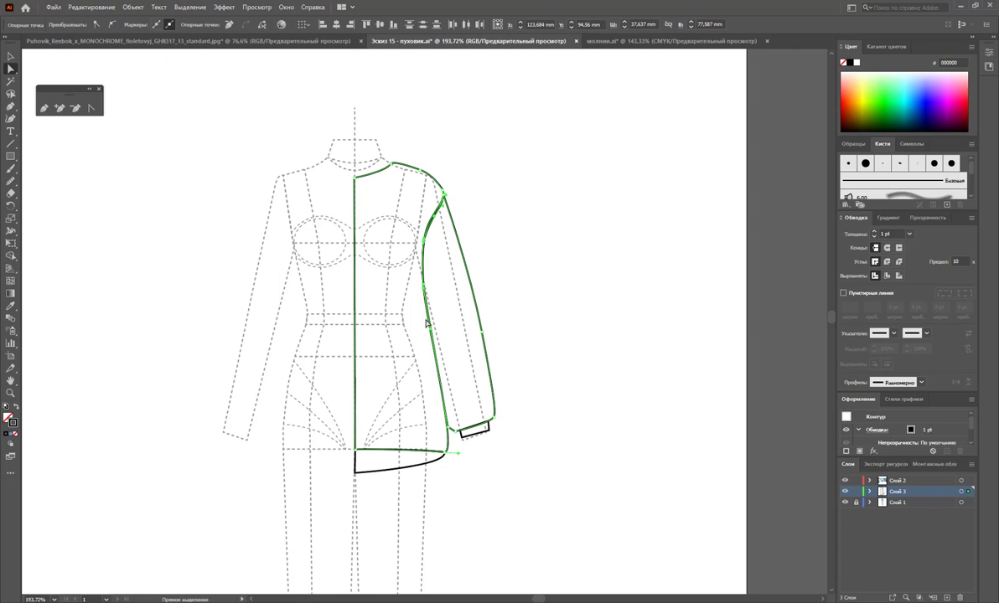
left_click(483, 254)
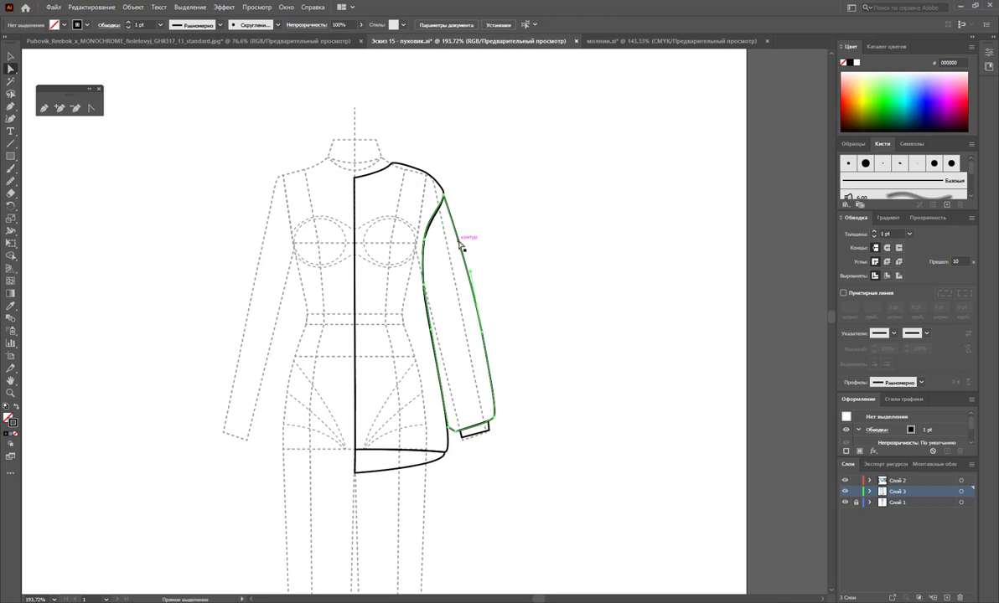
left_click(462, 217)
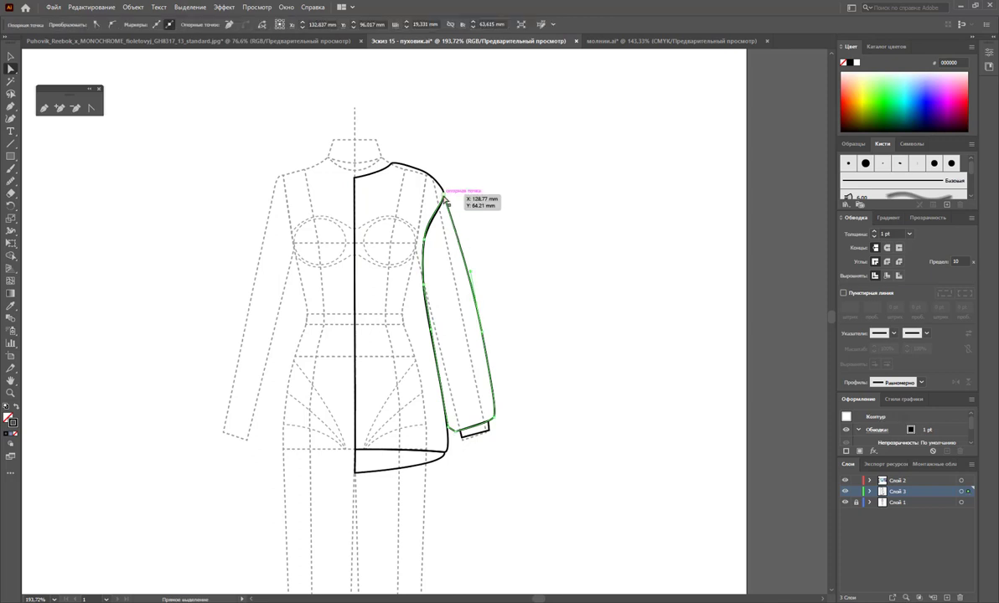
key("Right")
left_click(496, 216)
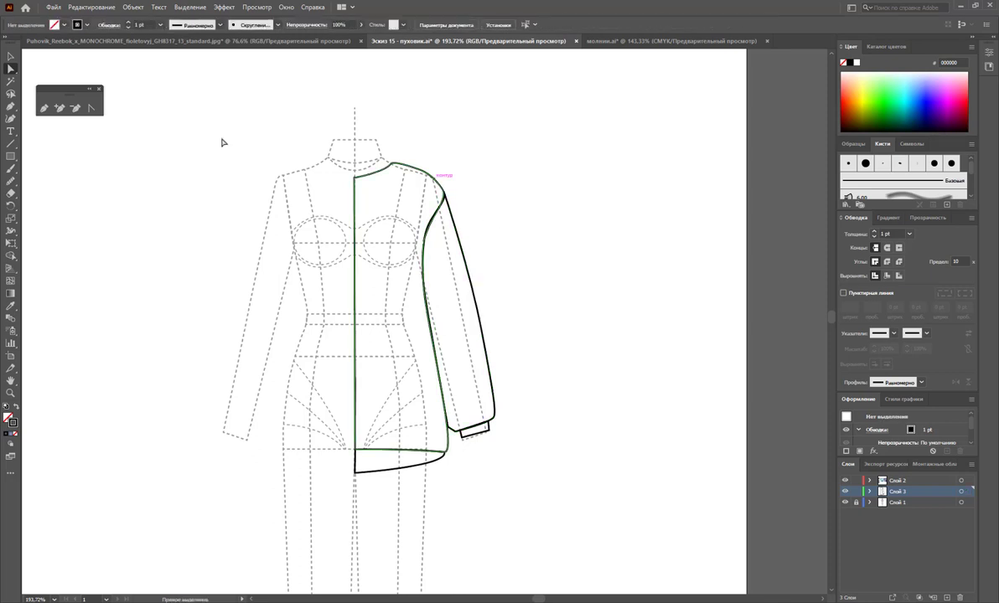
left_click(44, 107)
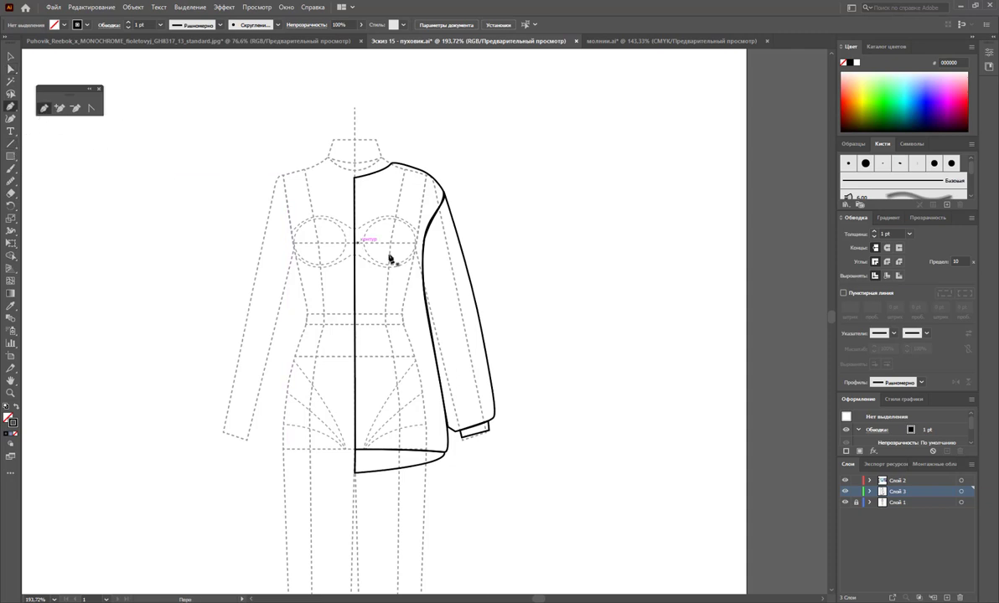
Draw curved chest and under-bust quilting lines past the sleeve, nudging the second one down.
left_click(337, 213)
mouse_move(474, 216)
left_mouse_down()
mouse_move(579, 217)
mouse_move(576, 233)
left_mouse_up()
key("ctrl+z")
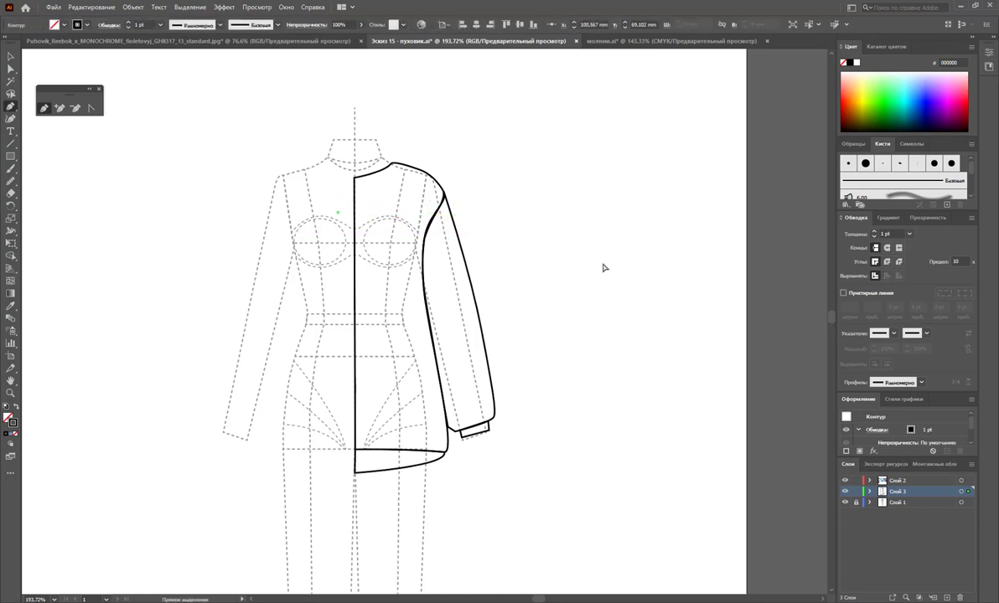
left_click_drag(549, 232, 683, 271)
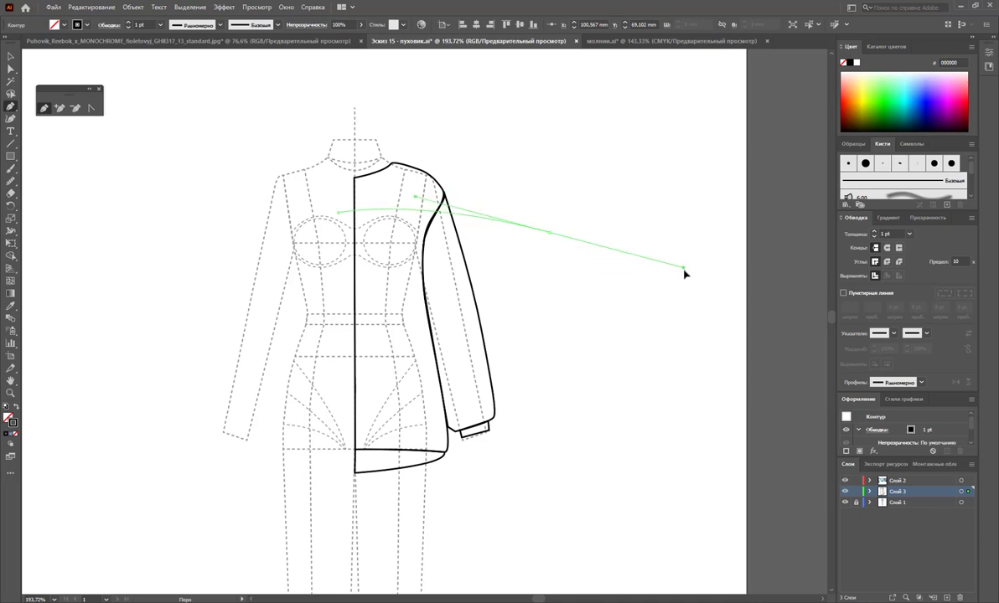
key("Escape")
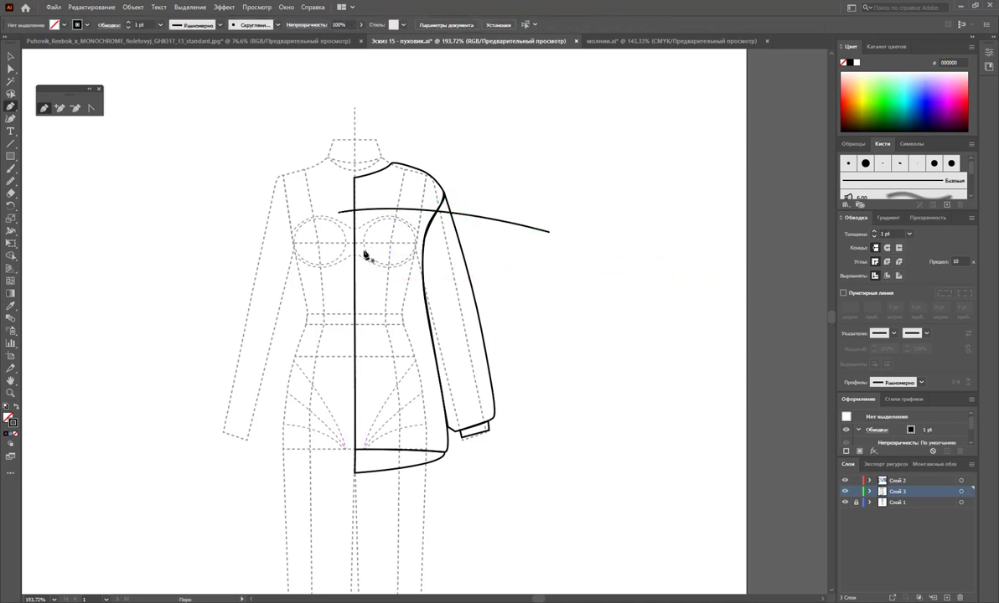
left_click(345, 249)
left_click_drag(543, 258, 598, 277)
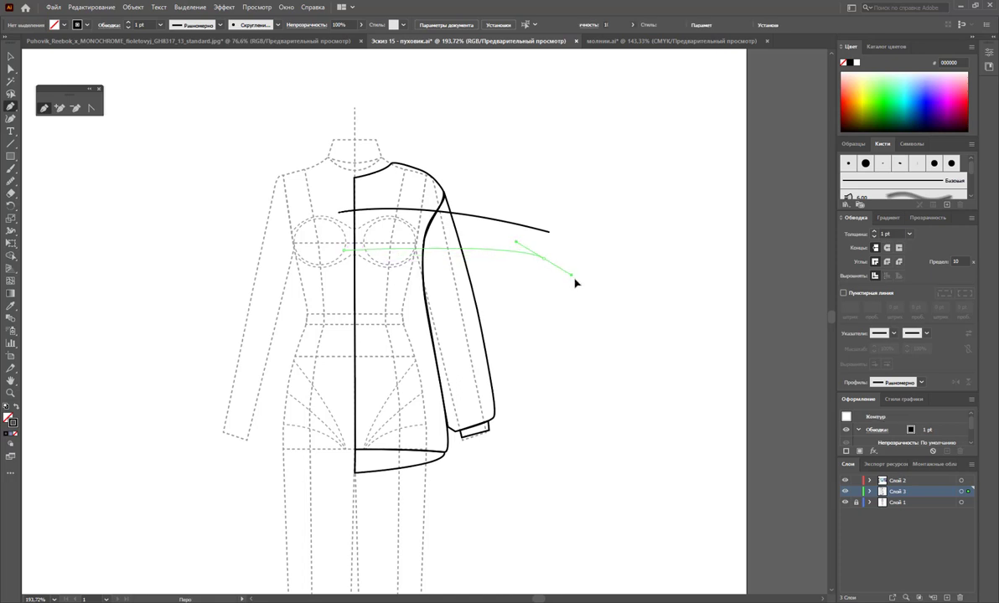
key("Escape")
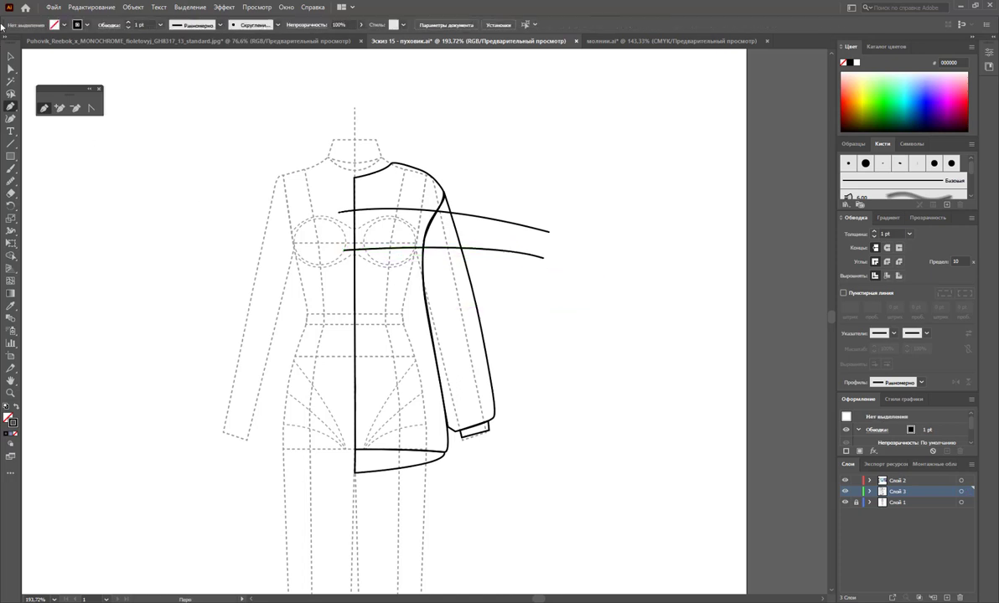
left_click(10, 57)
left_click_drag(549, 295, 489, 238)
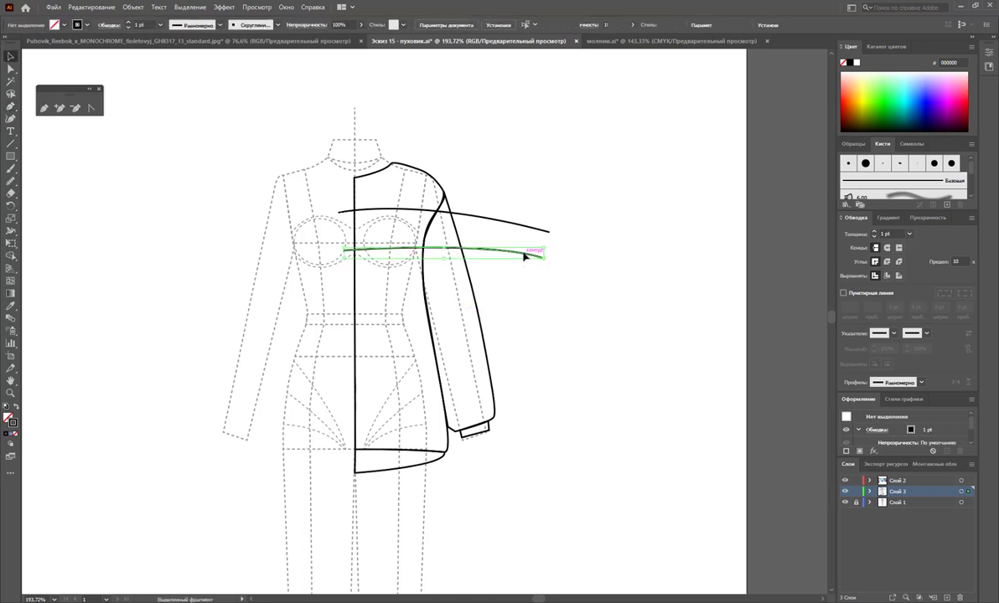
key("Down")
key("Down")
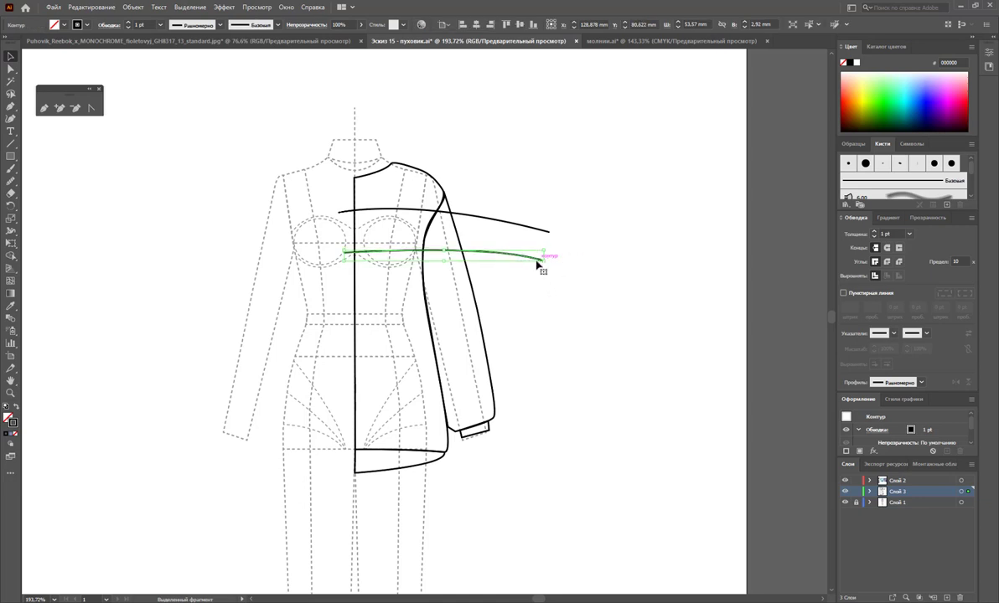
left_click(576, 339)
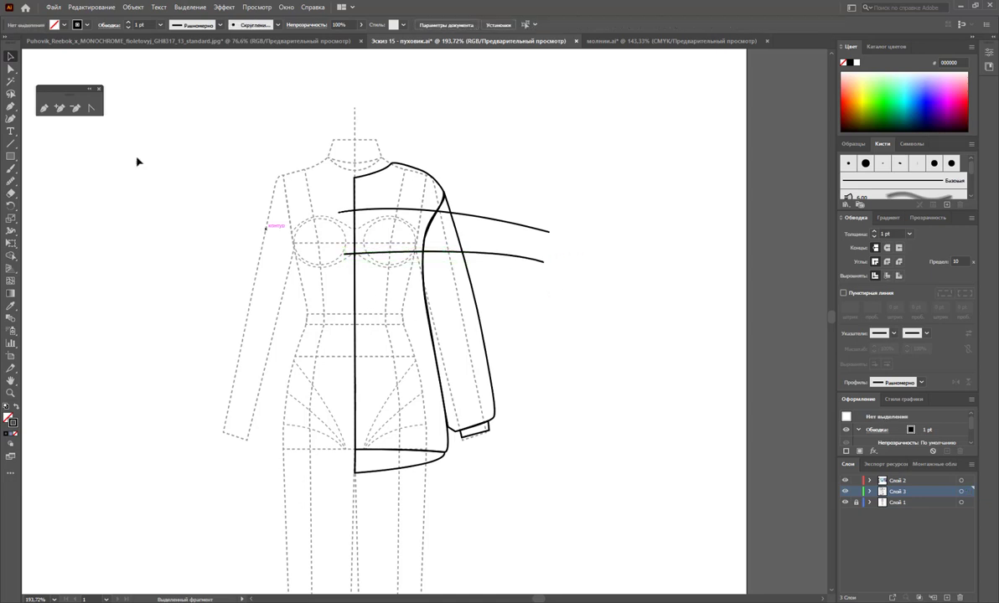
Draw the waist and hip quilting lines across the body and sleeve.
left_click(43, 109)
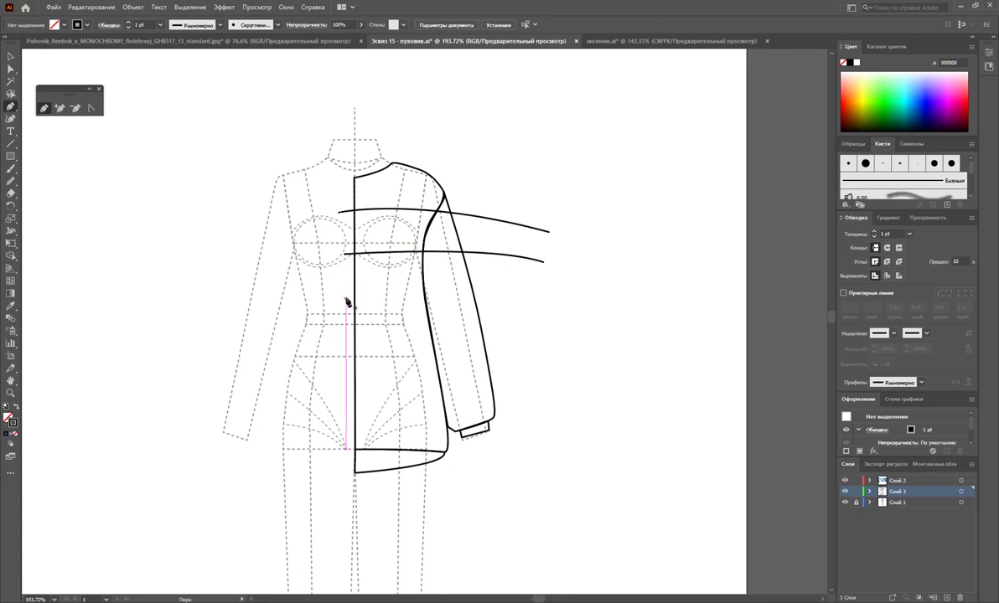
mouse_move(338, 302)
left_mouse_down()
mouse_move(715, 323)
mouse_move(669, 334)
left_mouse_up()
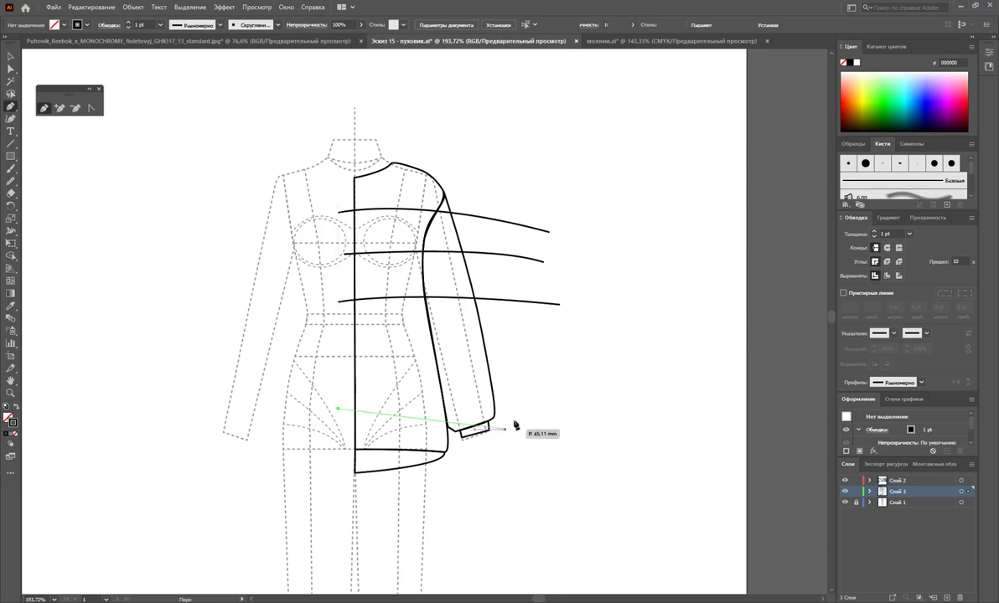
left_click_drag(533, 413, 683, 446)
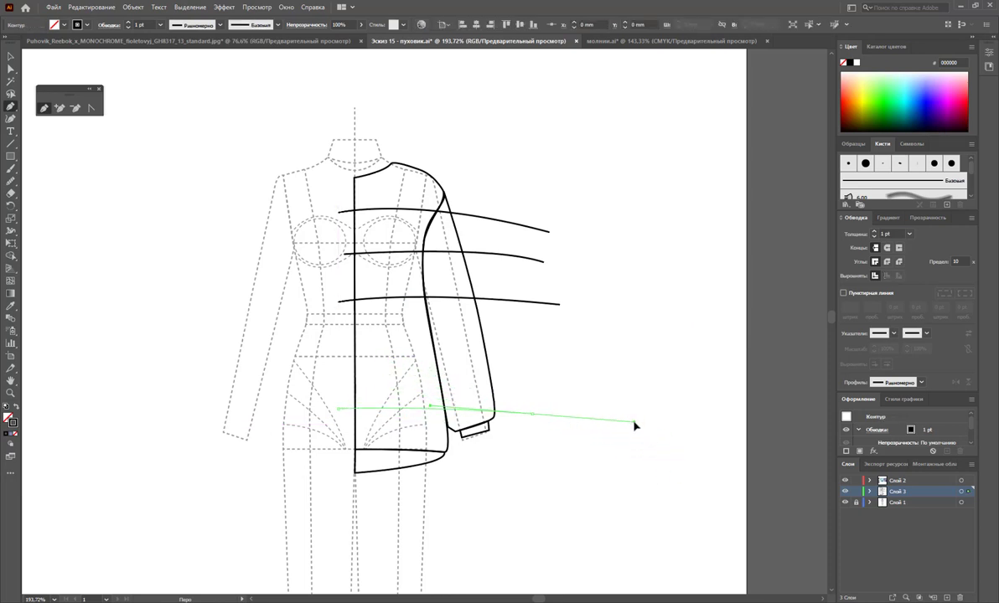
left_click_drag(683, 445, 637, 464)
left_click(580, 440, "ctrl")
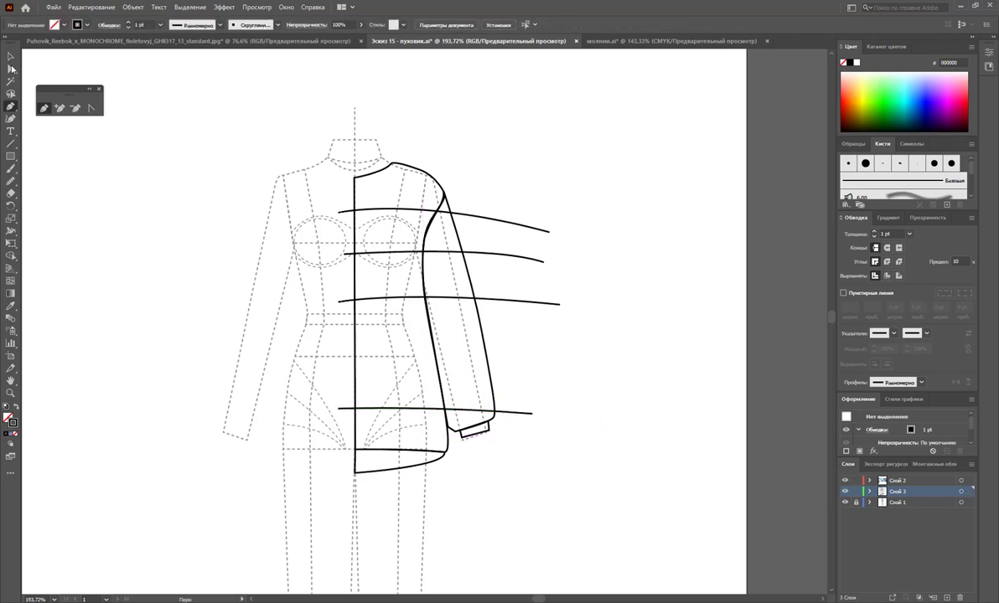
left_click(13, 56)
Shift the waist and upper middle quilting lines and reshape the top line's slope.
left_click_drag(488, 299, 475, 308)
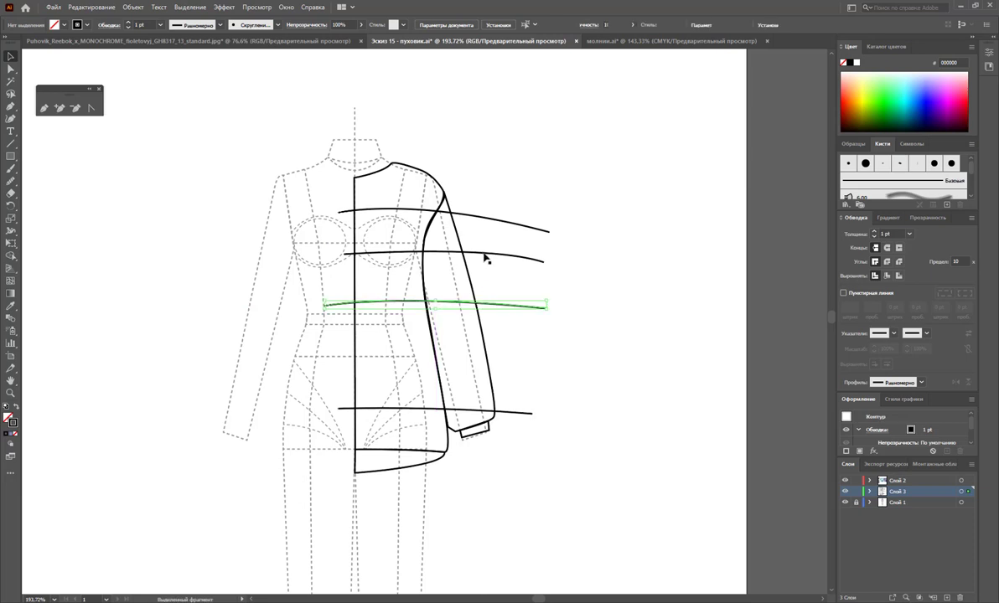
left_click_drag(485, 258, 477, 263)
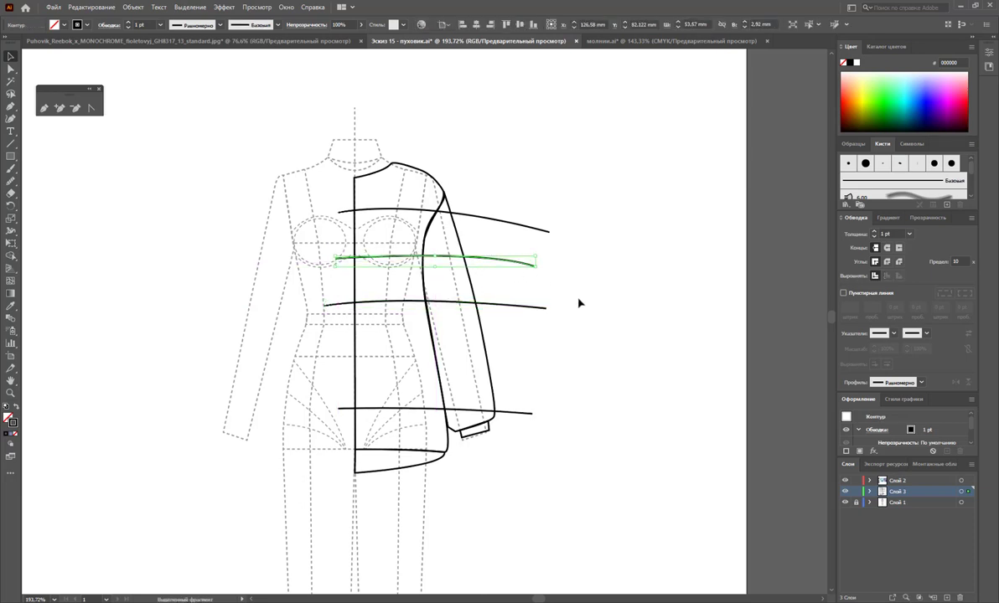
left_click(546, 229)
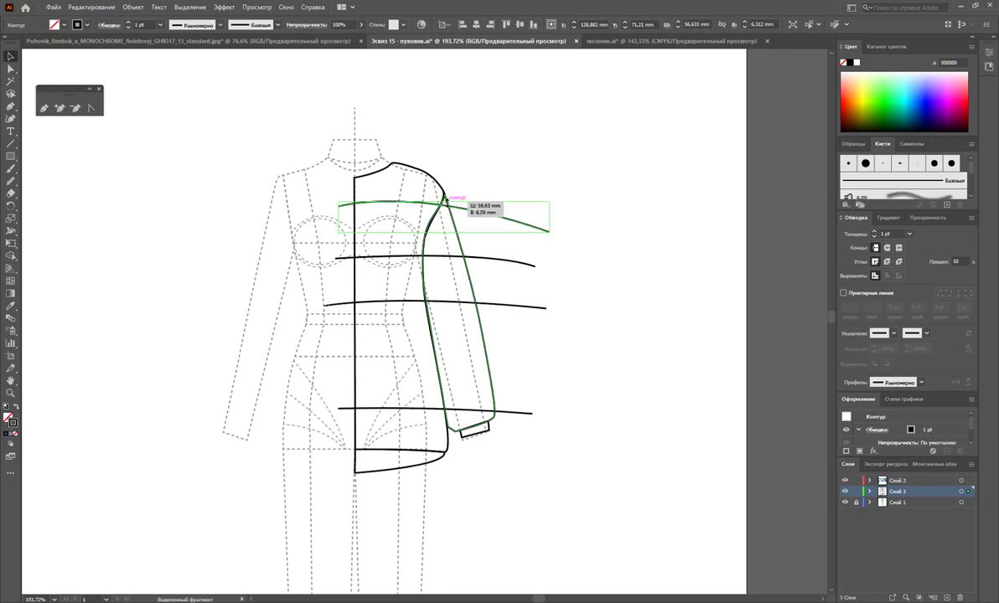
mouse_move(447, 202)
left_mouse_down()
mouse_move(556, 201)
mouse_move(520, 243)
left_mouse_up()
left_click(593, 245)
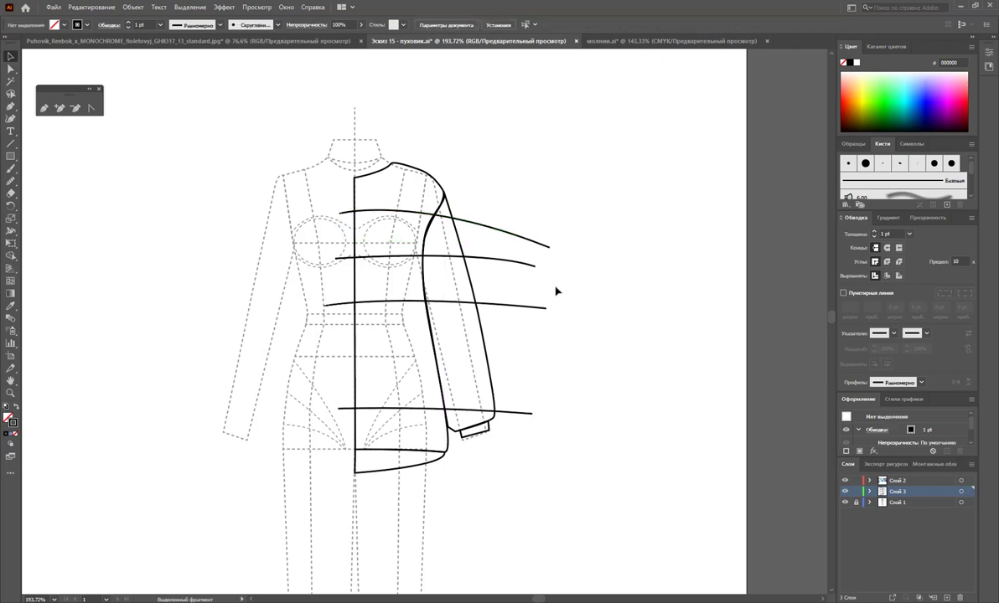
Lower the second and third lines, duplicate one lower, and tilt its right end down.
left_click_drag(514, 308, 514, 312)
left_click_drag(511, 264, 510, 268)
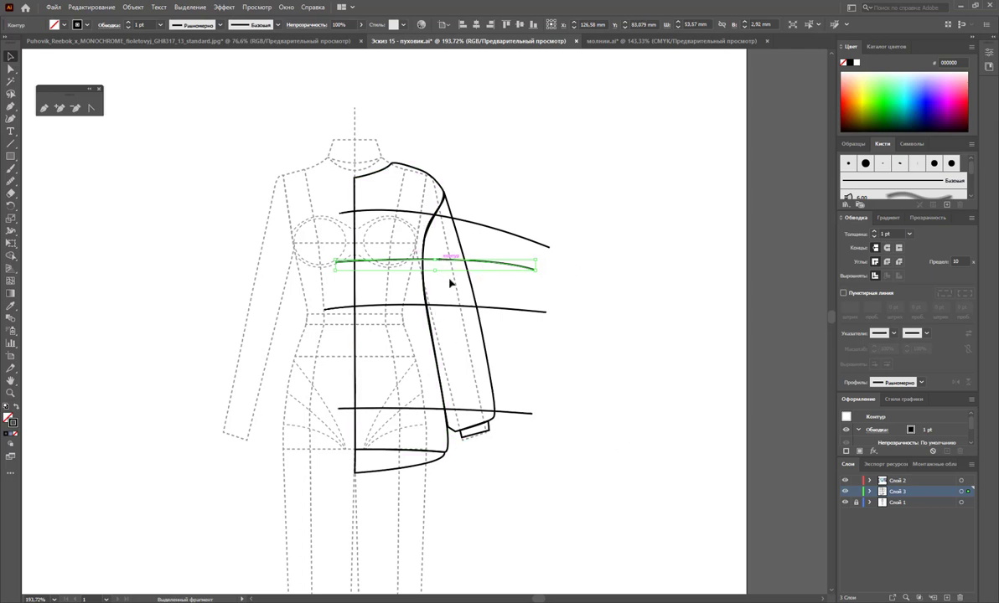
left_click_drag(446, 266, 444, 312)
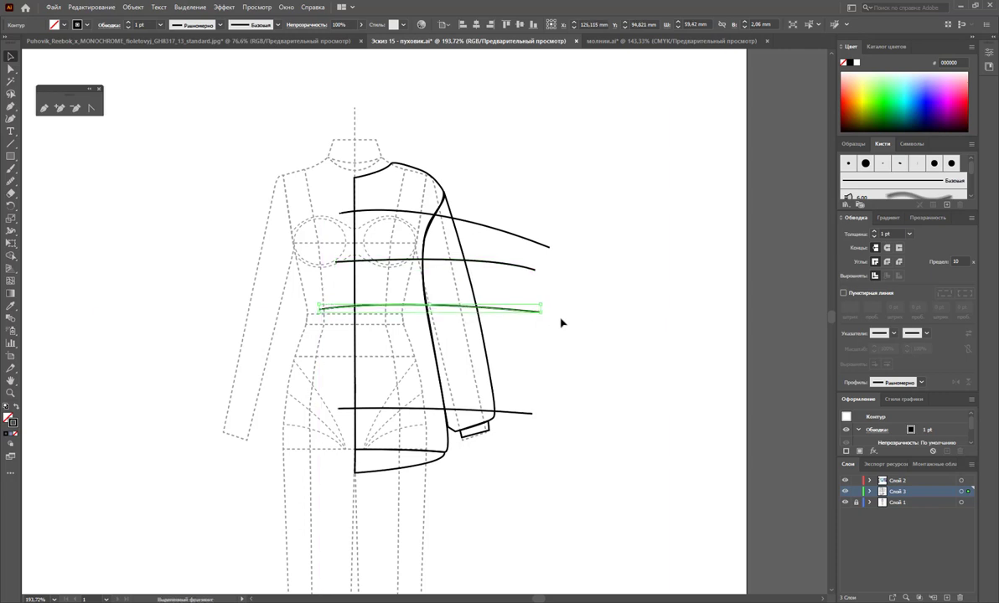
left_click_drag(544, 312, 547, 316)
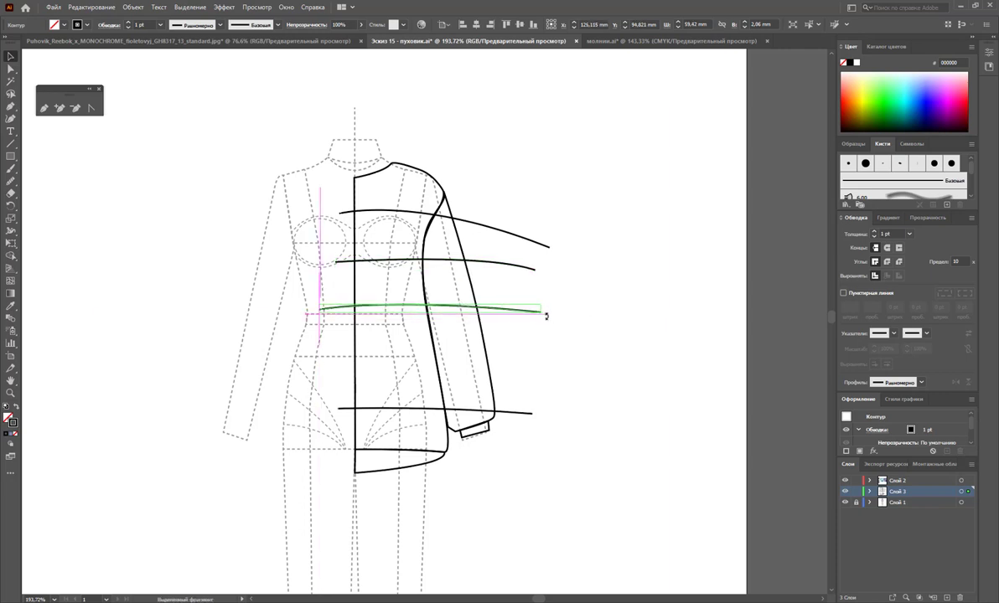
left_click(503, 268)
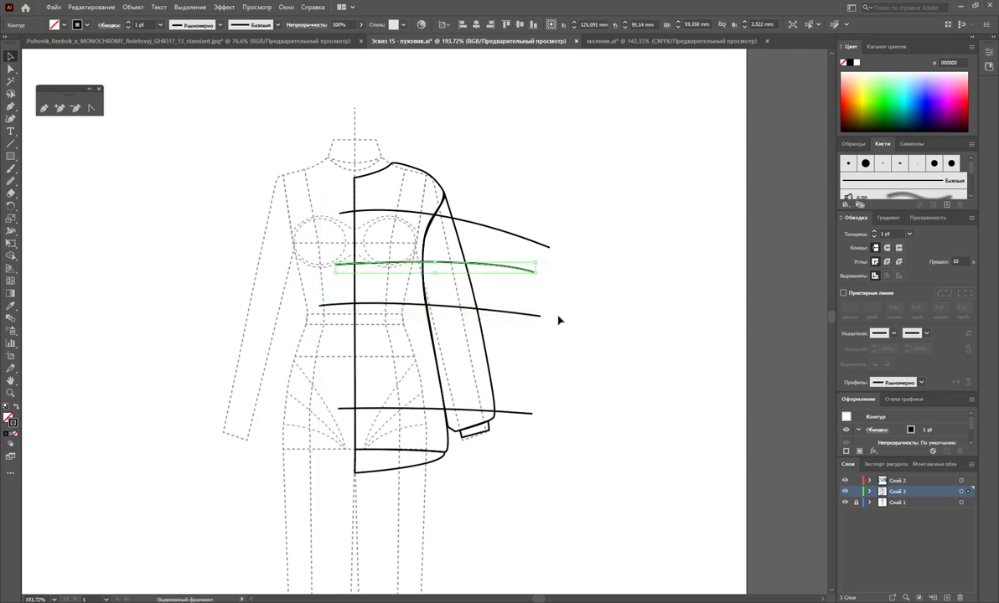
left_click(576, 328)
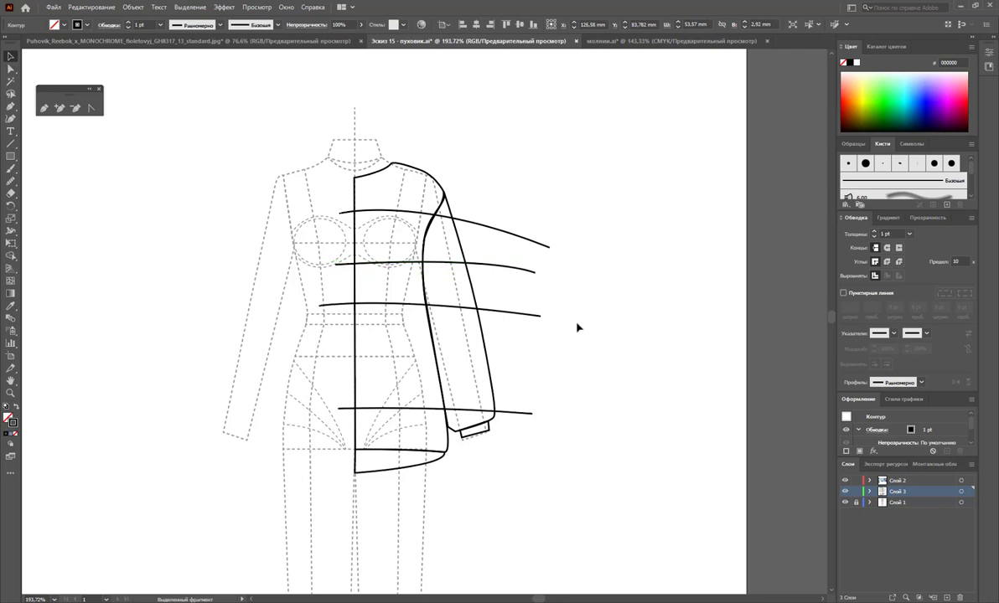
left_click(508, 267)
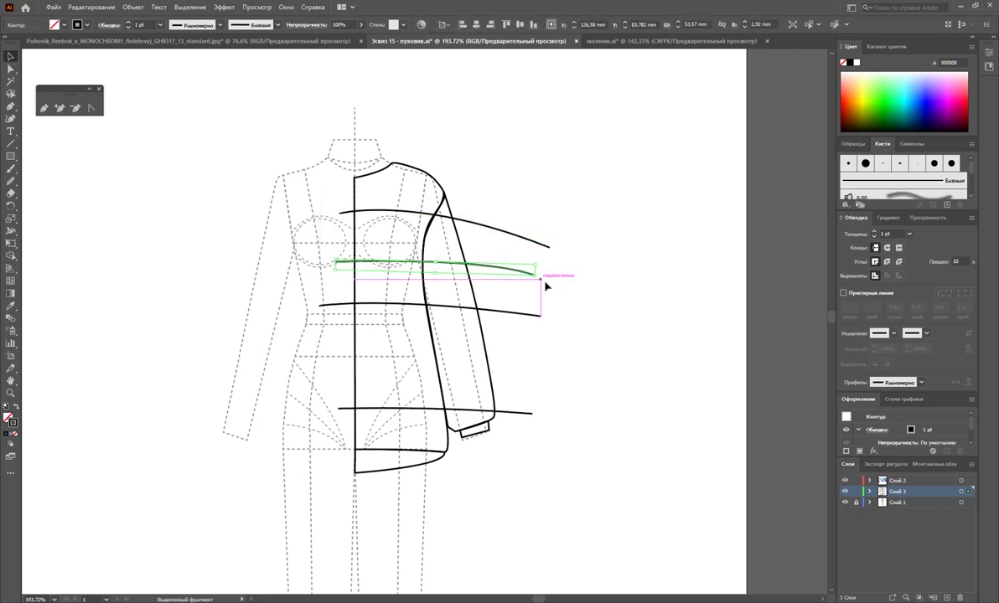
left_click(564, 307)
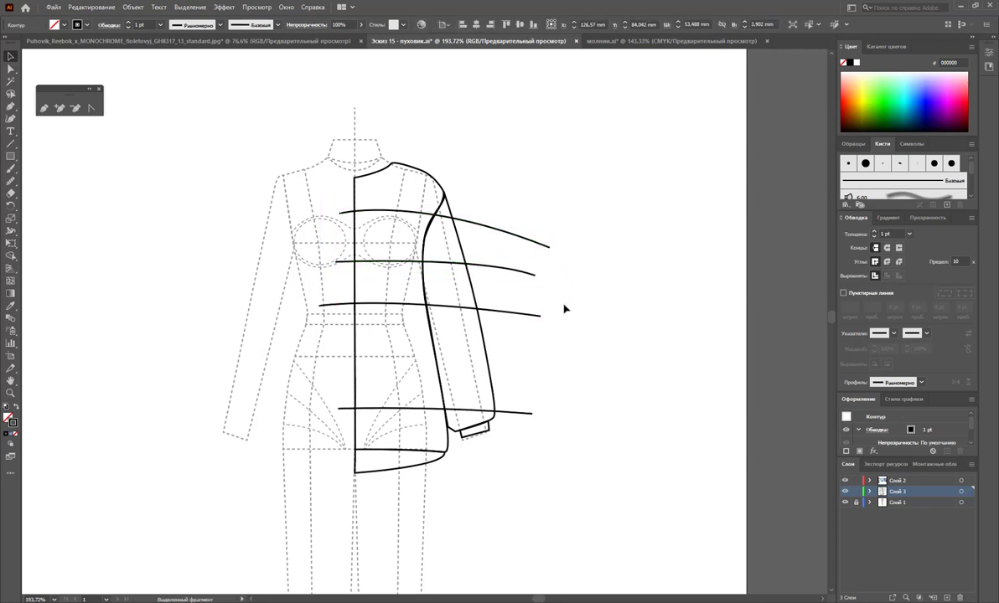
Pen-draw a closed, slanted-top welt pocket from the sleeve edge down to the lowest quilting line.
left_click(47, 108)
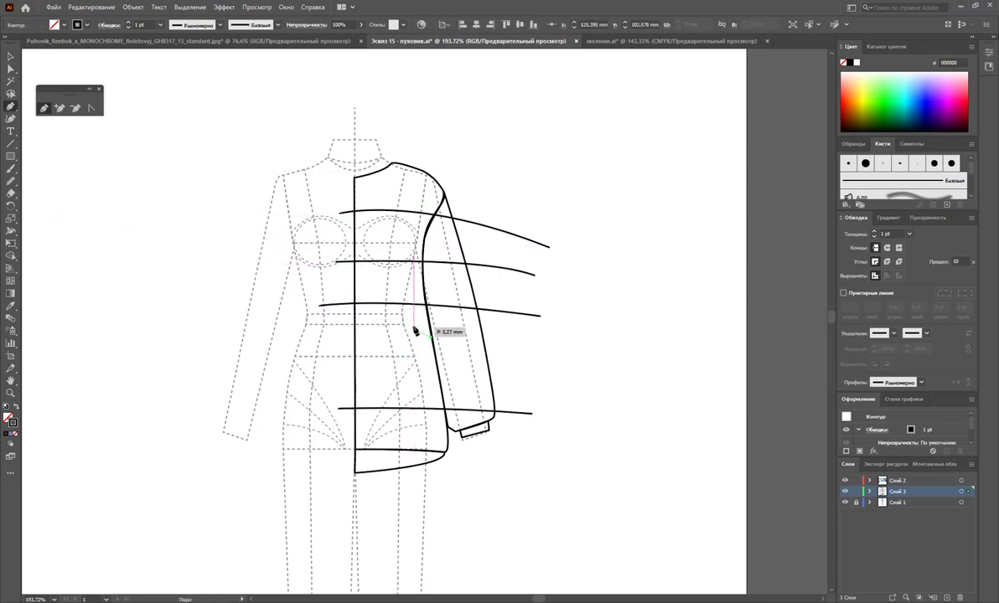
left_click(433, 345, "ctrl")
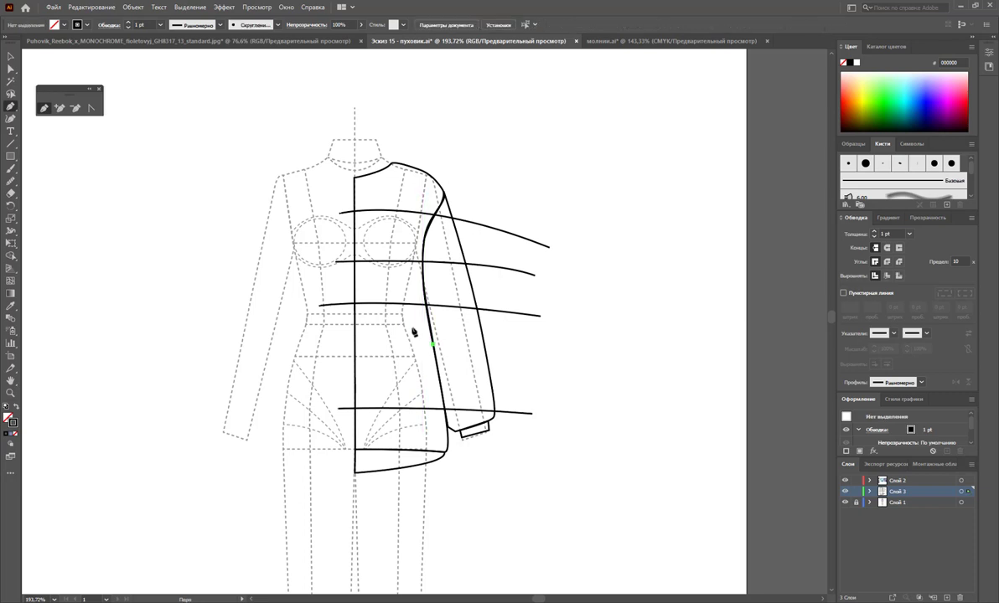
left_click(433, 344)
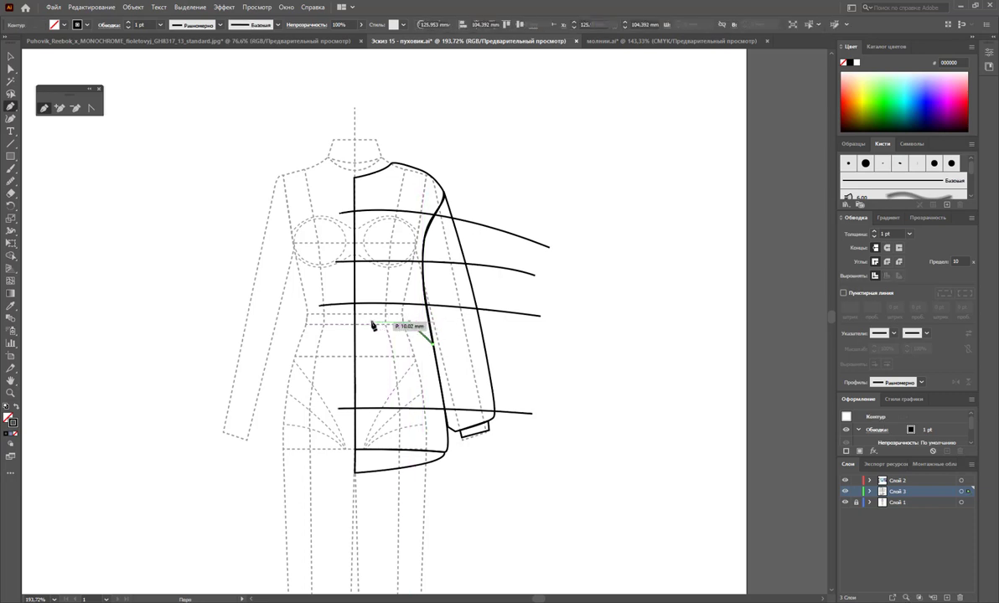
left_click(372, 322)
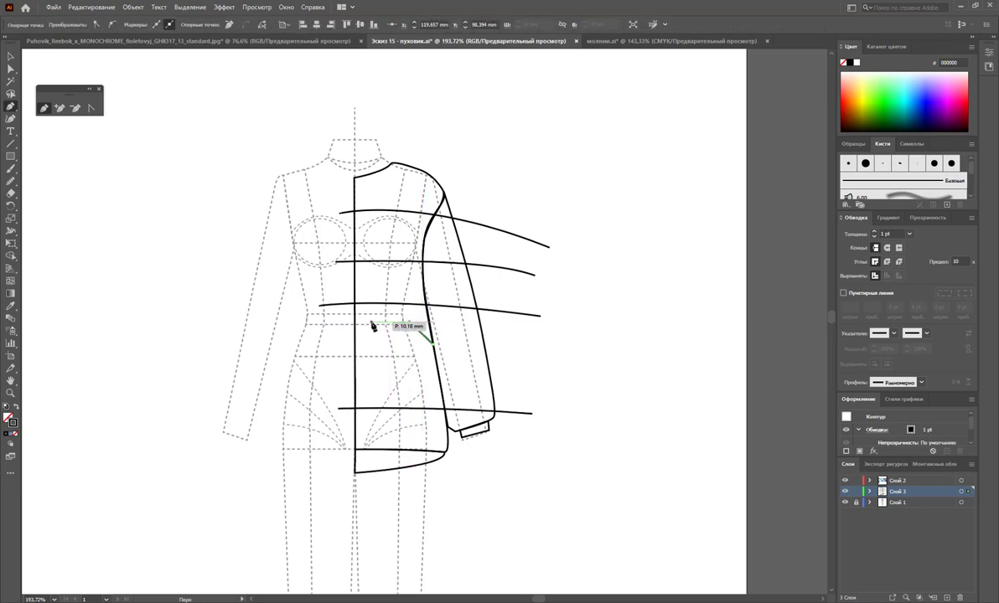
left_click(372, 408)
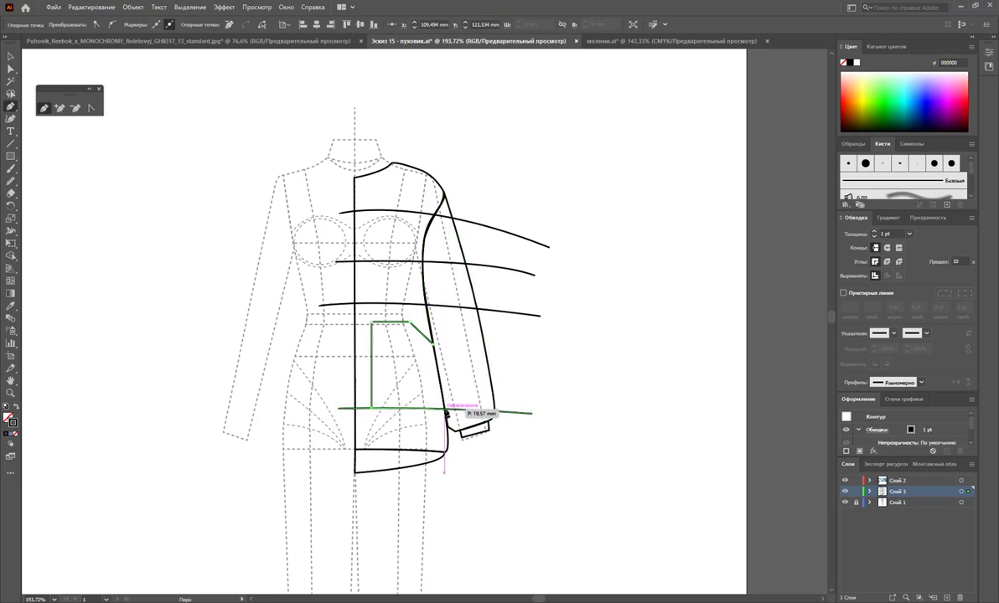
left_click(445, 409)
left_click(432, 344)
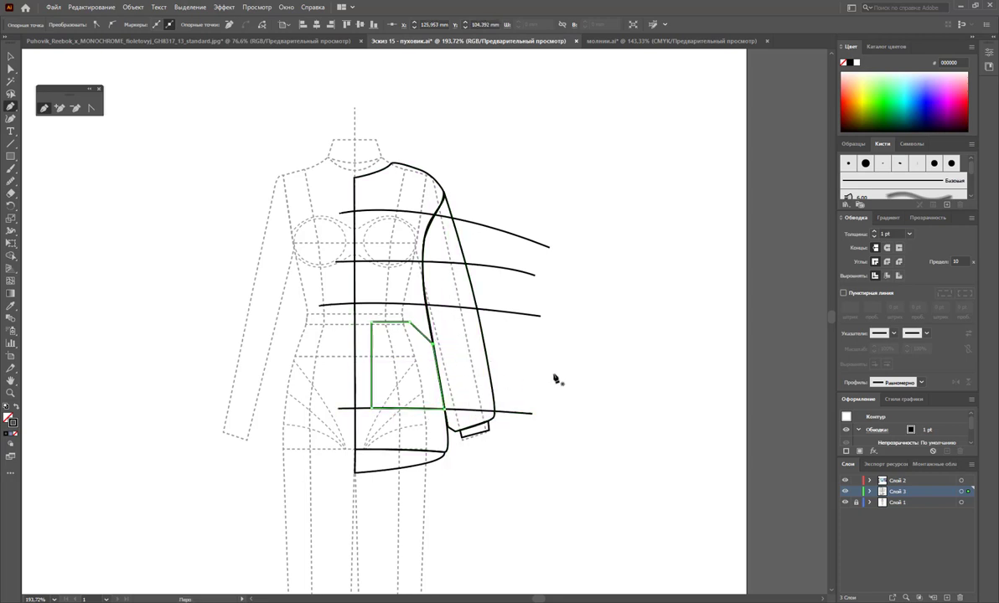
left_click(10, 55)
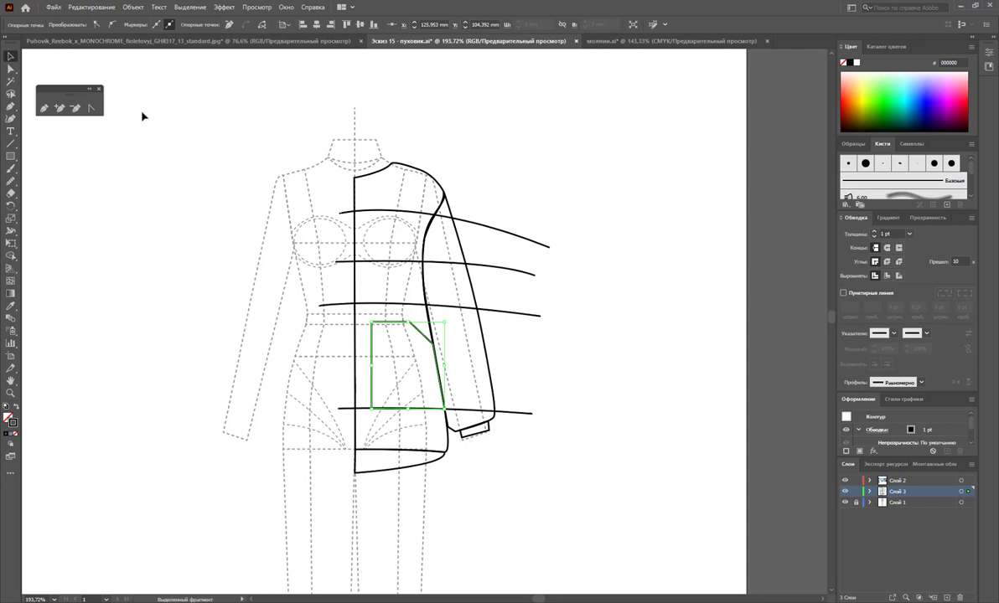
left_click(587, 183)
Make the four horizontal quilting lines magenta (swatch E5007E) with a 0.25 pt stroke.
left_click_drag(602, 161, 520, 449)
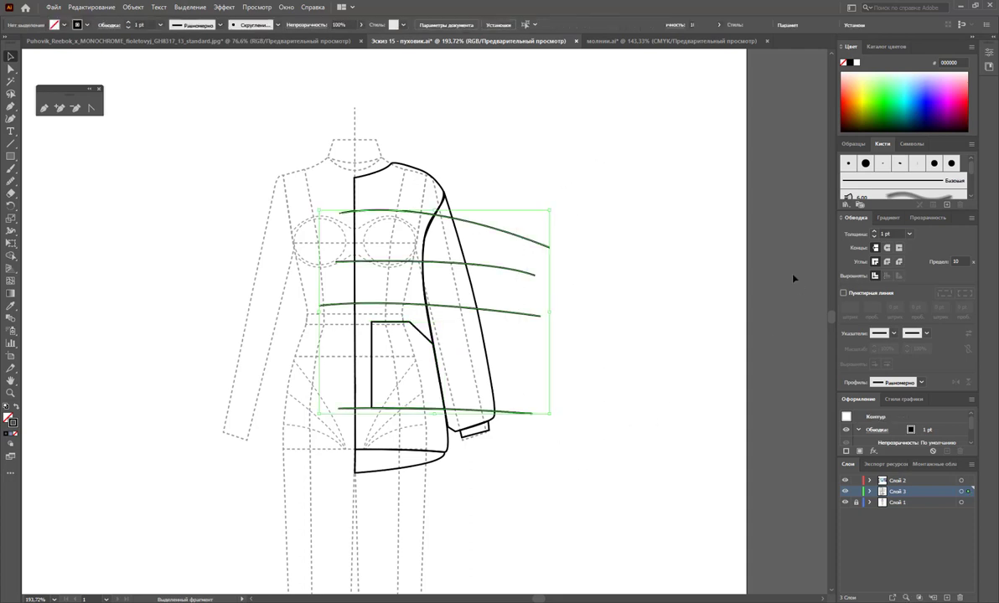
left_click(856, 146)
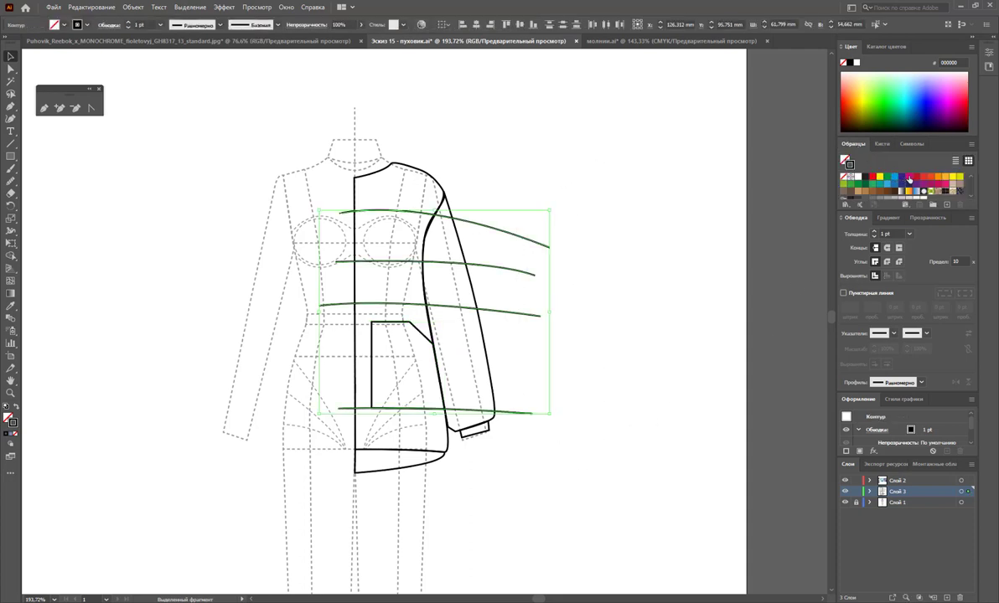
left_click(909, 177)
left_click(160, 24)
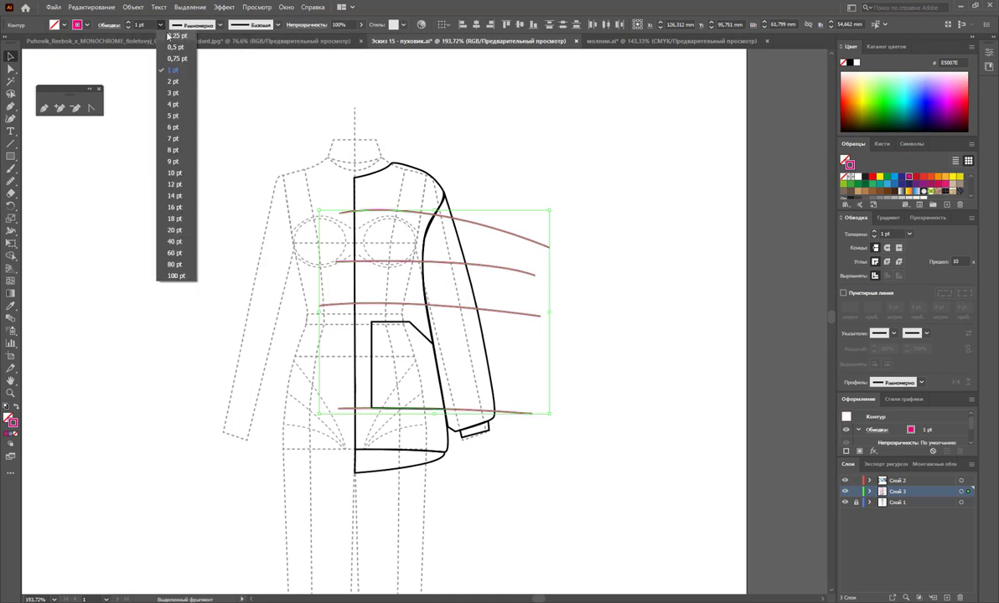
left_click(170, 36)
Move the pink quilting lines onto a new layer, Слой 4, then reselect Слой 3.
key("a")
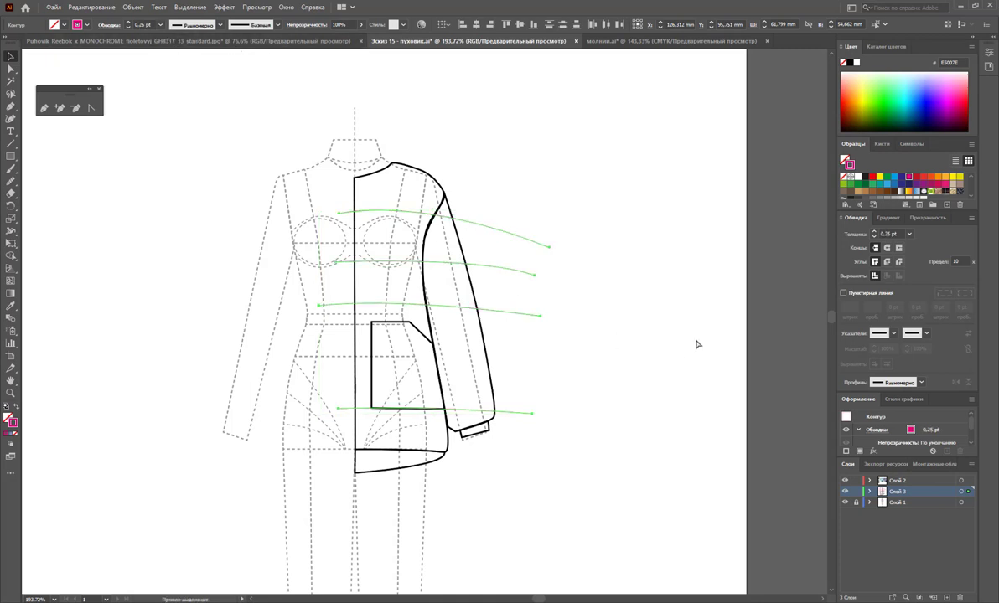
key("Delete")
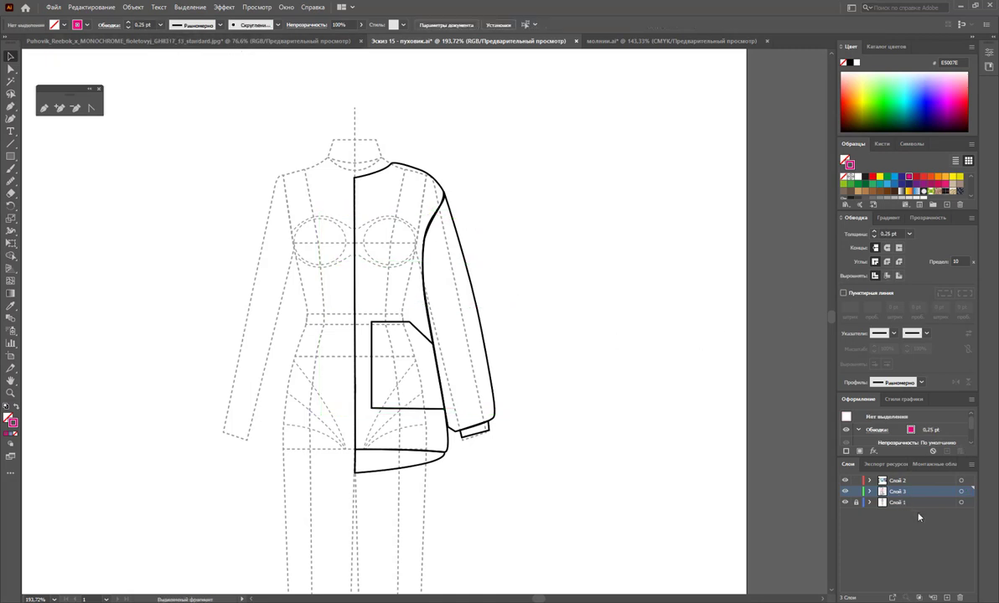
left_click(946, 597)
key("ctrl+f")
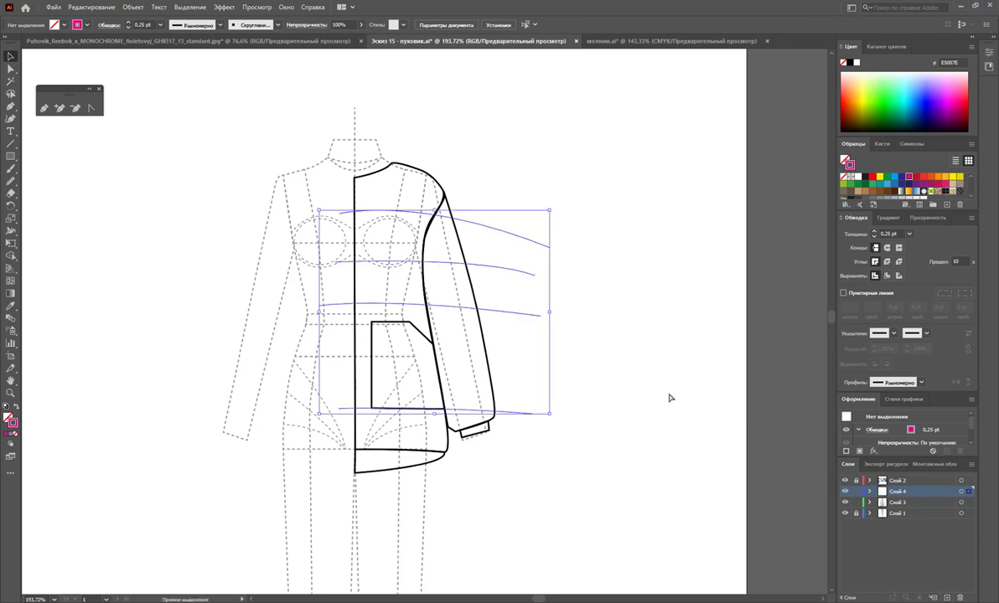
left_click(637, 397)
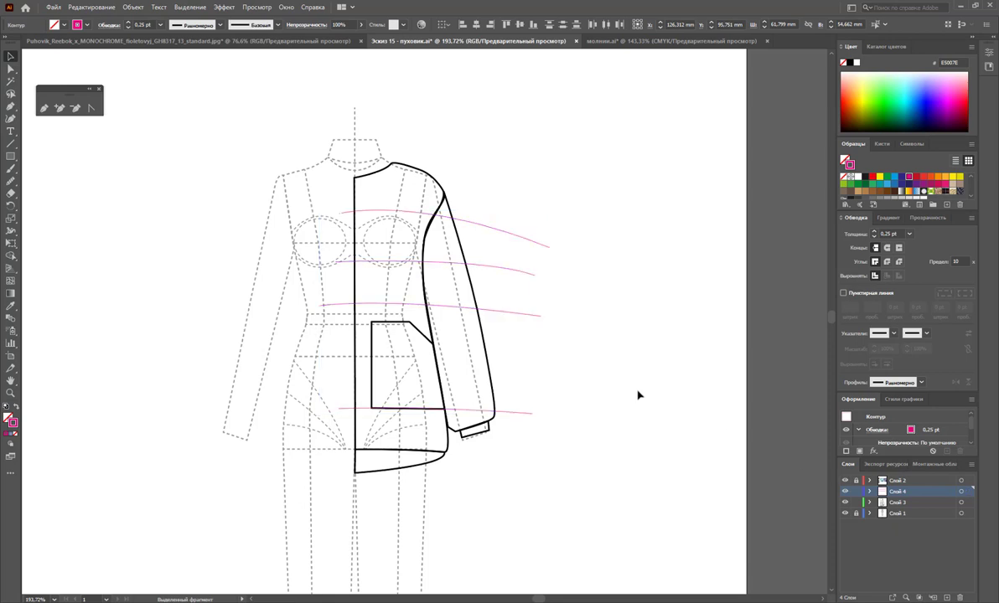
left_click(899, 502)
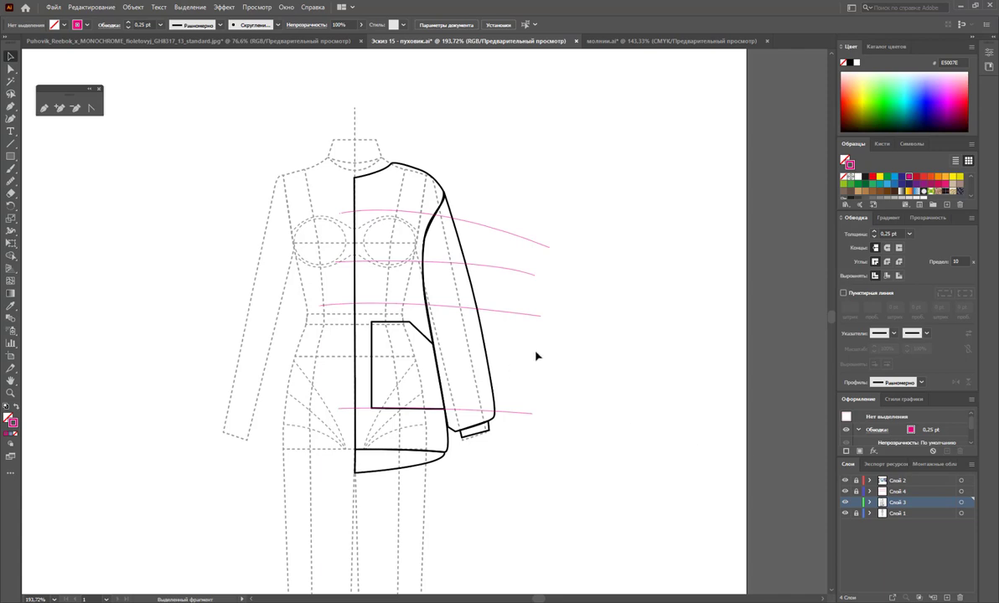
Zoom in on the chest and sleeve area and select the black front and shoulder outline.
left_click(11, 392)
left_click_drag(388, 270, 463, 277)
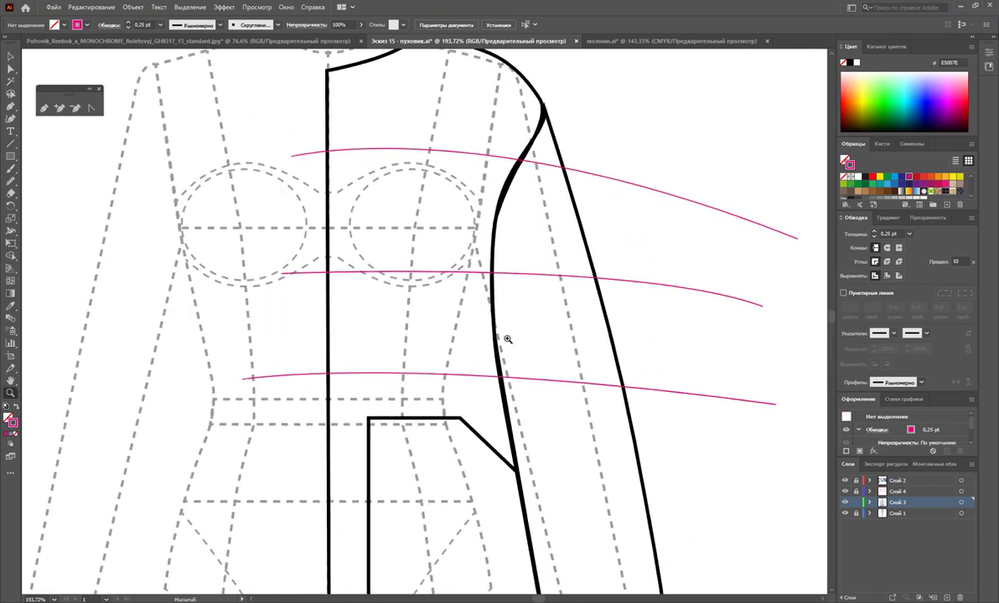
scroll(464, 277, "up", 2)
scroll(423, 230, "up", 2)
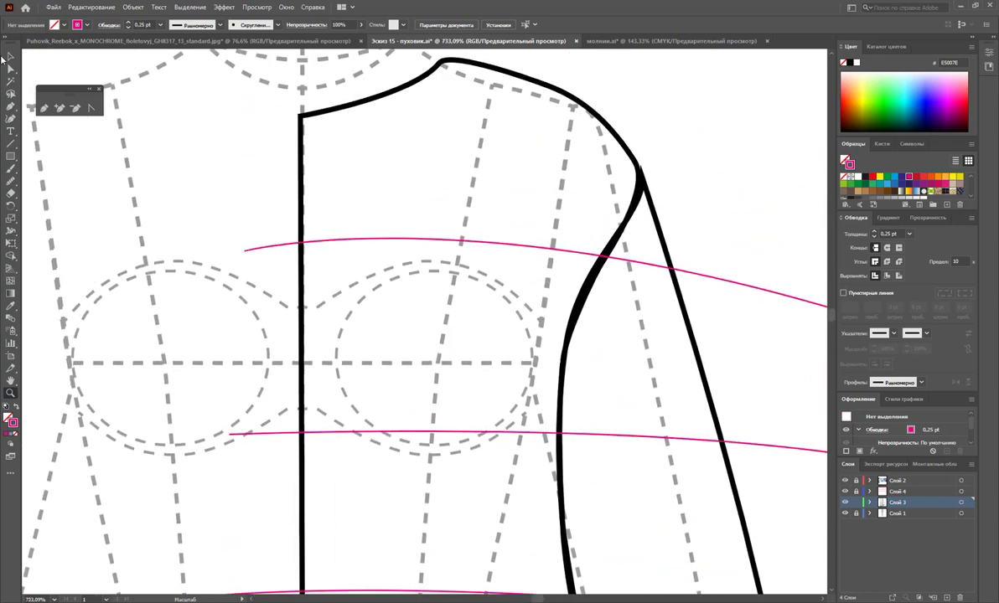
left_click(10, 56)
left_click(503, 73)
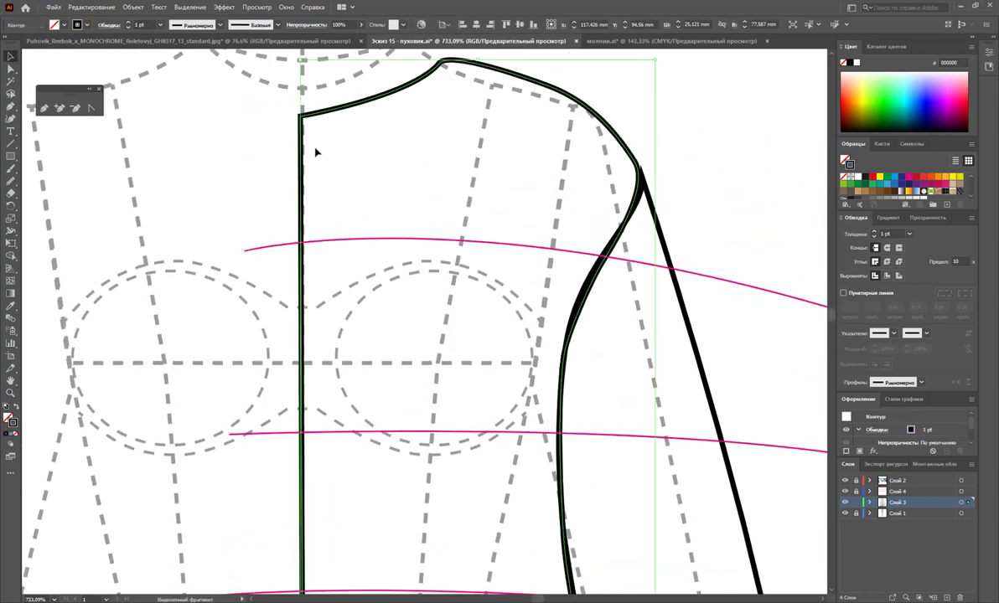
Add an anchor where the upper pink guide meets the outline, then select the armhole curve.
left_click(62, 108)
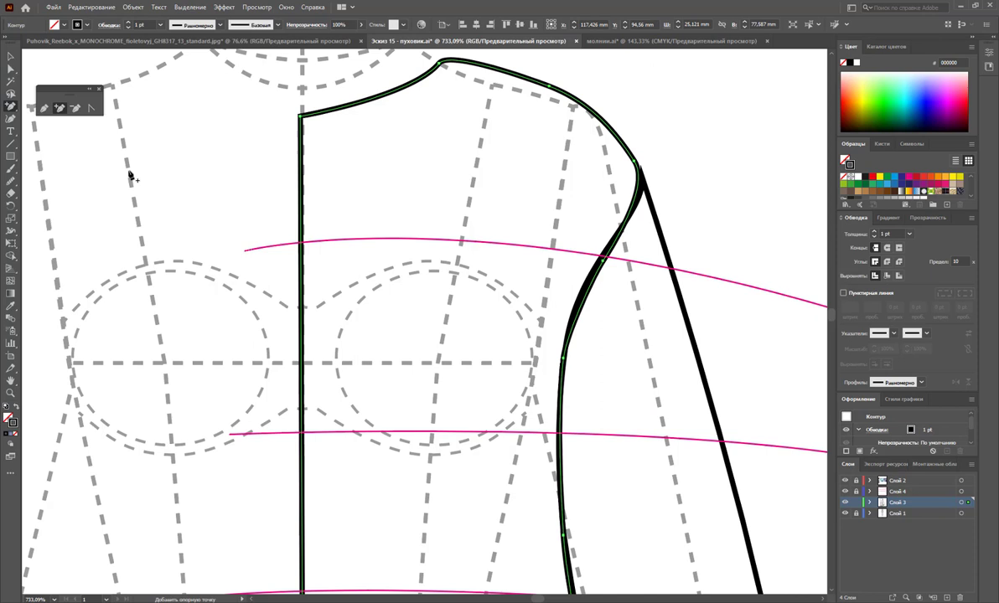
left_click(302, 246)
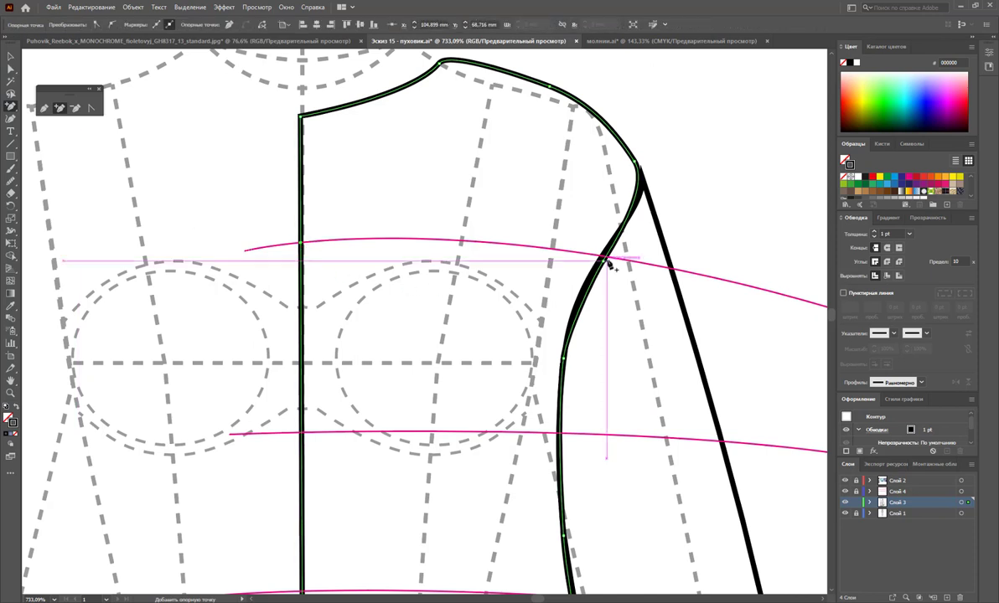
left_click(11, 69)
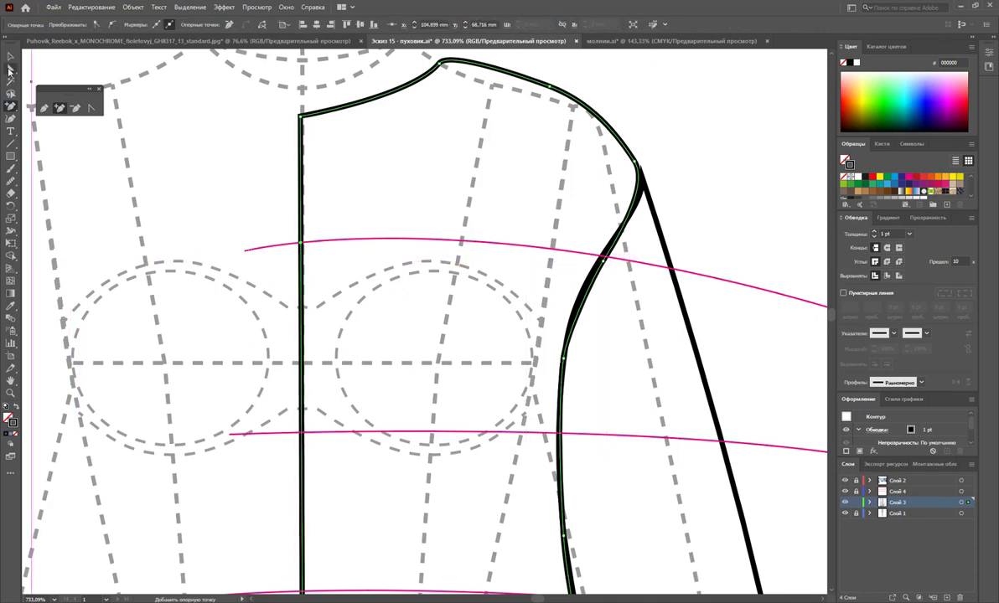
left_click(603, 262)
left_click_drag(604, 262, 604, 262)
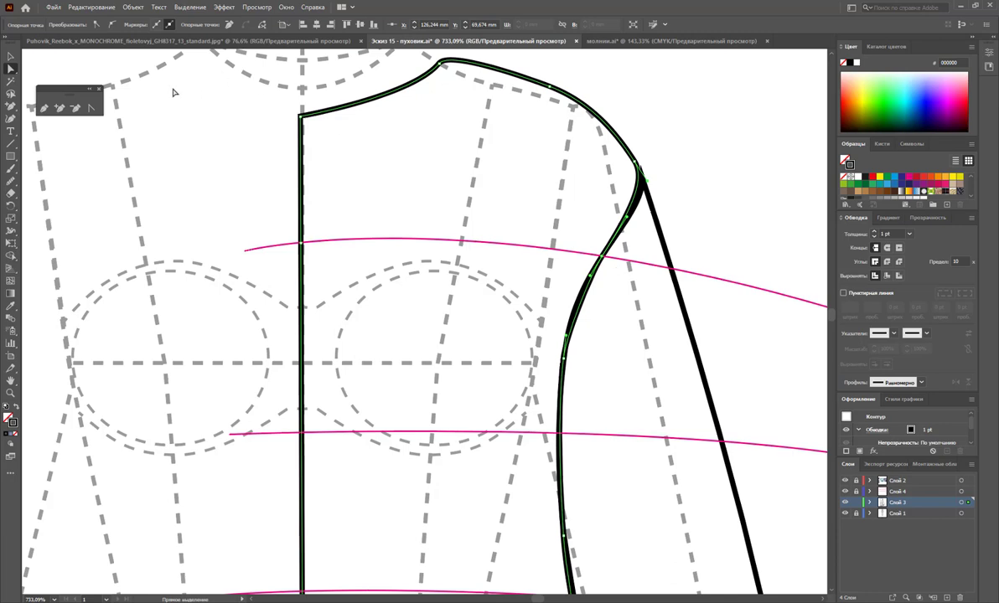
Add anchors where the pink guides cross the front edge, armhole curve and side seam.
left_click(59, 109)
scroll(524, 315, "down", 2)
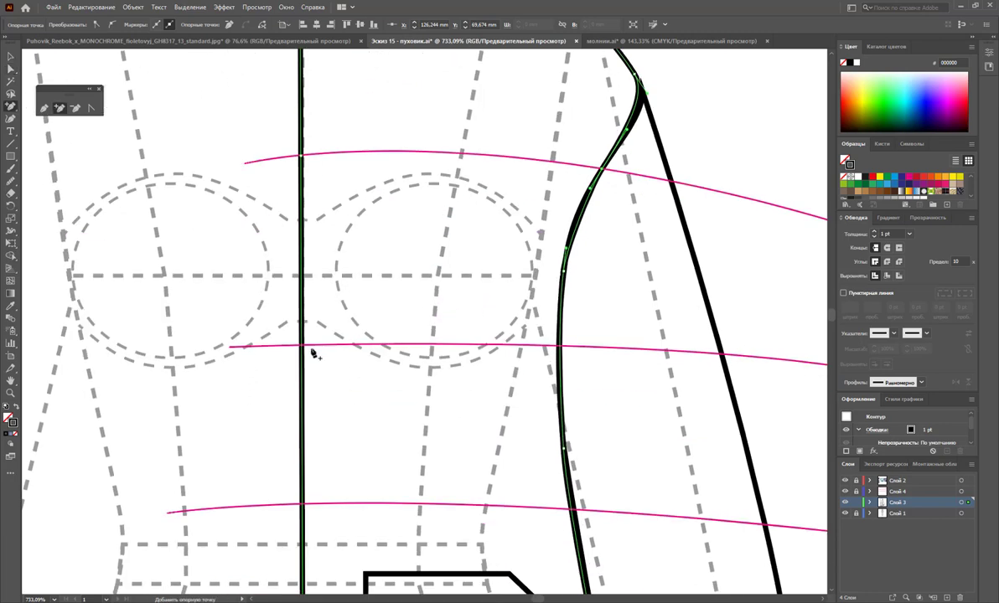
left_click(303, 347)
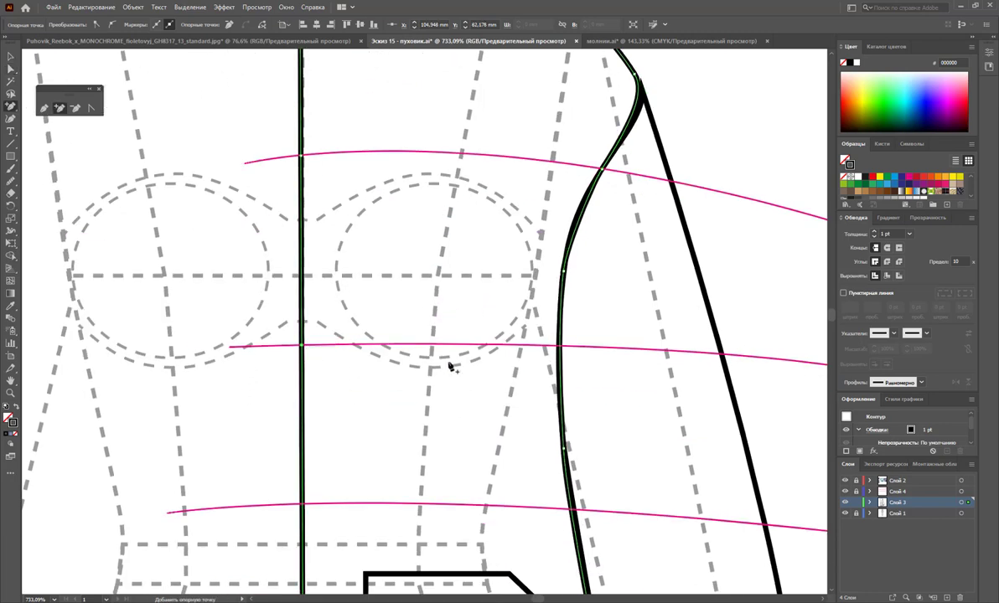
scroll(582, 343, "down", 4)
left_click(580, 351)
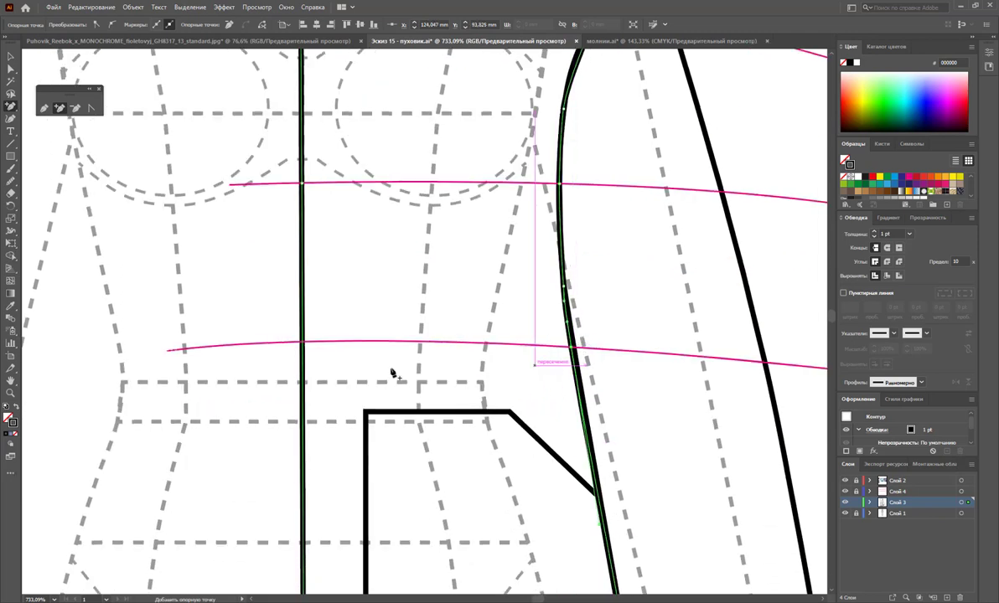
scroll(437, 341, "down", 5)
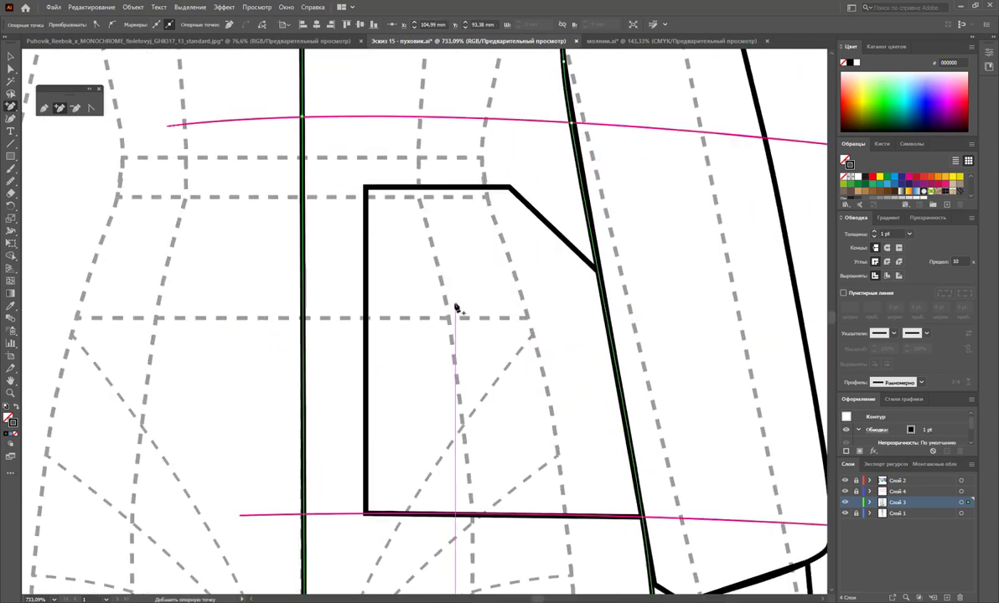
scroll(453, 305, "down", 5)
left_click(642, 304)
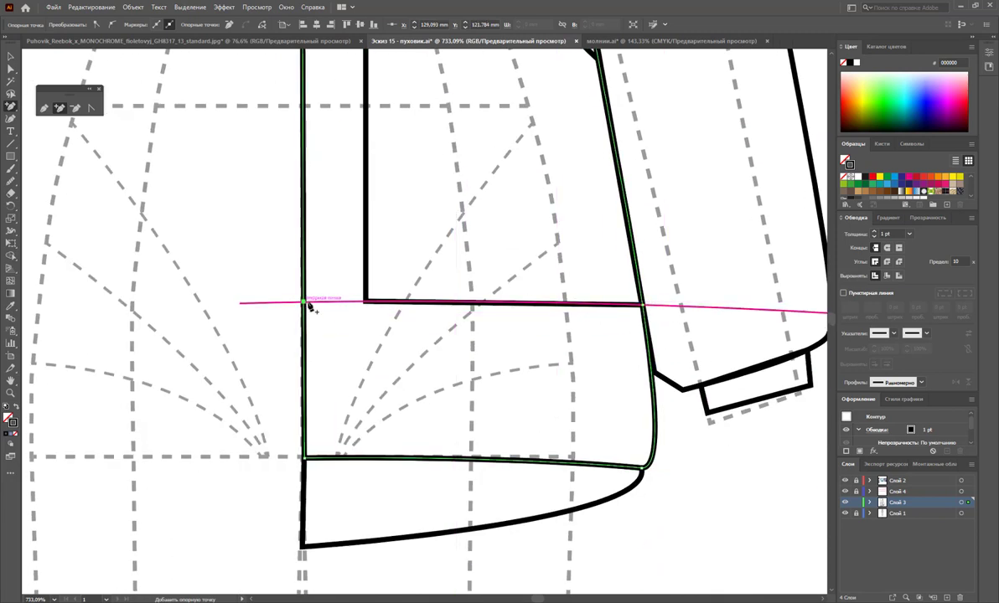
scroll(575, 290, "up", 3)
scroll(574, 288, "up", 3)
scroll(575, 285, "up", 2)
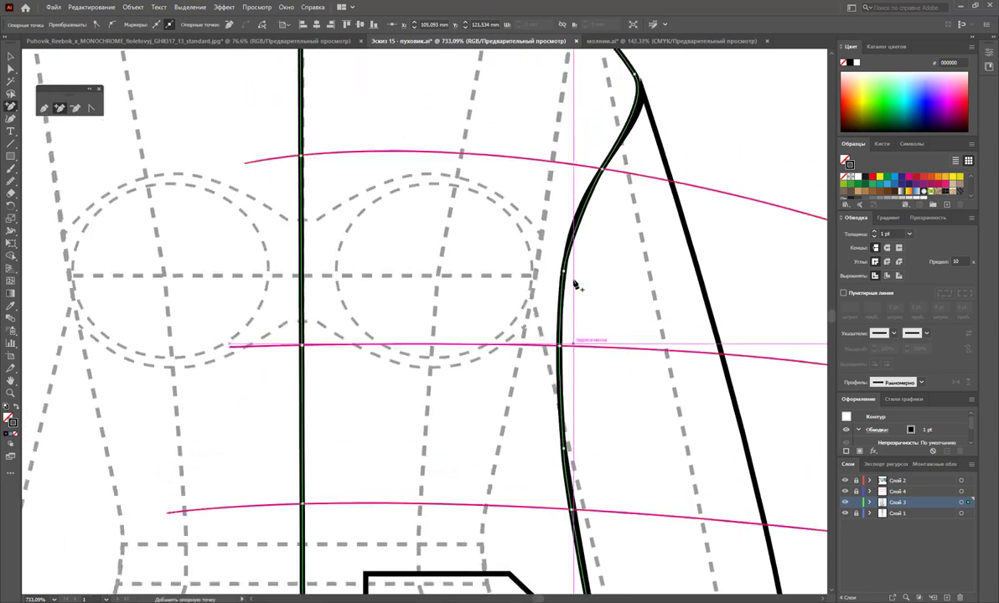
scroll(452, 239, "up", 2)
Select the armhole anchor at the upper pink guide crossing with the Convert Anchor Point tool.
left_click(91, 107)
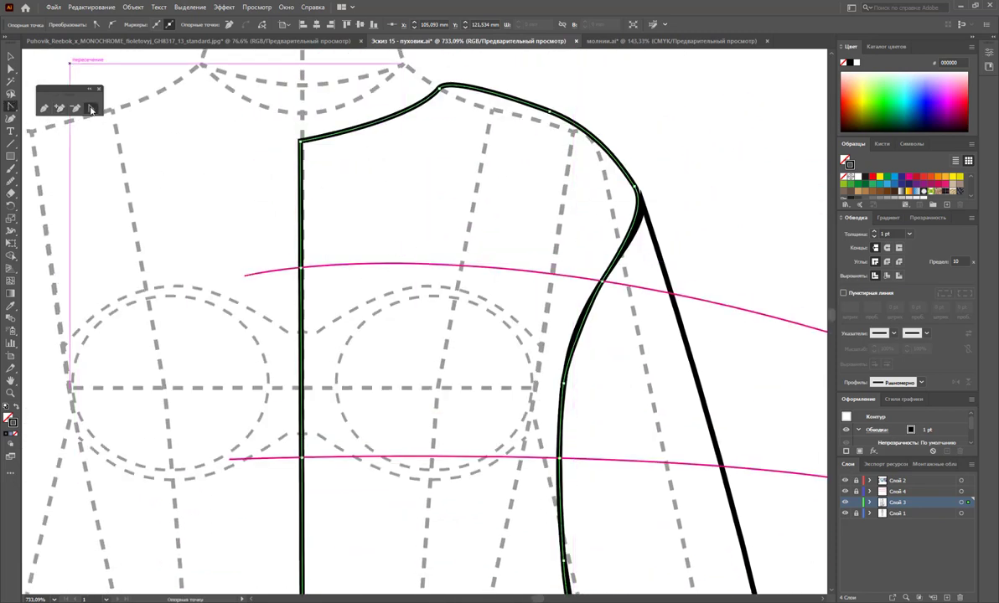
left_click(602, 283)
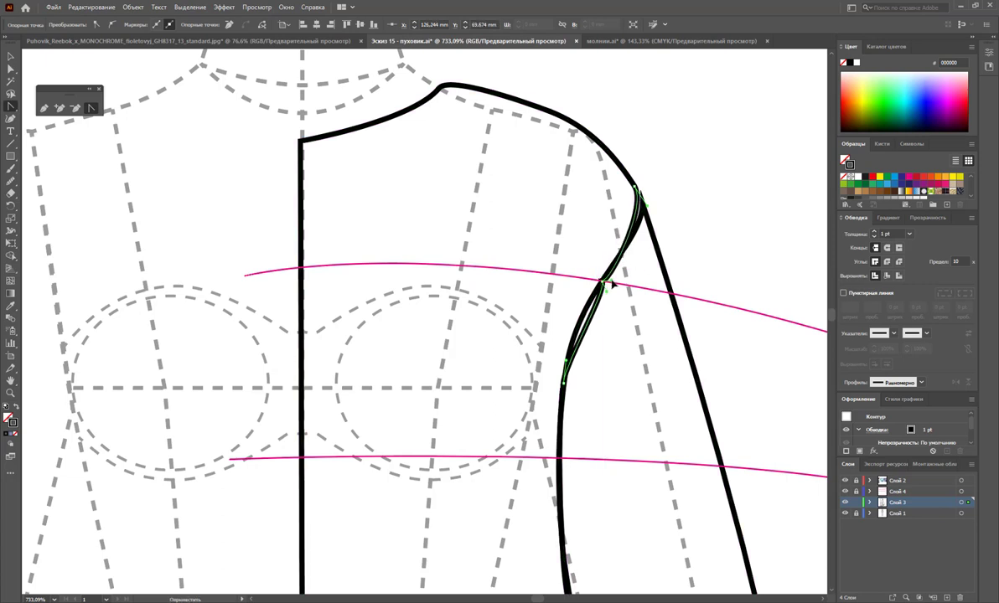
left_click(653, 207)
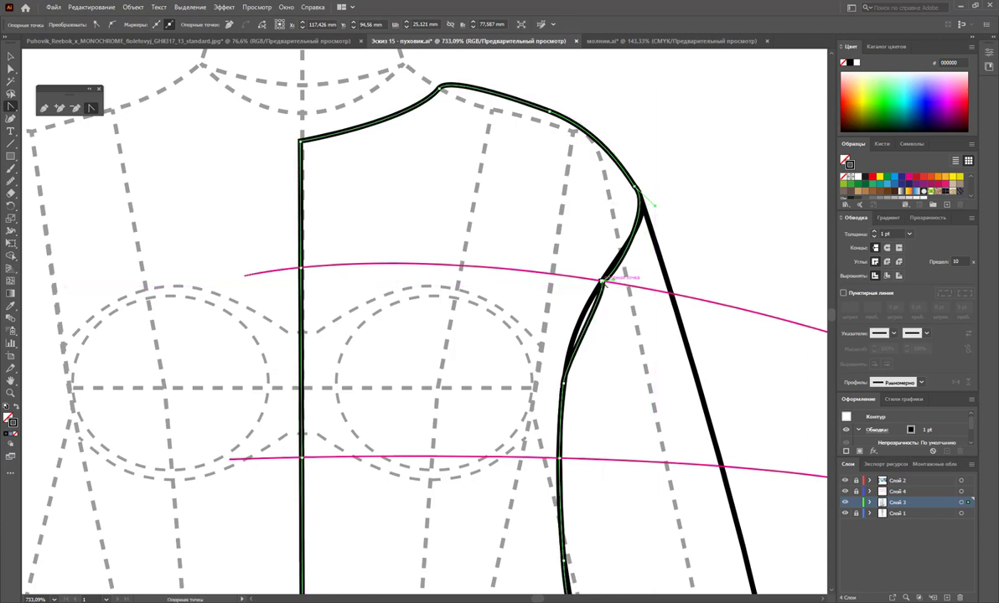
left_click(602, 283)
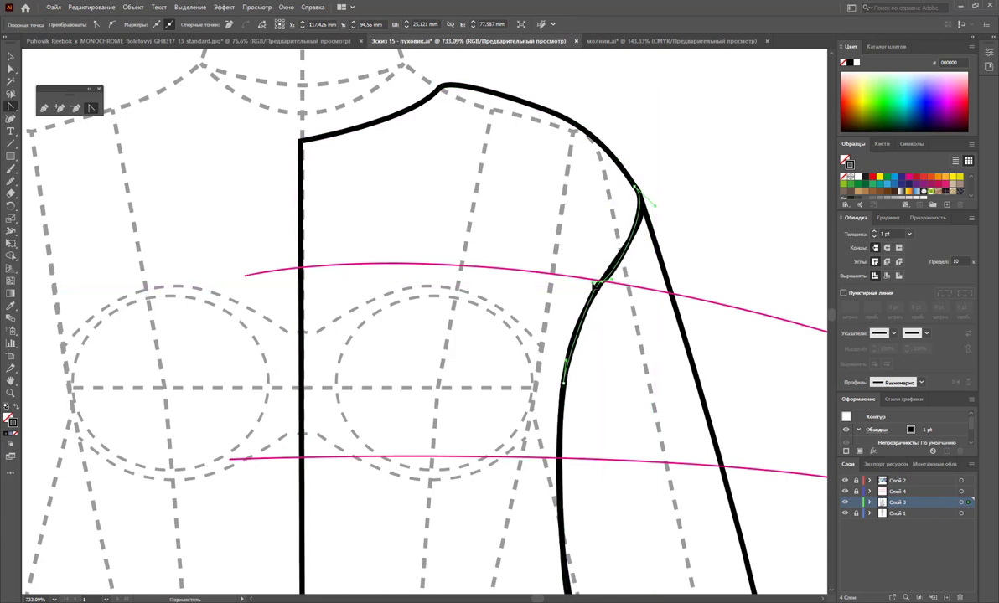
left_click(601, 285)
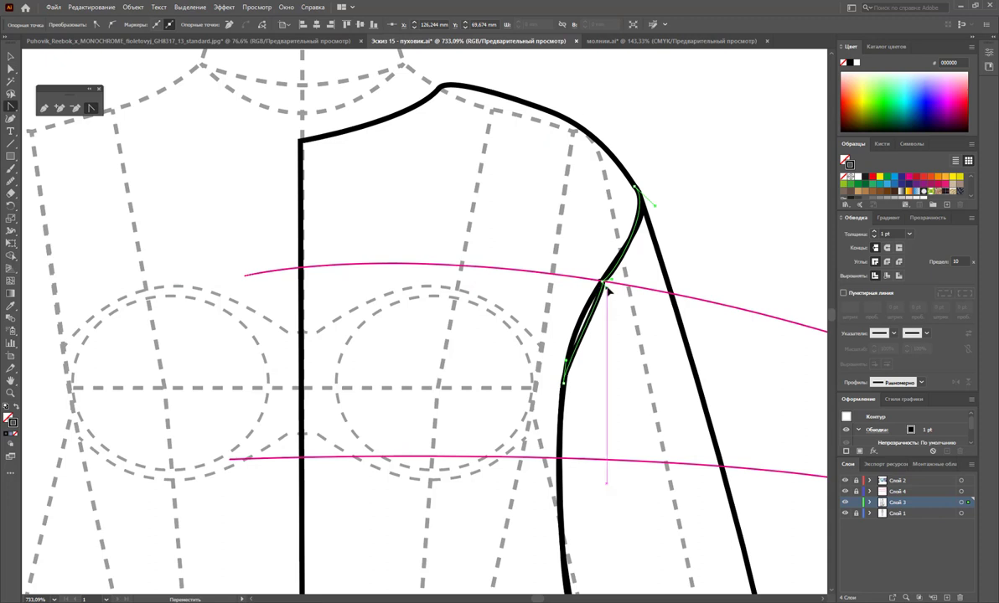
Adjust the lower armhole anchor and bend the armhole curve sharply at the pink guide crossing.
left_click(566, 359)
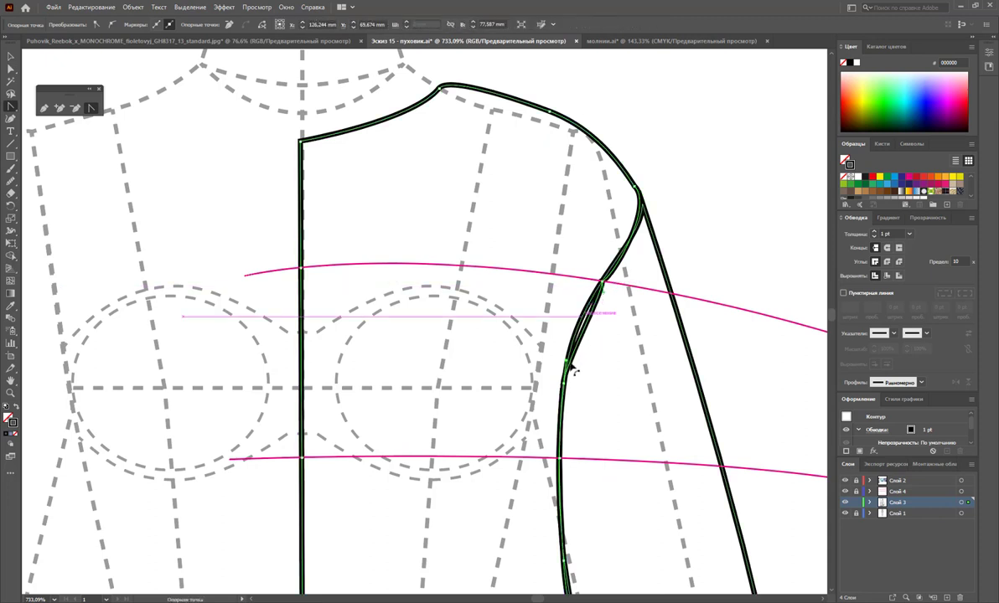
left_click(567, 373)
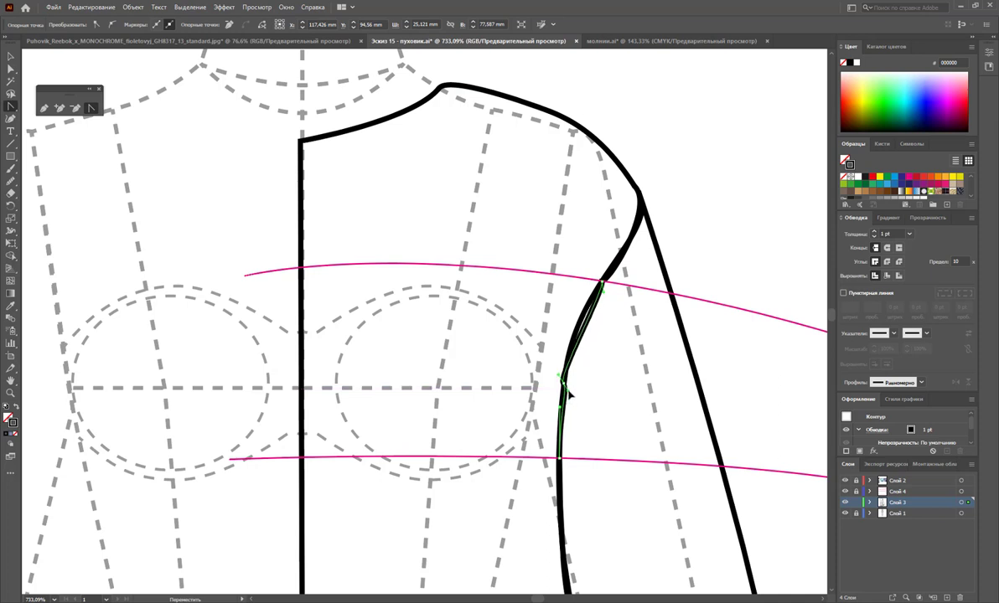
left_click(562, 378)
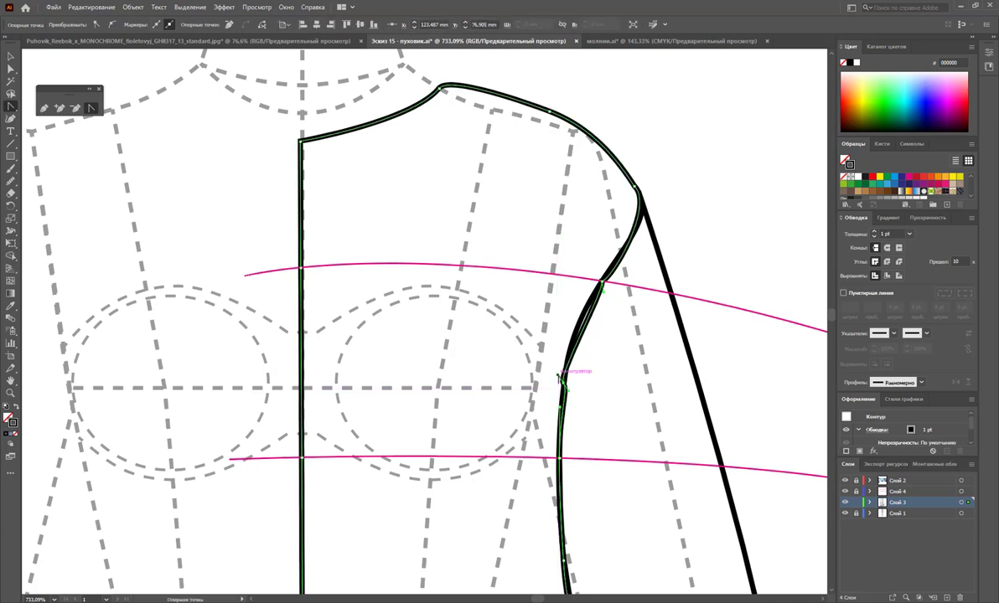
mouse_move(559, 379)
left_mouse_down()
mouse_move(576, 363)
mouse_move(575, 345)
left_mouse_up()
scroll(597, 372, "down", 3)
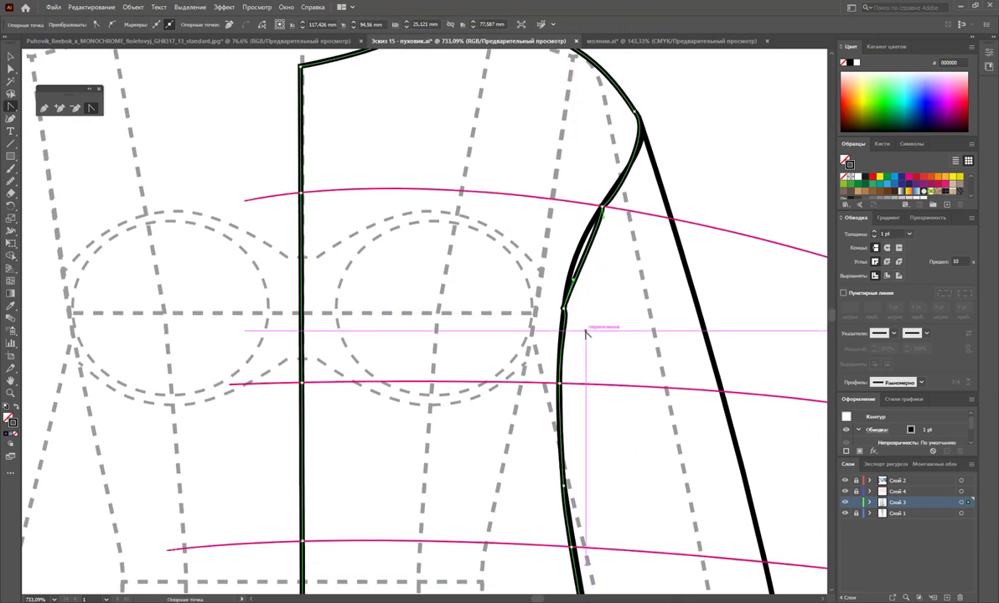
key("ctrl+z")
key("ctrl+z")
key("ctrl+z")
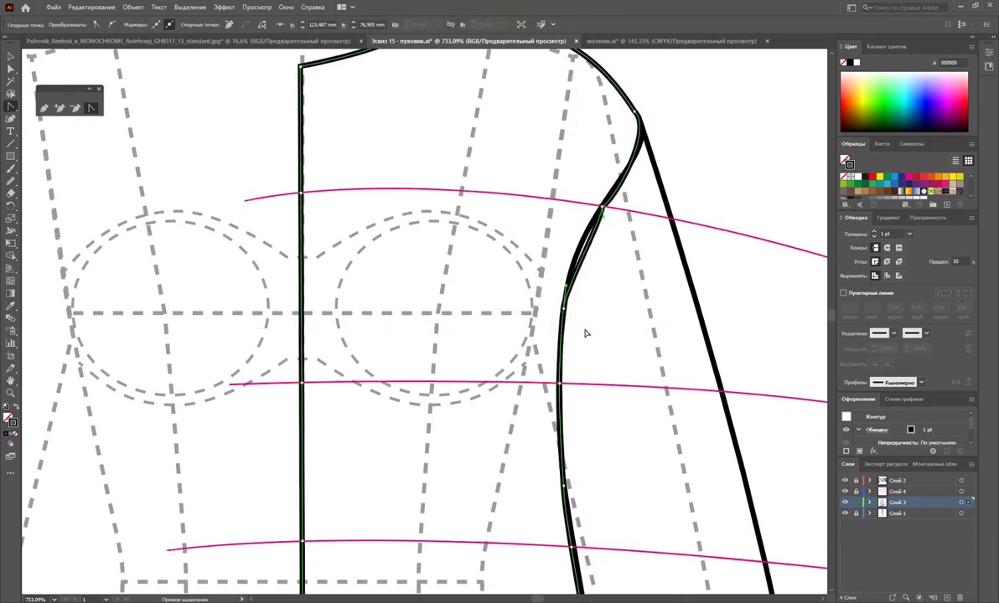
key("ctrl+z")
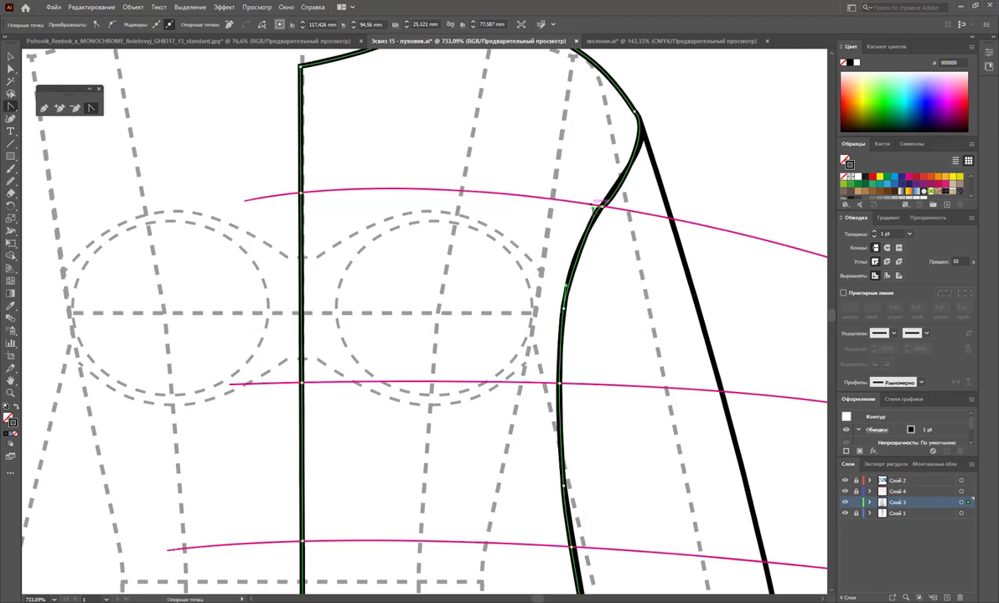
left_click_drag(600, 204, 597, 224)
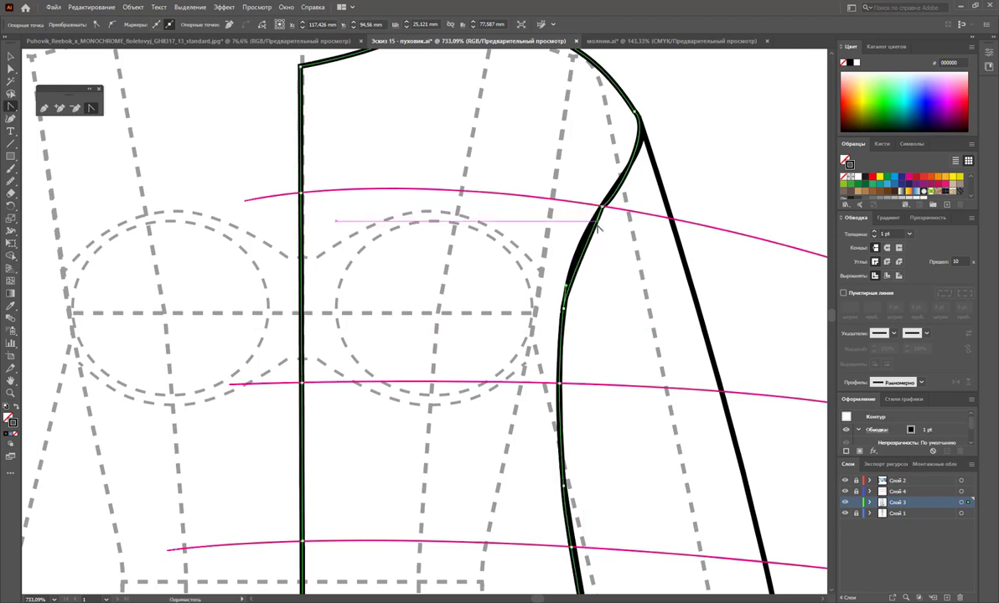
Try converting the side seam anchor into a corner, then revert the change.
left_click(75, 107)
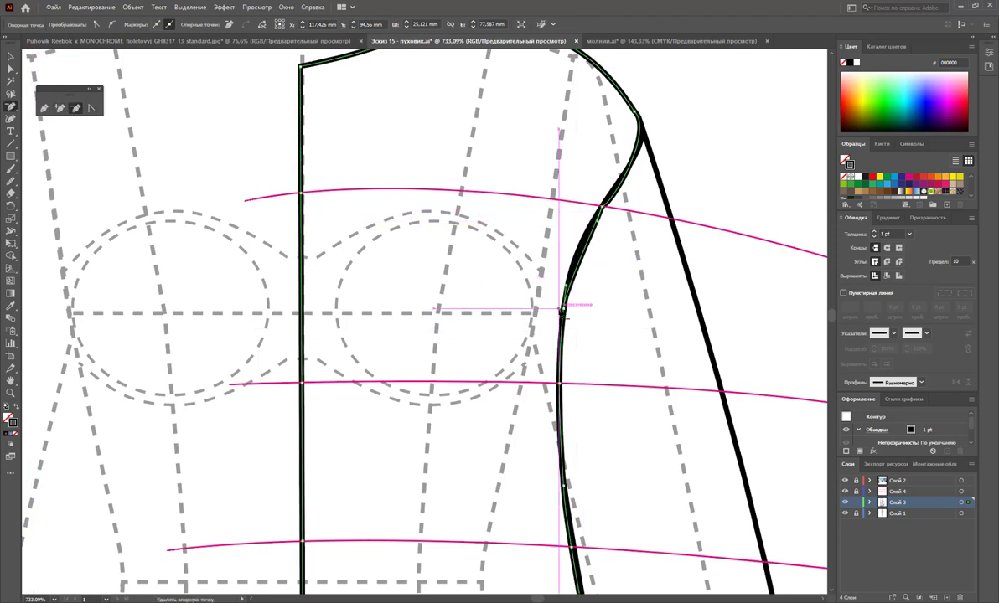
left_click(89, 109)
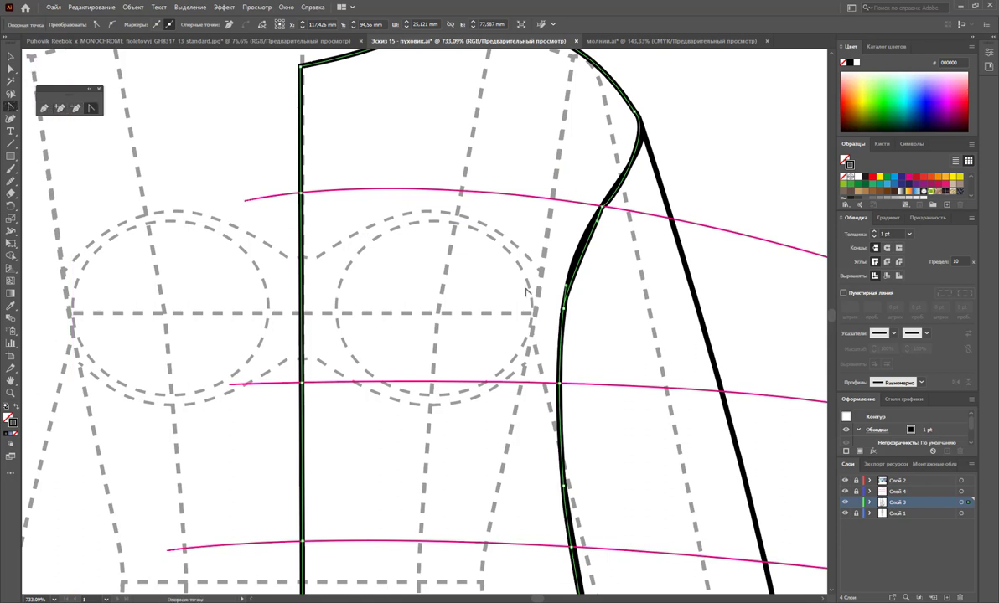
scroll(503, 293, "down", 2)
scroll(536, 294, "down", 2)
left_click(560, 296)
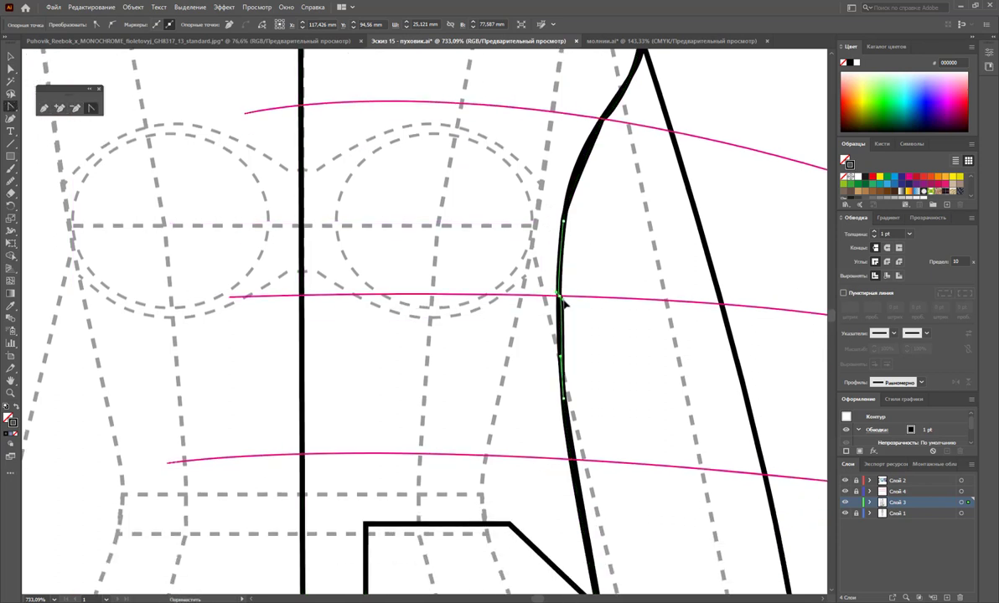
key("ctrl+a")
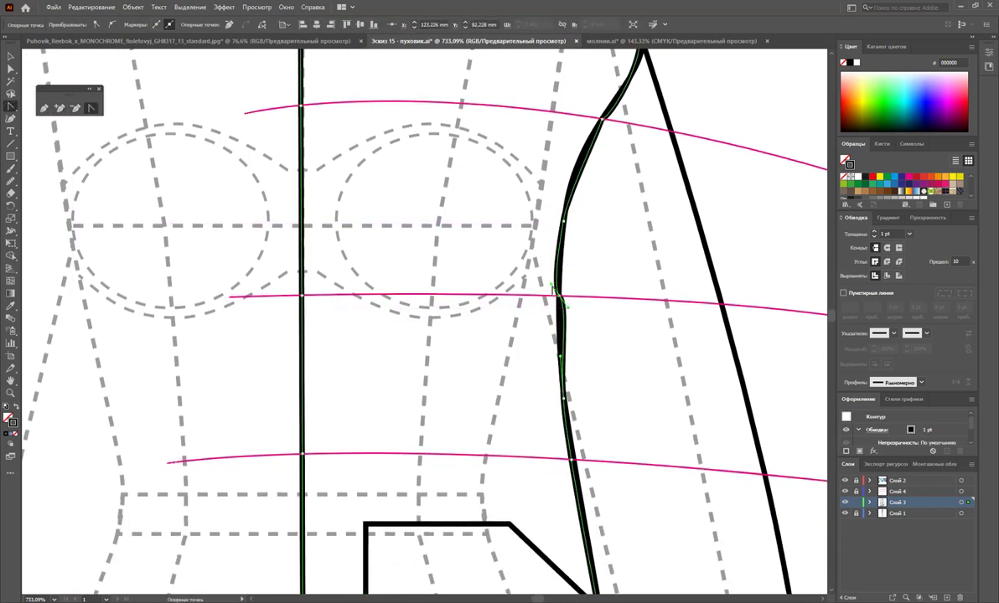
left_click(560, 293)
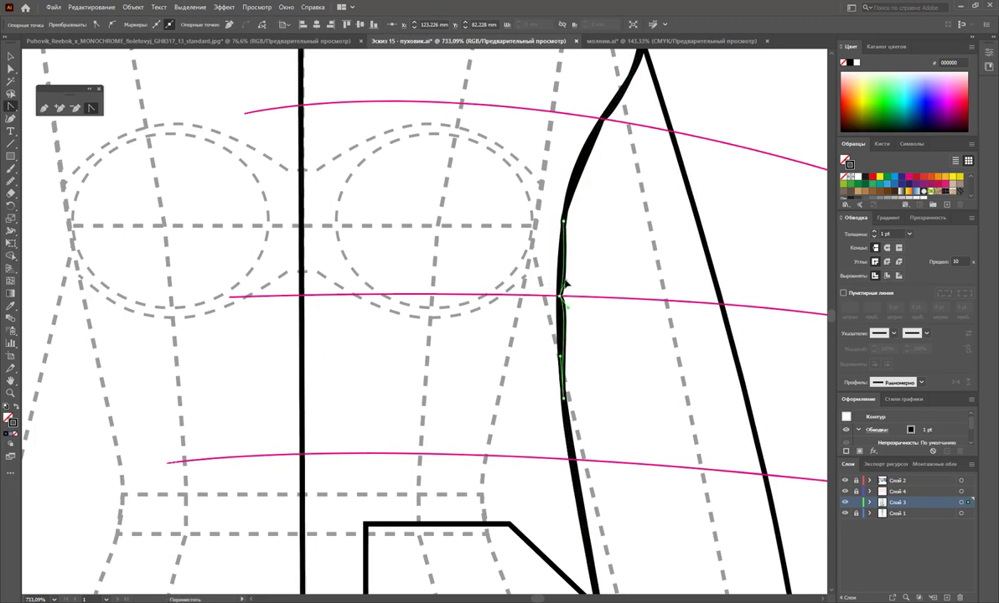
key("ctrl+a")
Remove extra side seam anchors and pull a handle to smooth the seam below the corner.
left_click(76, 108)
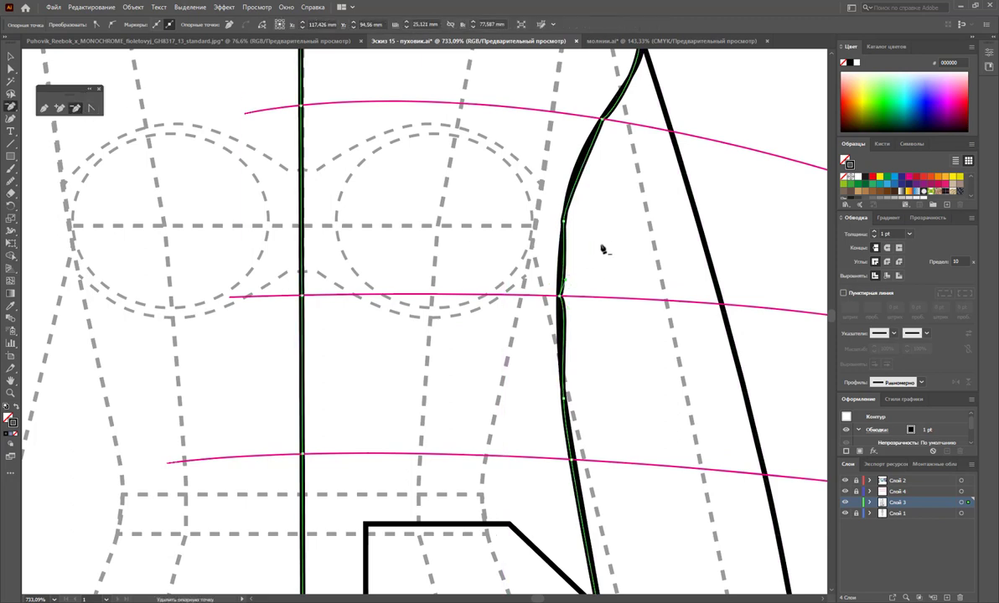
left_click(563, 219)
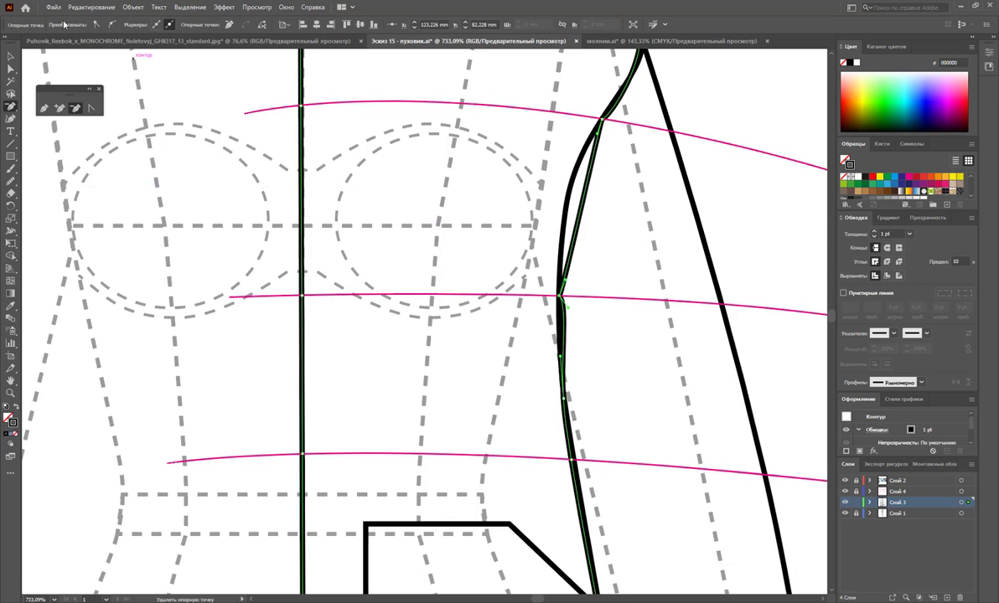
scroll(641, 293, "down", 3)
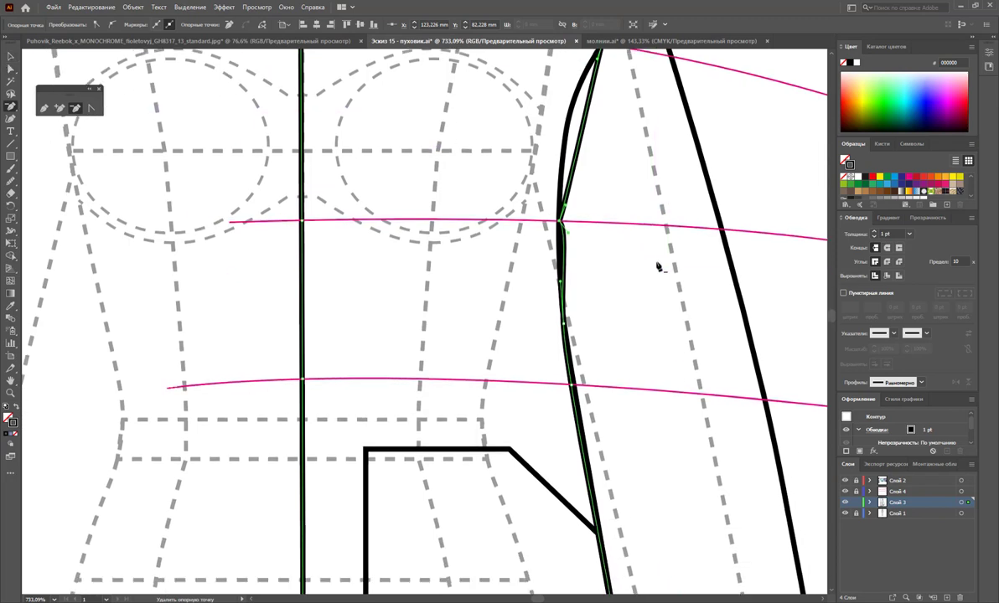
scroll(658, 263, "down", 2)
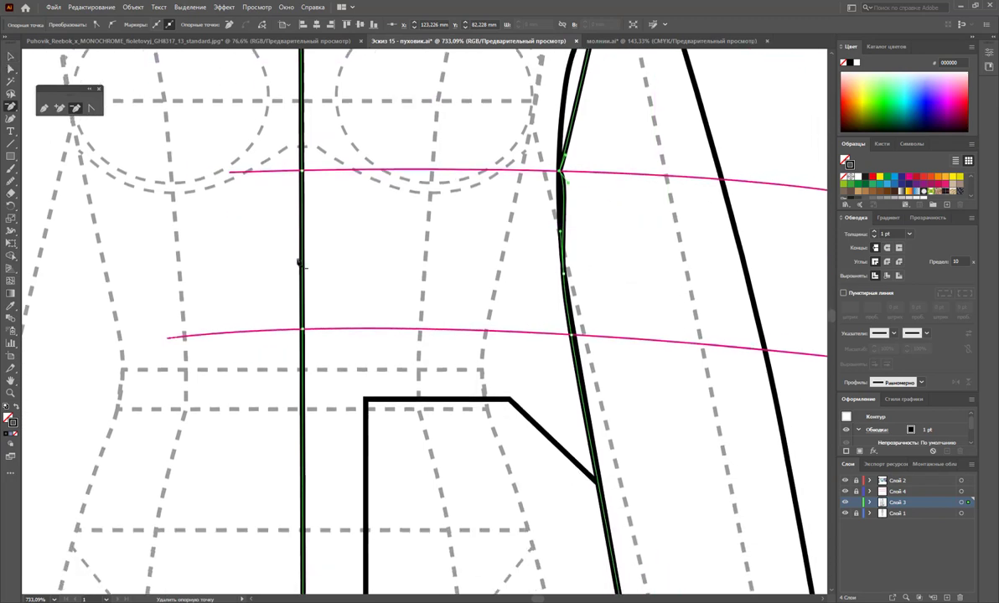
left_click(565, 274)
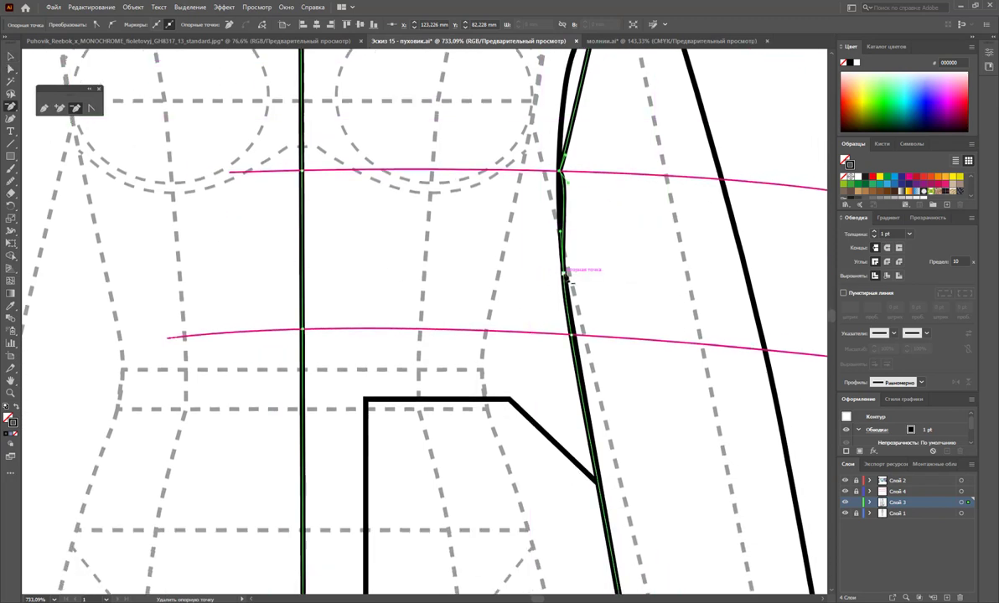
left_click(92, 108)
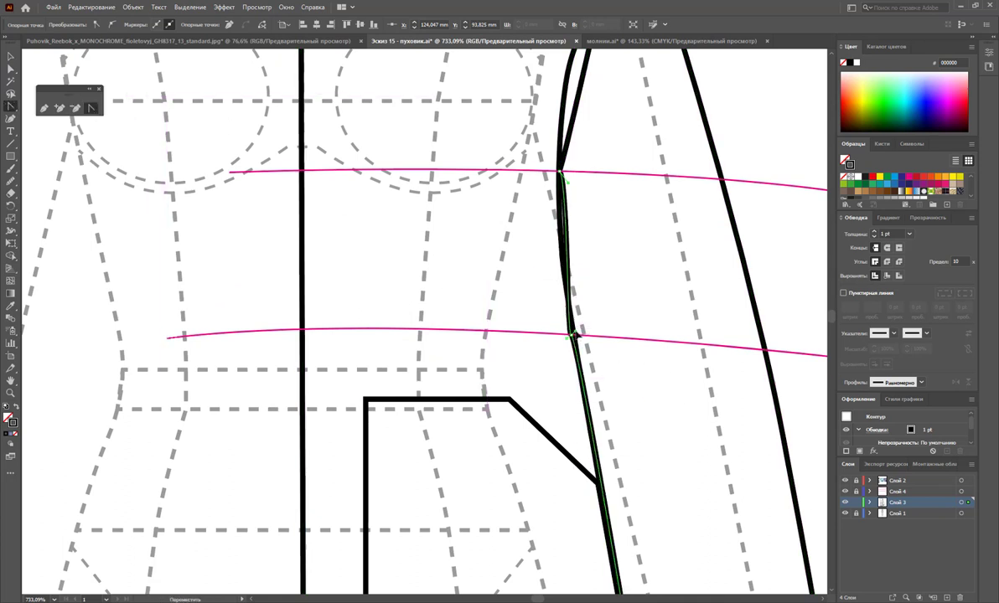
mouse_move(570, 333)
left_mouse_down()
mouse_move(563, 347)
mouse_move(591, 349)
mouse_move(584, 338)
left_mouse_up()
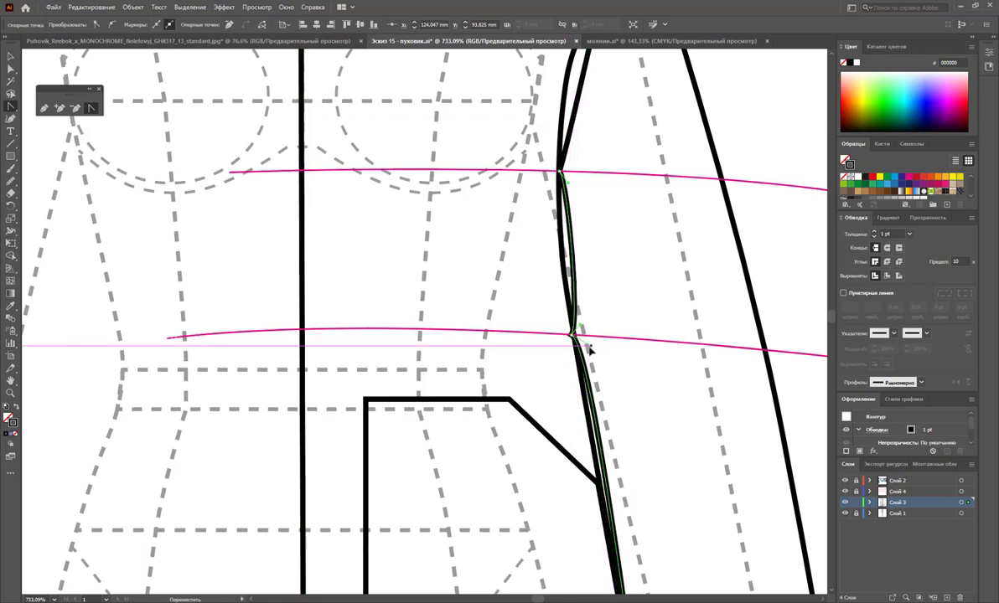
Snap the lower side seam anchor onto the lowest pink guide at the pocket's bottom edge.
scroll(658, 329, "down", 3)
scroll(676, 327, "down", 4)
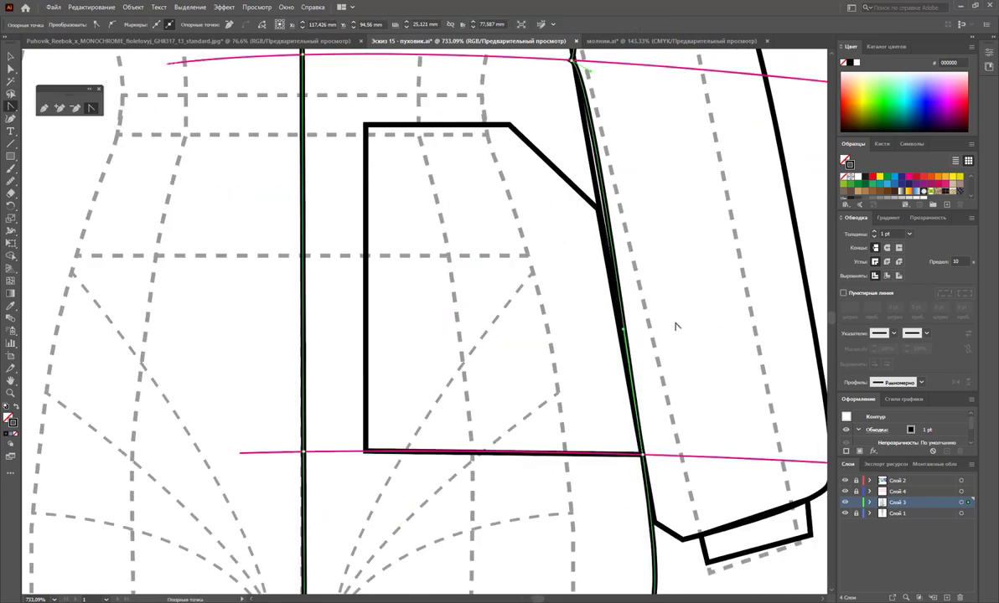
left_click(645, 453)
left_click_drag(651, 455, 645, 453)
scroll(646, 452, "down", 3)
left_click_drag(645, 339, 645, 337)
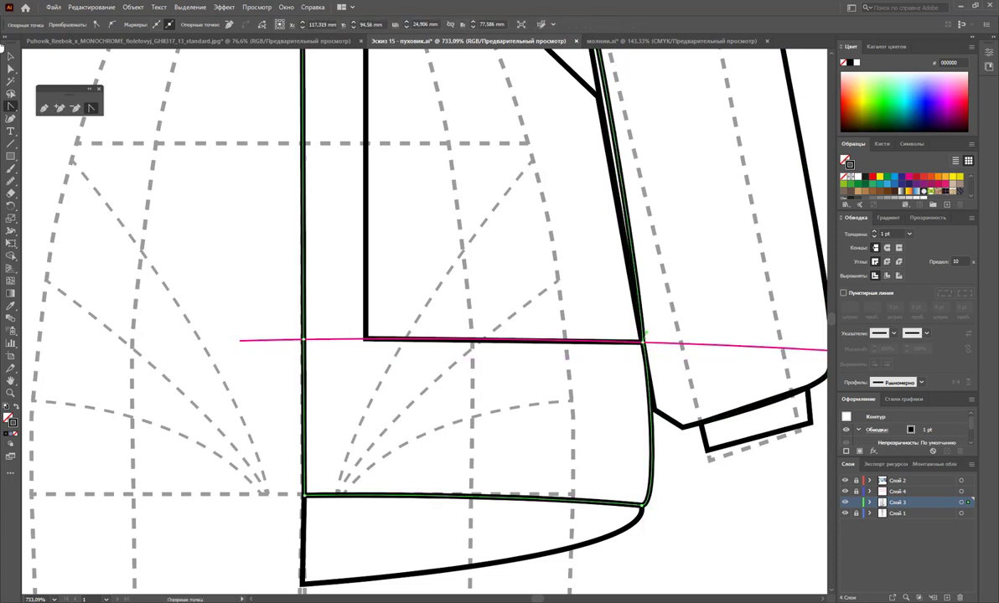
left_click(11, 58)
left_click(452, 184)
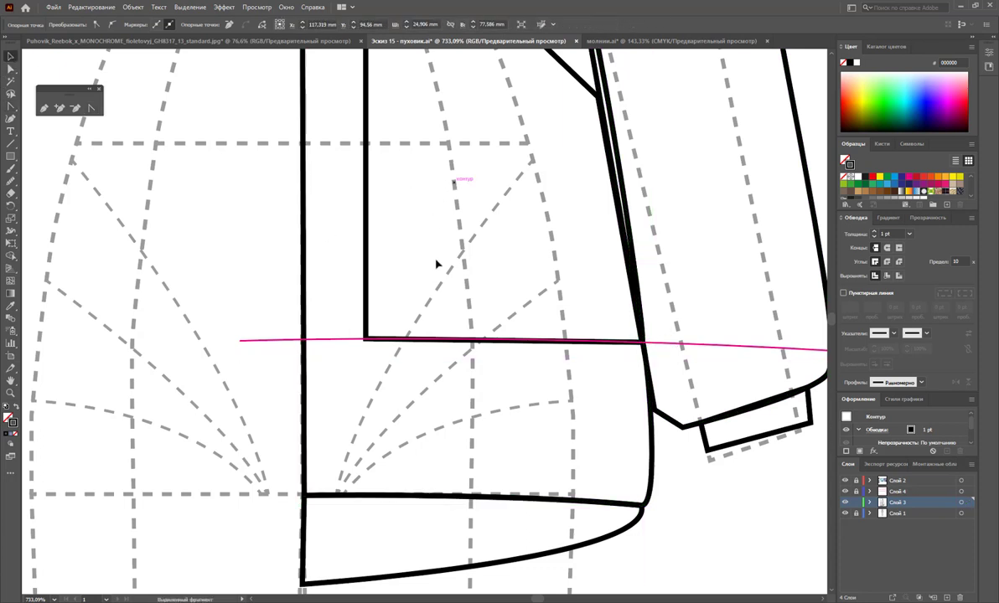
Zoom out and drag two armhole anchors to smooth the armhole curve.
key("z")
left_click(437, 270, "alt")
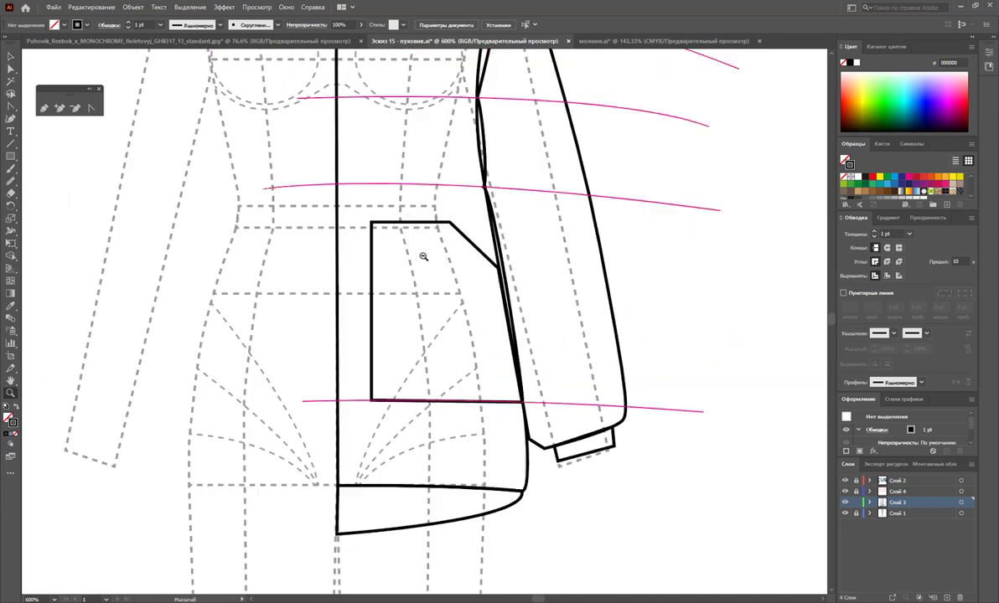
left_click(438, 273, "alt")
scroll(435, 235, "up", 1)
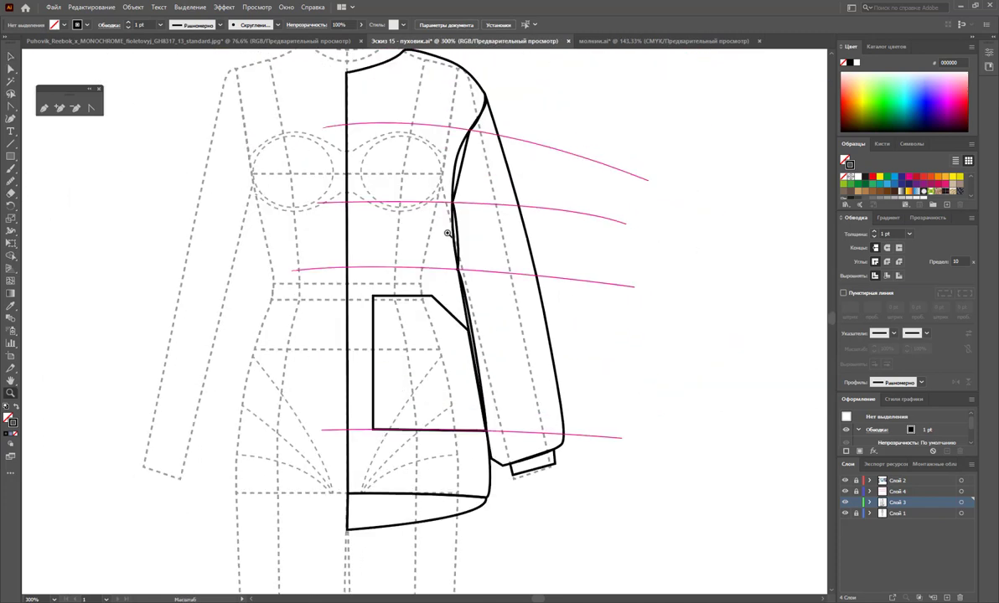
scroll(453, 239, "up", 2)
left_click(9, 68)
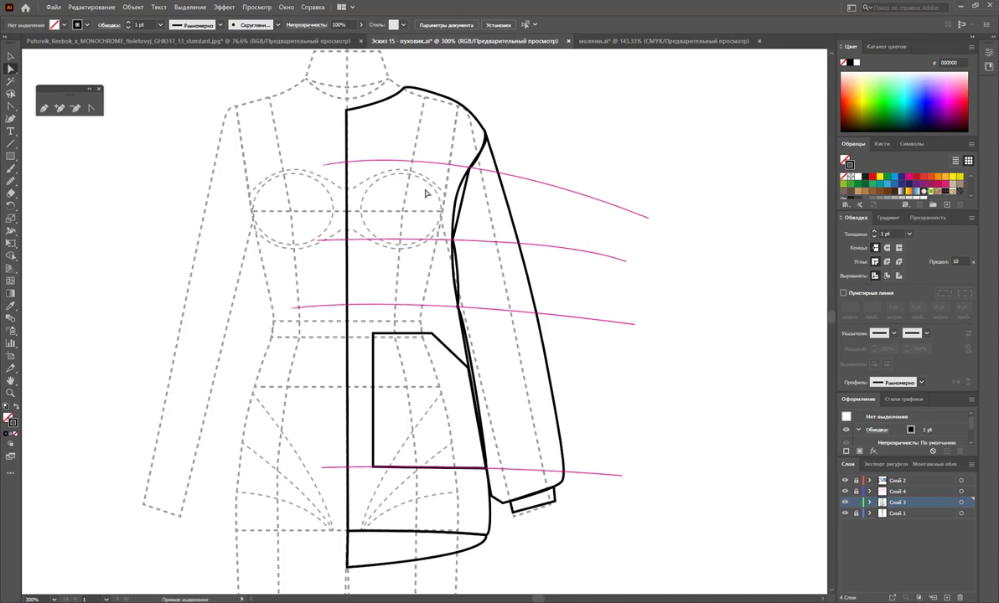
left_click(465, 204)
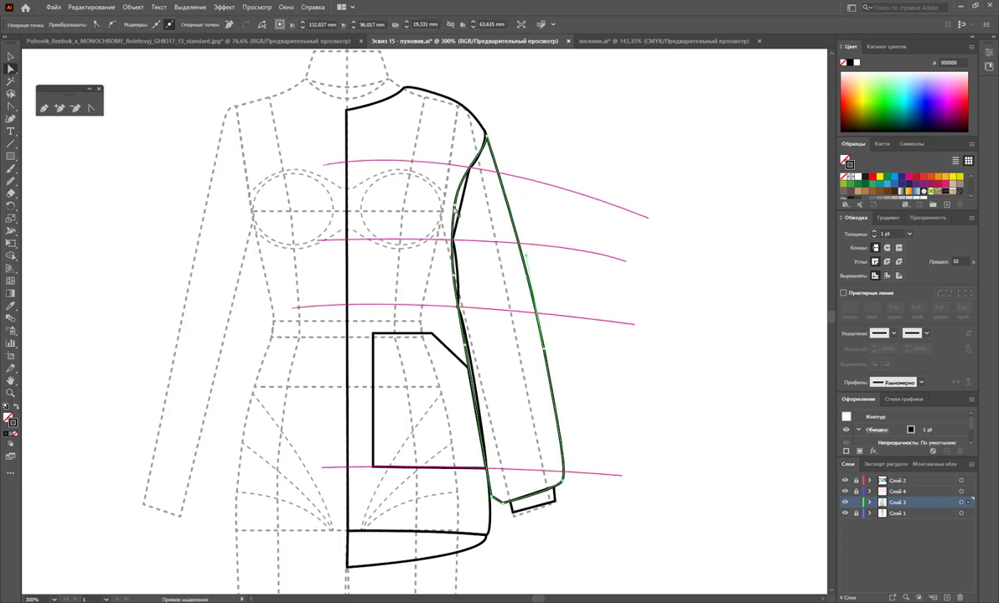
mouse_move(455, 208)
left_mouse_down()
mouse_move(461, 216)
mouse_move(457, 191)
left_mouse_up()
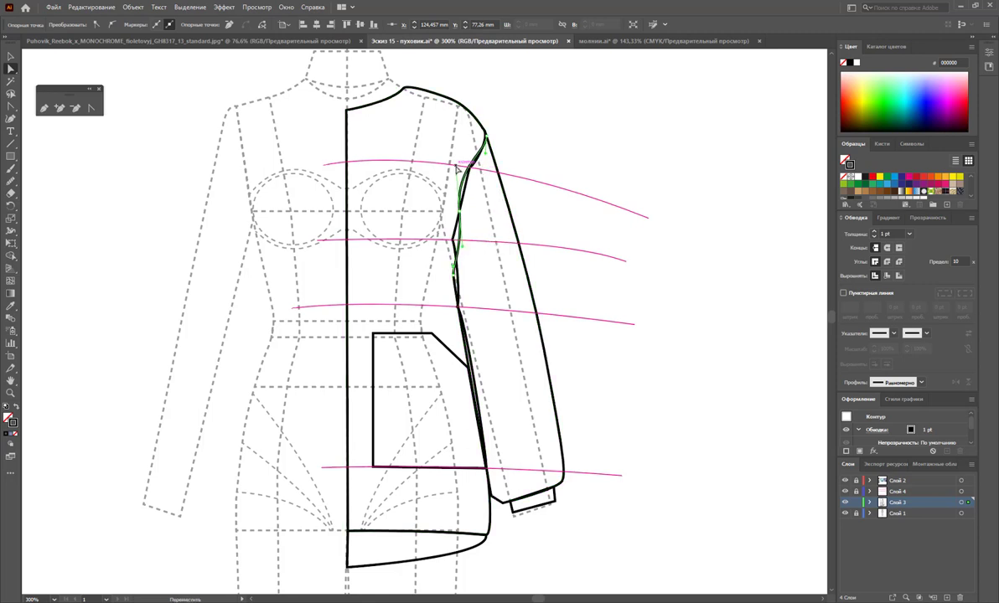
left_click(459, 212)
left_click_drag(460, 212, 457, 220)
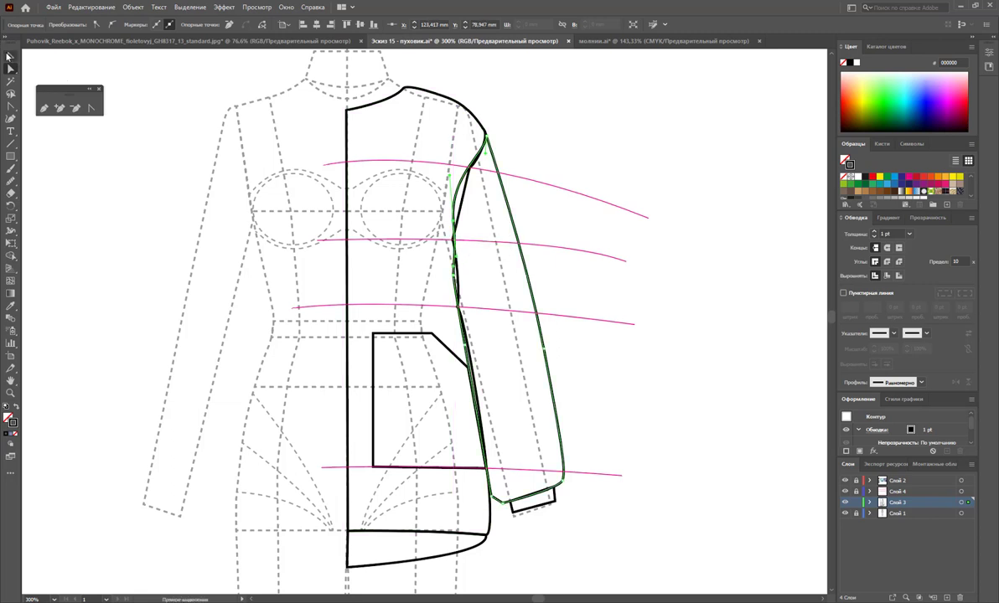
Give the left body outline a black stroke.
left_click(9, 56)
left_click(511, 144)
left_click(410, 87)
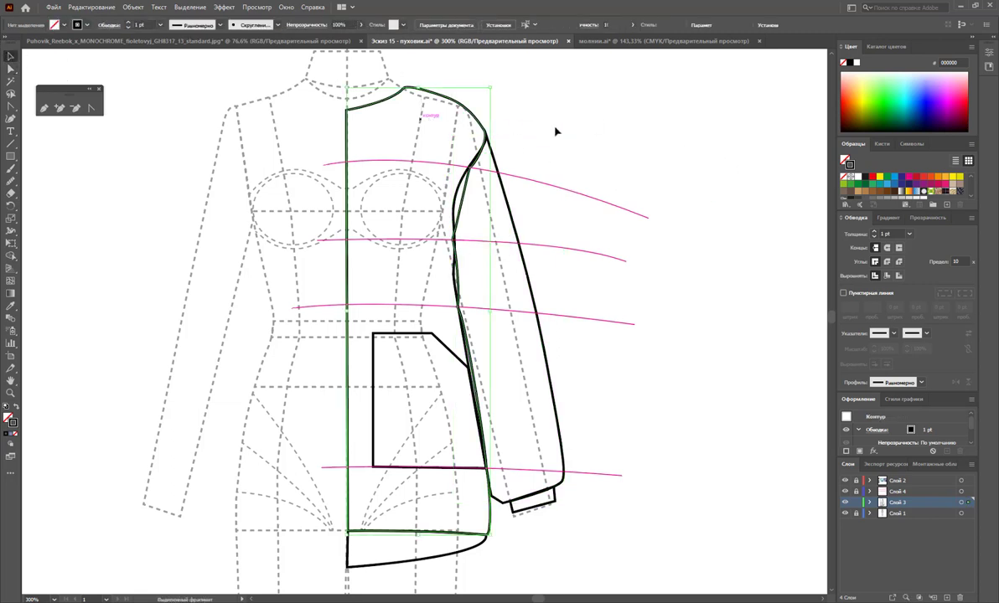
key("Delete")
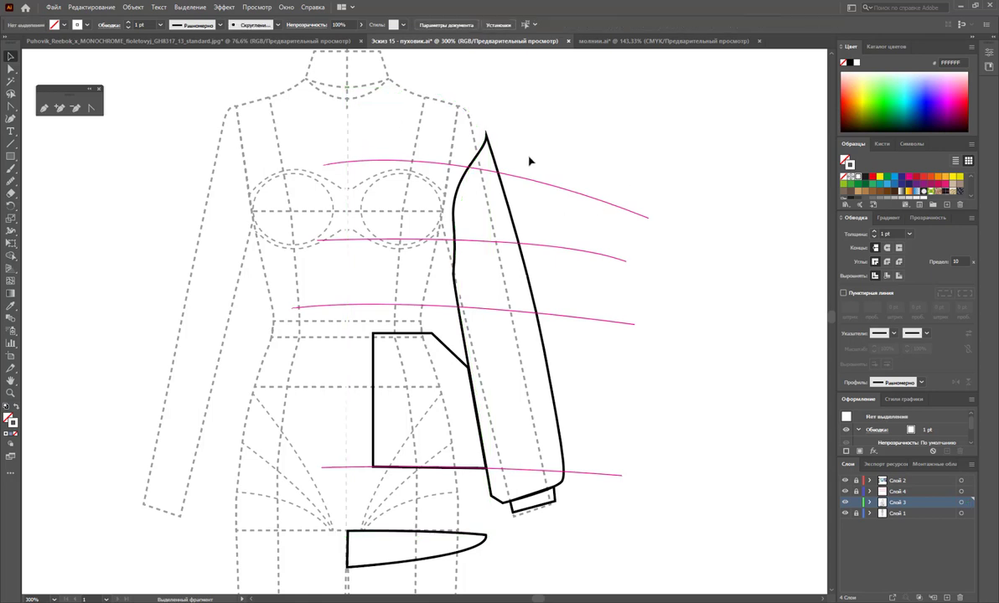
key("ctrl+z")
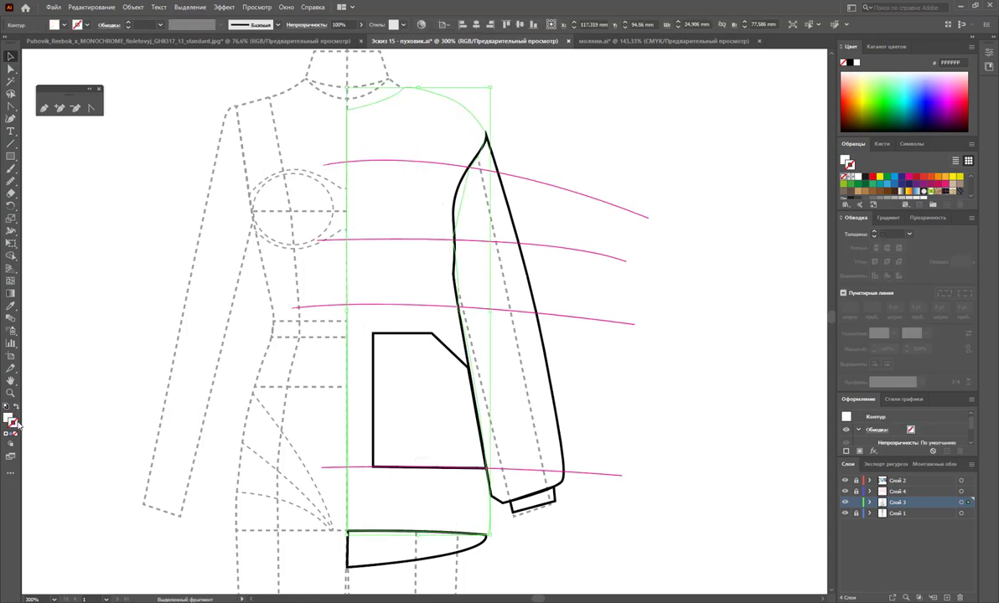
left_click(865, 178)
left_click(694, 216)
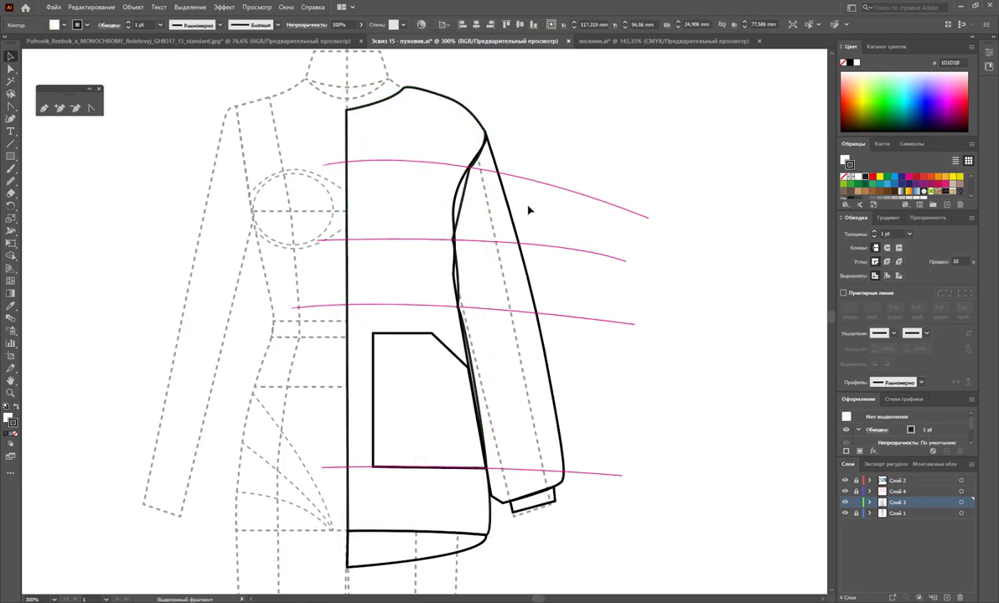
Fill the sleeve white and send it behind the jacket body.
left_click(507, 211)
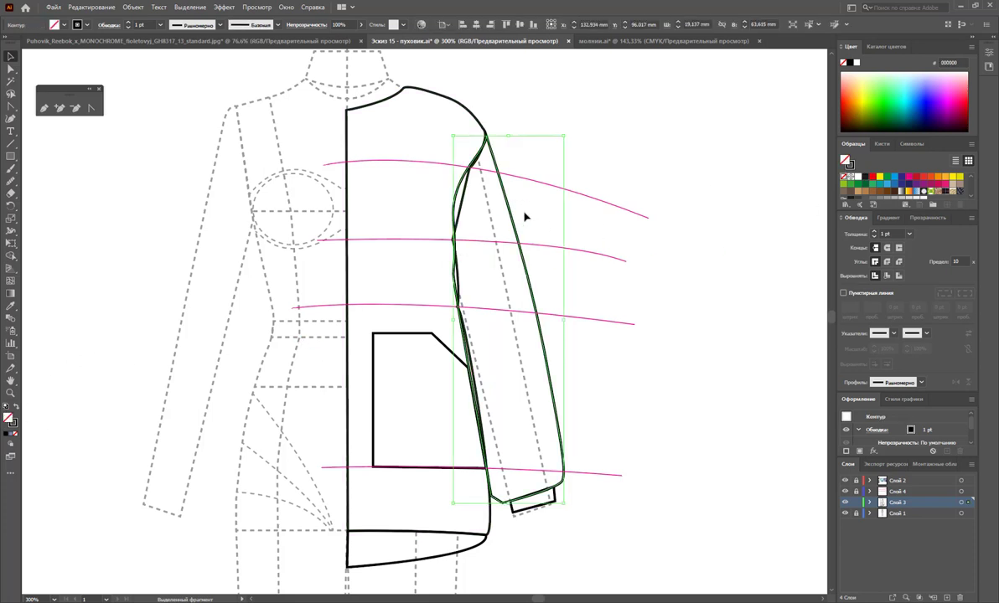
left_click(855, 178)
right_click(494, 180)
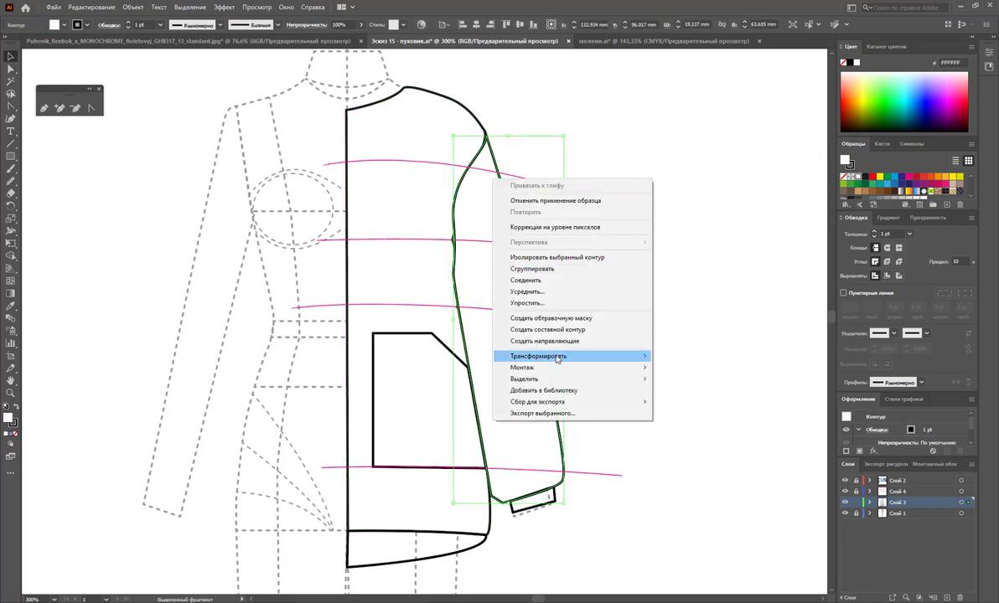
left_click(687, 402)
left_click(662, 358)
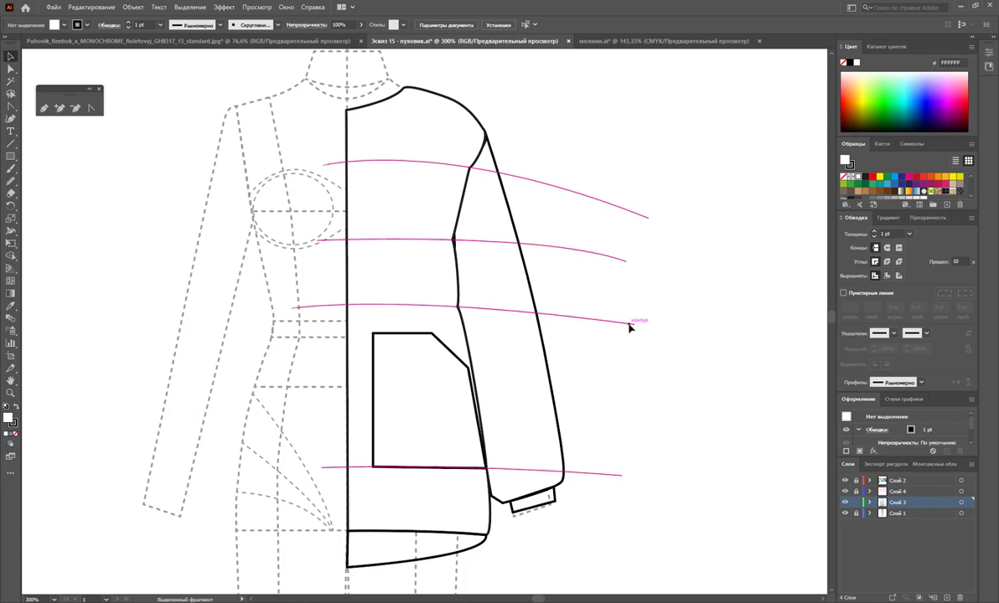
Sketch a freehand cutting shape across the jacket top and bring up the Pathfinder panel.
left_click(46, 109)
mouse_move(353, 160)
left_mouse_down()
mouse_move(494, 168)
mouse_move(542, 182)
mouse_move(405, 72)
mouse_move(323, 84)
left_mouse_up()
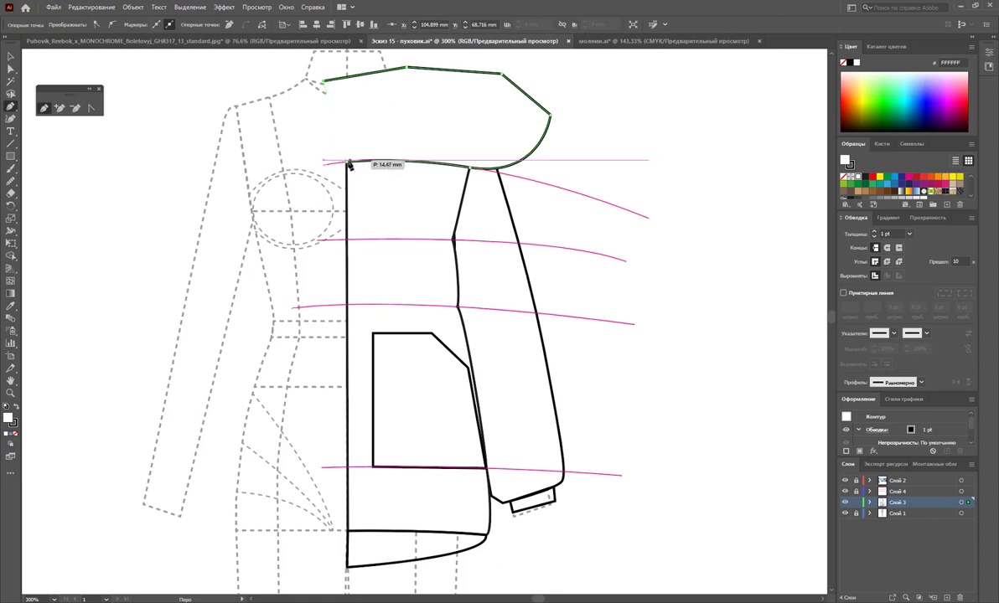
left_click(285, 10)
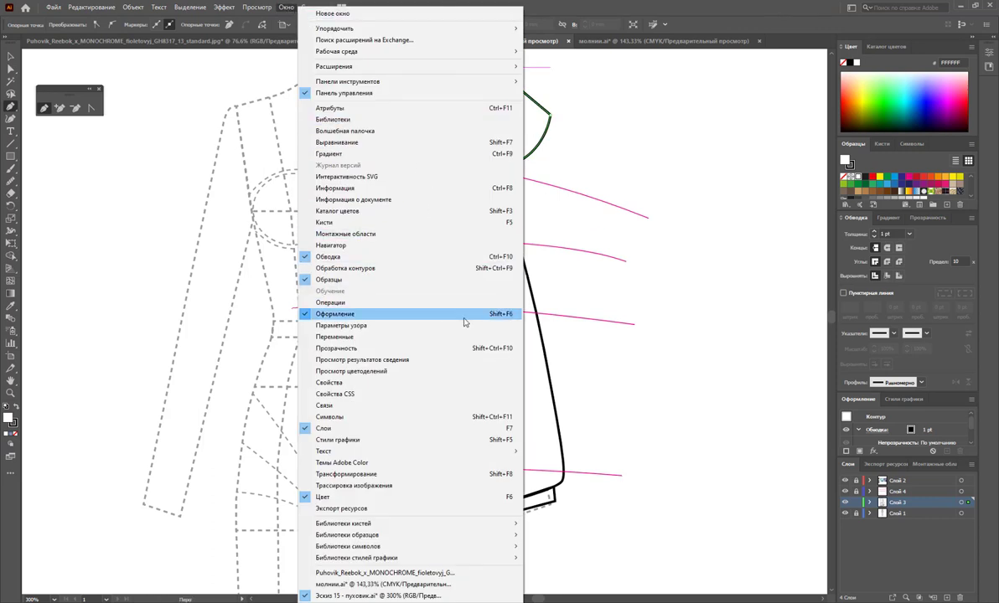
left_click(442, 269)
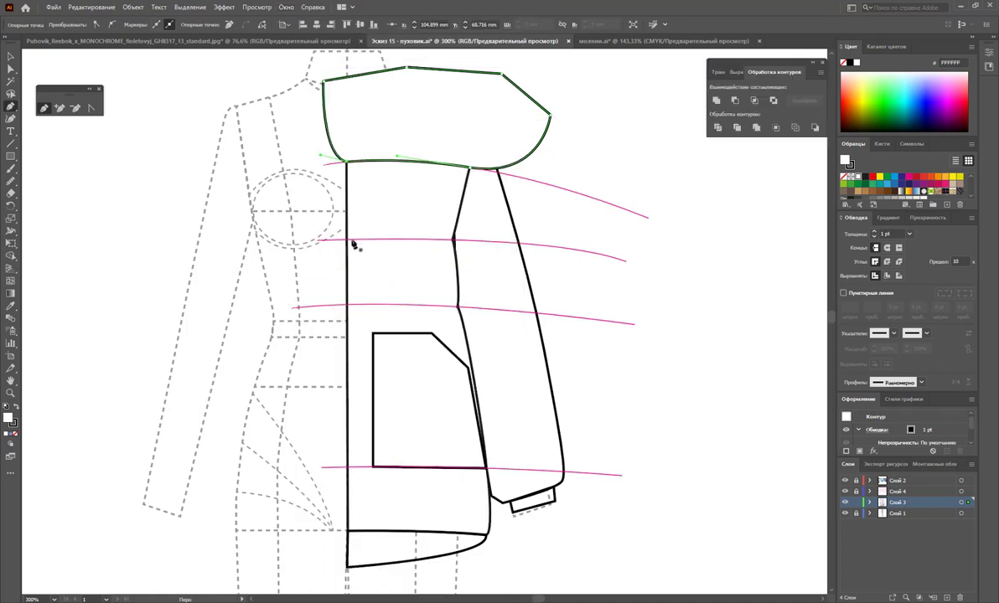
Divide the hood, body and sleeve outlines with Pathfinder and ungroup the pieces.
left_click(10, 56)
mouse_move(593, 101)
left_mouse_down()
mouse_move(434, 156)
mouse_move(461, 151)
mouse_move(432, 172)
left_mouse_up()
left_click(609, 67)
scroll(388, 84, "up", 1)
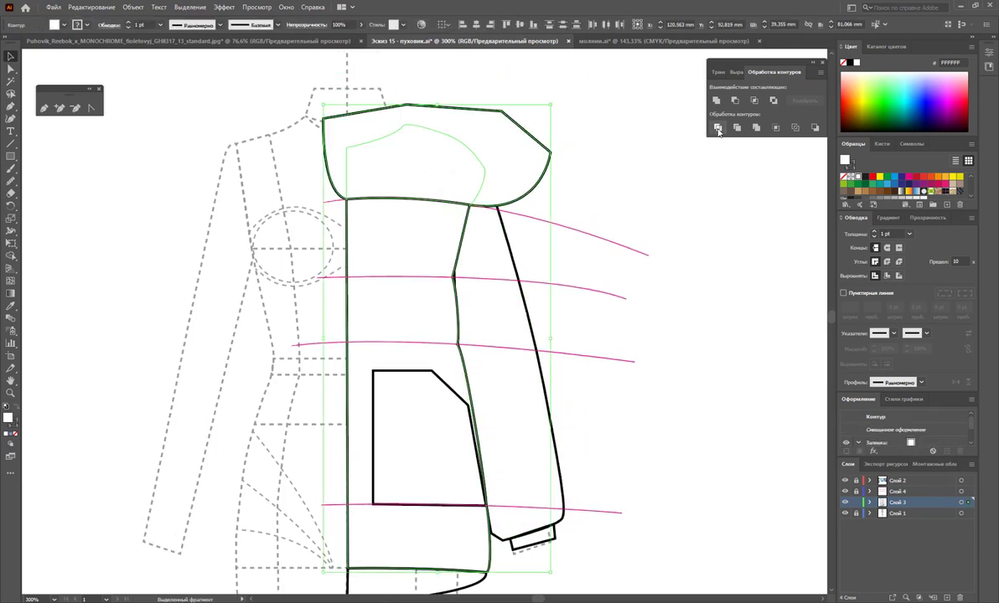
left_click(718, 128)
right_click(487, 127)
left_click(535, 211)
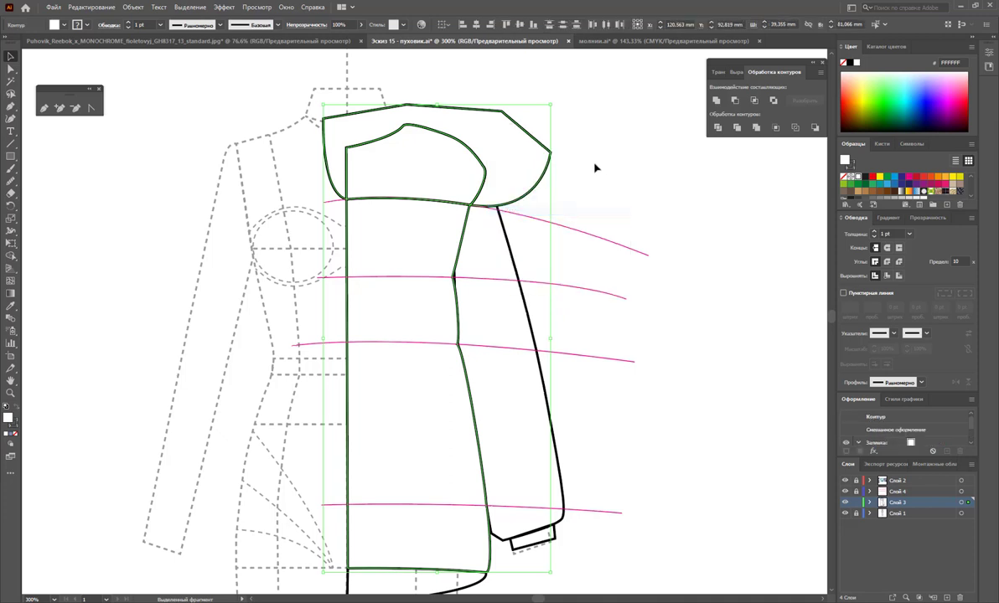
Move the top shoulder piece aside to check the split, then restore it.
mouse_move(546, 138)
left_mouse_down()
mouse_move(593, 165)
mouse_move(557, 163)
left_mouse_up()
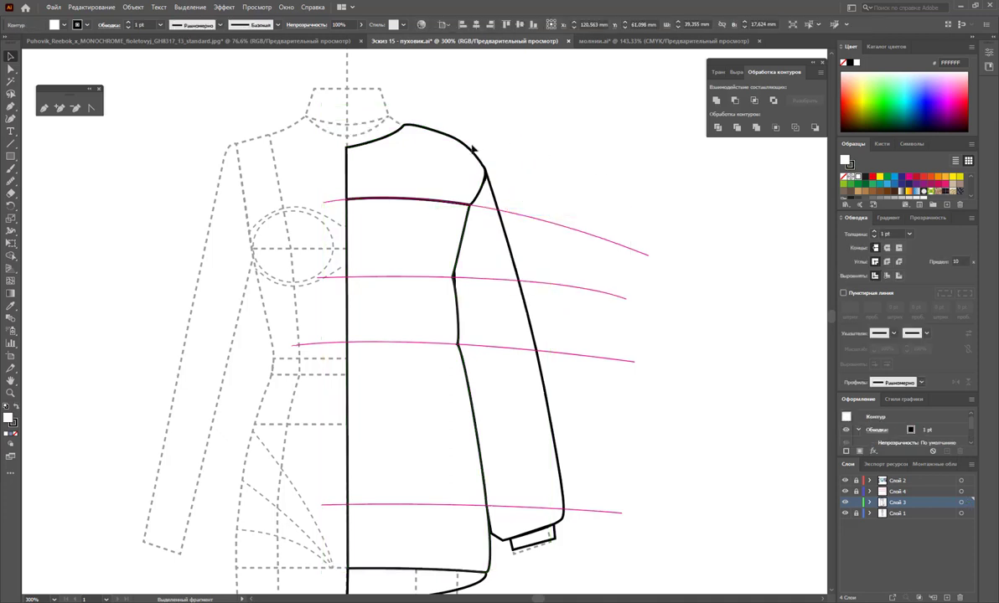
left_click_drag(443, 141, 593, 99)
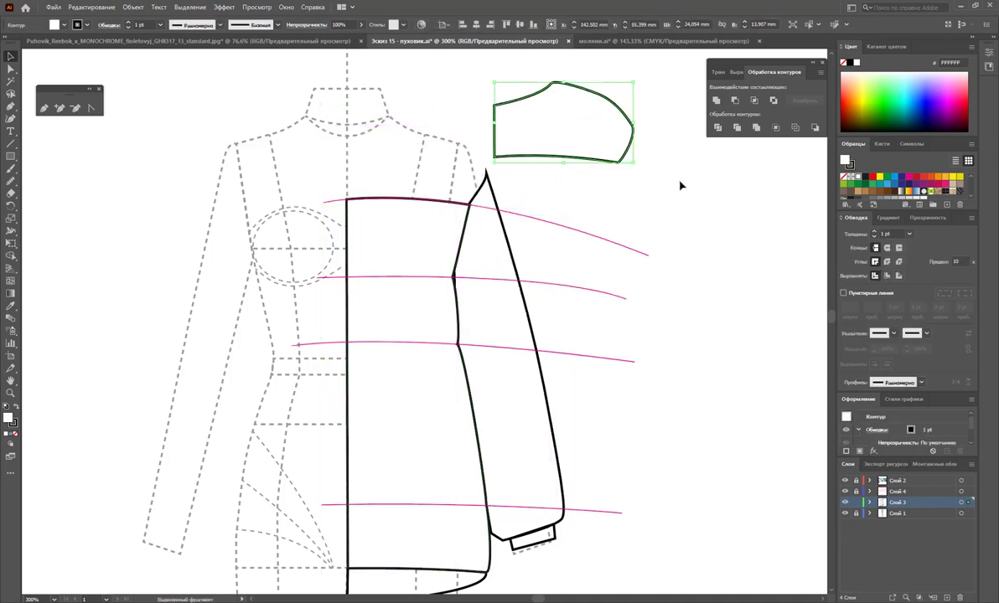
key("ctrl+z")
left_click(636, 216)
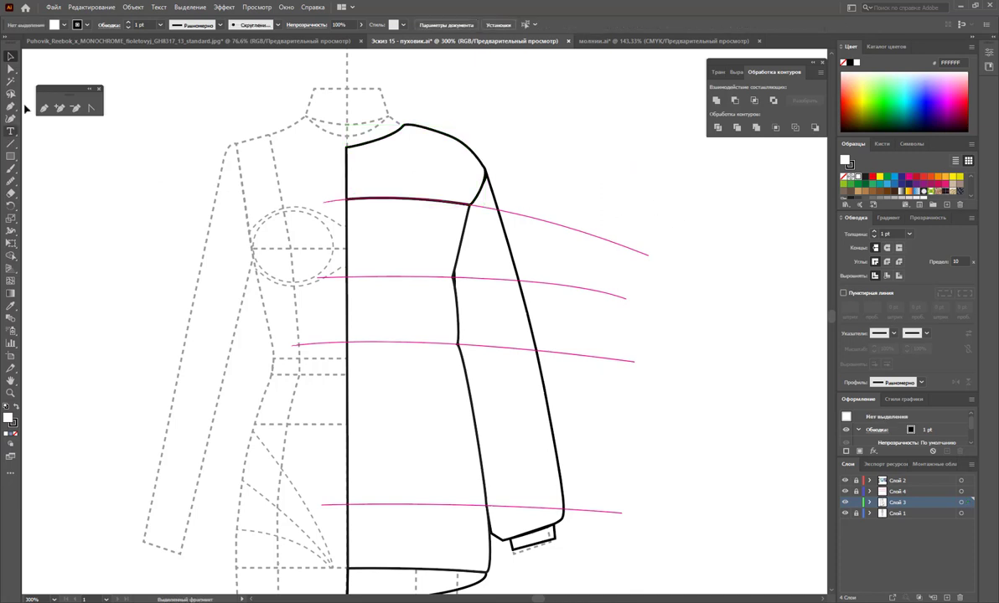
Draw a closed Pen outline of the yoke over the upper jacket body.
left_click(45, 108)
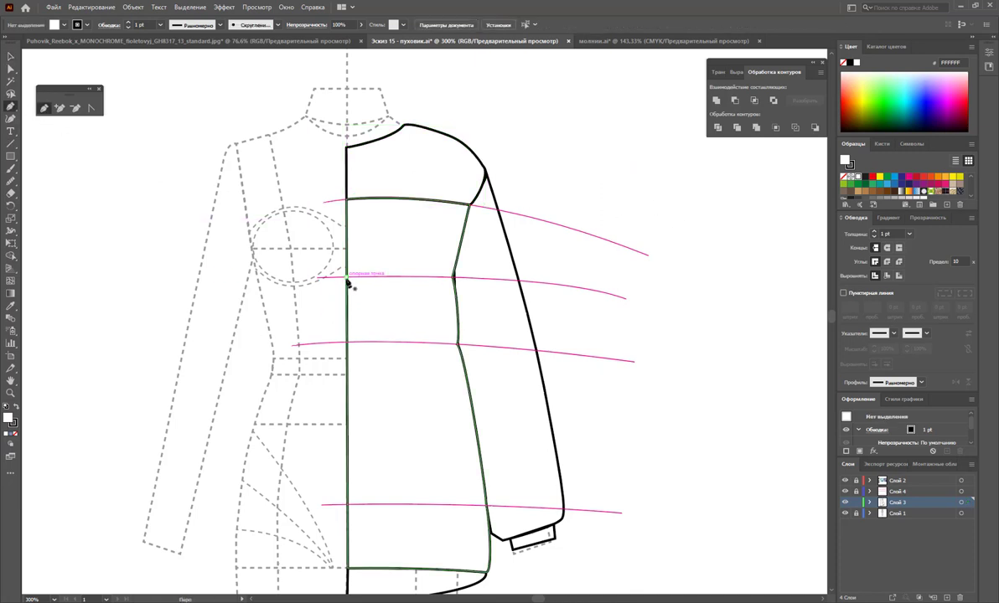
left_click(346, 278)
left_click(453, 277)
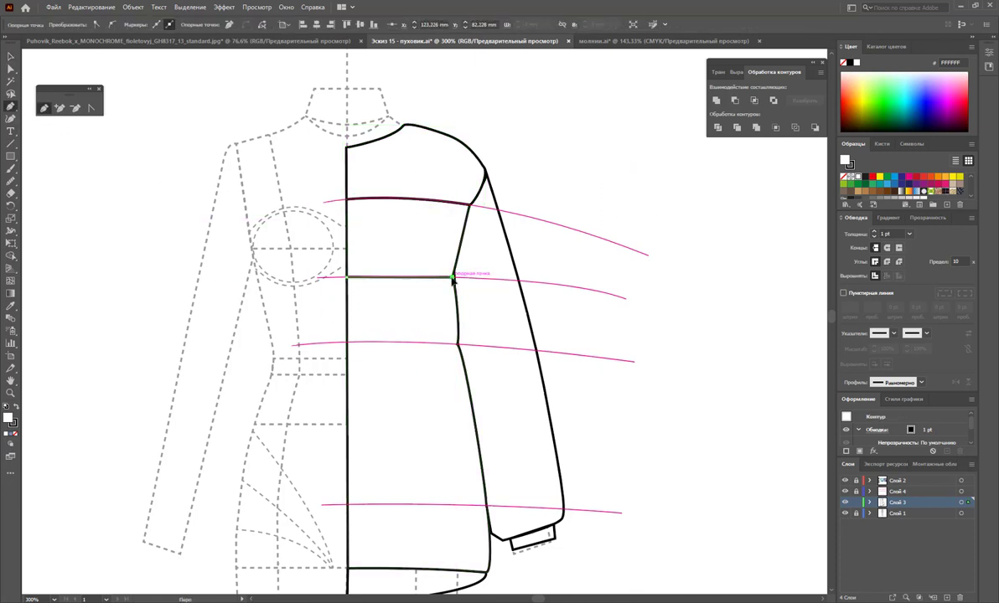
left_click(508, 195)
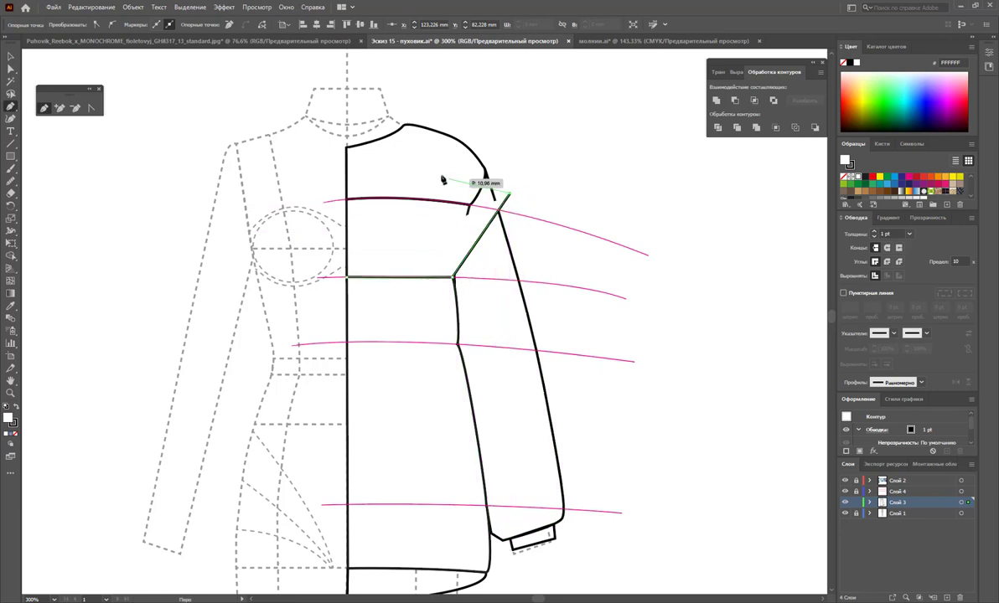
left_click(439, 174)
left_click(323, 174)
left_click(347, 277)
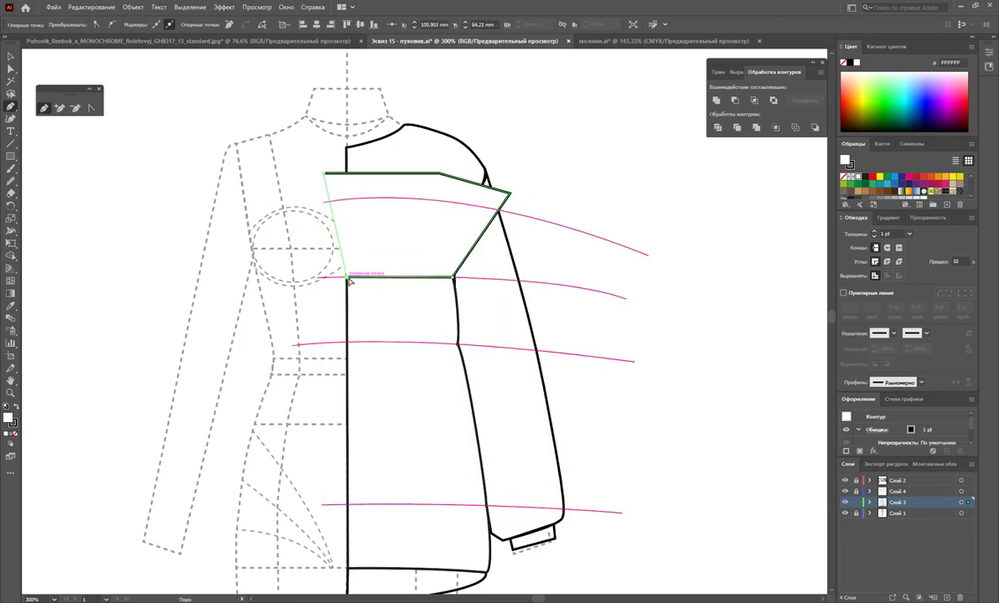
Divide the yoke shape against the body, ungroup it, and delete the detached chest piece.
left_click(10, 57)
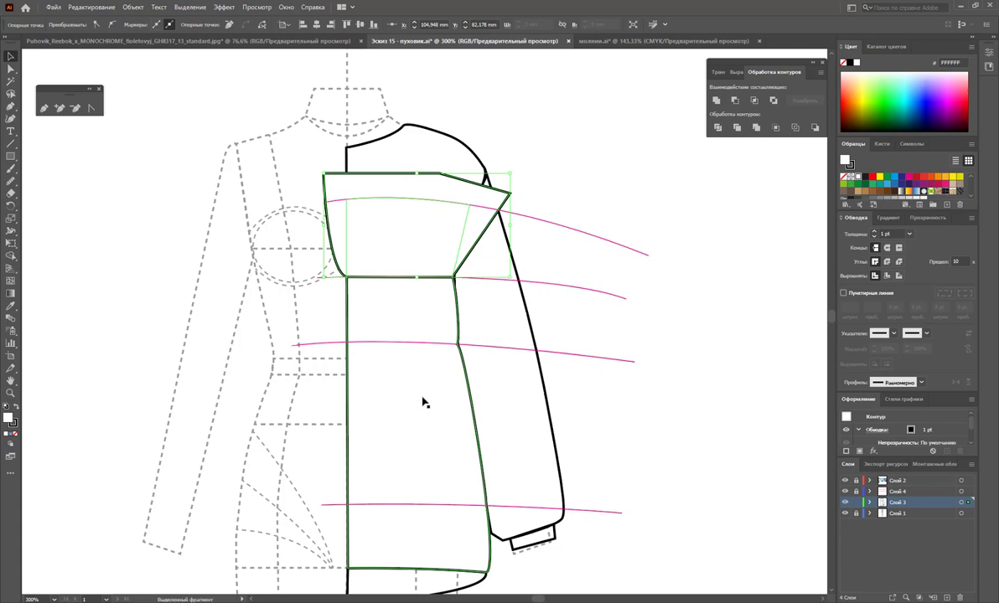
left_click(717, 128)
right_click(423, 264)
left_click(464, 347)
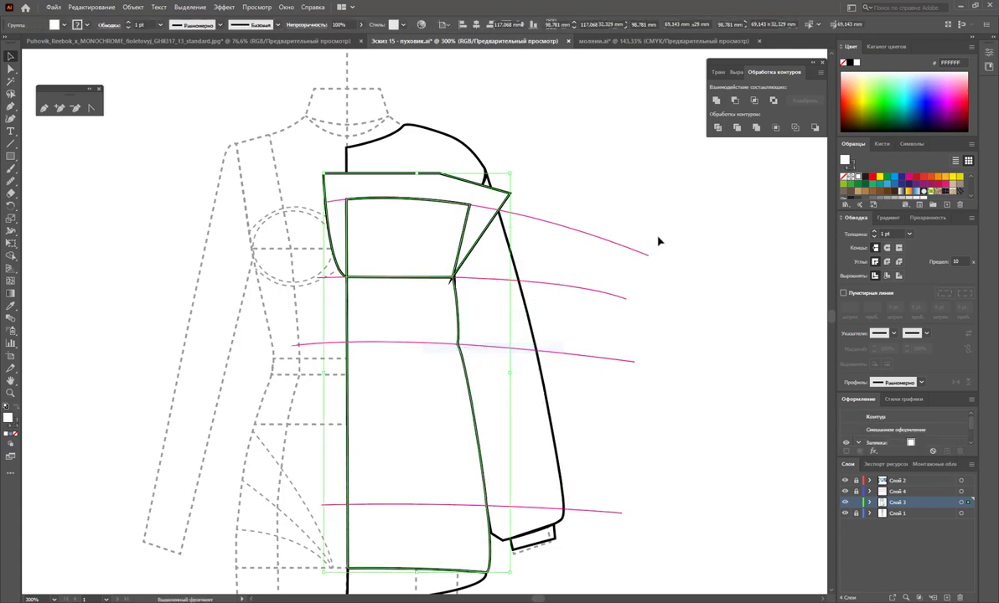
left_click(658, 238)
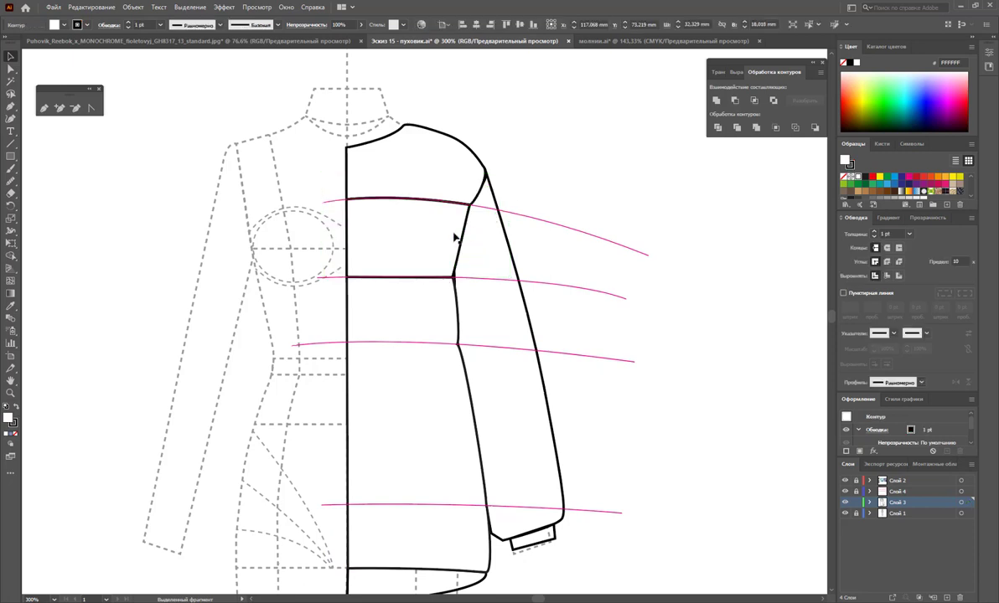
left_click_drag(419, 235, 637, 236)
key("a")
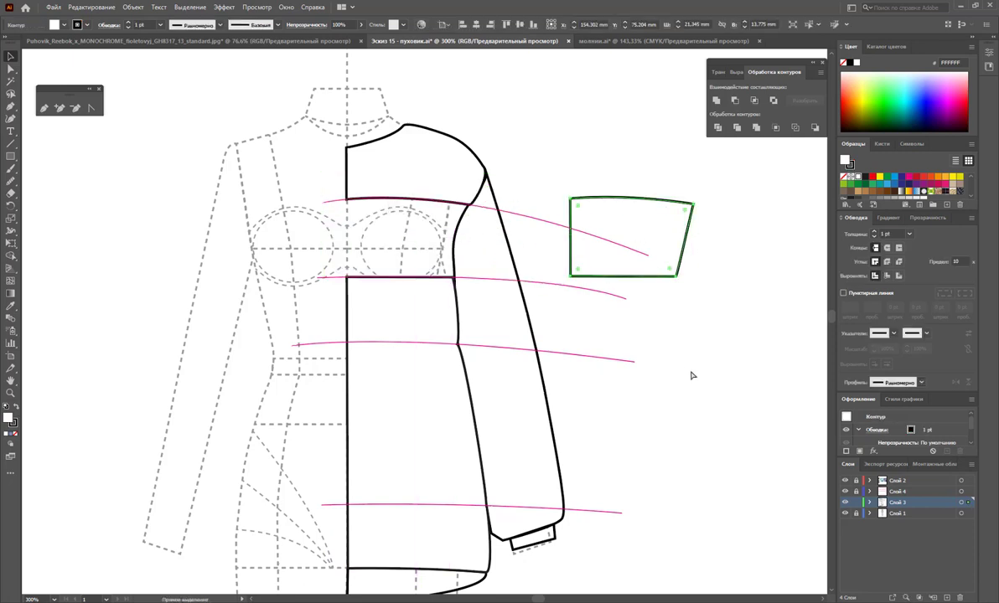
key("Delete")
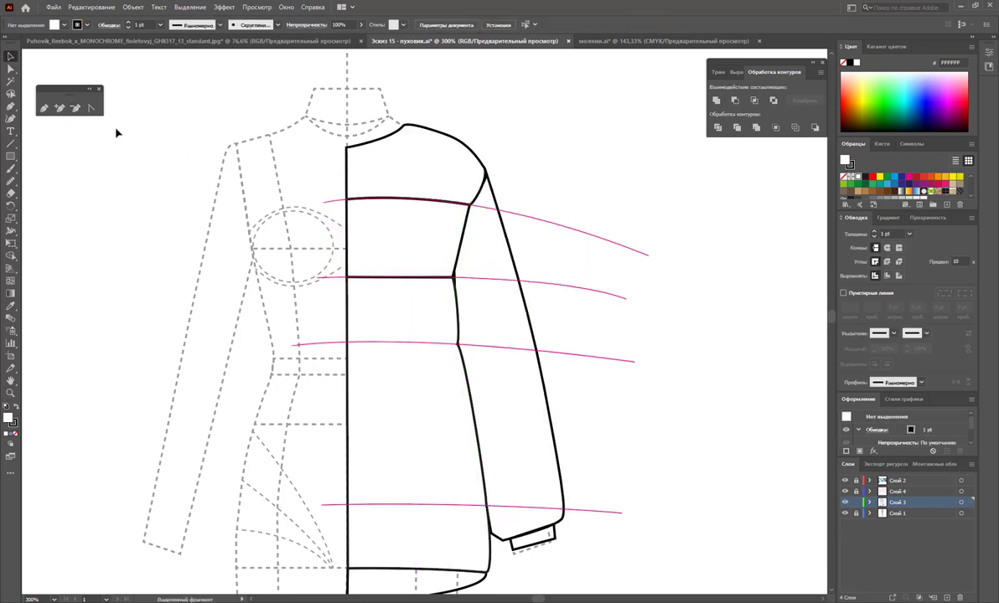
Draw a closed Pen outline over the body along the third pink guide.
scroll(118, 133, "down", 2)
left_click(43, 107)
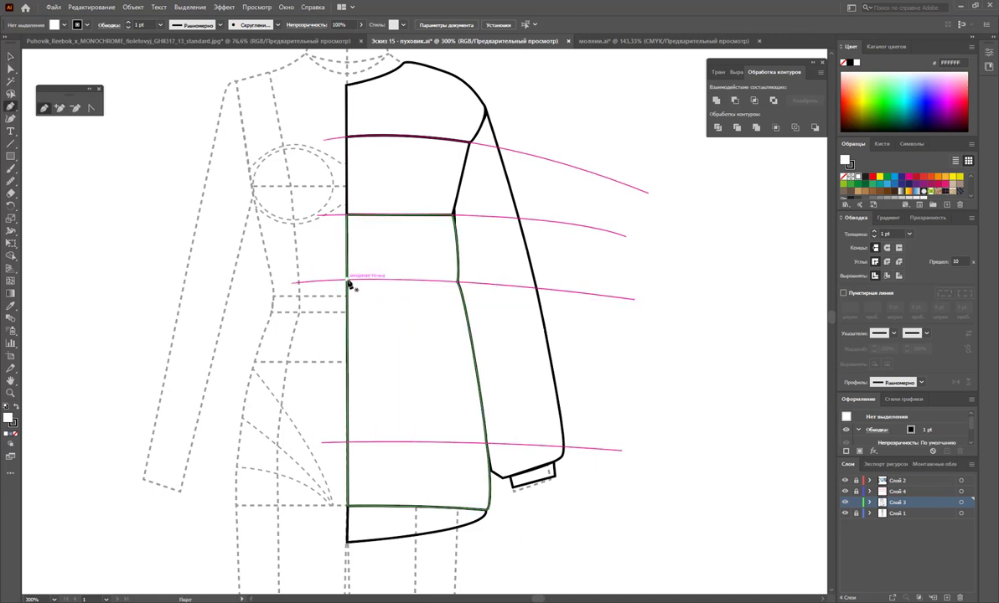
left_click(347, 280)
left_click(458, 281)
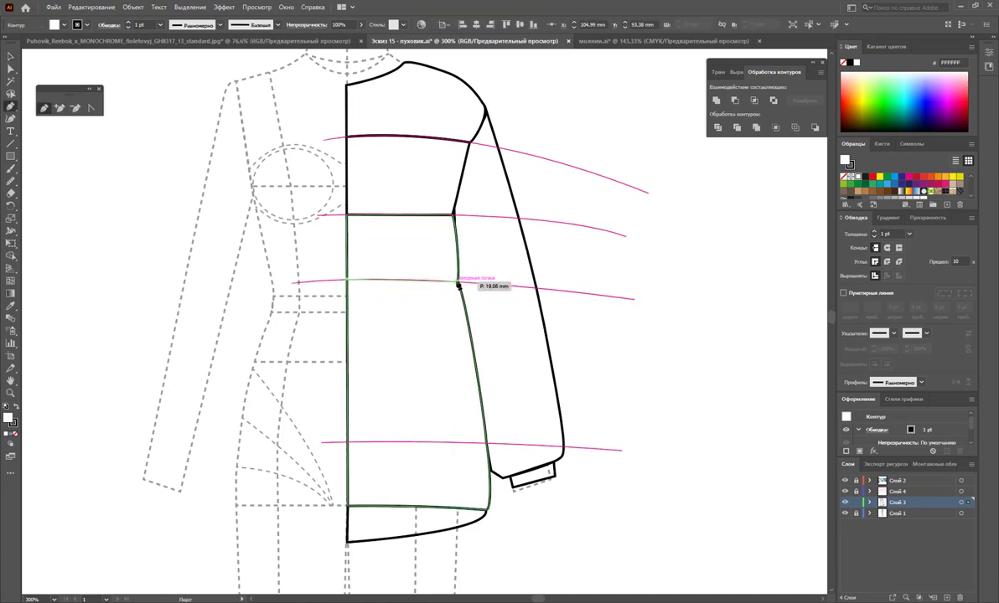
left_click(520, 273)
left_click(479, 194)
left_click(408, 186)
left_click(325, 186)
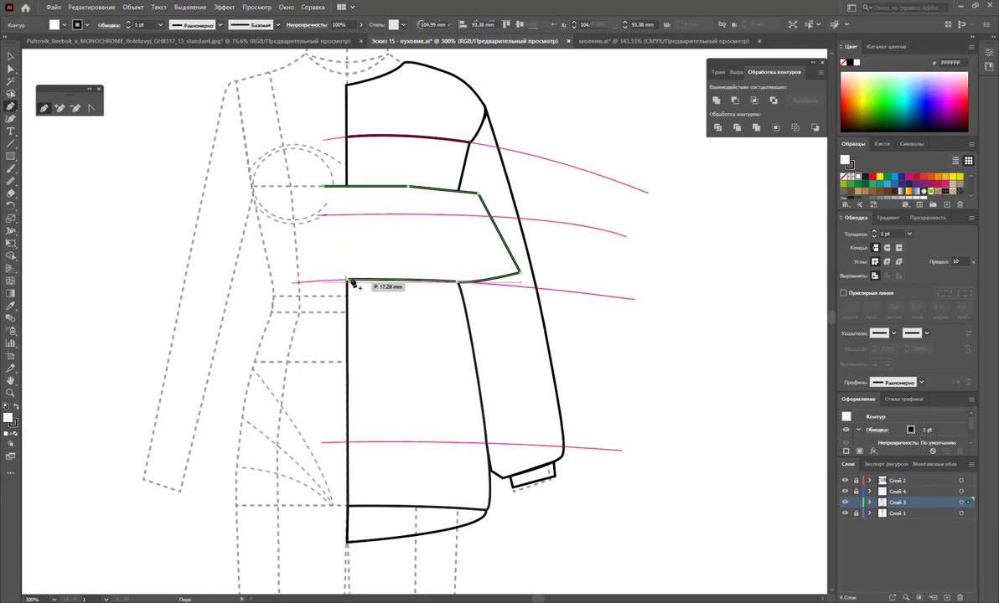
left_click_drag(347, 280, 323, 273)
Divide the outline with the body panel, ungroup, and delete the leftover sleeve piece.
left_click(10, 57)
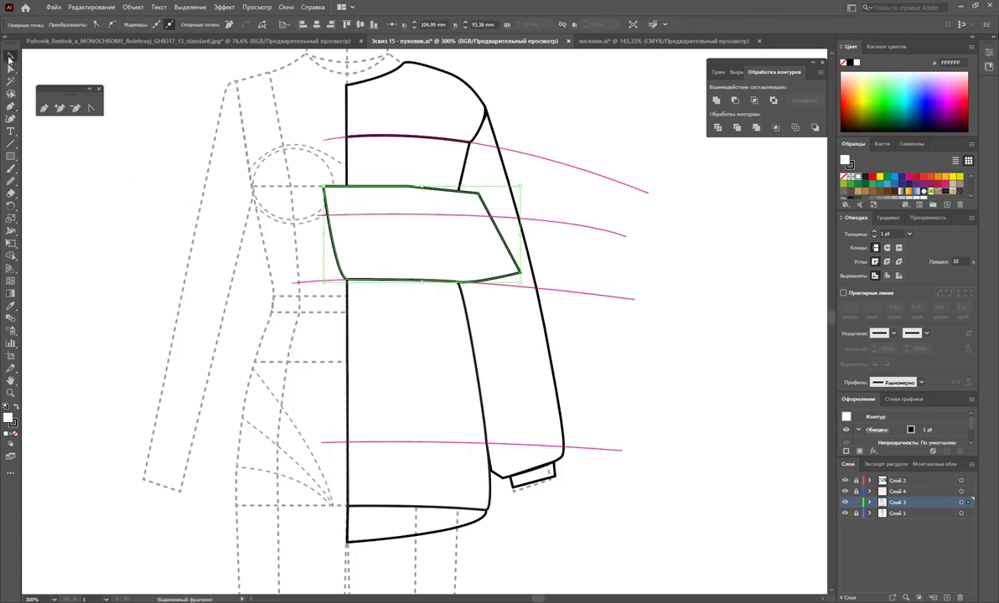
left_click(351, 327, "shift")
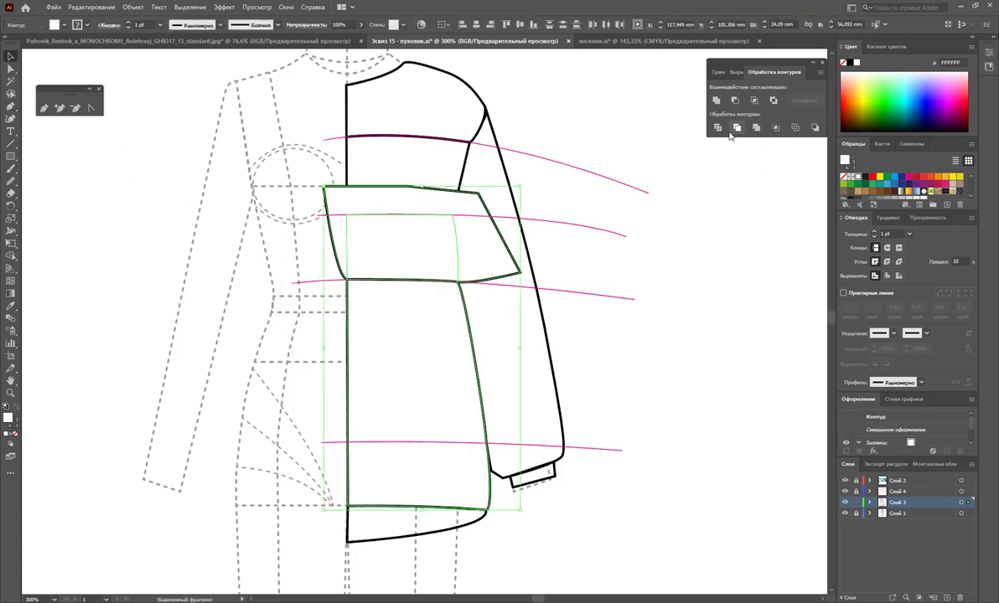
left_click(737, 127)
right_click(402, 214)
left_click(470, 314)
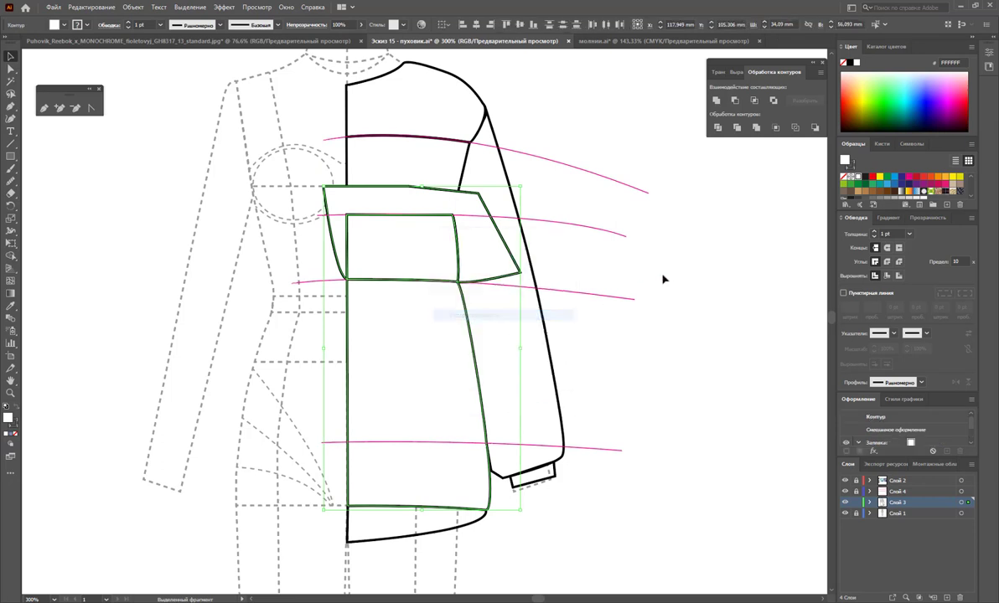
left_click(662, 279)
left_click(500, 264)
key("Delete")
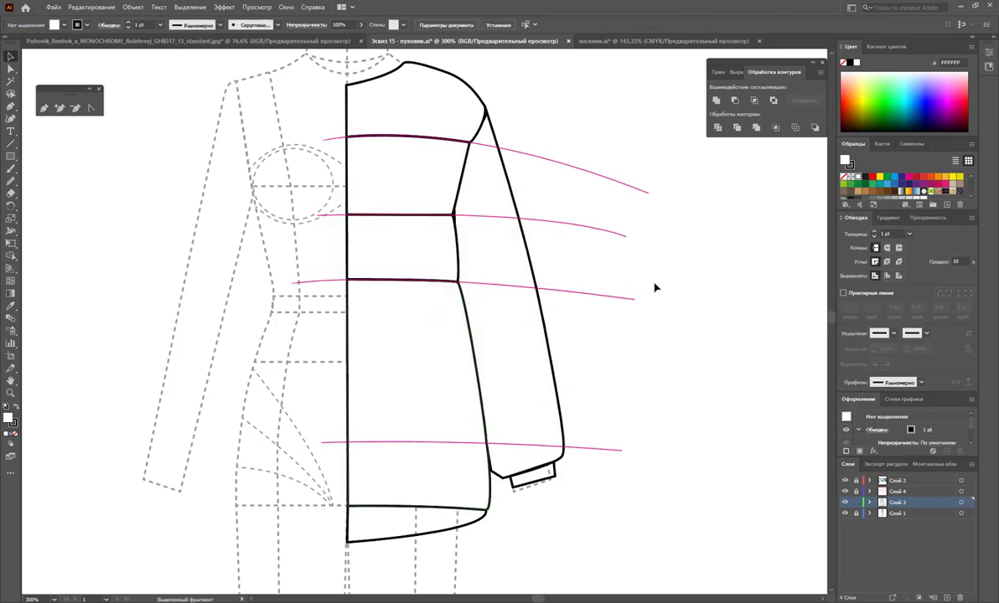
scroll(656, 277, "down", 1)
scroll(656, 270, "down", 2)
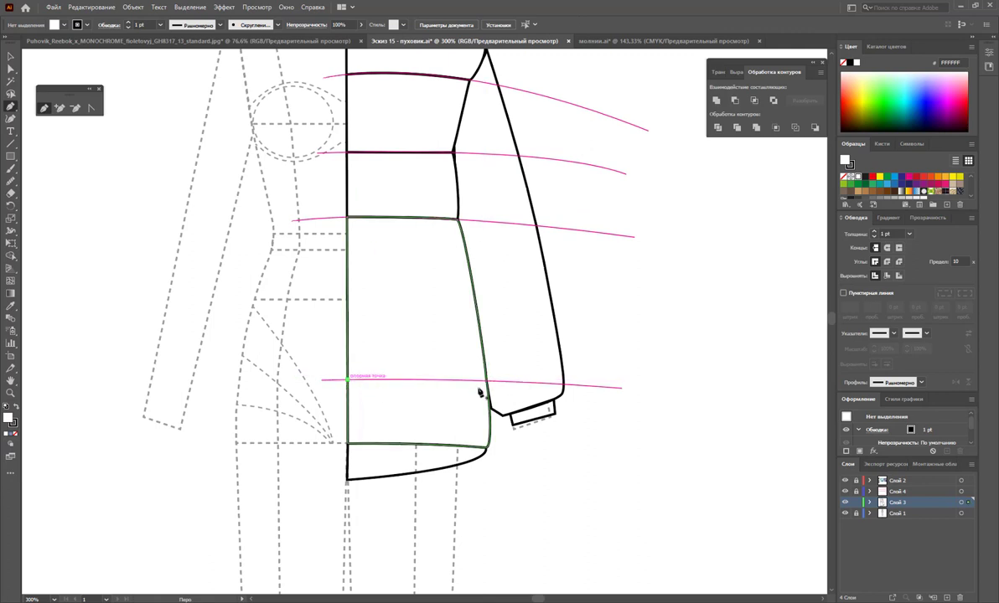
Cut a bottom panel along the lowest pink guide by dividing it with the panel above, then ungroup.
mouse_move(348, 379)
left_mouse_down()
mouse_move(484, 378)
mouse_move(302, 423)
mouse_move(350, 384)
left_mouse_up()
left_click(11, 56)
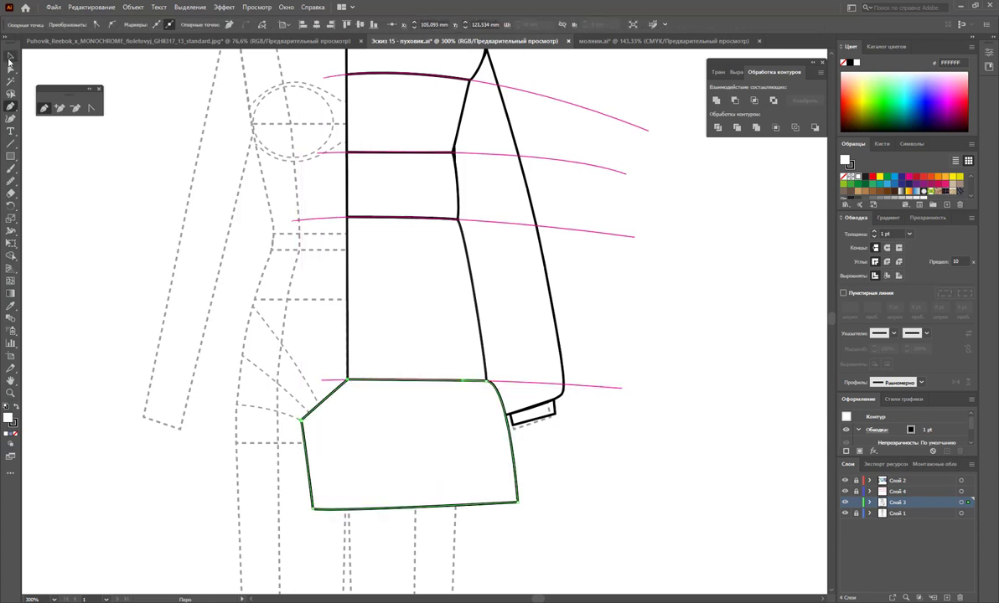
left_click(400, 303, "shift")
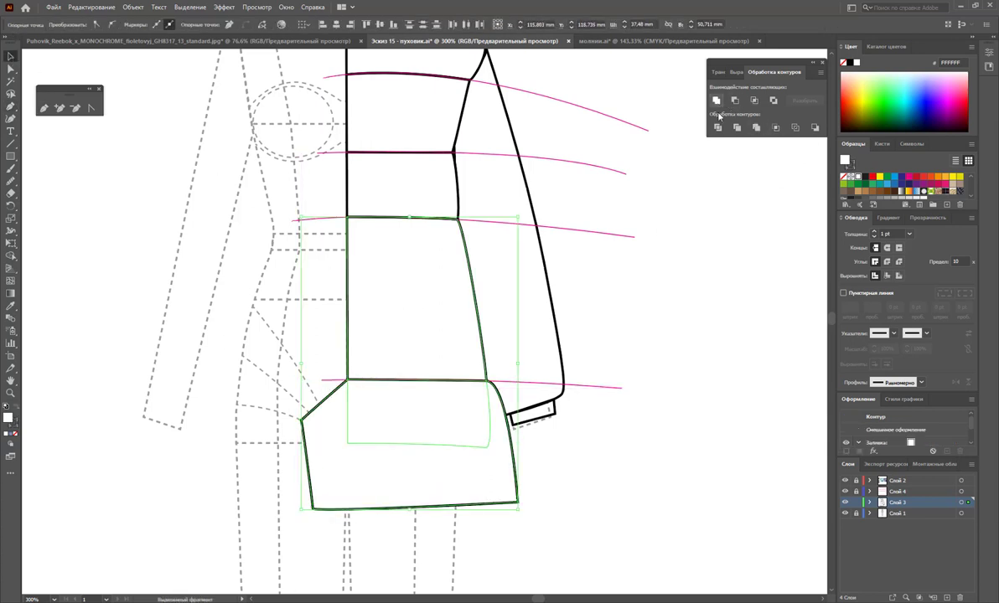
right_click(388, 316)
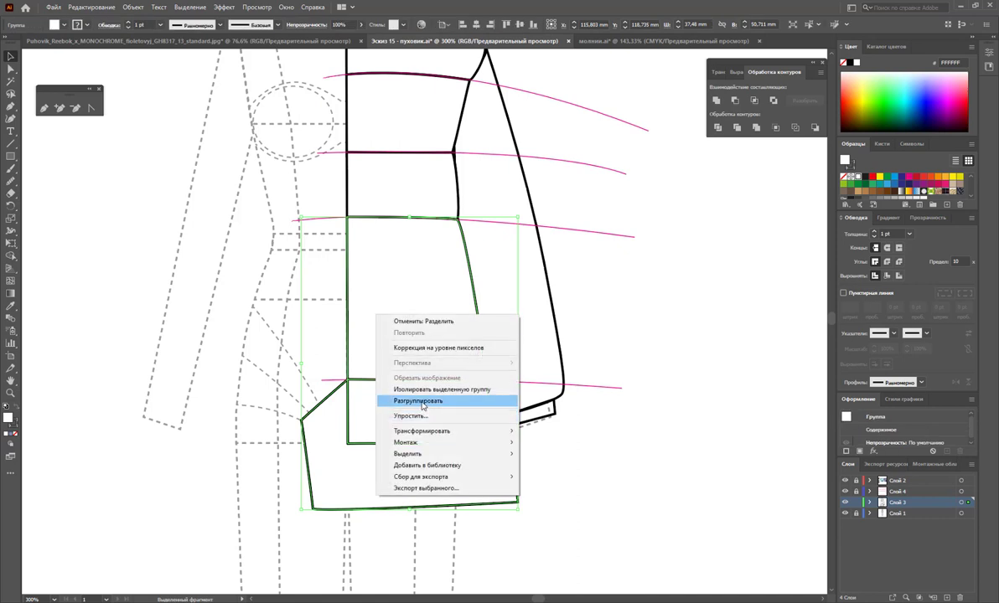
left_click(419, 400)
key("ctrl+z")
key("ctrl+z")
key("ctrl+z")
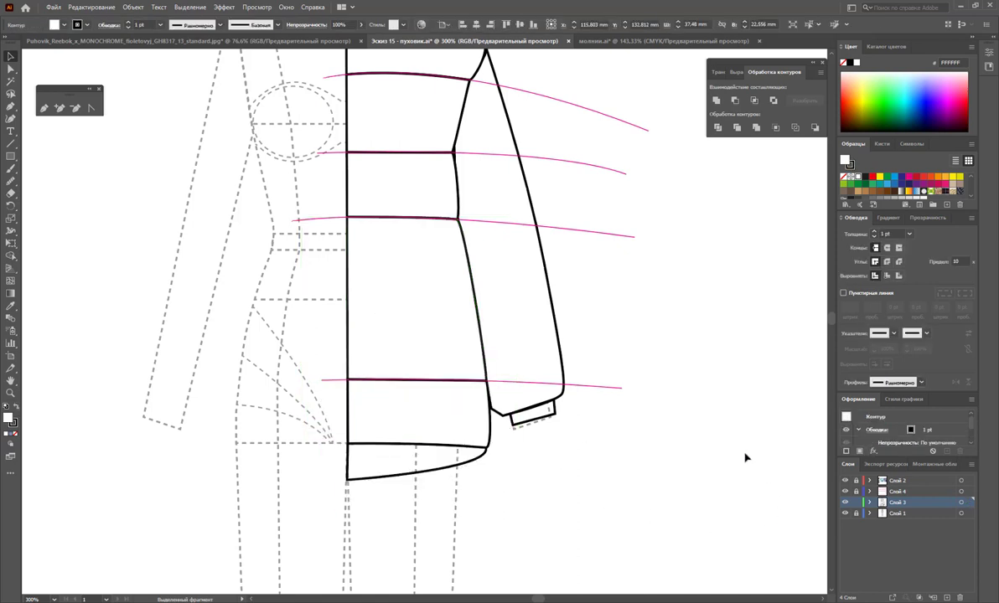
Delete the pink guide lines layer and check the panels beneath, undoing the moves.
scroll(731, 441, "up", 3)
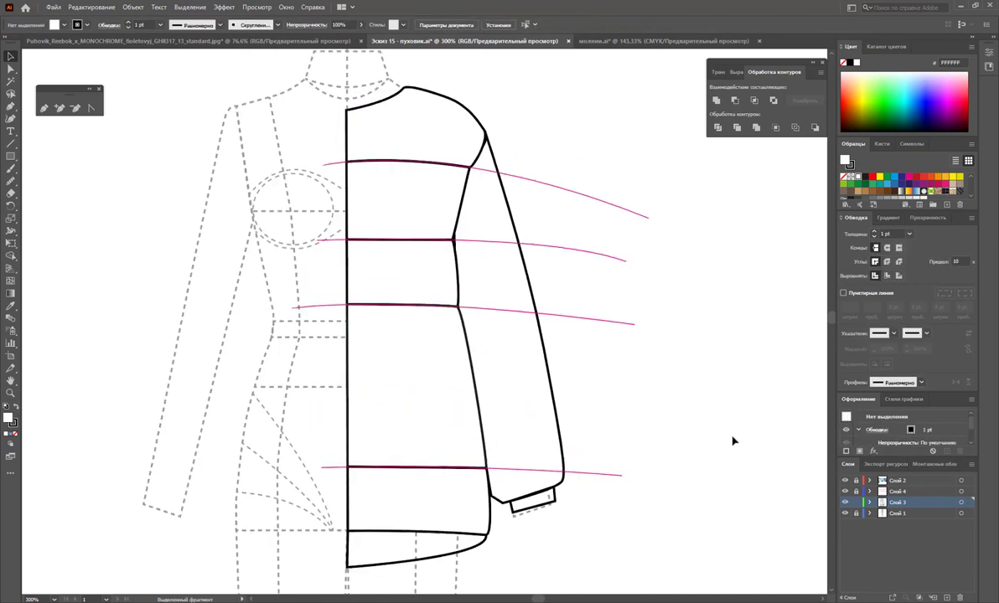
left_click(898, 493)
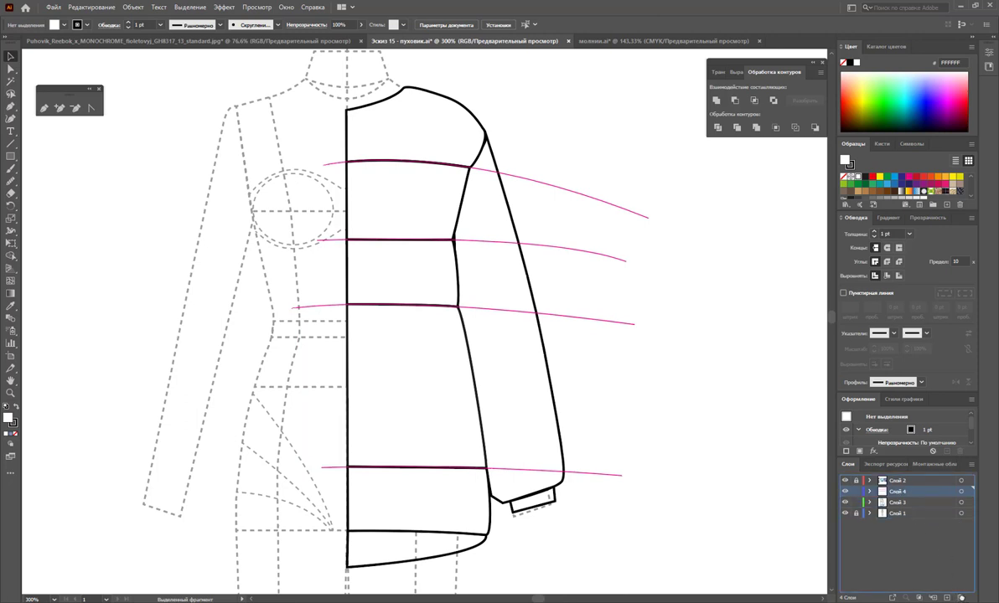
left_click(960, 597)
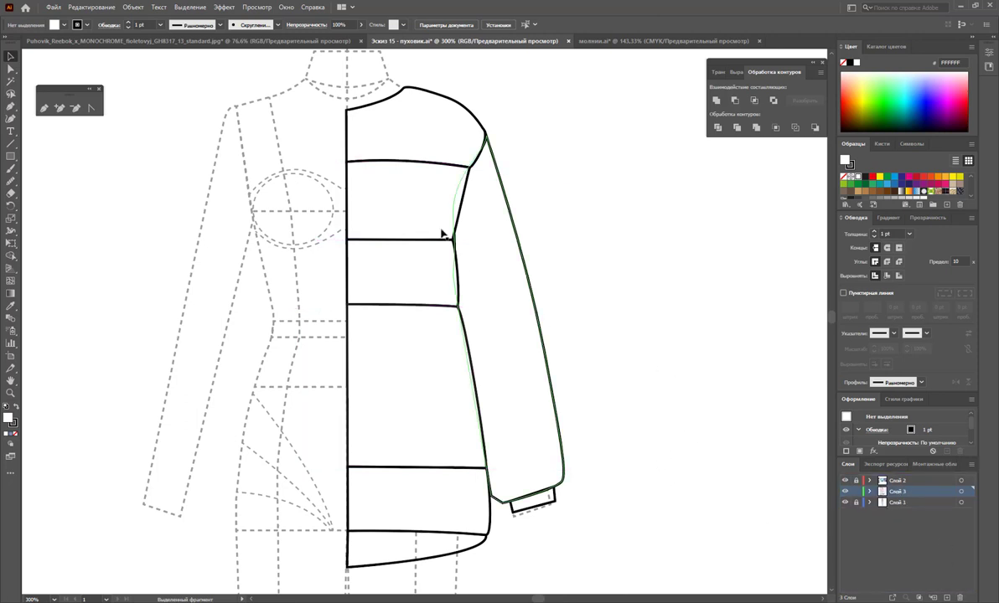
left_click_drag(414, 203, 649, 209)
left_click_drag(384, 274, 557, 287)
left_click_drag(446, 356, 656, 363)
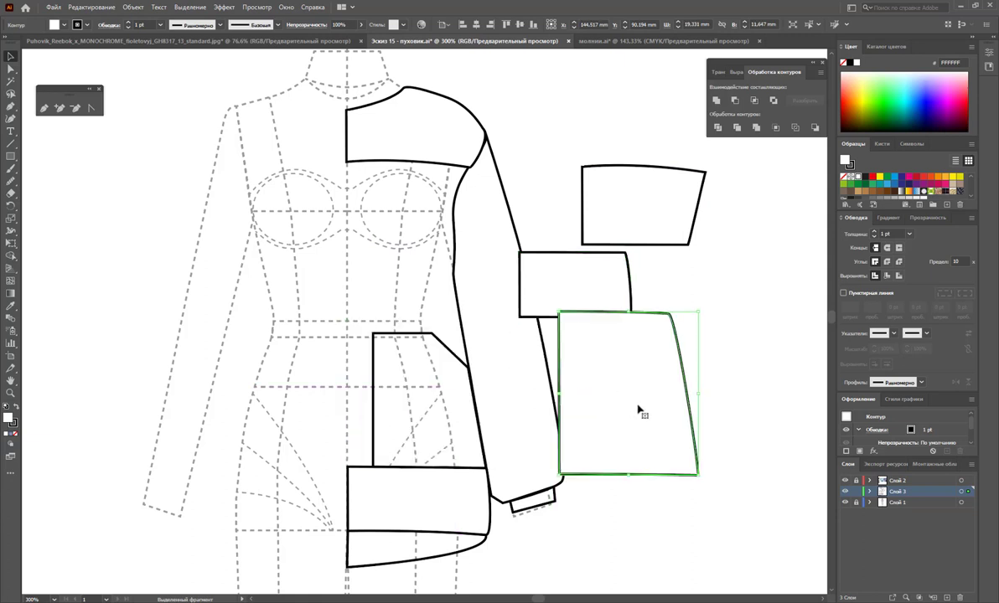
key("ctrl+z")
key("ctrl+z")
key("ctrl+z")
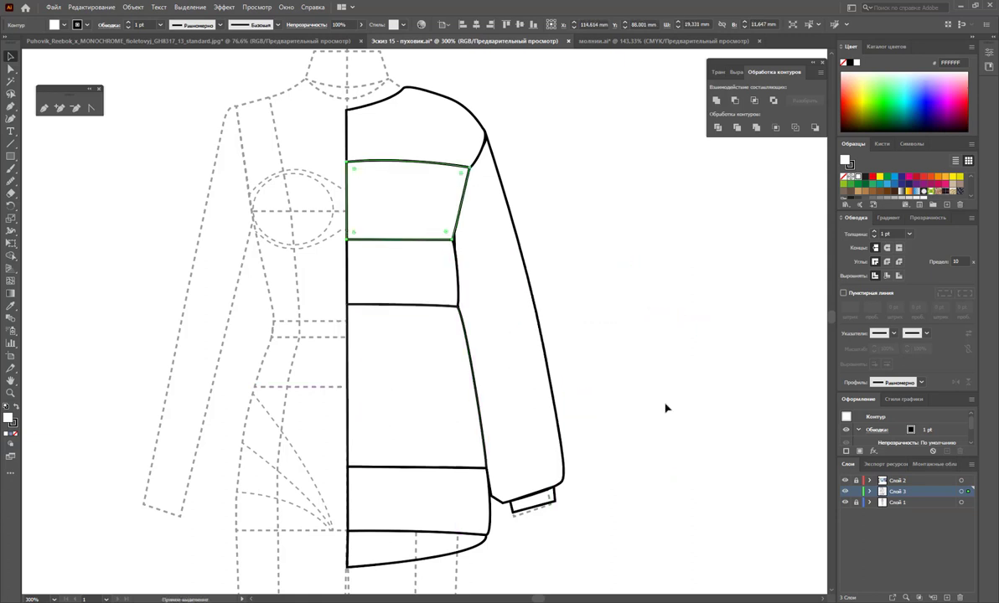
Bring the hidden angled pocket outline to the front, above the lower torso panel.
left_click(587, 401)
left_click(446, 379)
right_click(444, 376)
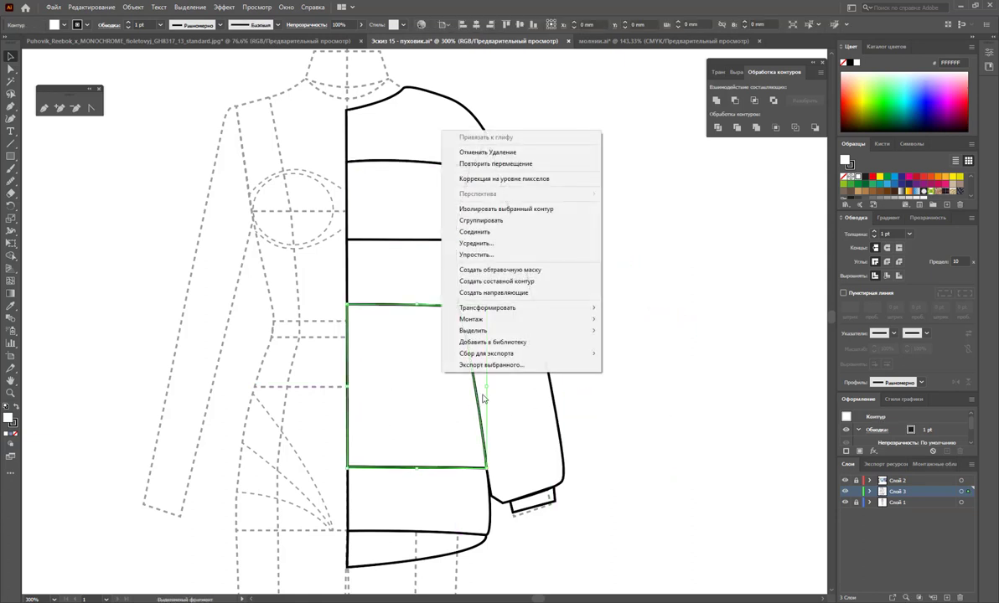
left_click(633, 412)
left_click(418, 357)
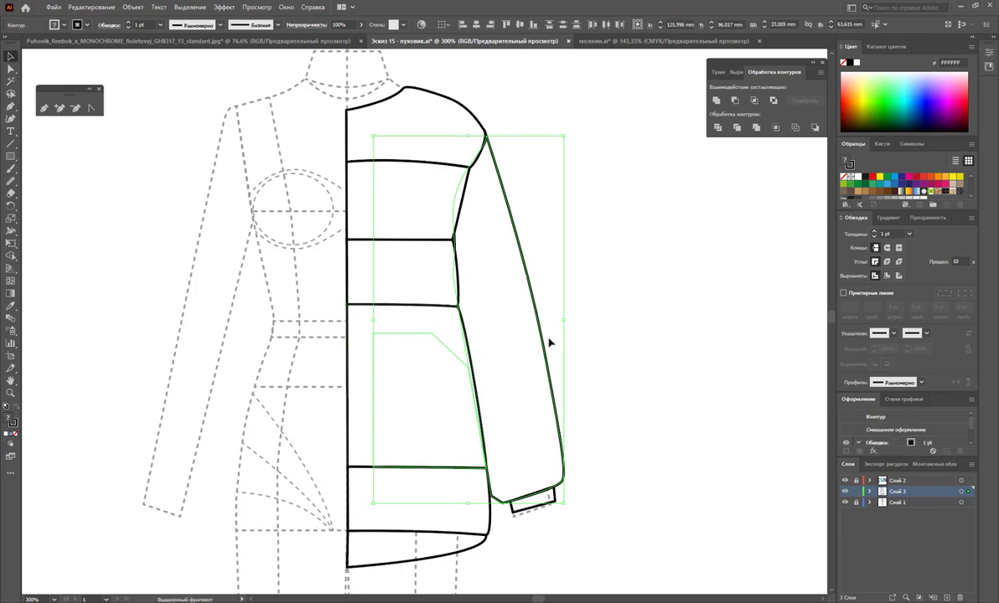
left_click(479, 319)
right_click(434, 407)
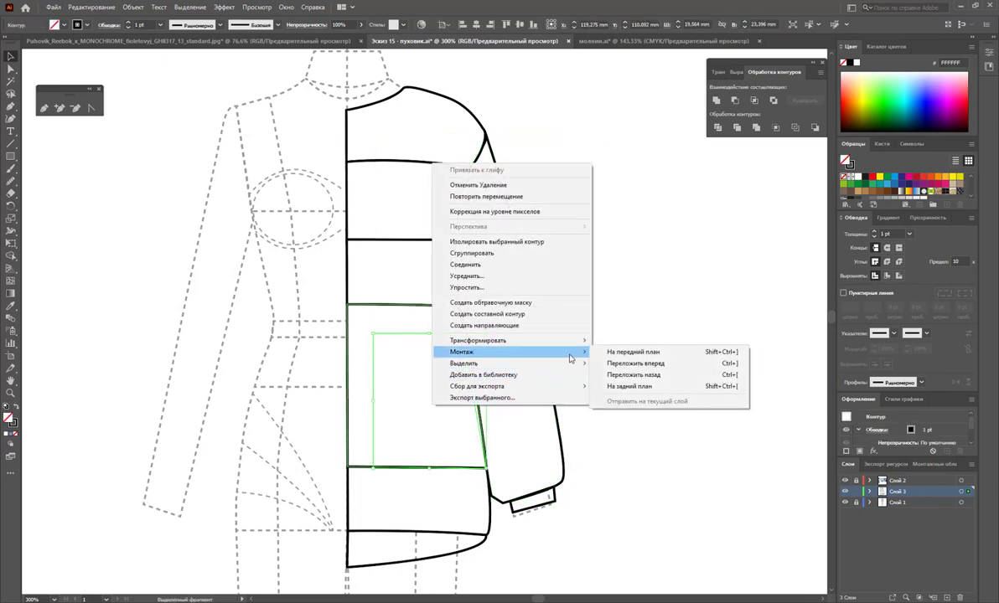
left_click(637, 352)
left_click(639, 382)
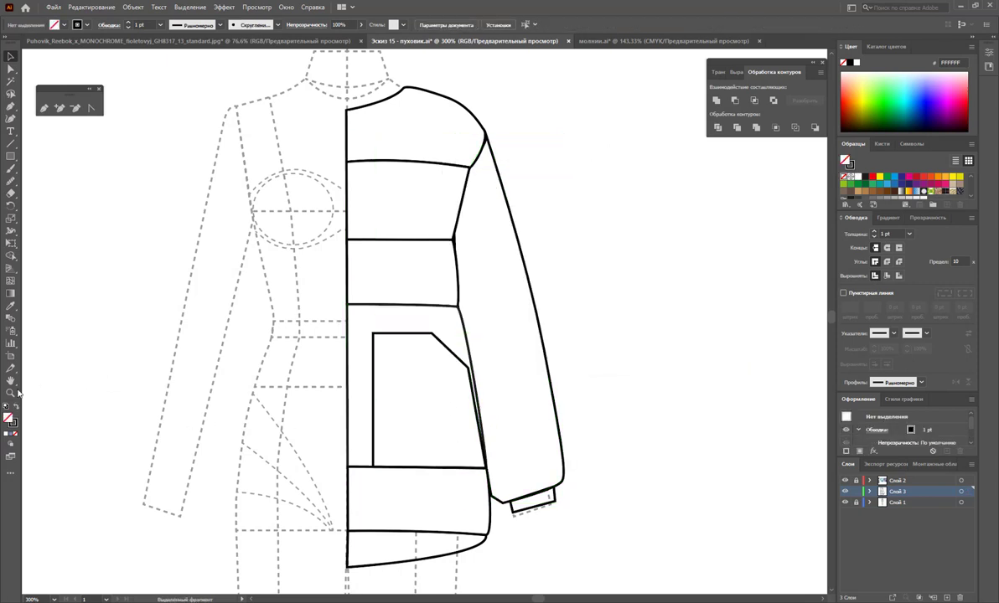
Reshape the pocket by shifting its top-right corner left and its side corner lower.
scroll(449, 378, "up", 2, "alt")
scroll(448, 383, "up", 3, "alt")
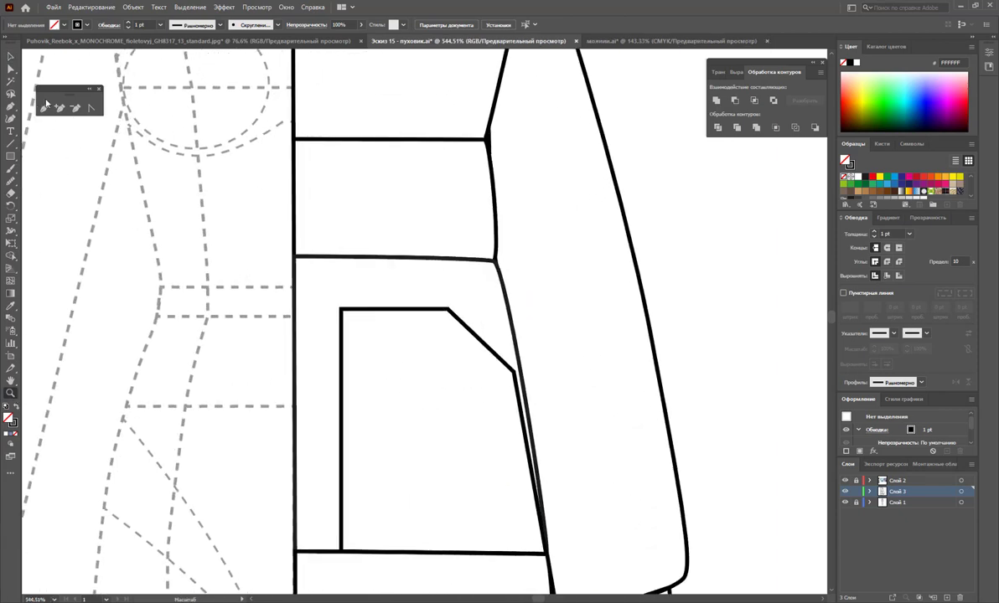
left_click(11, 68)
left_click(514, 372)
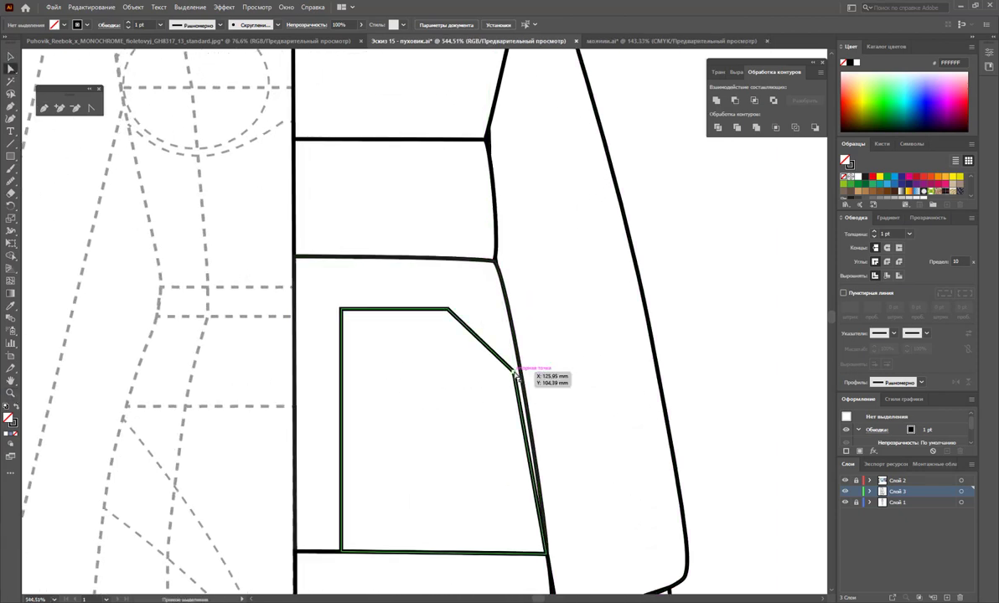
left_click_drag(514, 371, 521, 379)
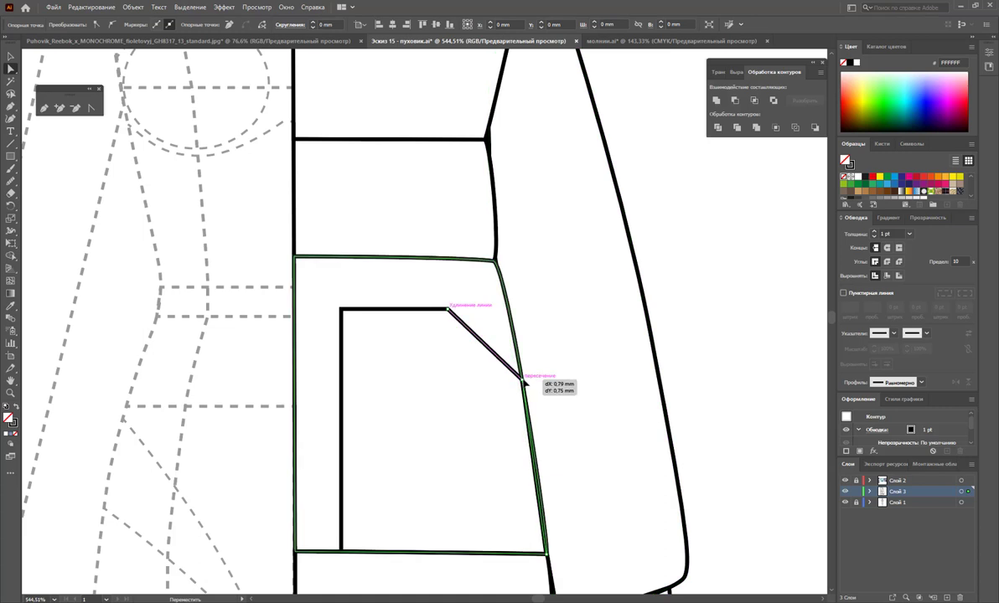
left_click(450, 313)
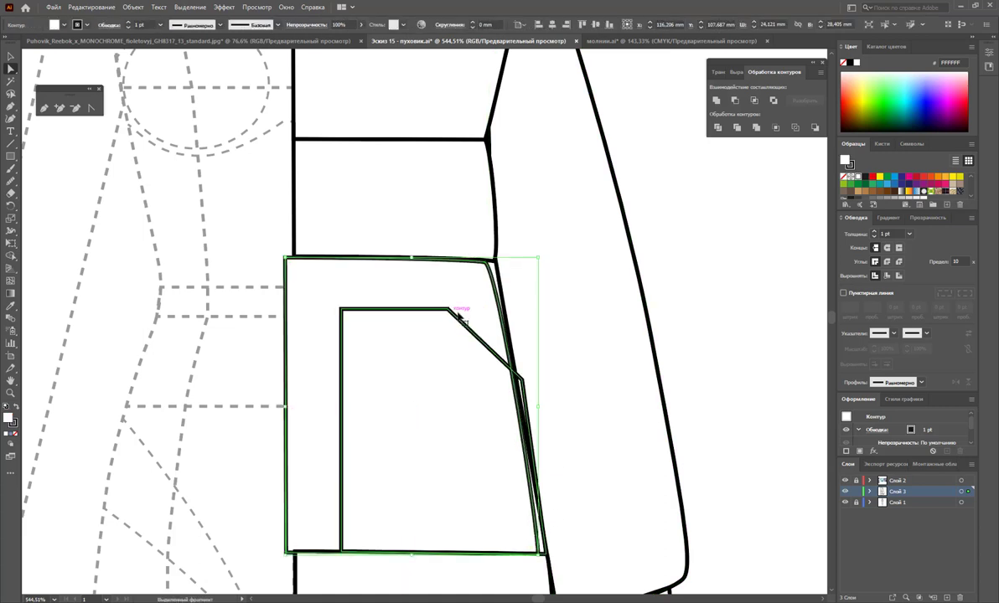
left_click_drag(449, 311, 424, 310)
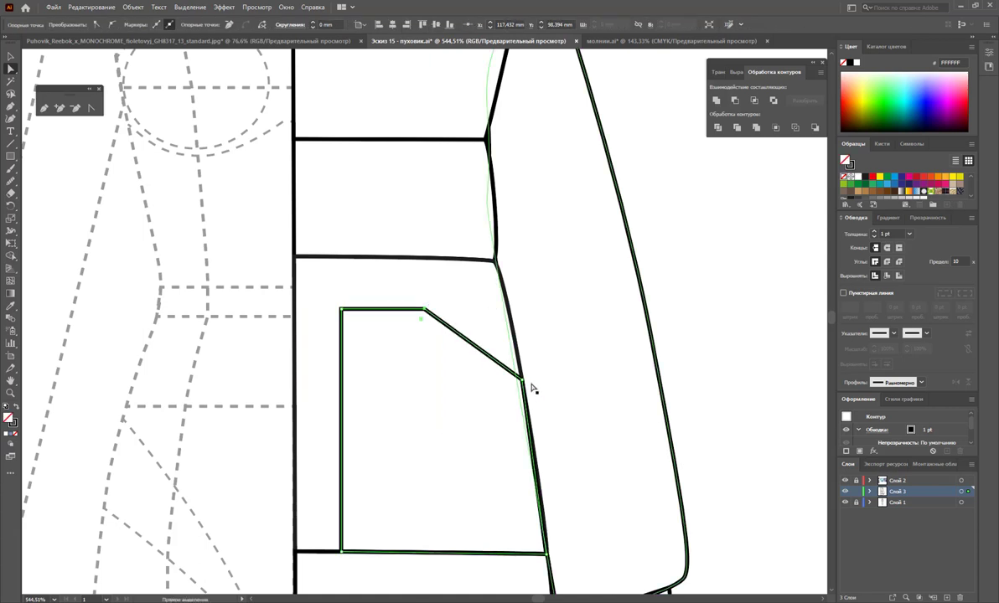
left_click_drag(522, 382, 529, 404)
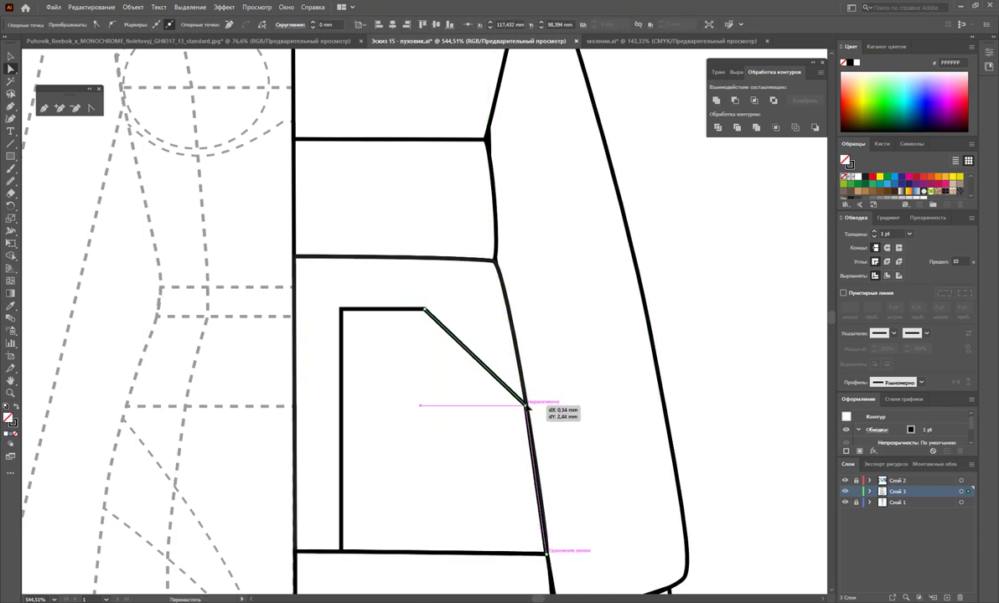
Add an anchor on the pocket's top edge and draw a diagonal welt line to its side edge.
left_click(44, 109)
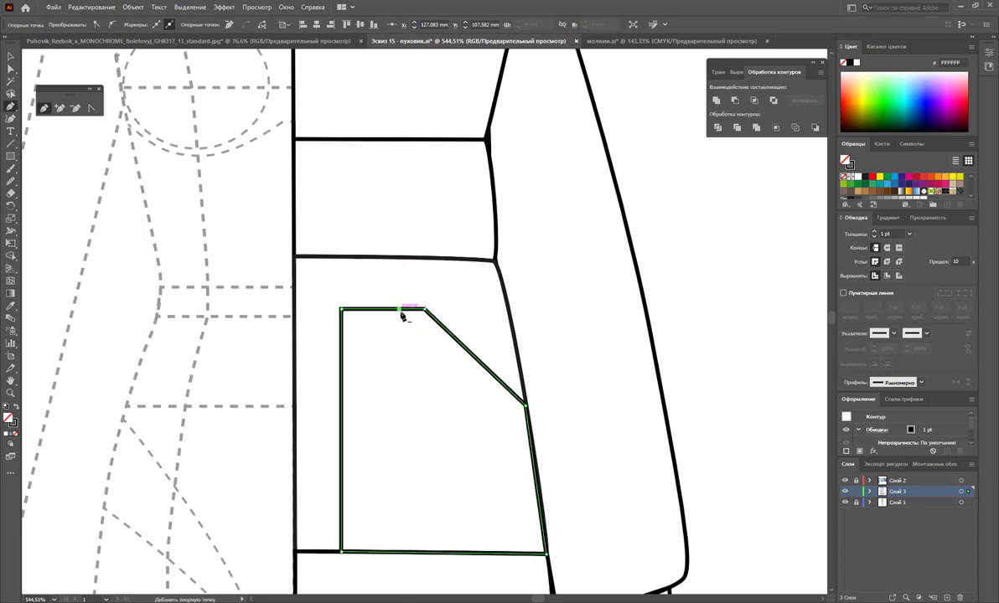
left_click(401, 309)
left_click(10, 56)
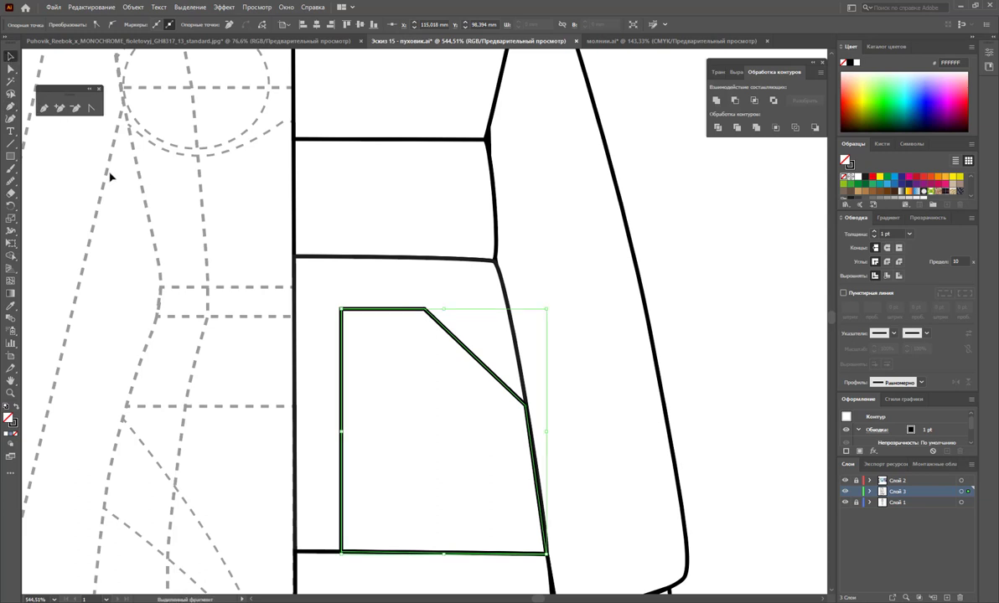
left_click(106, 167)
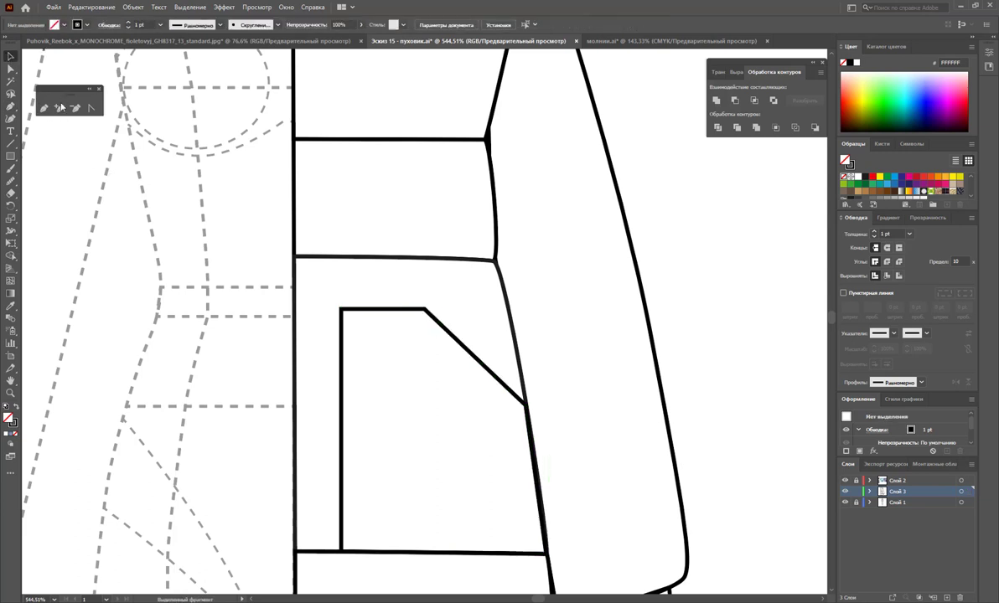
left_click(395, 309)
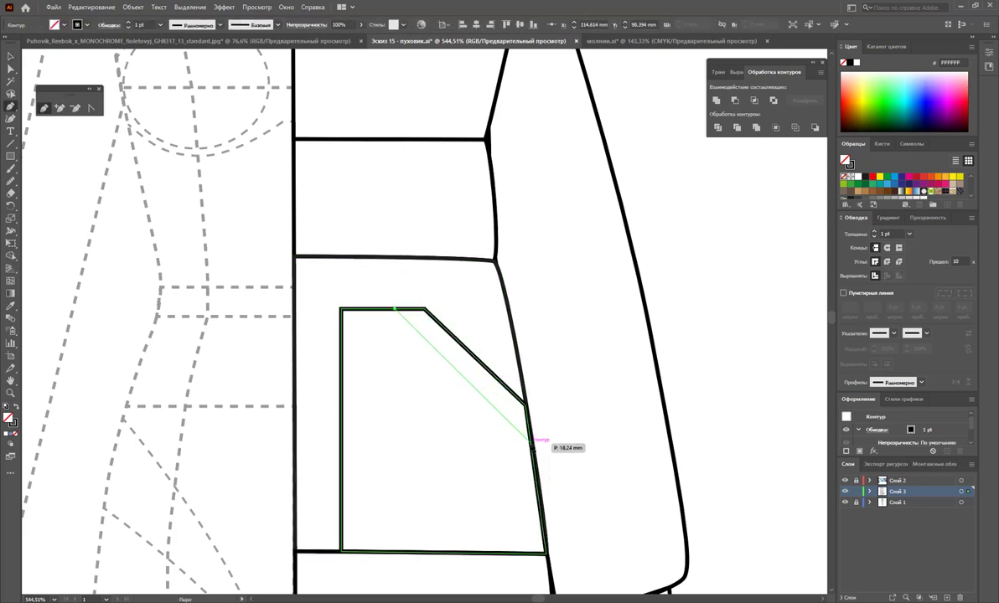
left_click(532, 440)
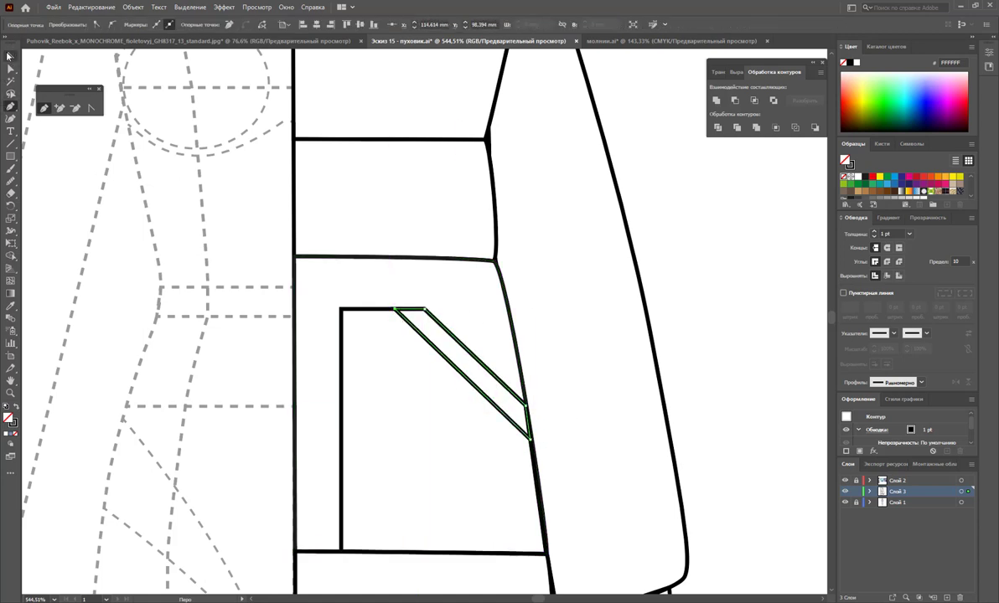
left_click(394, 309)
left_click(721, 308, "ctrl")
Zoom out to the whole jacket and test-move the sleeve outline, undoing the move.
key("z")
left_click(554, 357, "alt")
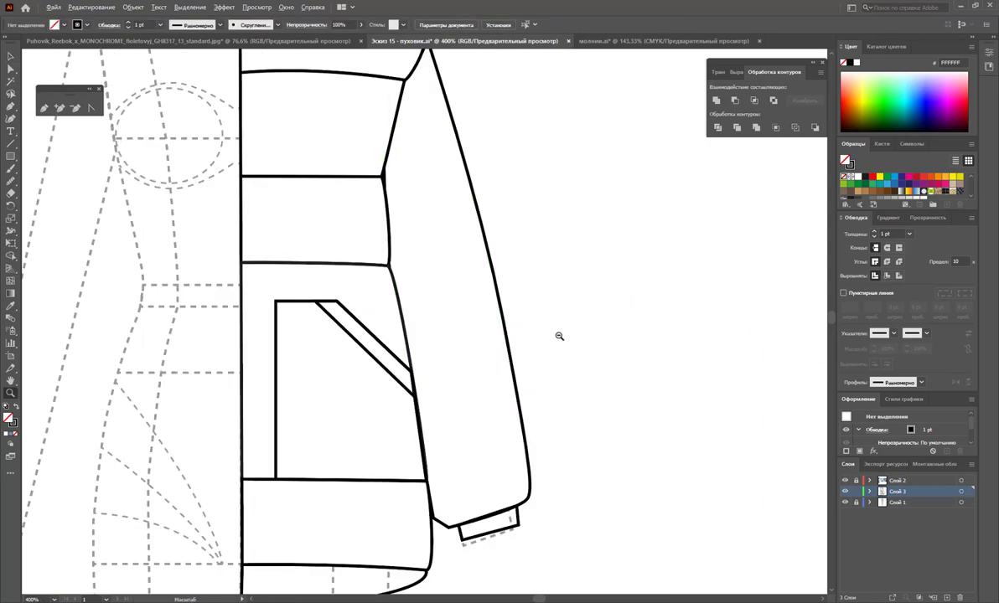
left_click(519, 317, "alt")
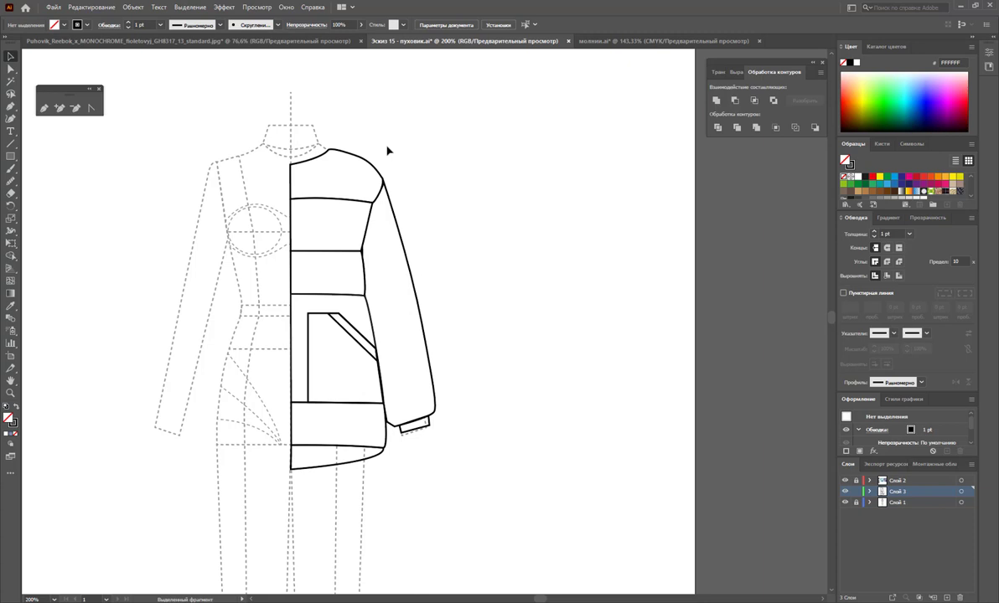
left_click(400, 250)
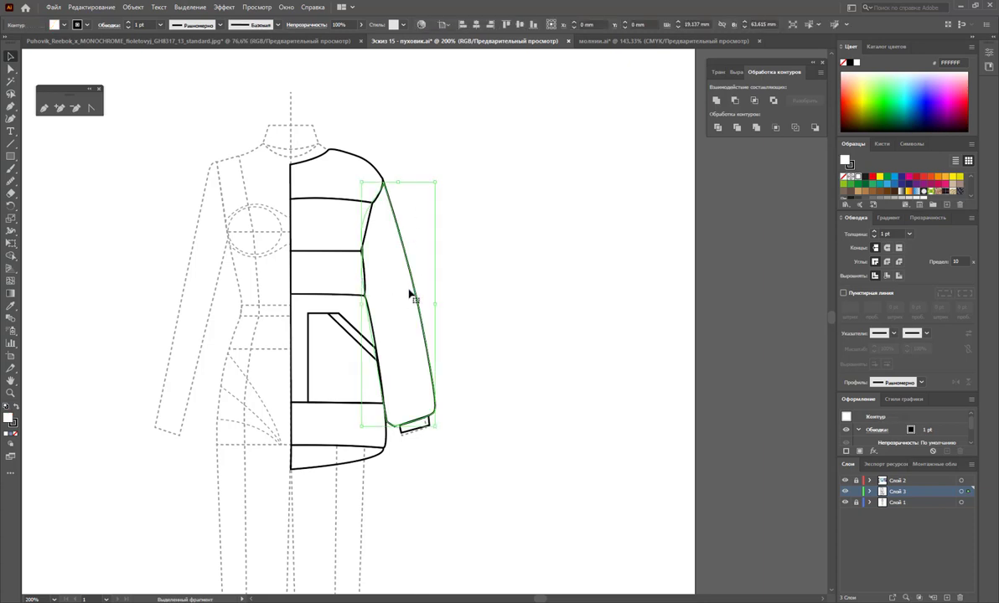
left_click_drag(399, 310, 504, 297)
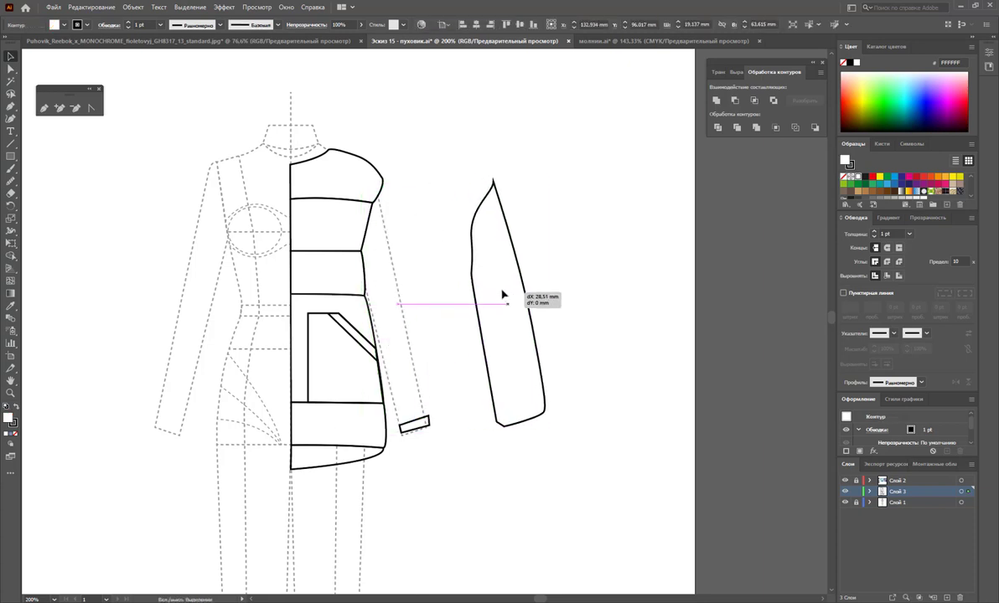
key("ctrl+z")
left_click(56, 122)
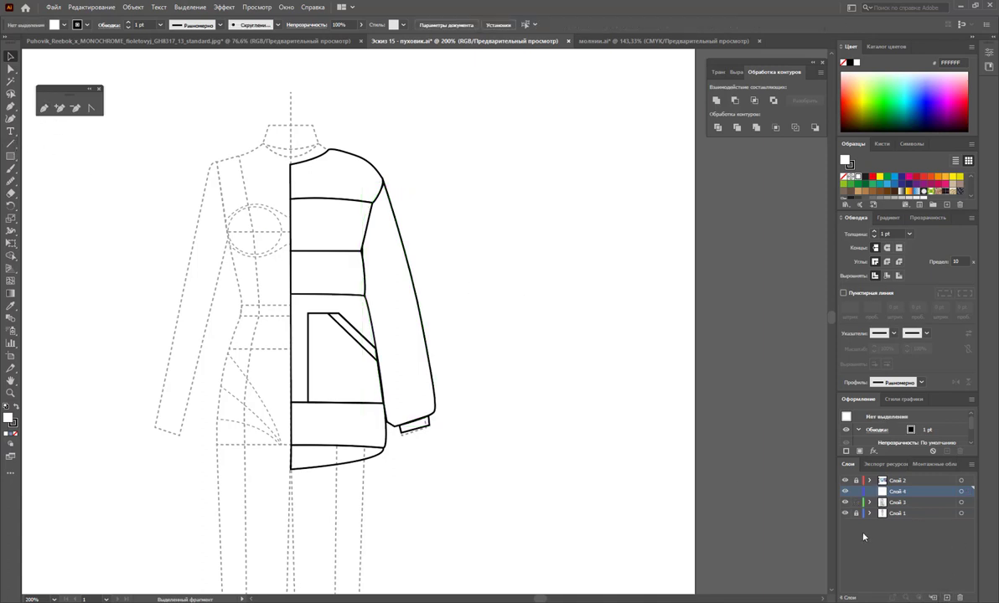
Draw a diagonal quilting line across the sleeve and copy it lower down.
left_click(43, 108)
left_click_drag(348, 222, 357, 215)
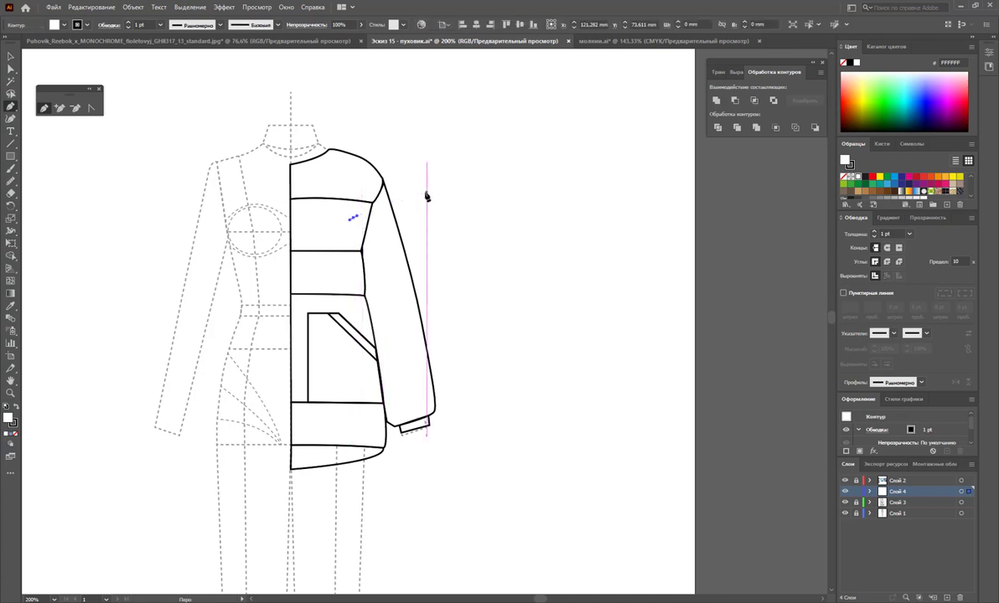
mouse_move(426, 196)
left_mouse_down()
mouse_move(435, 191)
mouse_move(413, 262)
mouse_move(425, 305)
left_mouse_up()
left_click(10, 56)
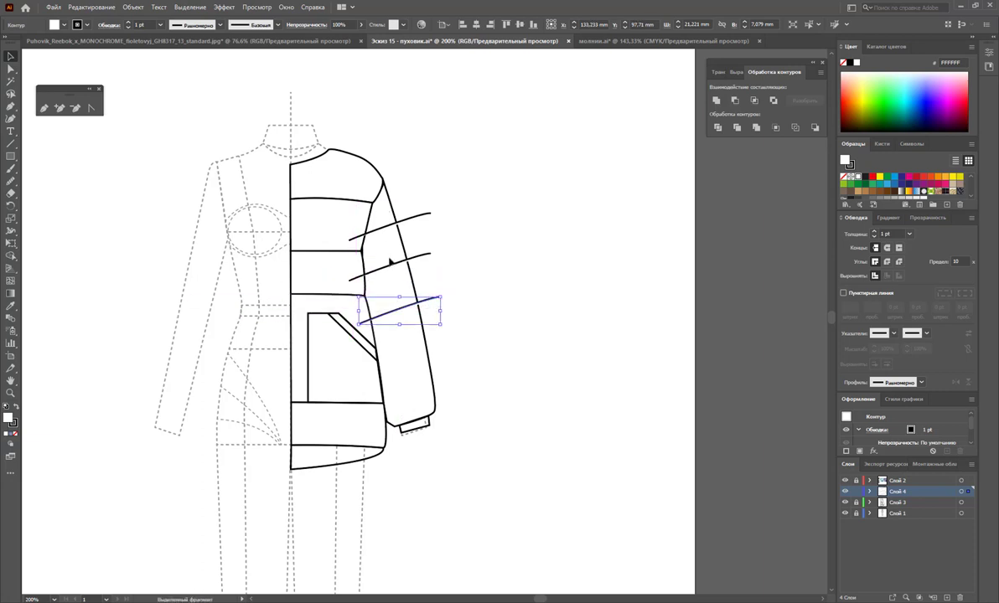
left_click_drag(427, 304, 436, 357)
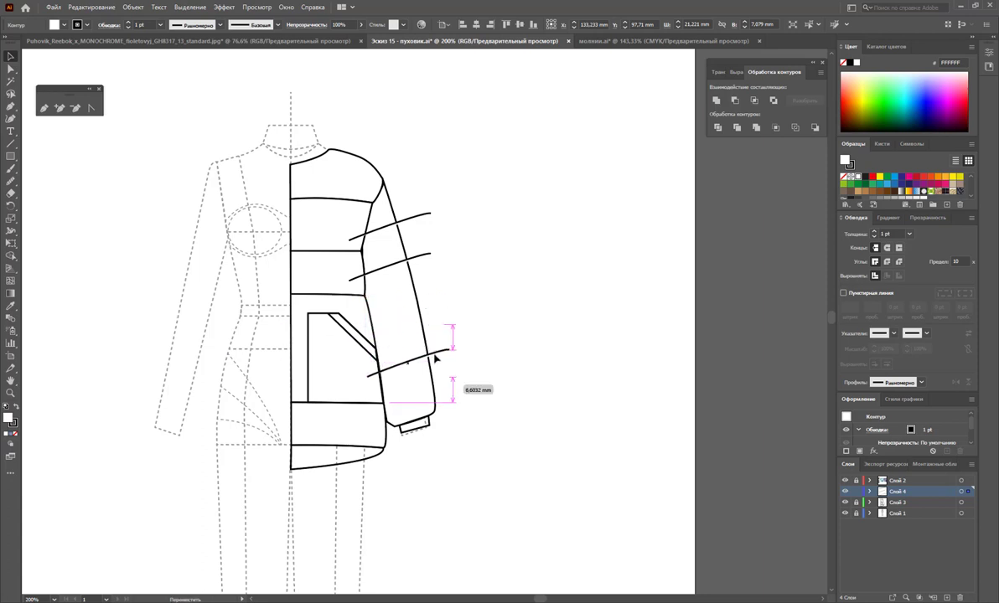
left_click(459, 368)
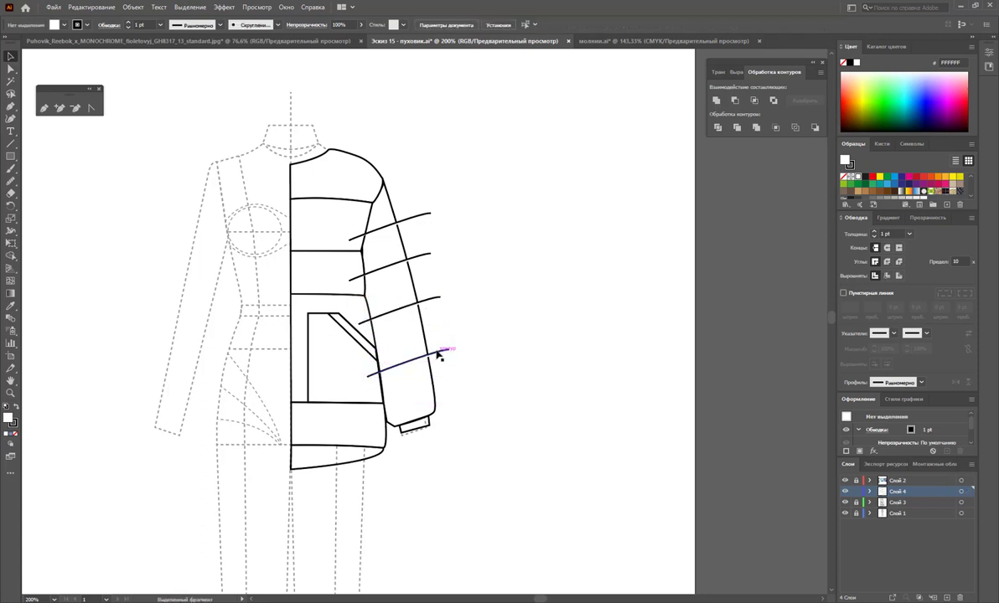
Adjust the four sleeve quilting lines until they are evenly spaced.
left_click_drag(437, 355, 439, 364)
mouse_move(424, 308)
left_mouse_down()
mouse_move(424, 318)
mouse_move(421, 268)
left_mouse_up()
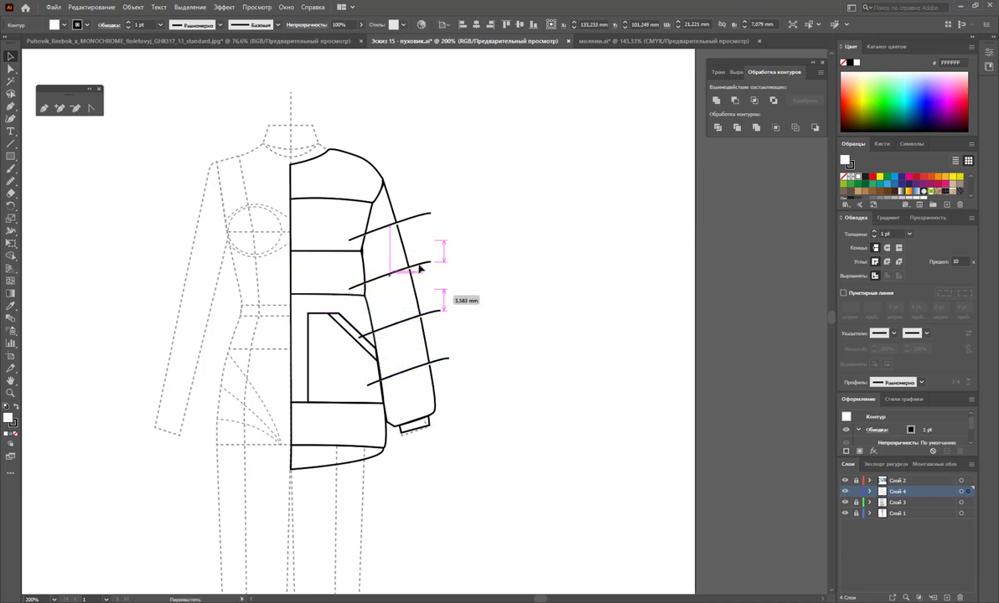
left_click_drag(421, 269, 422, 269)
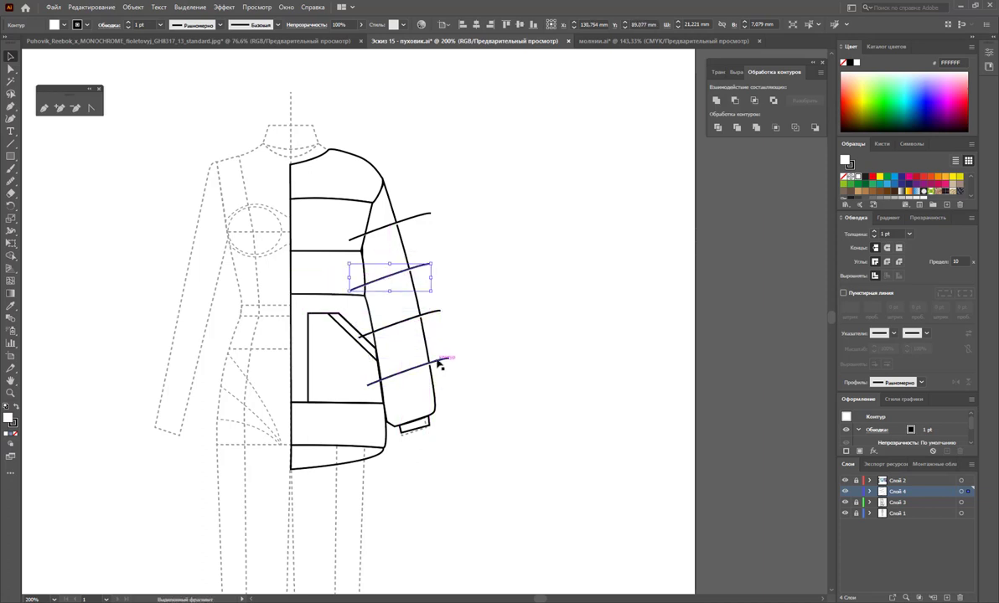
left_click(443, 367)
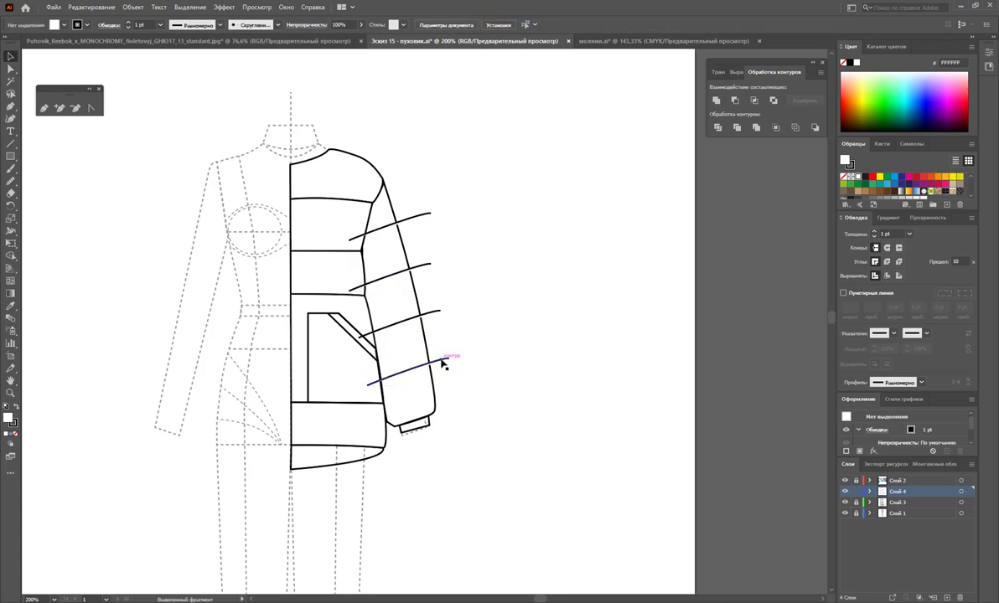
left_click_drag(444, 368, 446, 372)
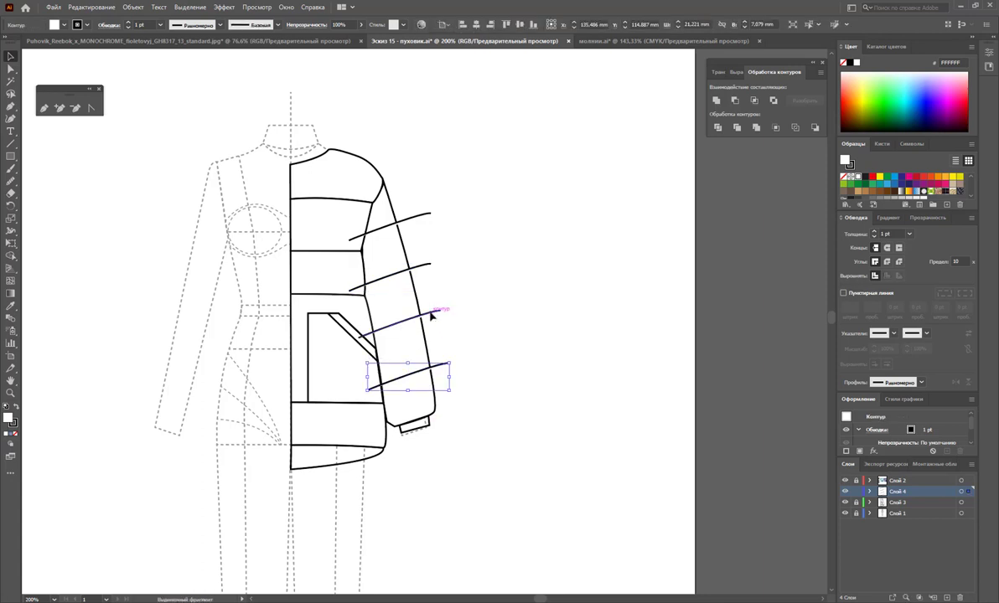
left_click_drag(432, 314, 440, 315)
left_click_drag(424, 265, 423, 273)
left_click_drag(413, 223, 413, 226)
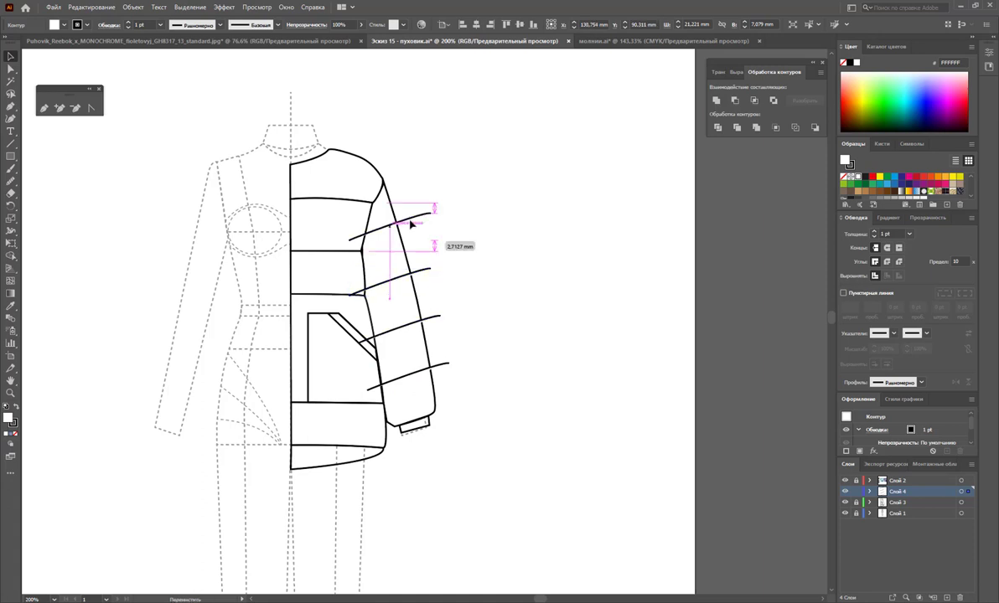
left_click(483, 196)
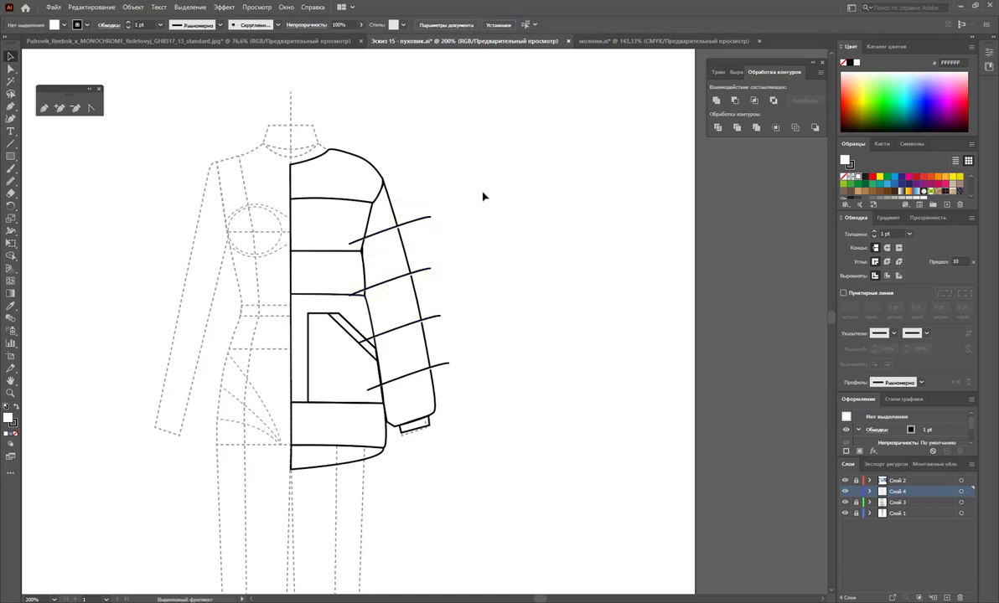
Select all four sleeve quilting lines.
left_click(423, 220)
left_click(421, 273, "shift")
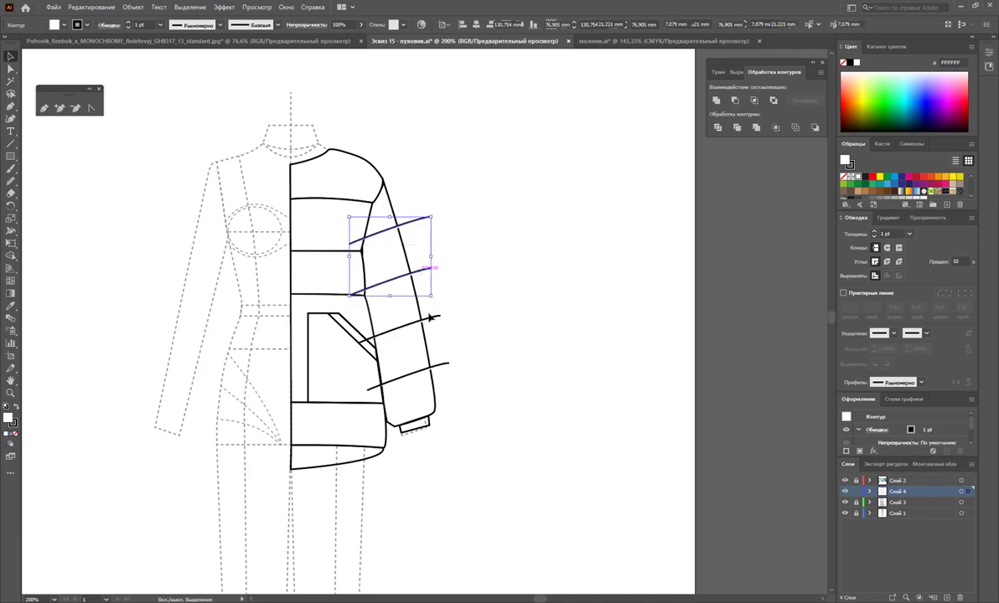
left_click(432, 318, "shift")
left_click(445, 365, "shift")
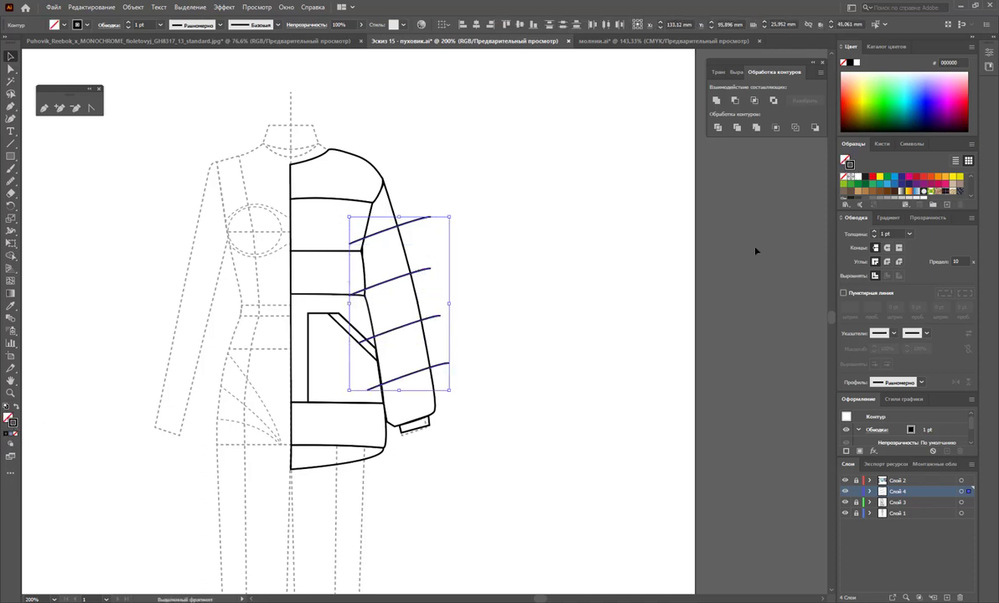
Give the sleeve lines a pink stroke of 0.25 pt, then make Layer 3 active.
left_click(870, 178)
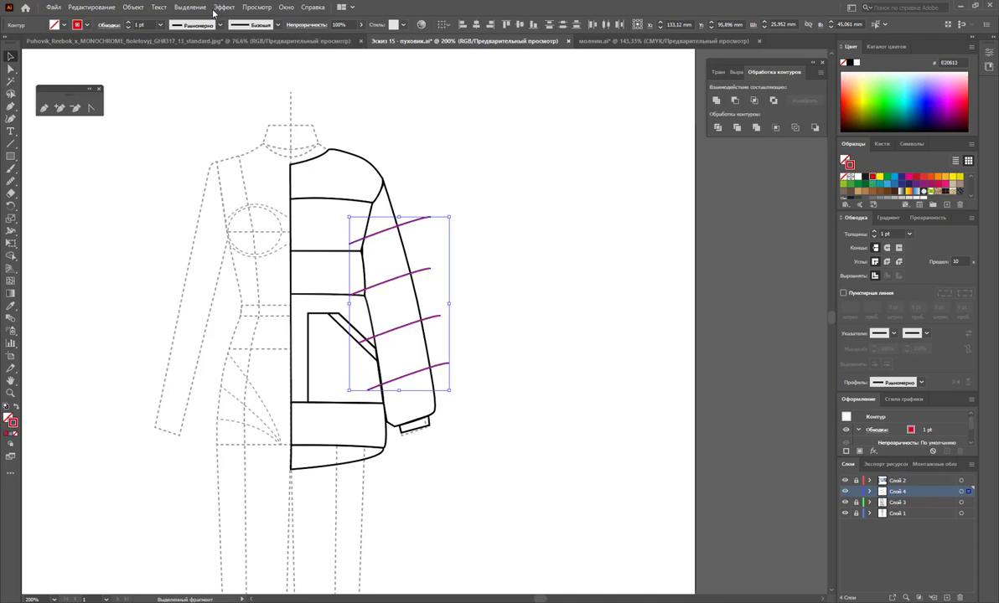
left_click(160, 28)
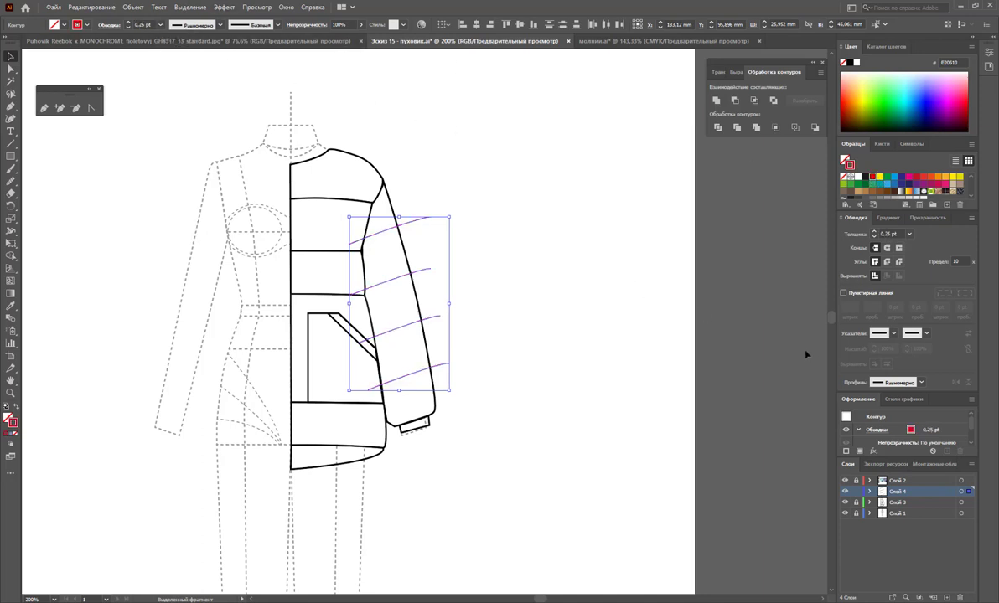
left_click(855, 492)
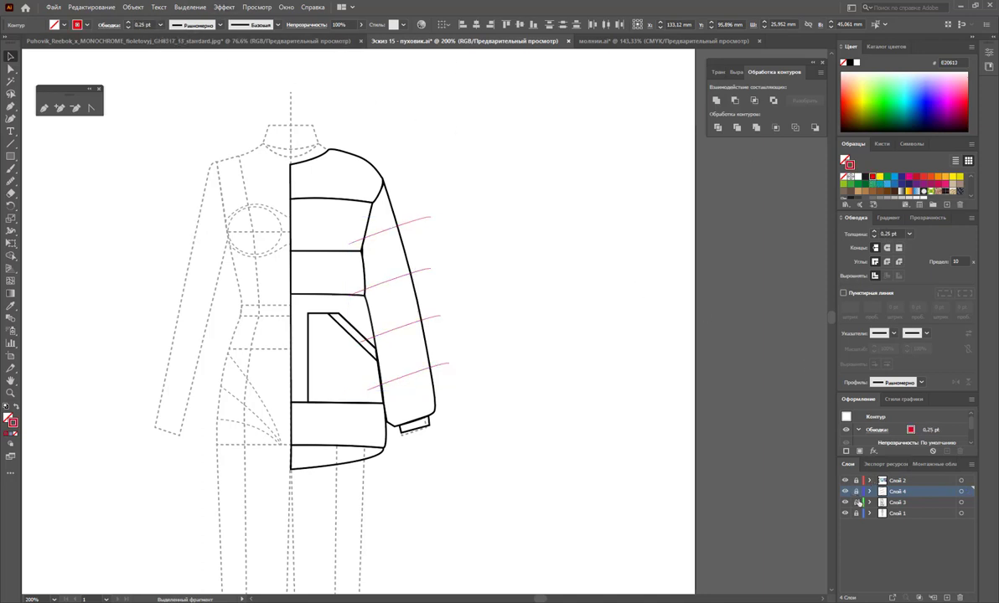
left_click(924, 503)
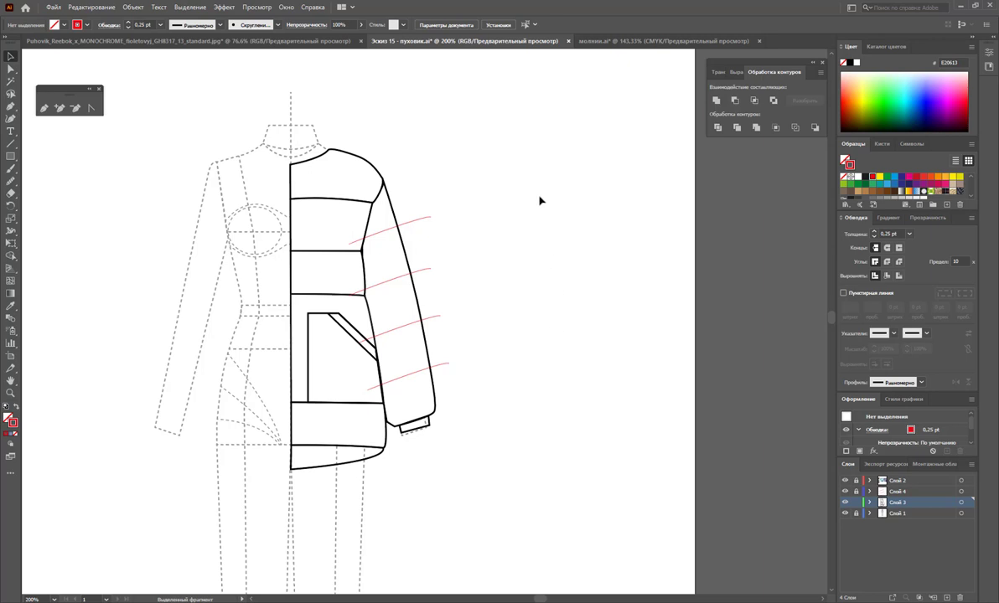
left_click_drag(494, 154, 152, 459)
left_click(553, 232)
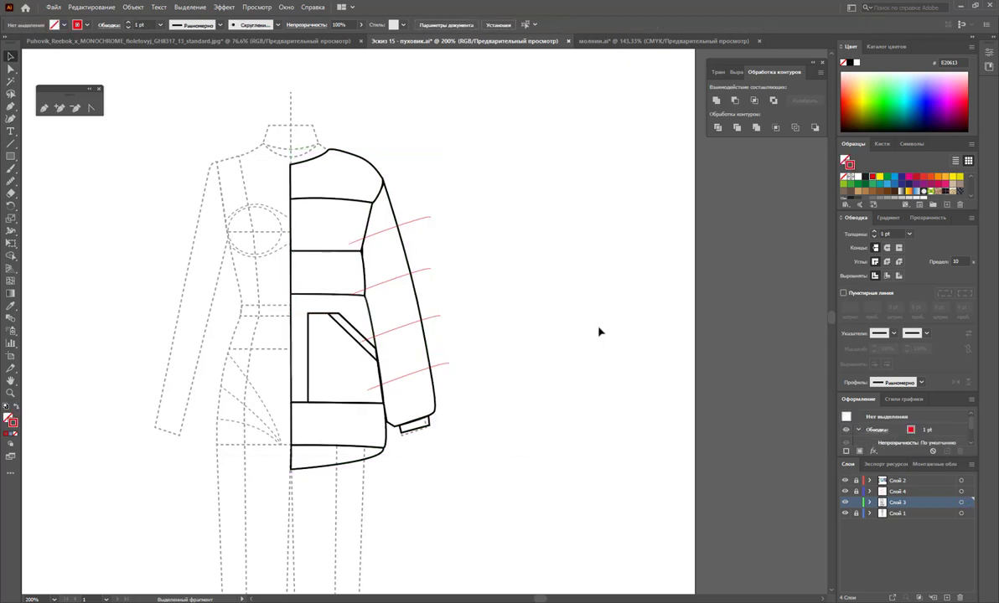
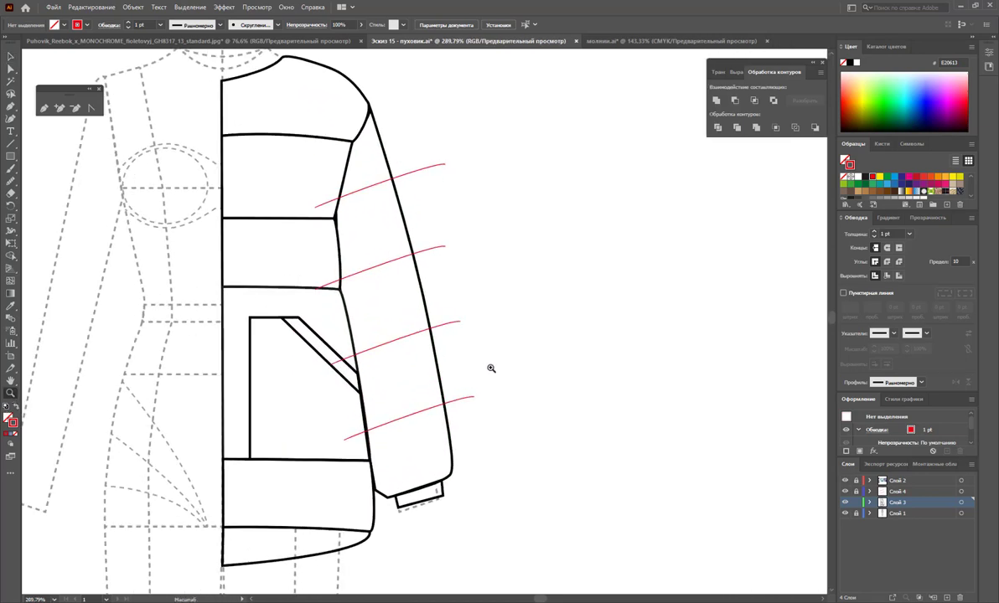
Add anchor points where the two red quilting lines cross the sleeve's outer edge.
left_click_drag(261, 387, 507, 377)
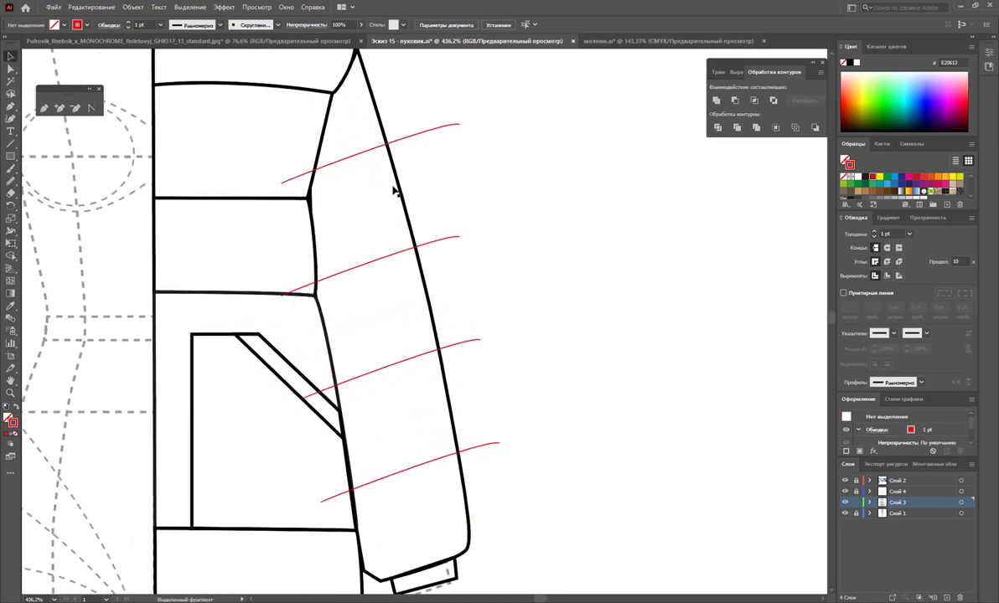
left_click_drag(374, 223, 374, 225)
left_click(59, 107)
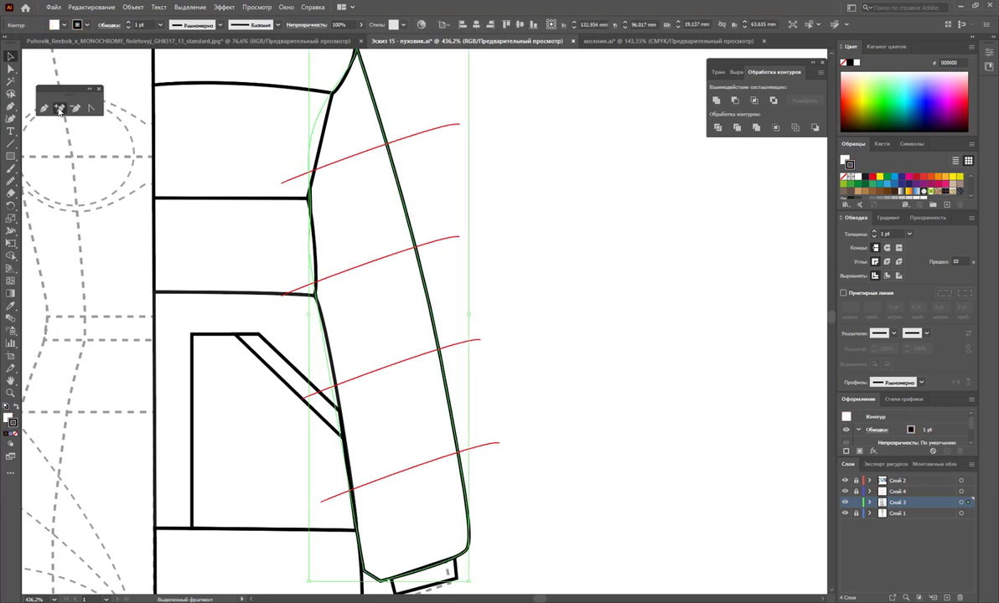
left_click(388, 149)
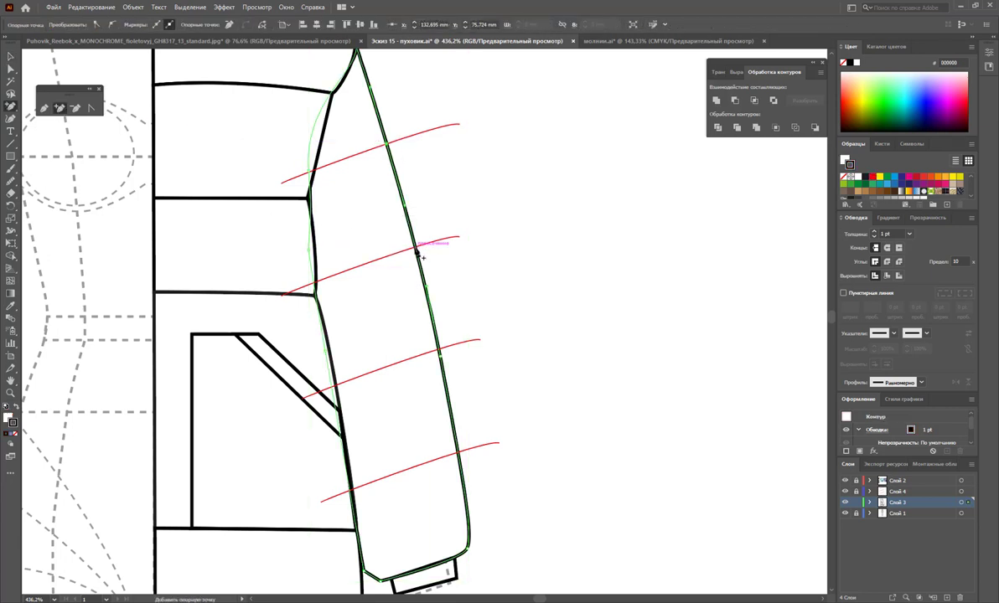
left_click(417, 250)
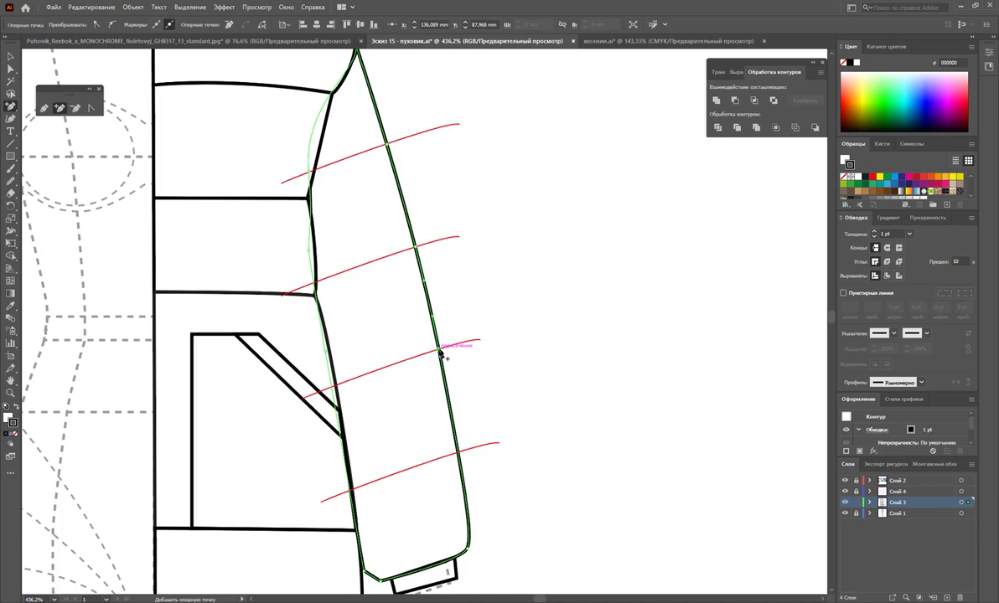
scroll(472, 369, "down", 1)
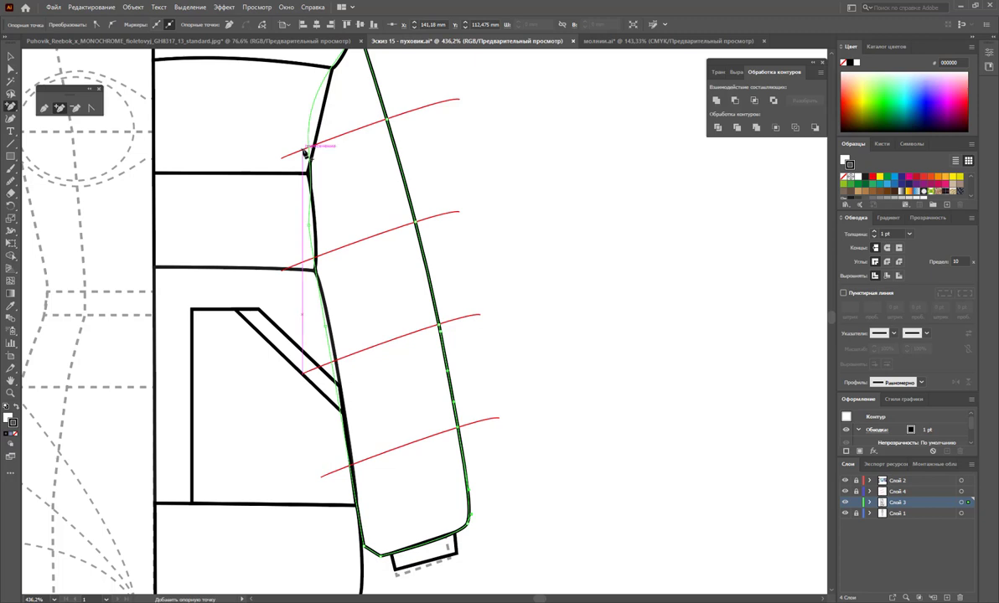
left_click(11, 72)
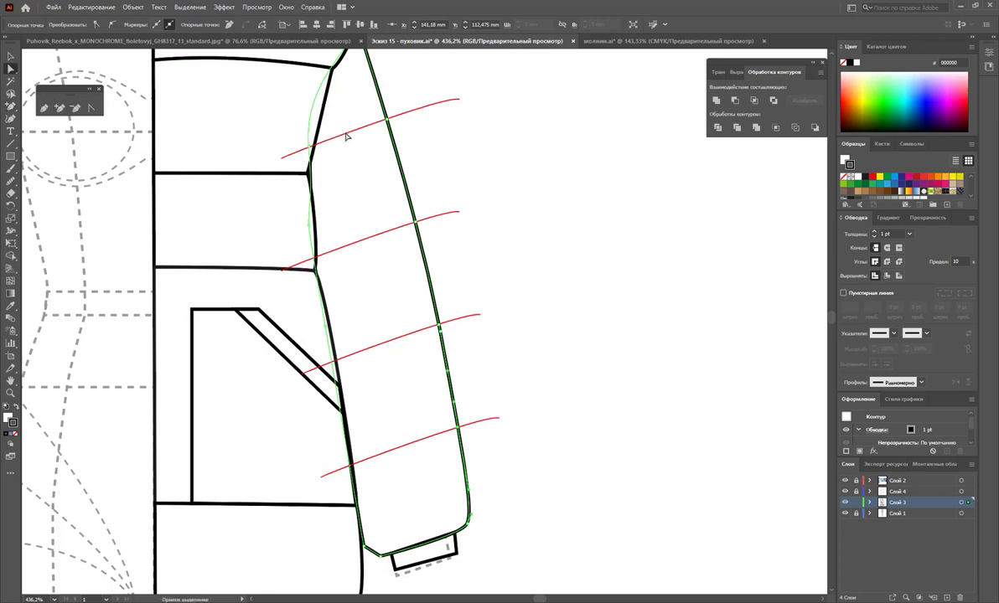
scroll(439, 155, "up", 3)
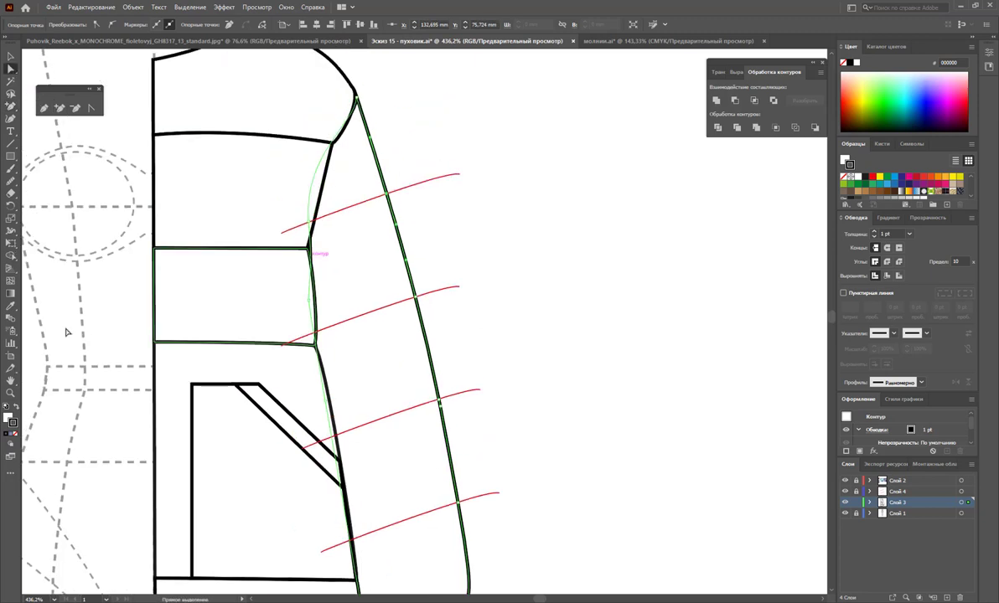
Turn the crossing anchors into smooth curves so the upper sleeve panel edge bulges outward.
left_click_drag(405, 240, 484, 281)
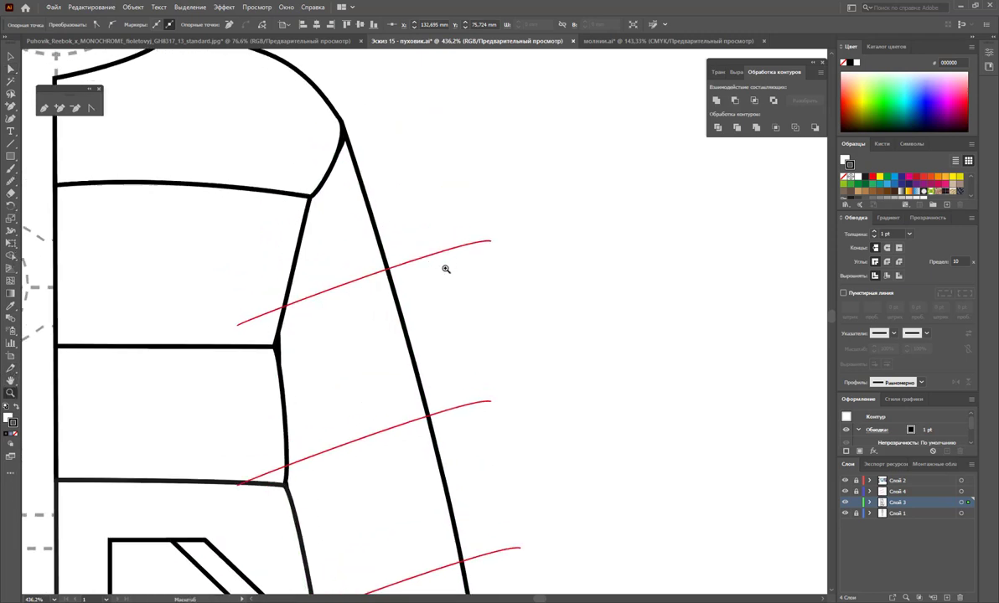
left_click(91, 107)
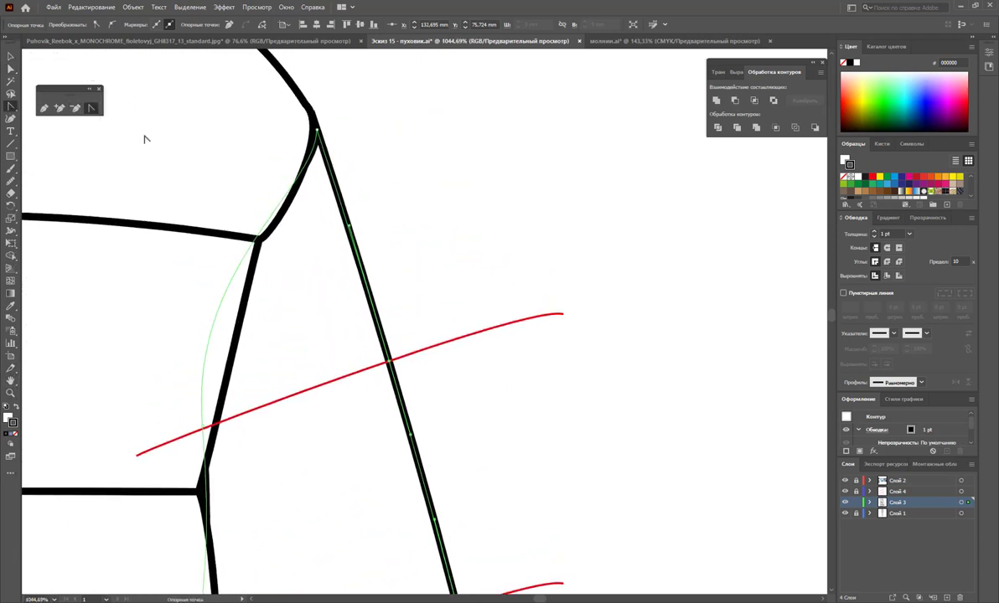
mouse_move(390, 361)
left_mouse_down()
mouse_move(363, 354)
mouse_move(394, 308)
mouse_move(395, 287)
left_mouse_up()
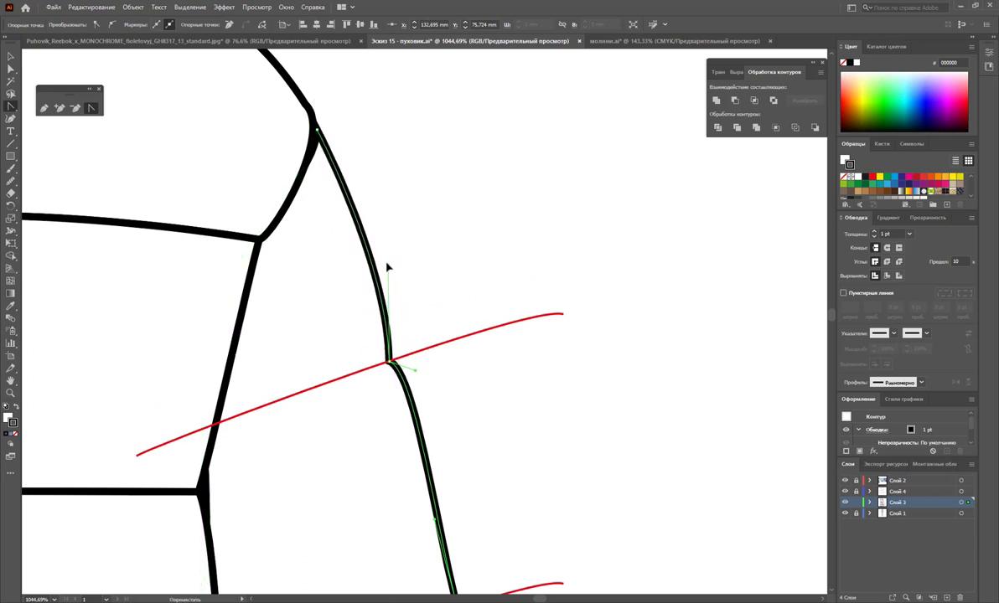
scroll(458, 302, "down", 3)
scroll(458, 301, "down", 3)
left_click_drag(457, 440, 448, 471)
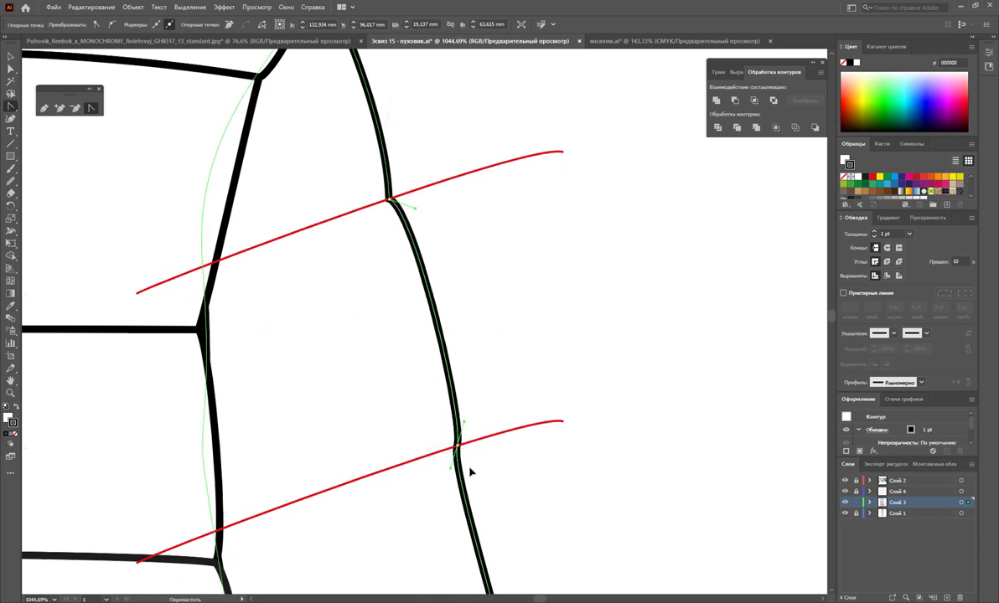
left_click_drag(446, 470, 490, 473)
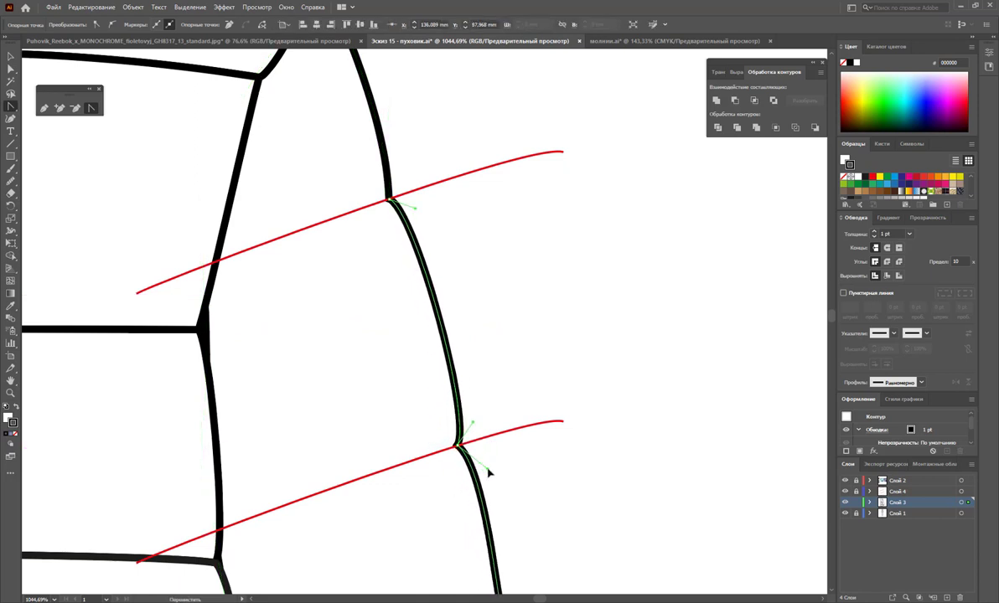
scroll(492, 465, "down", 10)
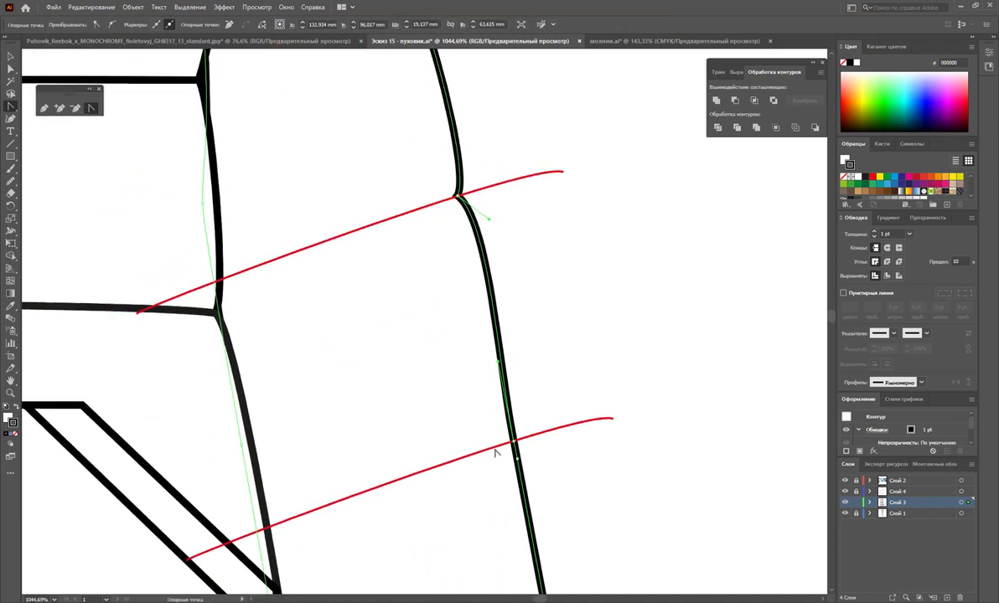
left_click_drag(518, 444, 536, 457)
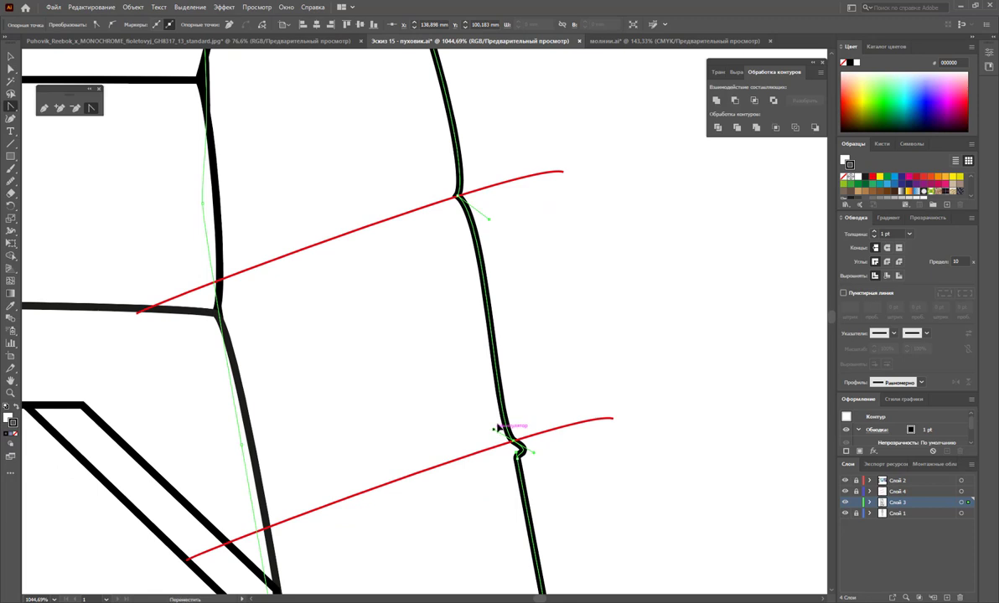
Curve the lowest sleeve panel edge outward and round the sleeve's sharp lower corner.
left_click_drag(498, 427, 523, 416)
scroll(153, 279, "down", 1)
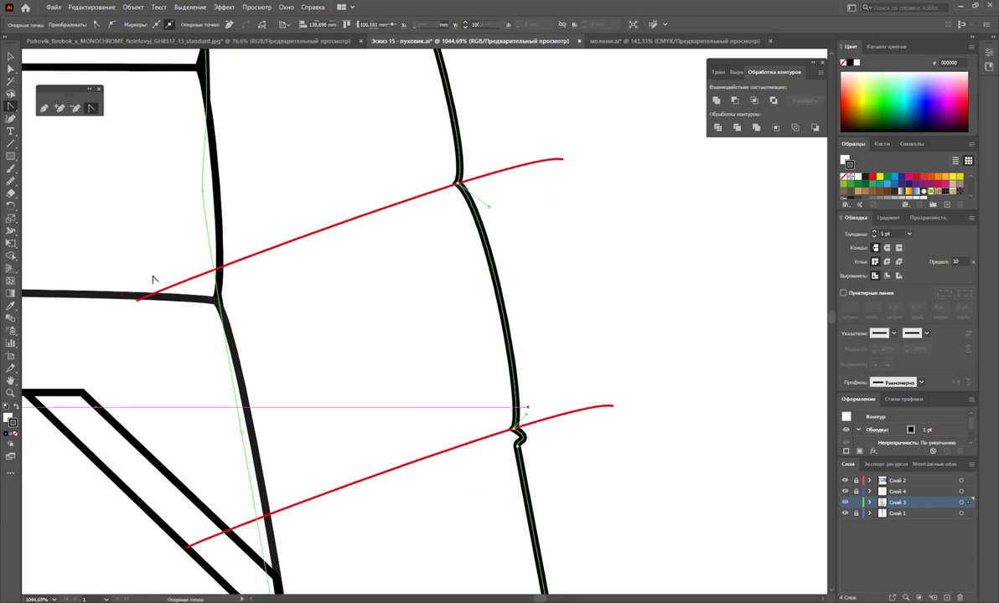
scroll(153, 279, "down", 3)
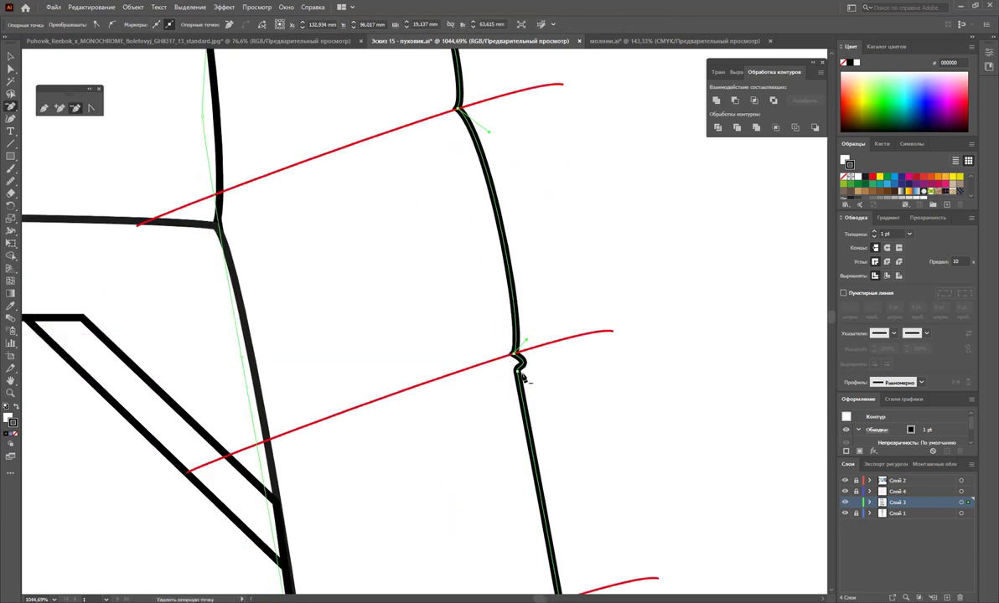
scroll(508, 311, "down", 4)
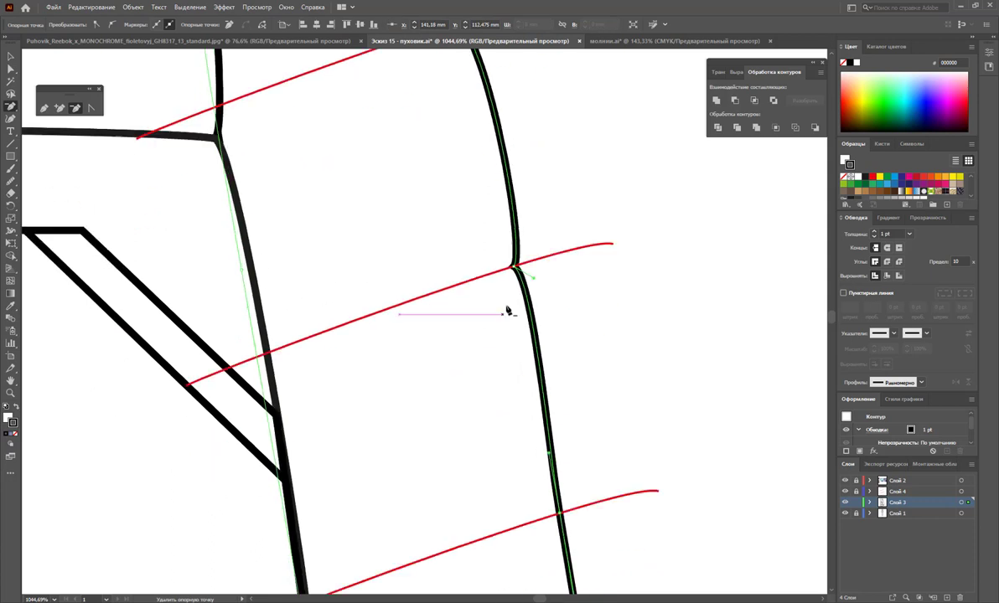
scroll(516, 293, "down", 5)
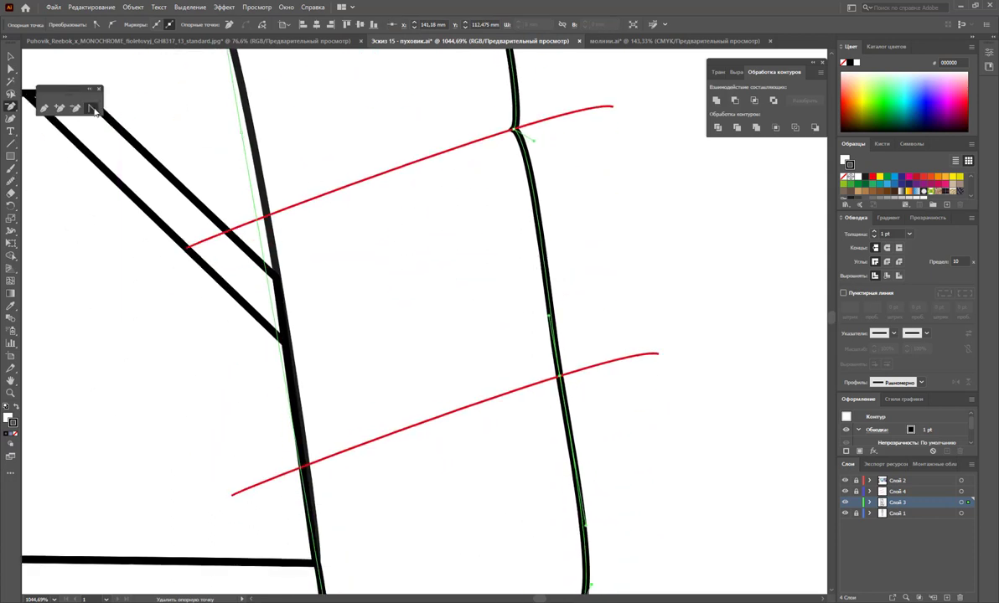
mouse_move(561, 374)
left_mouse_down()
mouse_move(584, 404)
mouse_move(548, 407)
left_mouse_up()
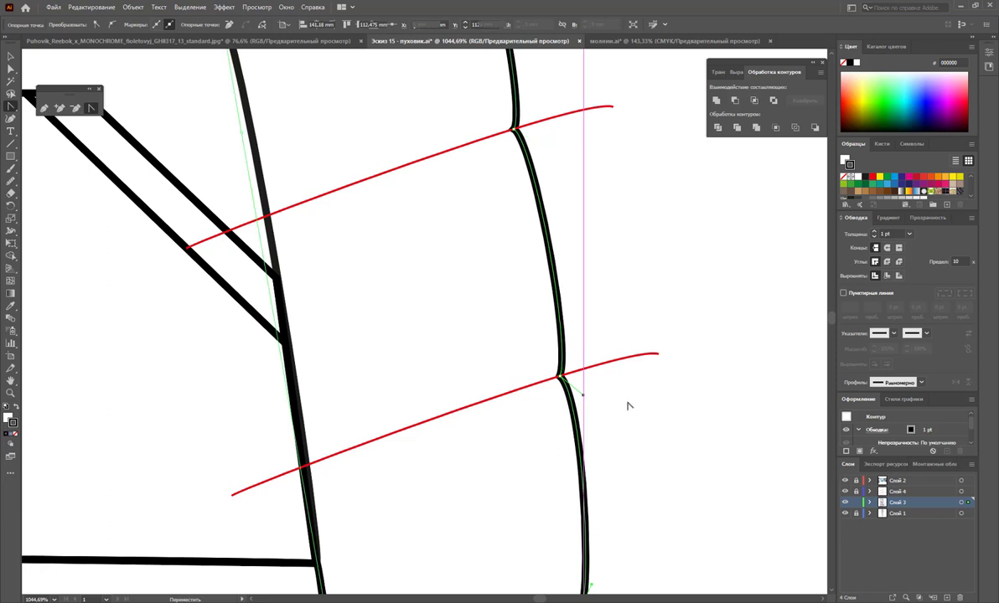
scroll(626, 407, "down", 3)
left_click_drag(592, 435, 597, 436)
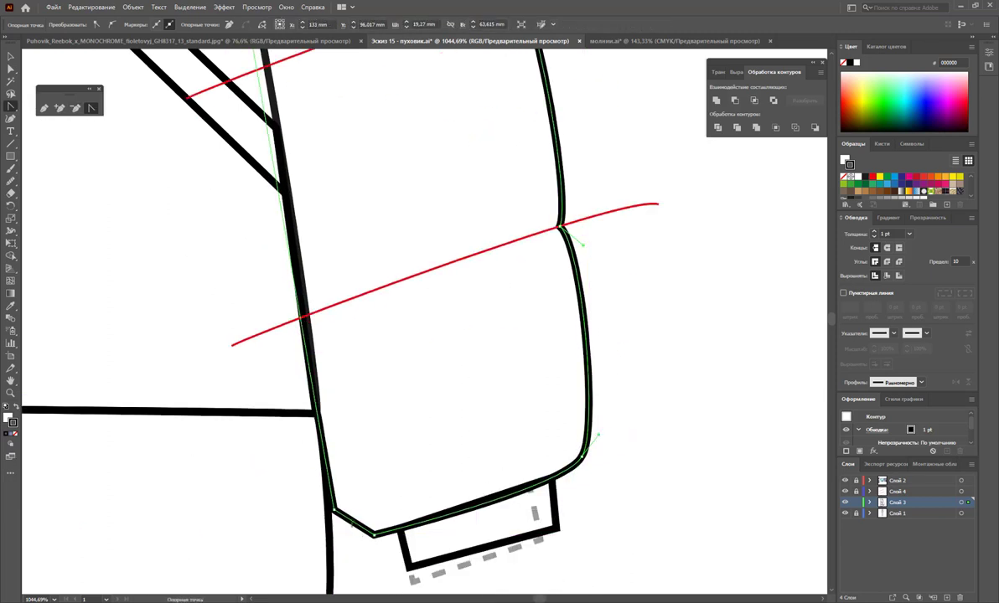
left_click_drag(375, 536, 349, 538)
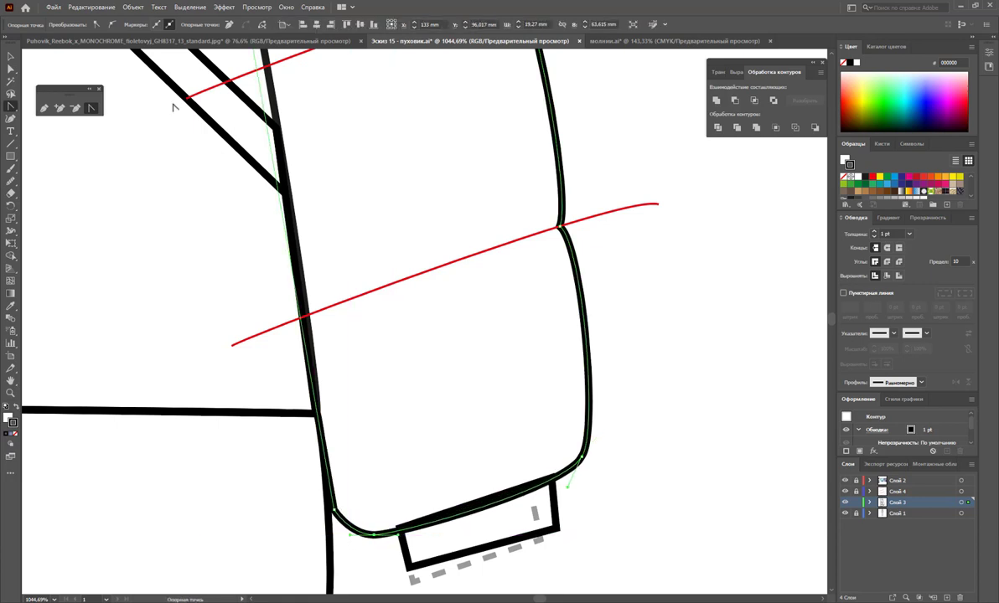
left_click(10, 57)
left_click(647, 327)
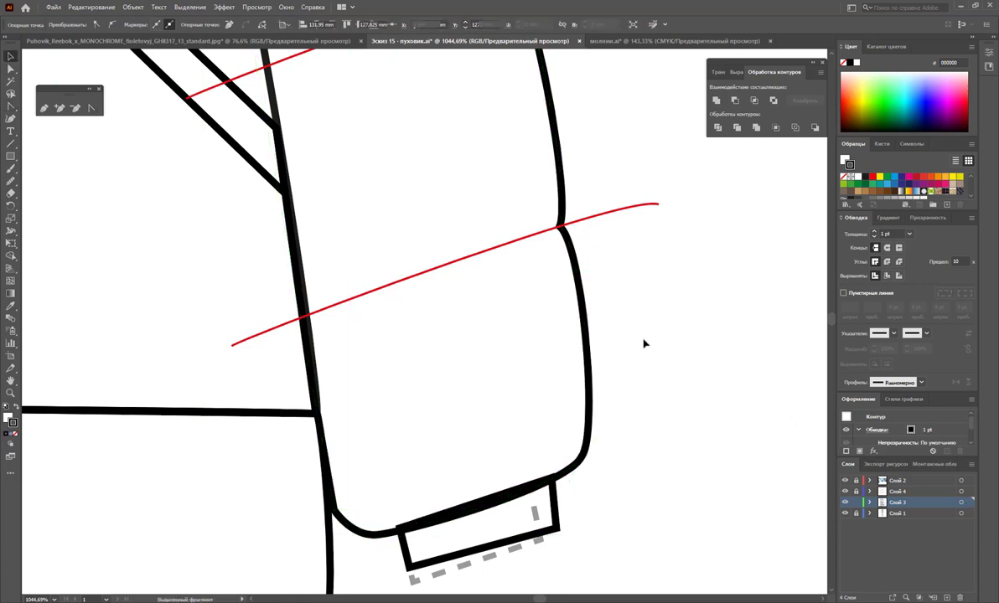
Draw a closed cuff outline with curved lower corners across the sleeve's end.
key("z")
left_click(470, 266, "alt")
left_click(353, 239, "alt")
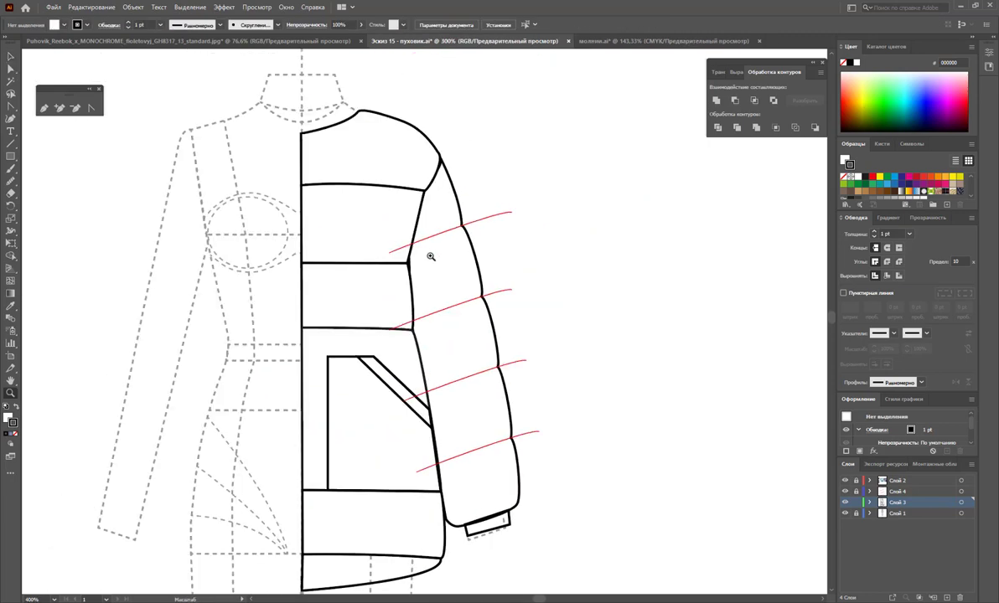
left_click(43, 108)
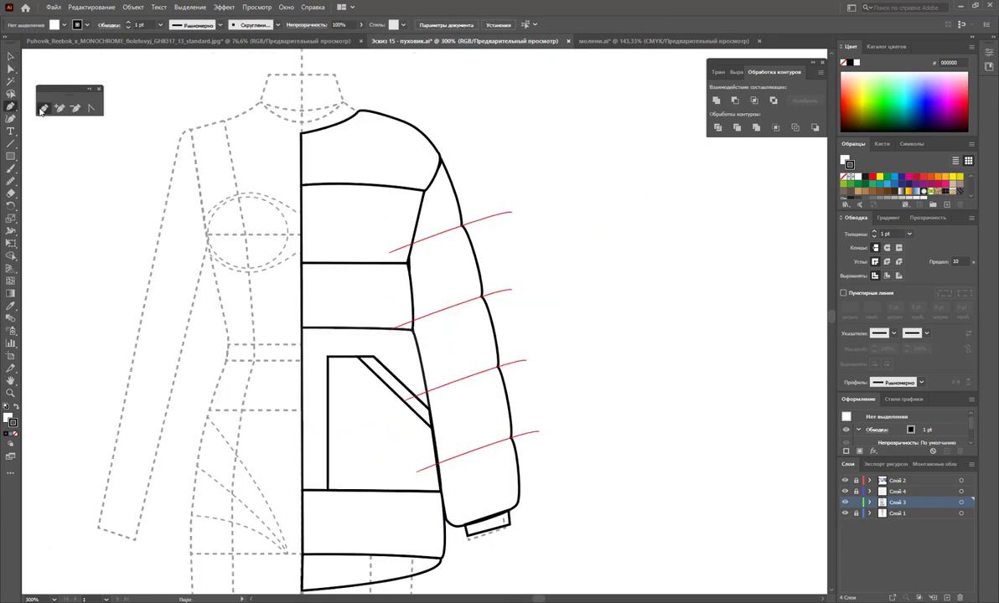
left_click(510, 437)
left_click(424, 469)
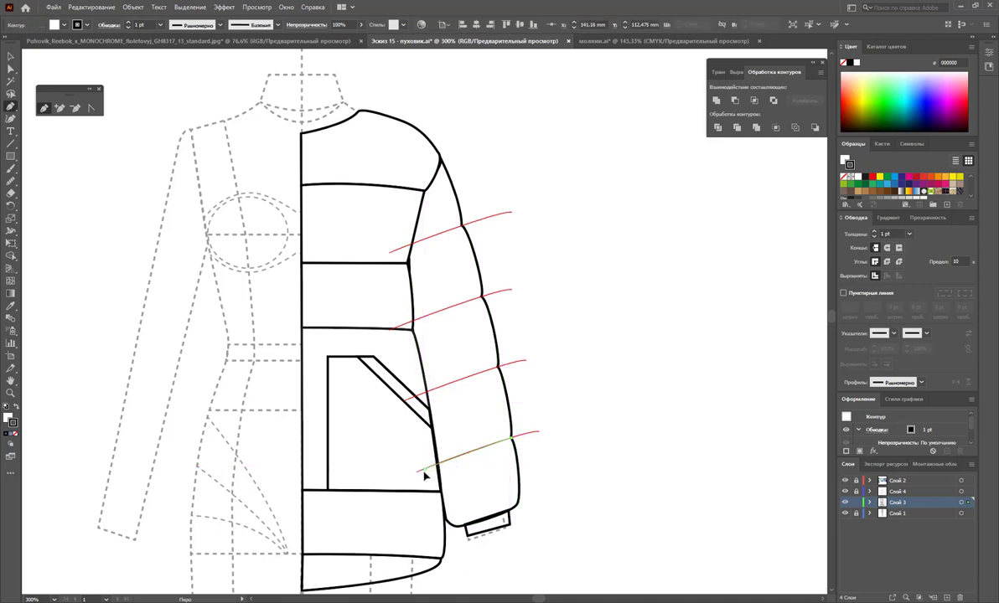
left_click_drag(451, 544, 469, 551)
left_click_drag(546, 540, 555, 526)
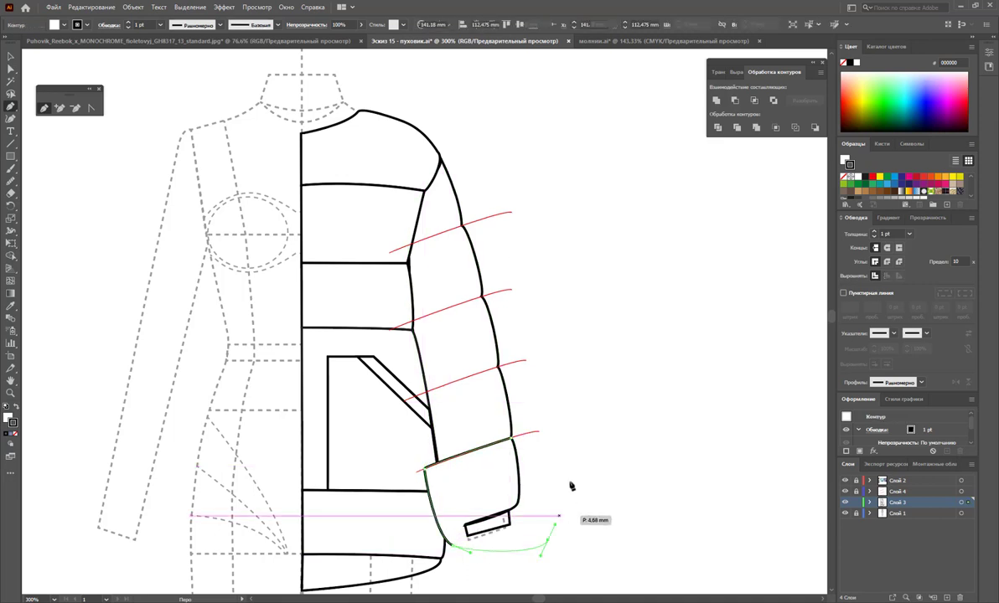
left_click(512, 439)
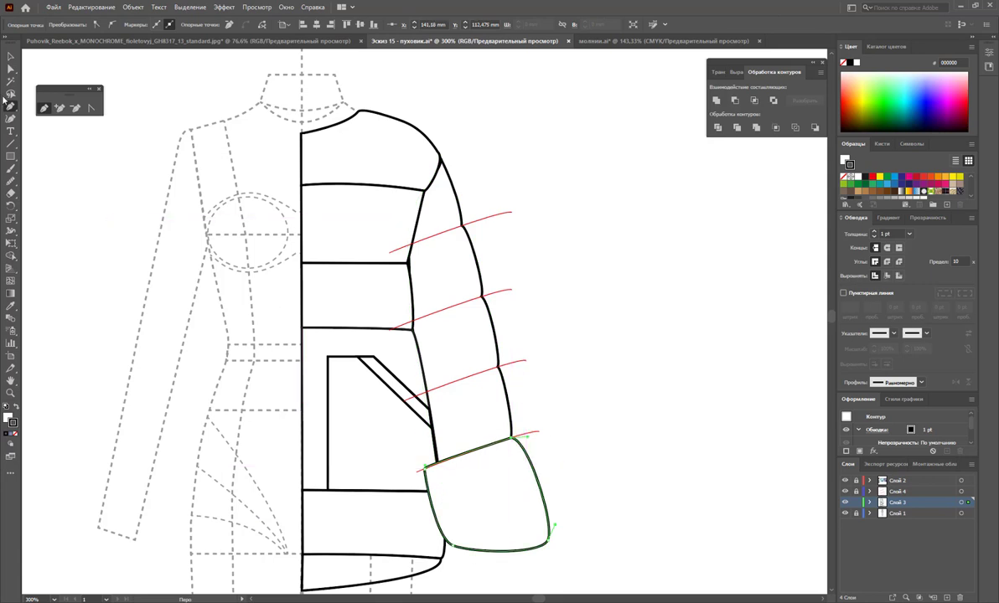
Divide the sleeve and cuff outline into separate pieces, dismissing the export windows that opened.
left_click(10, 57)
left_click(476, 404, "shift")
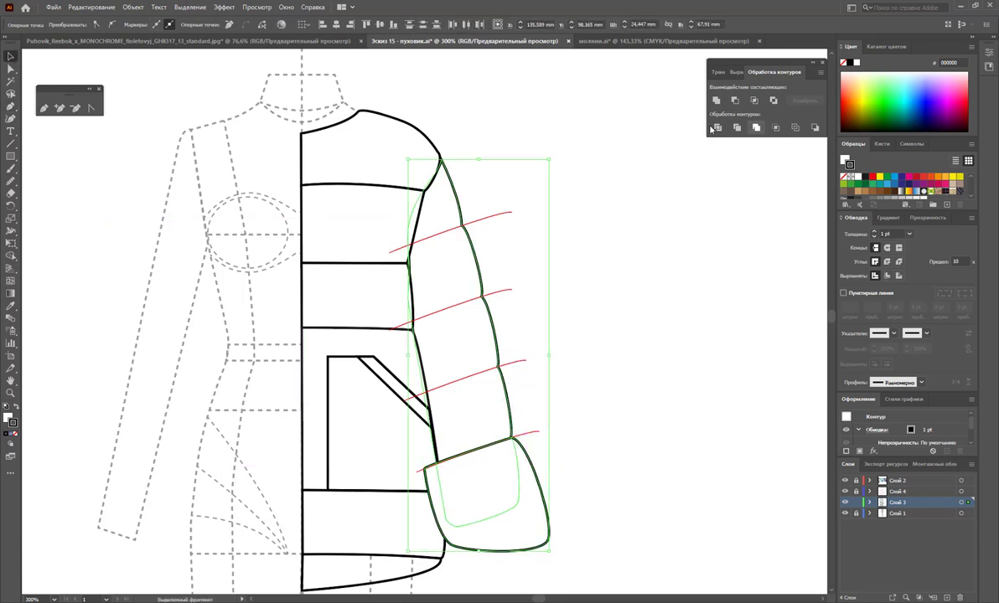
left_click(717, 127)
key("ctrl+alt+e")
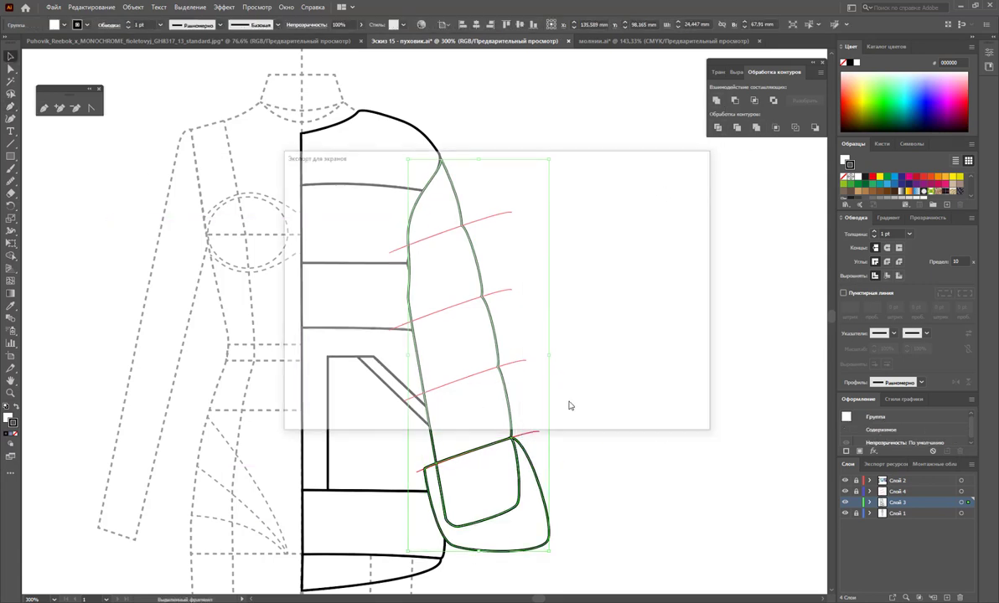
left_click(700, 415)
right_click(519, 469)
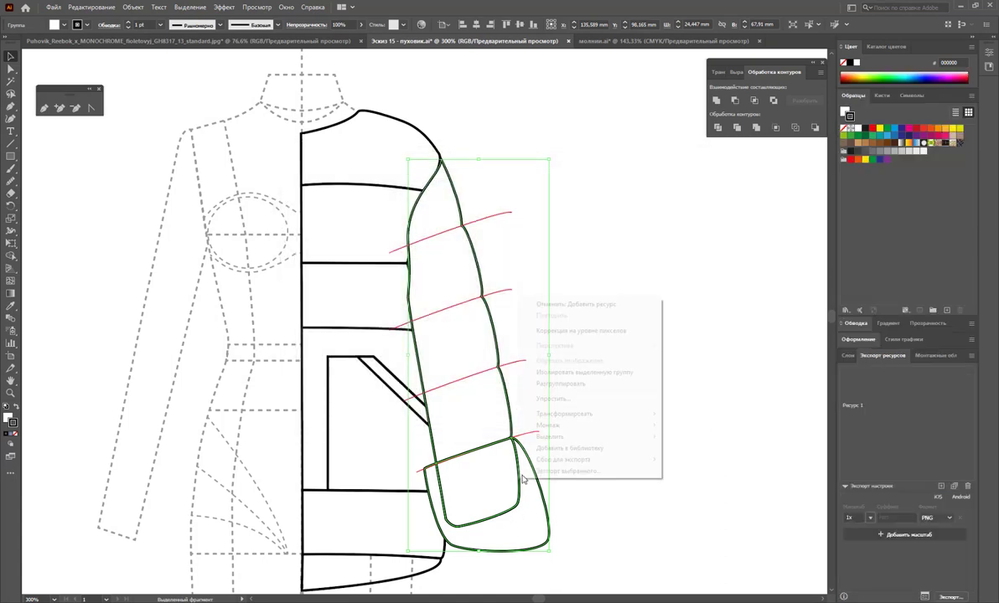
left_click(553, 459)
left_click(664, 418)
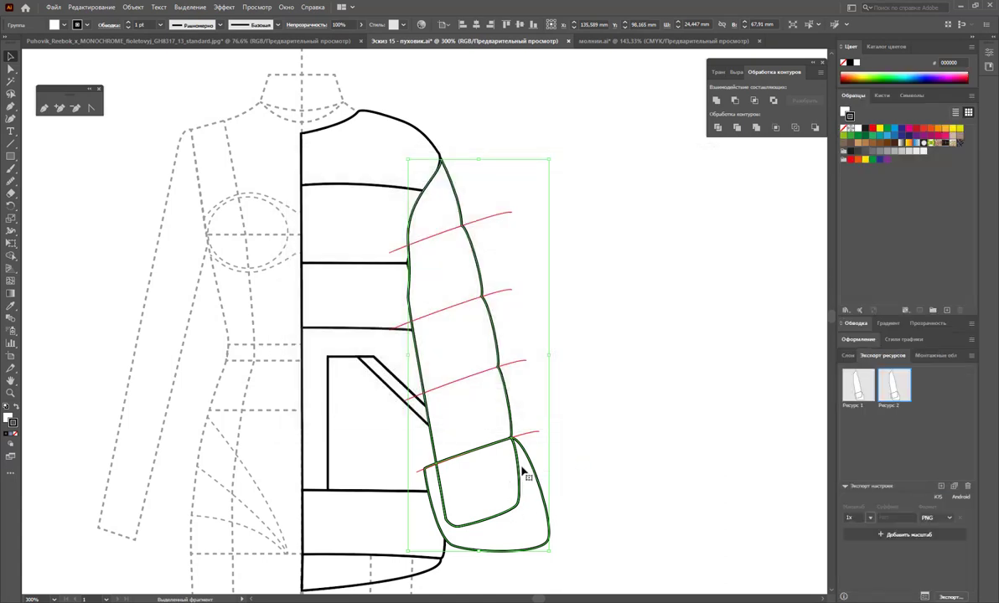
Ungroup the sleeve pieces and delete the large cuff piece.
right_click(521, 468)
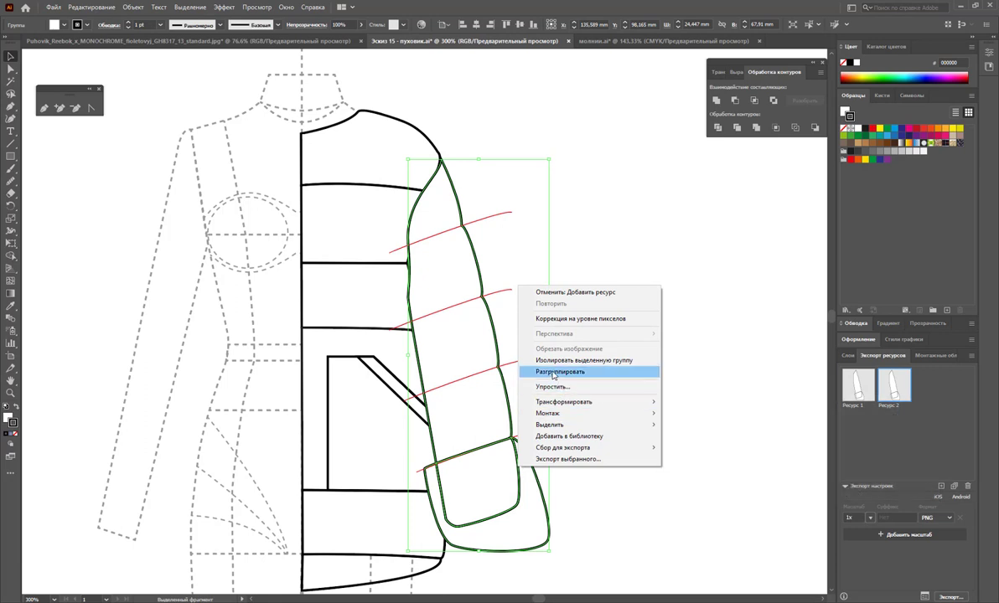
left_click(560, 371)
left_click(550, 518)
left_click(548, 506)
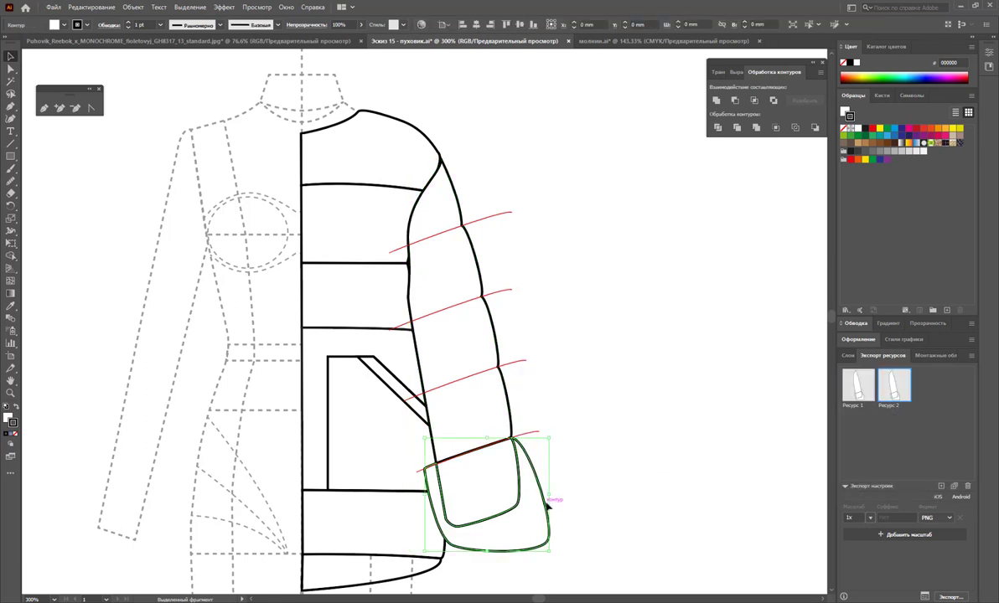
key("Delete")
left_click(506, 412)
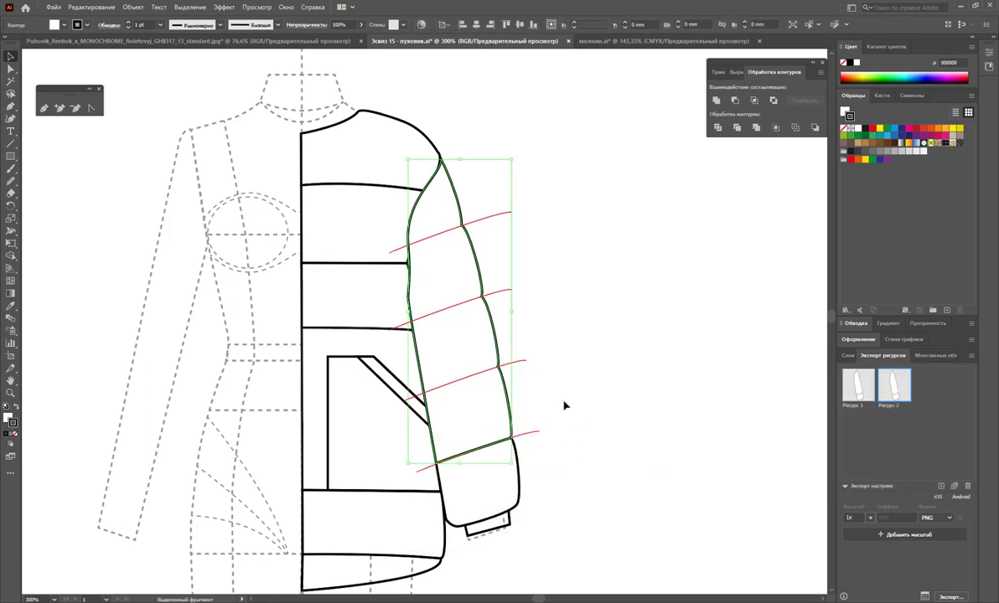
left_click(709, 188)
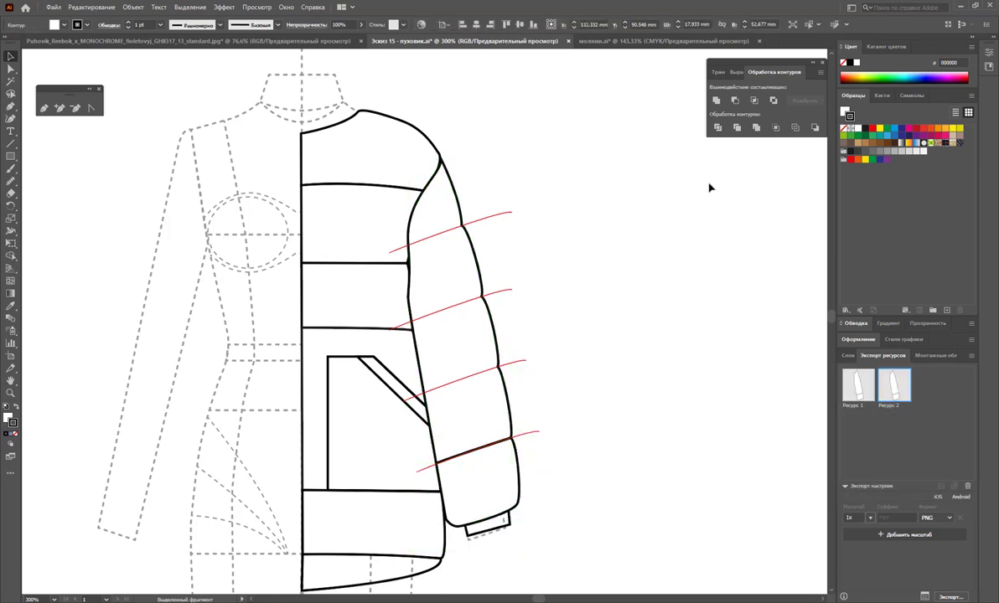
Cut the sleeve with a closed Pen shape via Divide, ungroup, and delete the protruding piece.
left_click(45, 109)
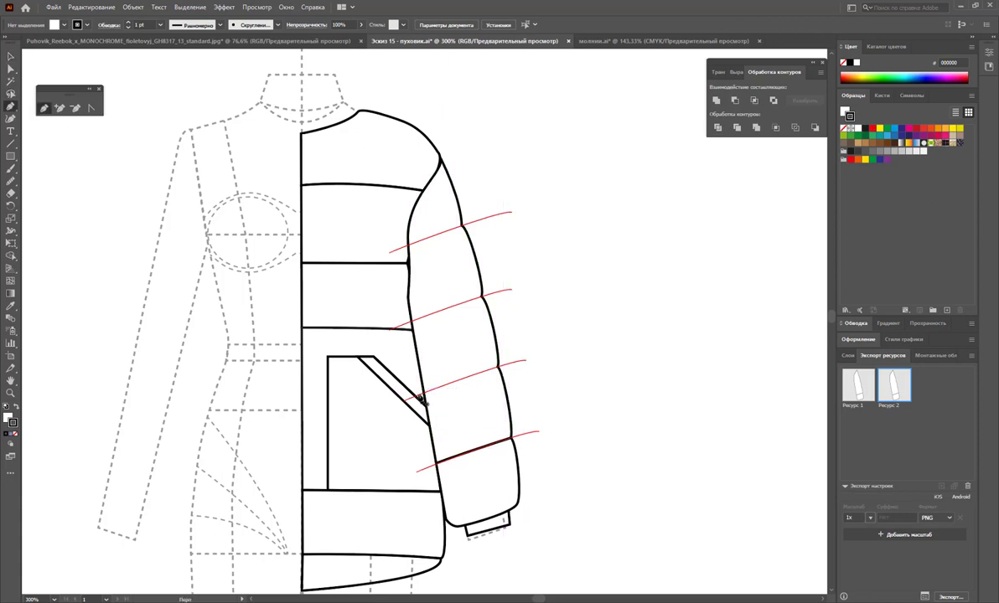
left_click(498, 367)
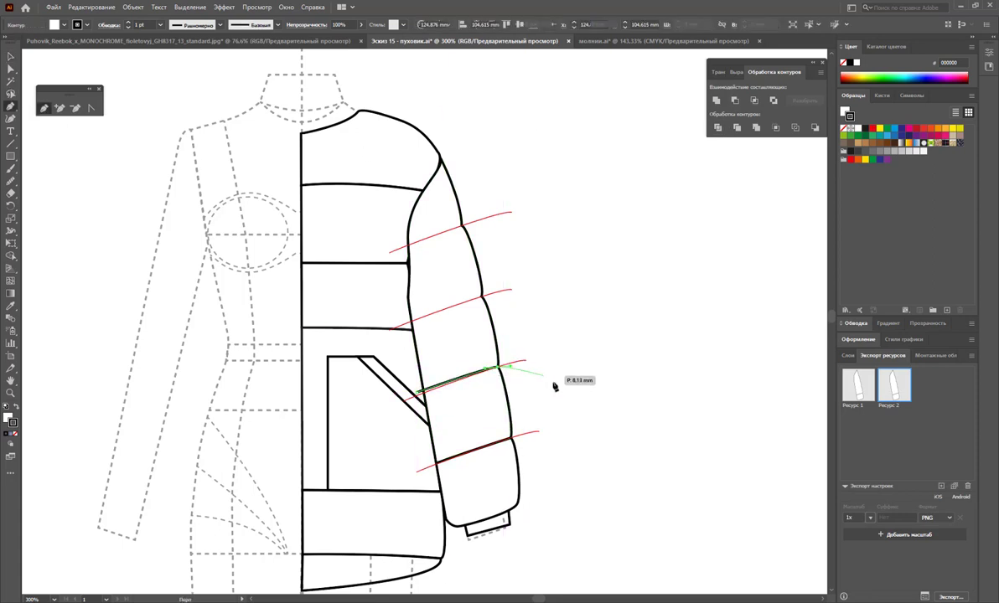
left_click(562, 391)
left_click(543, 452)
left_click(416, 503)
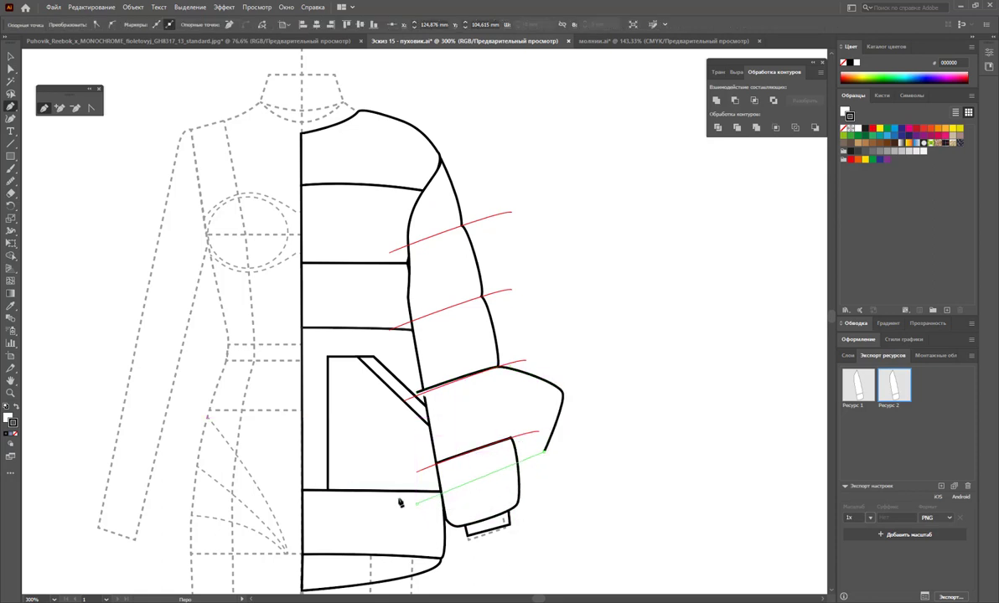
left_click(420, 395)
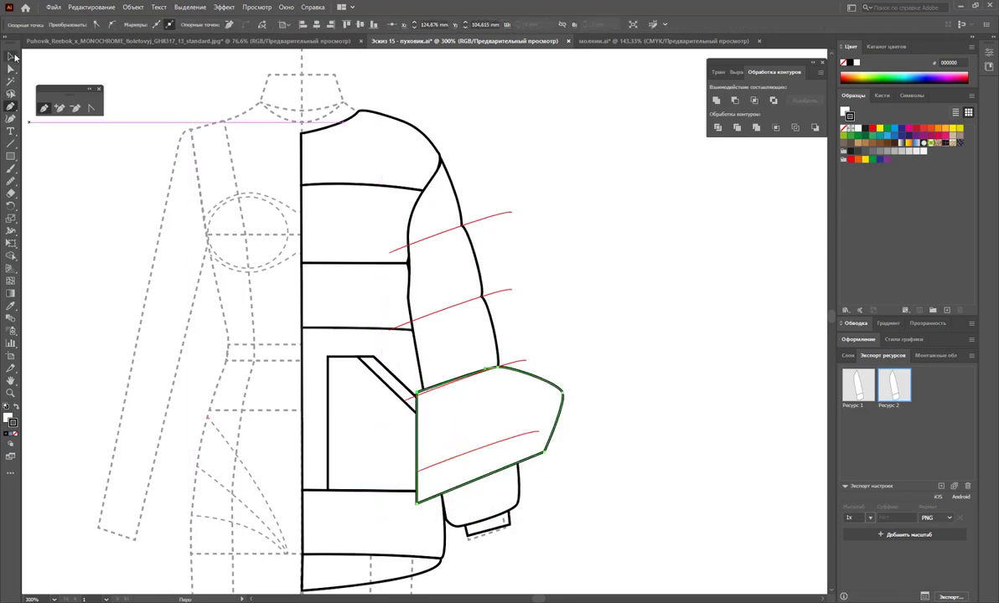
left_click(14, 57)
left_click(484, 331, "shift")
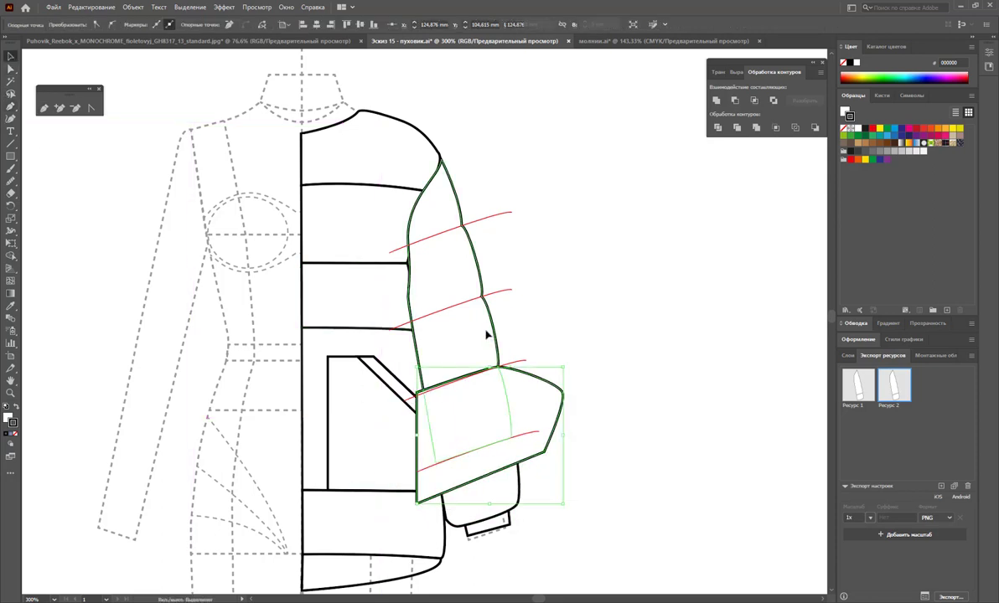
left_click(718, 129)
right_click(512, 328)
left_click(642, 408)
left_click(575, 389)
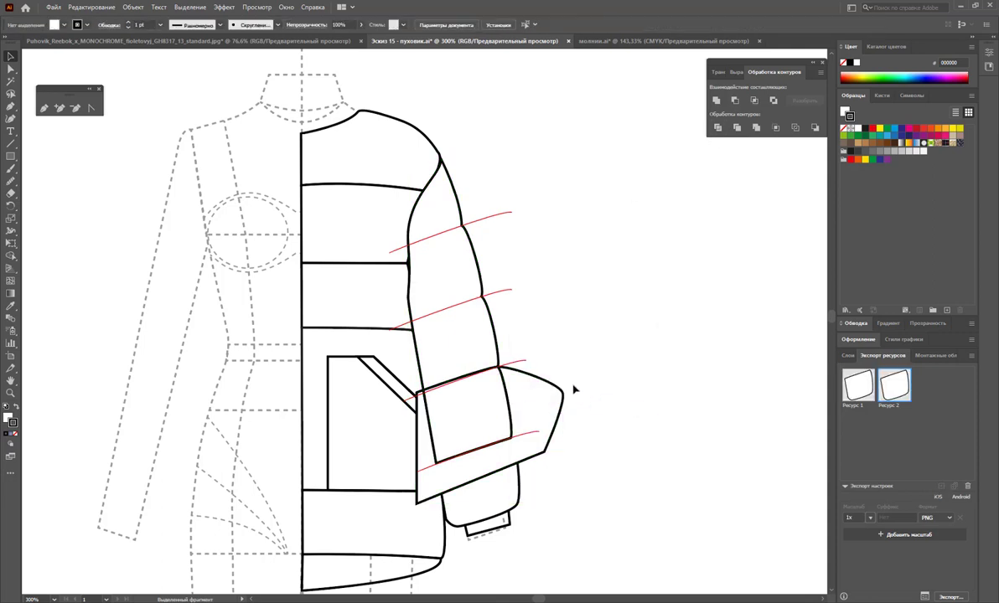
key("Delete")
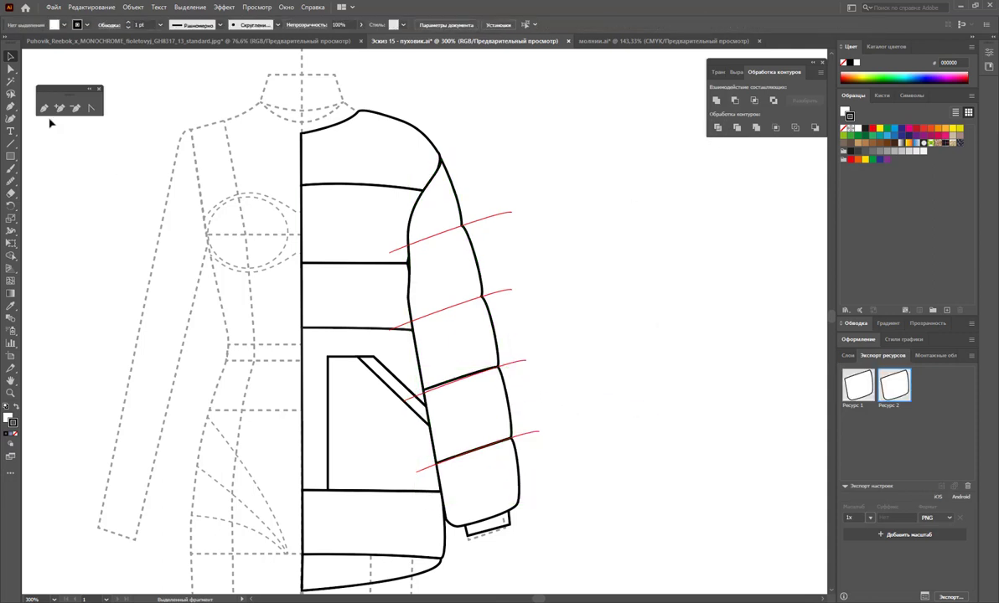
Make a second cut with another Pen shape, dividing and ungrouping the sleeve pieces.
left_click(44, 107)
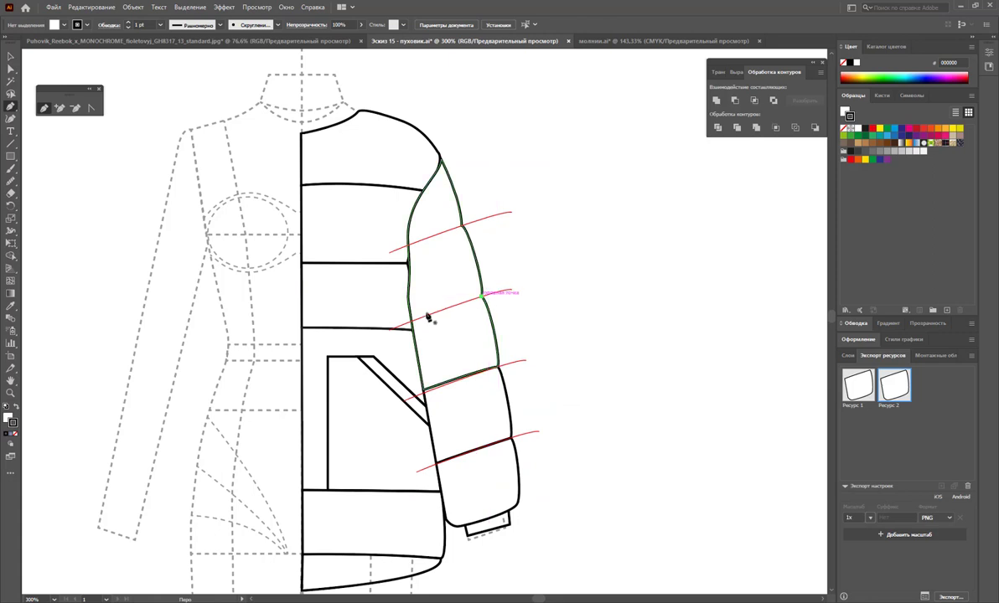
left_click_drag(393, 328, 383, 333)
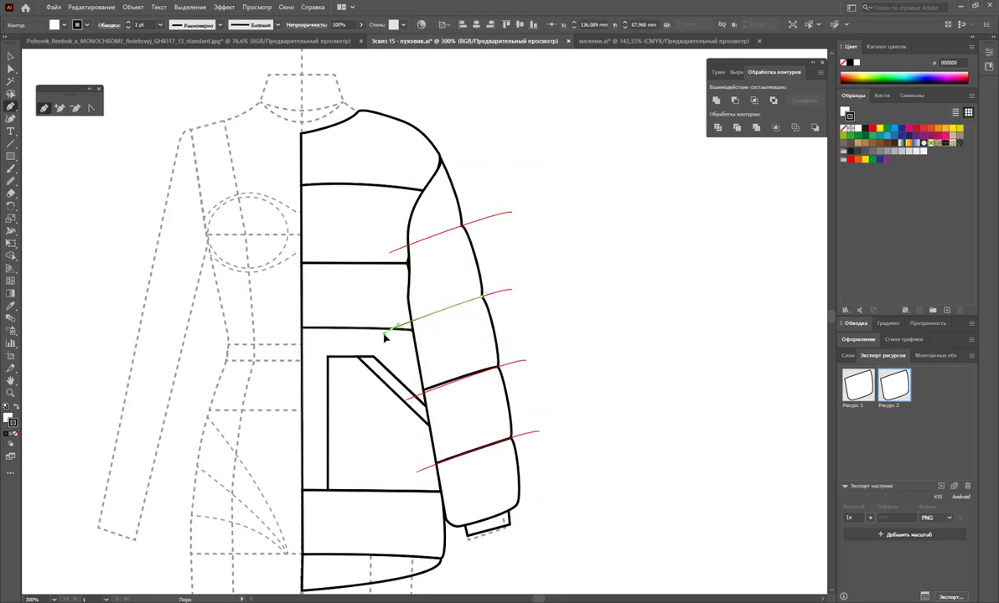
left_click(395, 414)
left_click(545, 398)
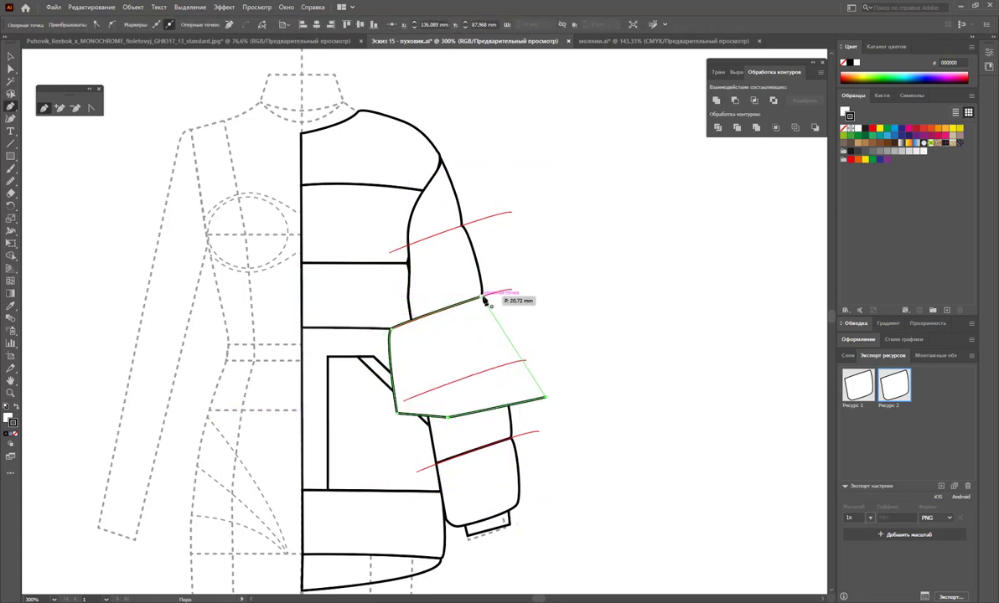
left_click_drag(483, 298, 469, 295)
left_click(9, 55)
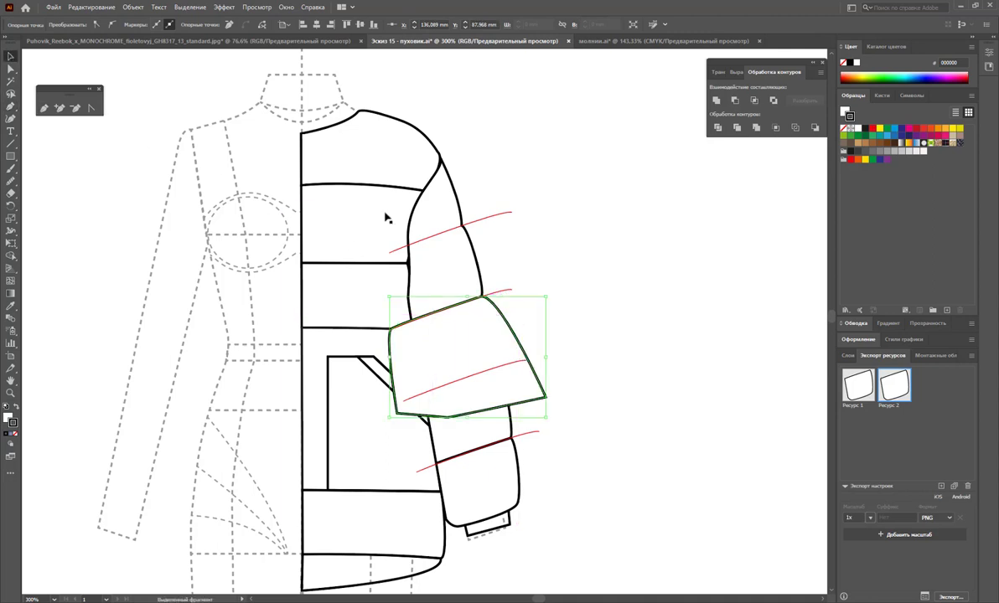
left_click(439, 265, "shift")
left_click(718, 128)
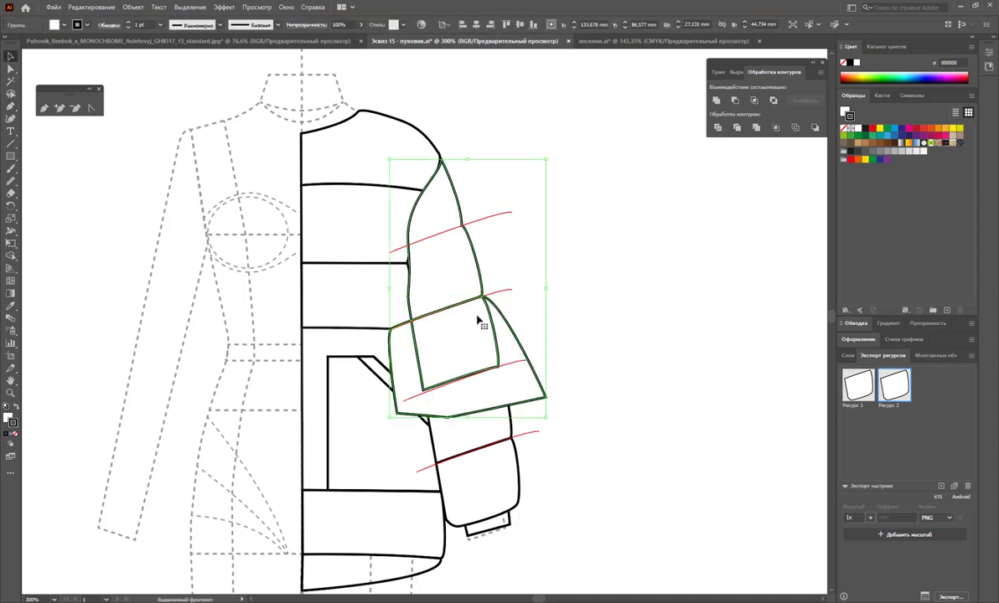
right_click(443, 316)
left_click(511, 373)
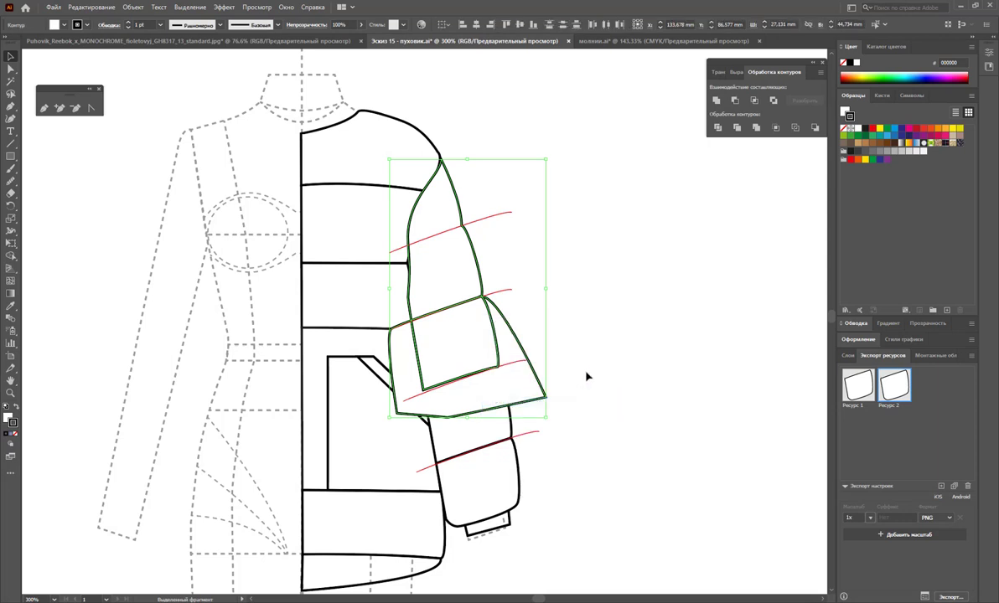
left_click_drag(578, 354, 548, 400)
Delete the leftover overhang and draw a closed cutting shape along the topmost red guide.
key("Delete")
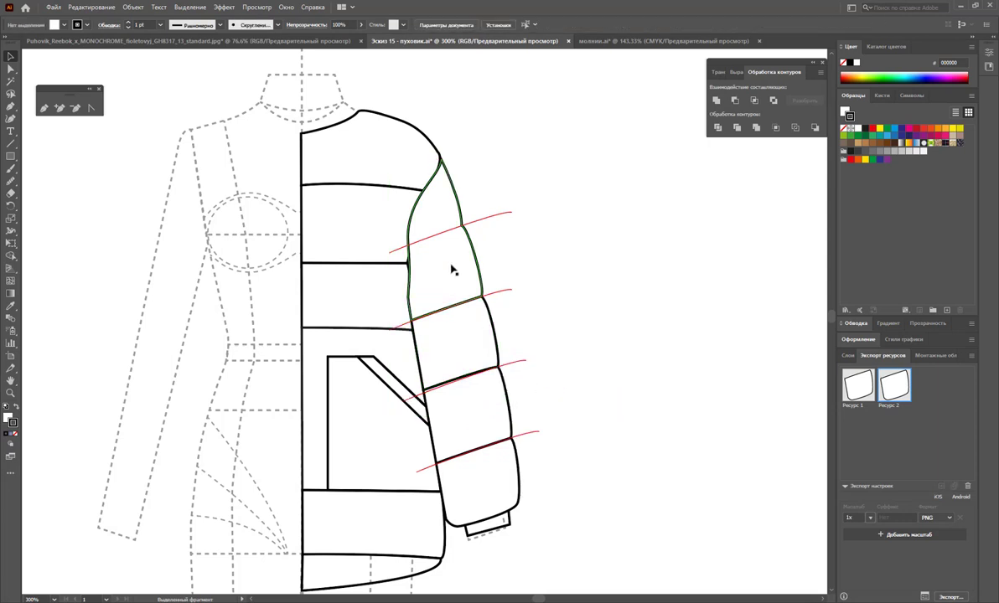
left_click(44, 107)
left_click(408, 244)
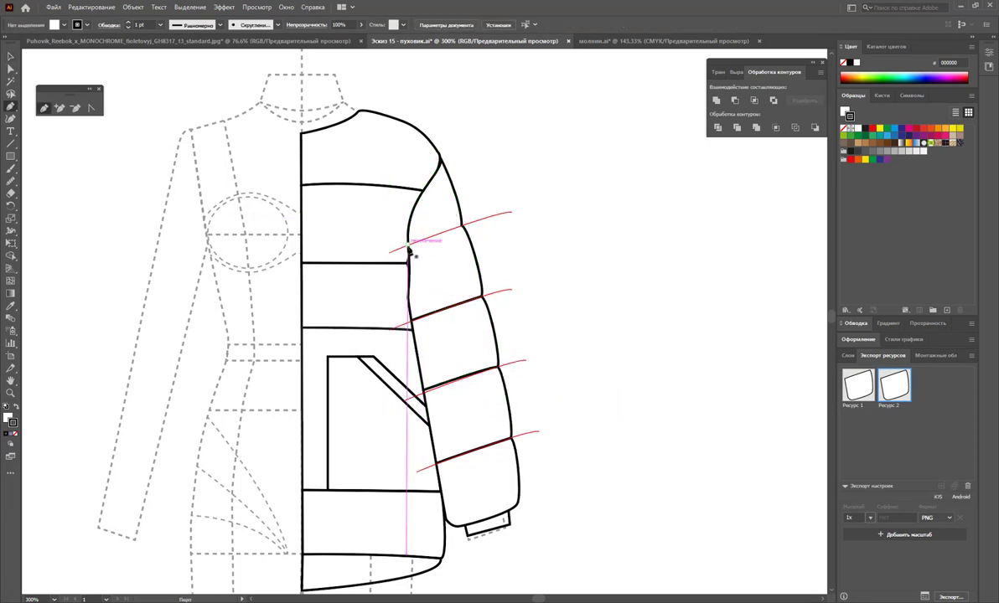
left_click(468, 223)
left_click(518, 240)
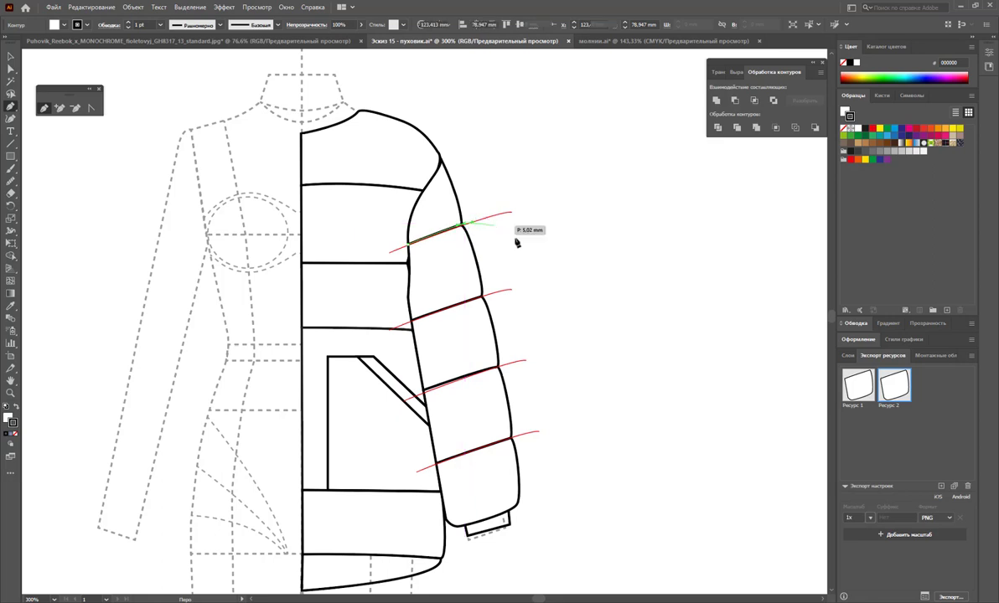
left_click(553, 291)
left_click(484, 337)
left_click(380, 350)
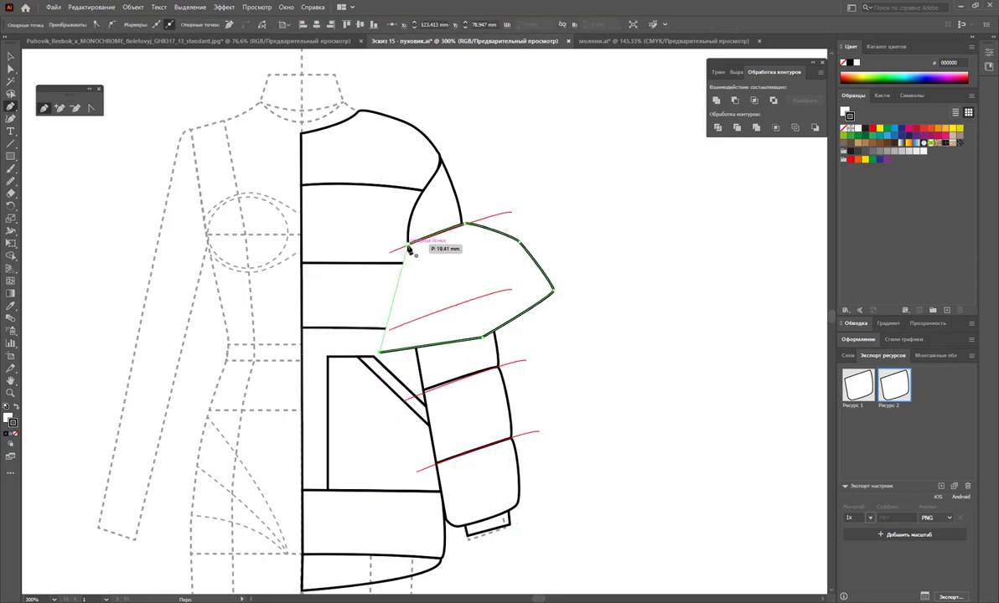
Divide the sleeve with the cutting shape, ungroup, and delete the leftover overhanging piece.
left_click(409, 244)
left_click(11, 57)
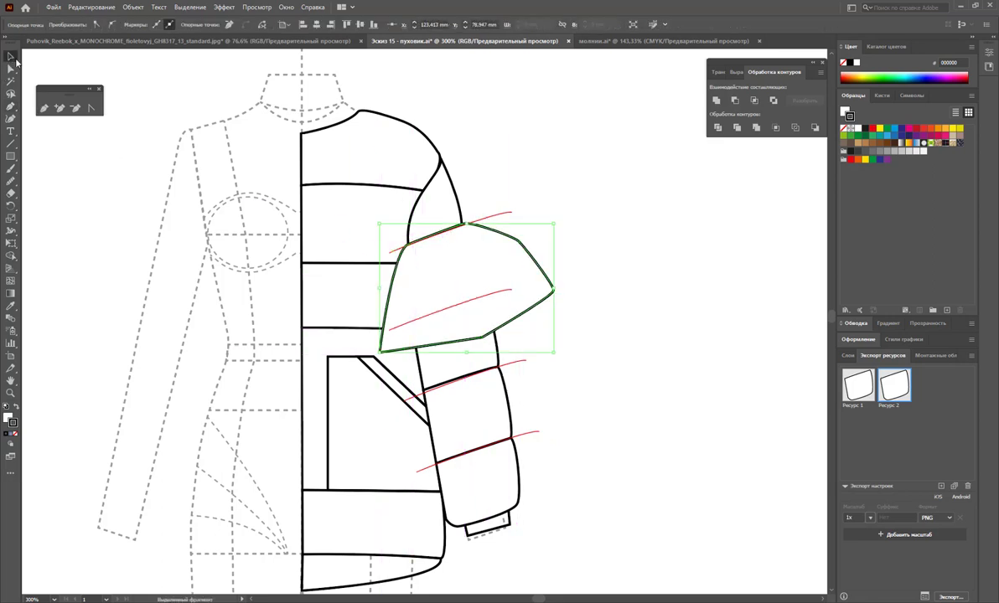
left_click(505, 208)
left_click(467, 266)
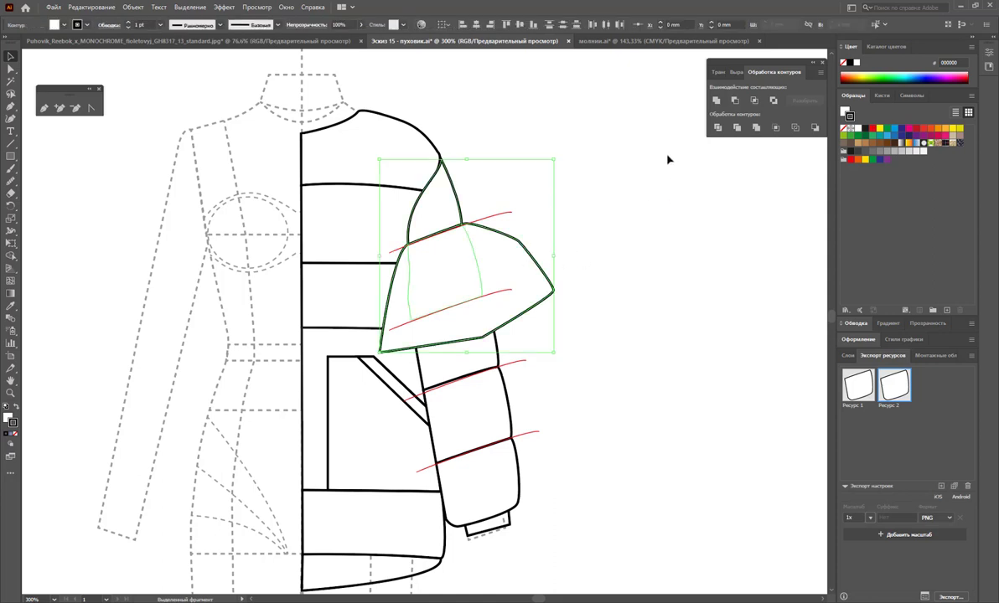
left_click(717, 128)
right_click(501, 243)
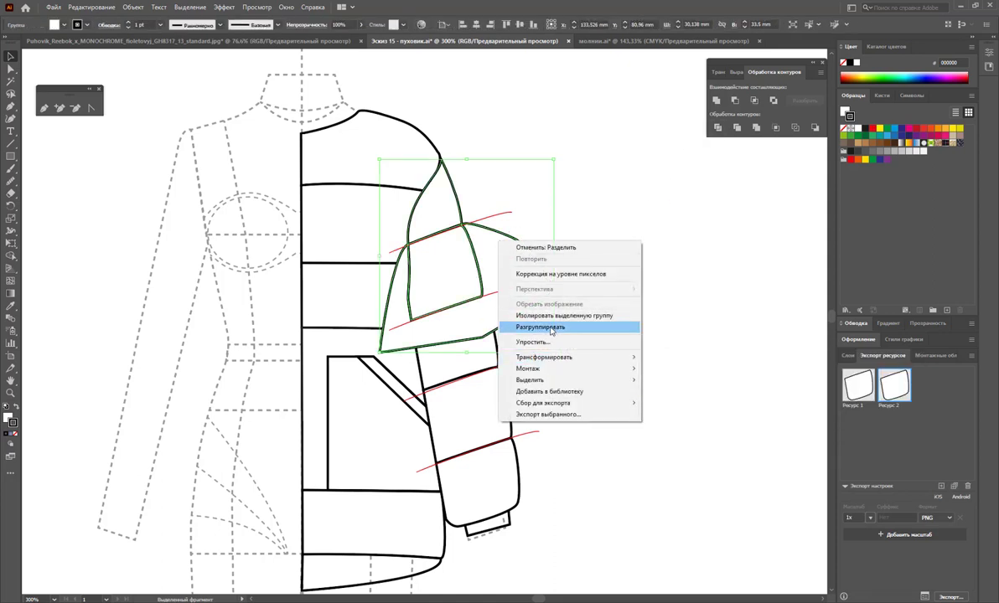
left_click(540, 327)
left_click(541, 293)
key("Delete")
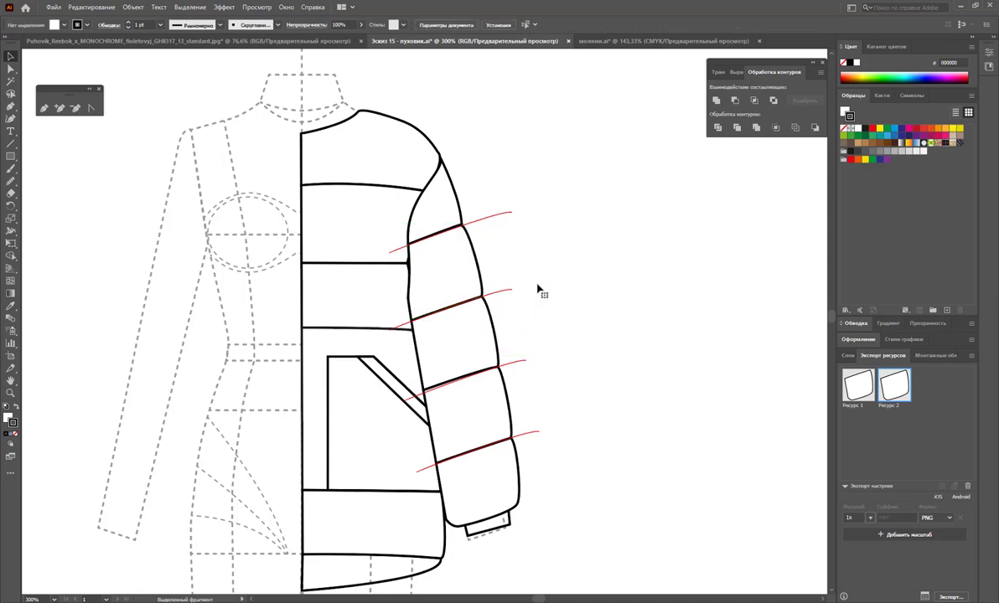
Lock layer Слой 3 and delete the Слой 4 guide-line layer.
left_click(847, 356)
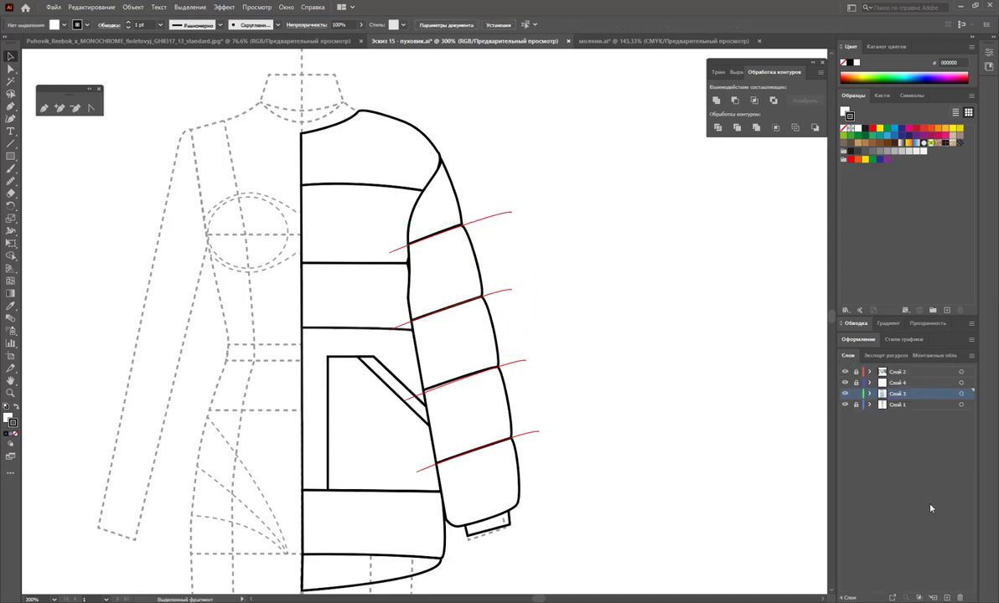
left_click(856, 394)
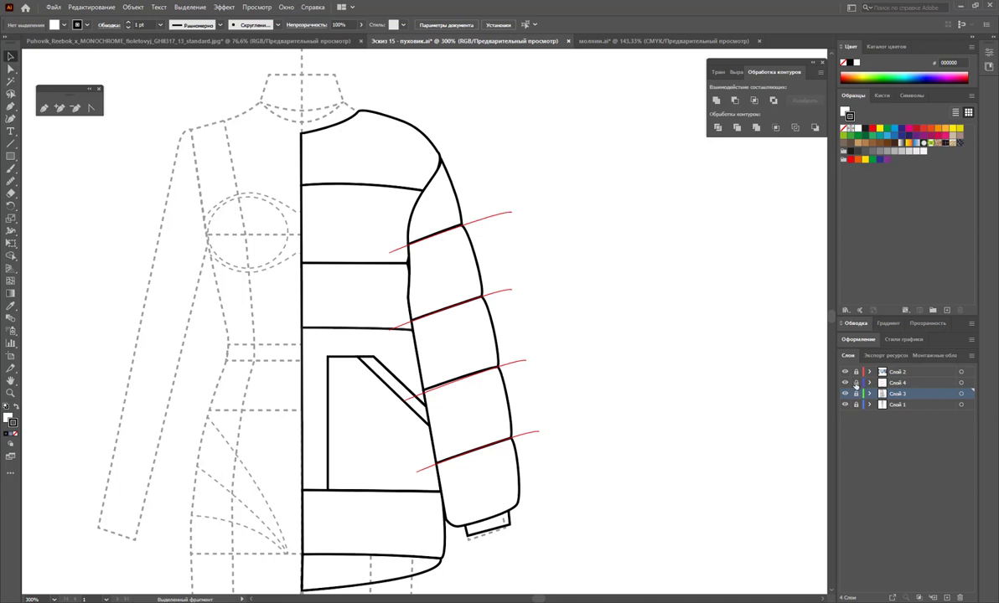
left_click(905, 384)
left_click(961, 598)
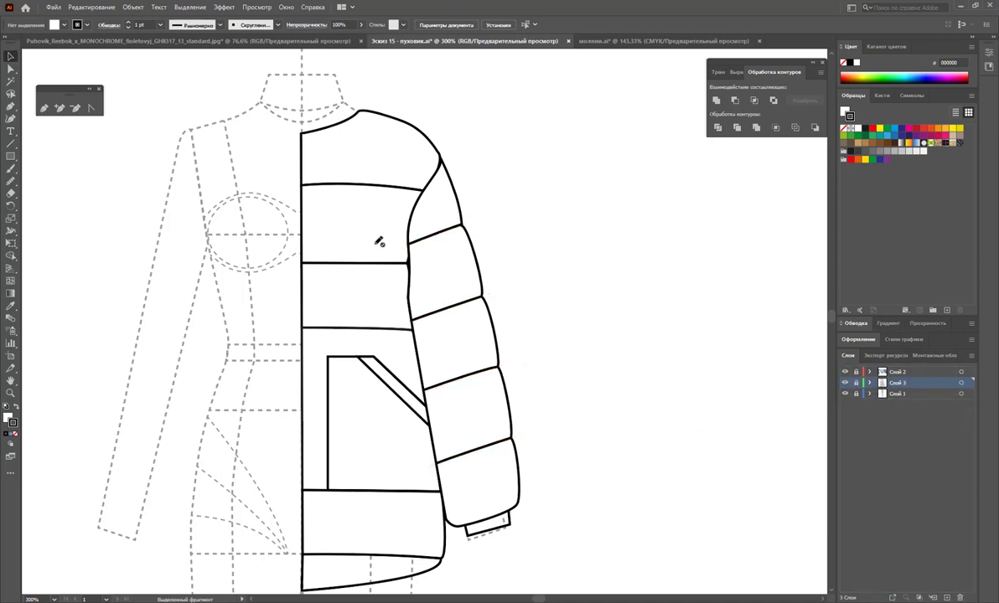
Send all the sleeve pieces to the back, behind the jacket body.
left_click_drag(541, 554, 424, 186)
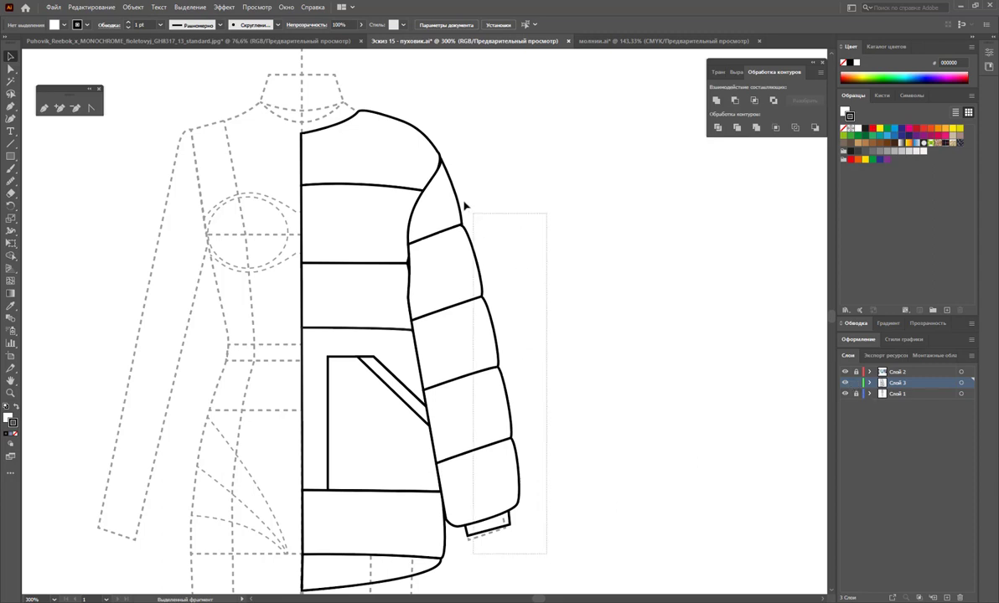
right_click(474, 253)
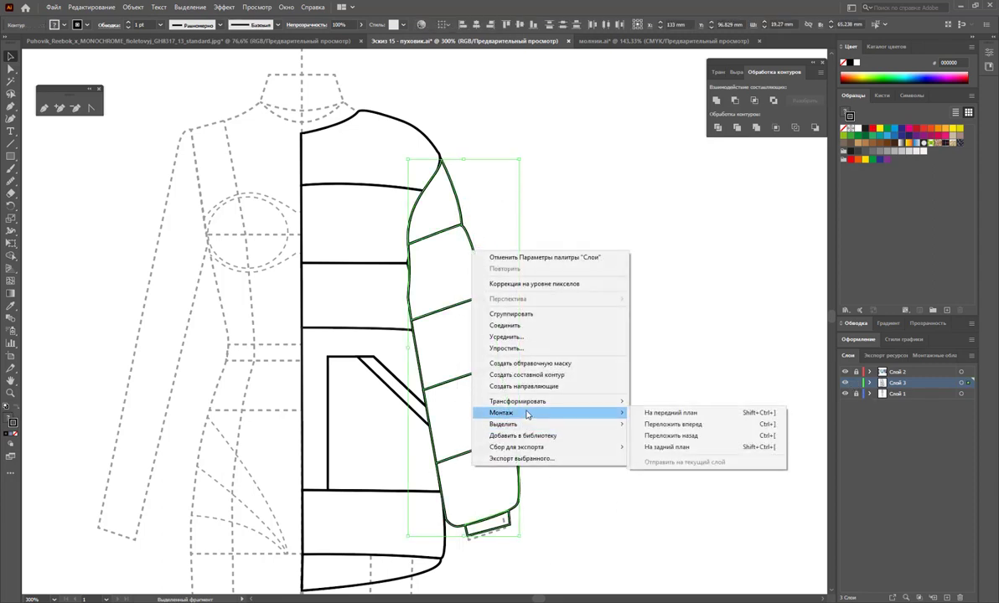
left_click(658, 445)
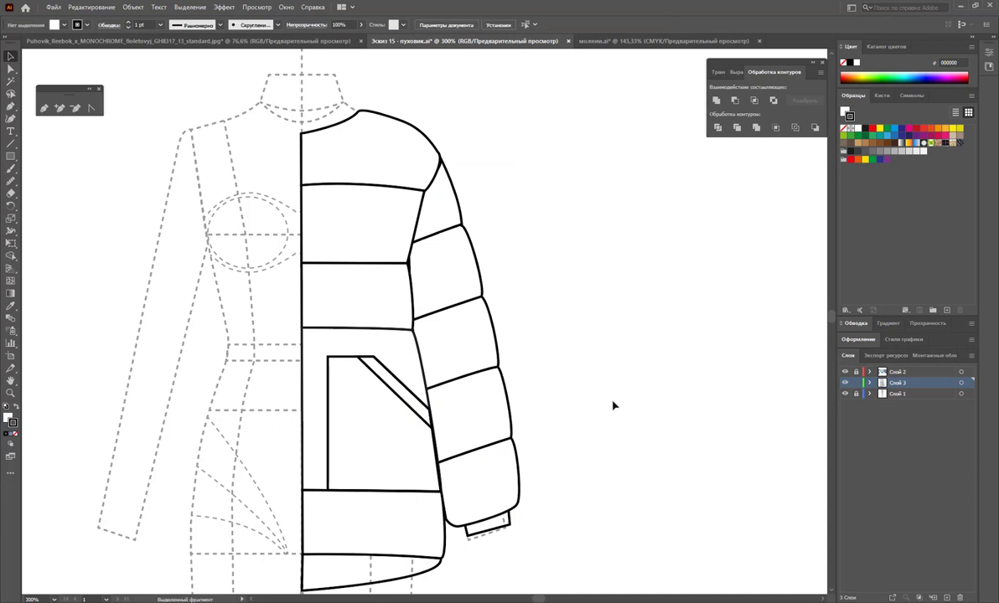
scroll(613, 405, "down", 1)
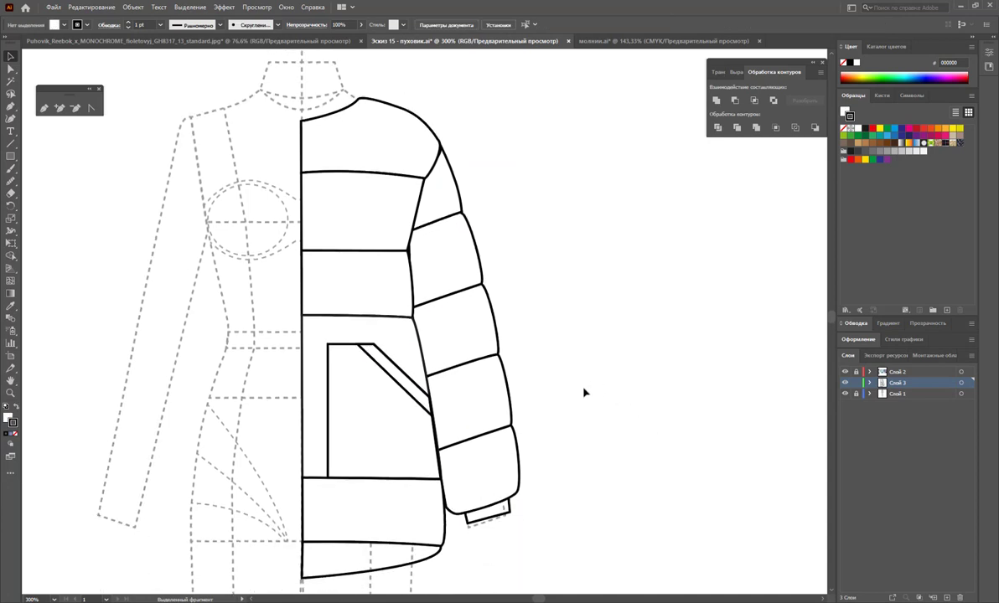
Draw a closed, curved hem shape across the jacket's bottom edge.
scroll(586, 388, "down", 5)
left_click(44, 107)
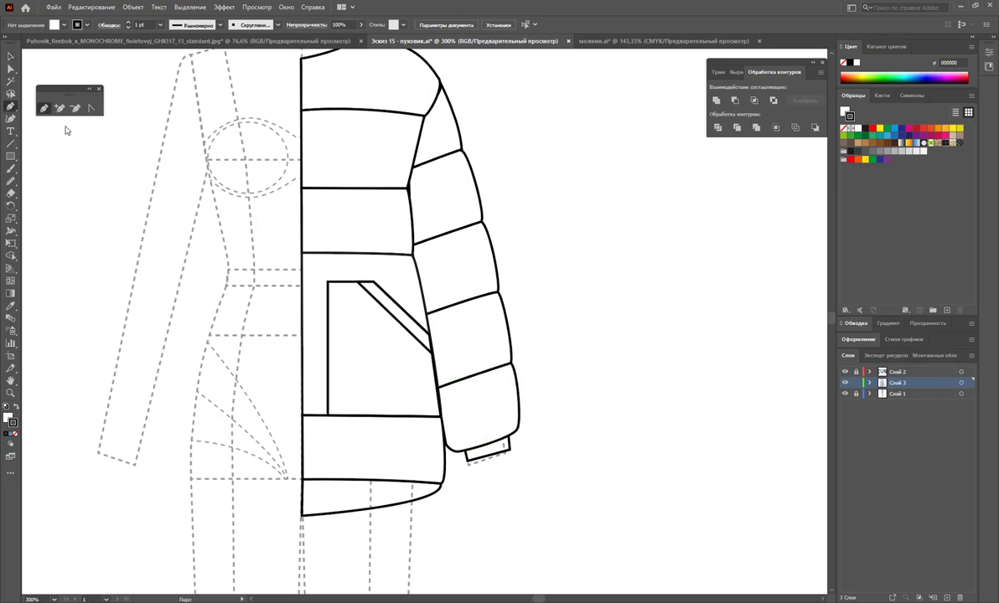
left_click(303, 513)
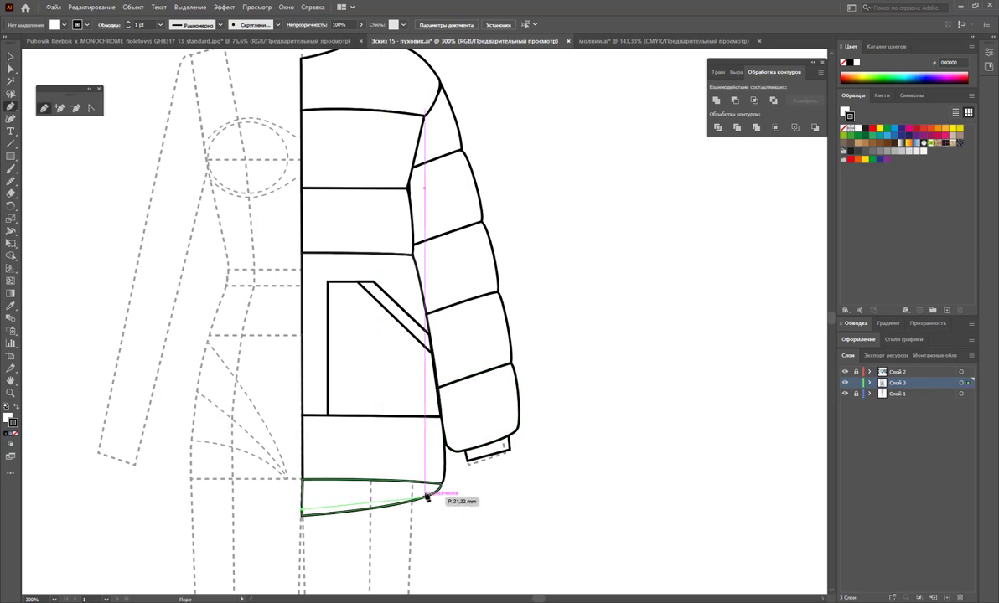
left_click_drag(435, 487, 449, 472)
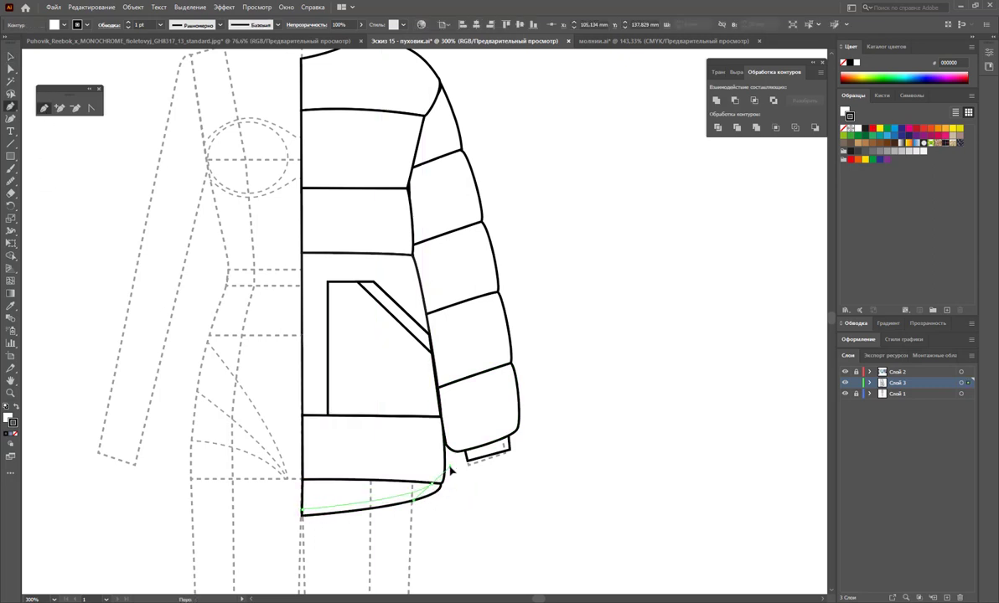
left_click(486, 509)
left_click(344, 555)
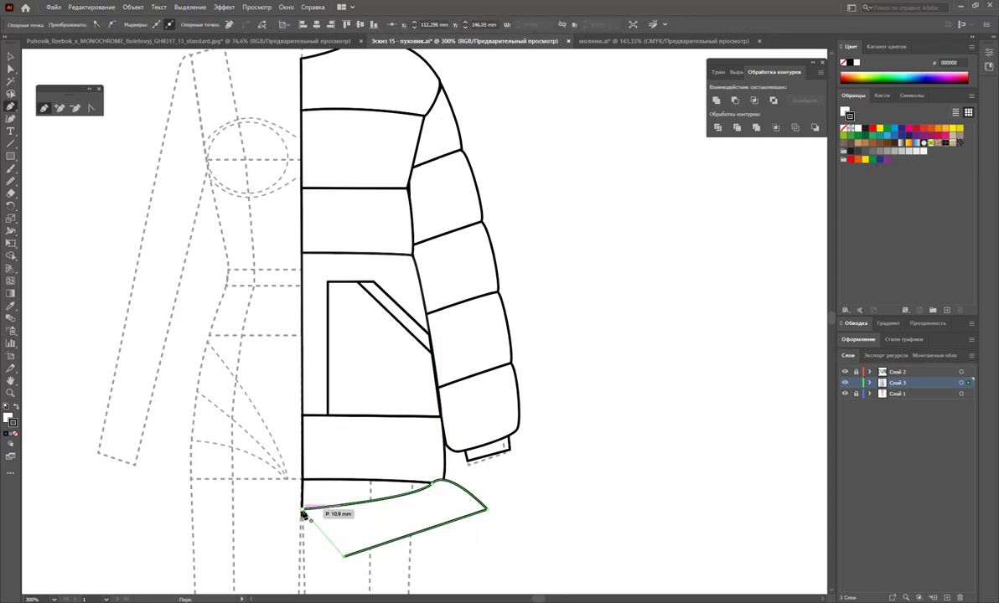
left_click_drag(303, 512, 322, 472)
Divide the hem shape against the body, ungroup, and delete the unwanted lower piece.
left_click(10, 56)
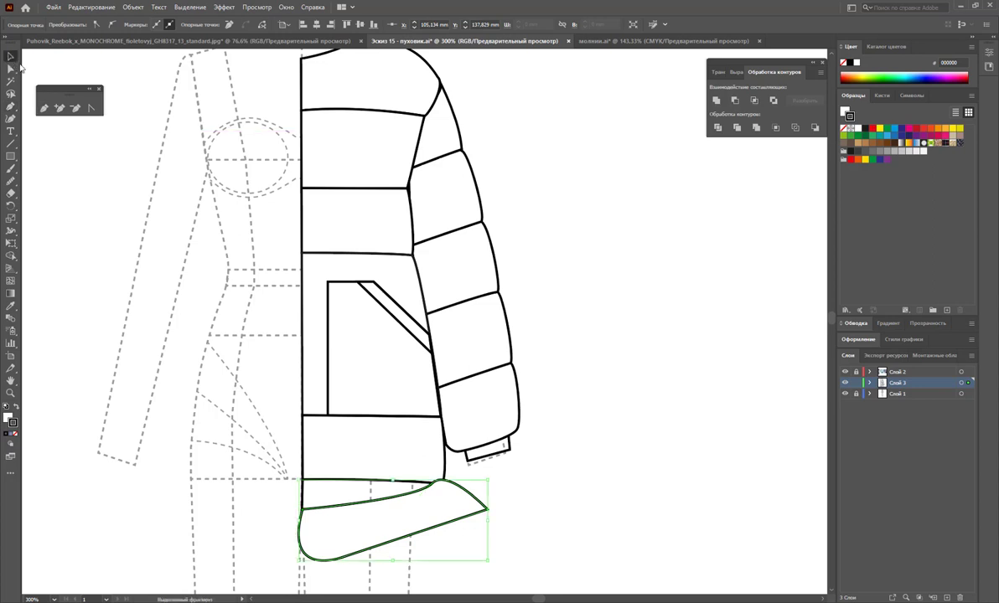
left_click(368, 490)
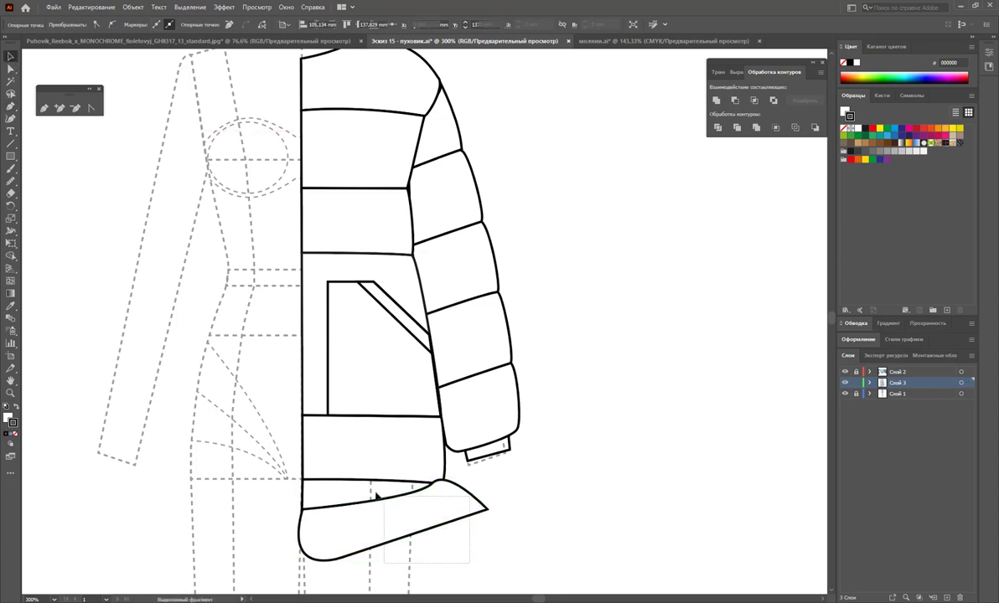
left_click(717, 127)
right_click(438, 485)
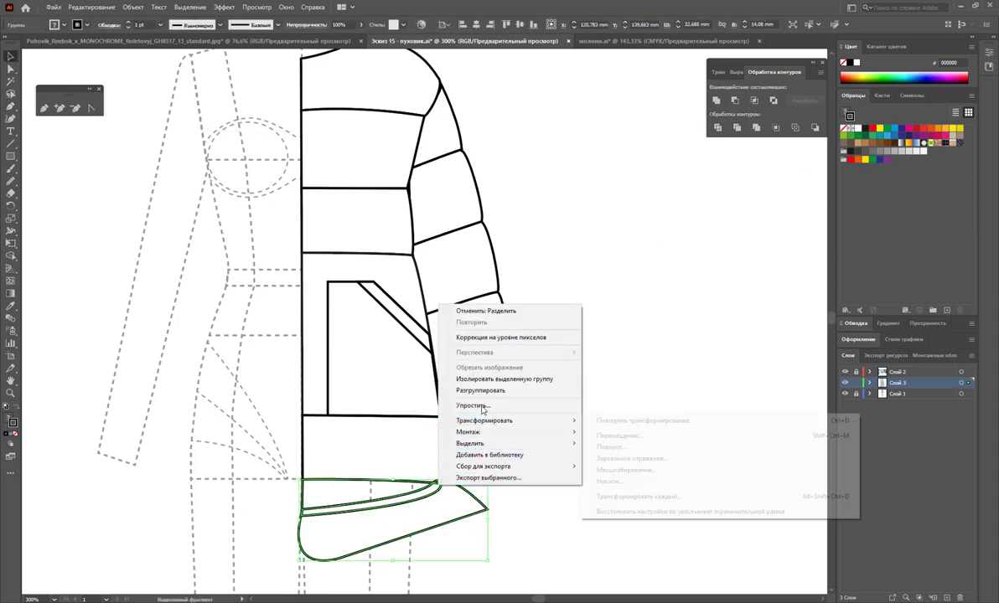
left_click(481, 392)
left_click(552, 508)
left_click_drag(455, 530, 463, 528)
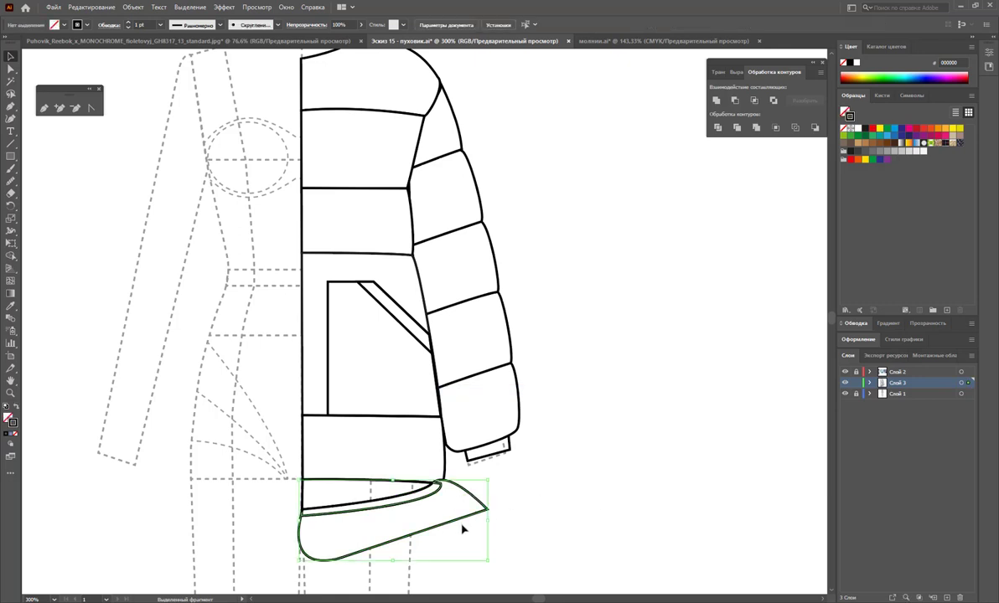
key("Delete")
Send the remaining hem band behind the jacket body.
left_click(352, 498)
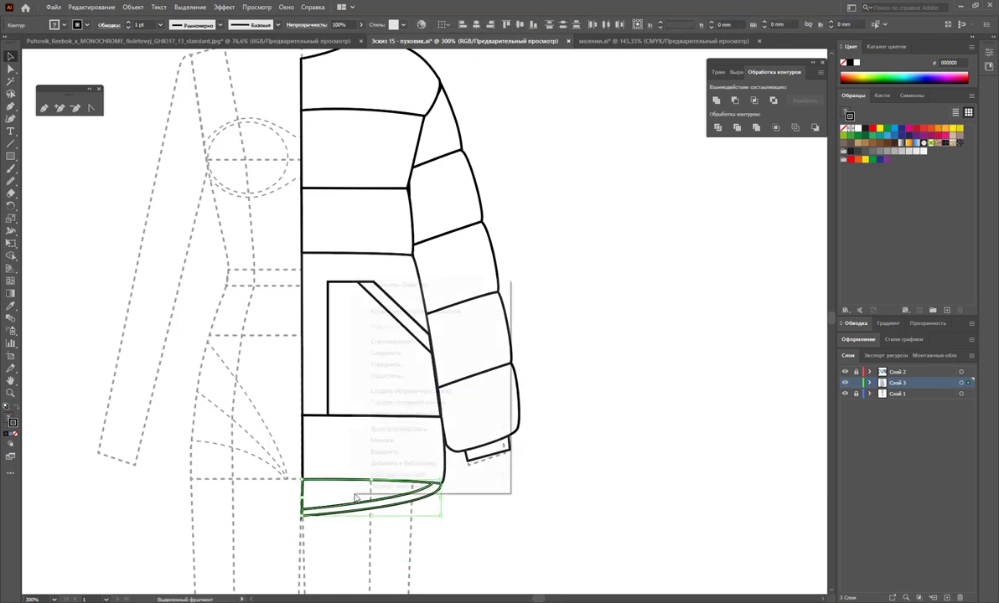
right_click(356, 496)
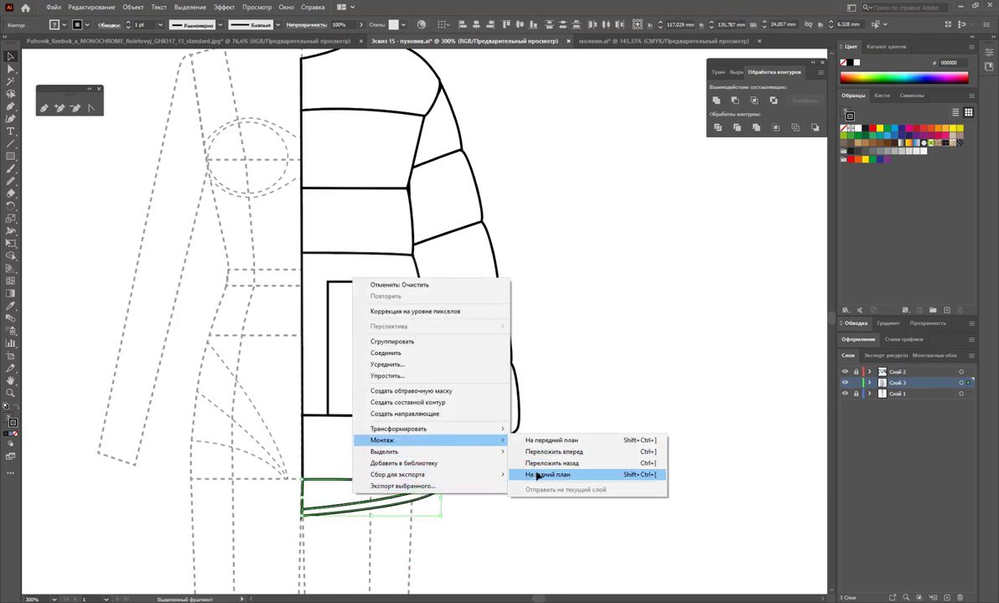
left_click(547, 474)
left_click(595, 478)
scroll(595, 479, "up", 1)
scroll(595, 478, "down", 1)
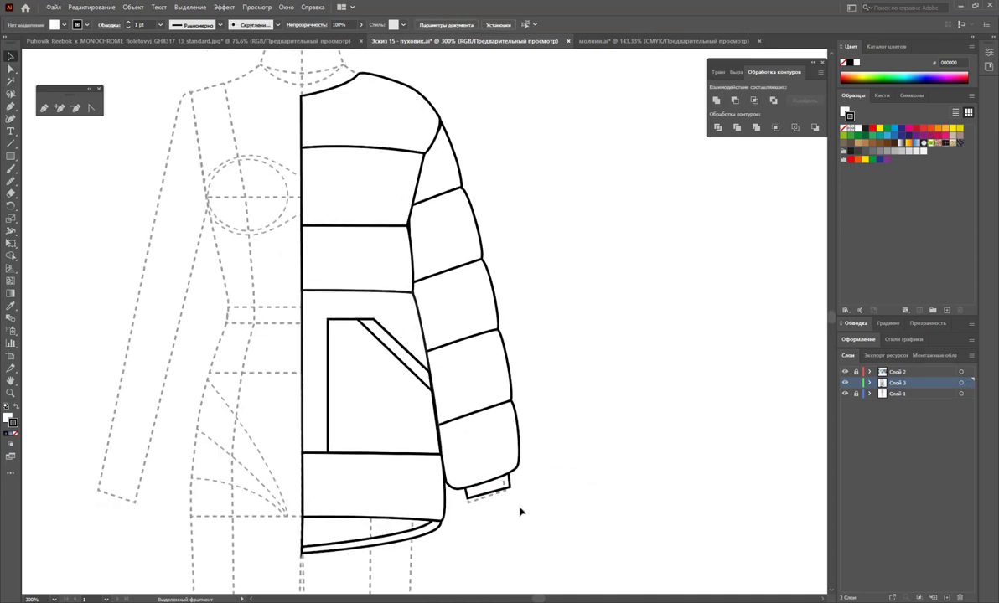
key("z")
left_click(394, 450, "alt")
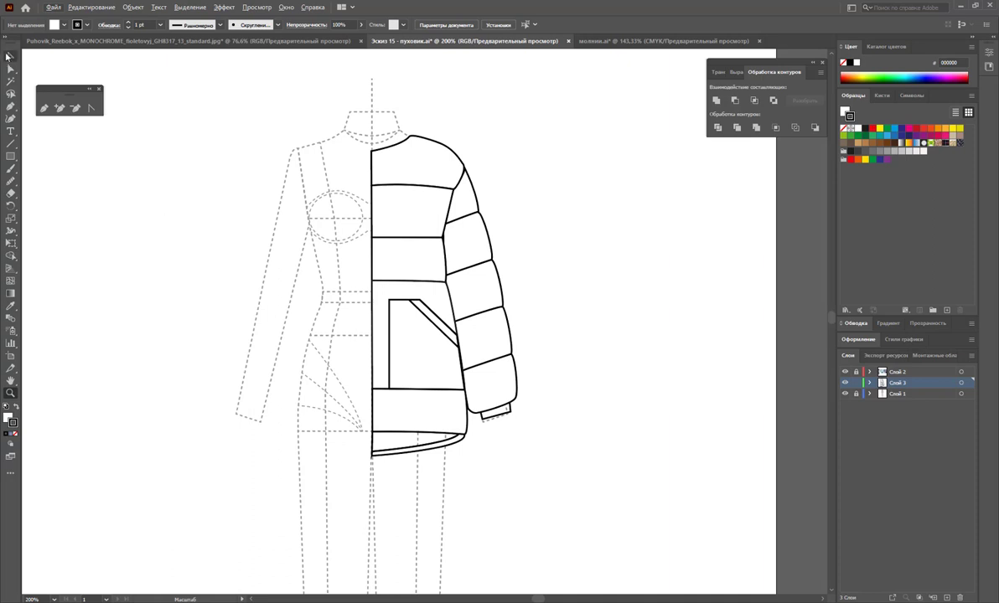
left_click(10, 56)
left_click_drag(261, 103, 585, 465)
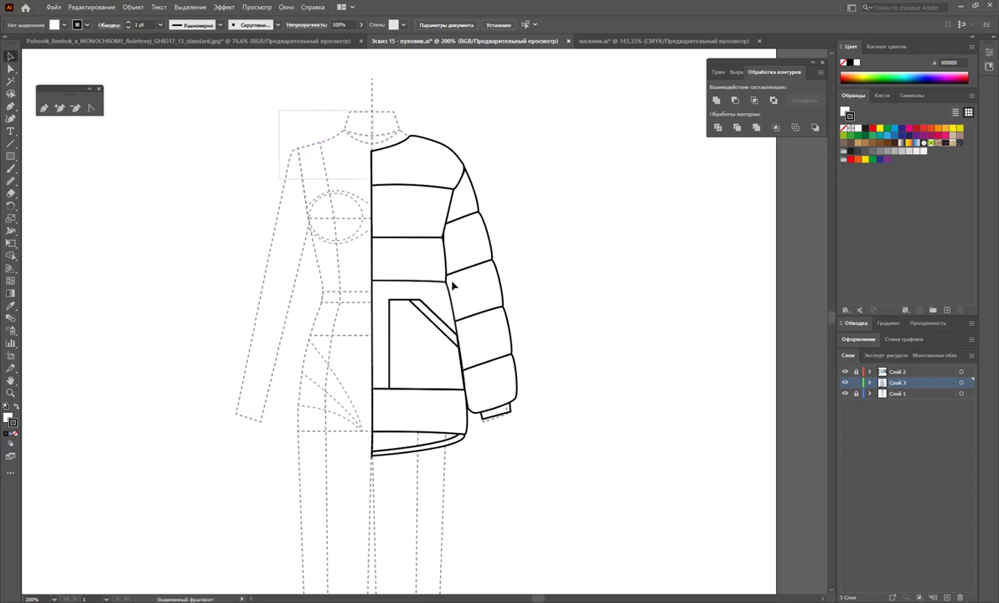
left_click(585, 466)
left_click(502, 383)
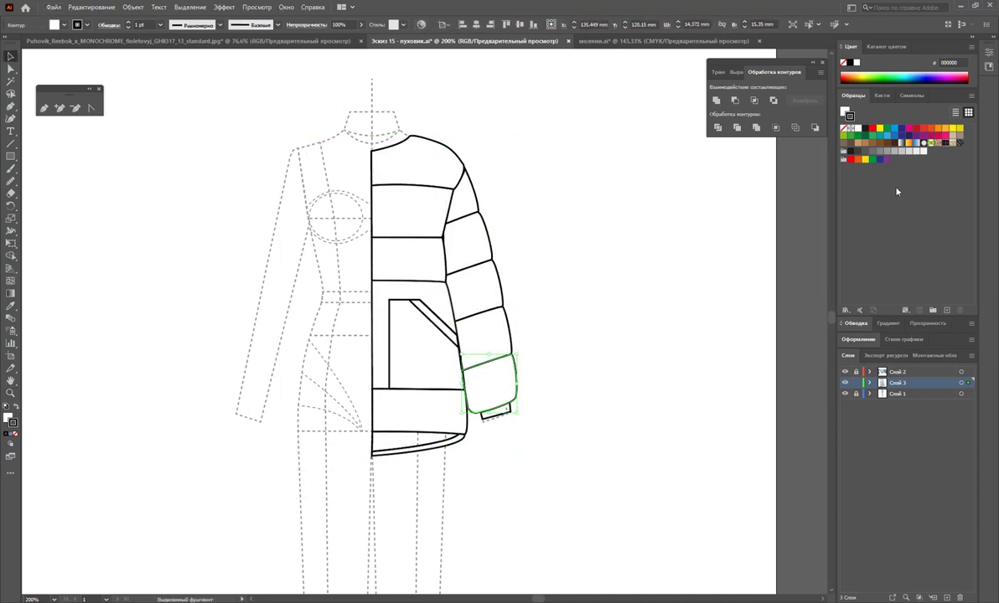
left_click(706, 270)
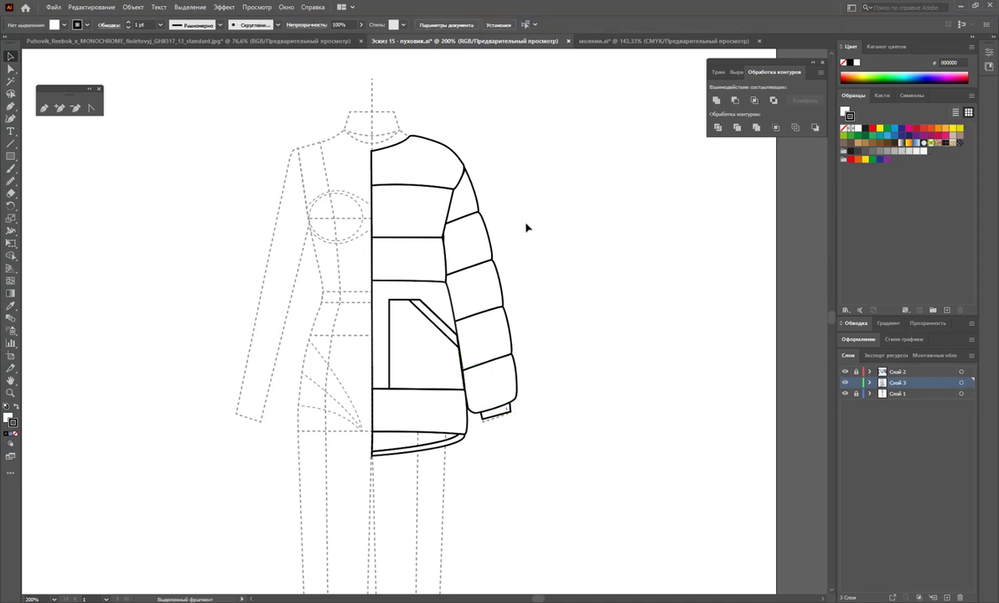
left_click(456, 161)
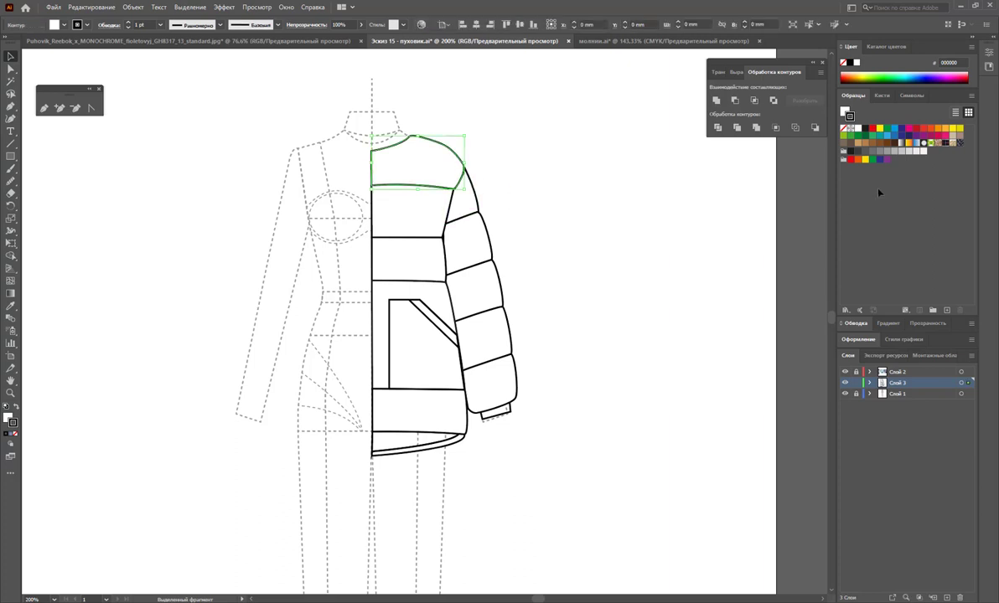
Fill the shoulder yoke with a white-to-grey gradient and give it a black outline.
left_click(902, 144)
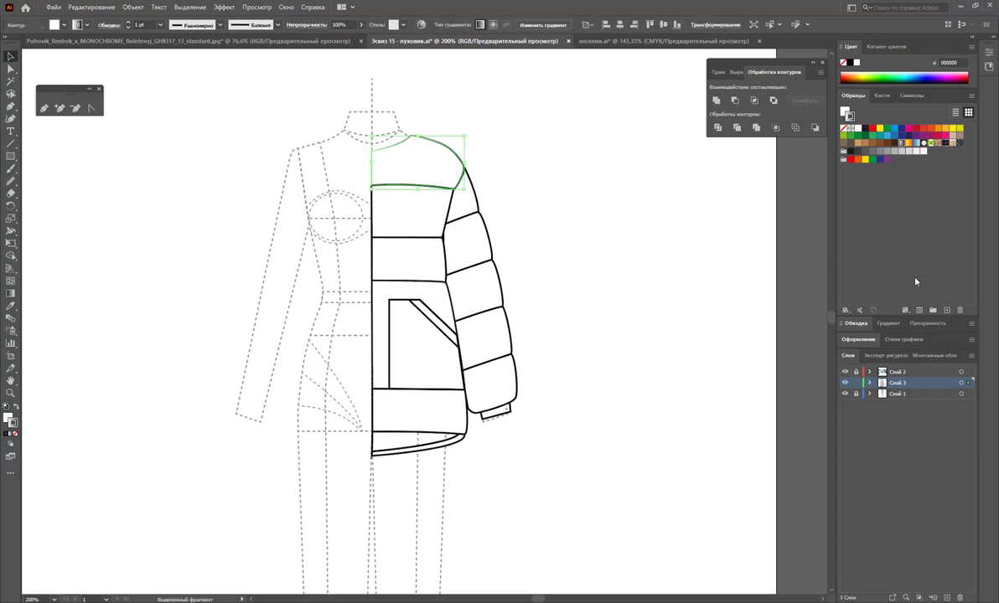
left_click(888, 323)
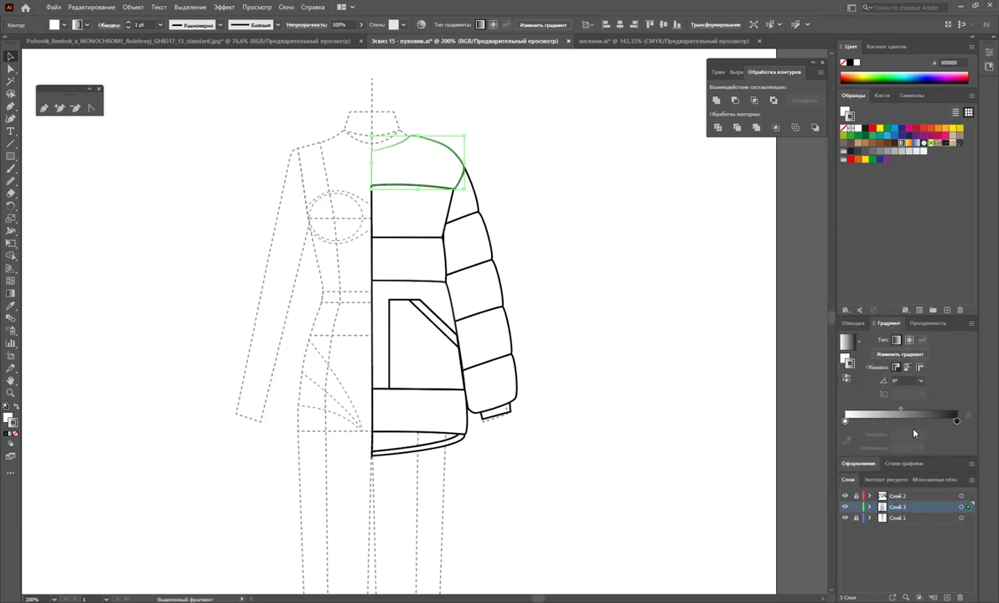
left_click(885, 422)
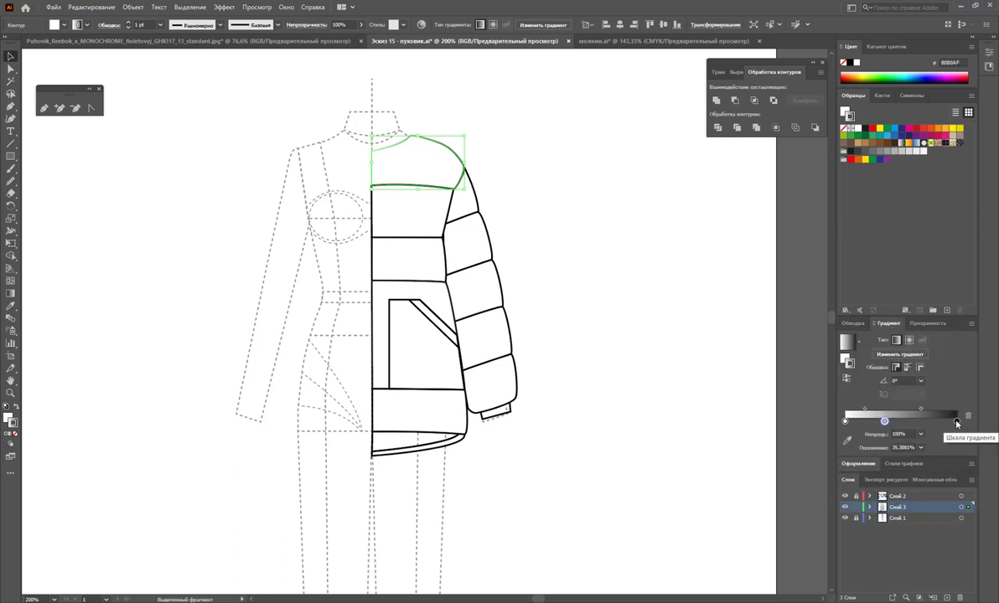
left_click_drag(956, 420, 939, 472)
left_click(15, 407)
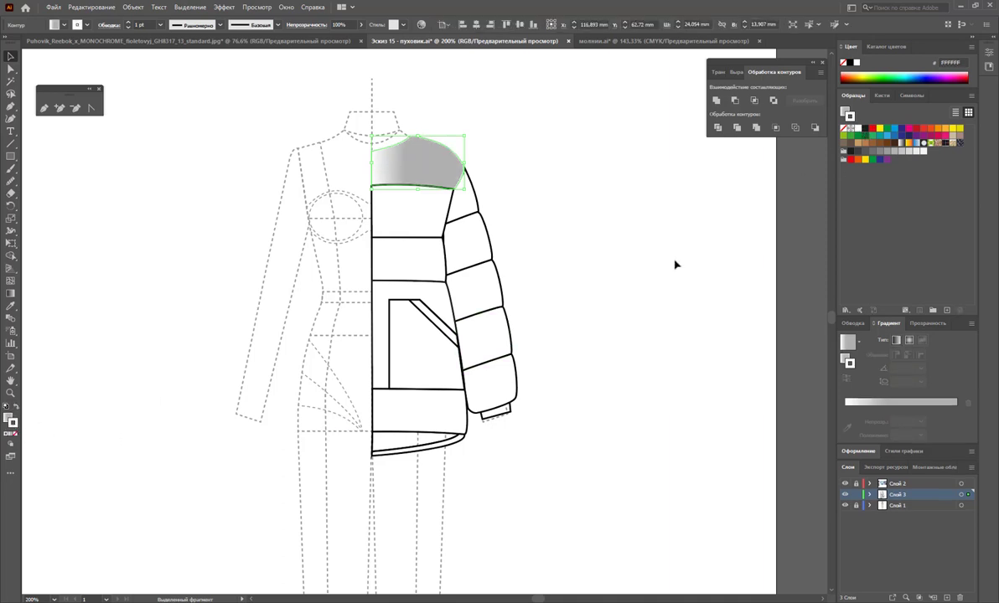
left_click(865, 130)
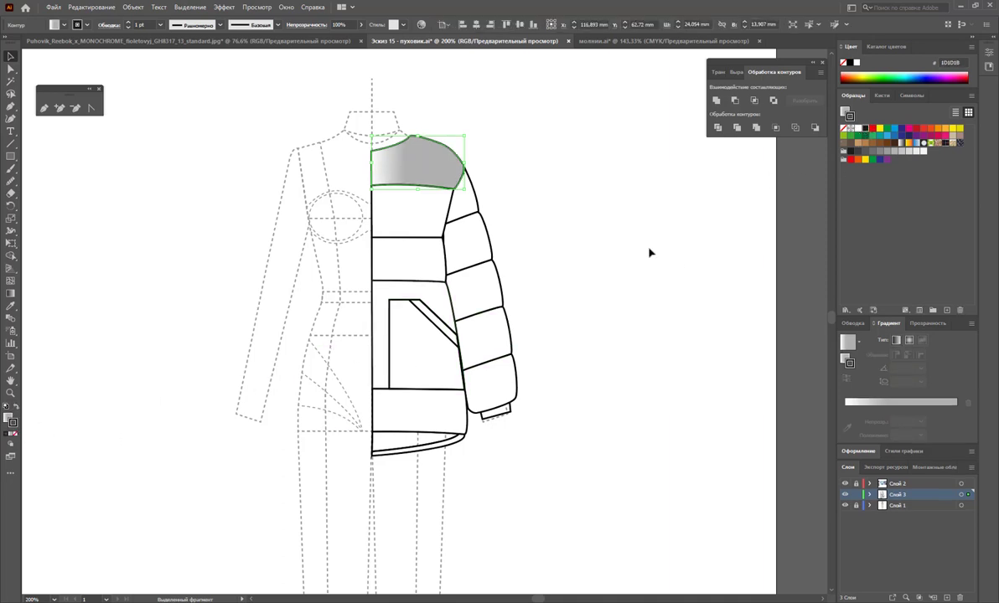
key("x")
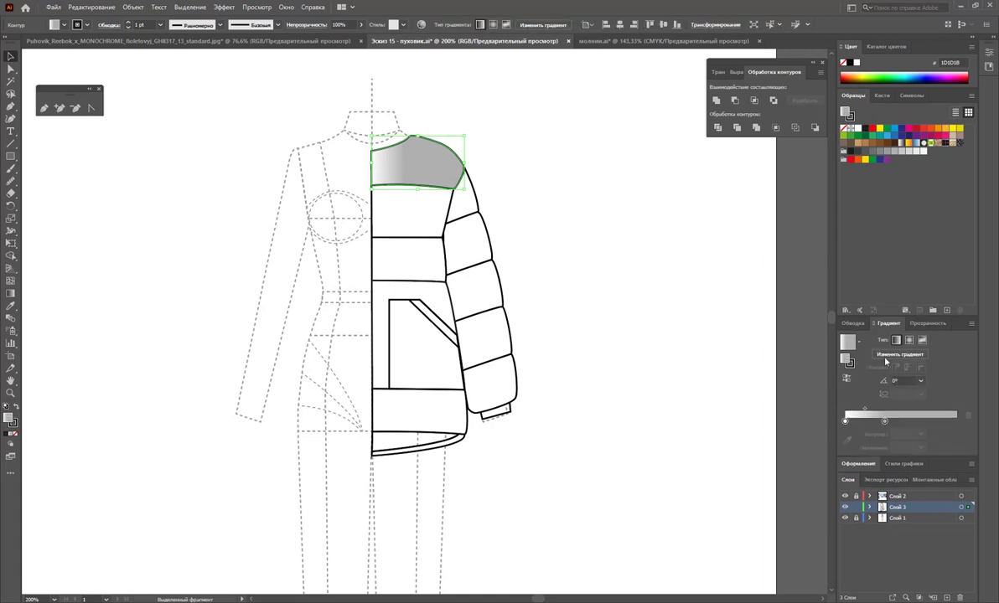
Make the yoke gradient radial with a middle stop and its midpoint at about 82%.
left_click(909, 340)
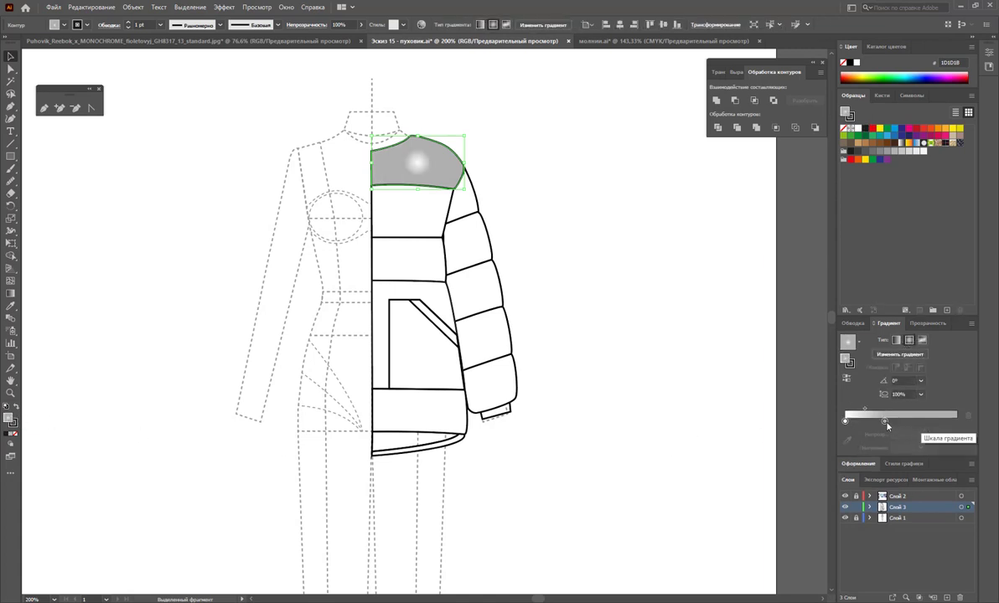
left_click_drag(884, 421, 954, 421)
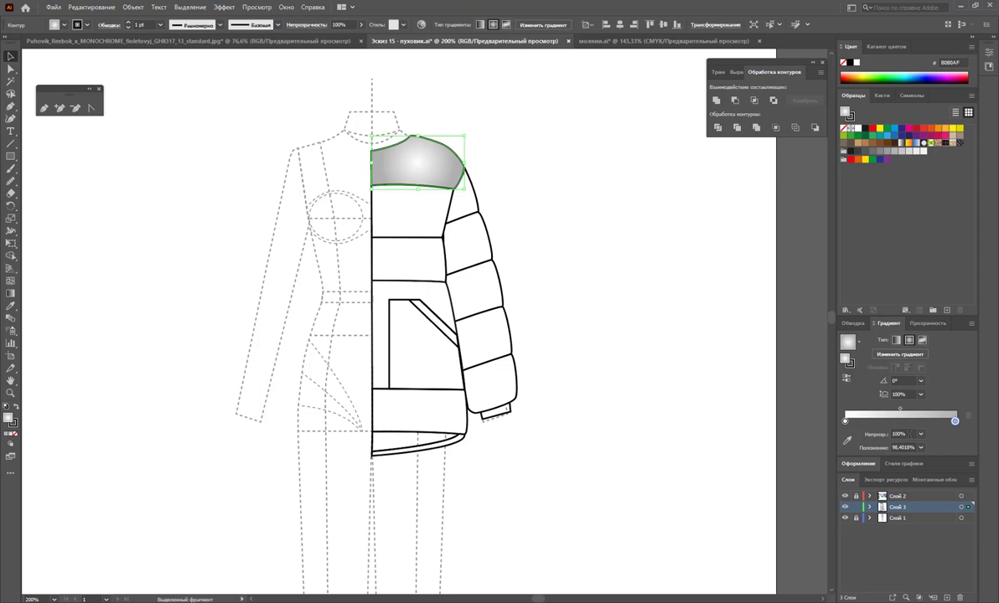
left_click(903, 422)
left_click_drag(925, 426, 917, 448)
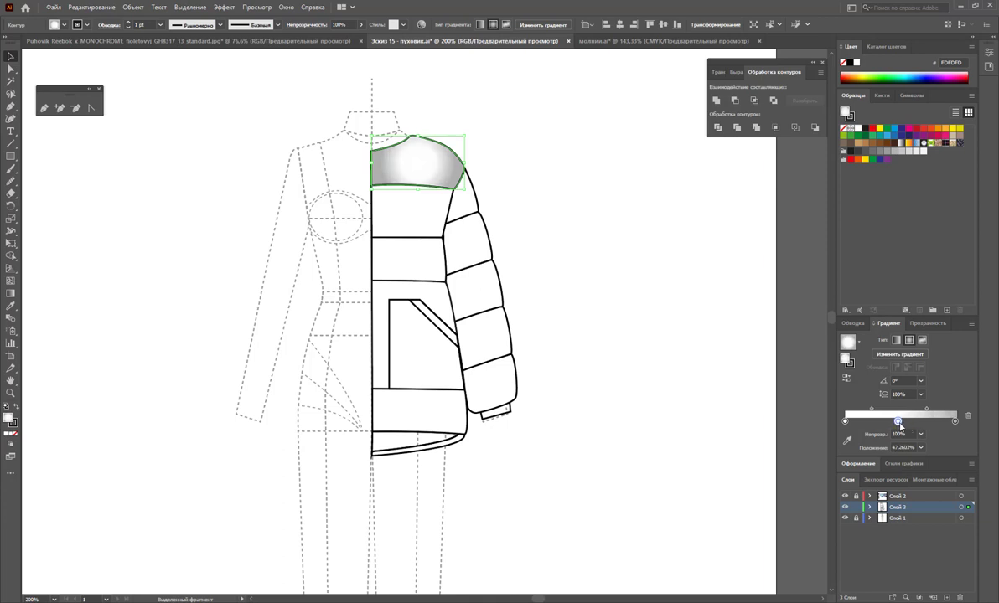
left_click_drag(900, 408, 936, 410)
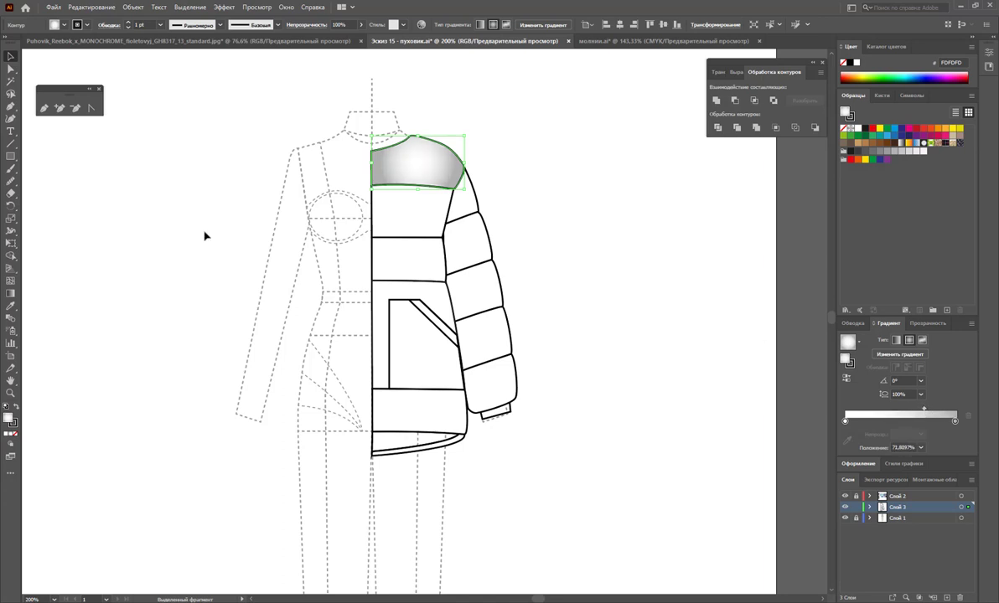
Flatten and widen the radial gradient into an oval across the shoulder.
left_click(10, 292)
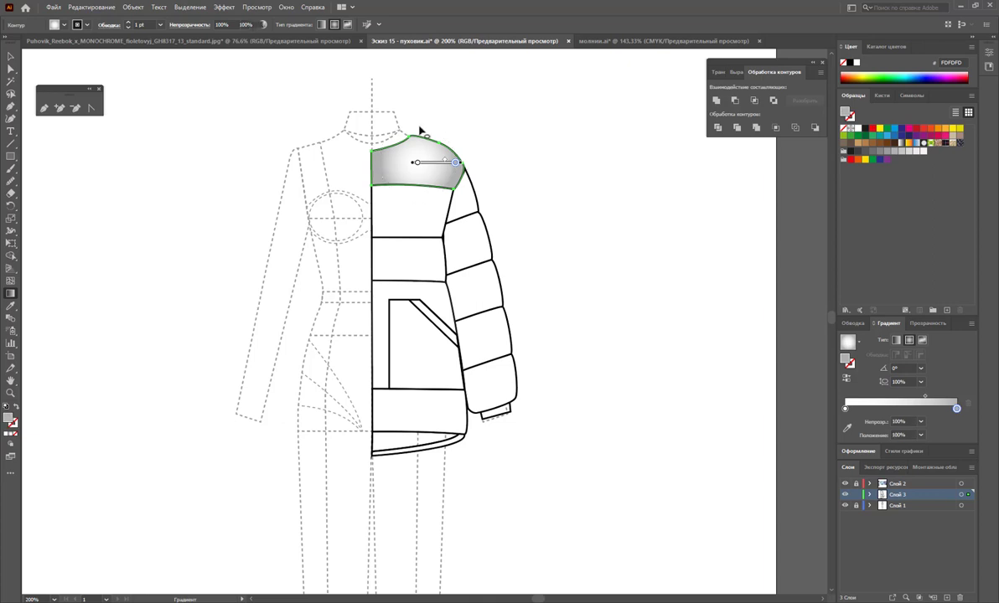
left_click(416, 126)
left_click_drag(418, 125, 417, 137)
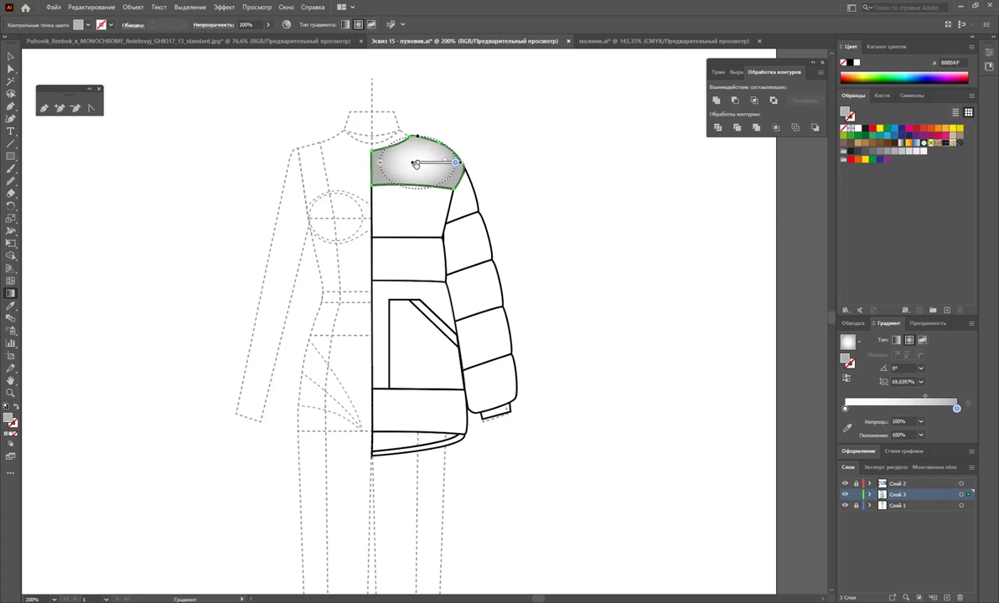
left_click_drag(377, 168, 366, 163)
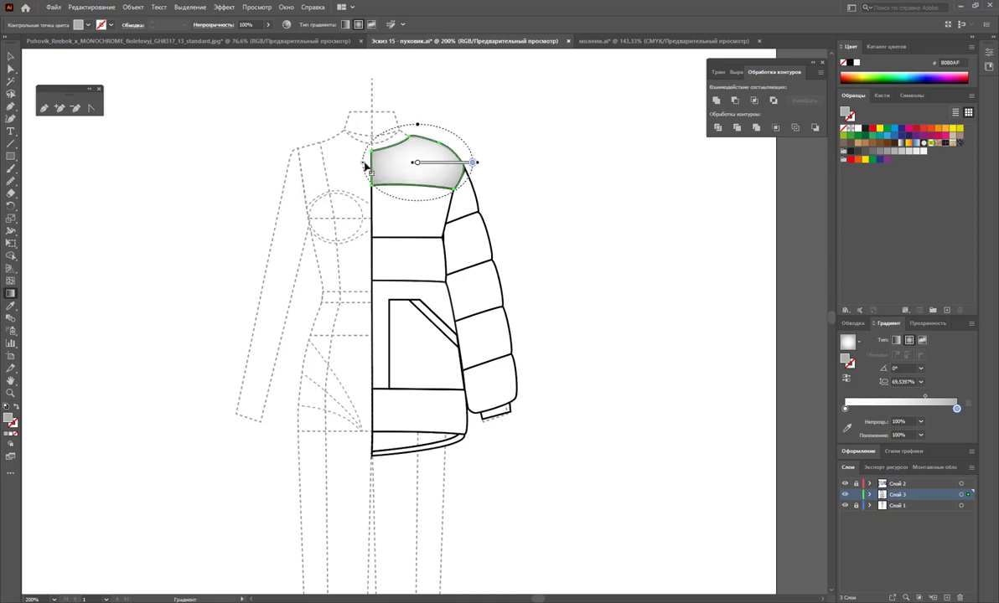
left_click(8, 59)
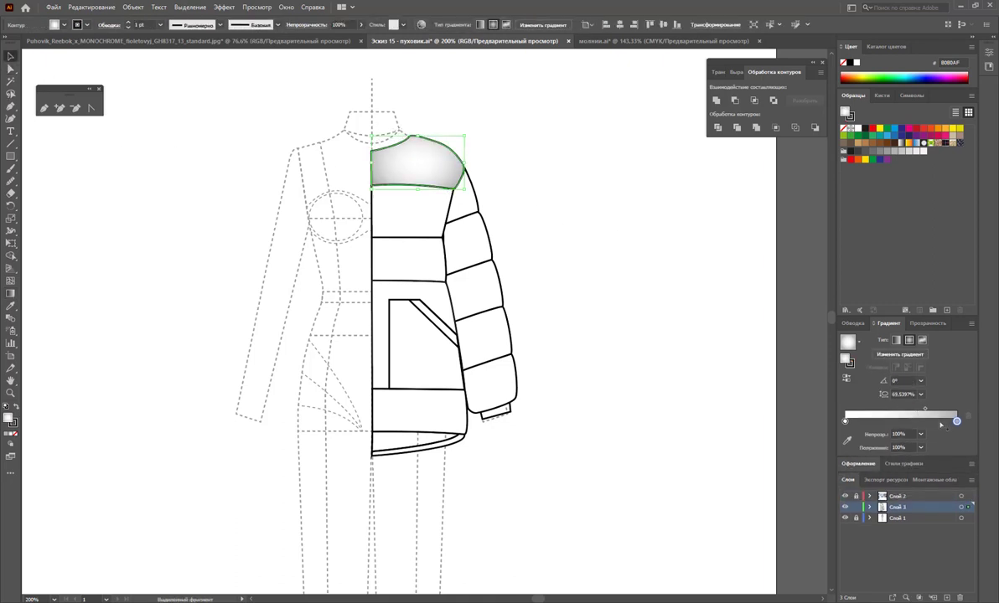
Lighten the shoulder gradient's end stop, then select the chest, body and sleeve panels.
left_click_drag(937, 421, 956, 420)
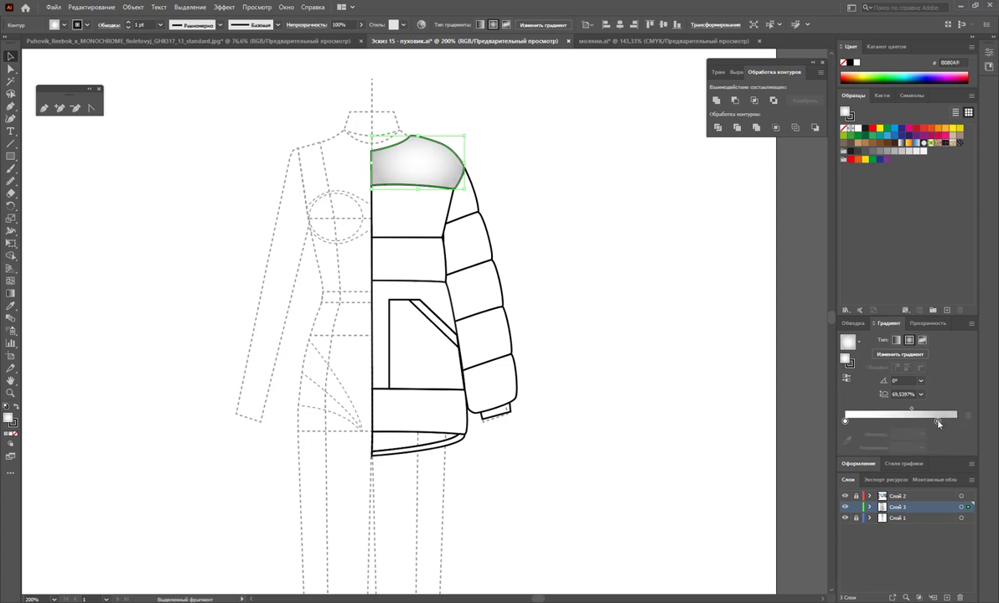
left_click(424, 216)
left_click(421, 260, "shift")
left_click(442, 299, "shift")
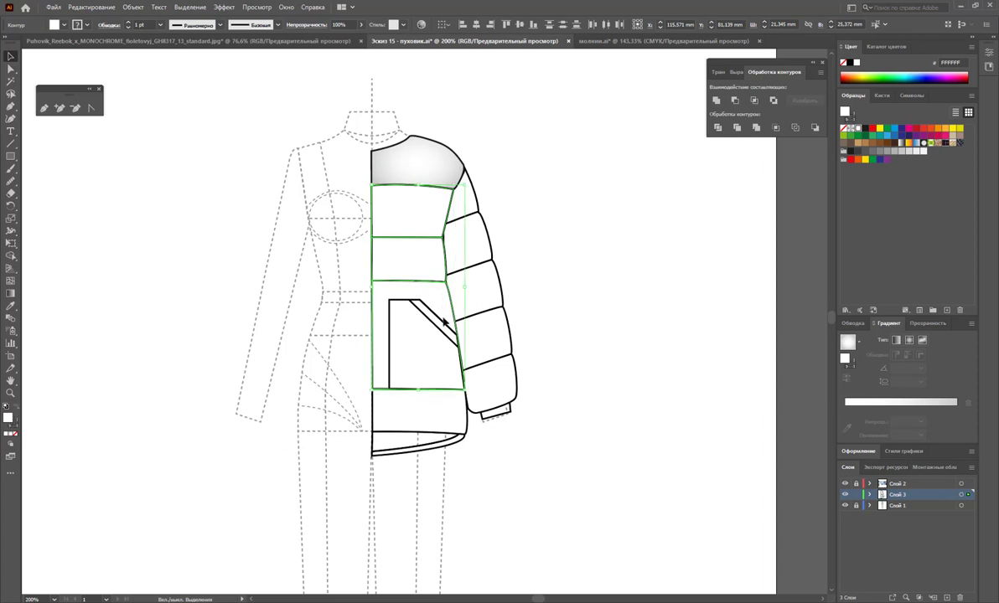
left_click(439, 409, "shift")
left_click(500, 381, "shift")
left_click(486, 283, "shift")
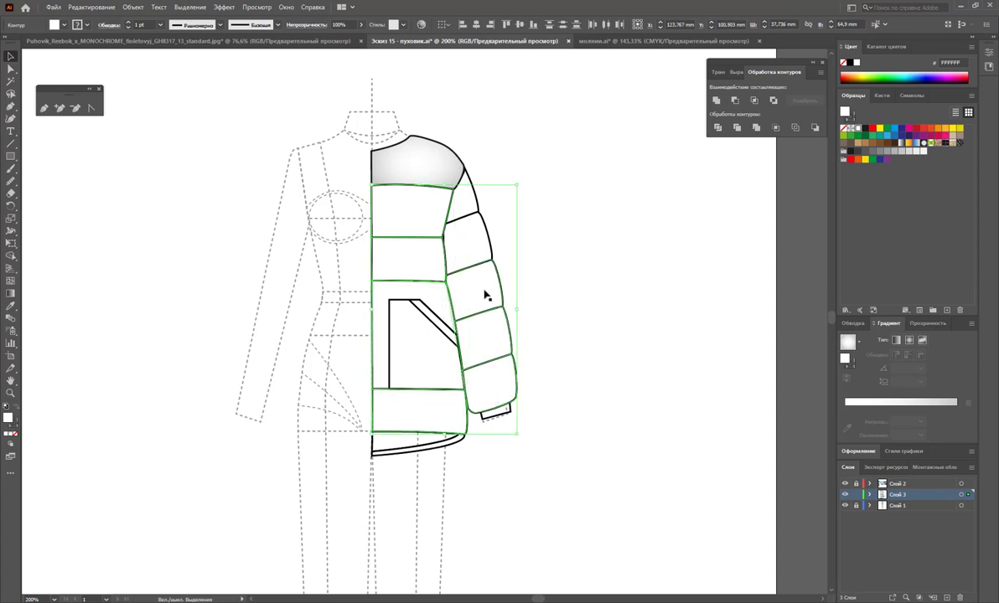
left_click(477, 245, "shift")
left_click(463, 206, "shift")
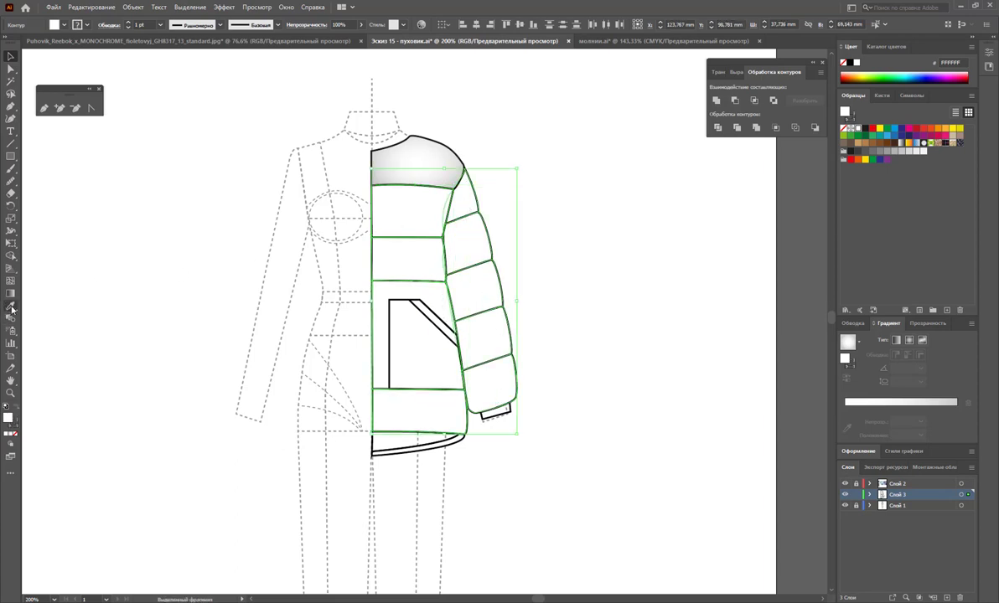
Copy the shoulder panel's grey-white gradient onto the selected panels with the Eyedropper.
left_click(10, 310)
left_click(417, 162)
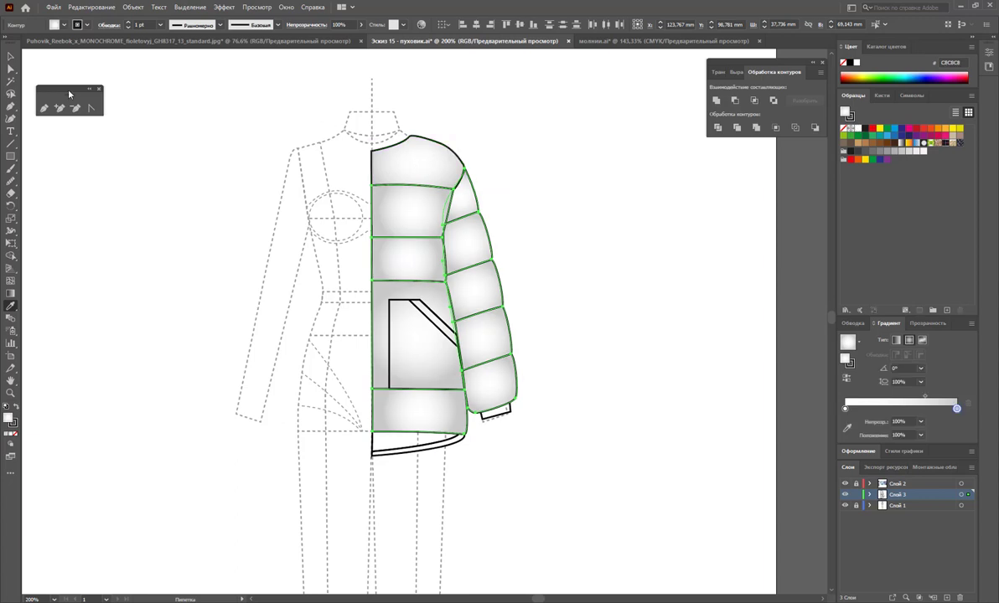
key("v")
left_click(536, 198)
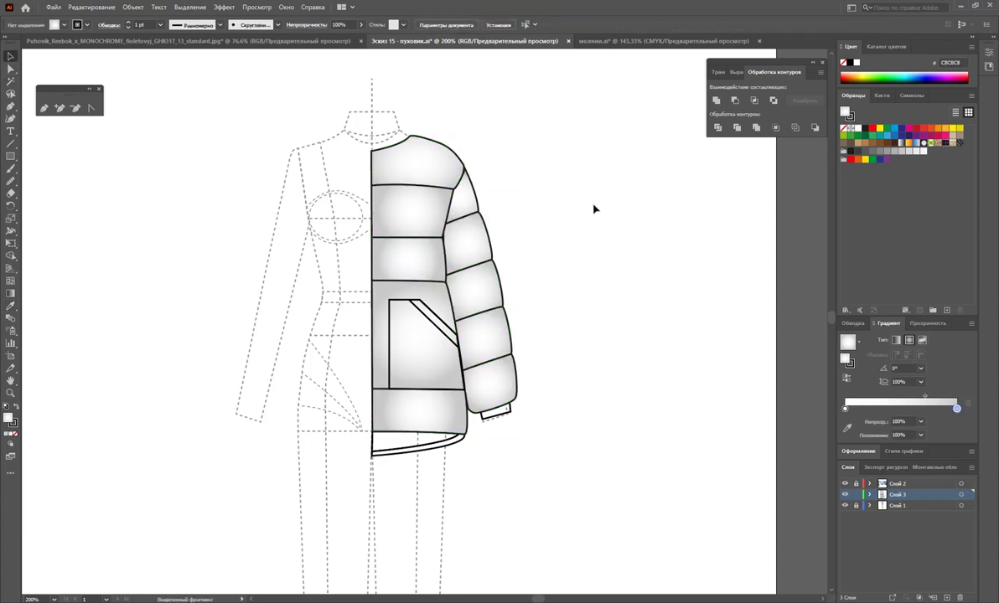
Reselect the shoulder, torso and upper sleeve panels and add a new gradient colour stop.
left_click(441, 167)
left_click(423, 212, "shift")
left_click(442, 300, "shift")
left_click(436, 403, "shift")
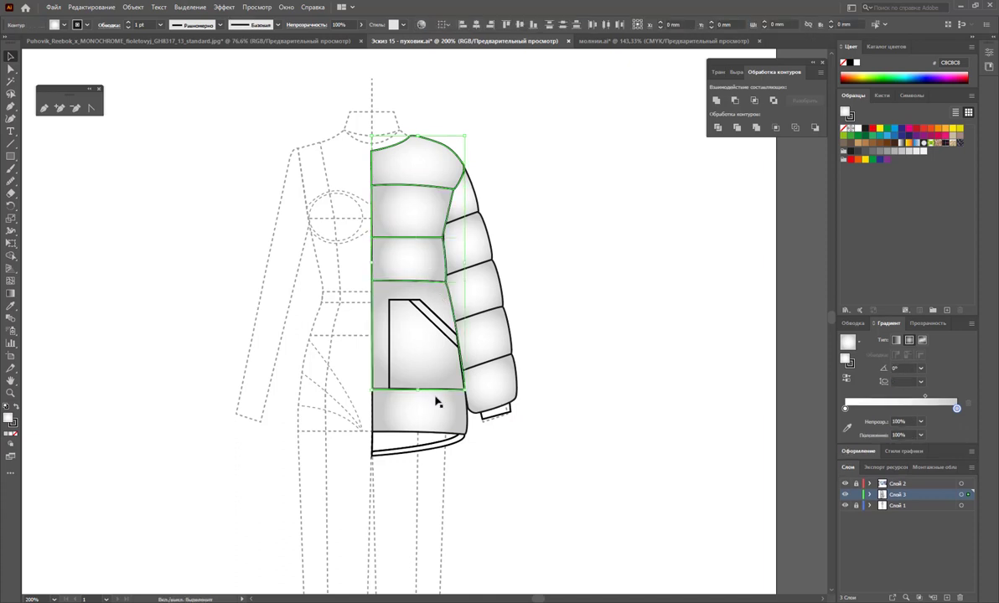
left_click(472, 406, "shift")
left_click(507, 359, "shift")
left_click(490, 311, "shift")
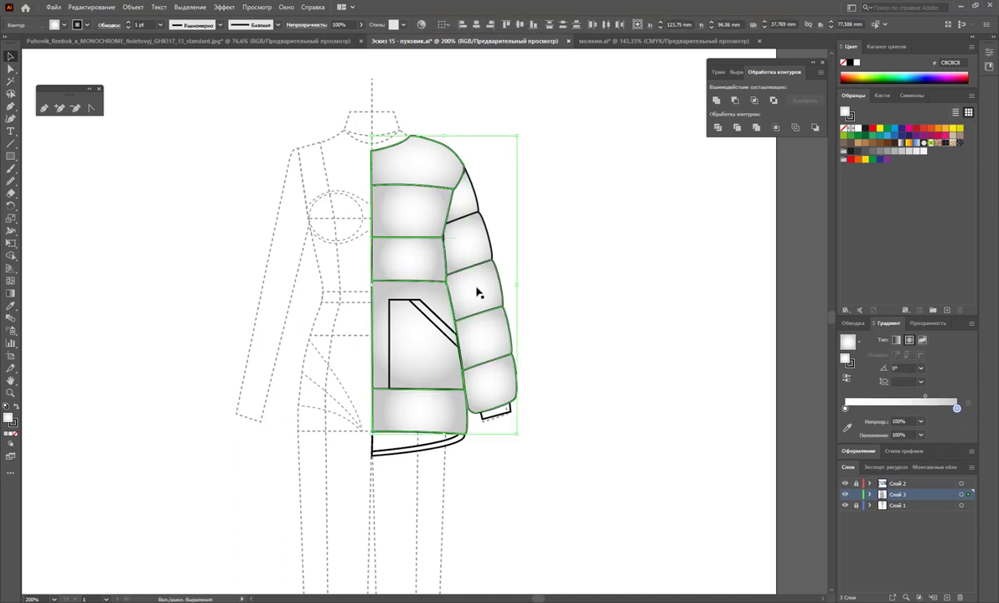
left_click(475, 243, "shift")
left_click(470, 201, "shift")
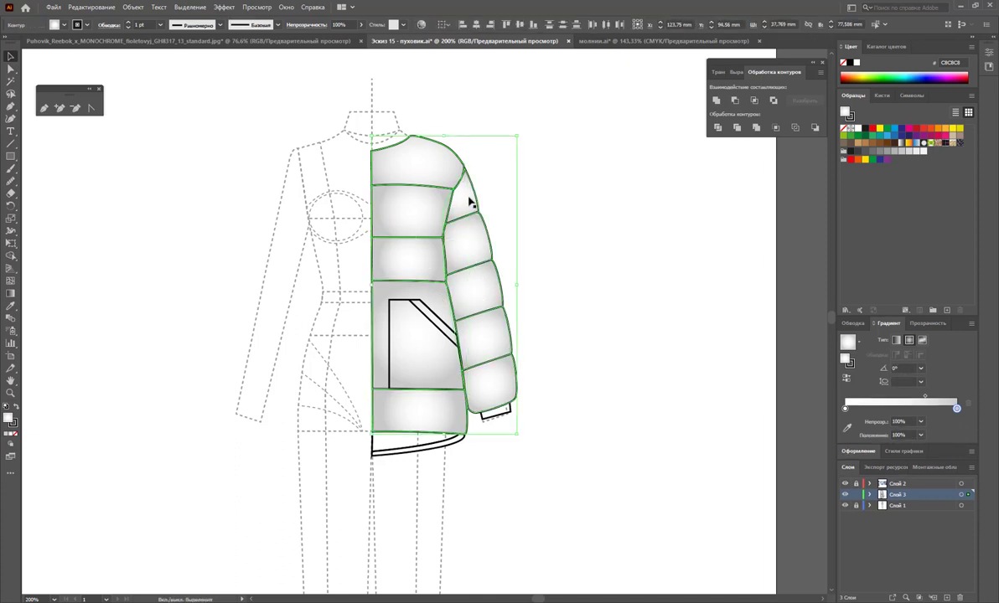
left_click(909, 408)
Rework the gradient stops so white fades to a light grey ECECEC stop at the edges.
left_click_drag(957, 409, 952, 444)
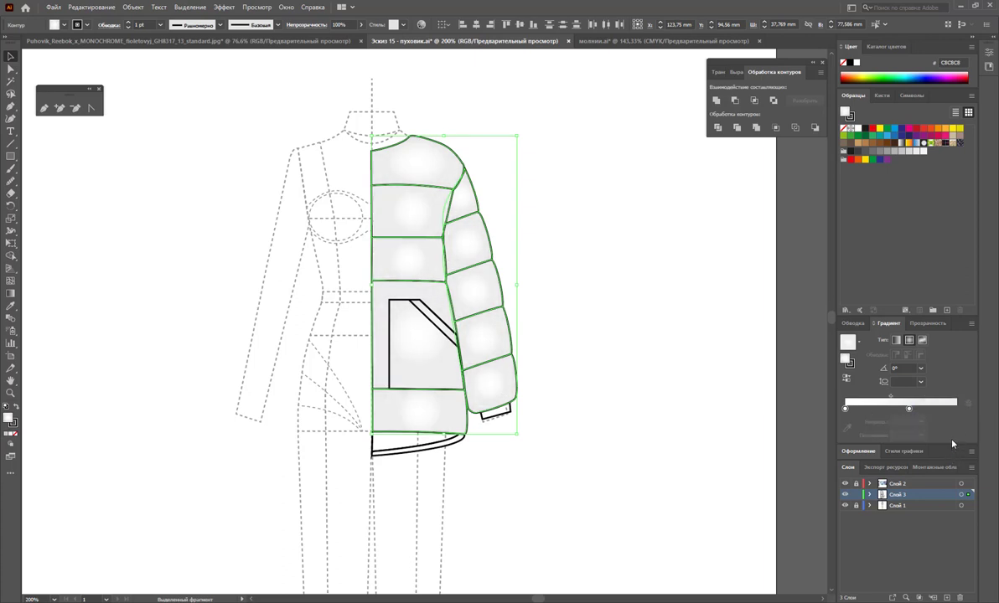
left_click_drag(910, 409, 960, 411)
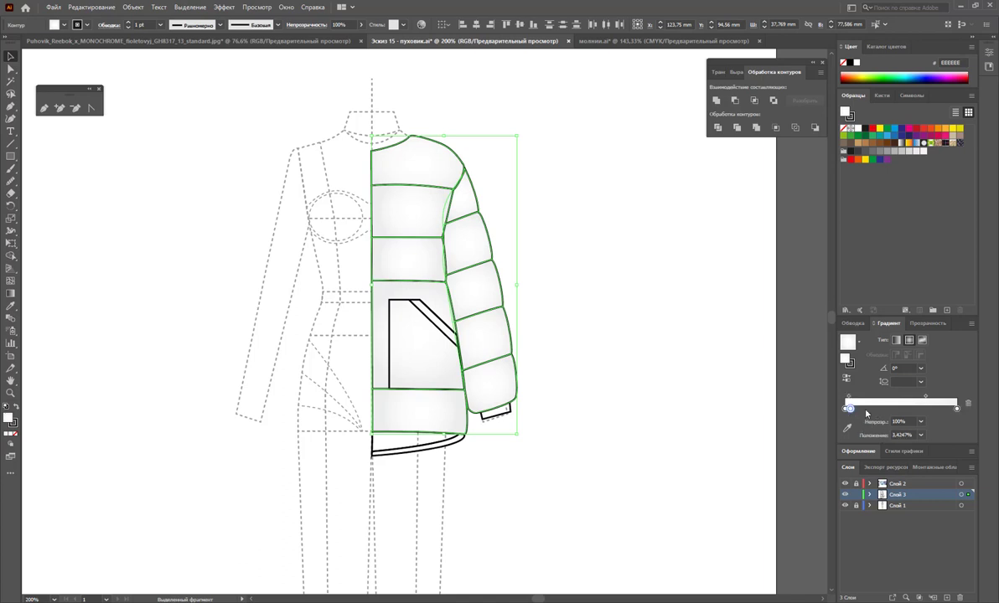
left_click_drag(888, 411, 885, 416)
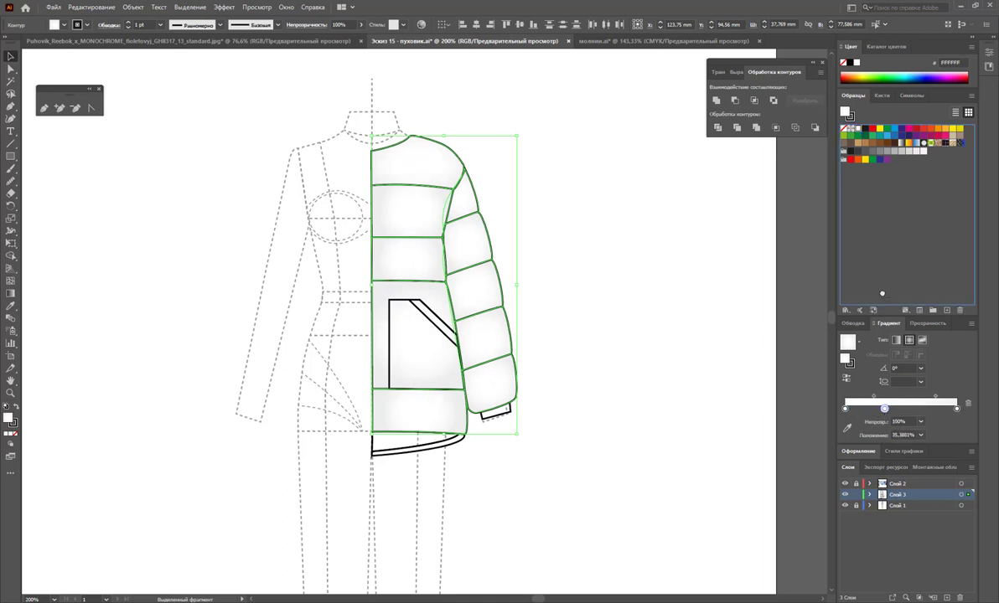
mouse_move(863, 136)
left_mouse_down()
mouse_move(863, 408)
mouse_move(944, 409)
mouse_move(951, 393)
left_mouse_up()
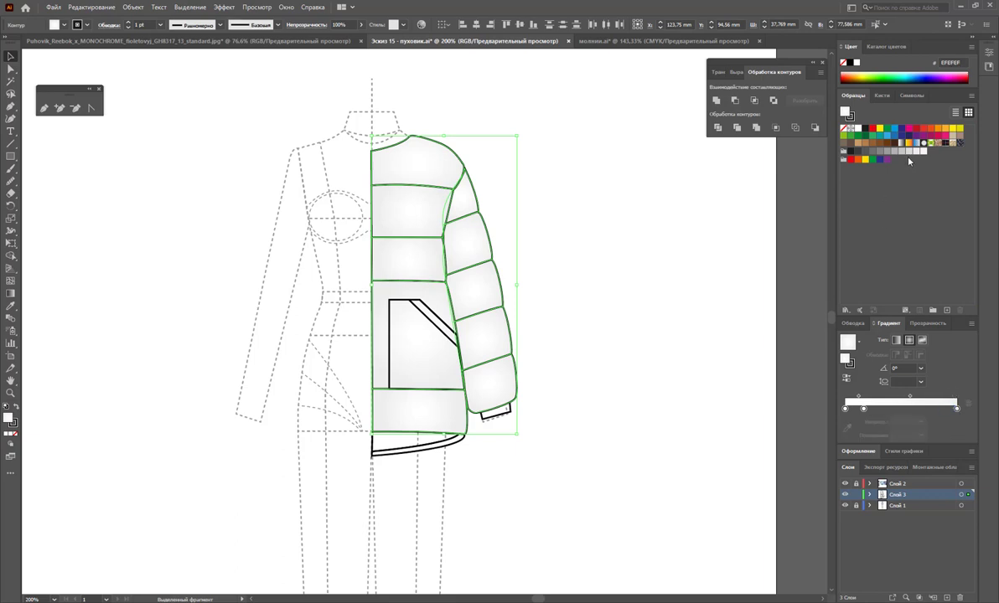
mouse_move(915, 154)
left_mouse_down()
mouse_move(945, 408)
mouse_move(956, 409)
left_mouse_up()
left_click(950, 435)
left_click_drag(863, 409, 800, 398)
mouse_move(911, 151)
left_mouse_down()
mouse_move(956, 409)
mouse_move(936, 409)
mouse_move(957, 409)
left_mouse_up()
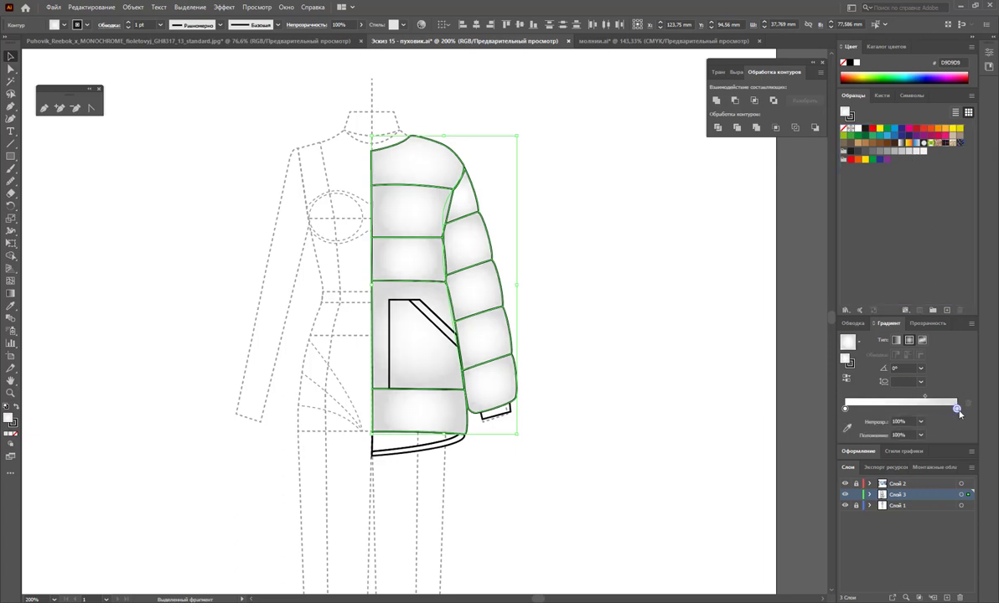
Apply the panel gradient to the pocket shape with the Eyedropper.
left_click(676, 280)
left_click(400, 335)
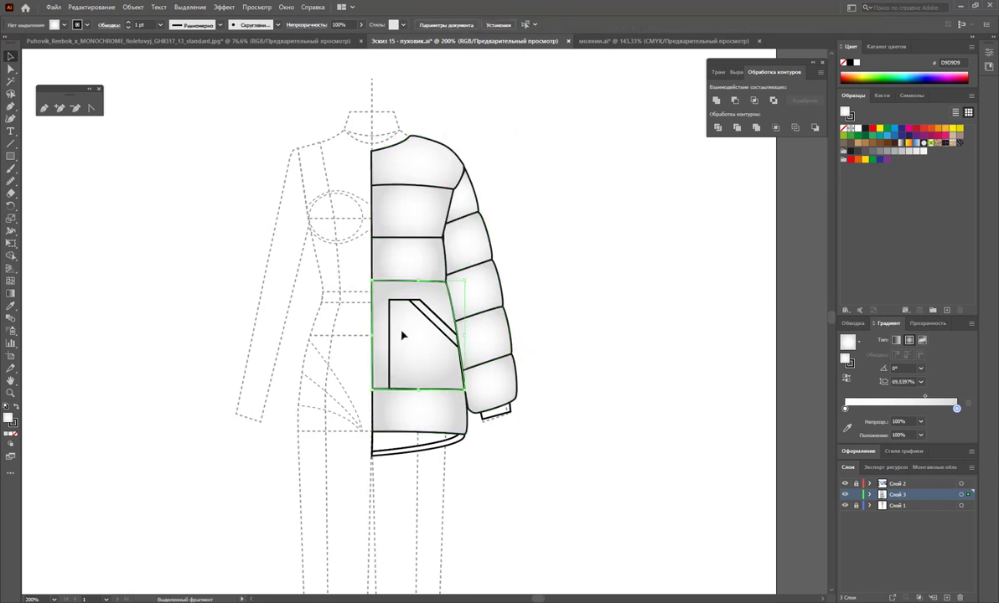
left_click(391, 336)
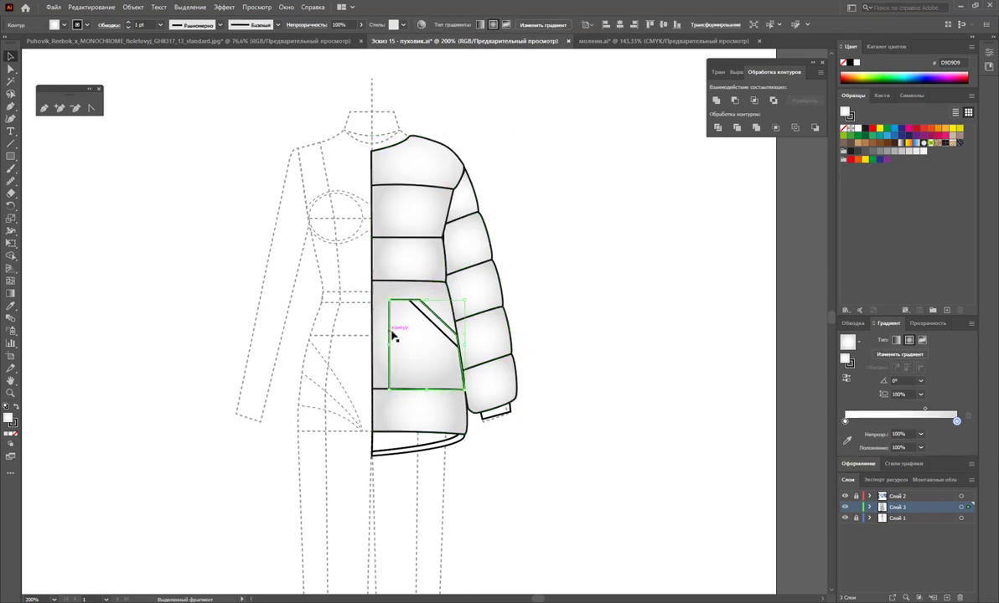
left_click(10, 306)
left_click(441, 343)
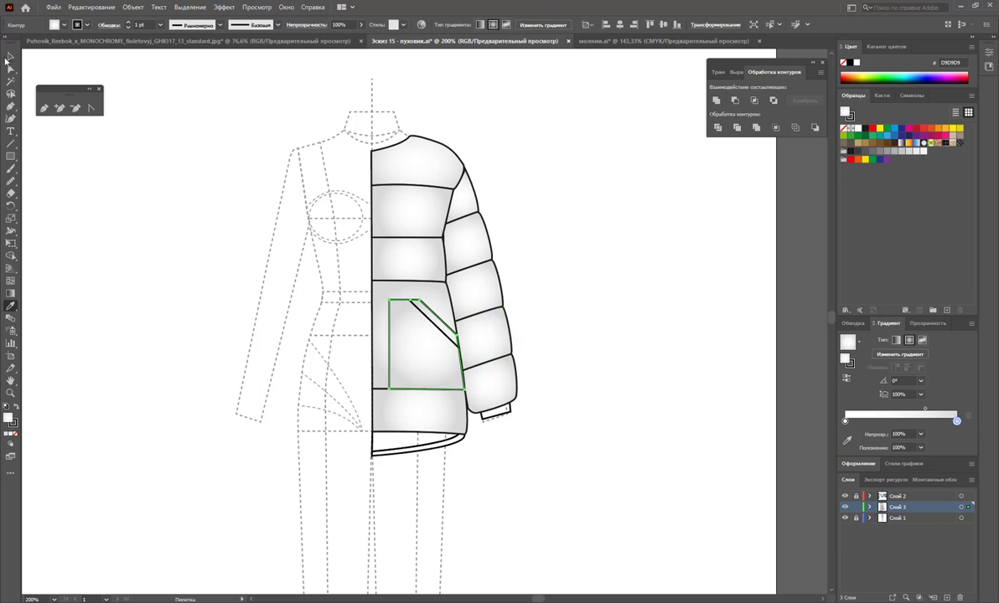
left_click(10, 57)
left_click(543, 254)
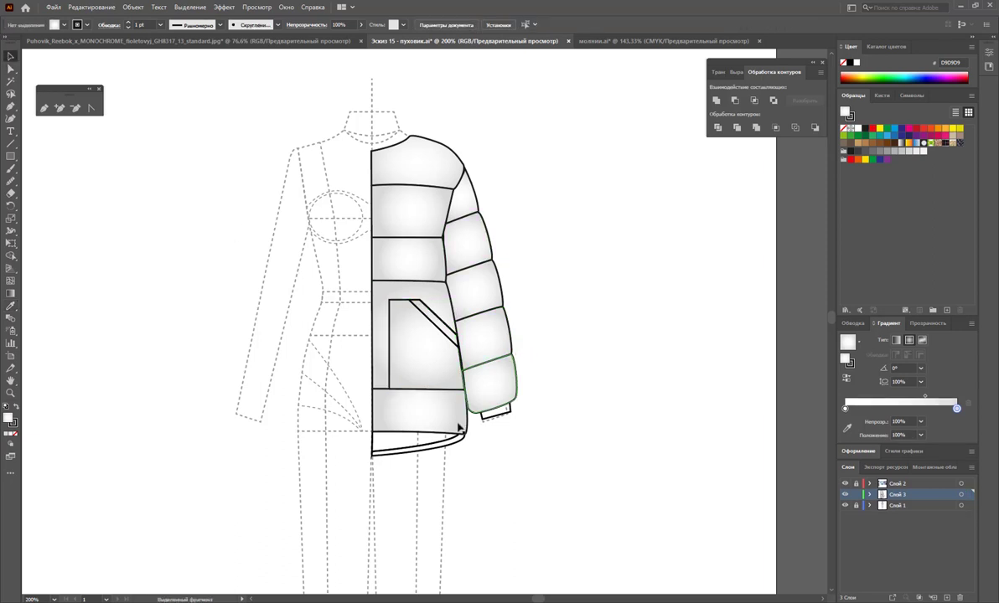
Apply the same panel gradient to the bottom hem strip.
left_click(375, 436)
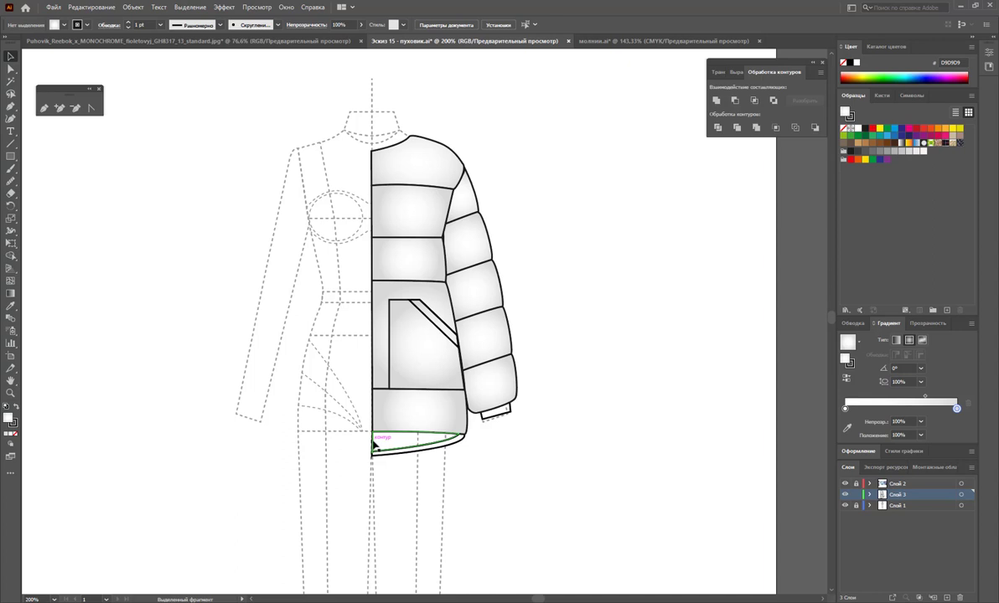
left_click(10, 306)
left_click(402, 408)
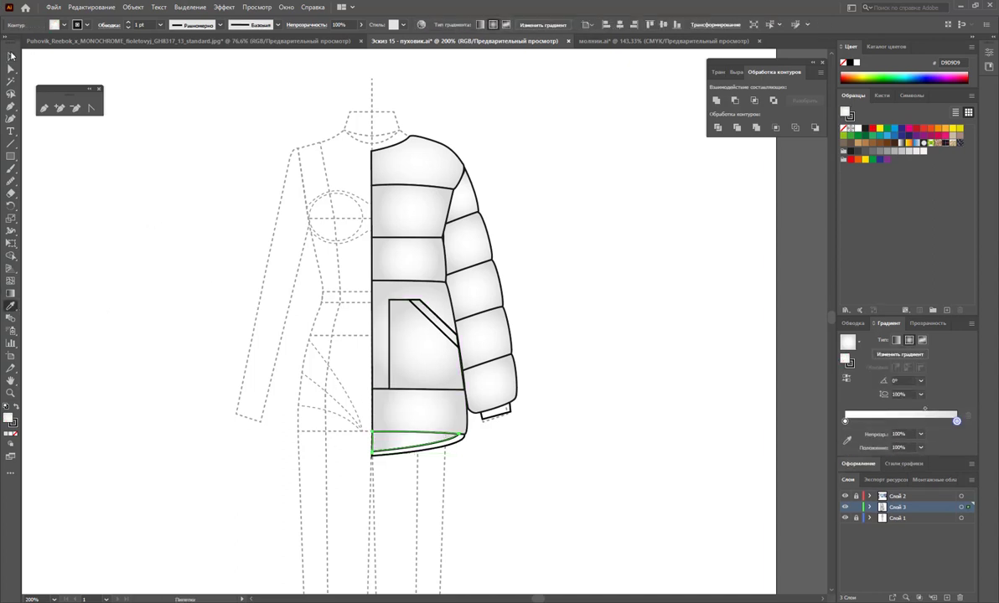
left_click(10, 56)
left_click(607, 297)
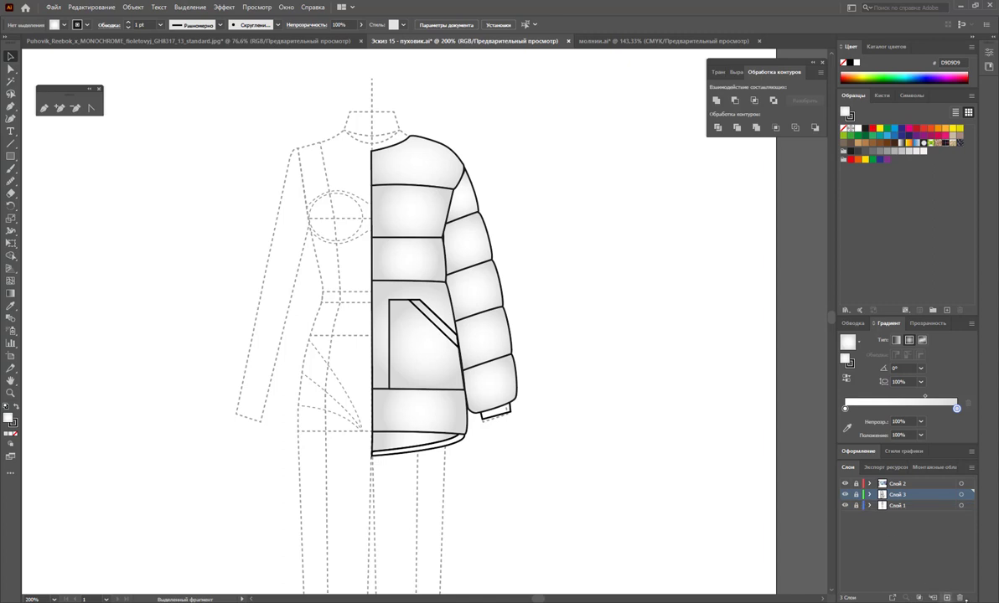
Add a new layer and zoom in on the shoulder and upper chest.
left_click(947, 598)
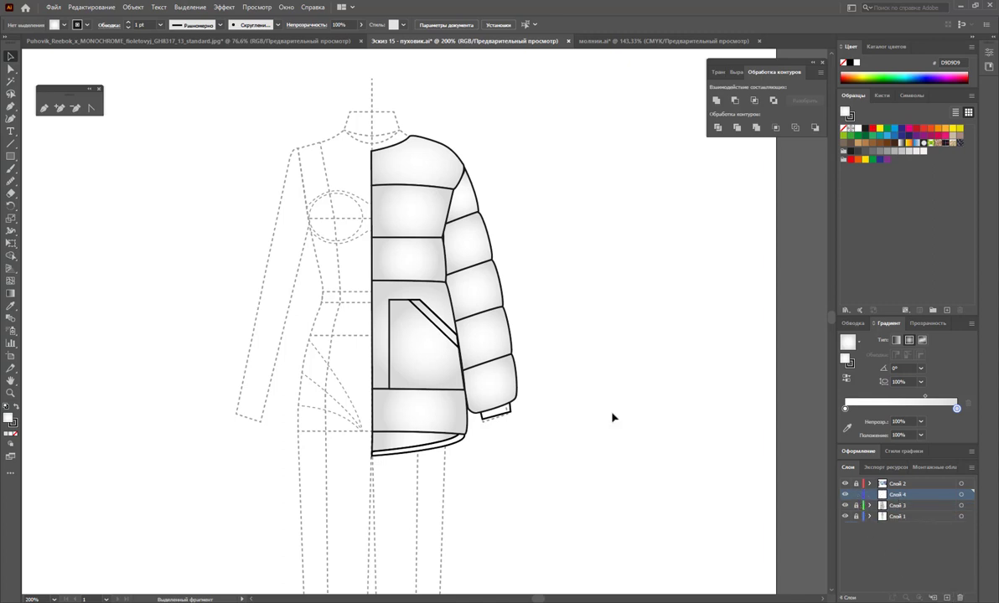
left_click(10, 392)
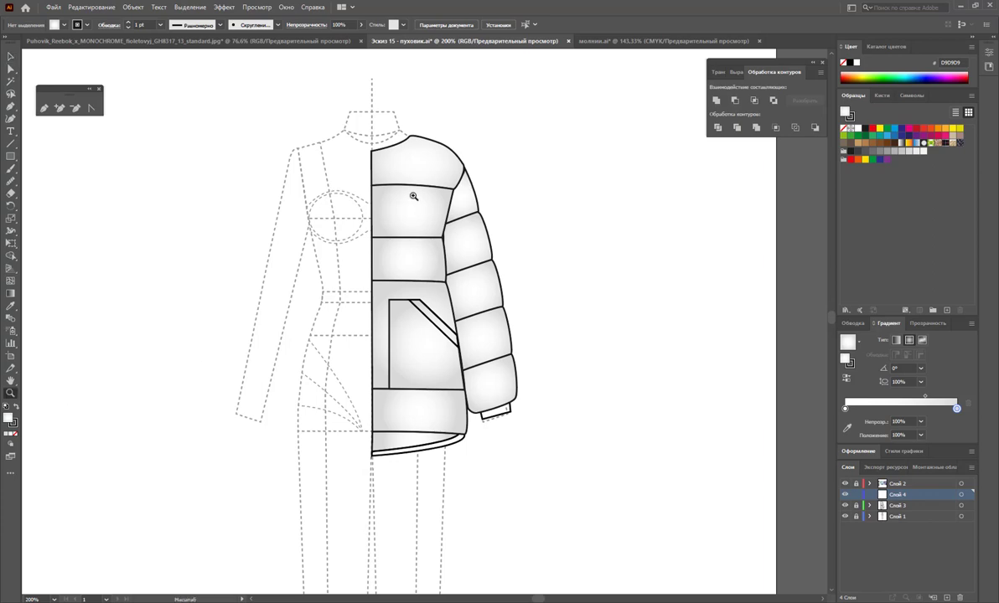
left_click_drag(413, 196, 486, 311)
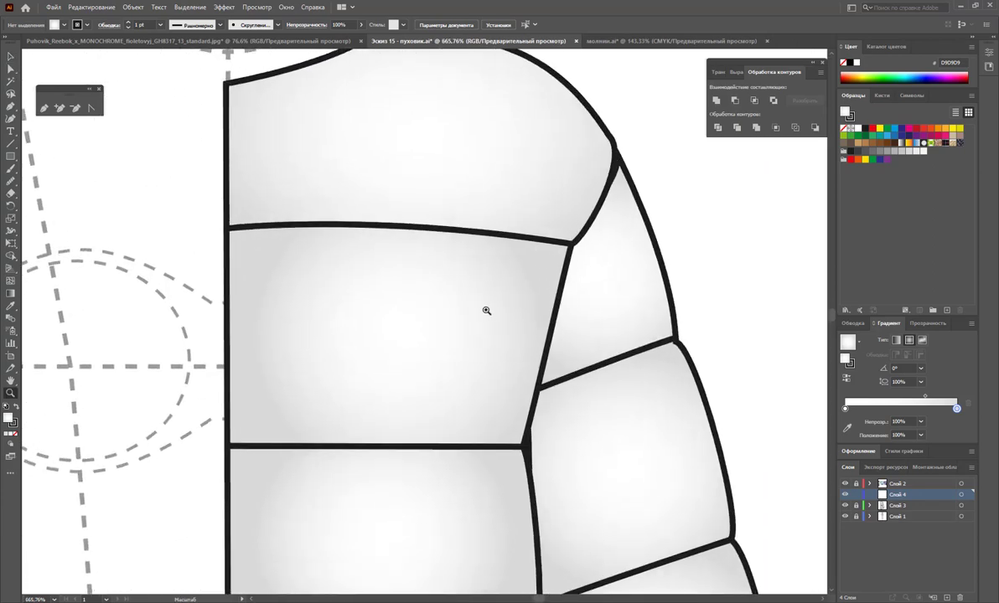
Pen-draw a wavy crease along the seam below the shoulder and join its left end to the seam.
left_click(43, 108)
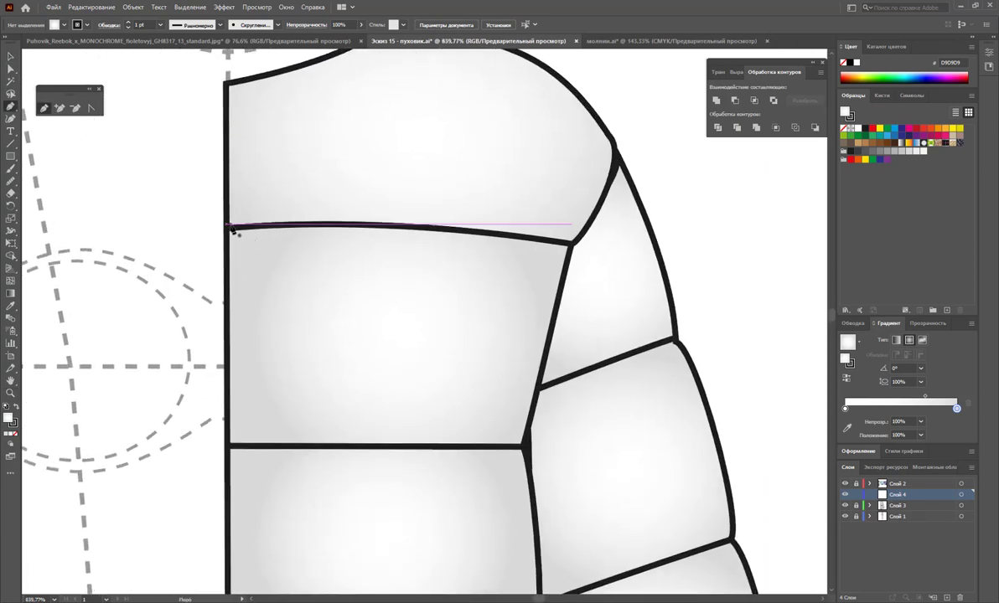
left_click_drag(233, 223, 522, 202)
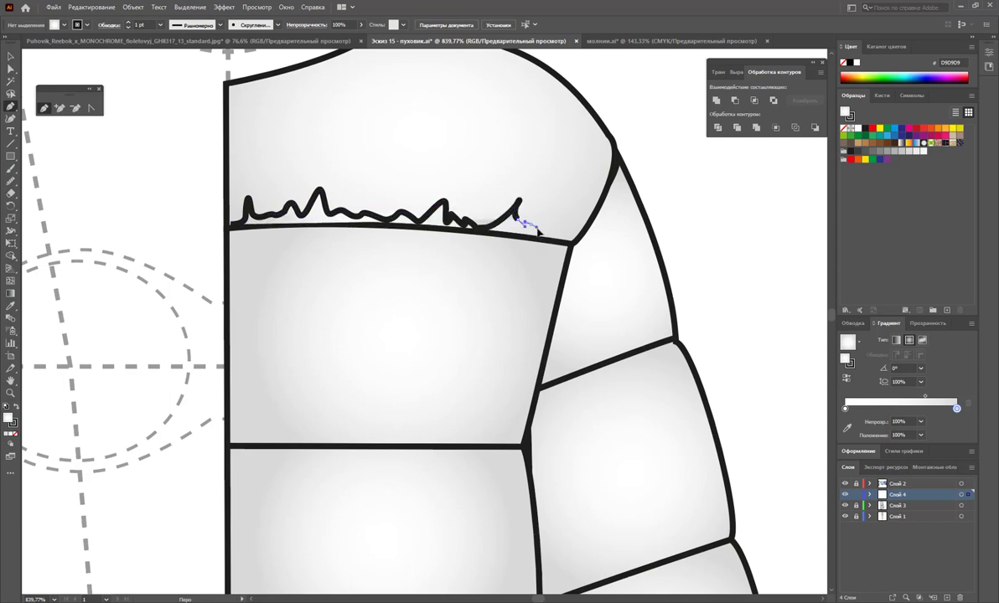
mouse_move(522, 202)
left_mouse_down()
mouse_move(562, 235)
mouse_move(219, 226)
left_mouse_up()
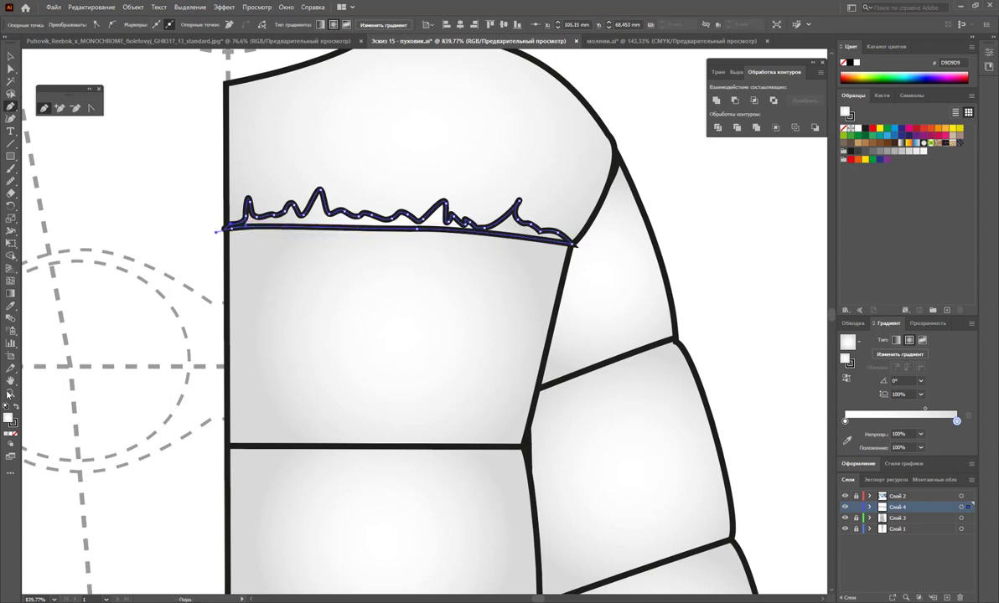
left_click(92, 107)
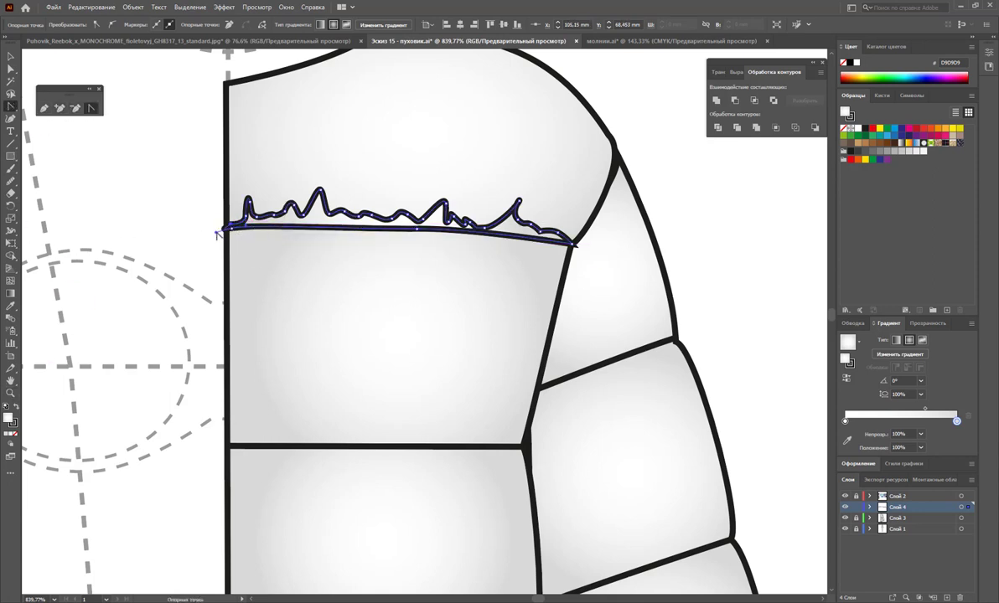
left_click_drag(216, 236, 228, 221)
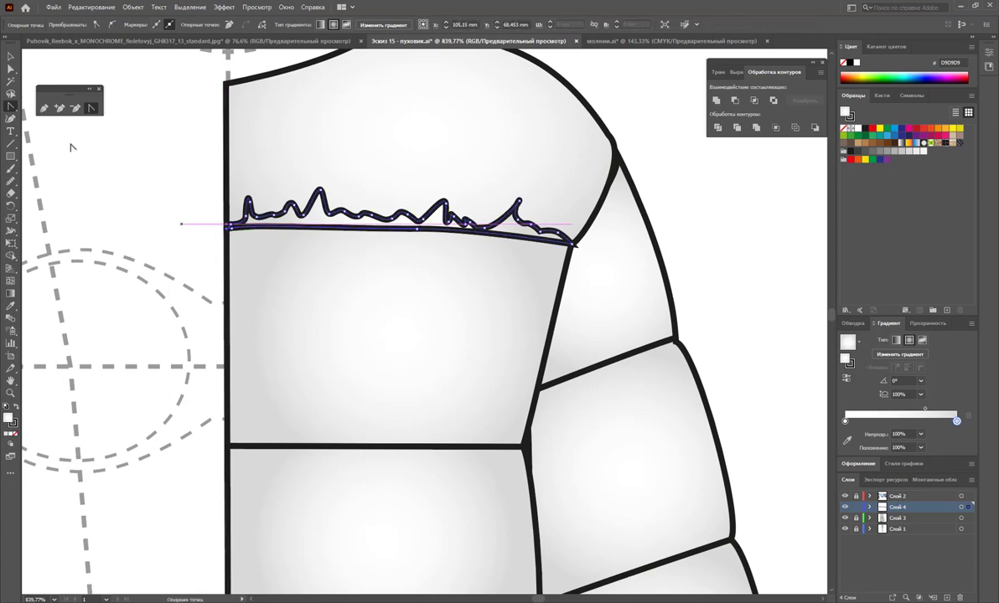
left_click(16, 57)
scroll(701, 191, "up", 2)
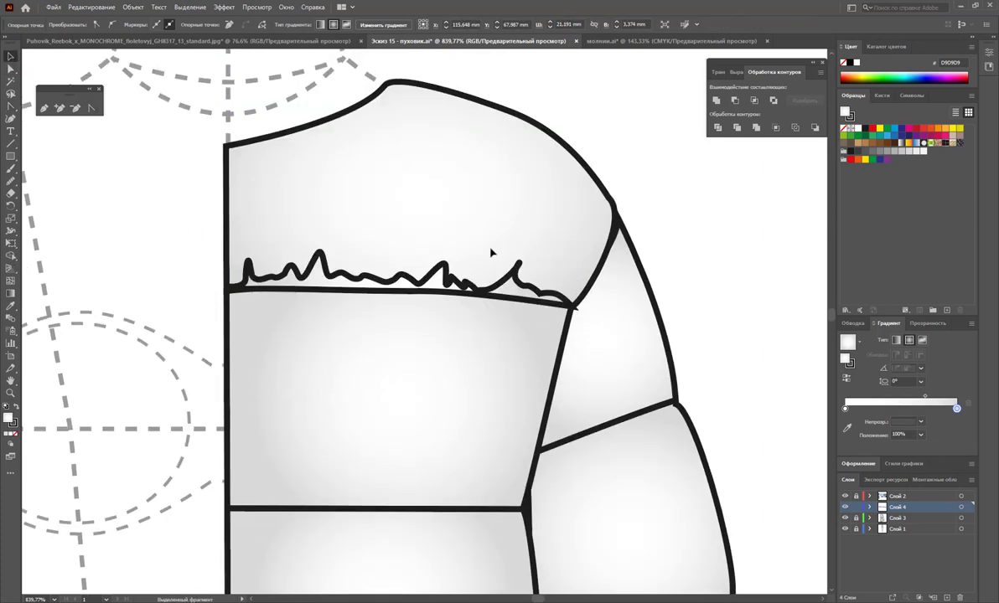
Make the wavy crease a black fill with no outline at 3% opacity.
left_click(537, 285)
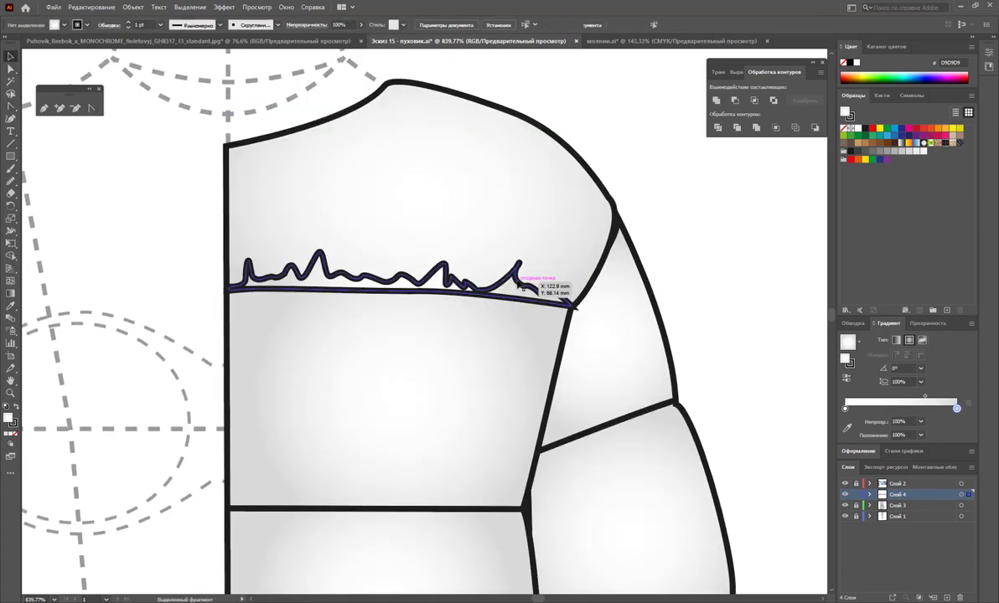
left_click(16, 408)
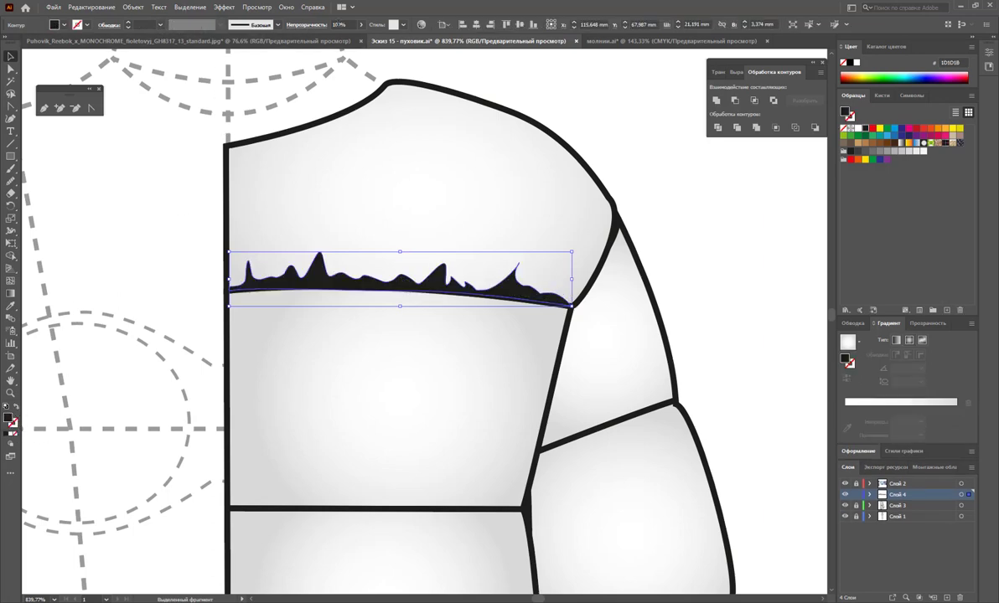
left_click(361, 24)
left_click_drag(340, 40, 327, 42)
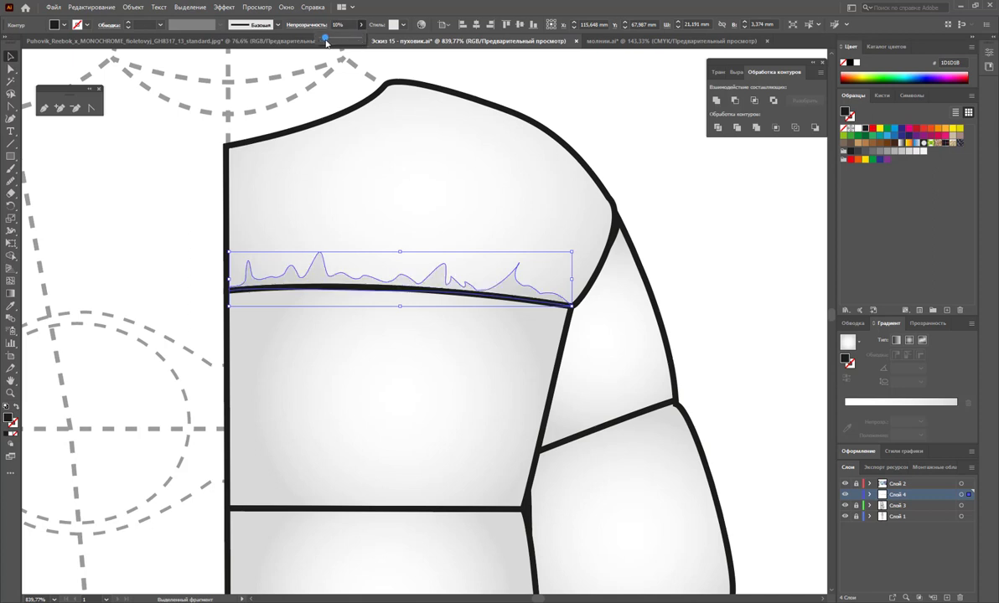
left_click(533, 105)
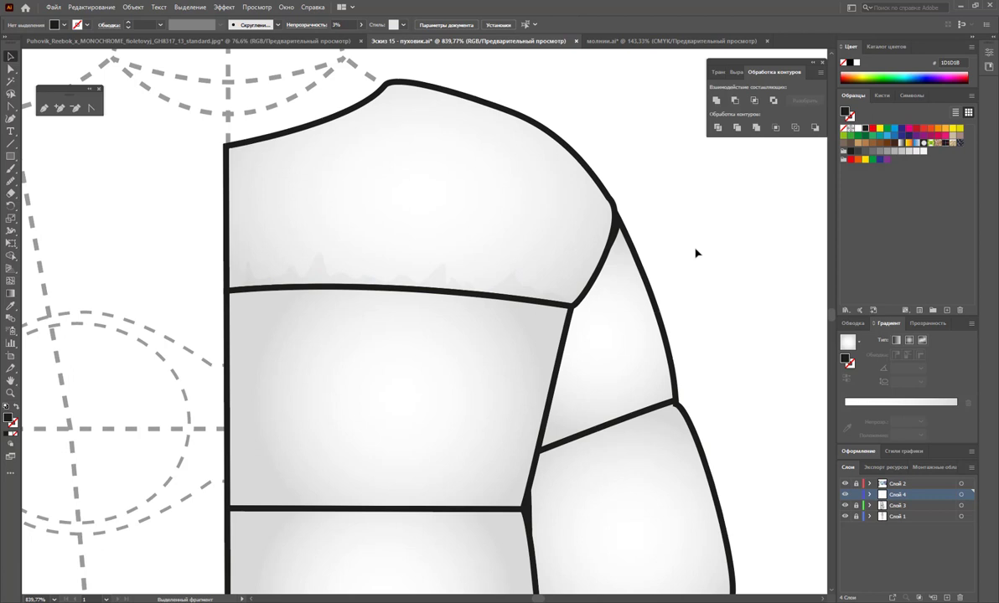
Pen-draw a closed jagged fur shape hanging below the upper chest seam.
key("p")
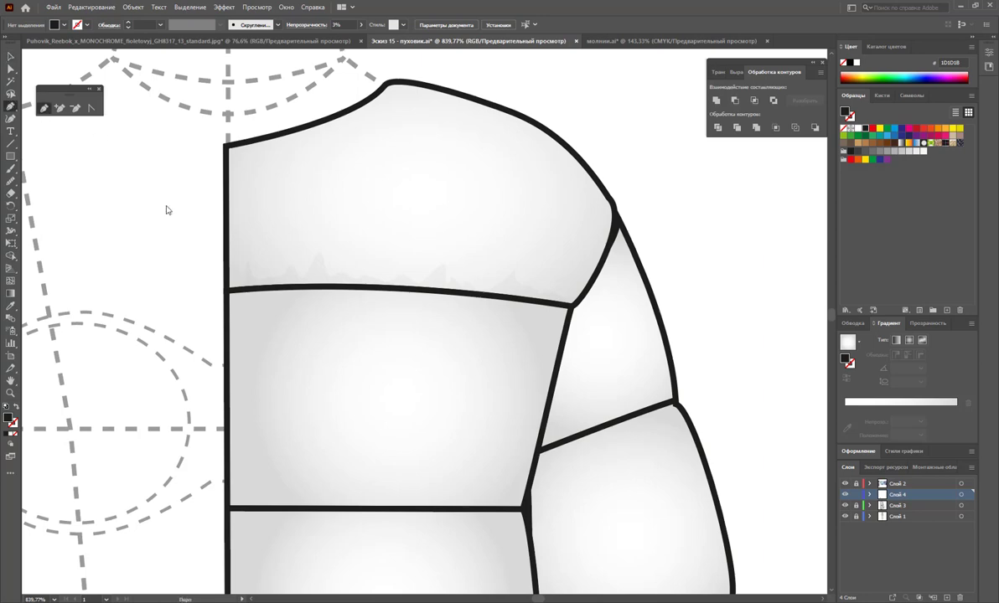
left_click(230, 294)
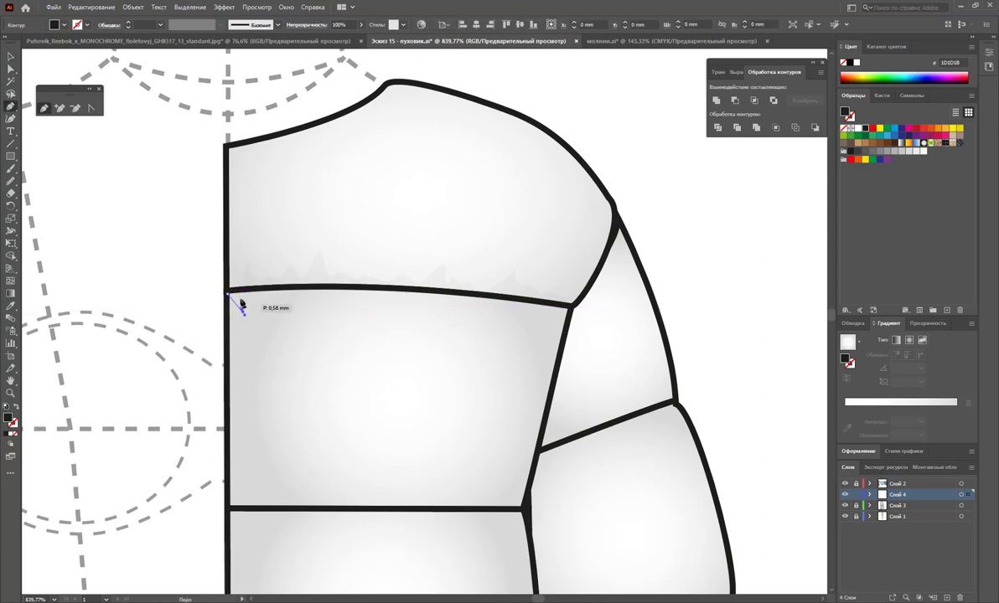
left_click(248, 308)
left_click(285, 308)
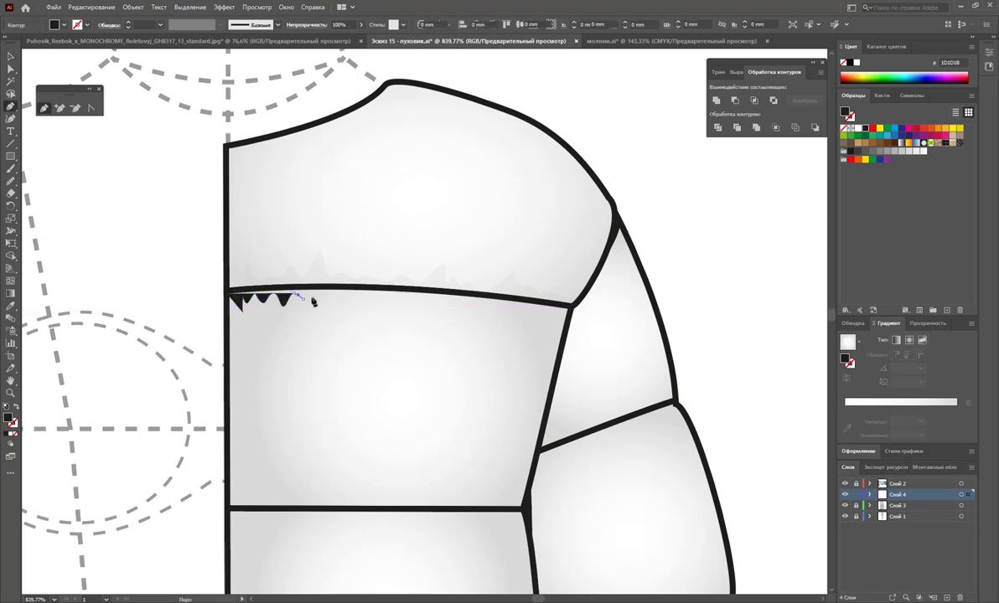
left_click(320, 297)
left_click(332, 297)
left_click(340, 296)
left_click(368, 306)
left_click(375, 295)
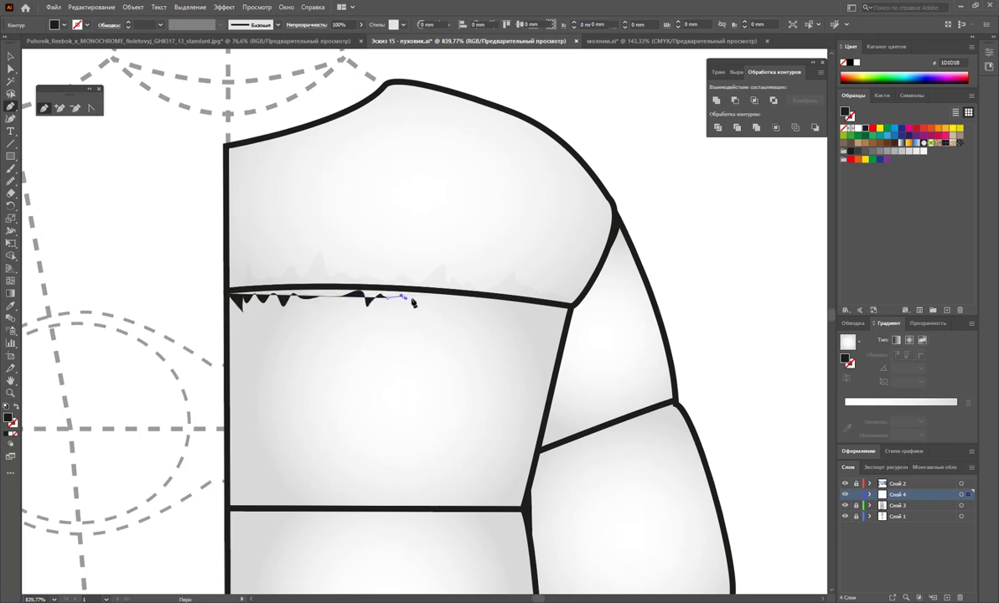
left_click(425, 298)
left_click(478, 305)
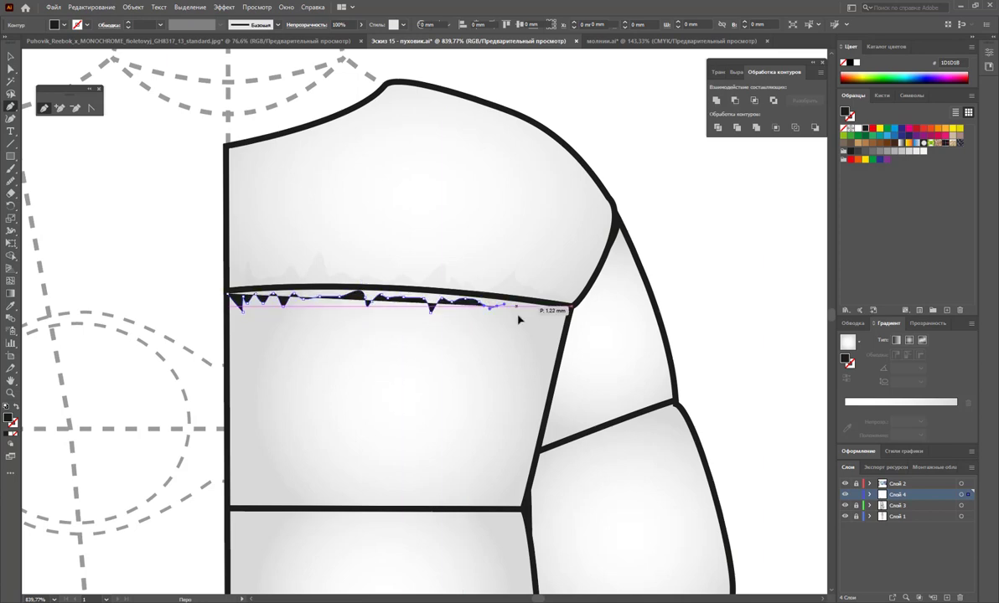
left_click(518, 328)
left_click(524, 308)
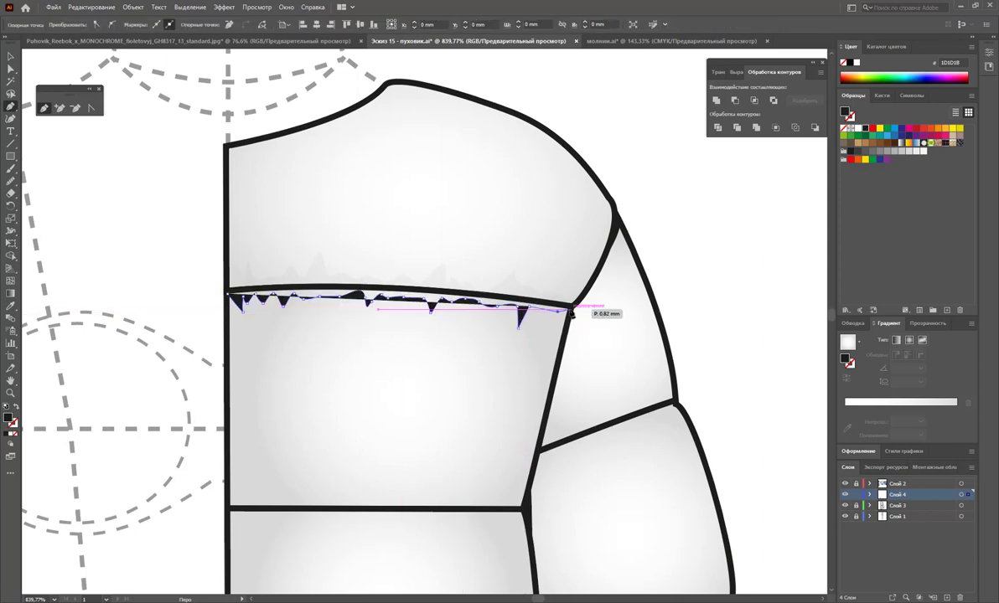
left_click(572, 308)
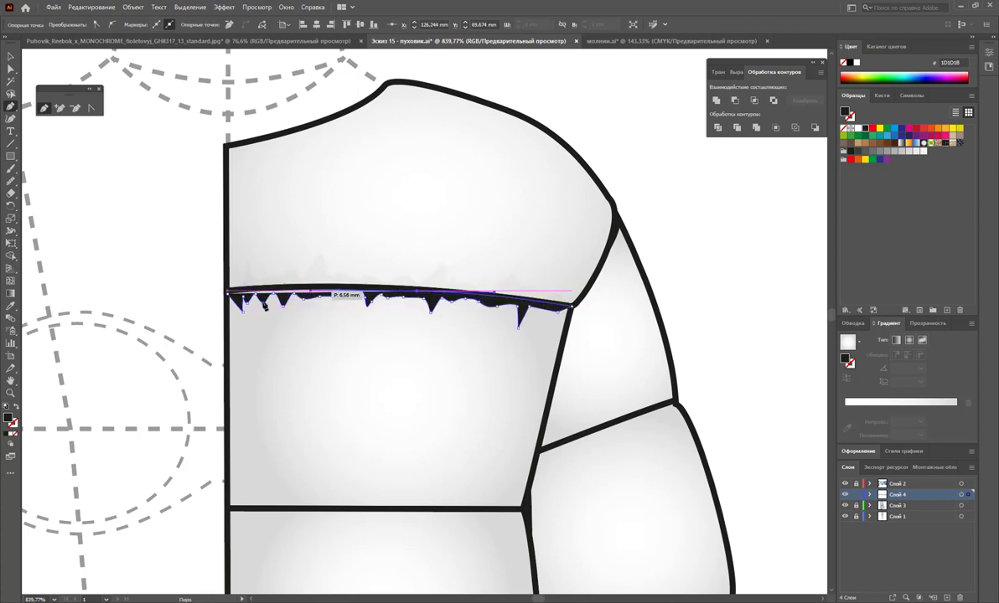
left_click(232, 295)
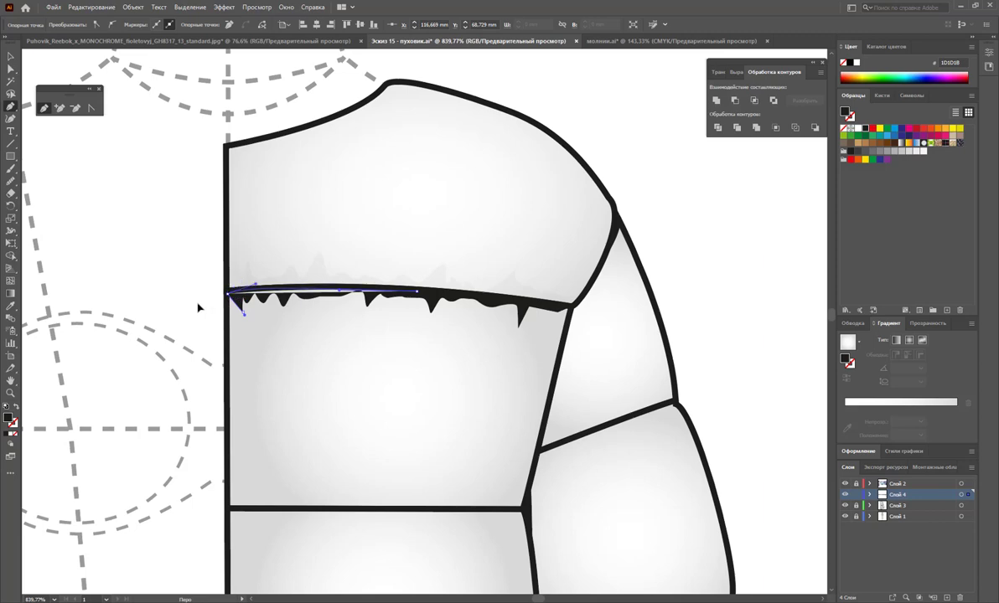
left_click(228, 292)
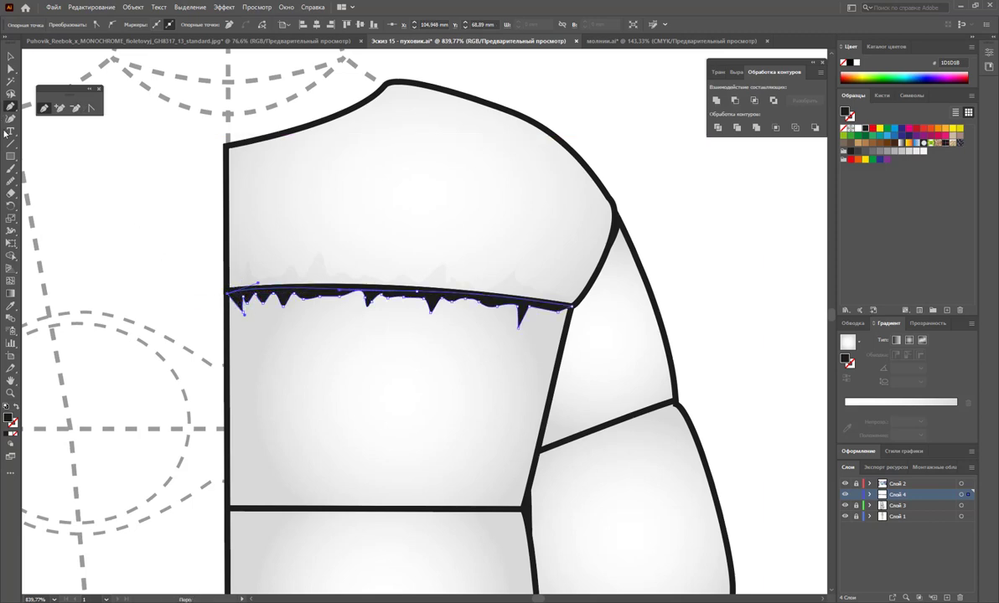
Give the fur shape the faint panel shading style with the Eyedropper.
key("i")
left_click(322, 261)
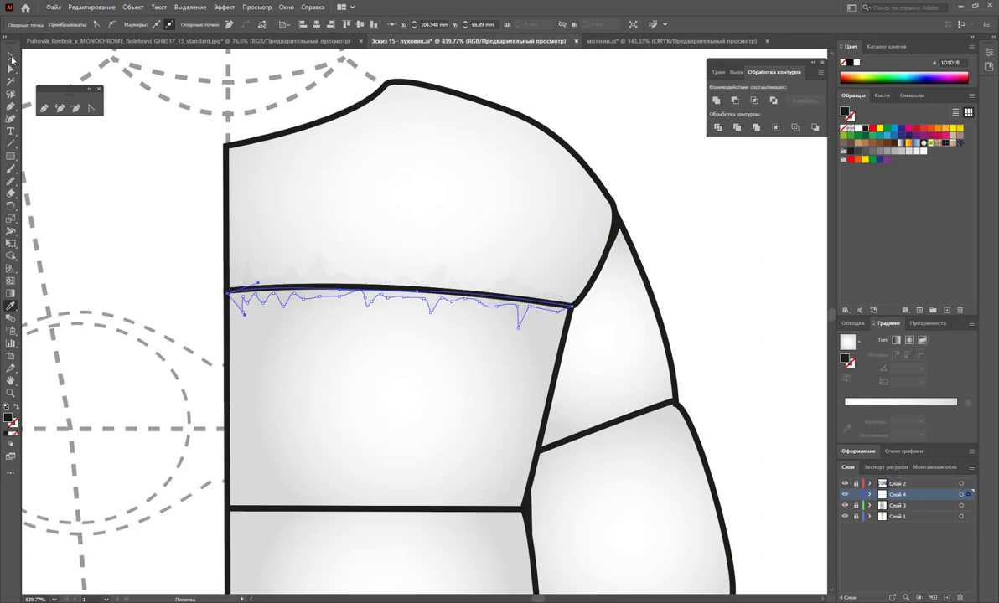
left_click(11, 56)
left_click(653, 100)
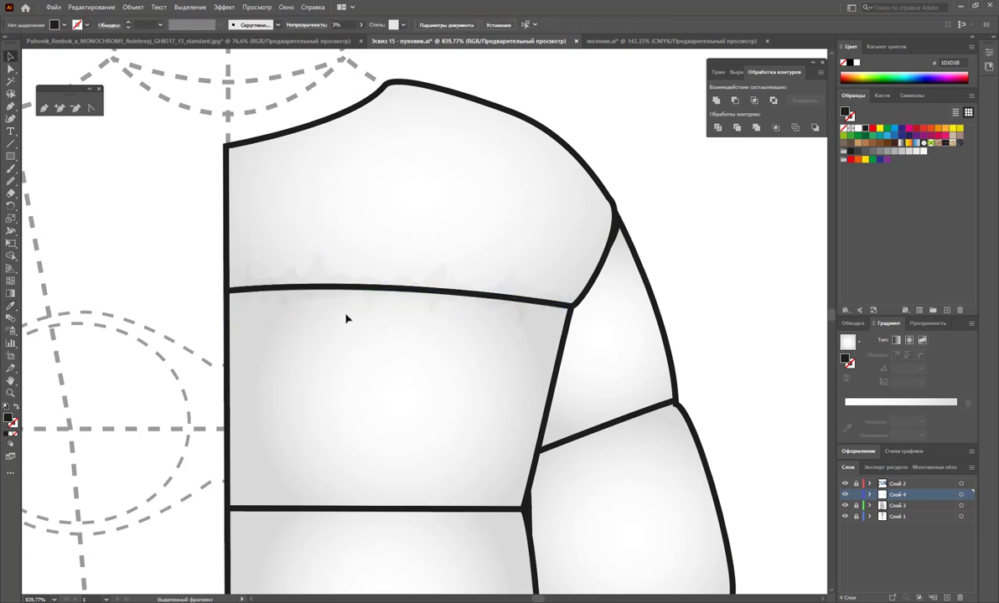
Raise the fur shading above the seam to 6% opacity.
left_click(301, 296)
left_click(361, 25)
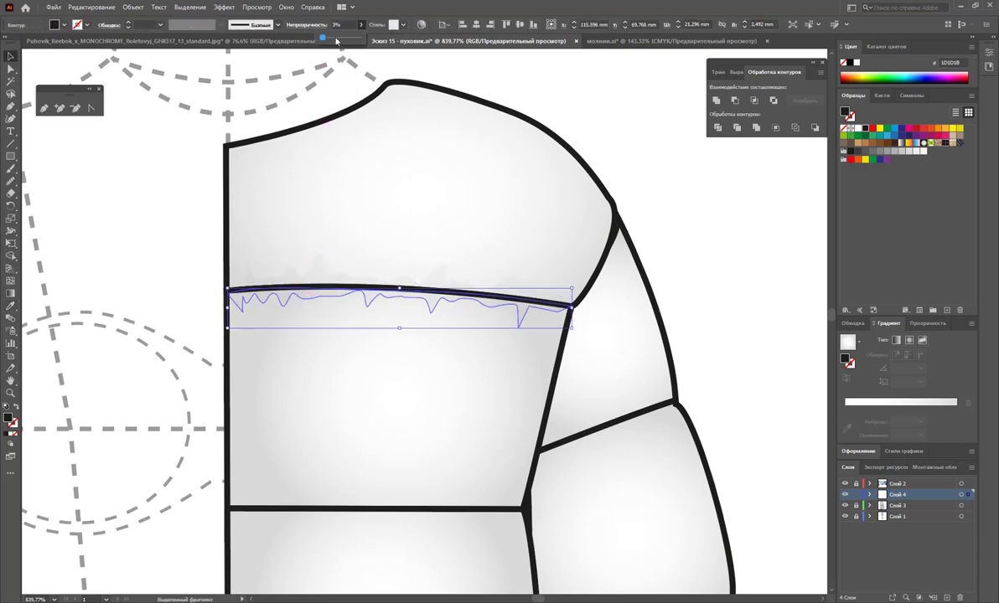
left_click(649, 107)
left_click(437, 279)
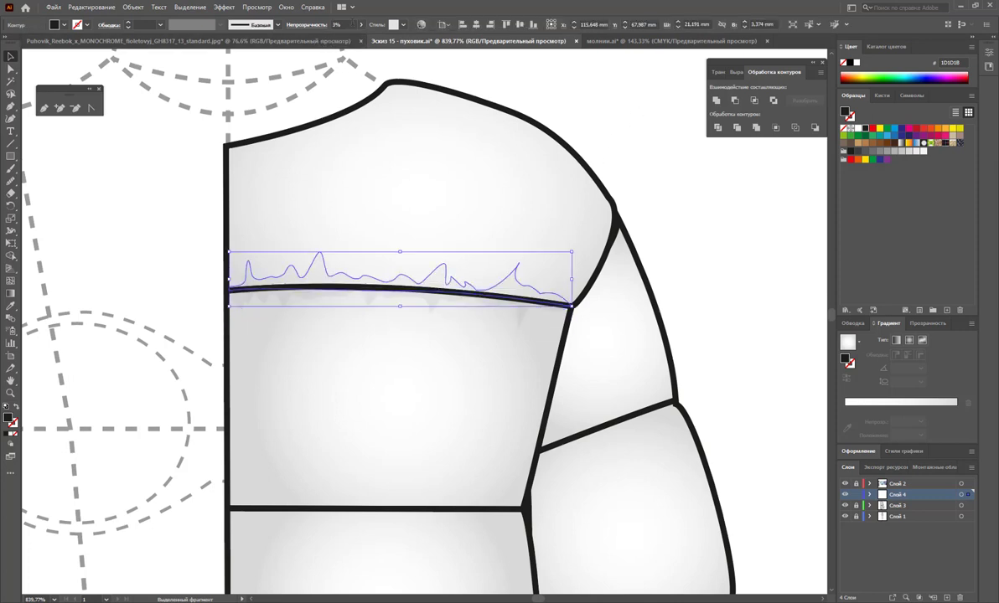
left_click(361, 26)
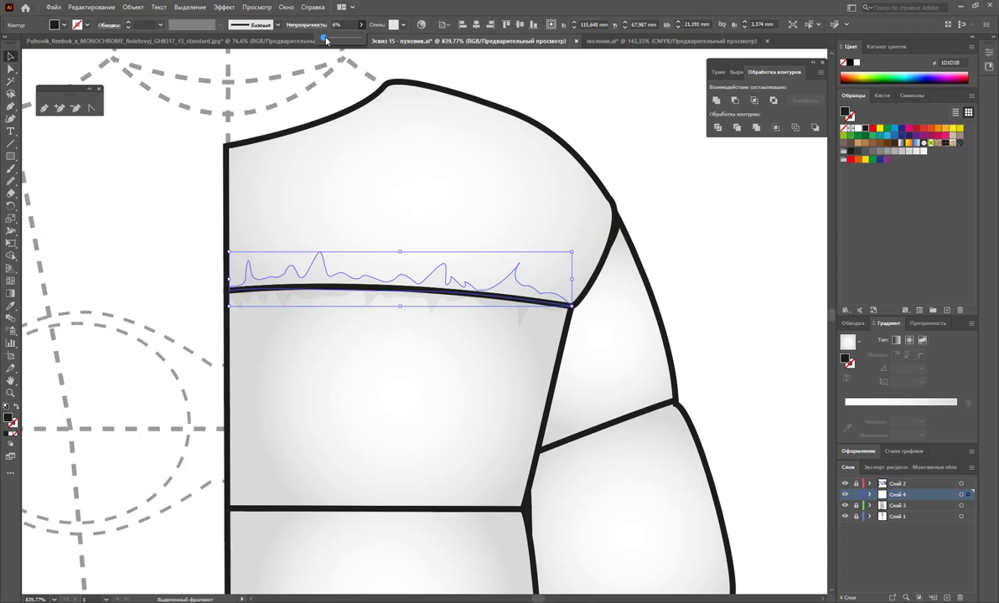
left_click(620, 90)
key("z")
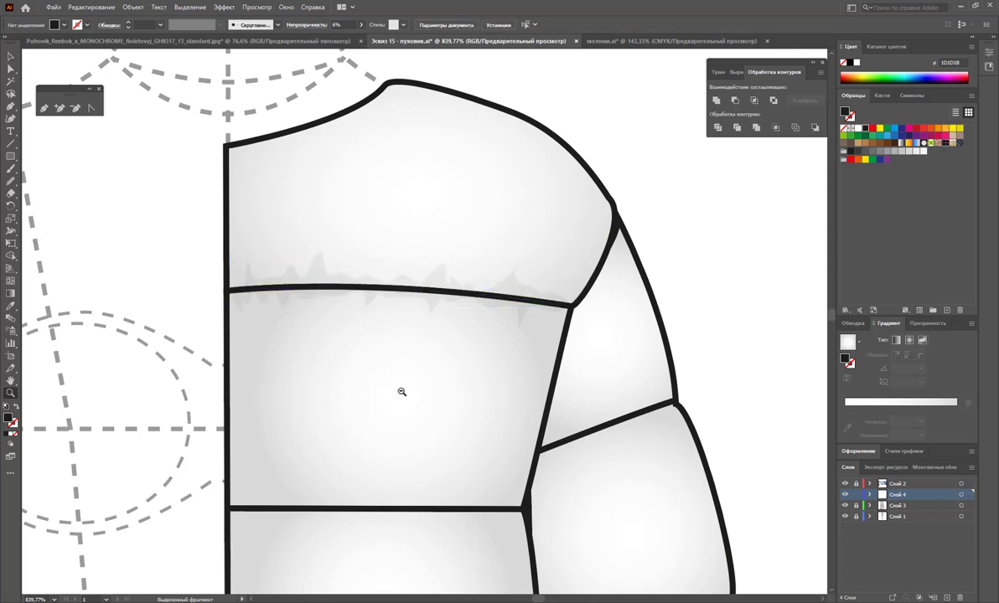
left_click(440, 384, "alt")
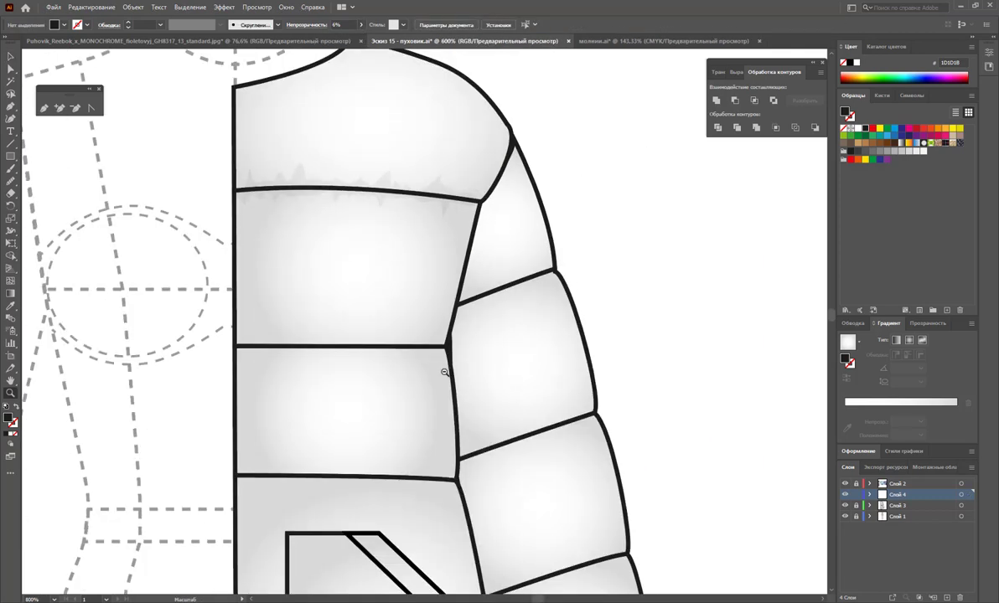
left_click(423, 372, "alt")
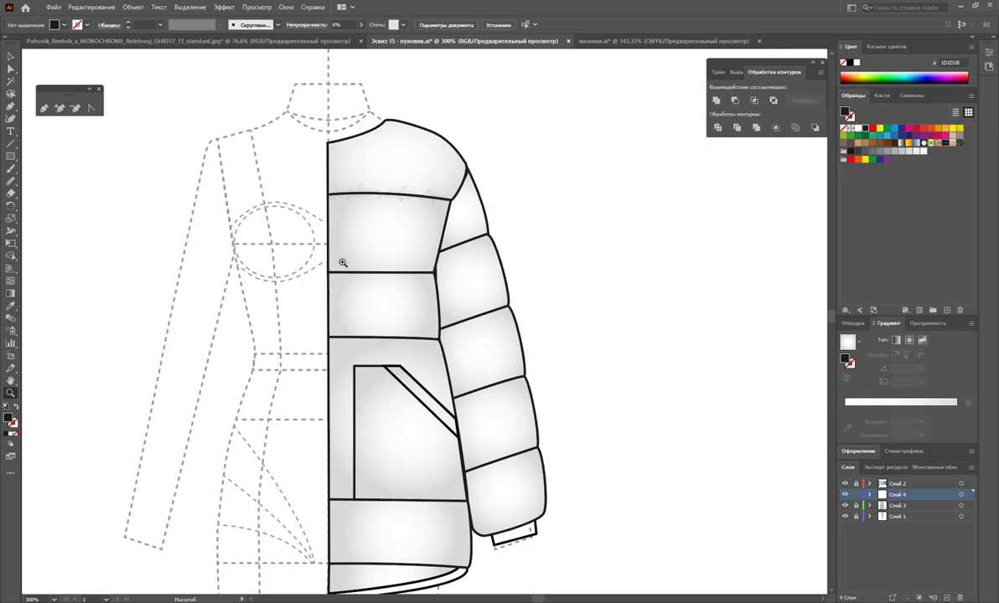
left_click_drag(370, 274, 426, 322)
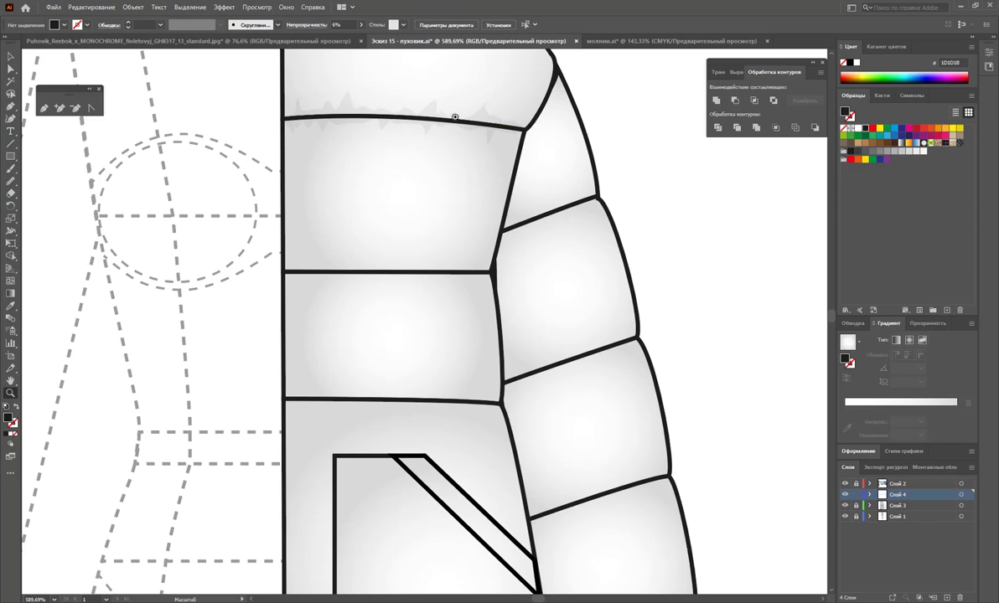
scroll(476, 164, "up", 1)
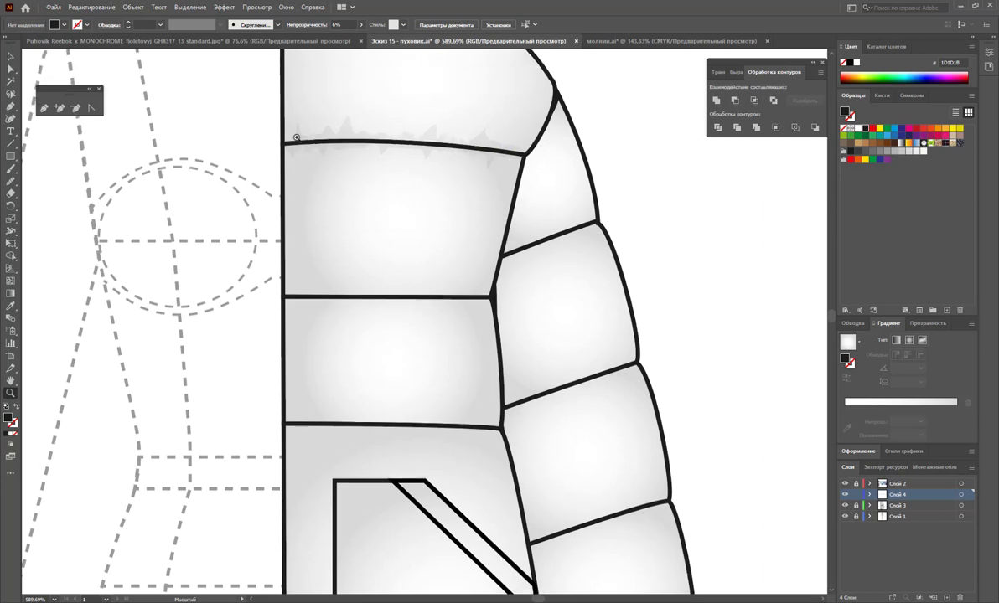
key("v")
left_click(348, 136)
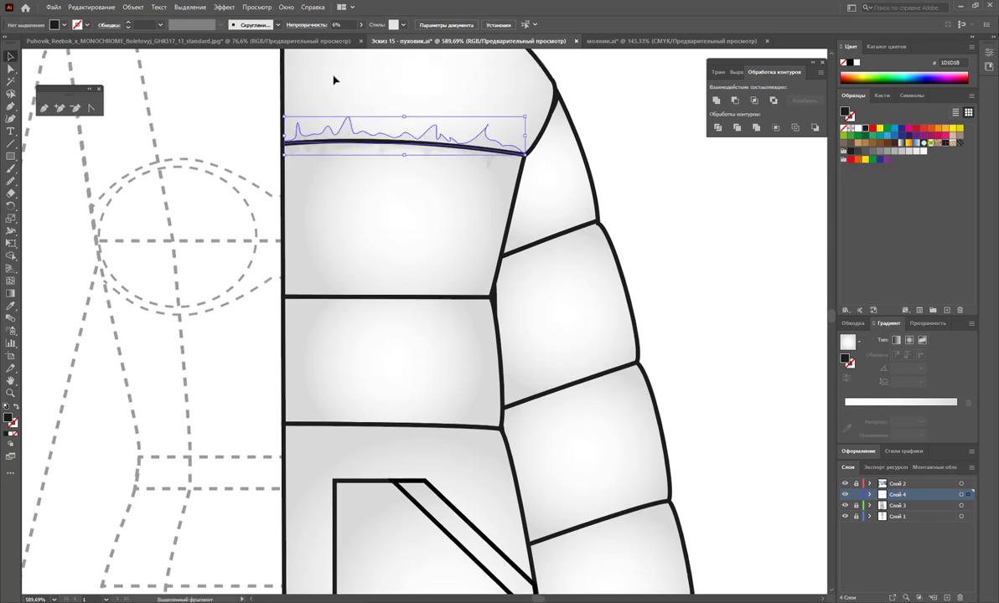
left_click(643, 227)
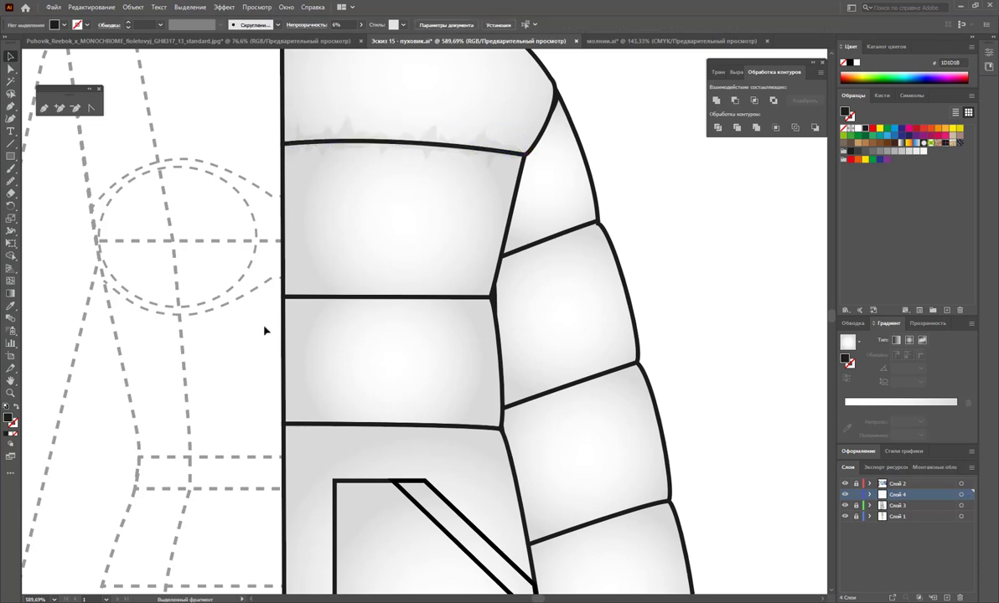
left_click(10, 392)
Pen-draw jagged fur shapes along the chest and lower body seams.
left_click_drag(373, 301, 399, 342)
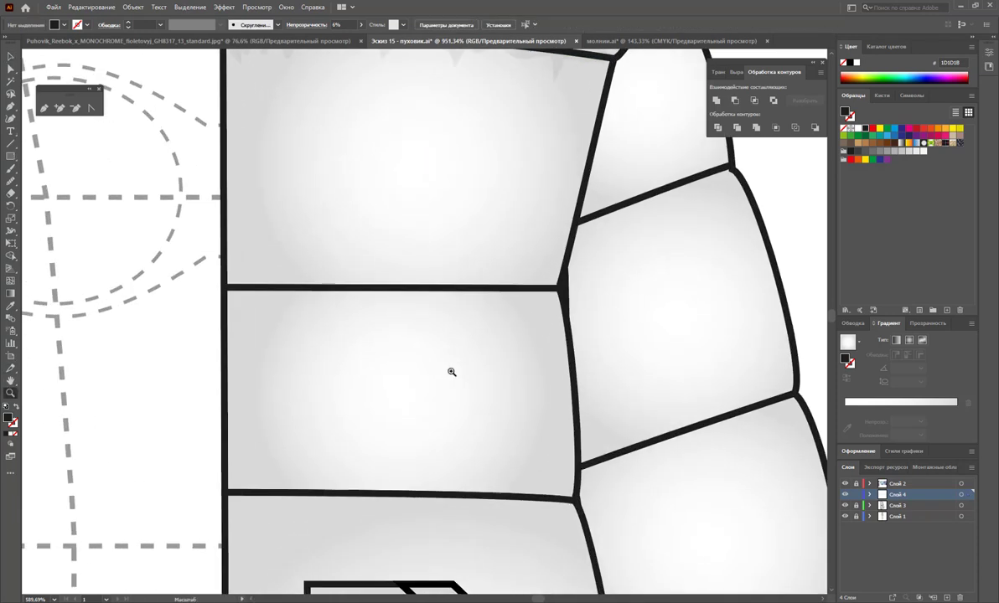
left_click(43, 107)
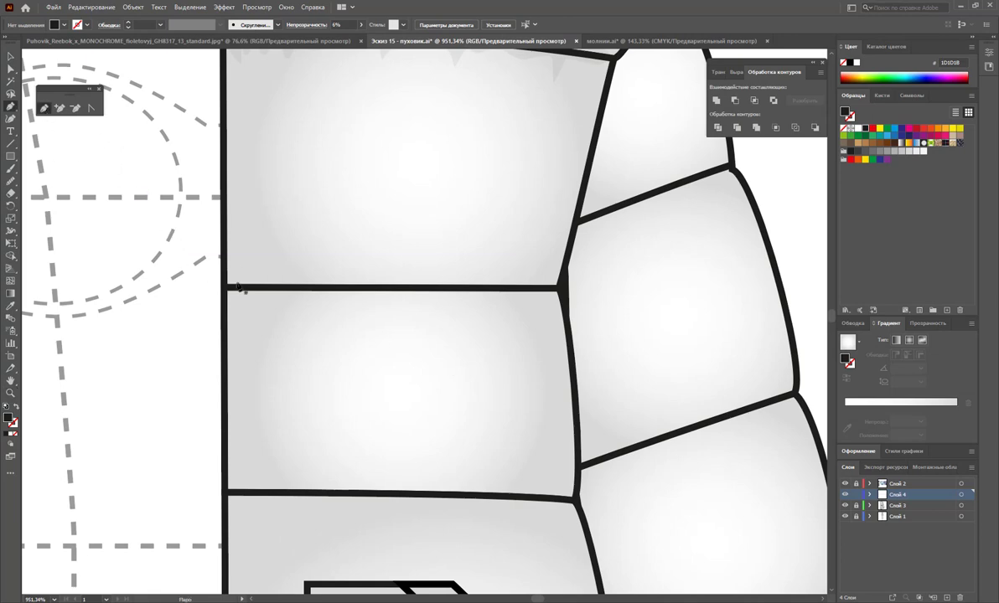
left_click_drag(234, 276, 558, 283)
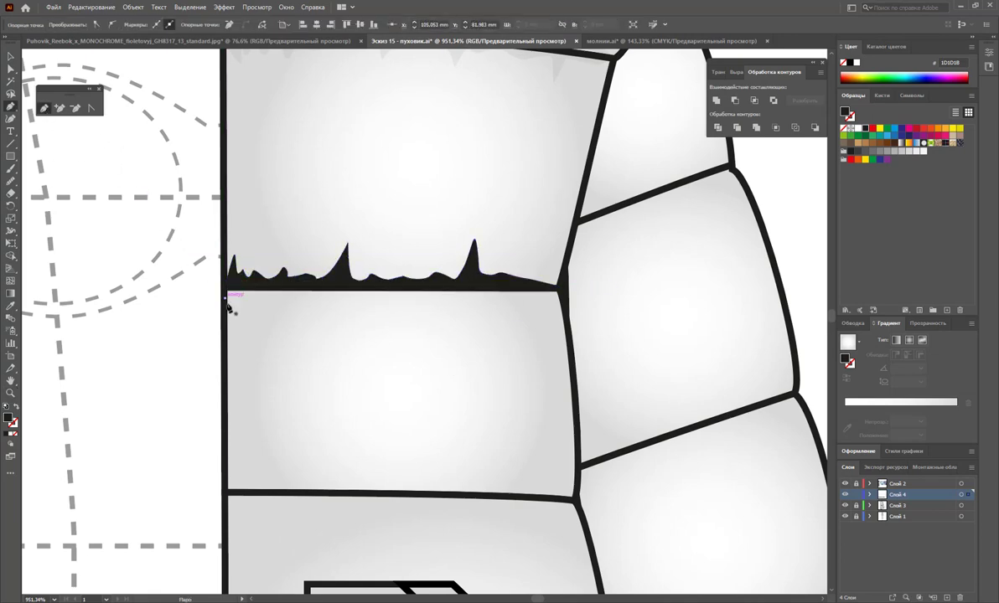
left_click_drag(230, 301, 529, 303)
scroll(239, 374, "down", 3)
left_click_drag(228, 392, 570, 398)
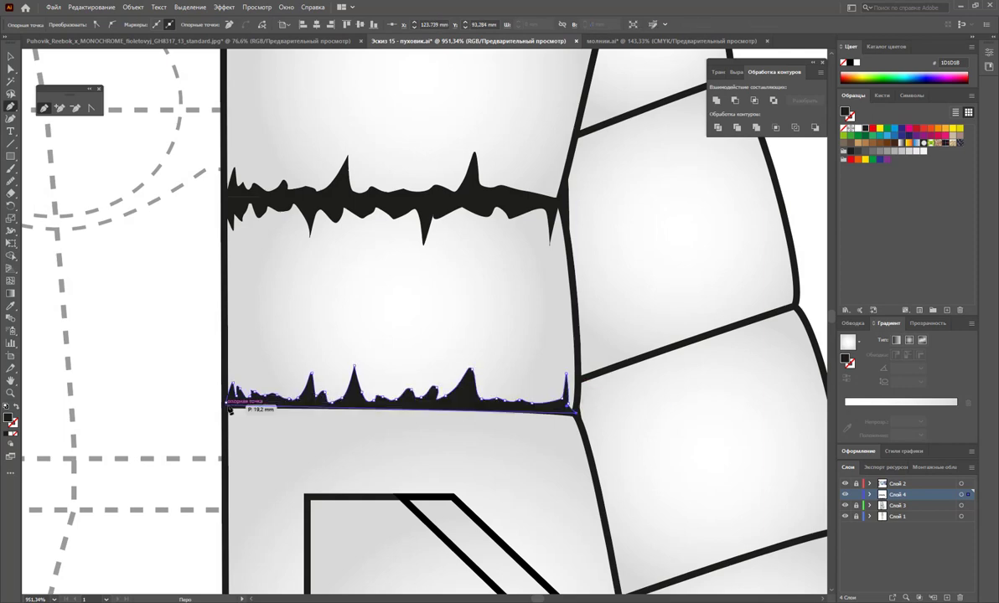
scroll(235, 382, "down", 1)
mouse_move(233, 379)
left_mouse_down()
mouse_move(287, 419)
mouse_move(536, 393)
left_mouse_up()
scroll(235, 465, "down", 5)
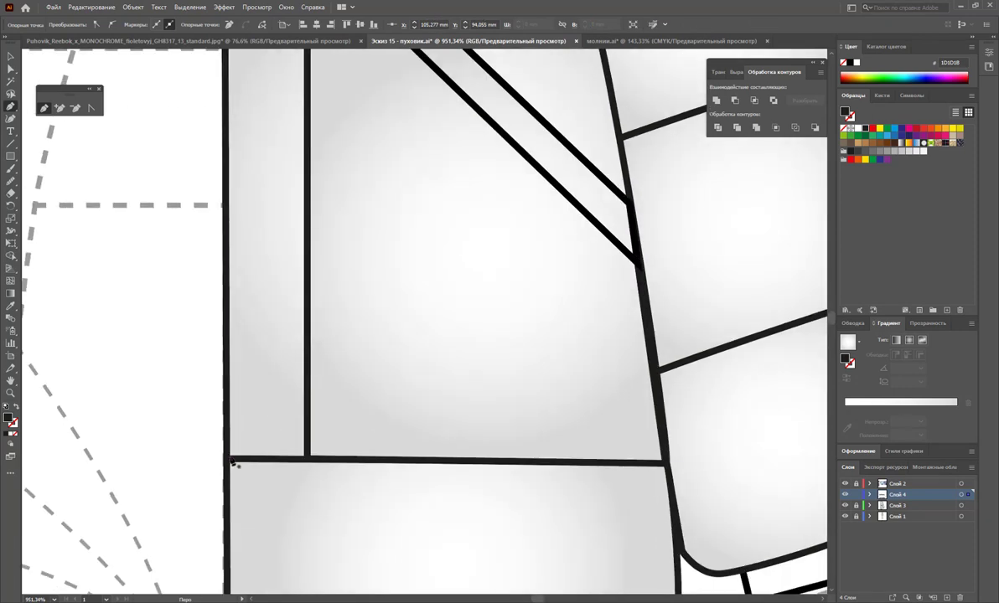
mouse_move(232, 390)
left_mouse_down()
mouse_move(444, 382)
mouse_move(664, 400)
mouse_move(513, 430)
left_mouse_up()
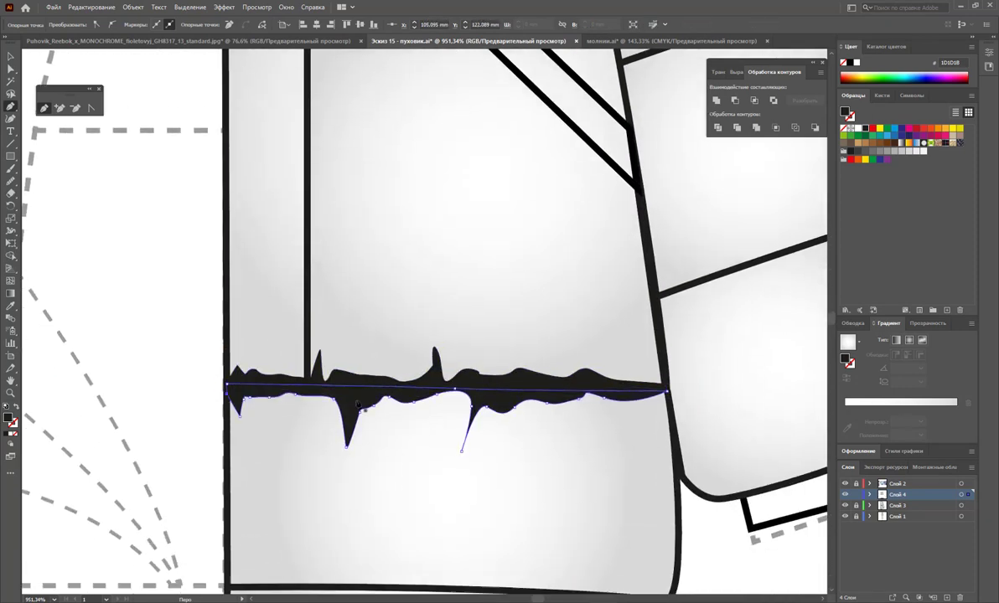
scroll(235, 394, "down", 5)
left_click_drag(233, 381, 666, 409)
key("ctrl+minus")
key("ctrl+minus")
key("ctrl+minus")
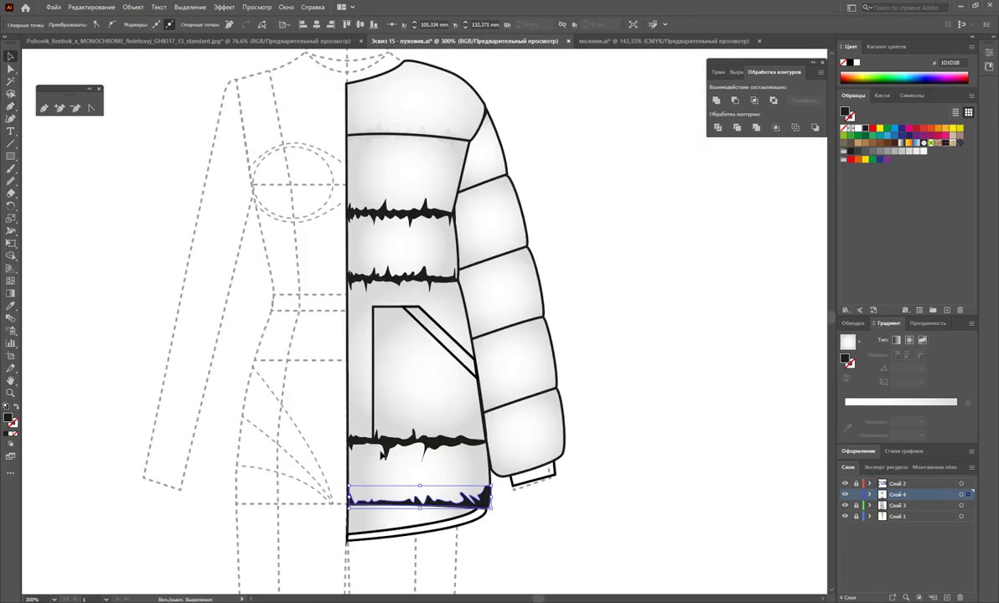
Draw jagged fur along the sleeve and cuff seams, then select all the new fur shapes.
key("v")
key("b")
scroll(435, 361, "up", 5)
mouse_move(324, 209)
left_mouse_down()
mouse_move(461, 159)
mouse_move(323, 222)
left_mouse_up()
scroll(508, 263, "down", 3)
mouse_move(324, 335)
left_mouse_down()
mouse_move(526, 278)
mouse_move(391, 338)
mouse_move(323, 335)
left_mouse_up()
scroll(571, 268, "down", 5)
scroll(571, 269, "down", 2)
mouse_move(558, 250)
left_mouse_down()
mouse_move(479, 260)
mouse_move(483, 323)
mouse_move(551, 279)
left_mouse_up()
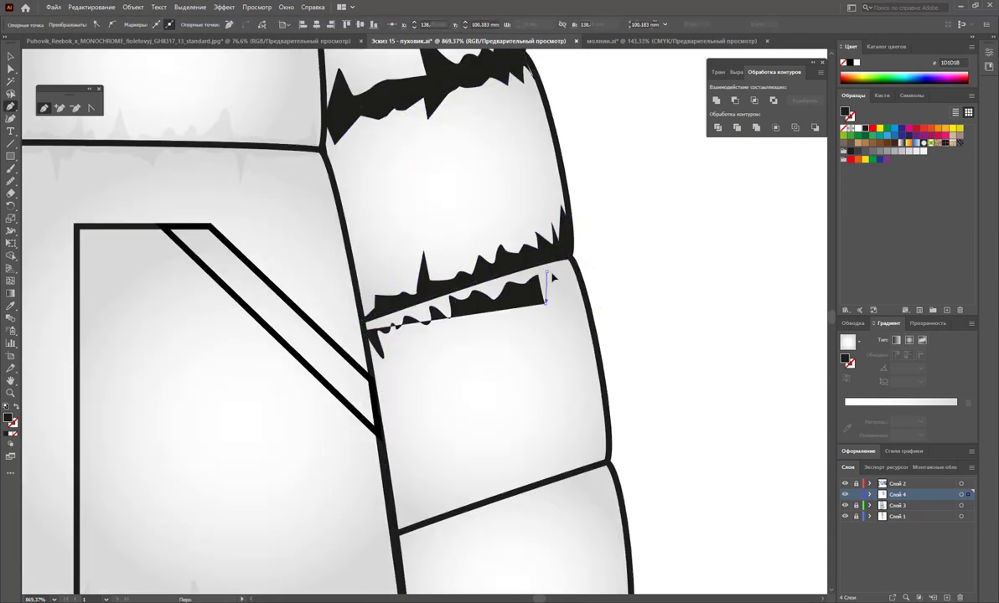
scroll(551, 278, "down", 4)
mouse_move(400, 358)
left_mouse_down()
mouse_move(547, 305)
mouse_move(401, 352)
mouse_move(479, 338)
left_mouse_up()
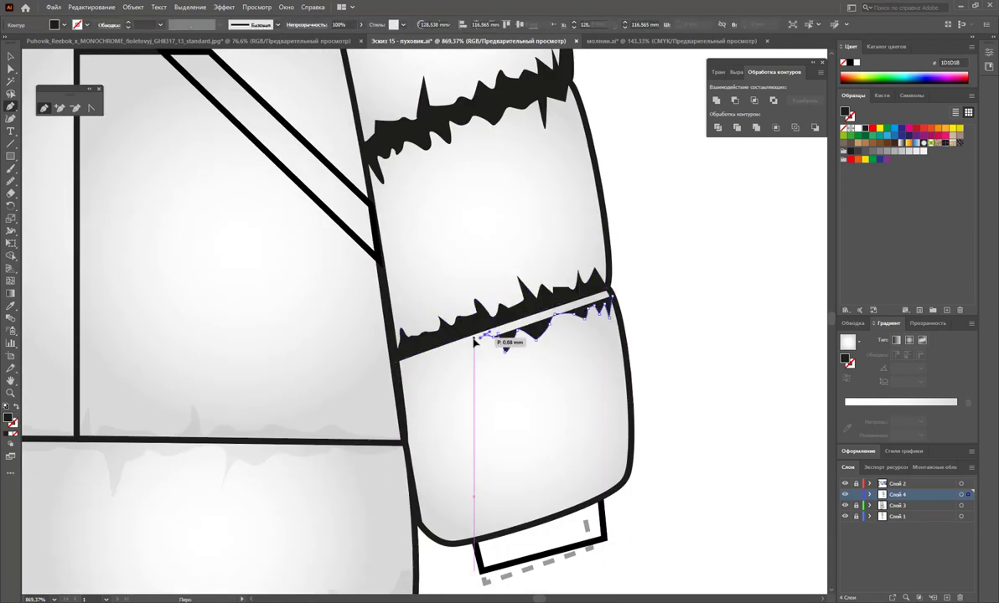
scroll(609, 430, "down", 3)
left_click_drag(609, 430, 419, 465)
key("ctrl+minus")
key("ctrl+minus")
key("ctrl+minus")
key("ctrl+minus")
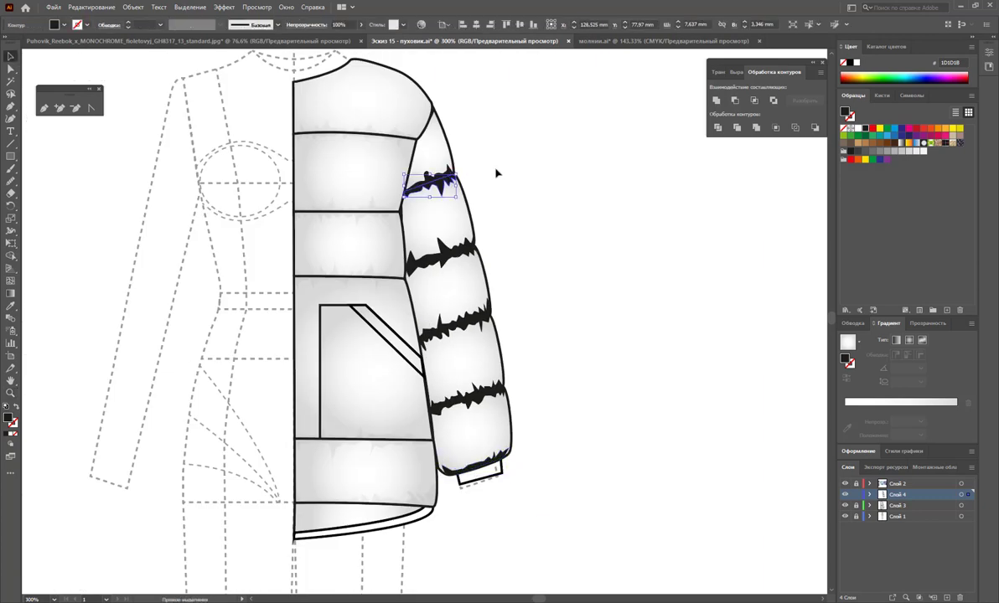
left_click_drag(495, 172, 491, 407)
Copy the faint 6% shading style onto the new fur shapes with the Eyedropper, then deselect.
key("i")
left_click(330, 267)
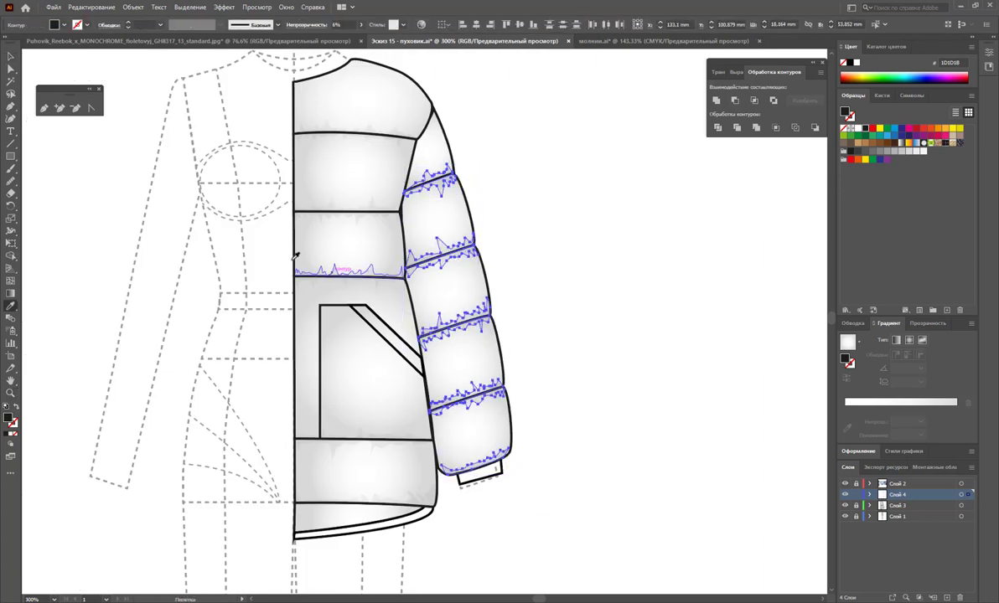
left_click(6, 55)
left_click(564, 232)
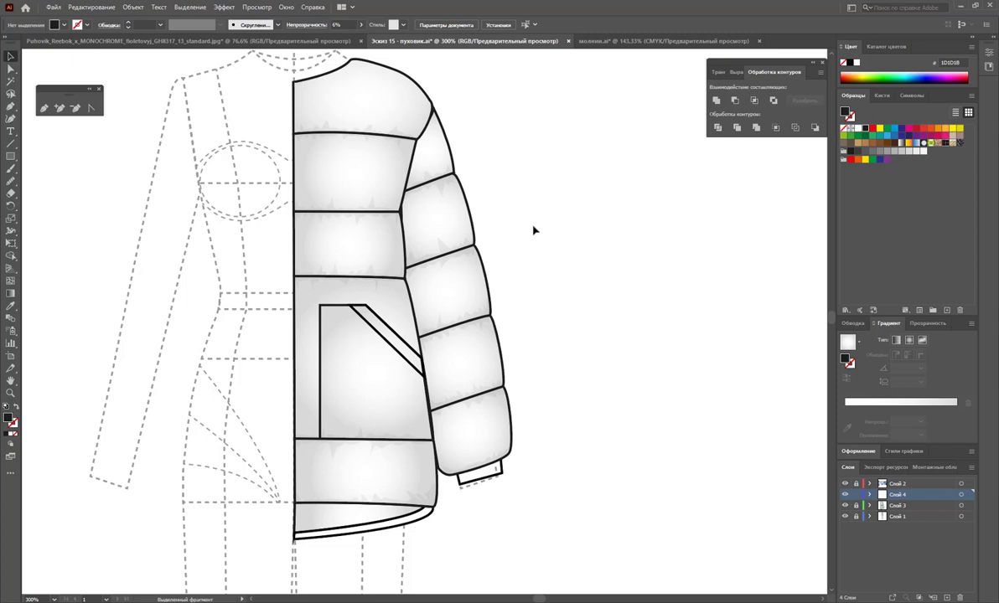
left_click(42, 108)
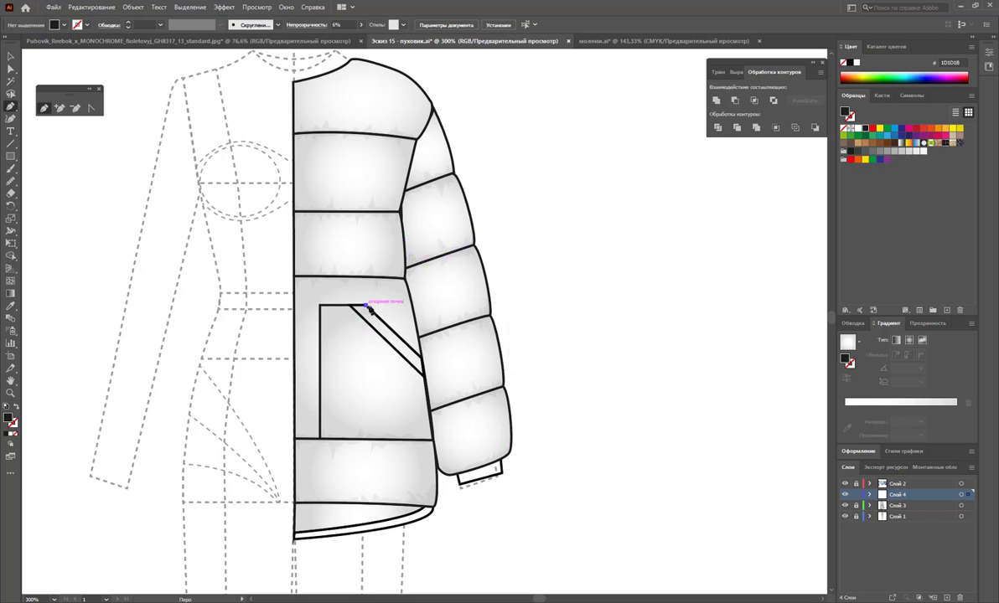
Draw a line along the pocket's slanted opening and lower its opacity to 26%.
left_click(368, 307)
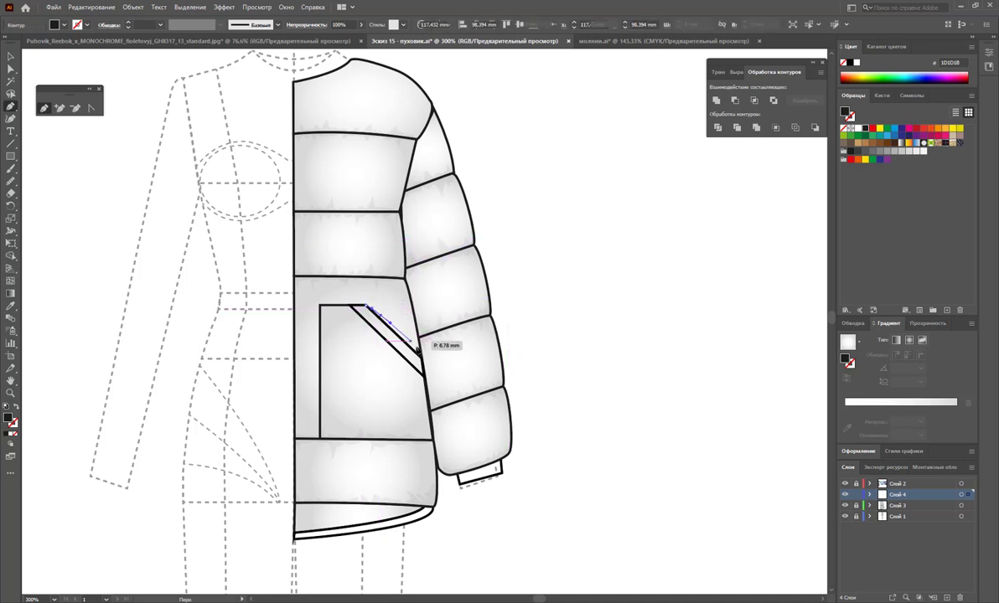
left_click(421, 351)
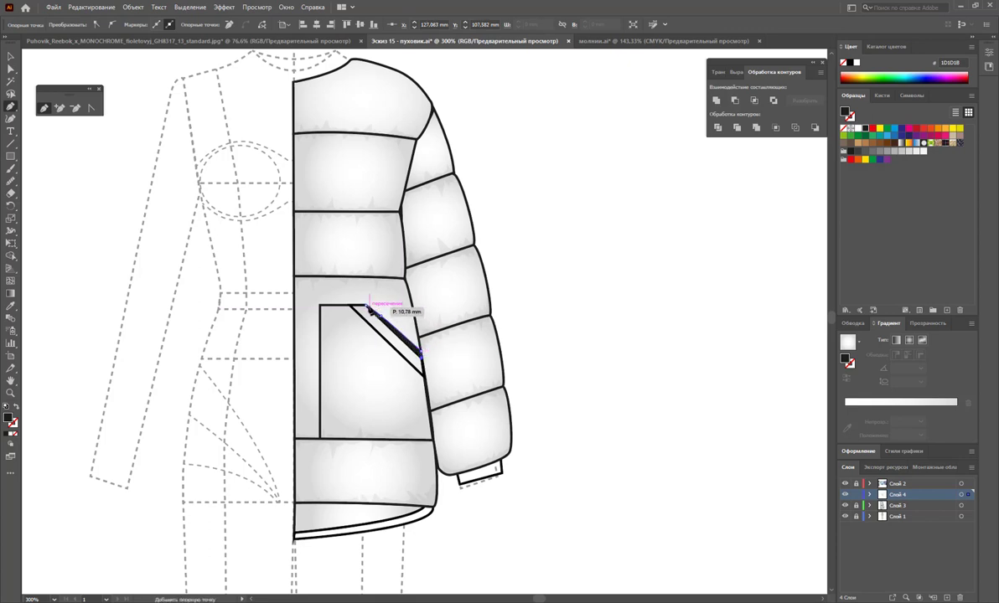
left_click(11, 56)
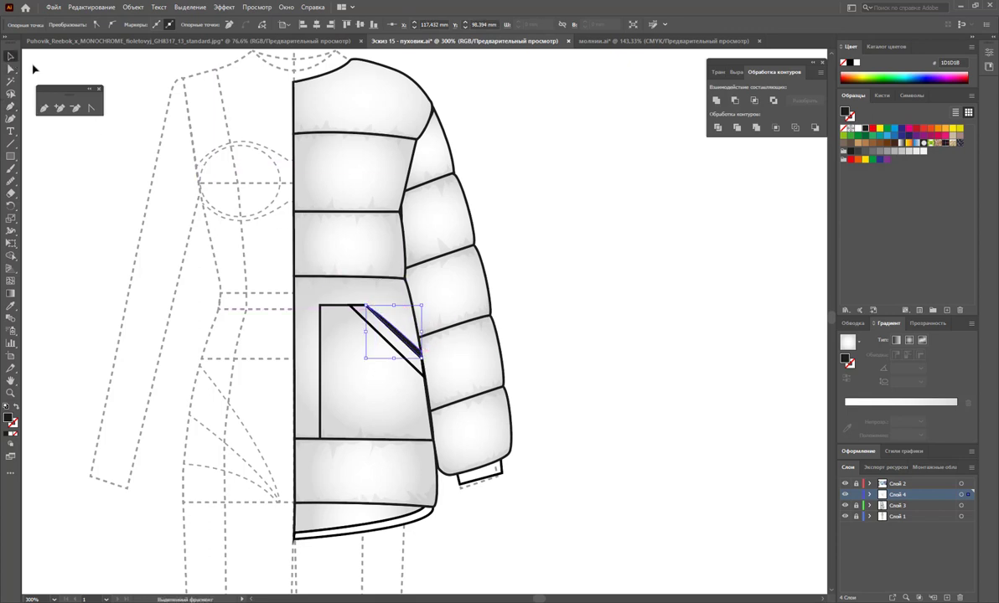
left_click(352, 327)
left_click(372, 314)
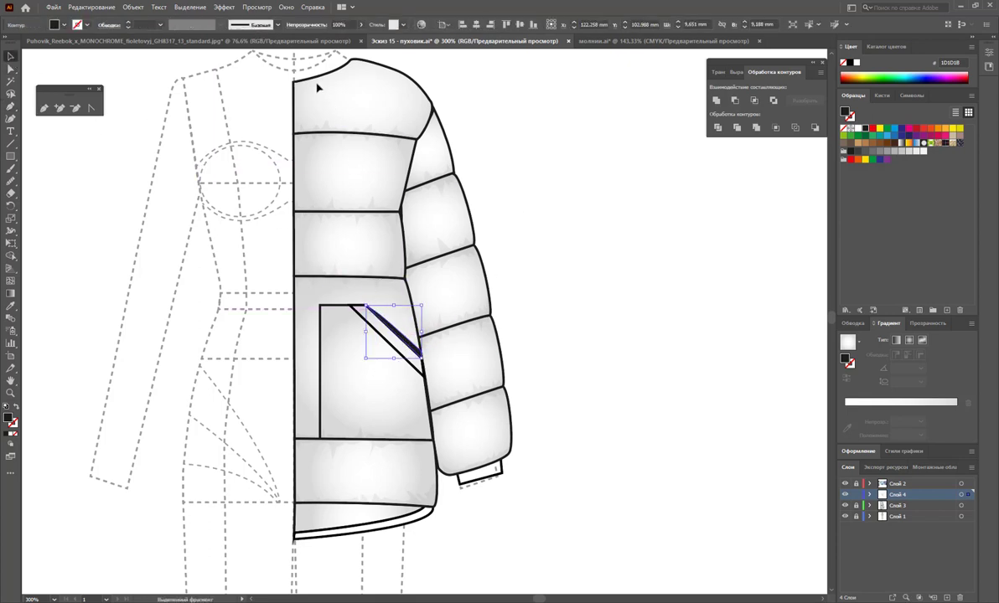
left_click(361, 24)
left_click_drag(366, 39, 330, 39)
left_click(533, 182)
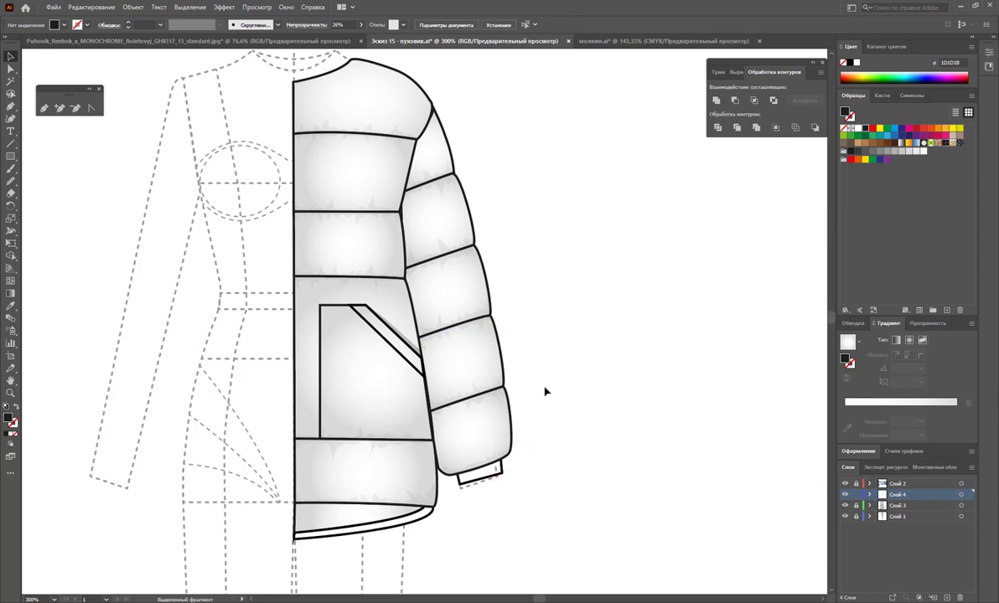
scroll(545, 391, "up", 1)
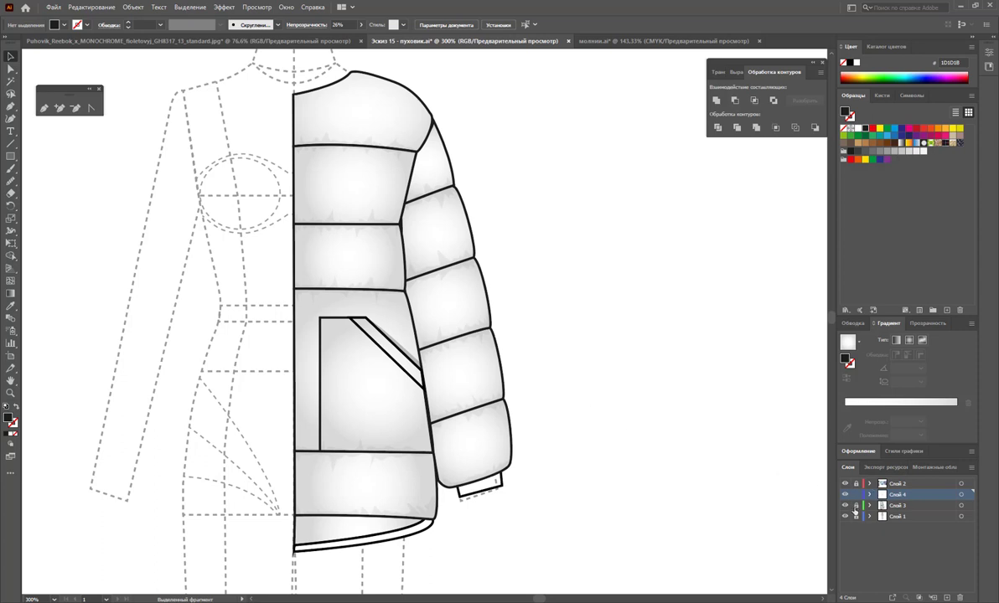
Fill the sleeve cuff and bottom hem band solid black.
left_click(484, 492)
left_click(421, 530, "shift")
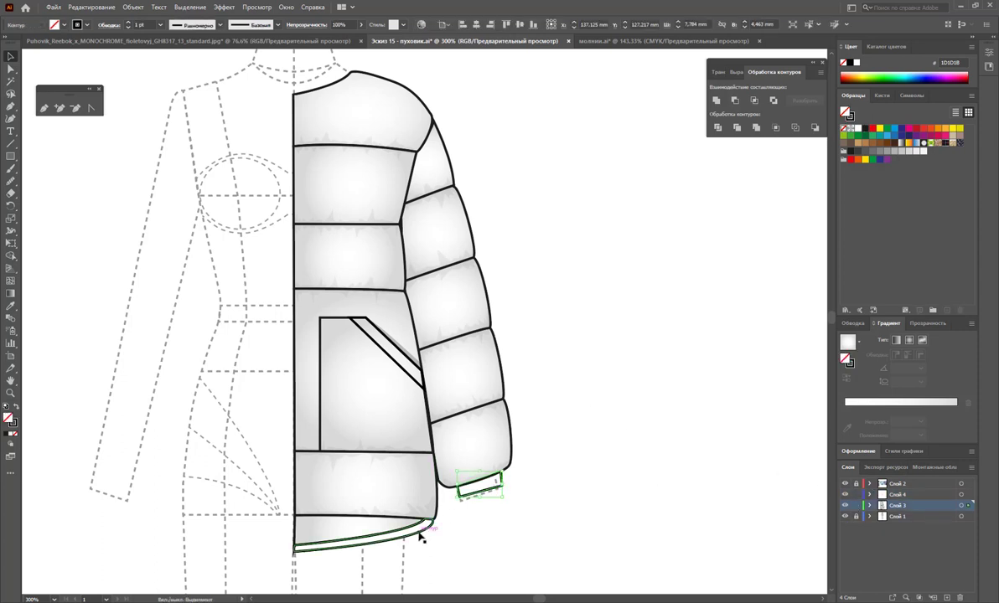
key("shift+x")
left_click(661, 330)
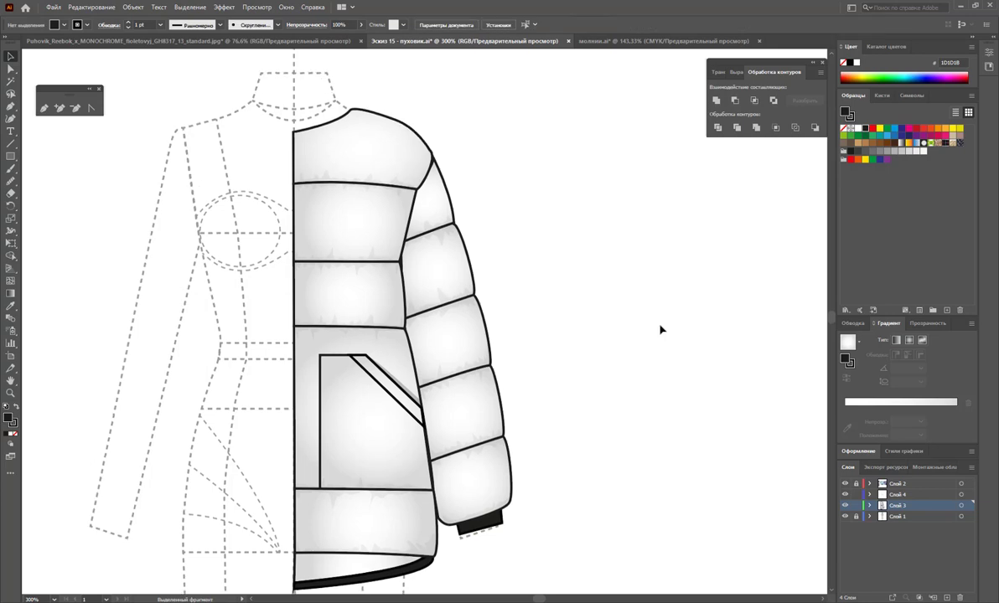
key("z")
key("ctrl+minus")
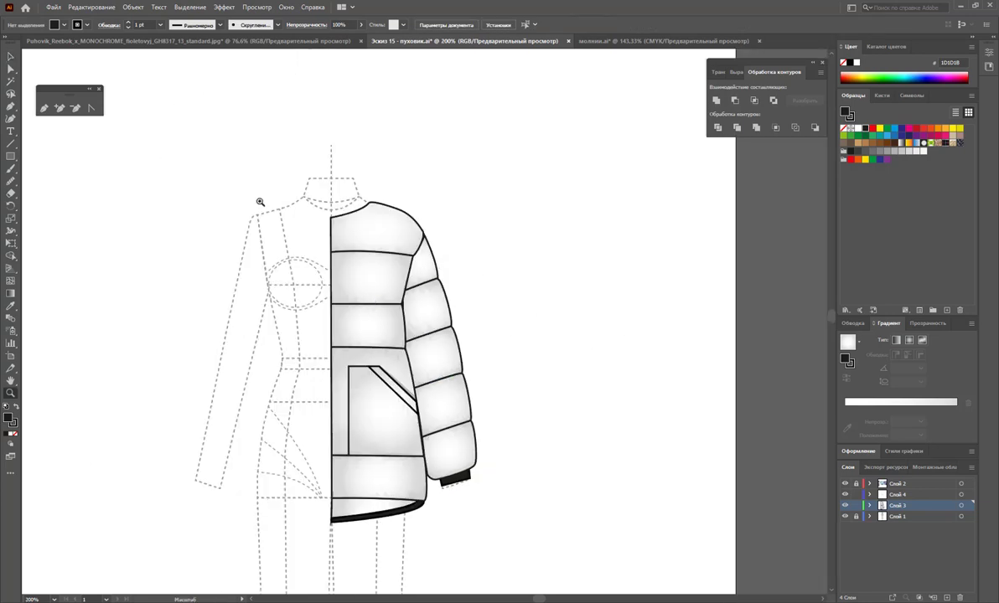
Select the whole jacket half, delete it, then undo to restore it.
left_click(11, 57)
scroll(439, 204, "down", 1)
left_click_drag(516, 128, 259, 492)
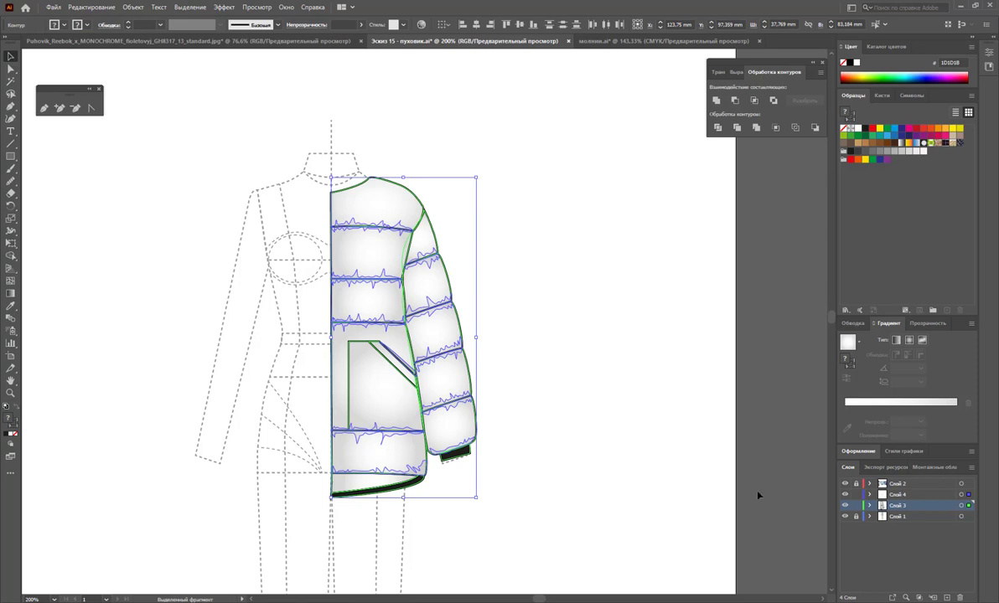
key("a")
key("v")
key("Delete")
key("ctrl+z")
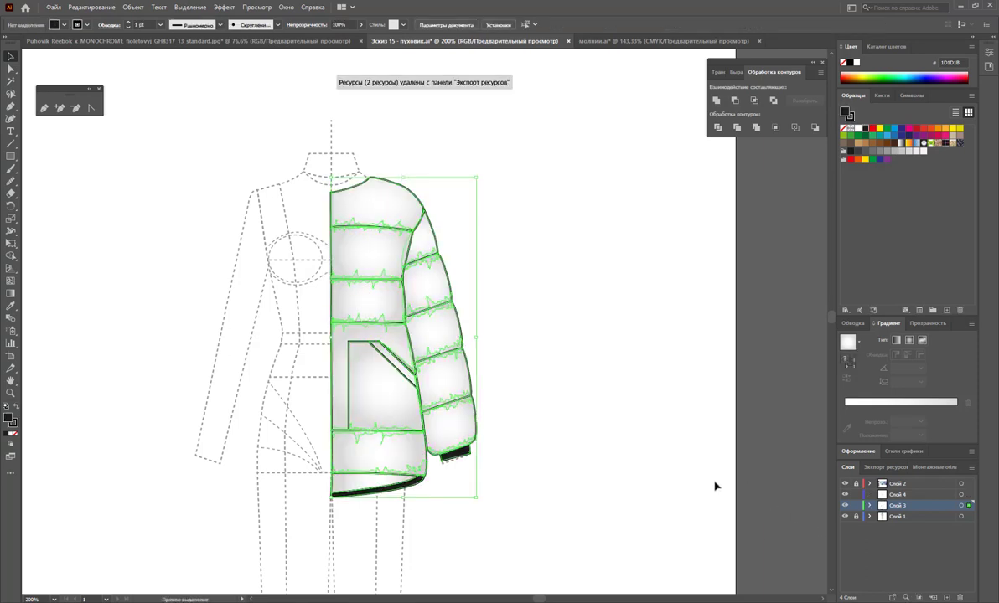
left_click(667, 474)
Delete the layer Слой 4 and reselect the whole jacket half.
left_click(904, 496)
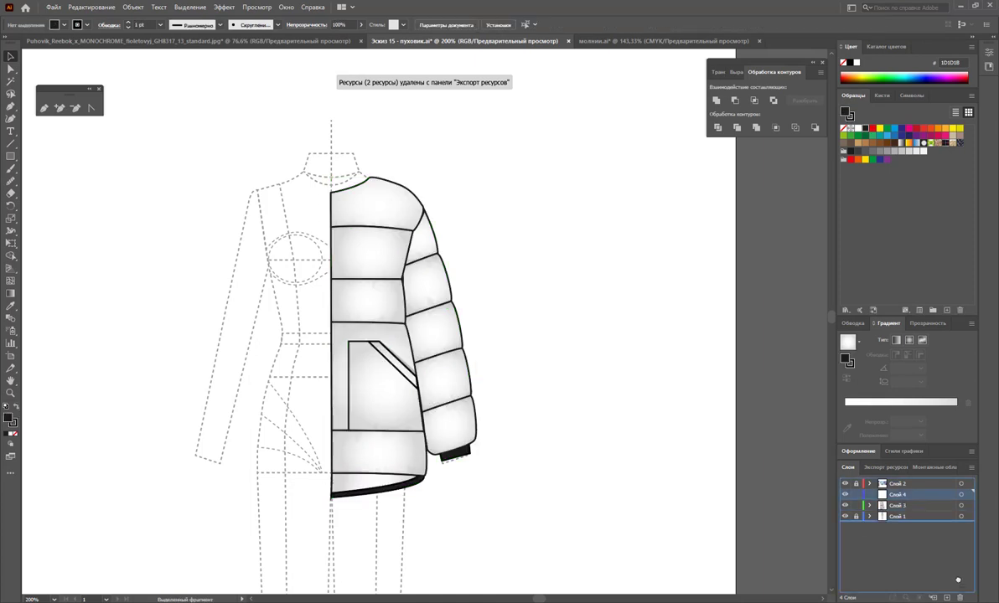
left_click(961, 598)
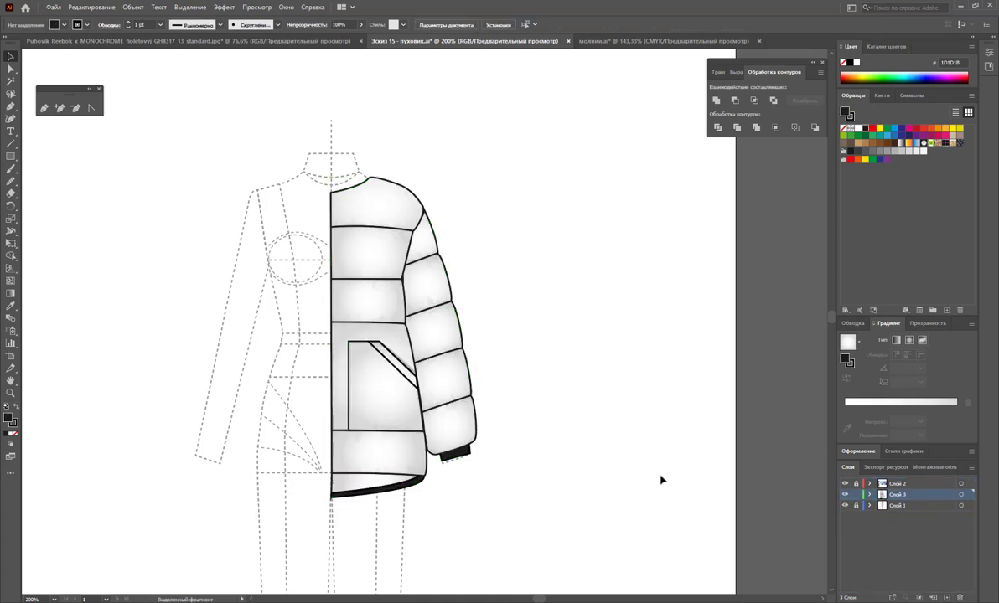
left_click_drag(533, 106, 295, 523)
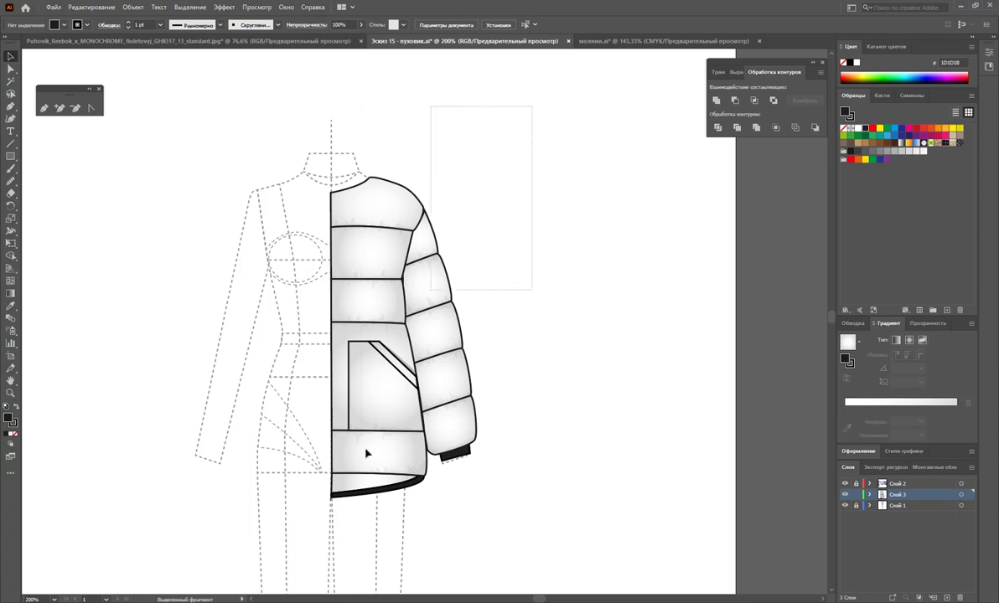
Reflect a copy of the jacket half across the centre line, then undo it.
left_click(512, 510)
left_click_drag(516, 505, 276, 169)
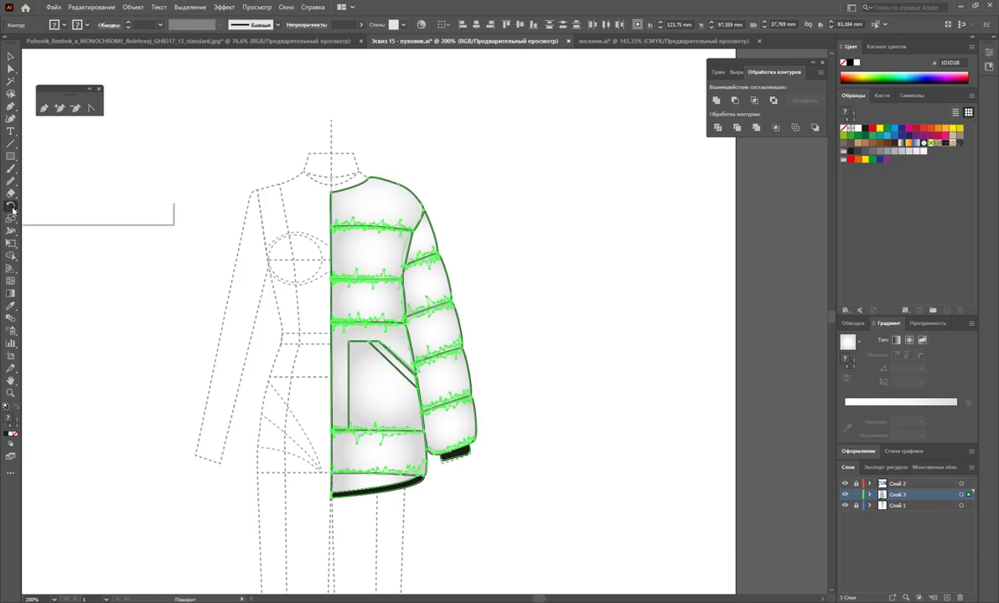
left_click_drag(12, 201, 52, 209)
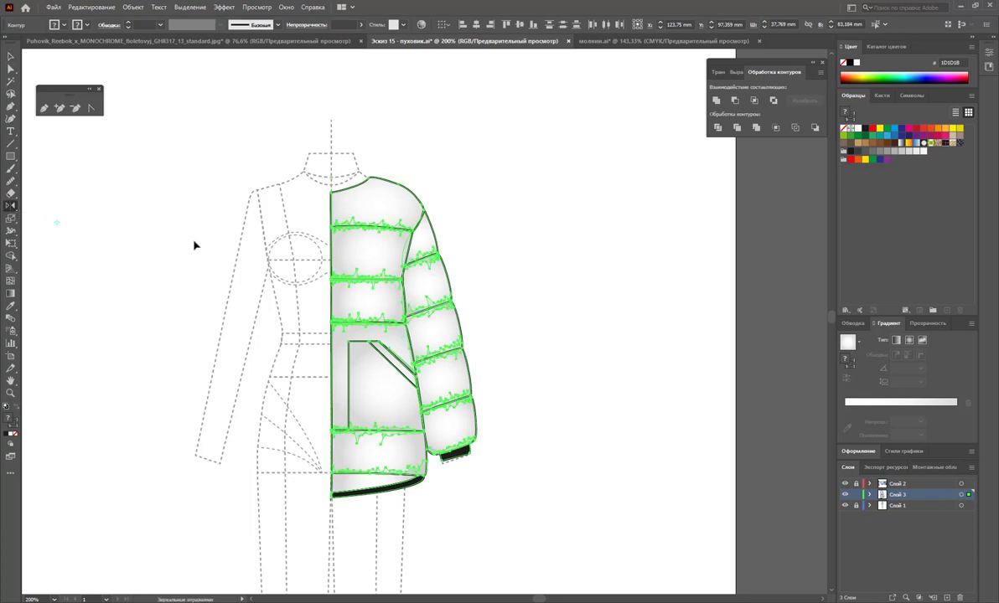
left_click(331, 213)
left_click_drag(374, 200, 249, 193)
left_click(10, 55)
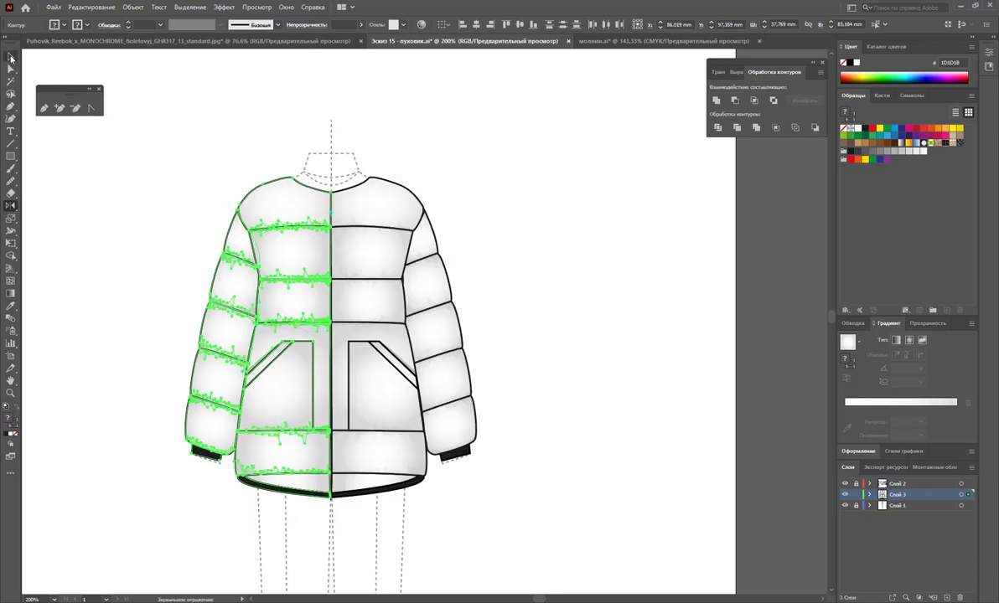
left_click(491, 157)
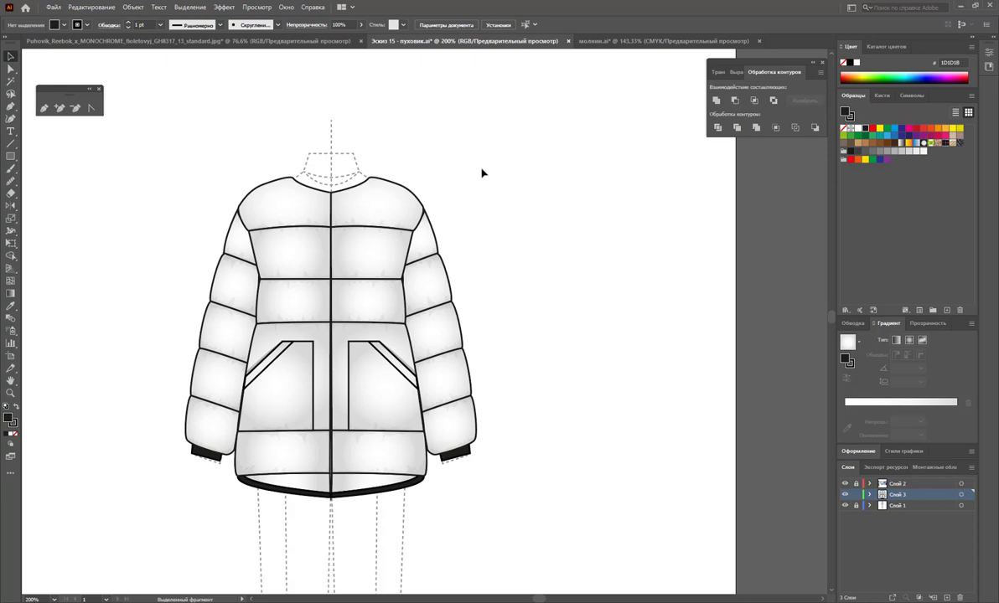
key("ctrl+z")
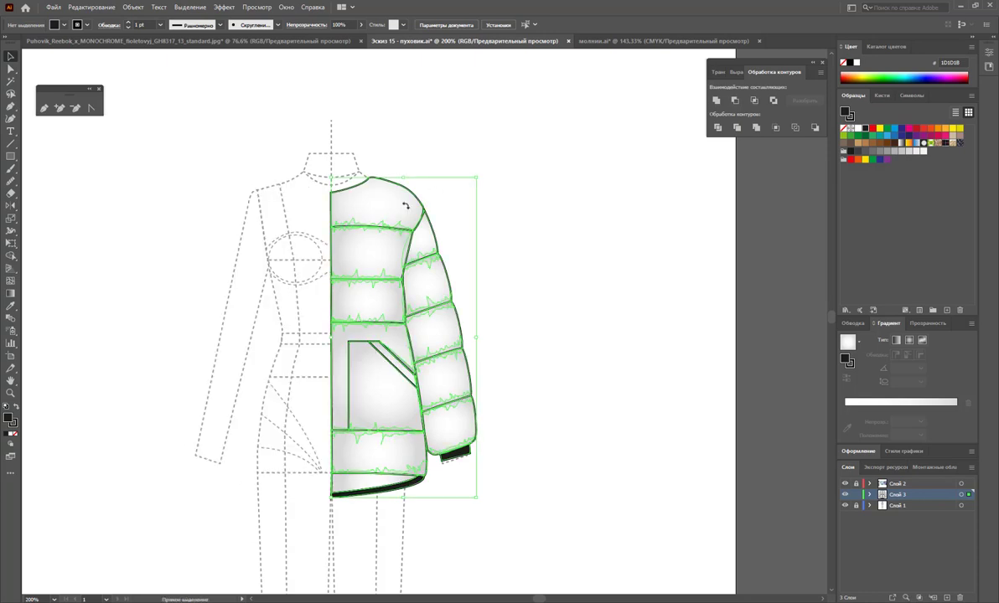
Reflect a copy of the jacket half across the centre line onto the left side.
left_click(8, 206)
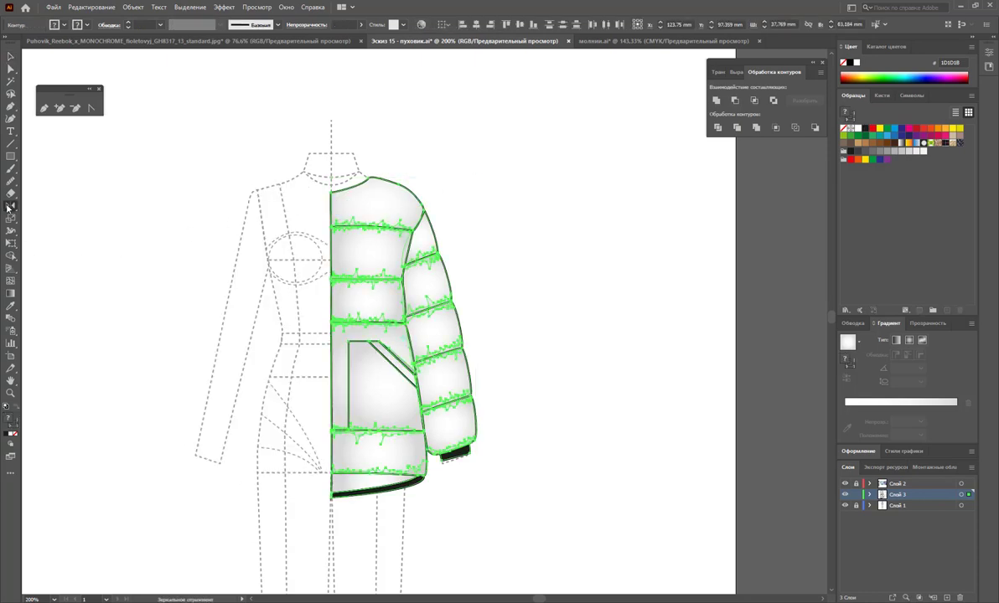
left_click(331, 204)
mouse_move(394, 216)
left_mouse_down()
mouse_move(328, 223)
mouse_move(305, 198)
mouse_move(325, 232)
mouse_move(359, 215)
mouse_move(323, 185)
mouse_move(288, 219)
left_mouse_up()
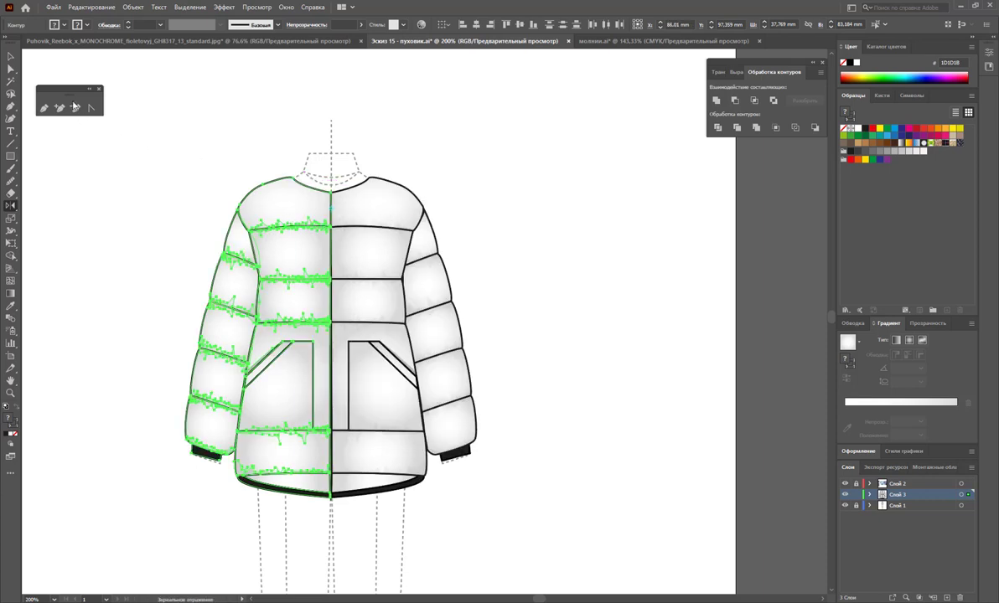
left_click(10, 56)
left_click(495, 172)
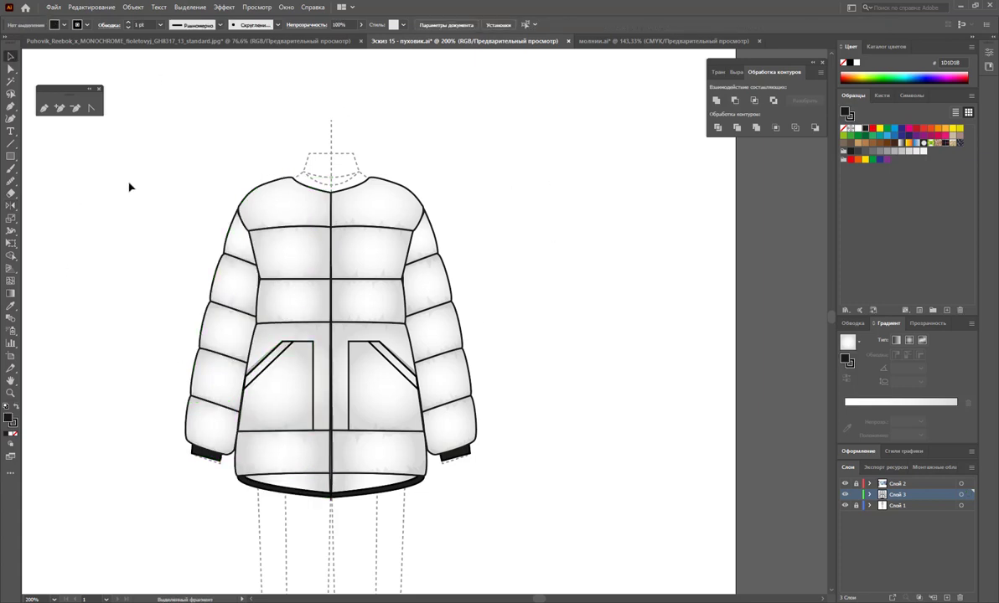
Select the left and right halves of the bottom hem band.
left_click(324, 484)
left_click_drag(175, 173, 307, 542)
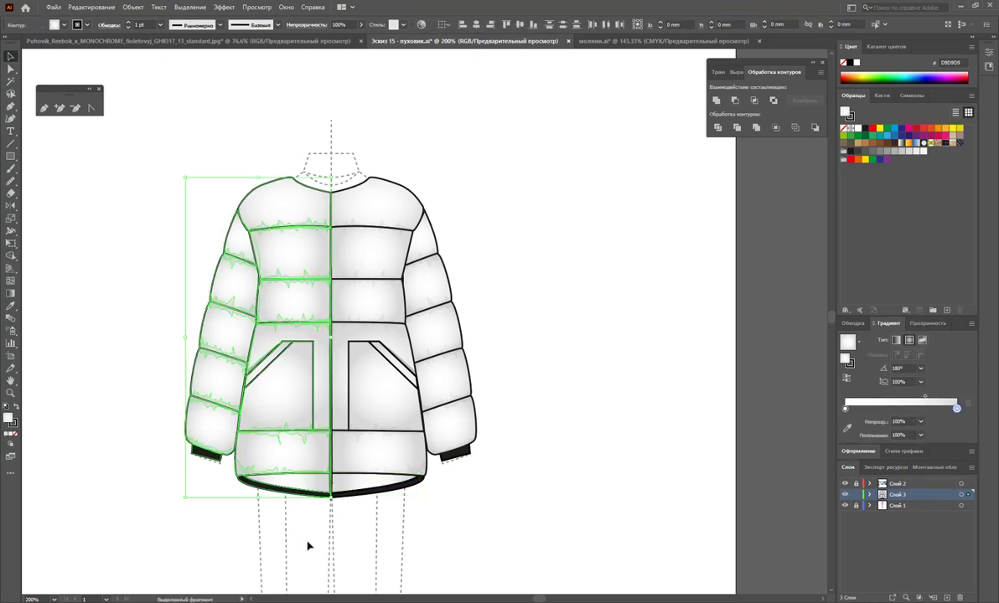
left_click(595, 490)
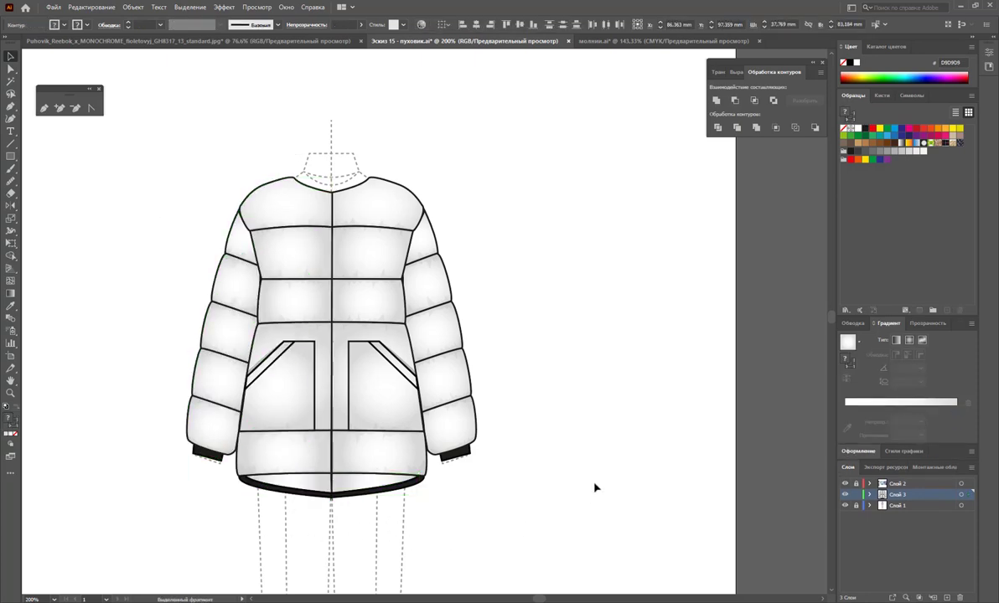
left_click(349, 484)
left_click(291, 484, "shift")
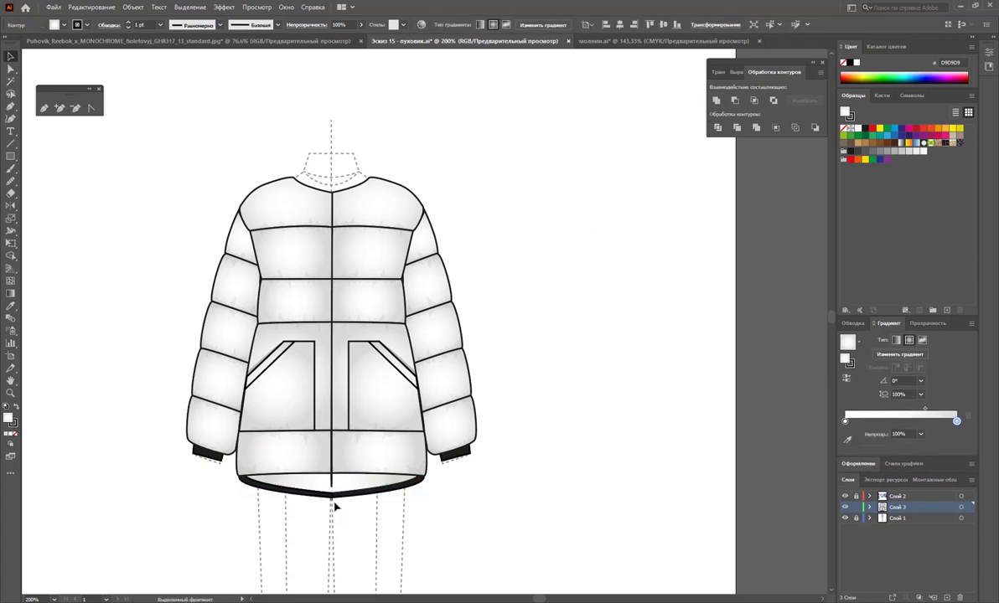
Remove the centre anchor point from the hem shape so it curves smoothly.
left_click(320, 494)
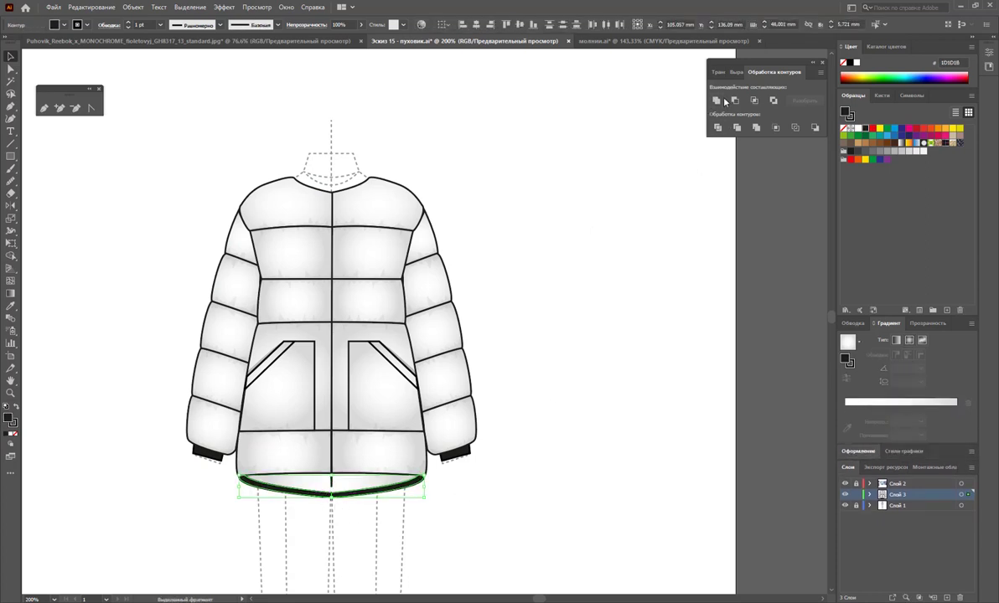
left_click(330, 482)
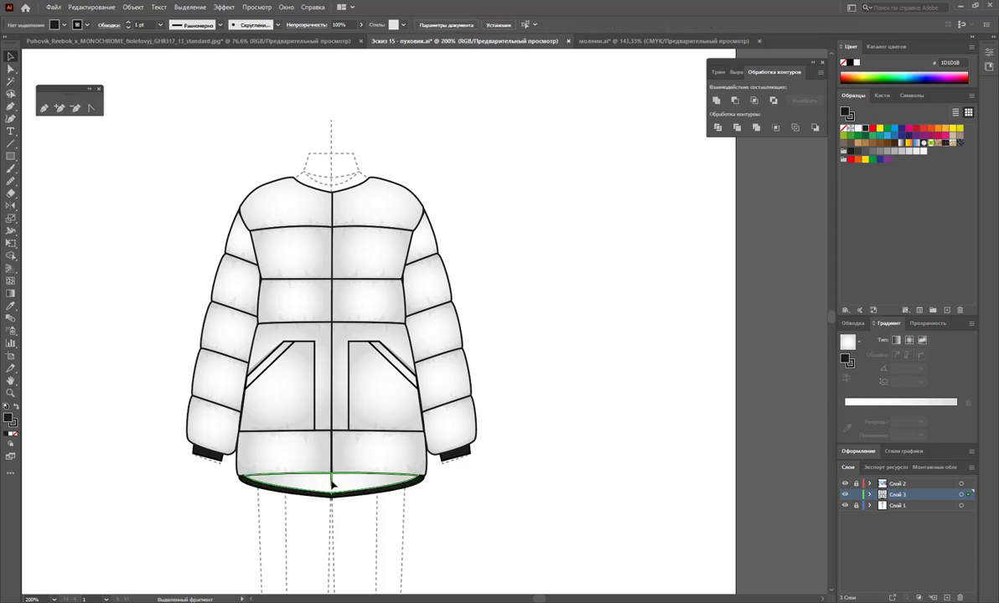
left_click(74, 108)
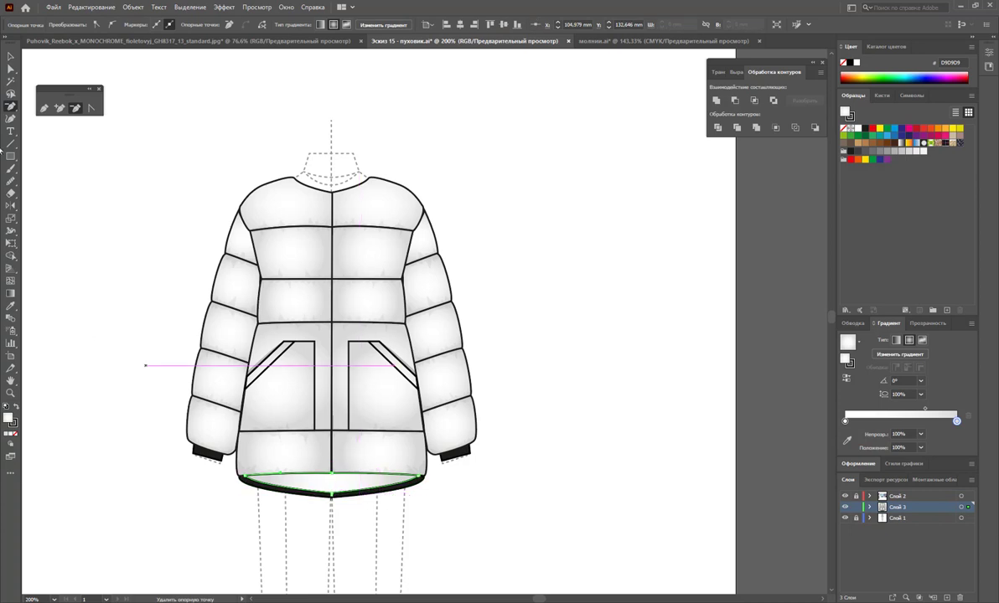
key("v")
left_click(373, 537)
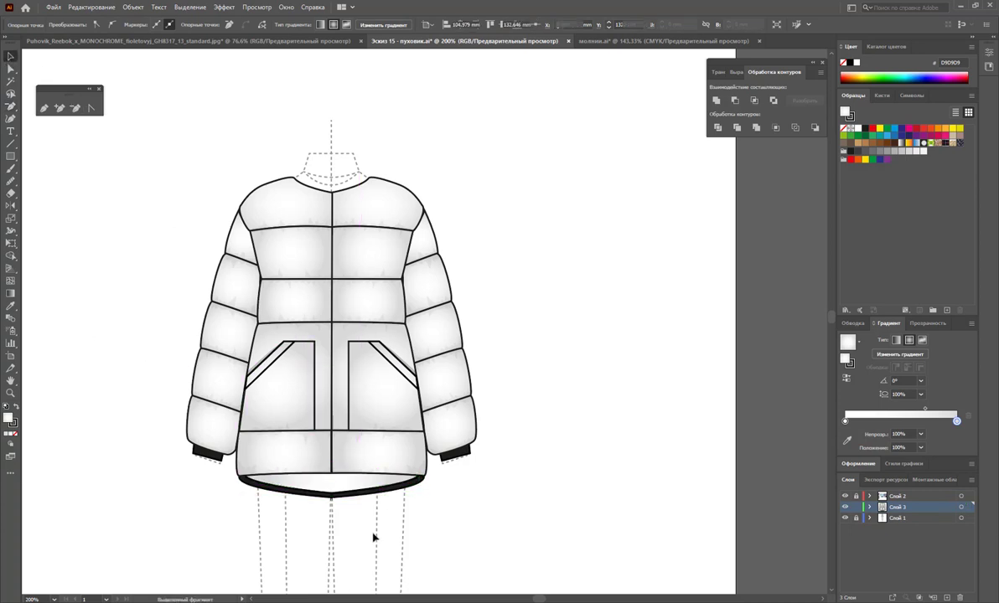
Send the white hem shape to the back, behind the body panels.
left_click(299, 482)
right_click(298, 482)
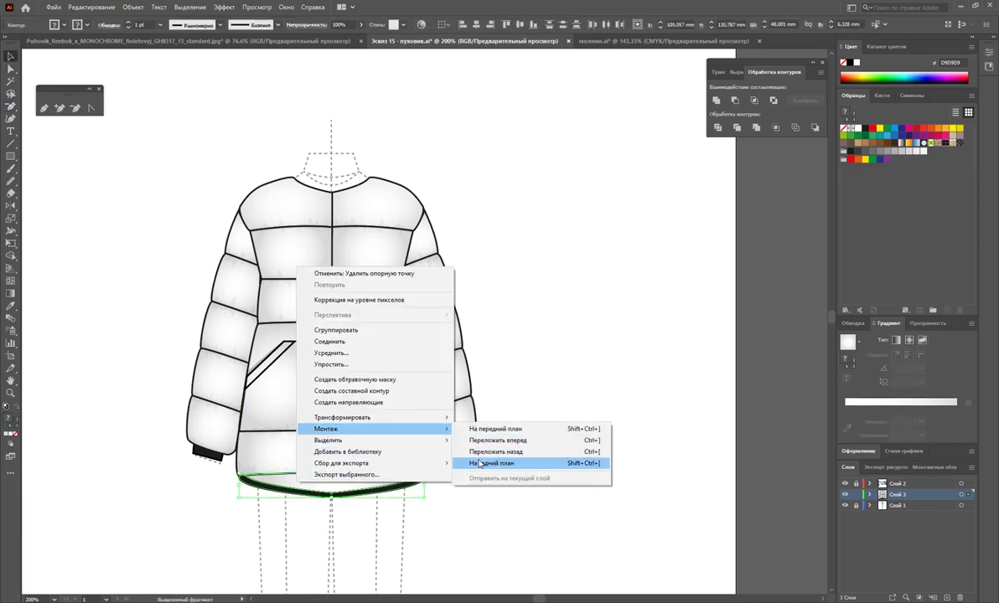
left_click(524, 464)
left_click(551, 453)
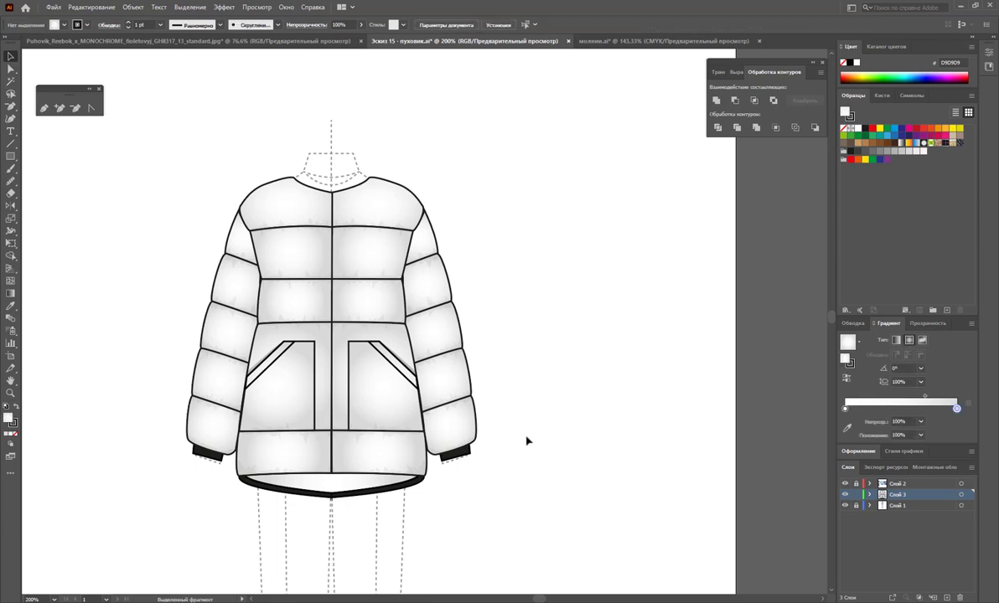
Draw a vertical centre-front line from the neckline down to the hem.
left_click(10, 393)
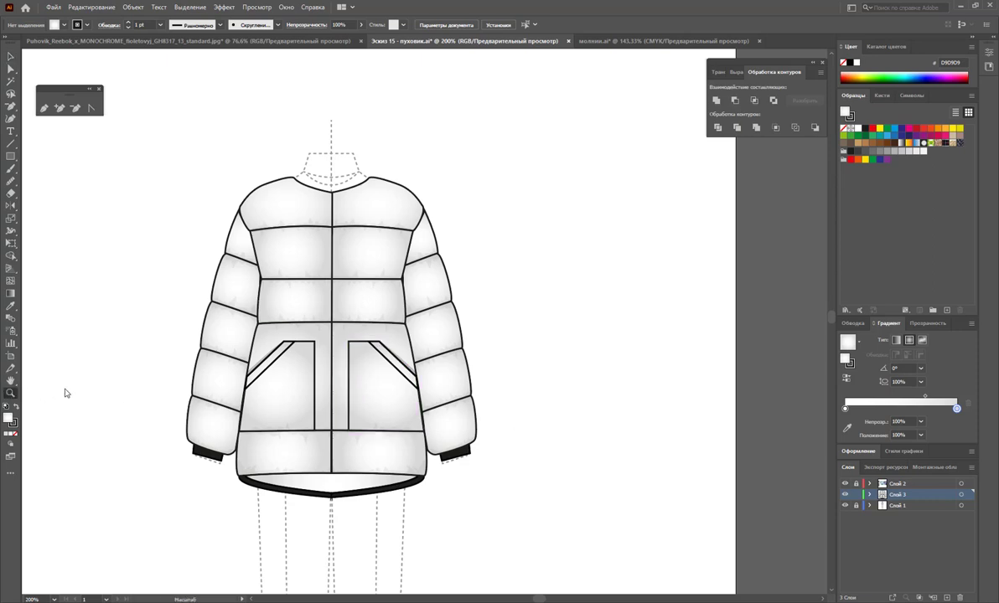
left_click_drag(329, 195, 368, 234)
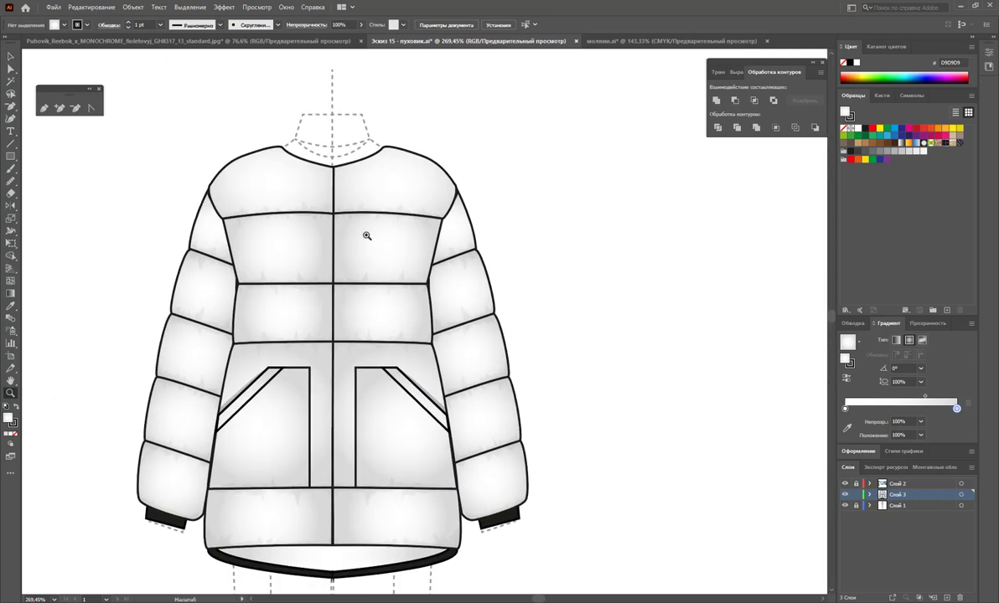
scroll(365, 243, "down", 2)
scroll(365, 255, "up", 1)
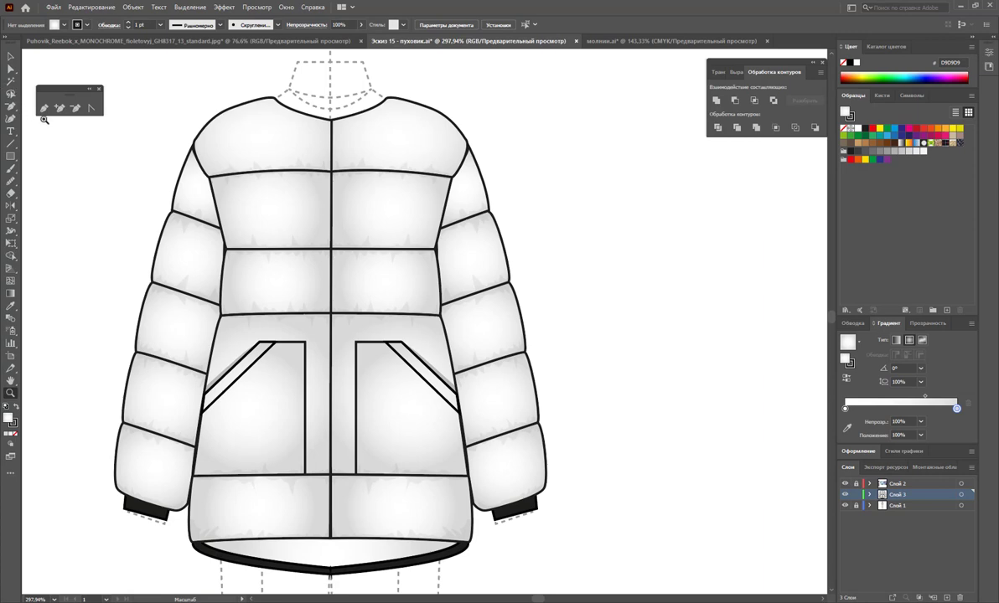
left_click(10, 144)
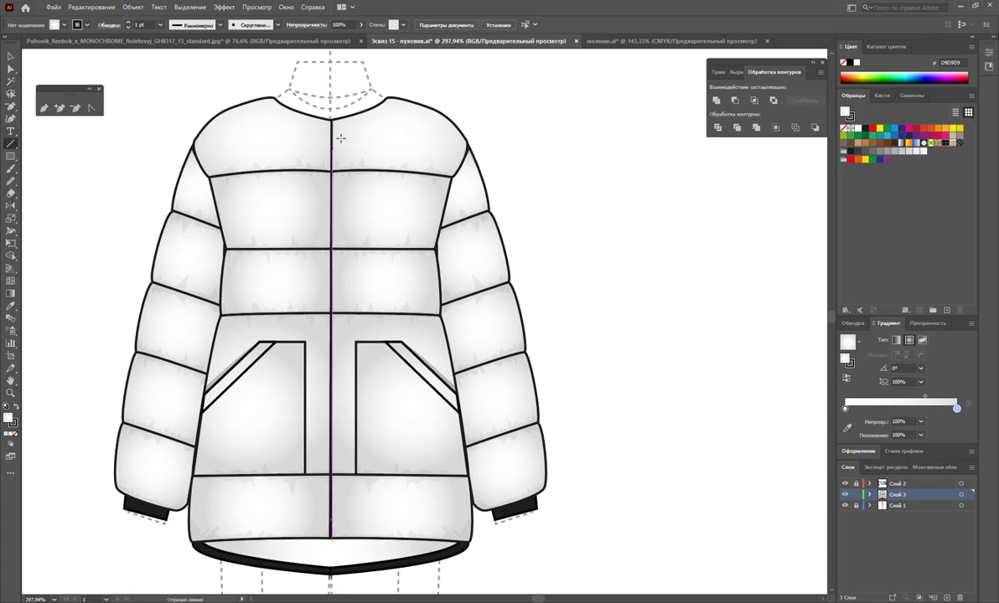
left_click_drag(331, 117, 334, 536)
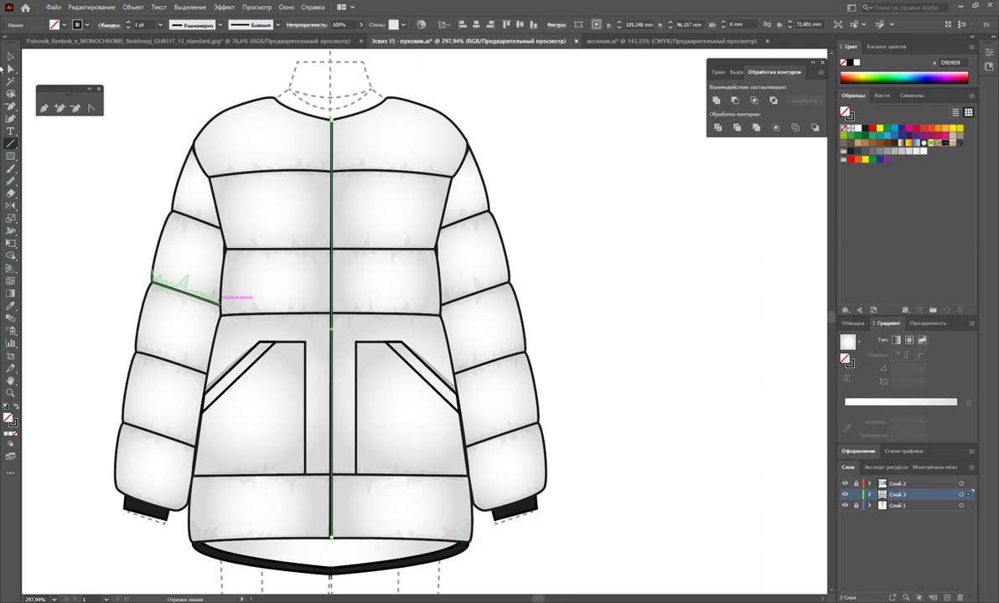
left_click(11, 56)
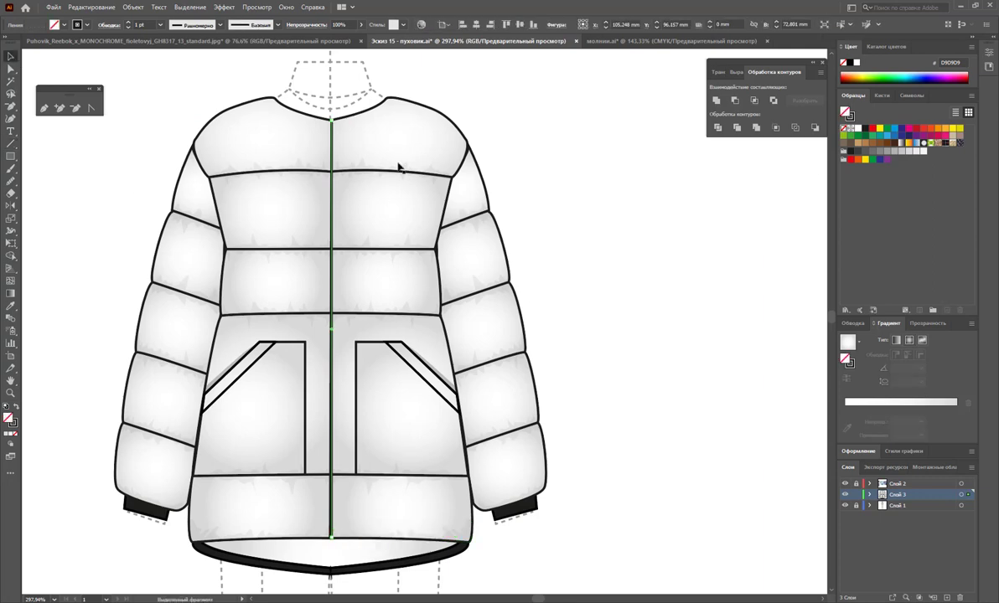
Apply the zipper brush to the centre line with a 0.15 pt stroke.
left_click(881, 94)
left_click(872, 249)
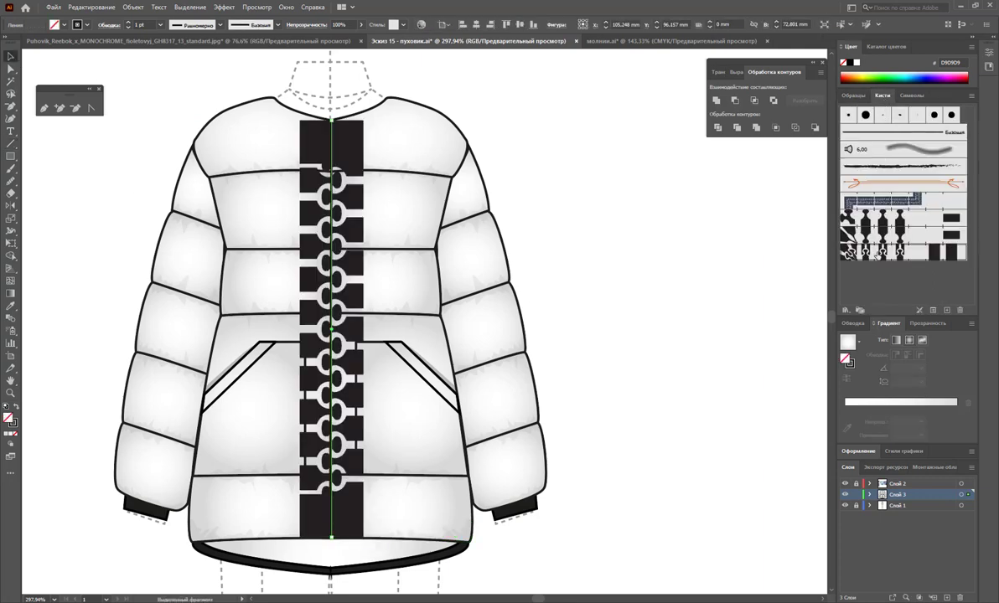
left_click(160, 28)
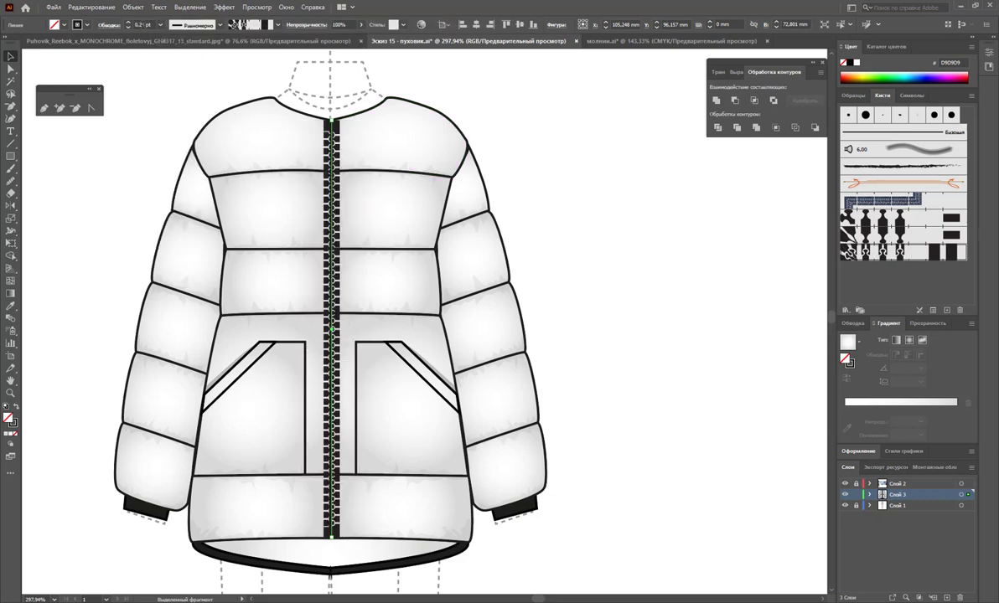
type("5")
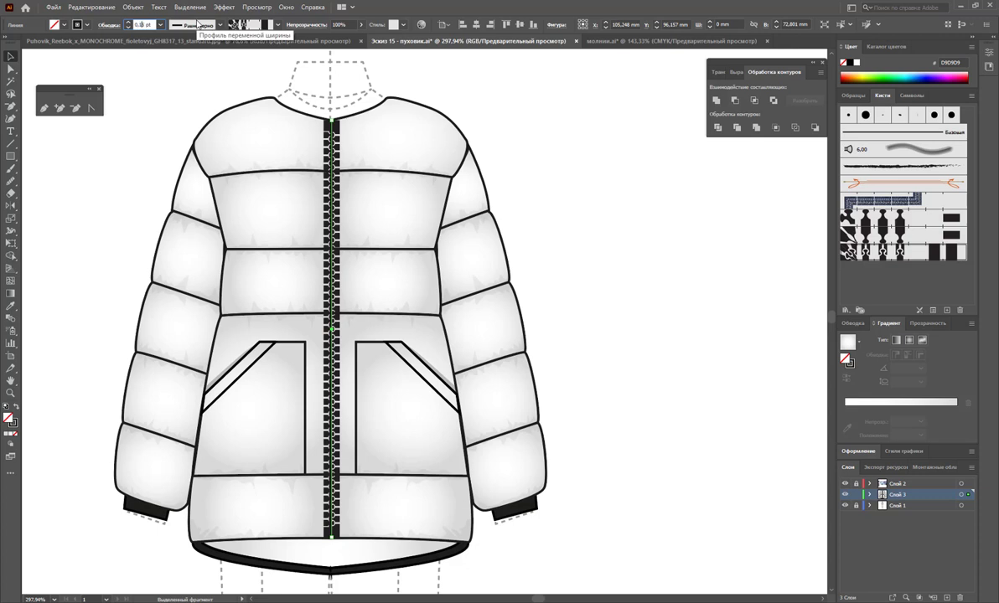
key("Return")
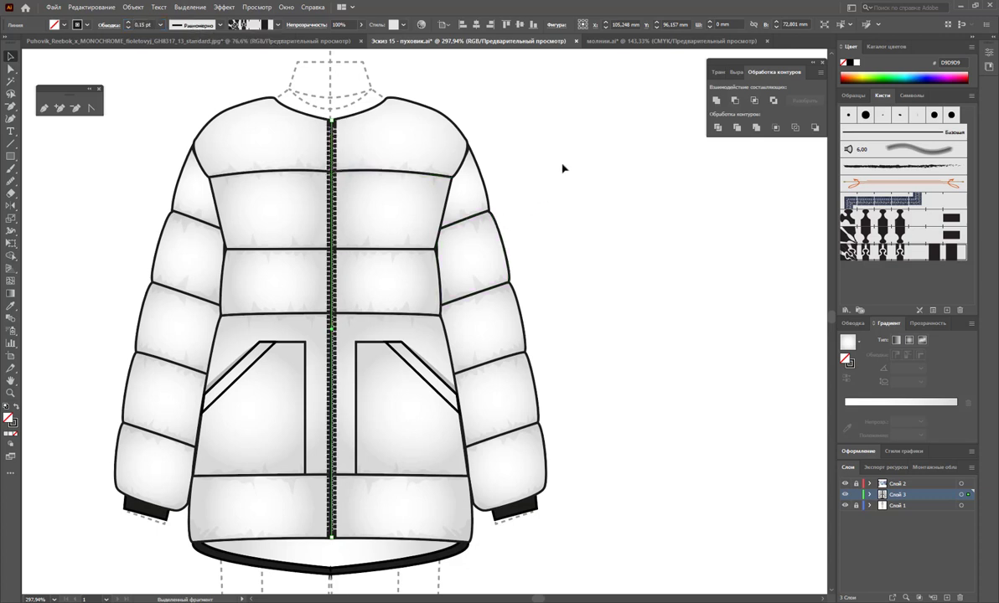
left_click(570, 186)
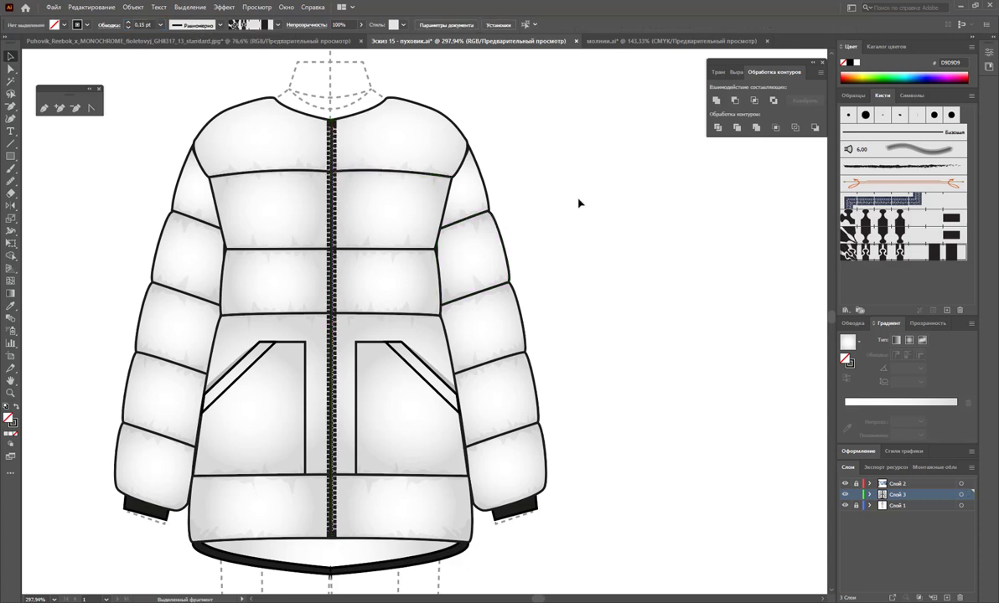
key("z")
left_click(564, 265, "alt")
Copy the zipper pull, shrink it to about 1.8×4 mm, and place it at the zipper's bottom.
left_click(478, 269, "alt")
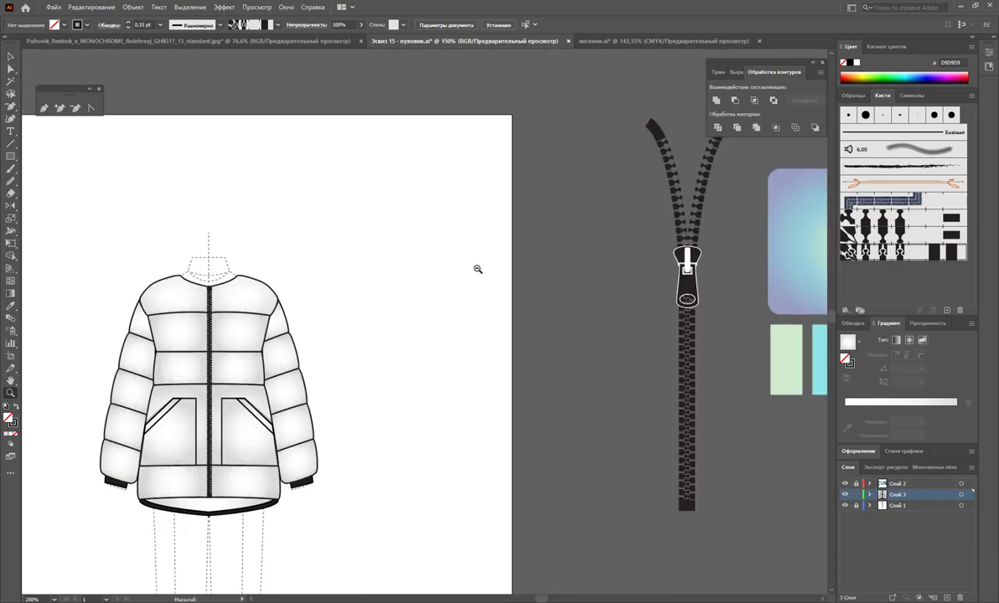
left_click(10, 56)
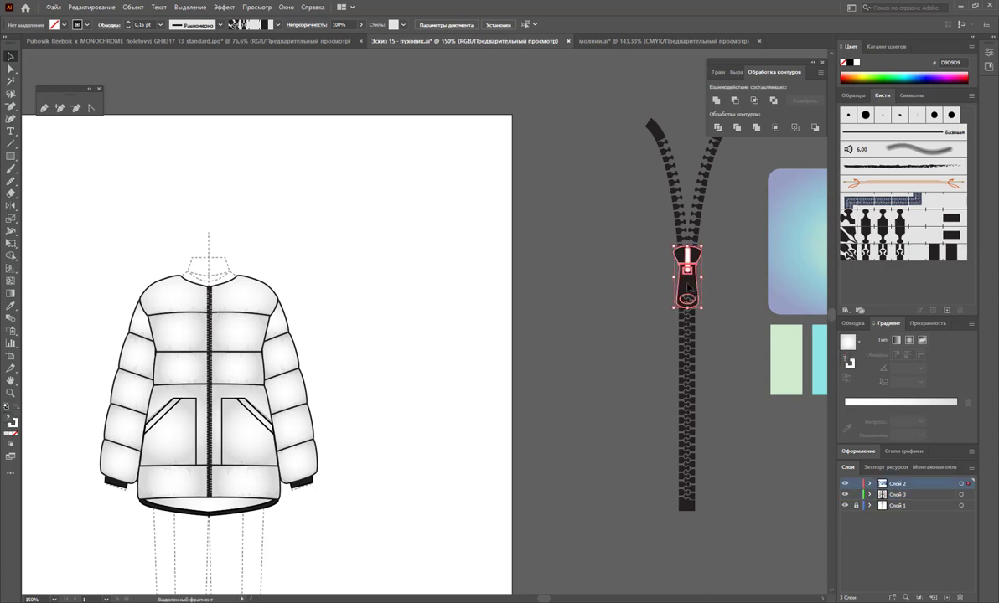
left_click_drag(693, 299, 350, 340)
left_click_drag(360, 289, 335, 320)
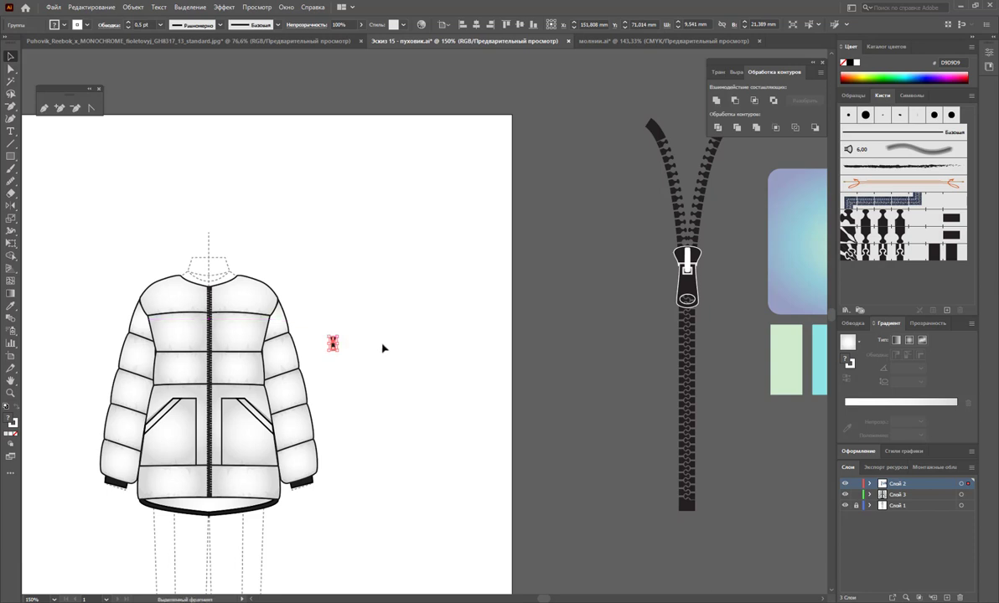
mouse_move(334, 342)
left_mouse_down()
mouse_move(224, 501)
mouse_move(209, 503)
left_mouse_up()
Zoom in on the pocket and zipper area and select the zipper line.
left_click(8, 394)
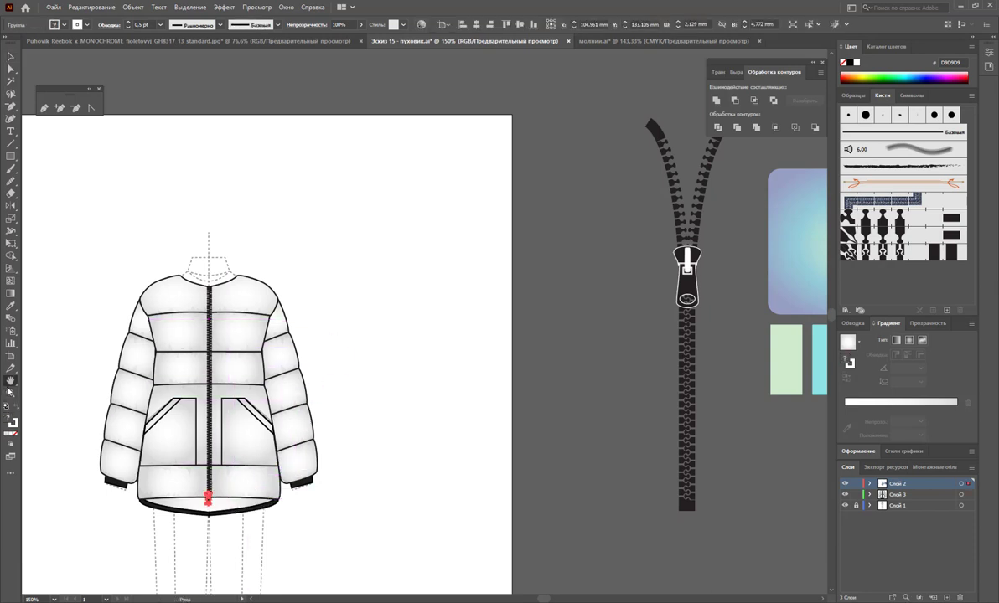
left_click_drag(189, 379, 342, 434)
scroll(342, 435, "down", 3)
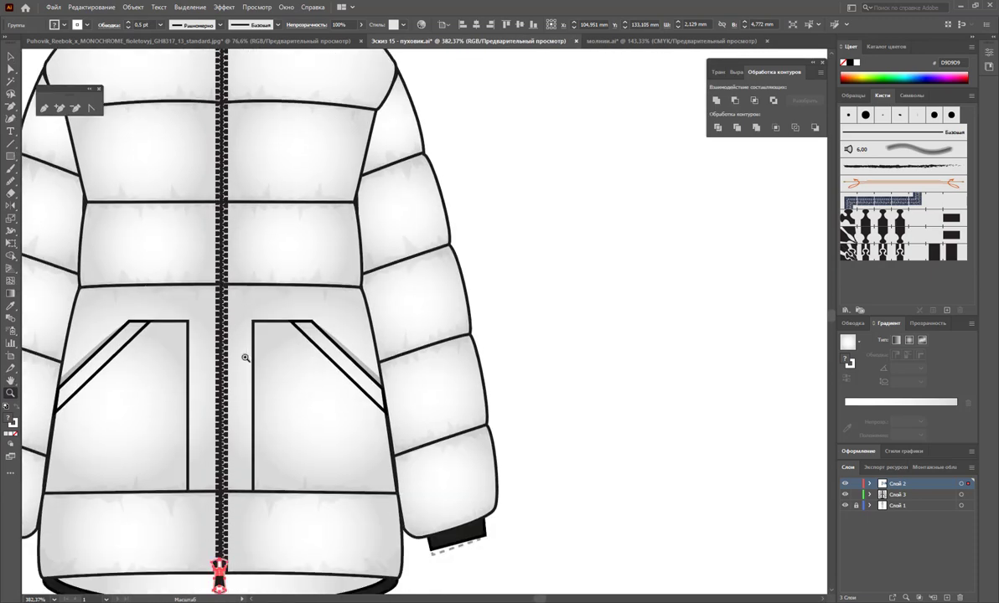
scroll(251, 360, "down", 2)
scroll(538, 600, "left", 3)
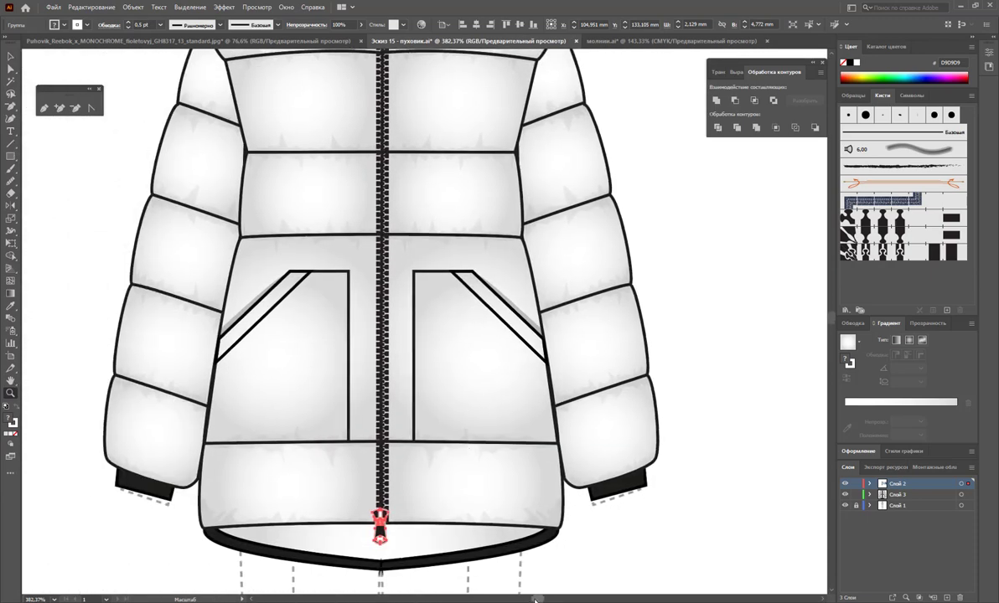
left_click(11, 56)
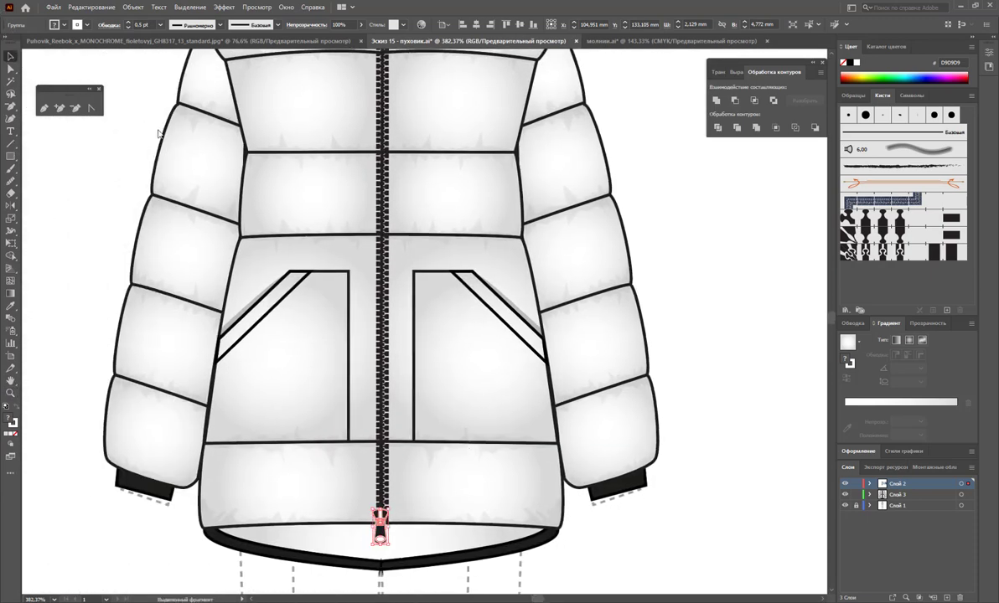
scroll(586, 229, "up", 1)
left_click(385, 186)
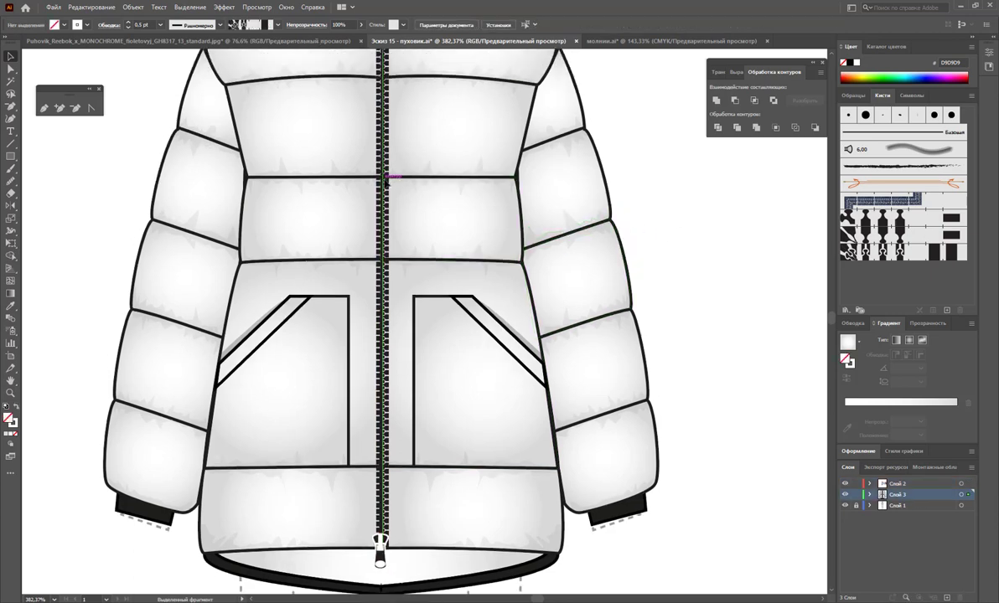
Draw a 2.3 mm-wide rectangle along the full zipper and fill it grey C6C6C6.
left_click(386, 186)
scroll(428, 202, "up", 2)
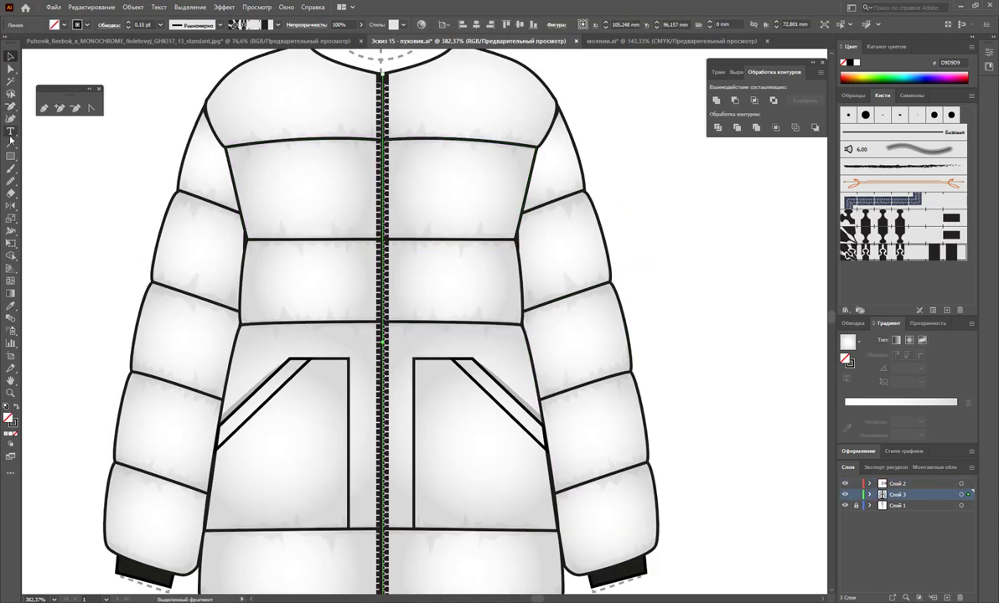
left_click(11, 156)
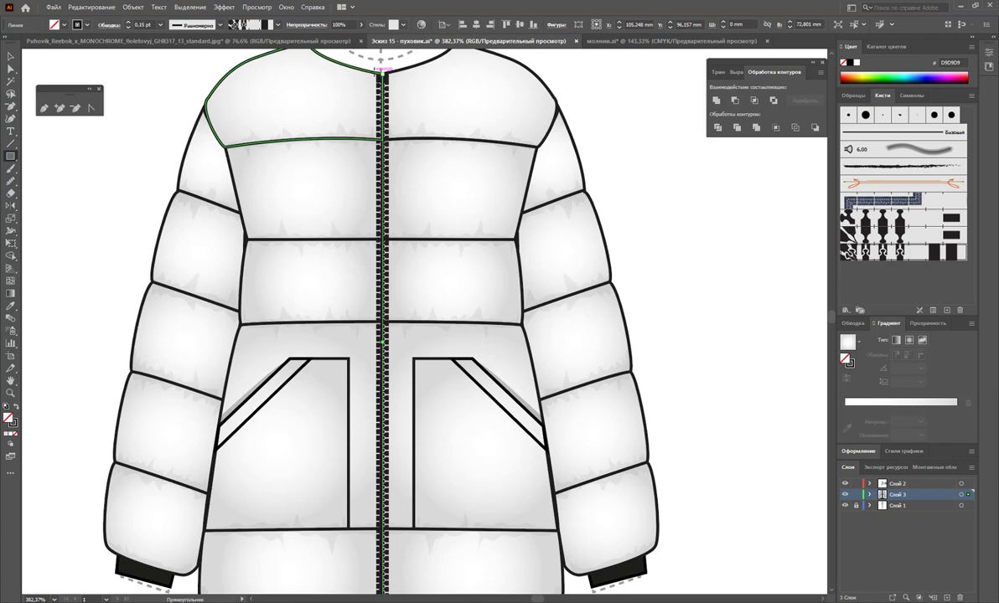
mouse_move(382, 70)
left_mouse_down()
mouse_move(397, 558)
mouse_move(386, 546)
left_mouse_up()
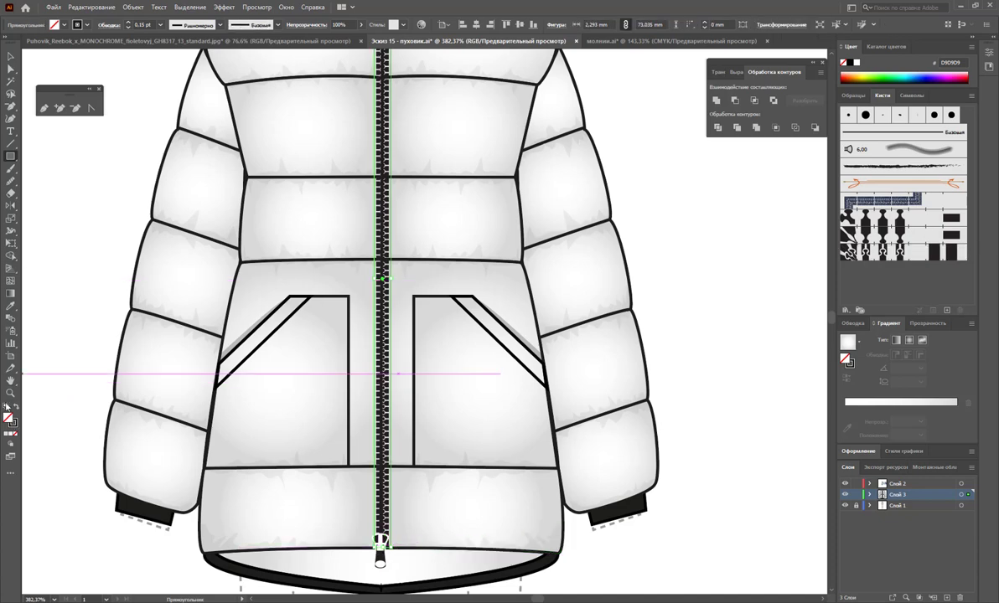
left_click(853, 96)
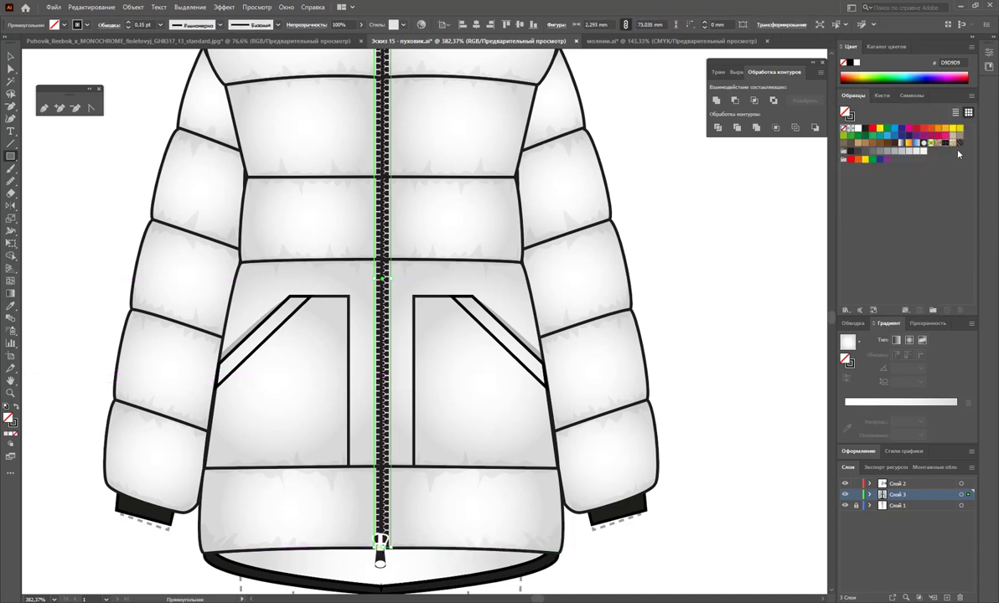
left_click(924, 152)
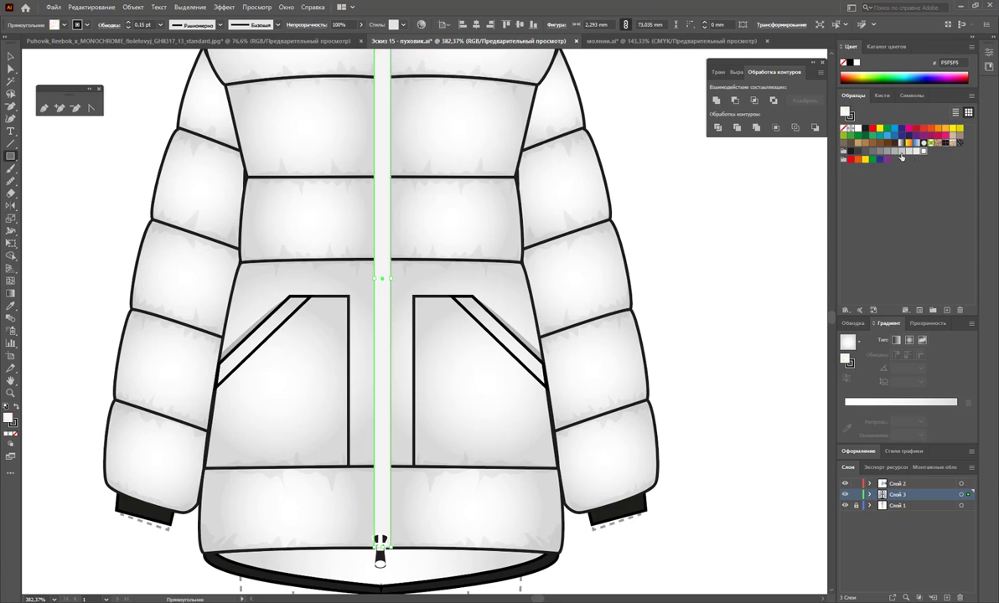
left_click(901, 157)
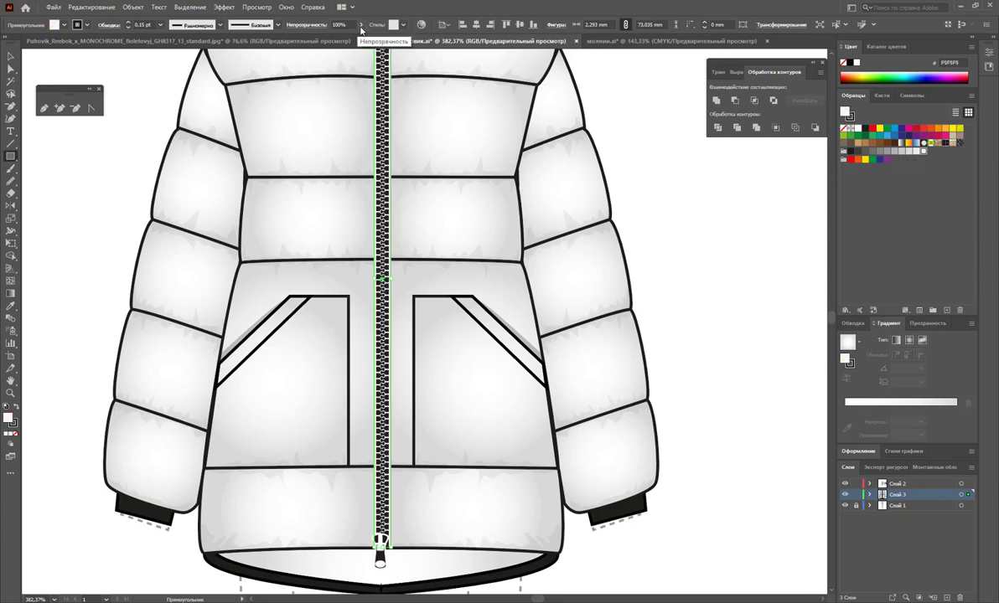
left_click(903, 153)
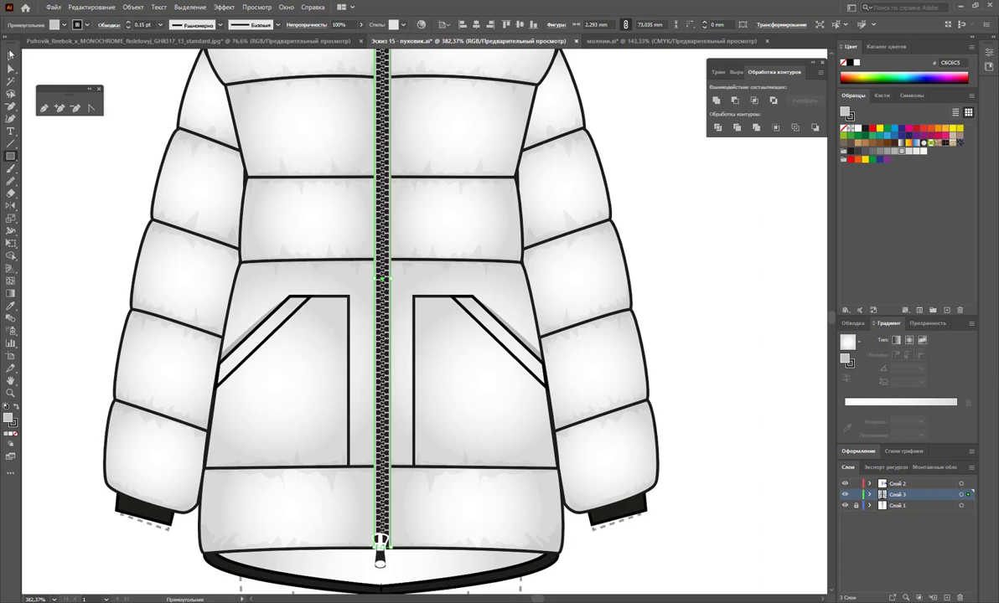
left_click(10, 54)
left_click(675, 263)
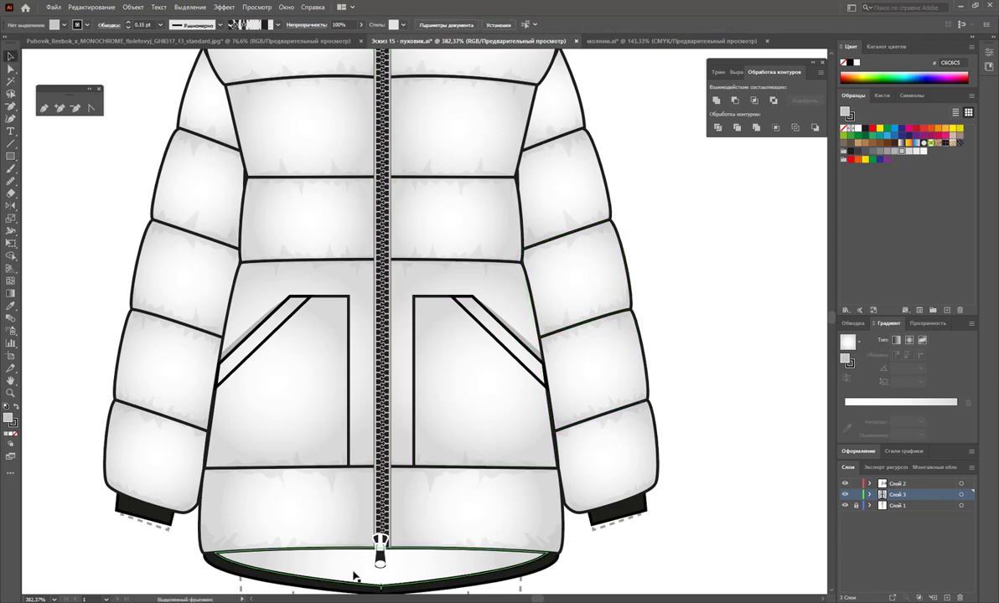
Fill the zipper pull dark grey 575756 with a thinner outline, back at the zipper's bottom.
left_click_drag(380, 547, 731, 388)
left_click(15, 426)
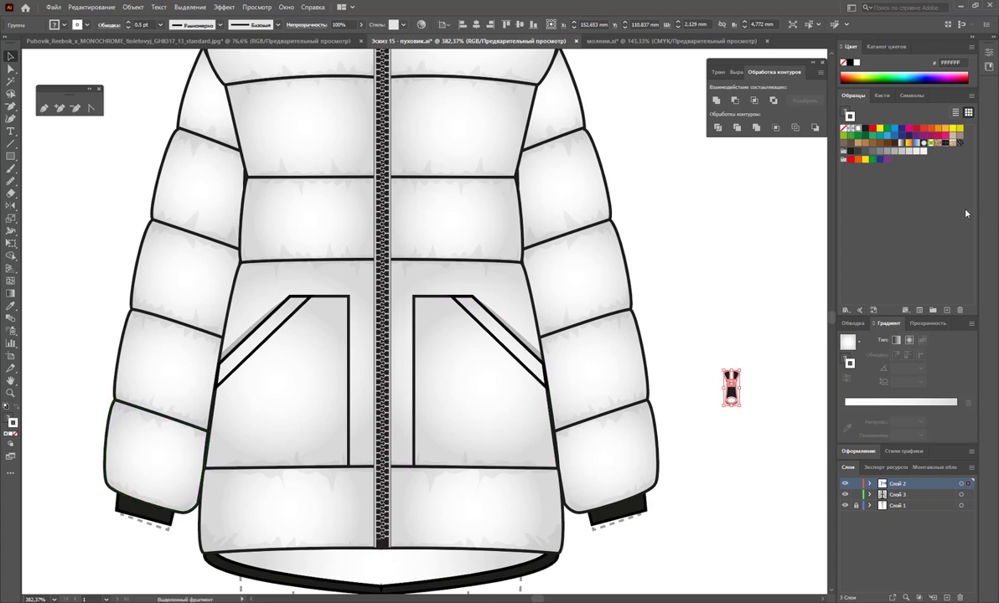
left_click(864, 151)
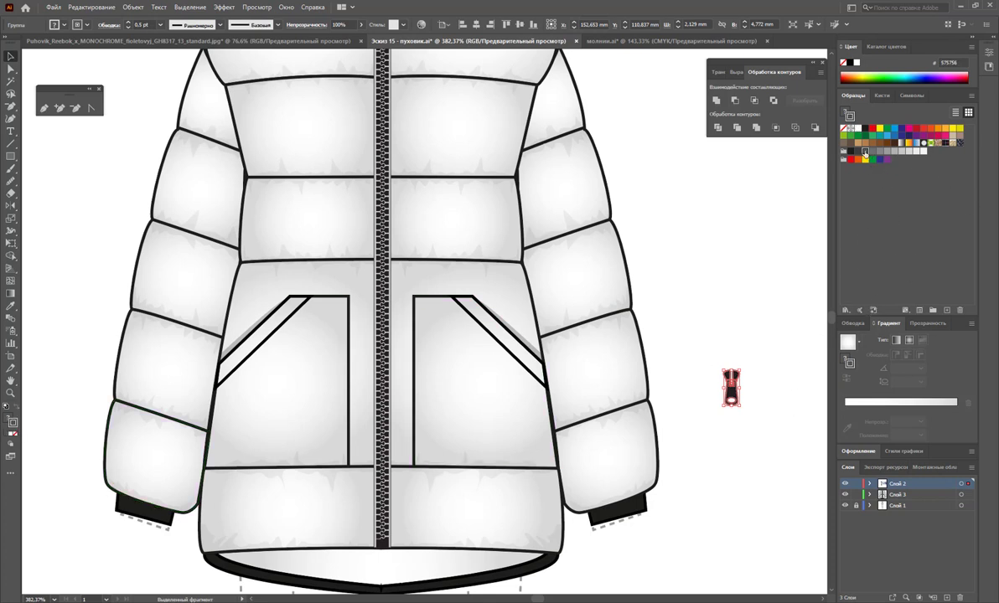
left_click(883, 96)
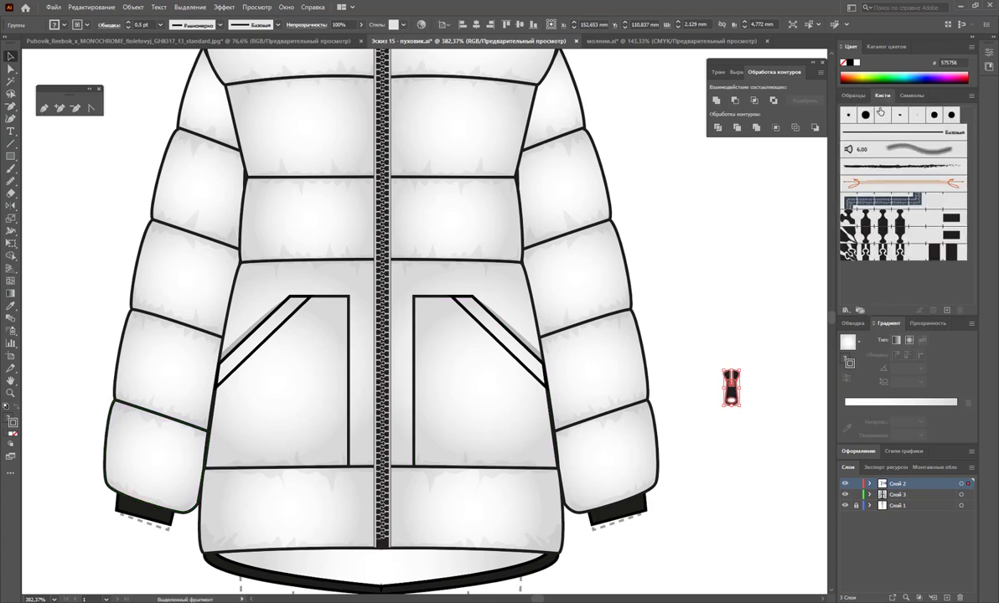
left_click(853, 325)
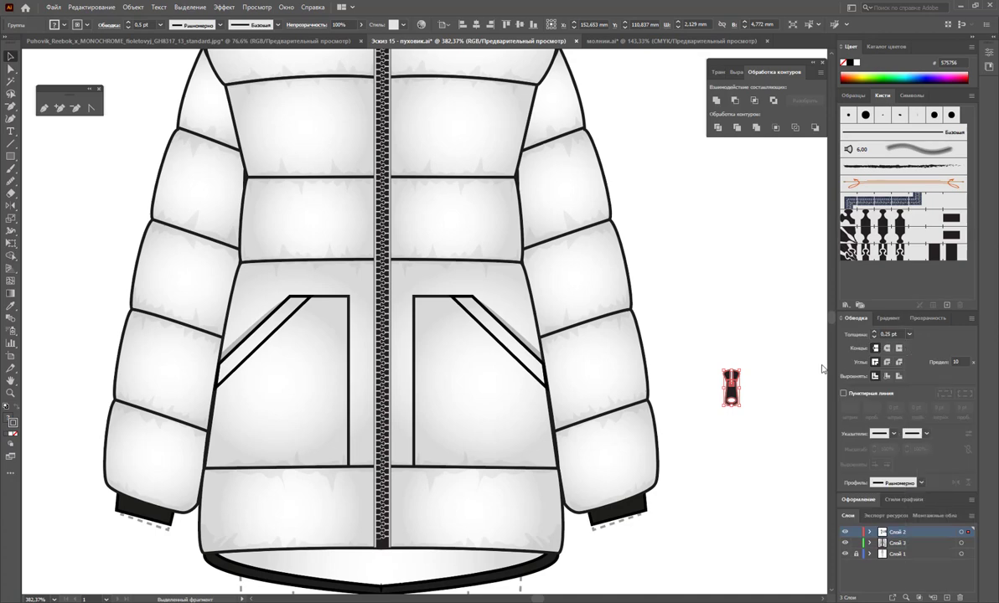
left_click(718, 411)
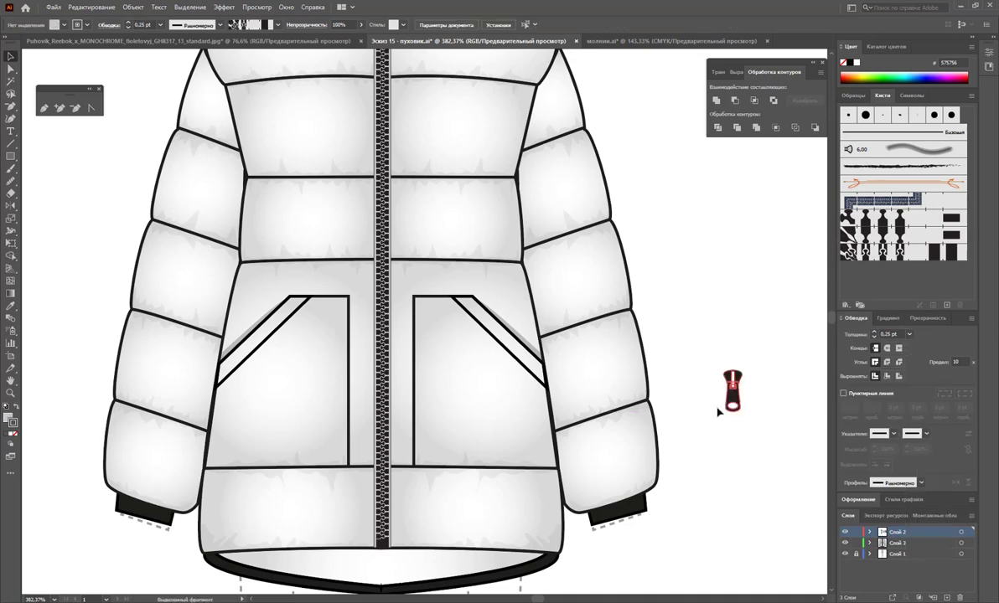
left_click_drag(726, 401, 377, 563)
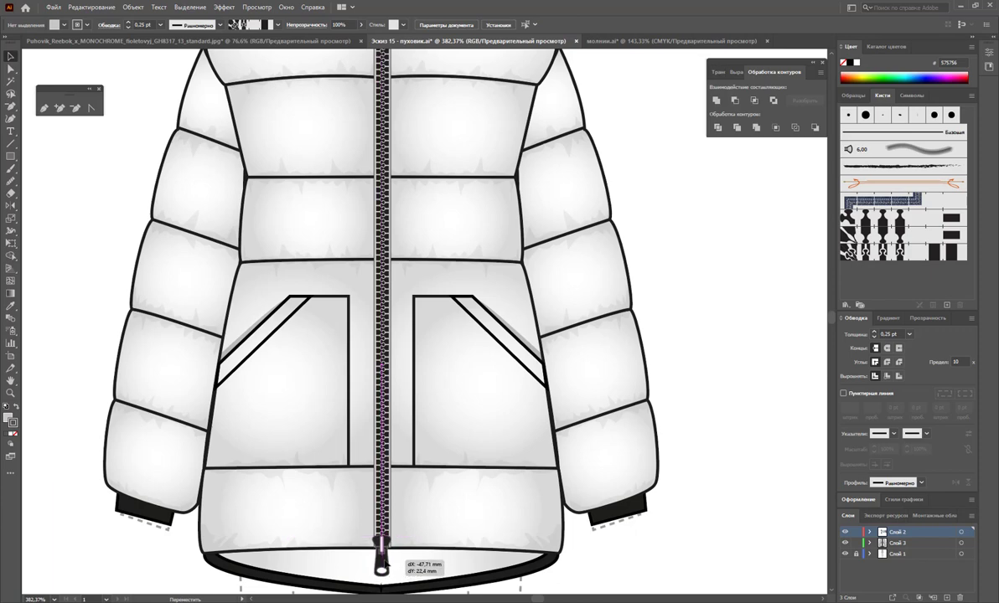
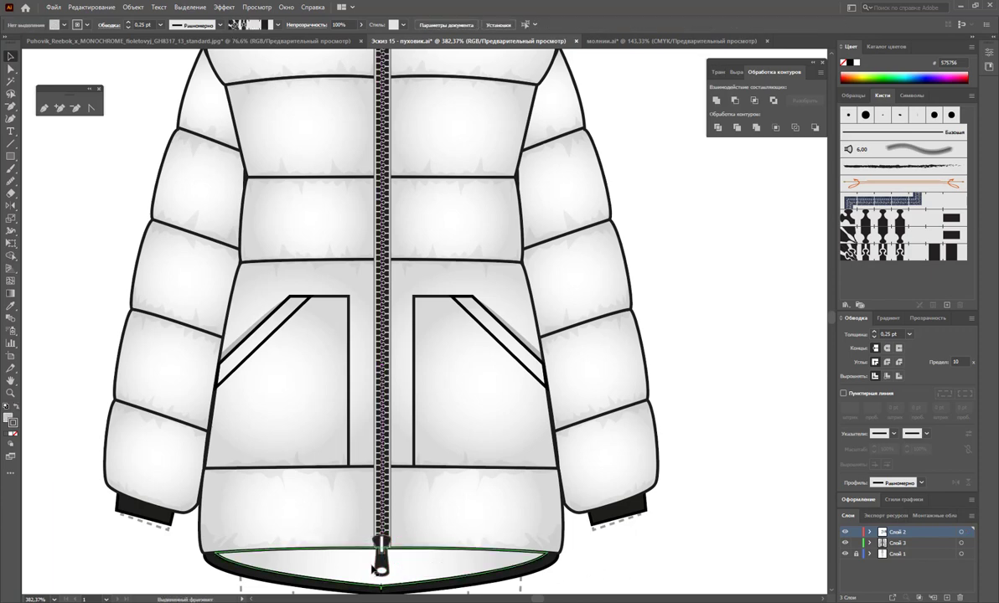
Select the zipper pull at the bottom hem and nudge it slightly upward.
left_click(373, 578)
left_click(384, 560)
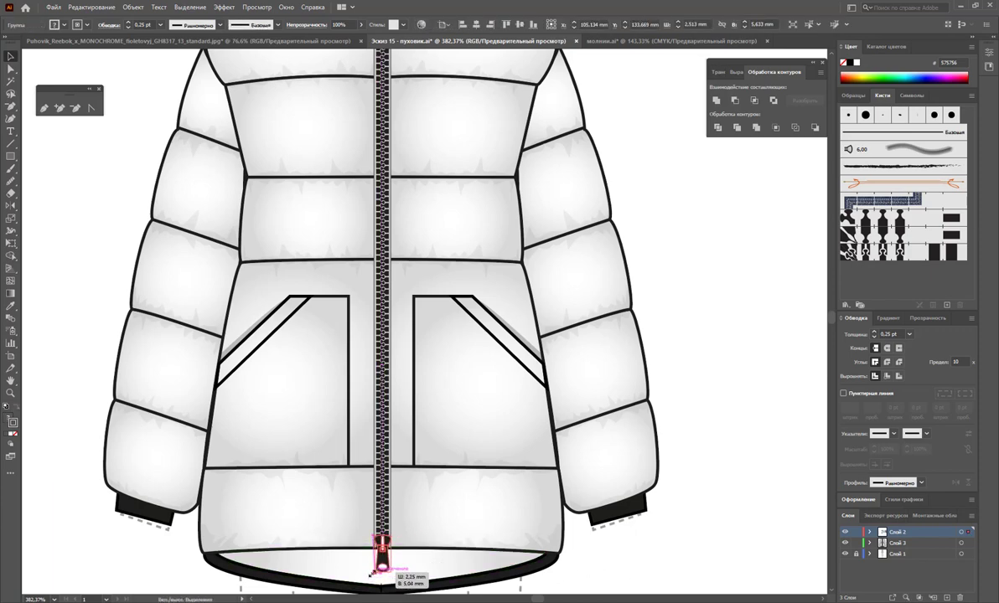
left_click_drag(391, 562, 392, 555)
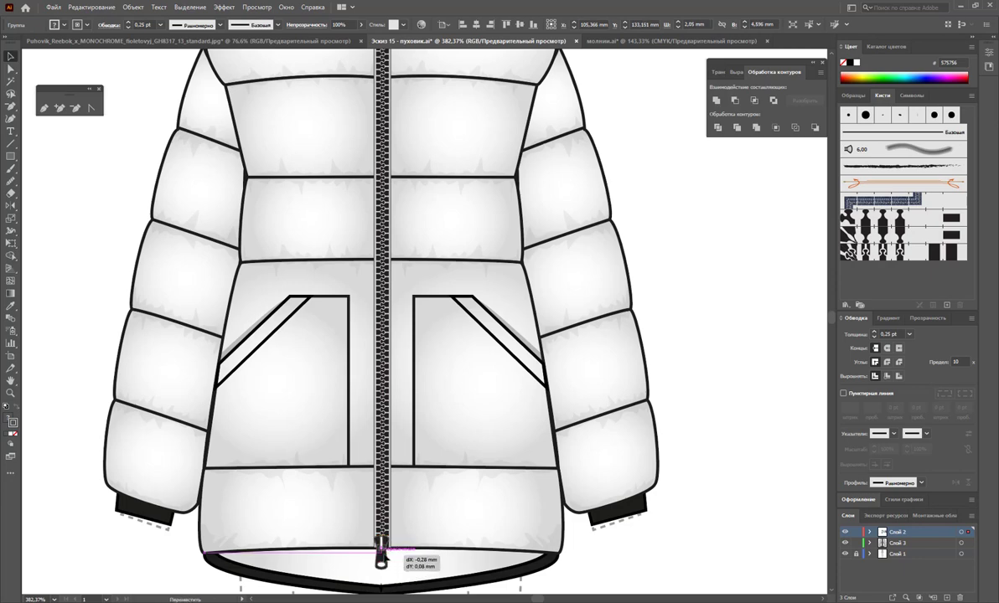
left_click(584, 575)
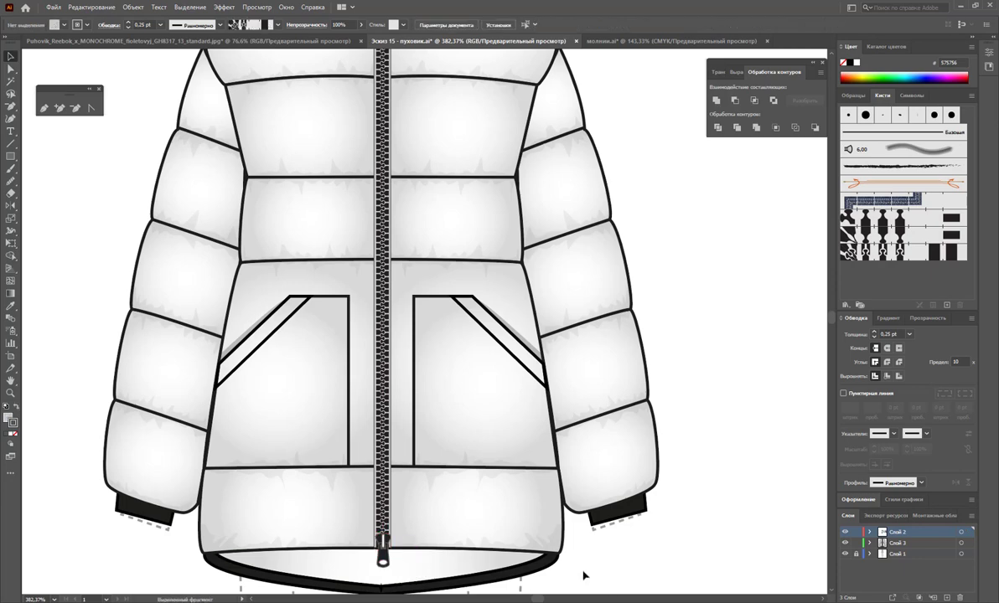
scroll(482, 484, "up", 1)
scroll(470, 522, "down", 1)
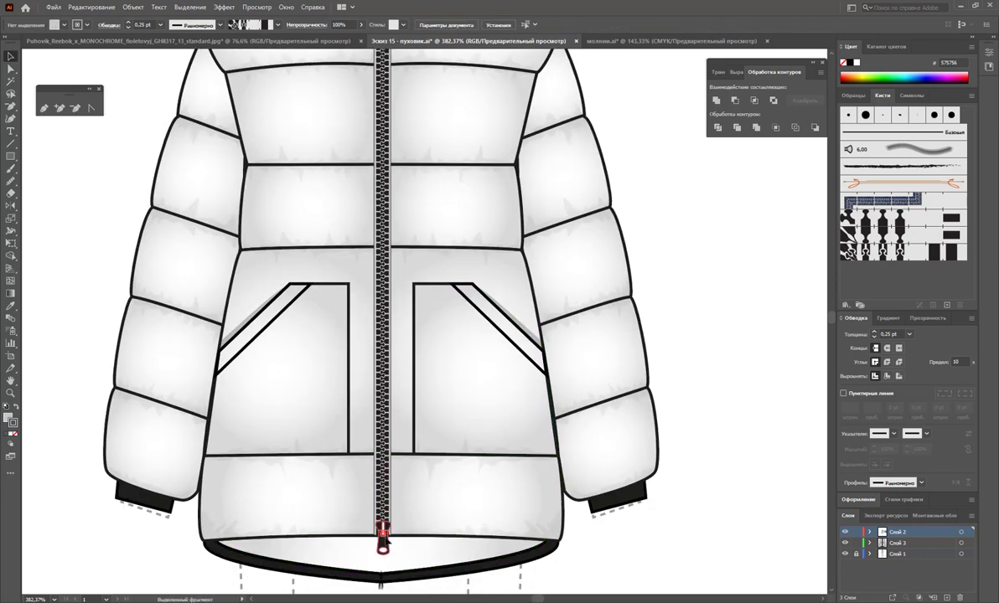
Drag the zipper pull up to the top of the zipper under the collar.
left_click_drag(384, 536, 404, 100)
scroll(452, 125, "up", 3)
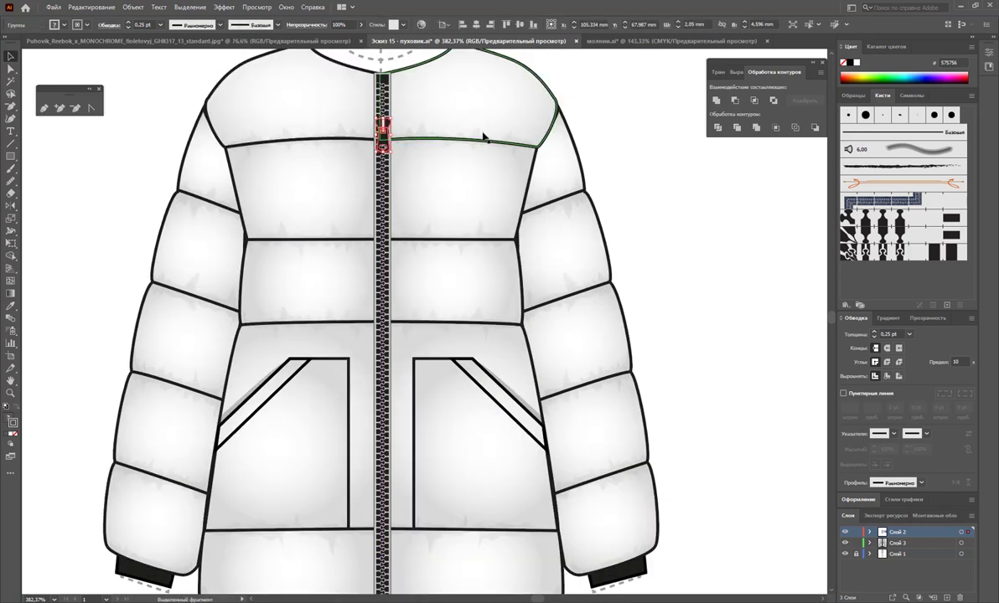
left_click_drag(383, 181, 383, 149)
left_click(646, 214)
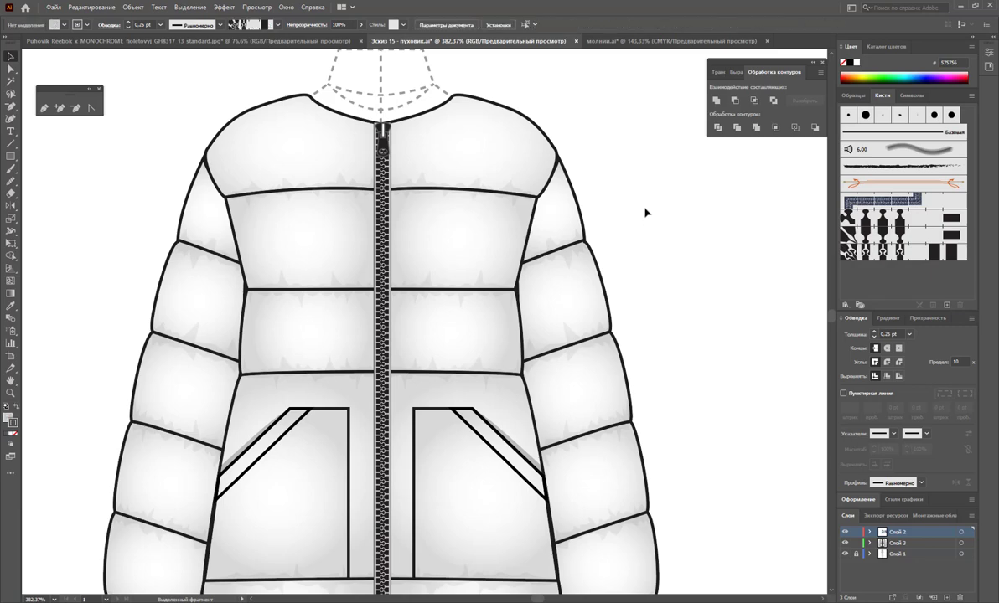
scroll(592, 214, "down", 1)
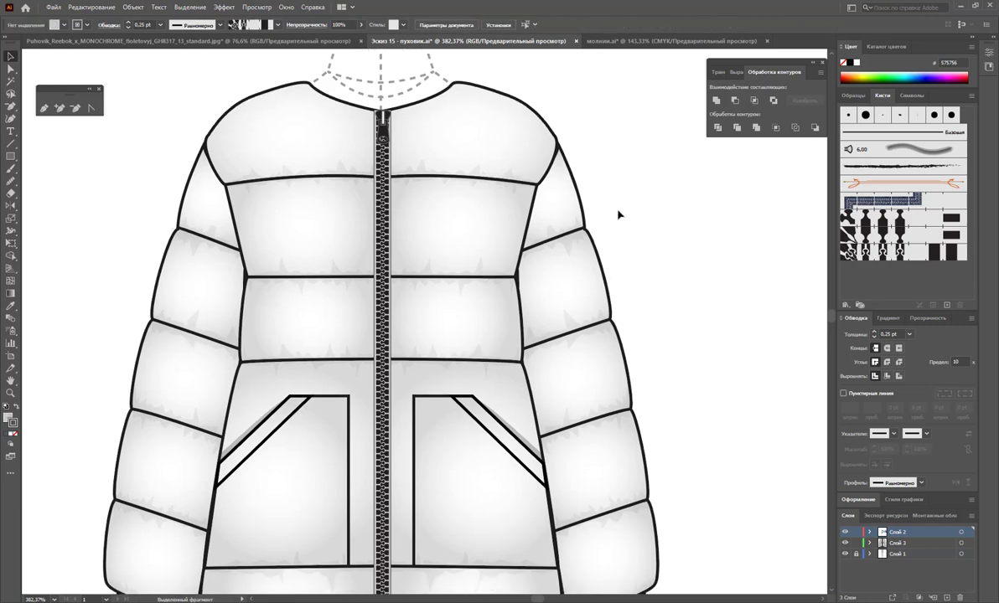
scroll(577, 225, "up", 2)
scroll(335, 344, "down", 2)
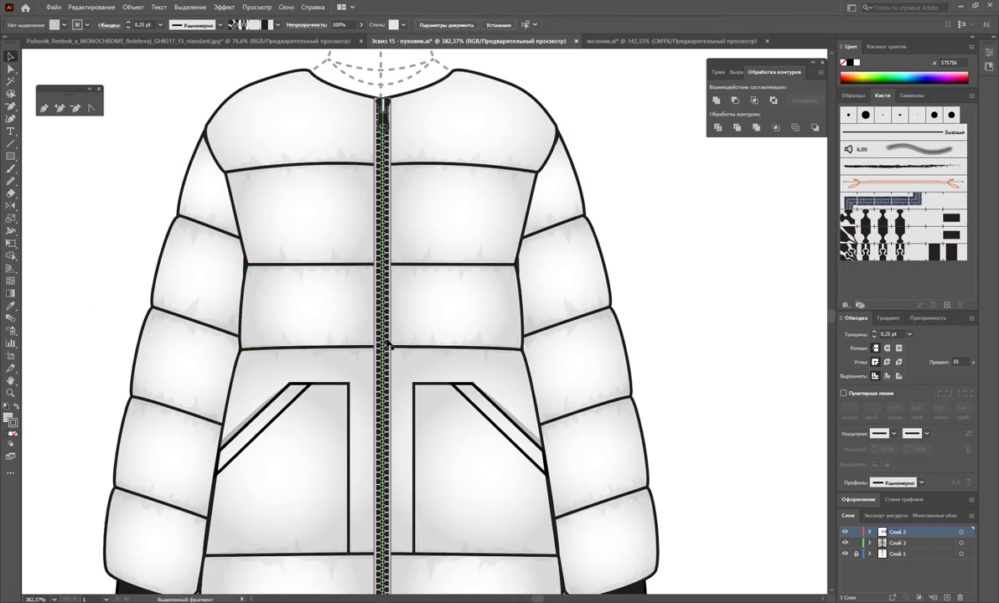
Set the zipper's stroke weight to 0,12 pt.
left_click(383, 335)
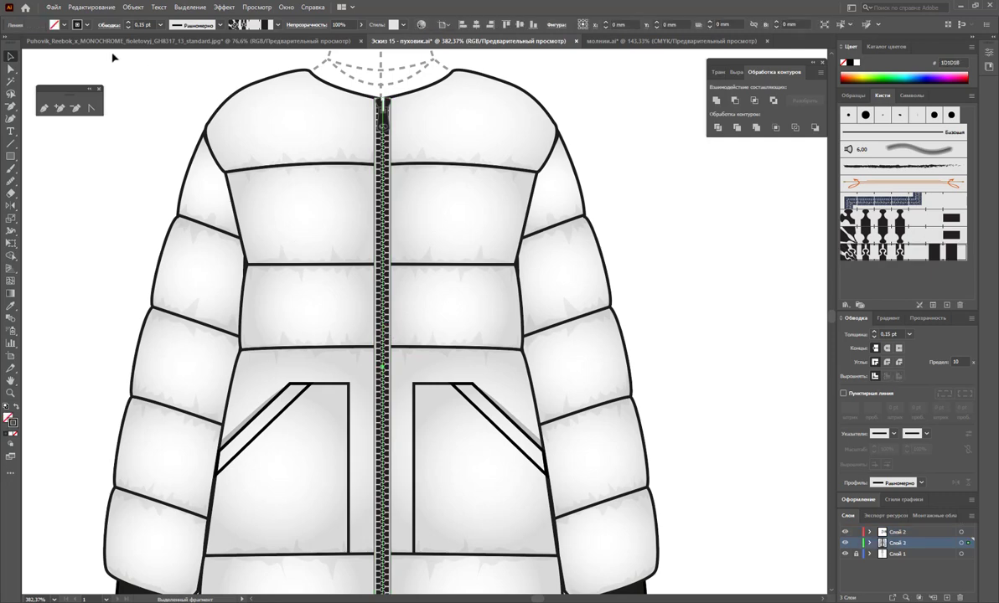
double_click(144, 25)
type("2")
key("Return")
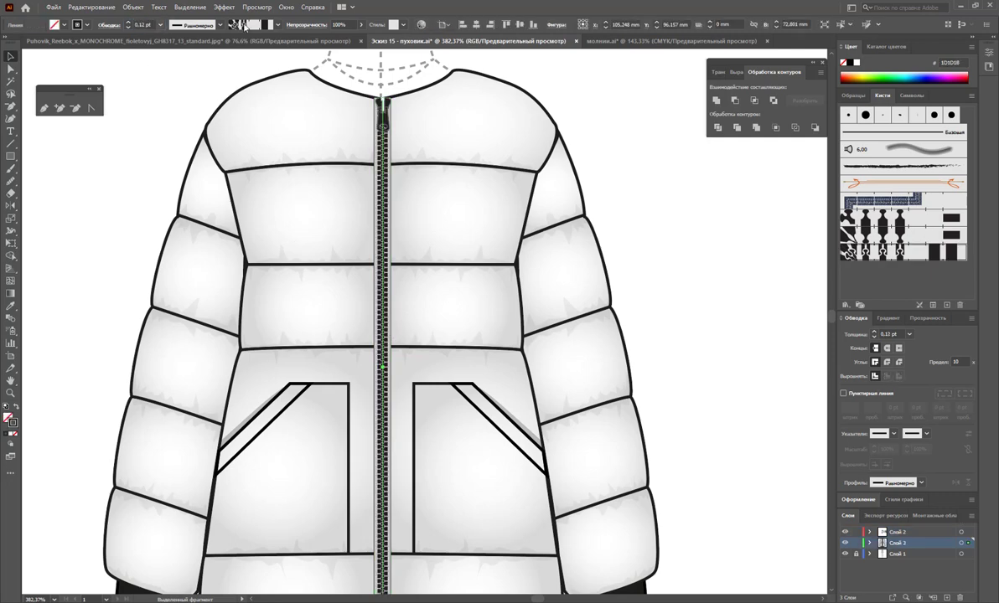
left_click(713, 329)
Narrow the zipper strip by dragging its left edge inward.
scroll(419, 327, "up", 3)
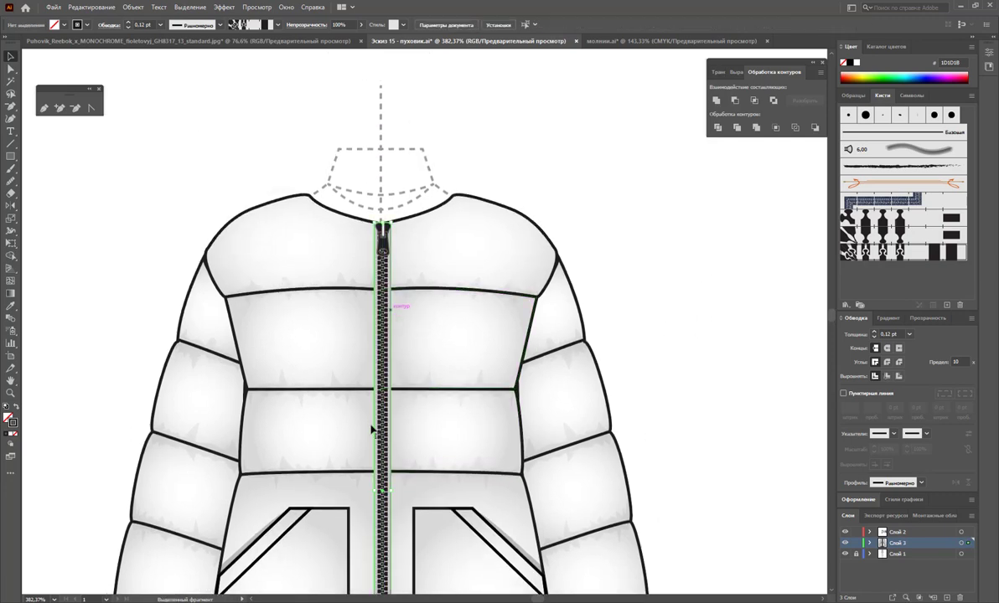
left_click(374, 493)
left_click_drag(375, 493, 392, 494)
left_click(665, 462)
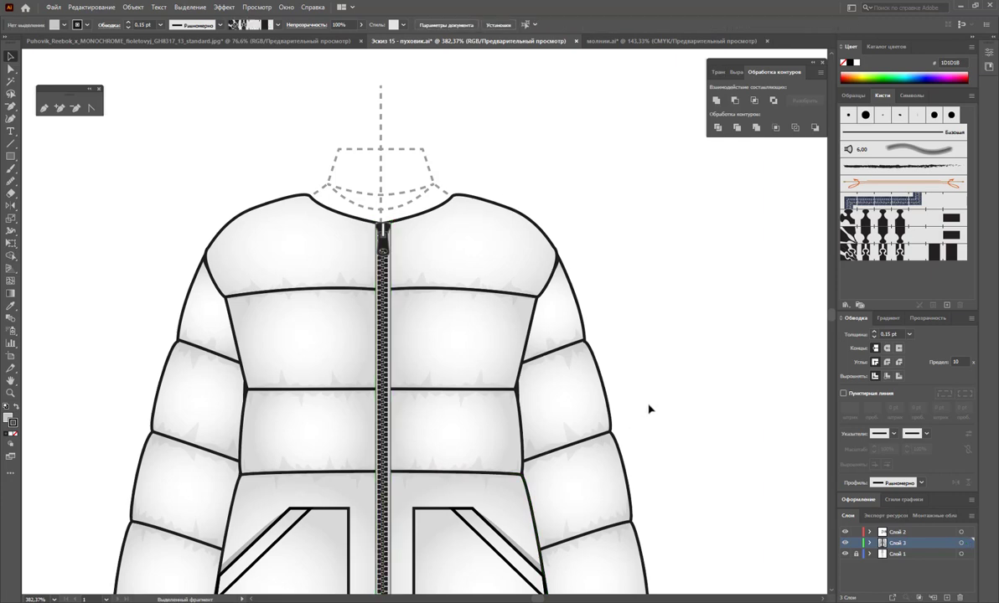
Zoom in on the zipper and narrow the strip from its right side to 1,624 mm.
left_click(11, 393)
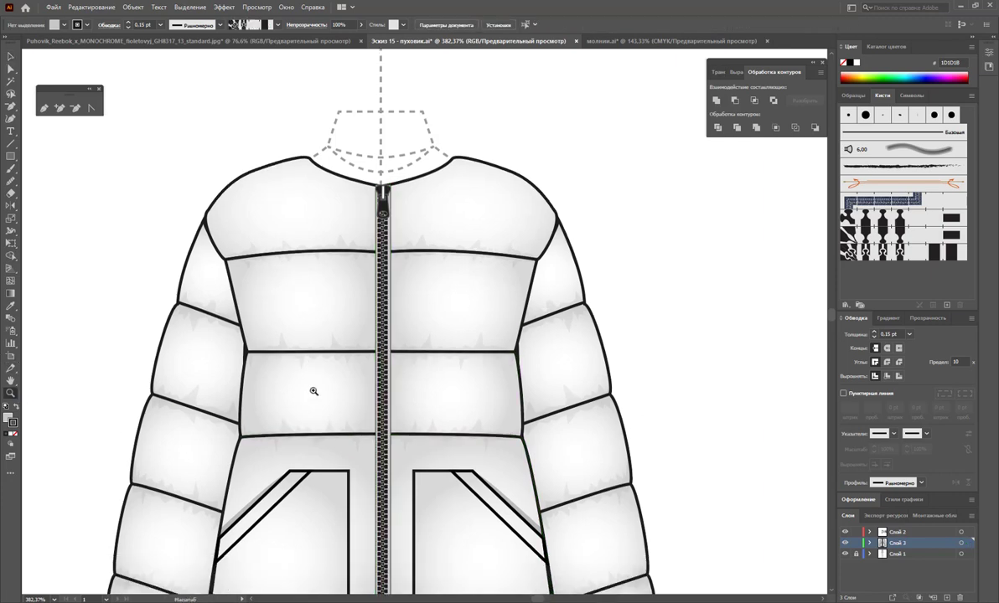
left_click_drag(314, 389, 577, 434)
left_click(11, 56)
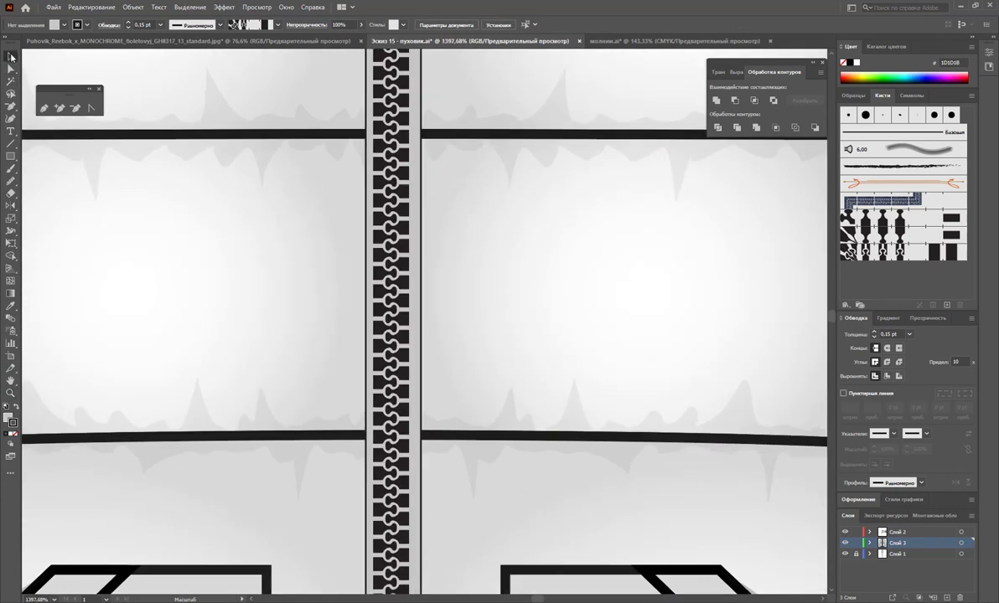
left_click(416, 503)
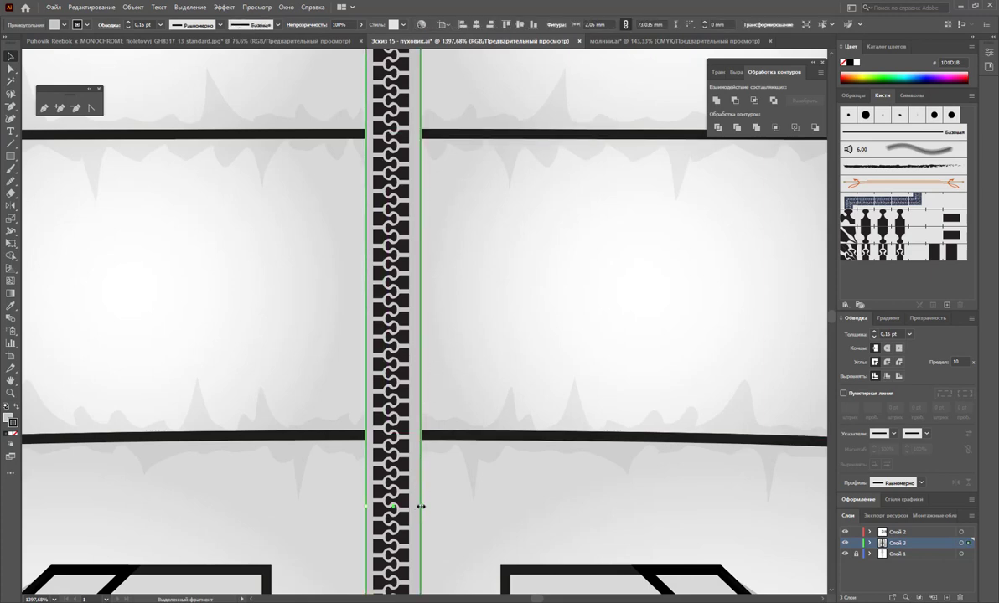
left_click_drag(420, 506, 370, 508)
scroll(449, 397, "up", 2)
scroll(428, 328, "up", 3)
scroll(430, 314, "up", 3)
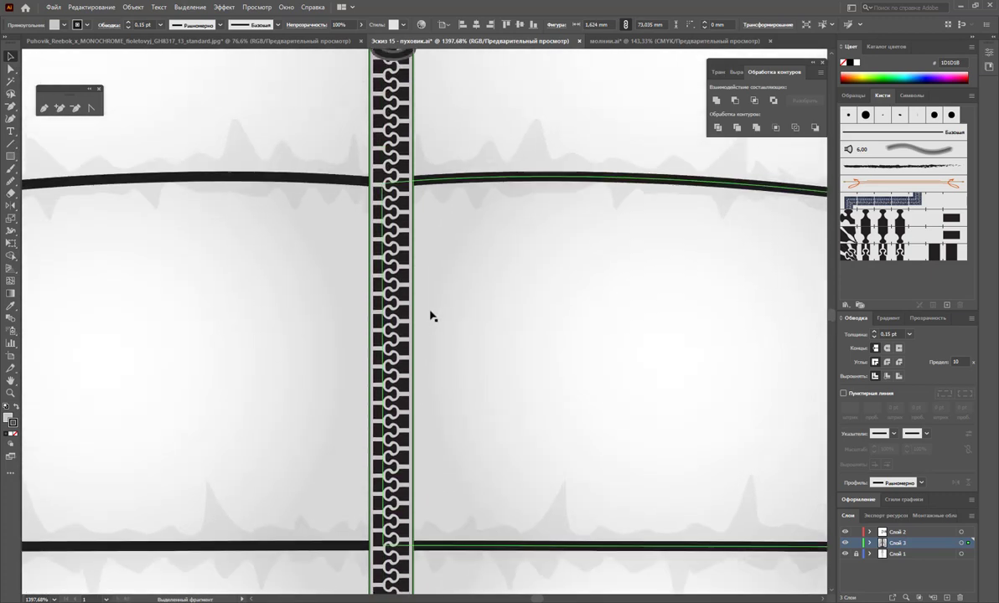
scroll(415, 306, "up", 3)
scroll(437, 236, "up", 3)
scroll(436, 236, "up", 3)
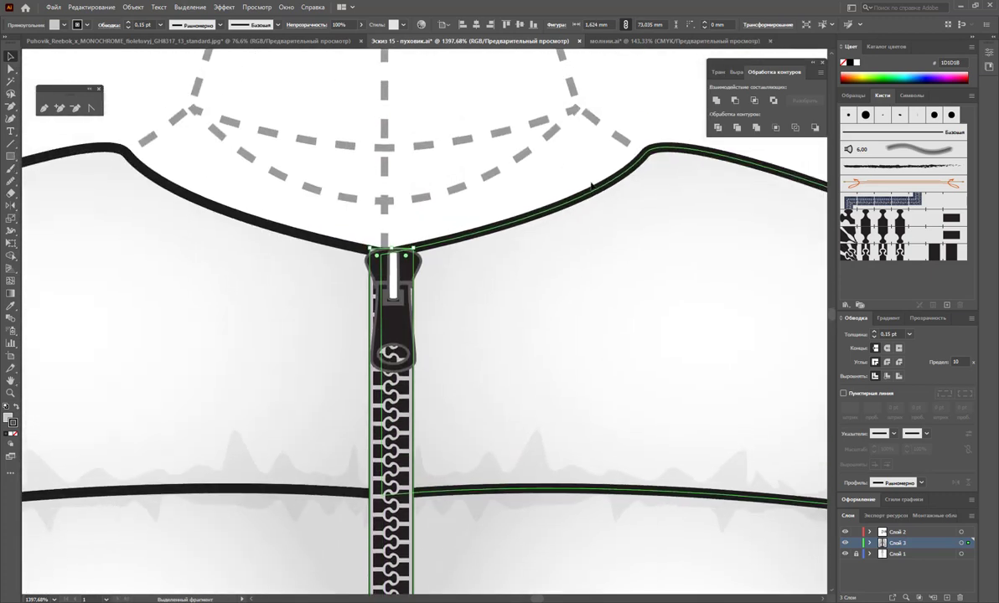
left_click(637, 89)
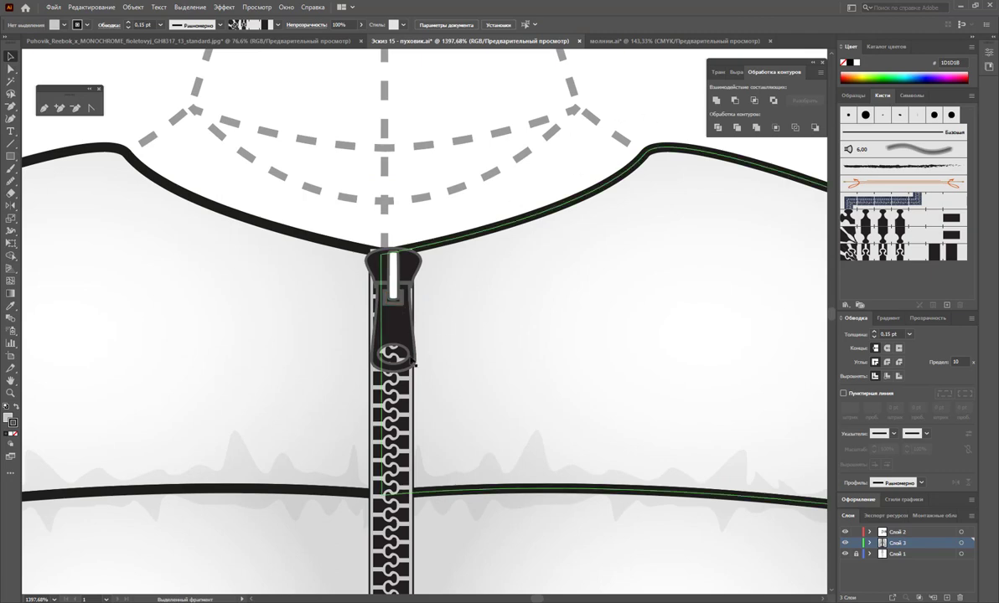
Zoom back out to view the whole jacket.
key("z")
left_click(458, 430, "alt")
left_click(428, 402, "alt")
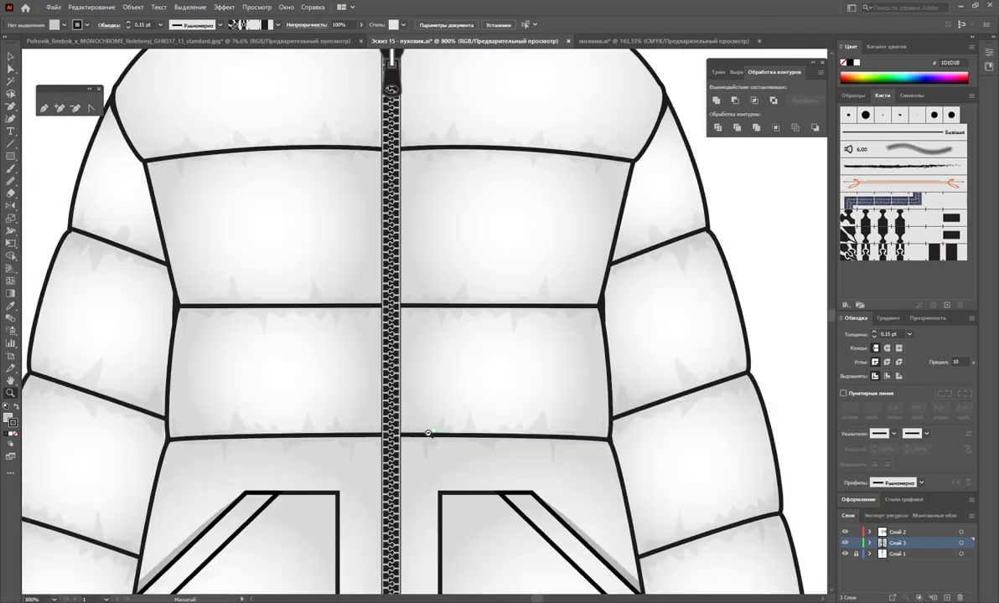
left_click(415, 392, "alt")
left_click(382, 369, "alt")
scroll(382, 369, "up", 2)
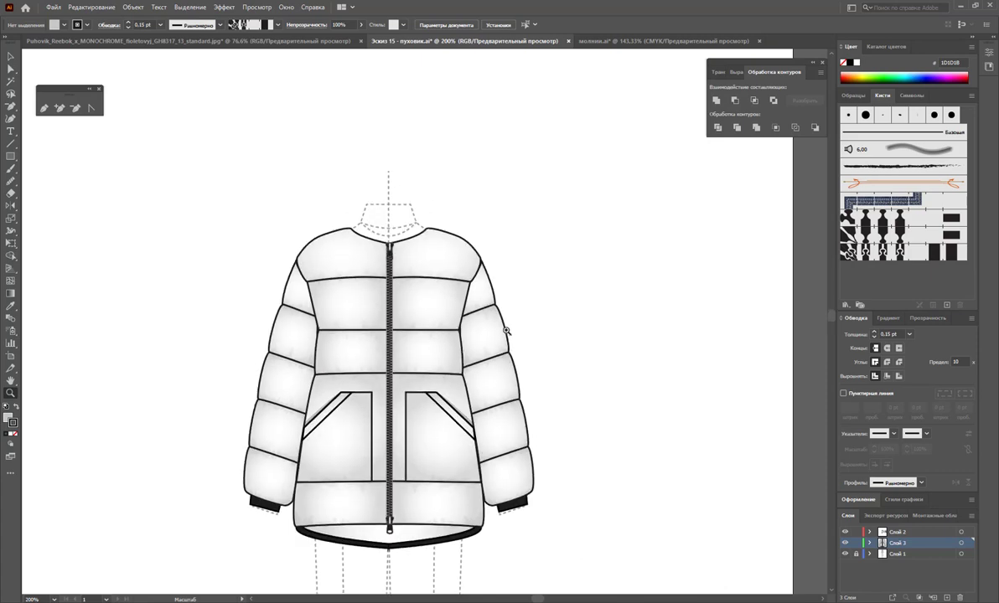
scroll(507, 335, "up", 1)
scroll(510, 338, "up", 3)
scroll(536, 356, "up", 2)
scroll(335, 318, "up", 1)
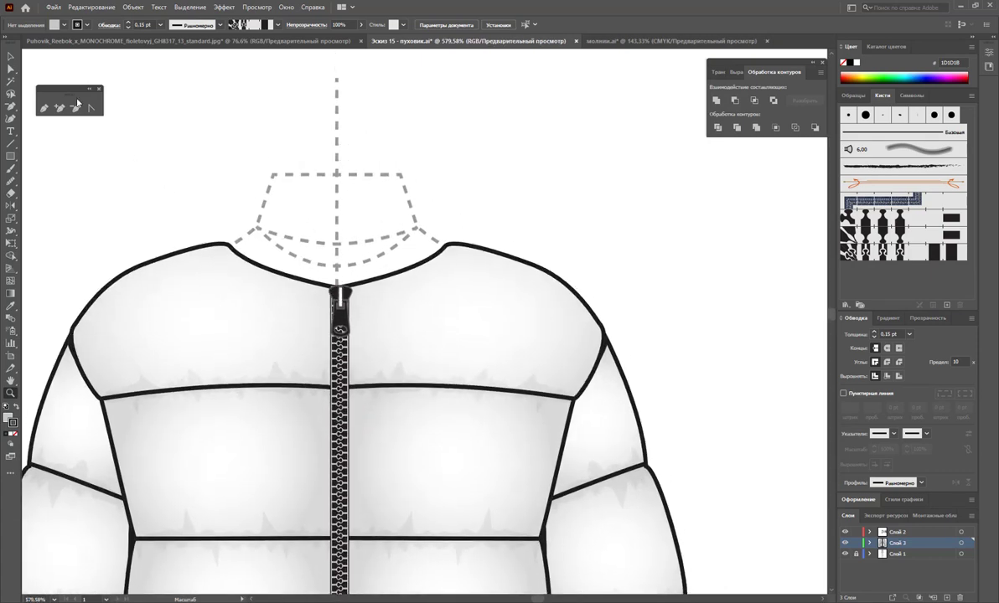
Draw a closed, curved stand-up collar shape across the neckline above the zipper.
left_click(60, 108)
left_click(290, 275)
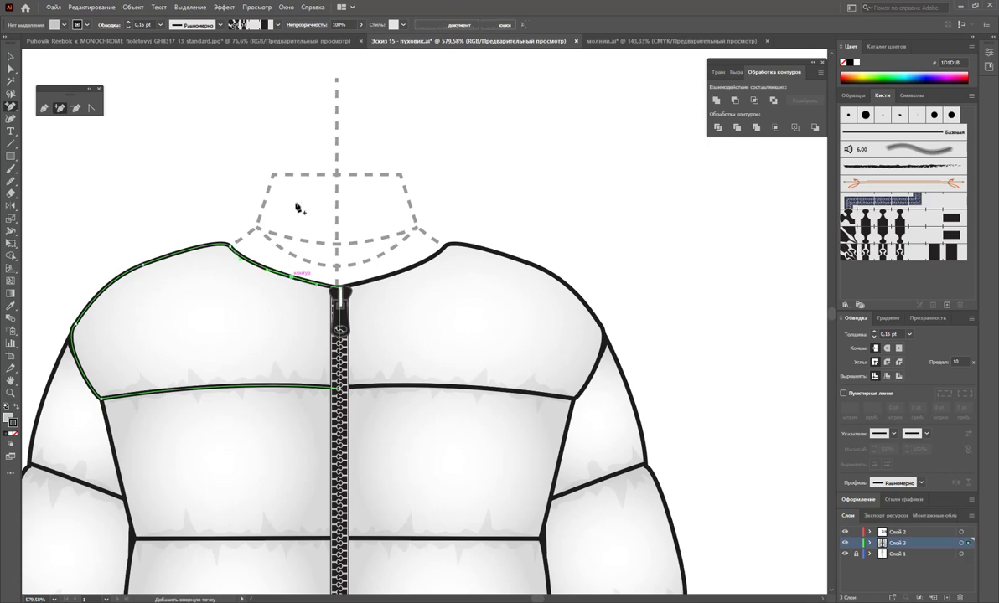
left_click(47, 109)
left_click(289, 174)
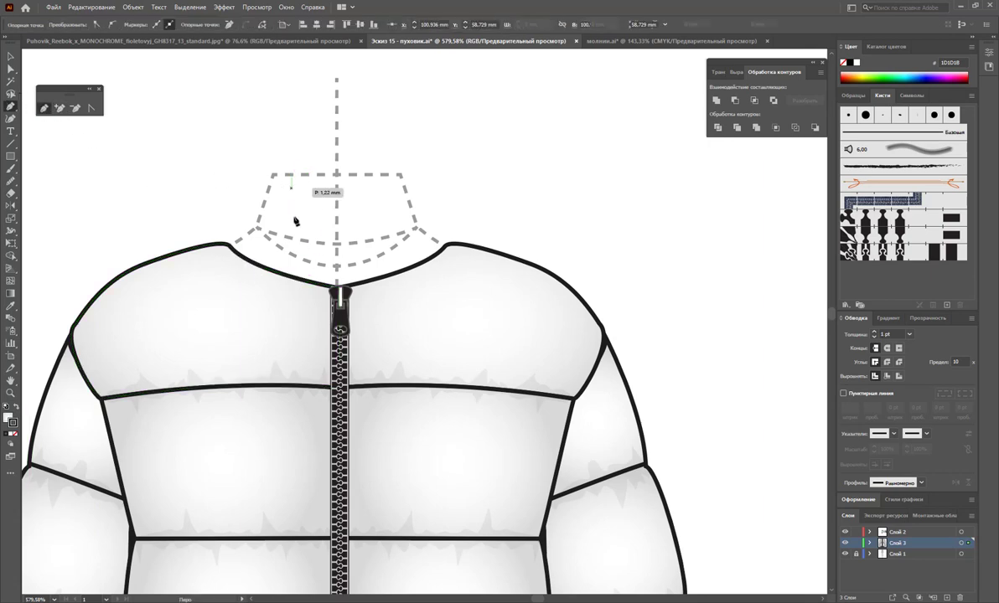
left_click(279, 273)
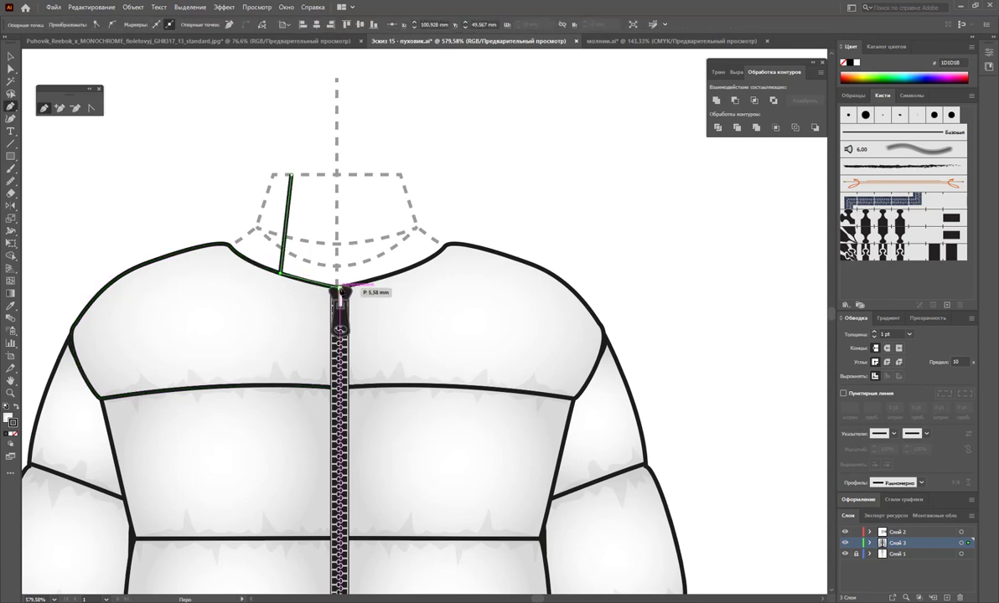
left_click_drag(340, 289, 373, 289)
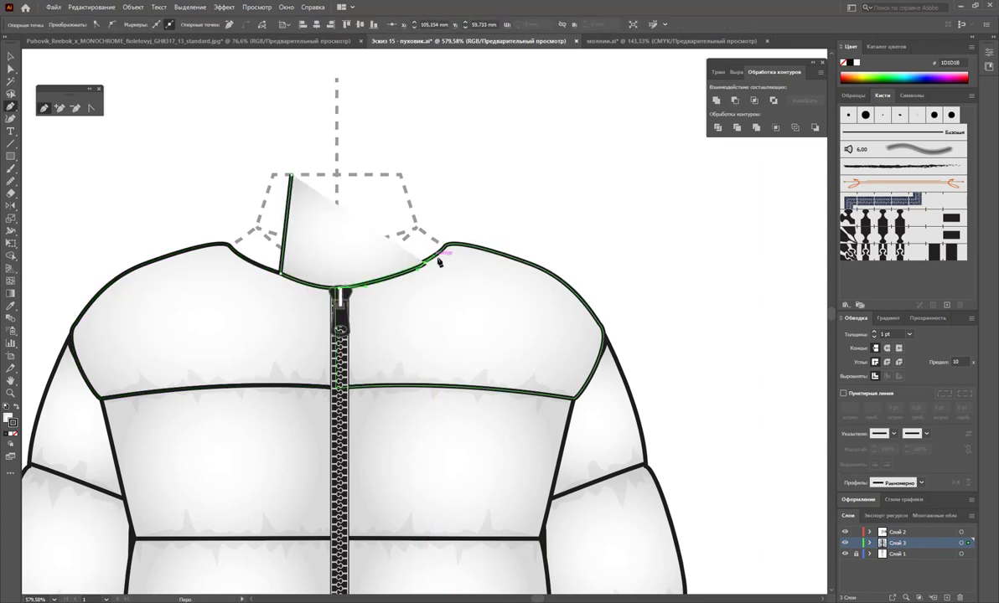
mouse_move(454, 244)
left_mouse_down()
mouse_move(442, 198)
mouse_move(449, 165)
left_mouse_up()
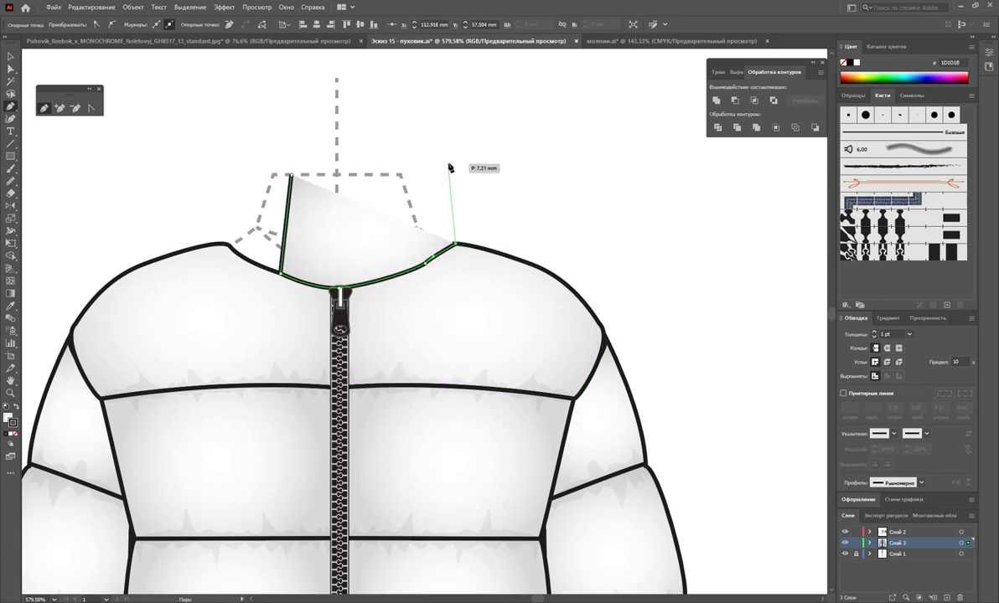
left_click(448, 163)
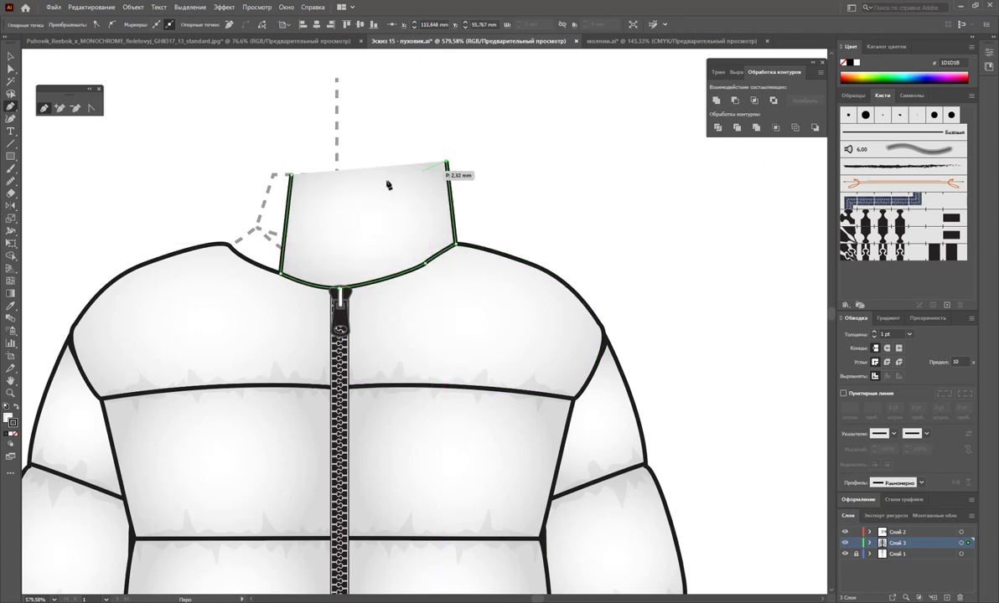
mouse_move(268, 175)
left_mouse_down()
mouse_move(195, 165)
mouse_move(205, 165)
left_mouse_up()
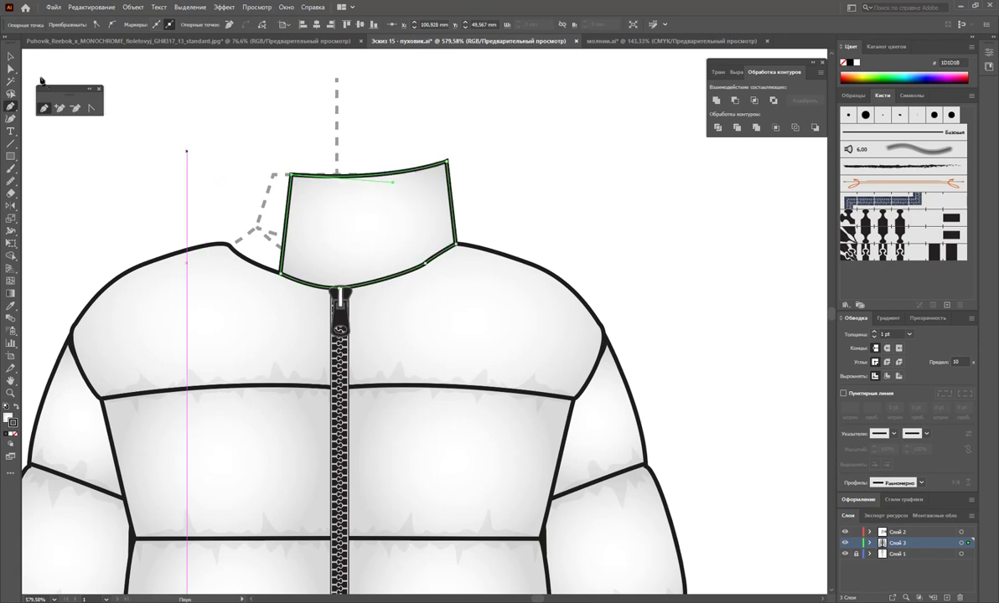
key("v")
Smooth the collar's lower edge so it curves cleanly into the neckline.
left_click(338, 129)
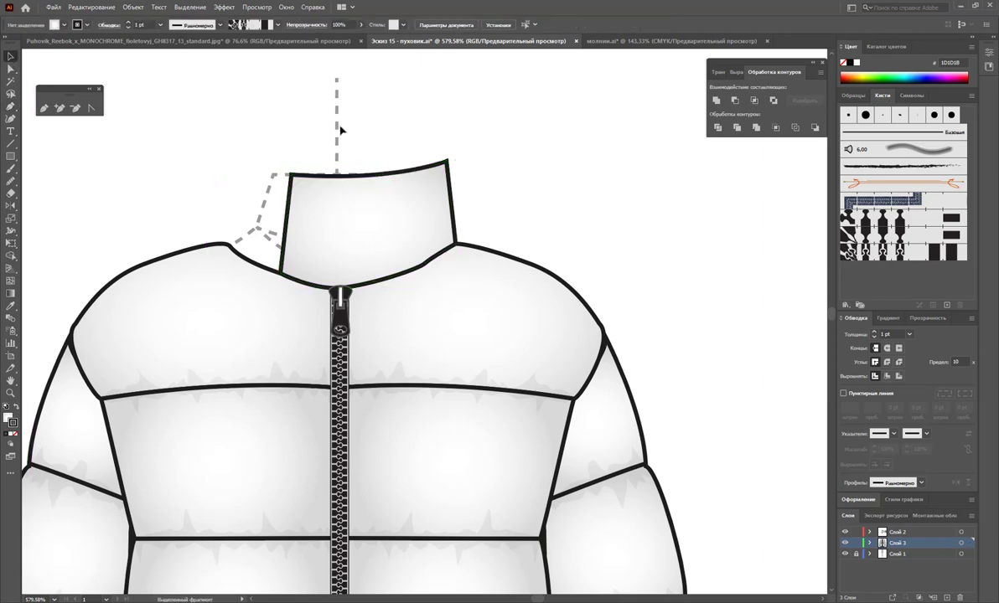
left_click(384, 227)
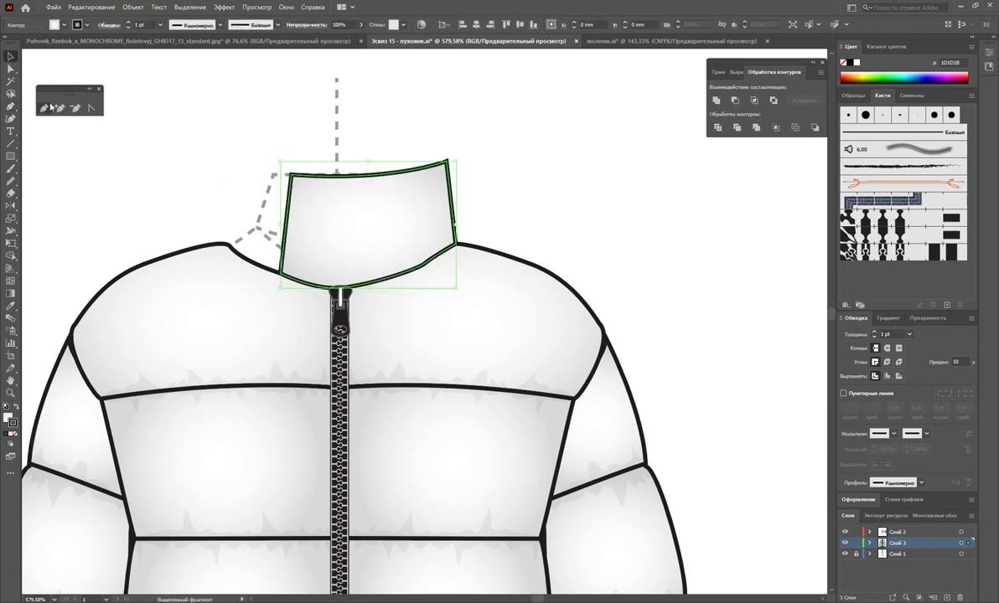
left_click(11, 180)
left_click_drag(435, 253, 378, 289)
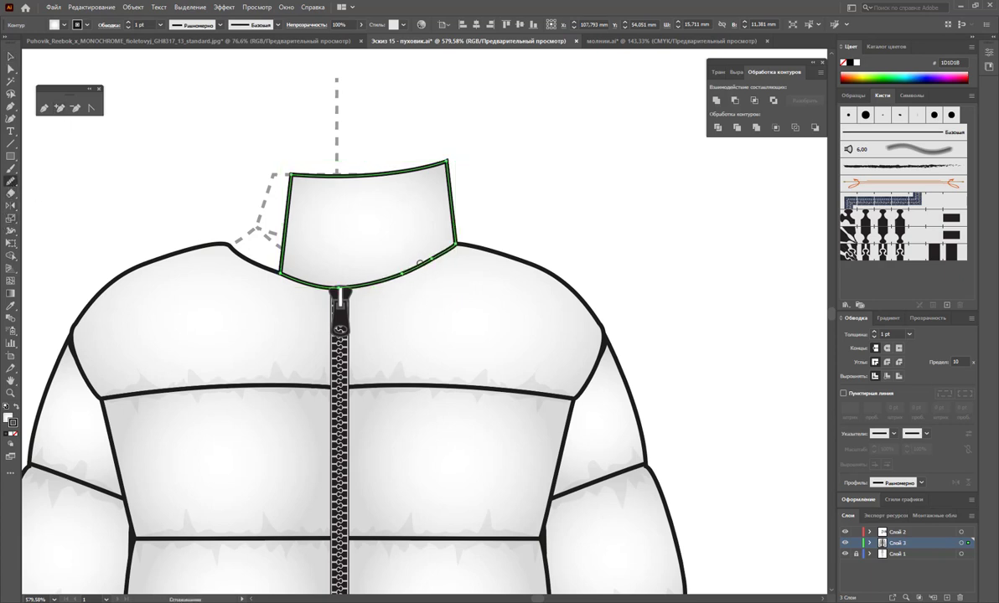
left_click(12, 305)
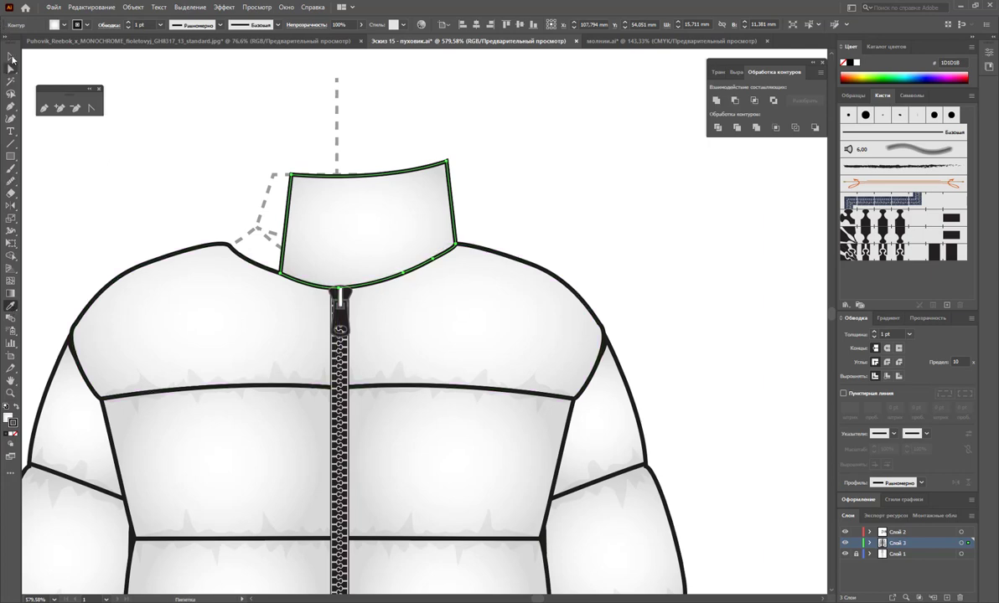
left_click(11, 57)
left_click(486, 174)
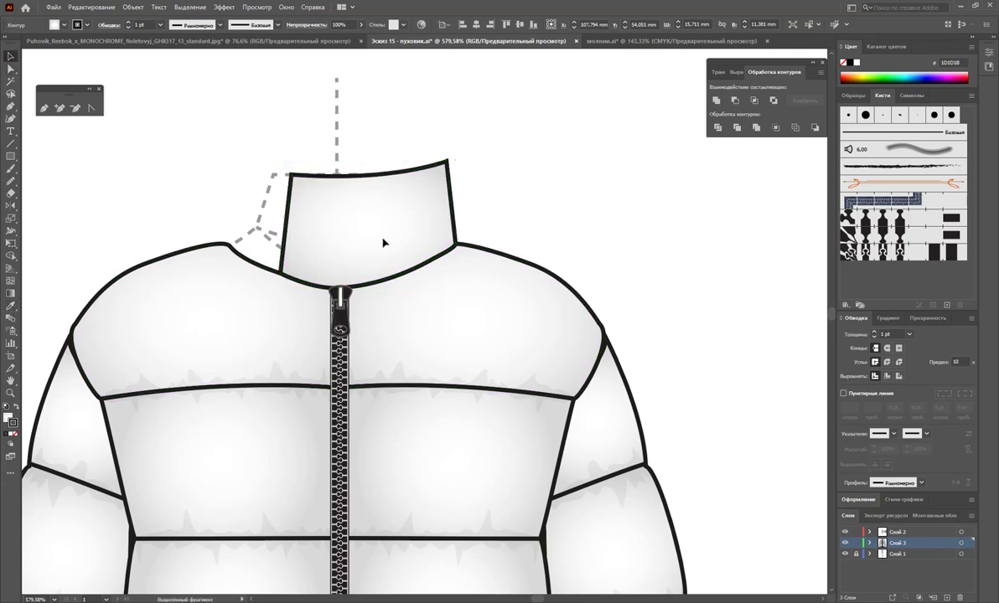
Round the collar's top-right corner and adjust its top-left anchor to curve the top edge.
left_click(11, 69)
left_click_drag(287, 279, 284, 276)
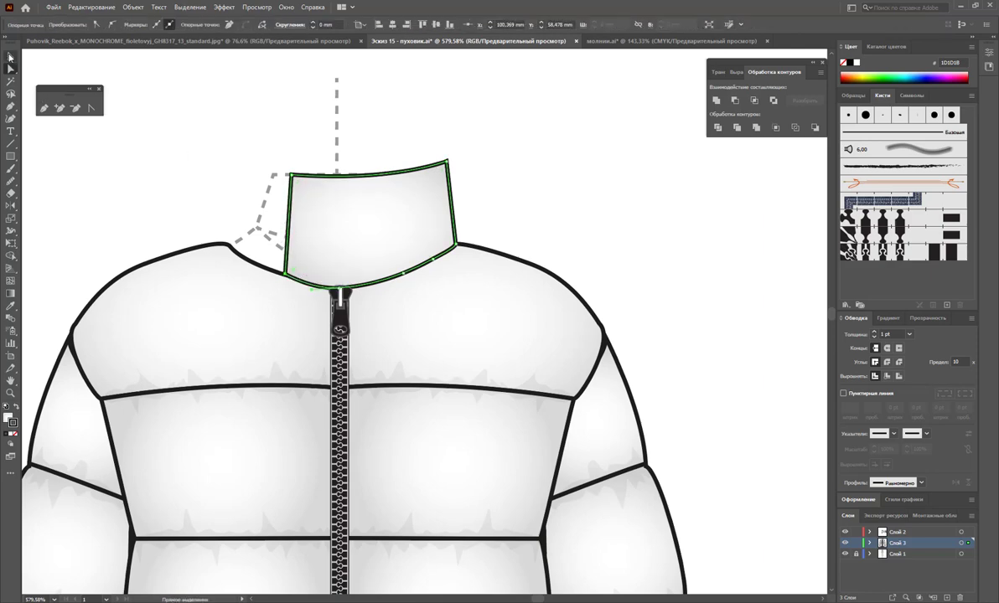
left_click(10, 56)
left_click(352, 135)
left_click(418, 198)
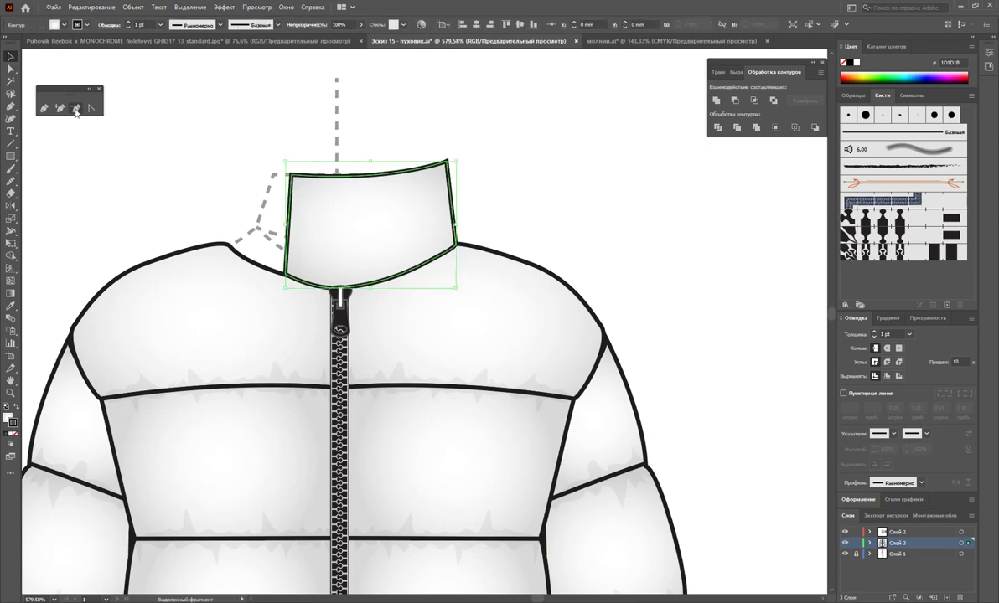
left_click(90, 110)
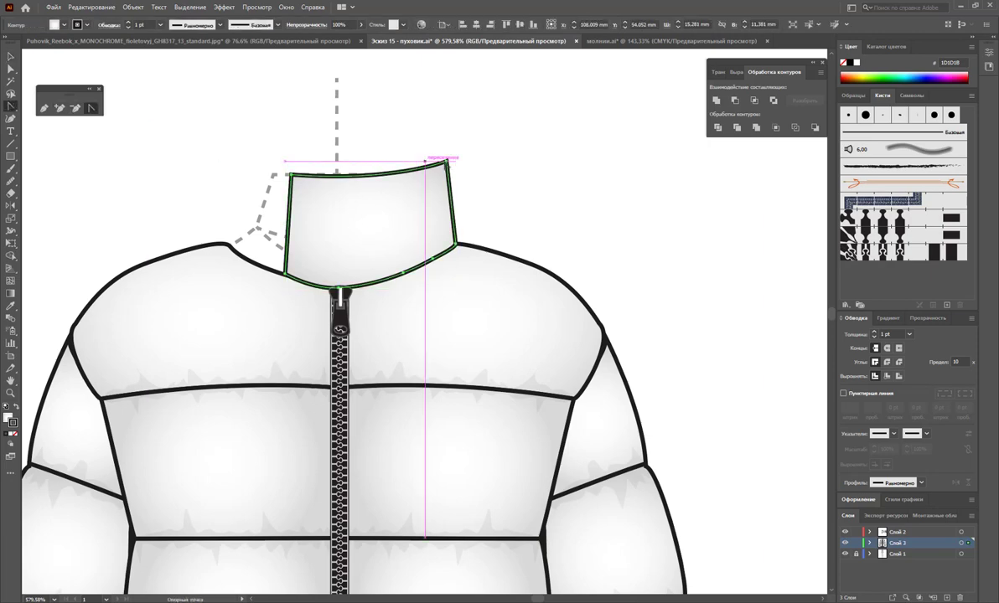
left_click_drag(448, 160, 429, 155)
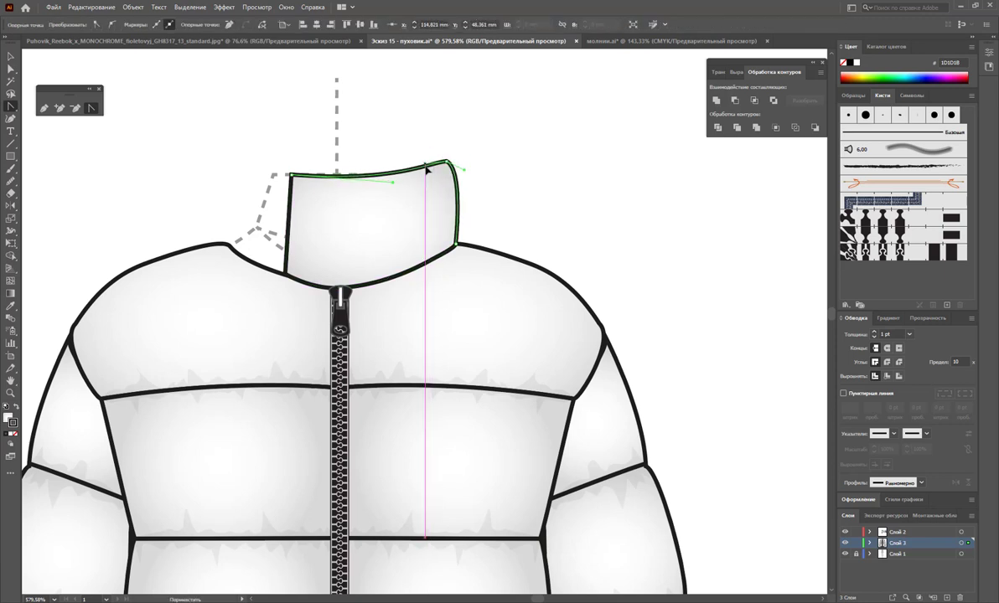
left_click(448, 161)
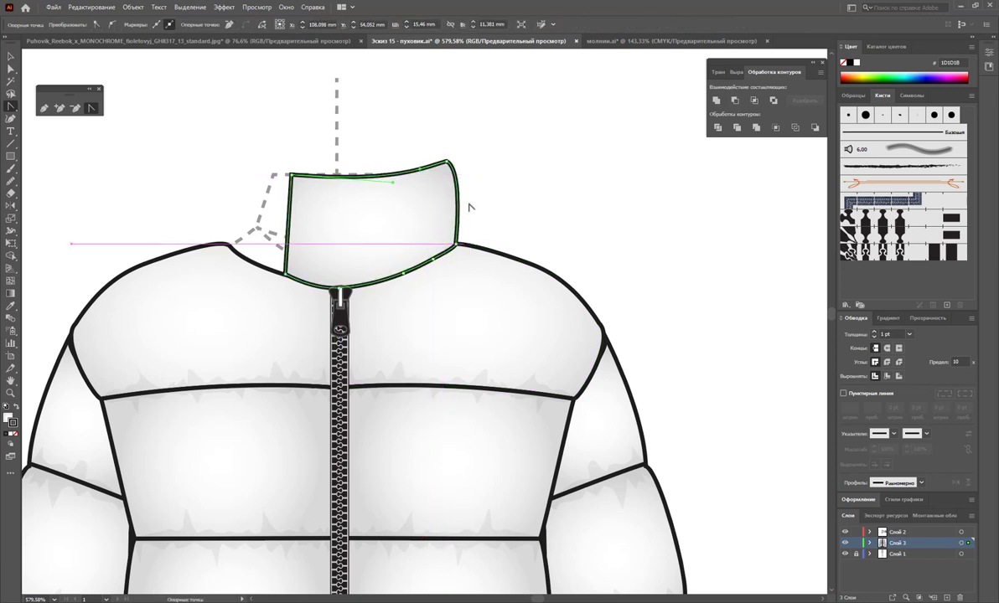
left_click(11, 68)
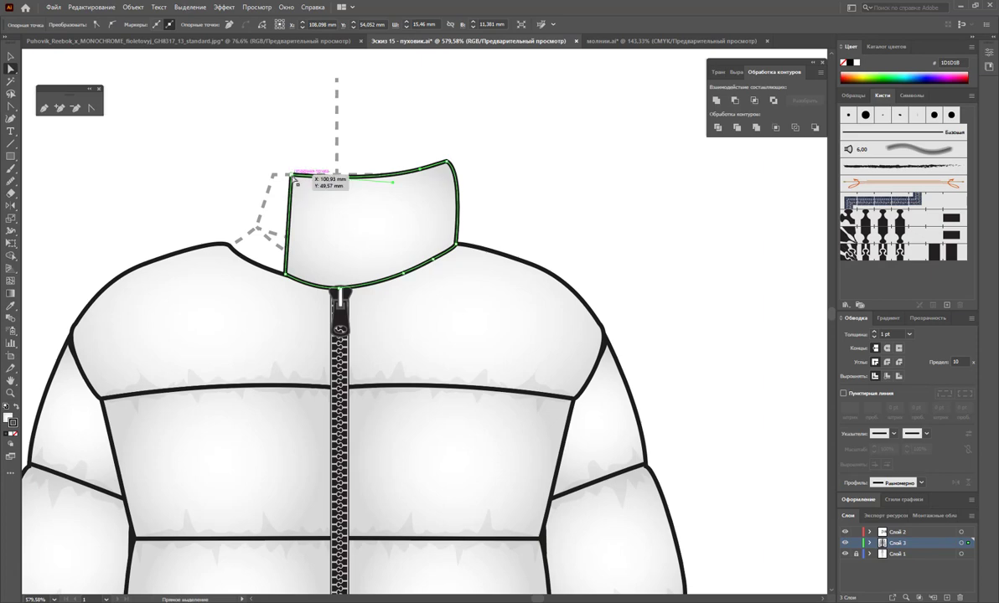
left_click_drag(292, 178, 291, 181)
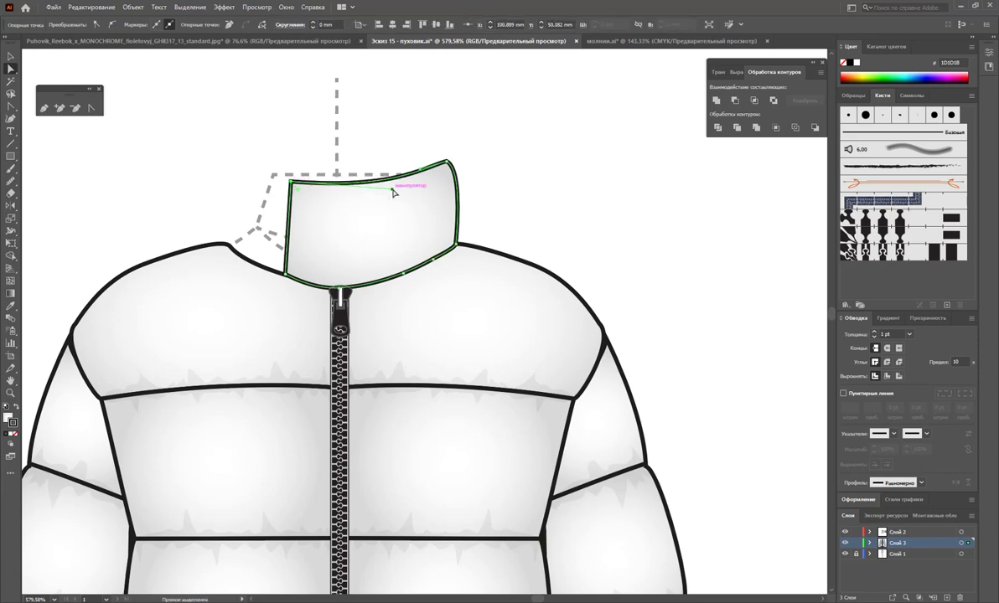
left_click_drag(392, 191, 394, 187)
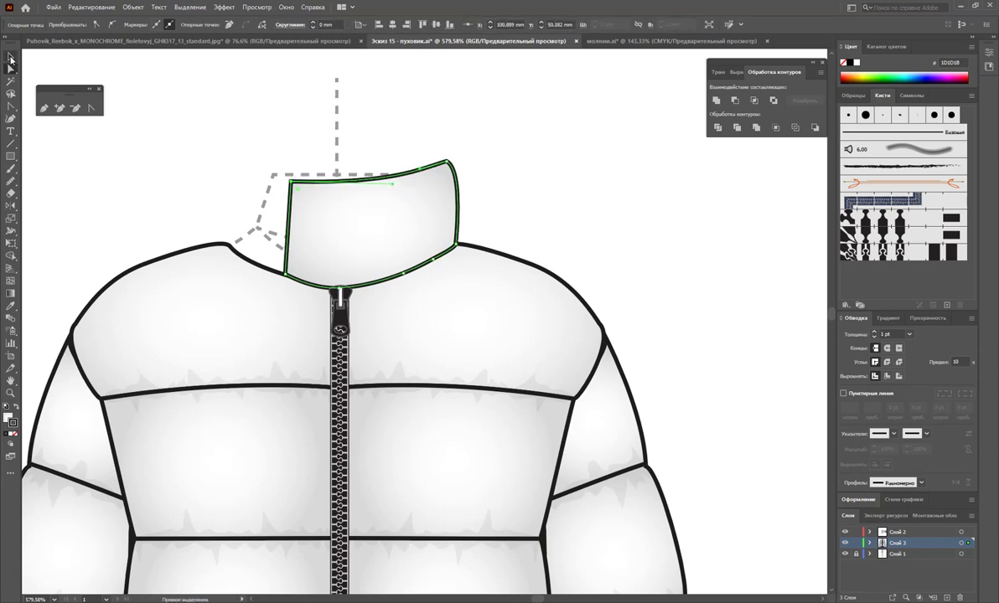
left_click(11, 57)
Reflect a copy of the collar piece across the jacket's centre line.
left_click(338, 236)
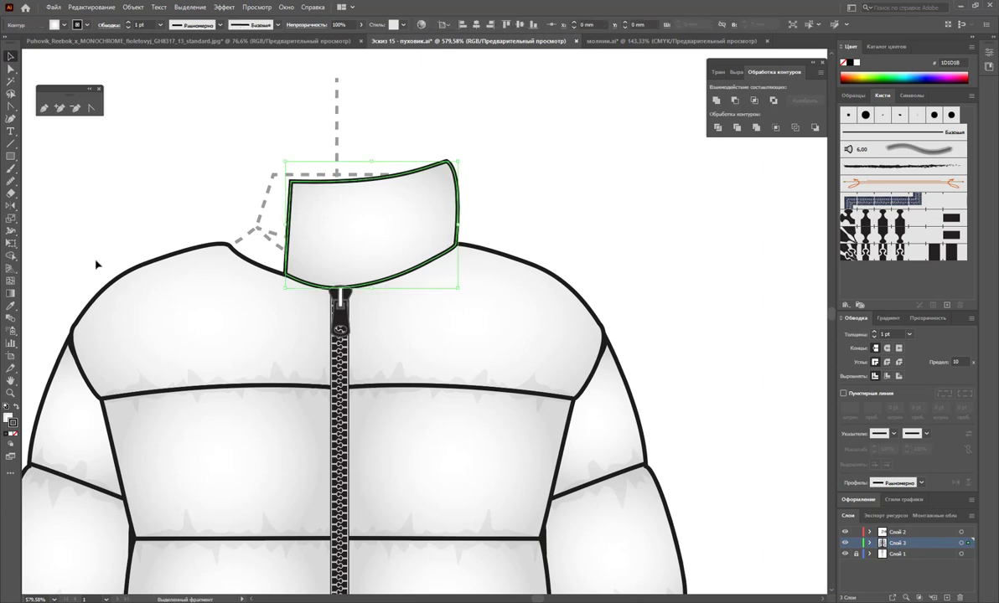
left_click(11, 205)
left_click(336, 170)
left_click_drag(336, 170, 312, 235)
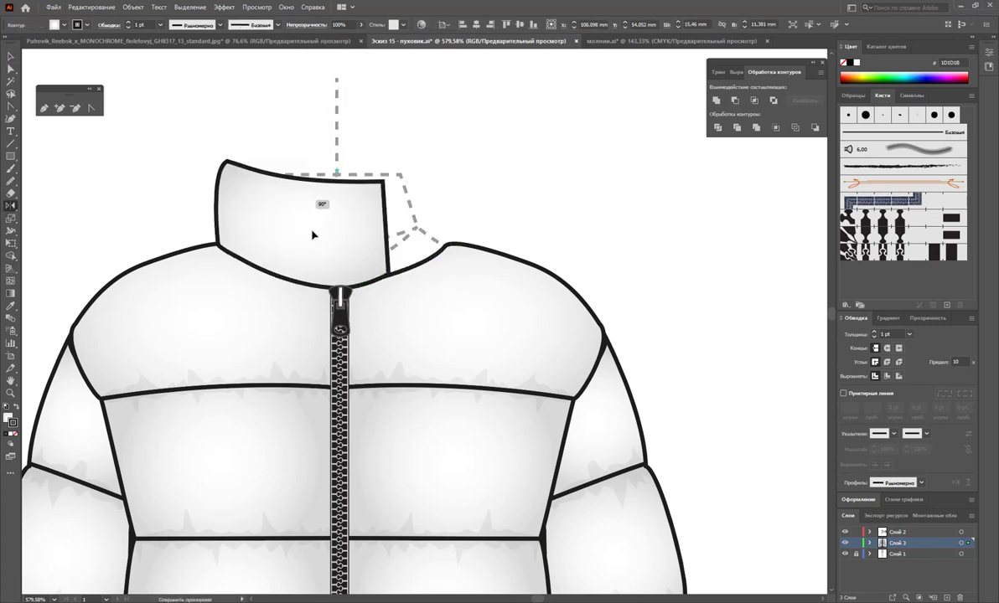
left_click_drag(312, 235, 279, 216)
Bring the right-hand collar piece to the front.
left_click(11, 56)
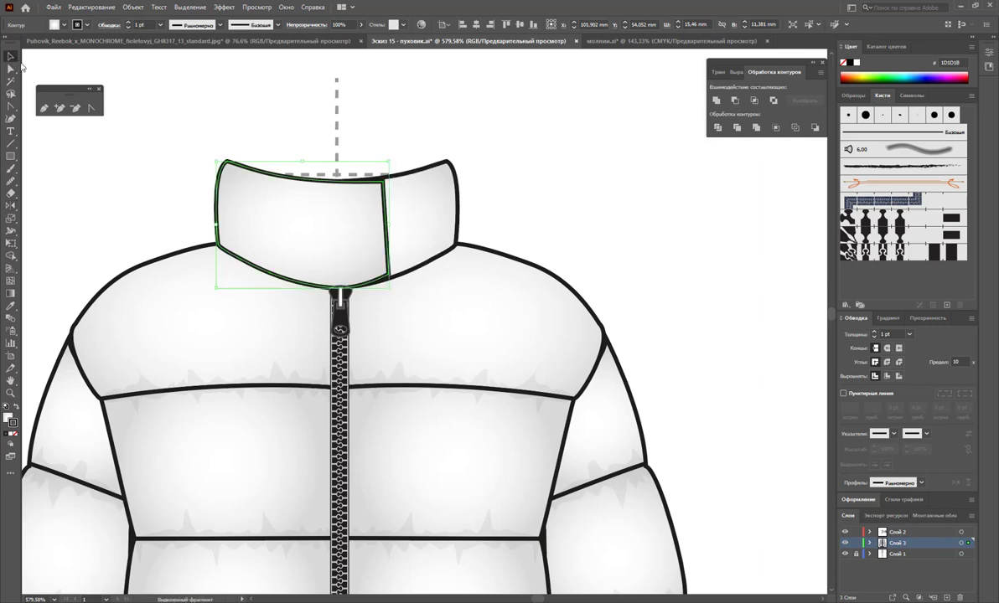
left_click(541, 200)
left_click(396, 204)
right_click(410, 394)
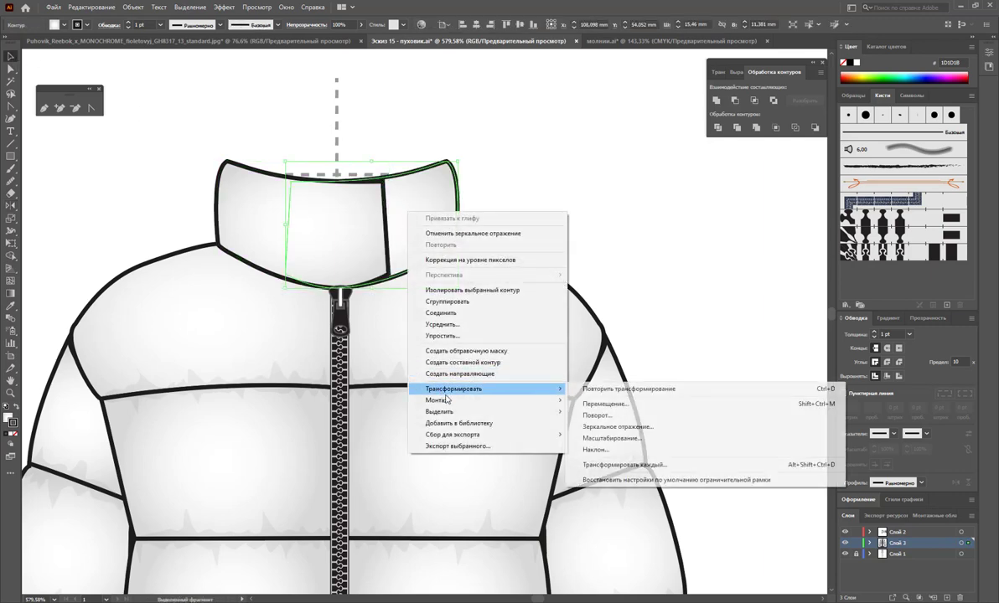
left_click(587, 401)
Draw a closed curved rim shape across the top of the collar.
left_click(594, 238)
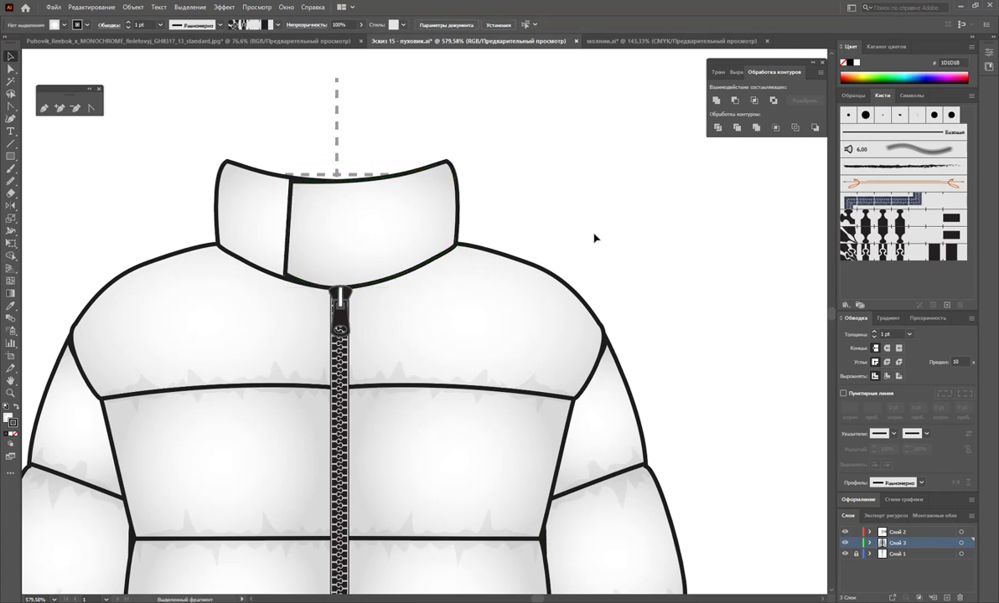
scroll(131, 167, "up", 1)
left_click(43, 108)
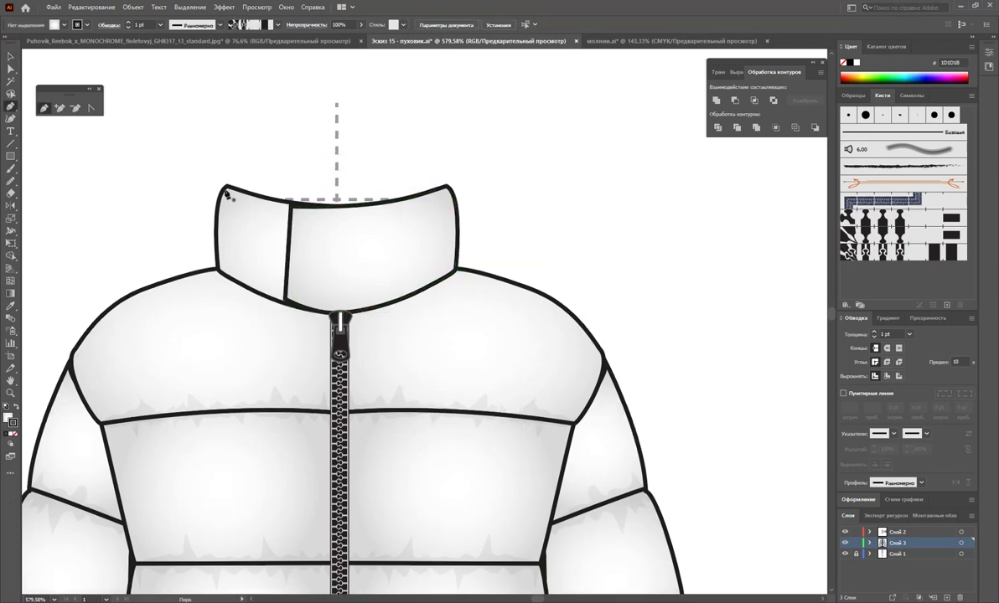
left_click(226, 186)
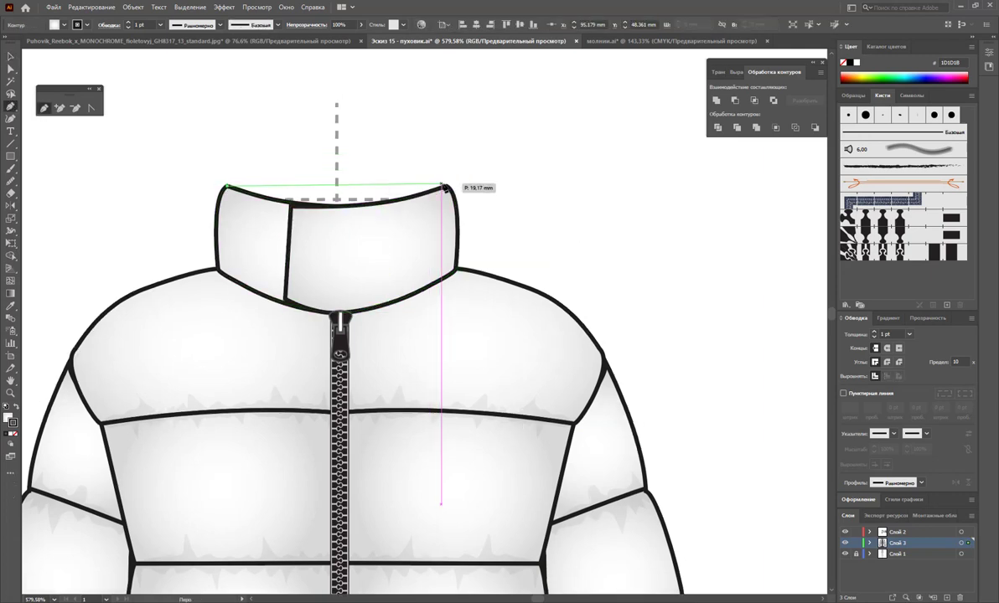
mouse_move(445, 187)
left_mouse_down()
mouse_move(539, 205)
mouse_move(546, 198)
left_mouse_up()
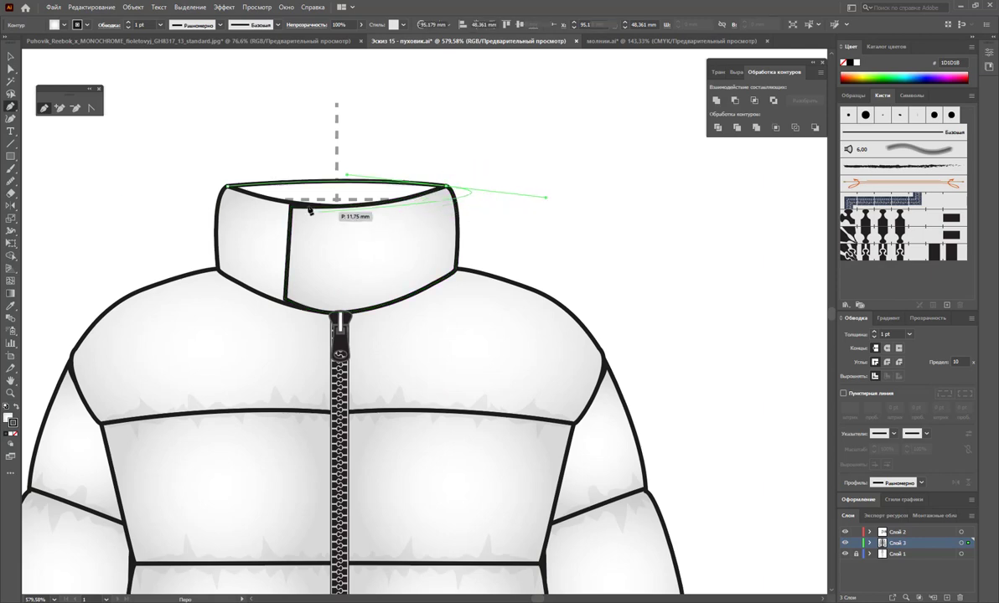
left_click_drag(227, 186, 186, 162)
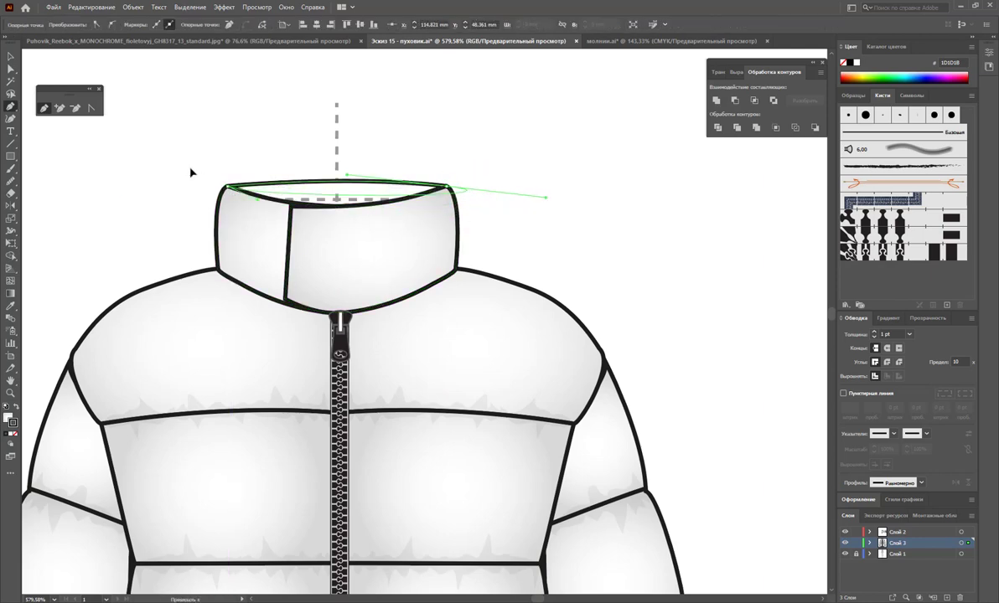
left_click(91, 107)
left_click_drag(544, 200, 387, 216)
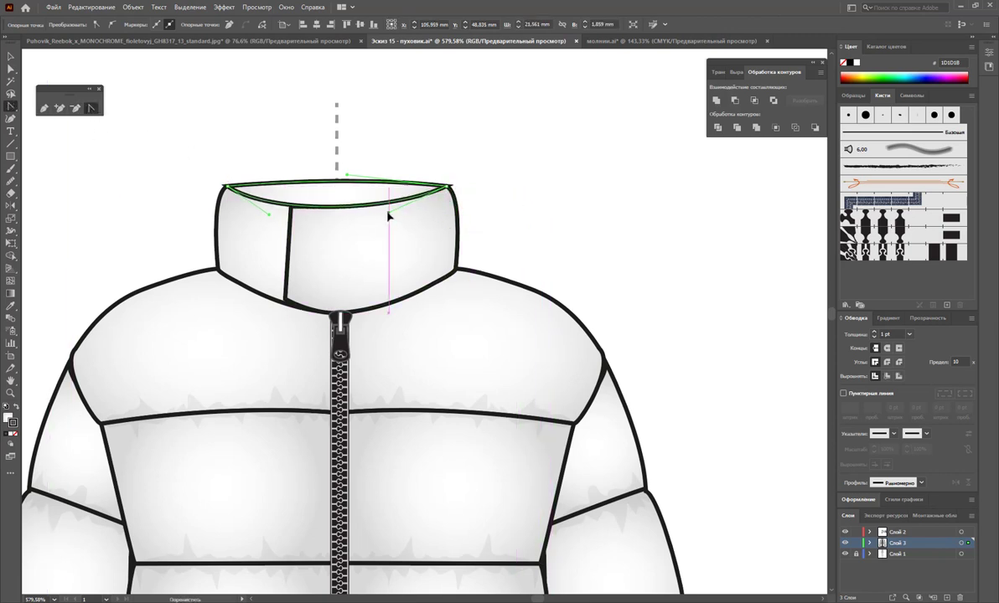
Send the collar rim behind the collar pieces and show the Swatches panel.
key("v")
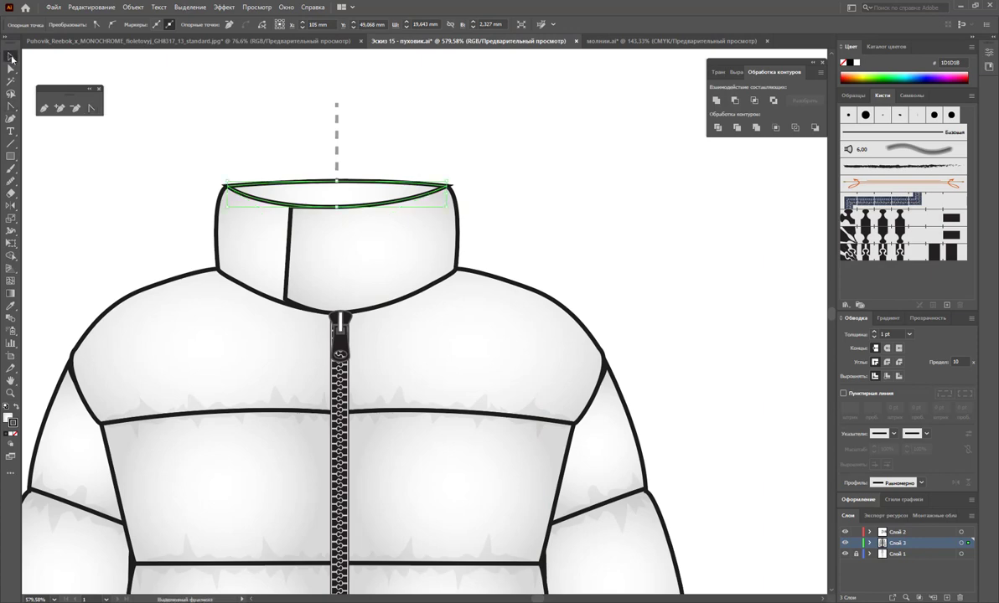
right_click(353, 202)
mouse_move(383, 389)
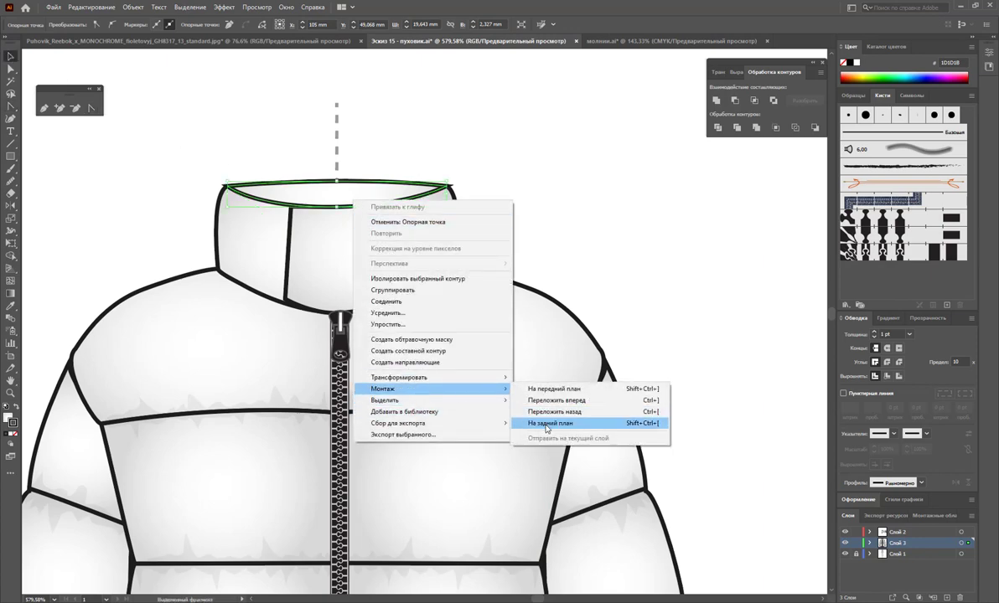
left_click(606, 417)
left_click(853, 97)
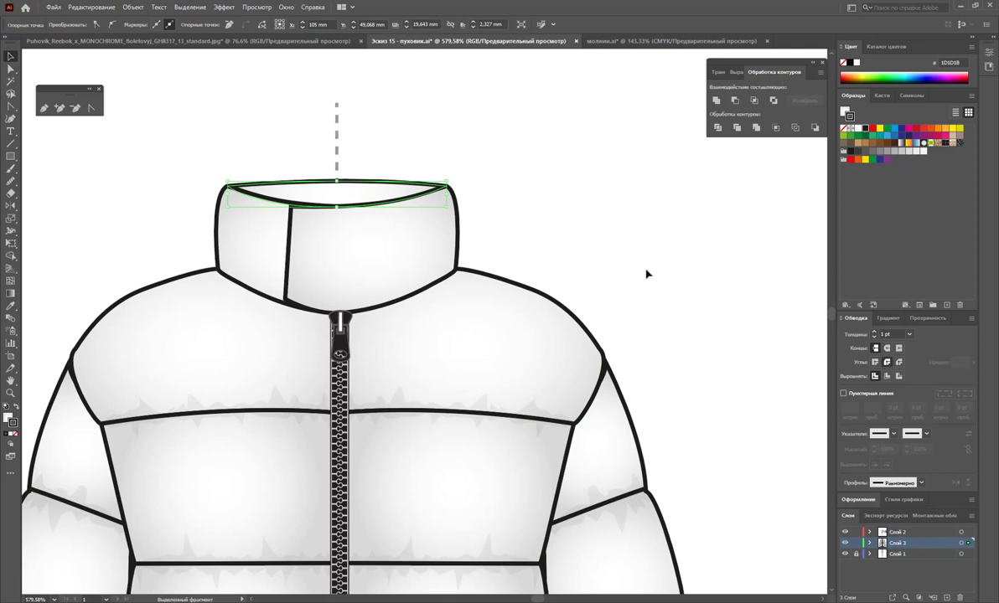
left_click(604, 223)
scroll(384, 290, "down", 1)
Lower the front collar panel's bottom-left anchor slightly.
left_click(288, 264)
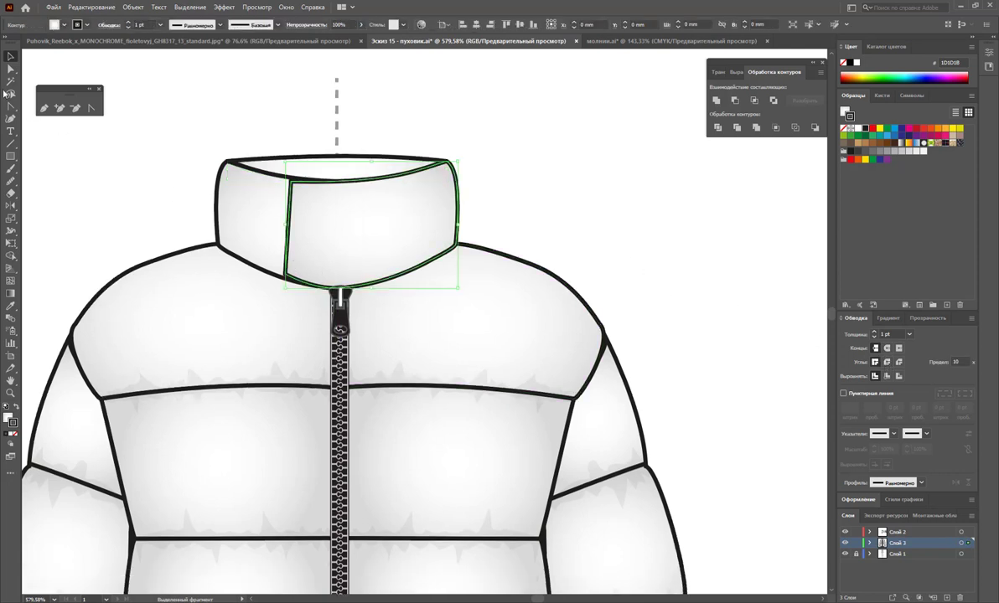
left_click(11, 68)
left_click_drag(285, 278, 291, 285)
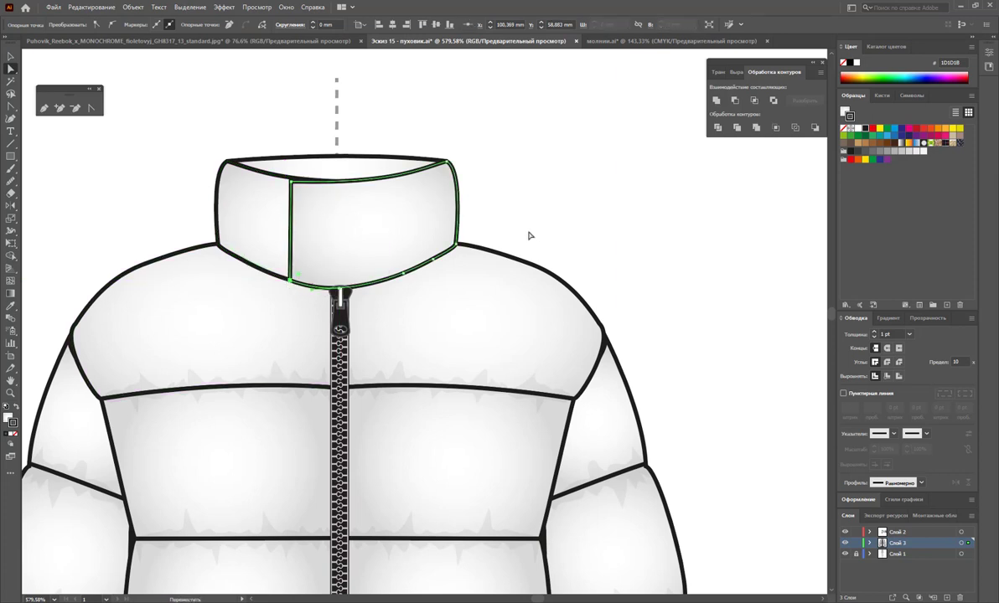
left_click(528, 234)
Draw a small near-black circle beside the collar.
left_click_drag(11, 157, 40, 170)
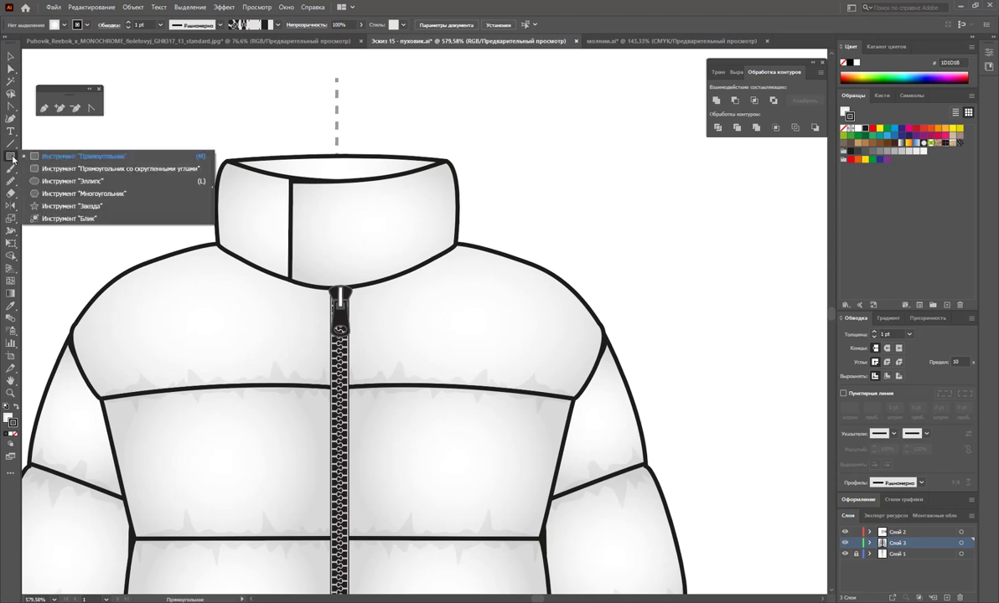
left_click_drag(539, 142, 559, 161)
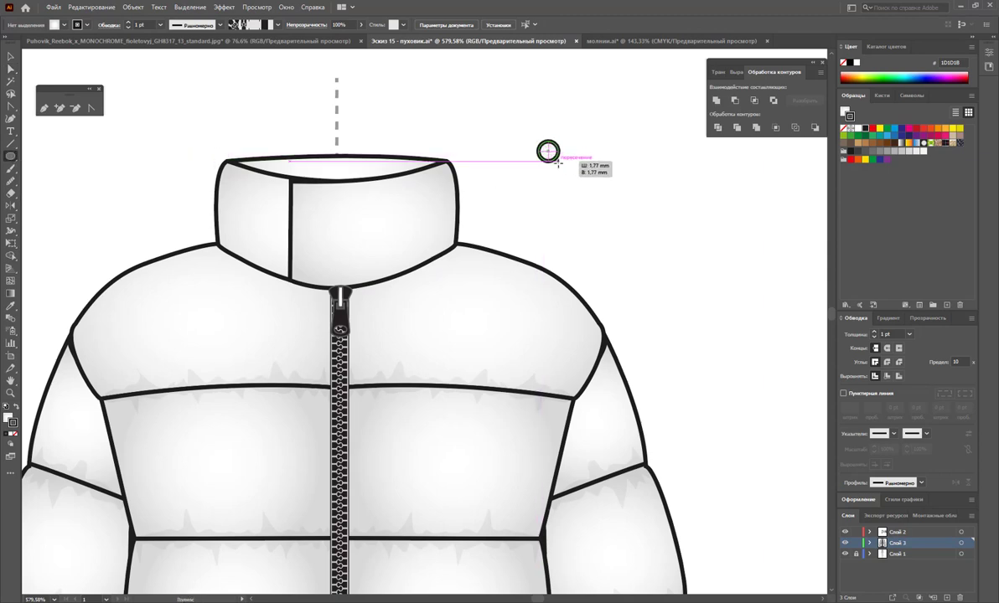
key("v")
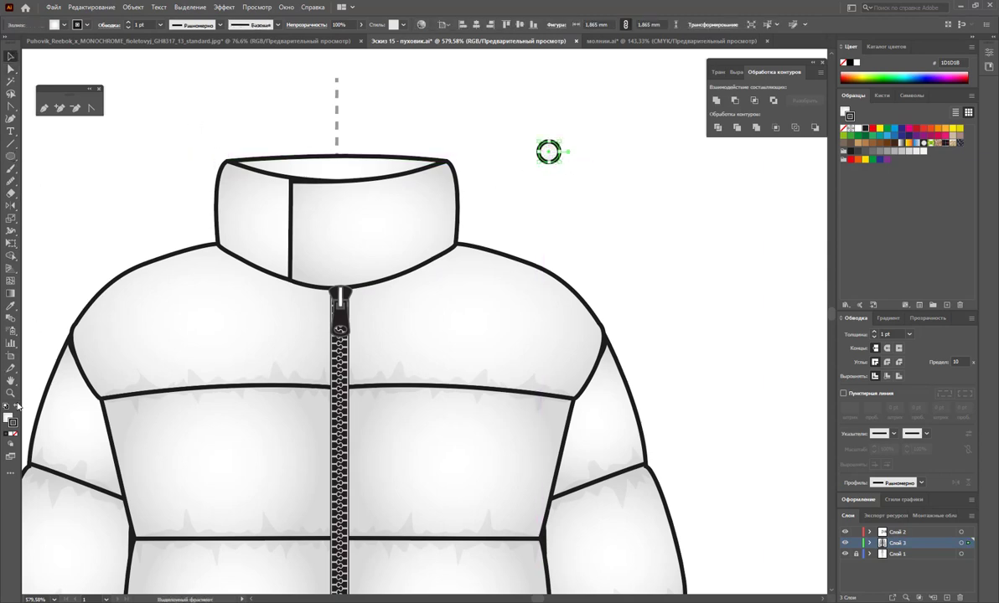
key("x")
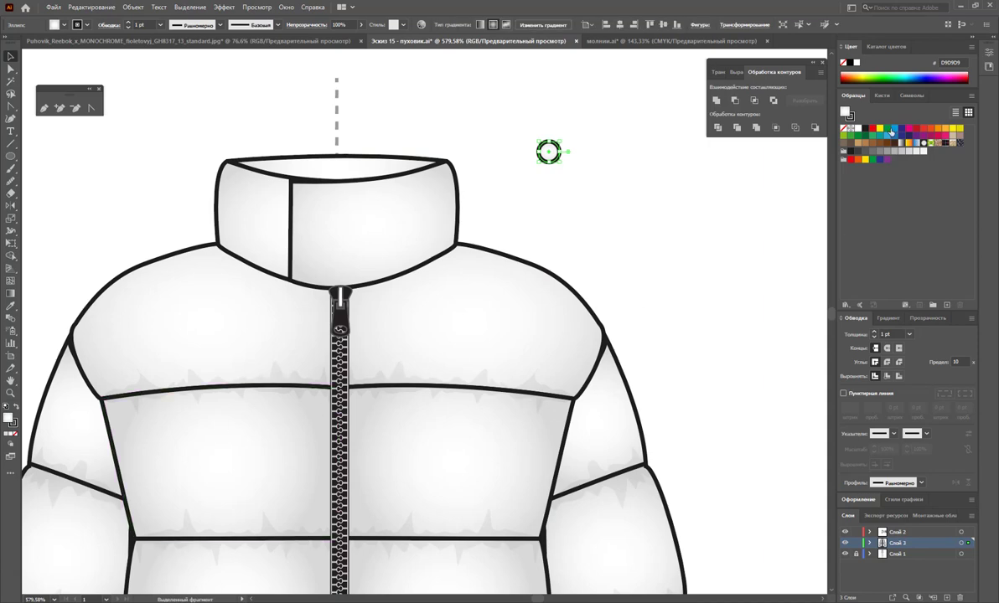
key("x")
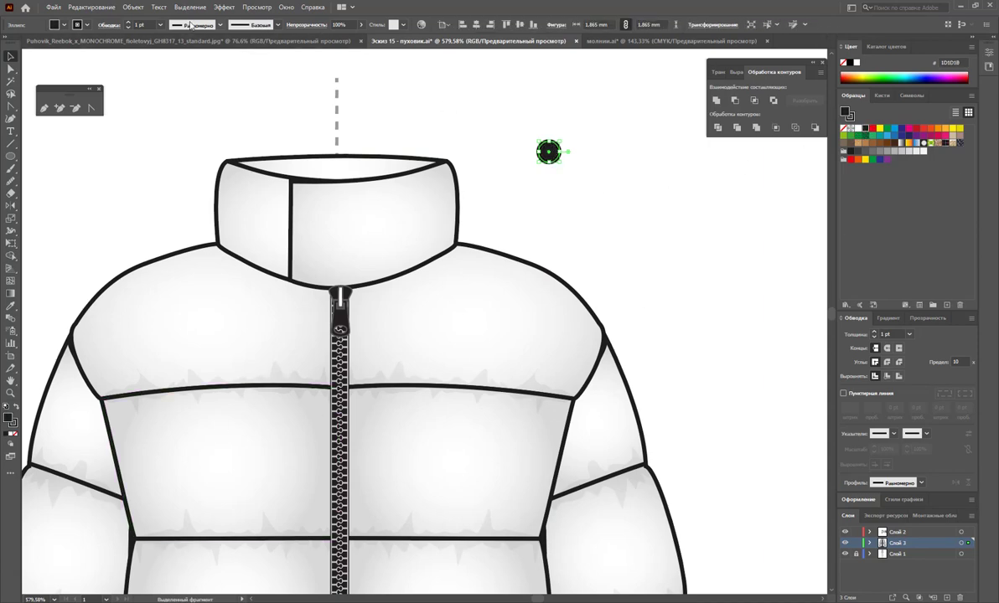
left_click(159, 27)
left_click(560, 198)
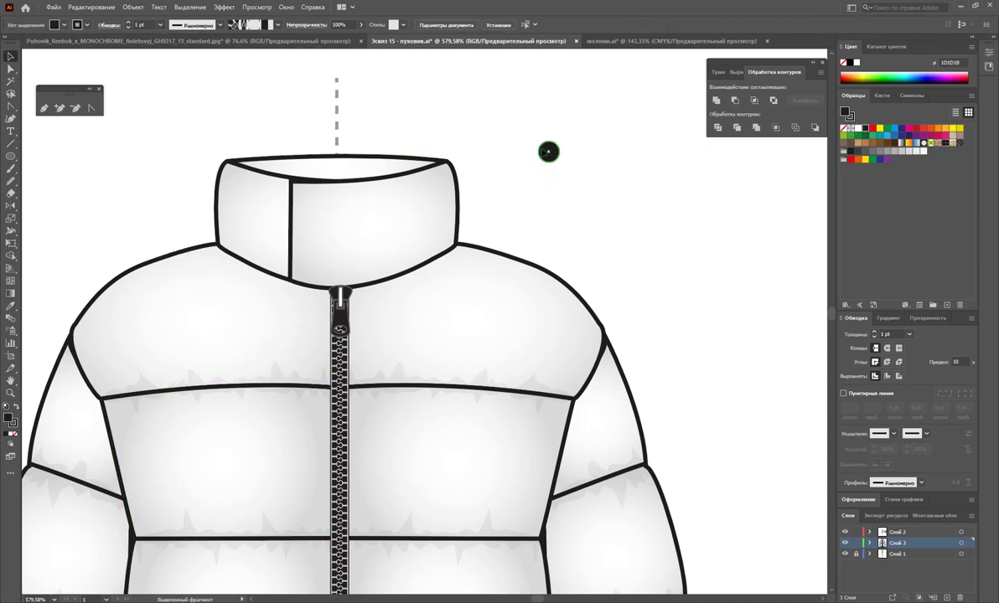
Move the black circle onto the collar as a button.
left_click_drag(561, 160, 332, 217)
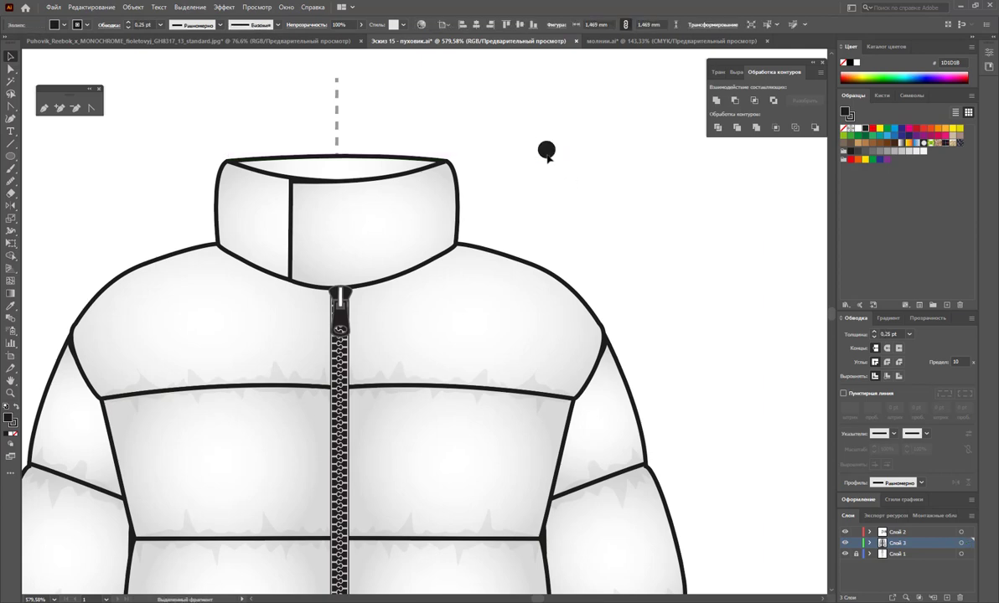
mouse_move(322, 209)
left_mouse_down()
mouse_move(309, 199)
mouse_move(306, 236)
left_mouse_up()
left_click(308, 198)
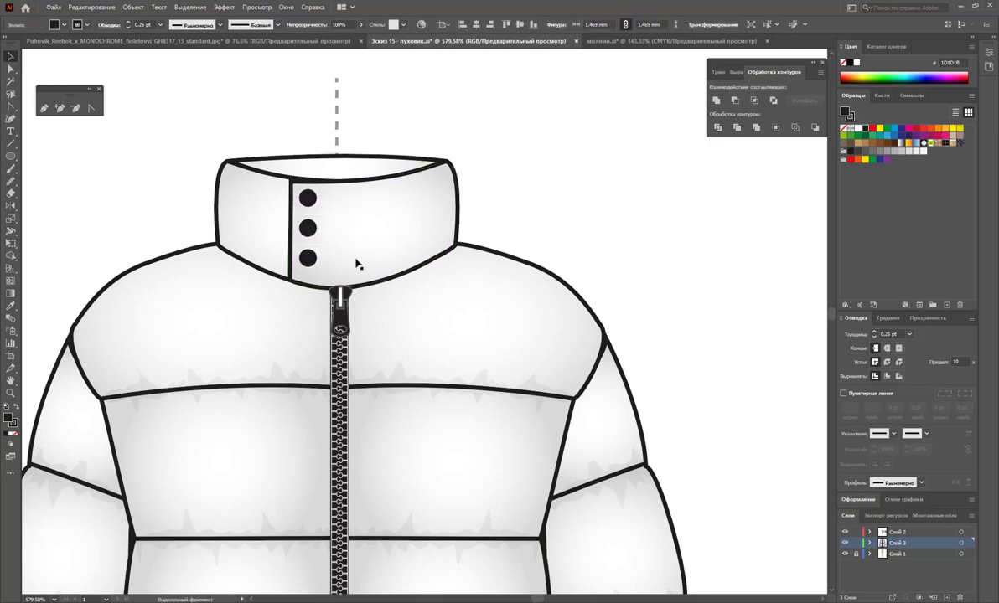
key("ctrl+shift+a")
Nudge the three collar buttons left and down, lowering the bottom one slightly.
left_click_drag(300, 270, 336, 212)
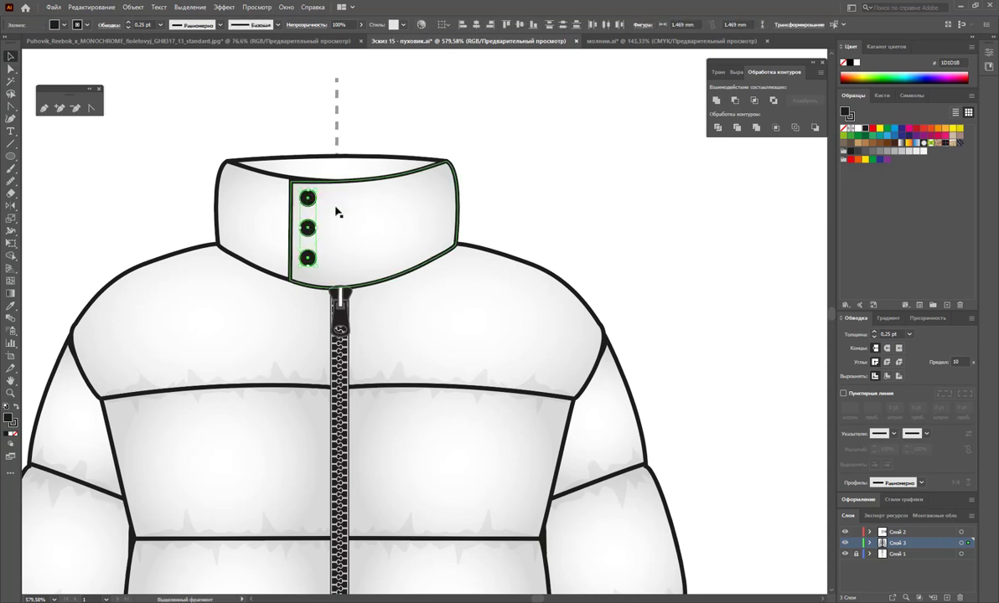
key("Left")
key("Down")
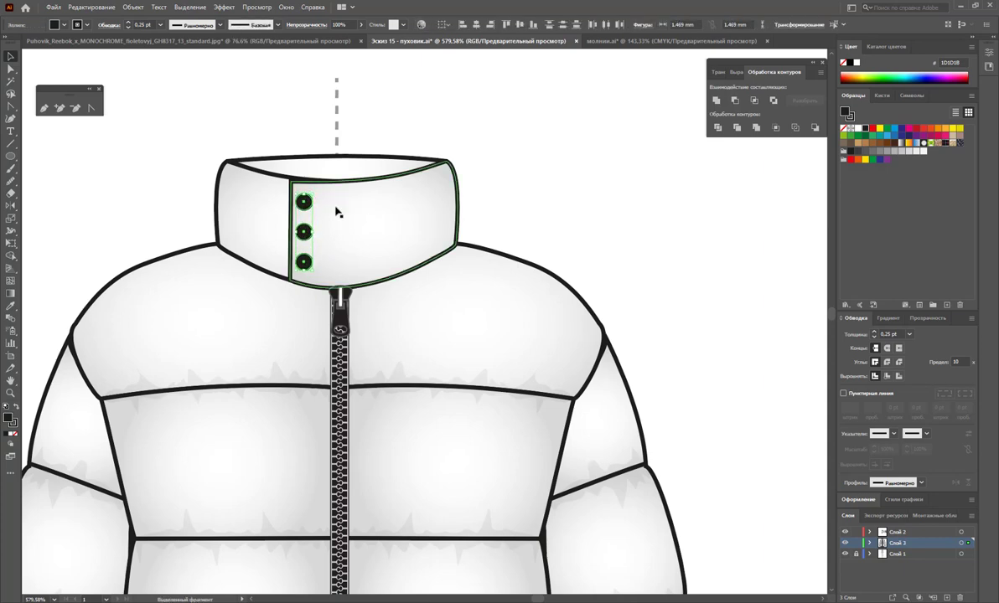
left_click(480, 223)
left_click_drag(303, 261, 304, 267)
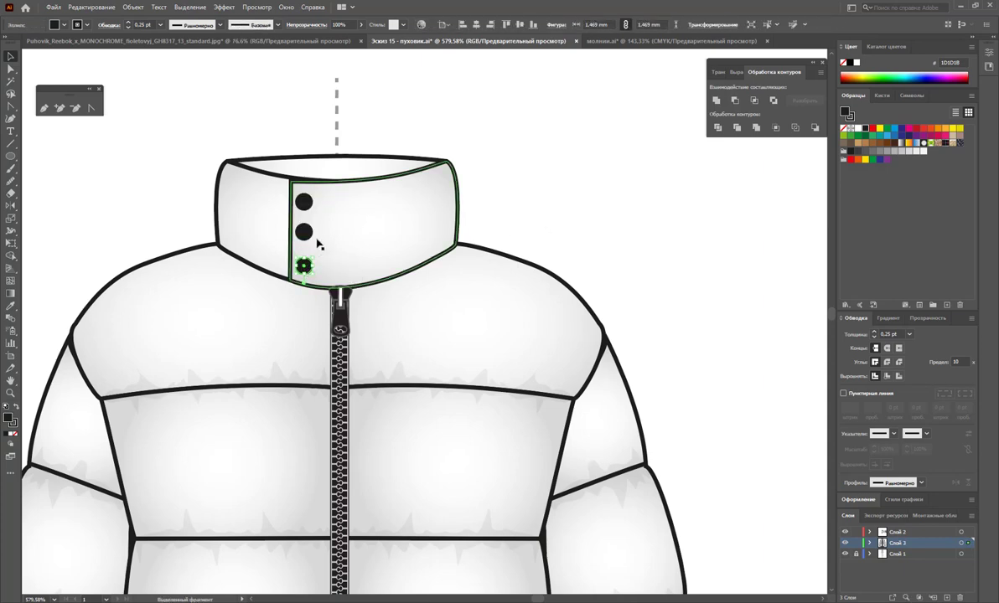
left_click(533, 242)
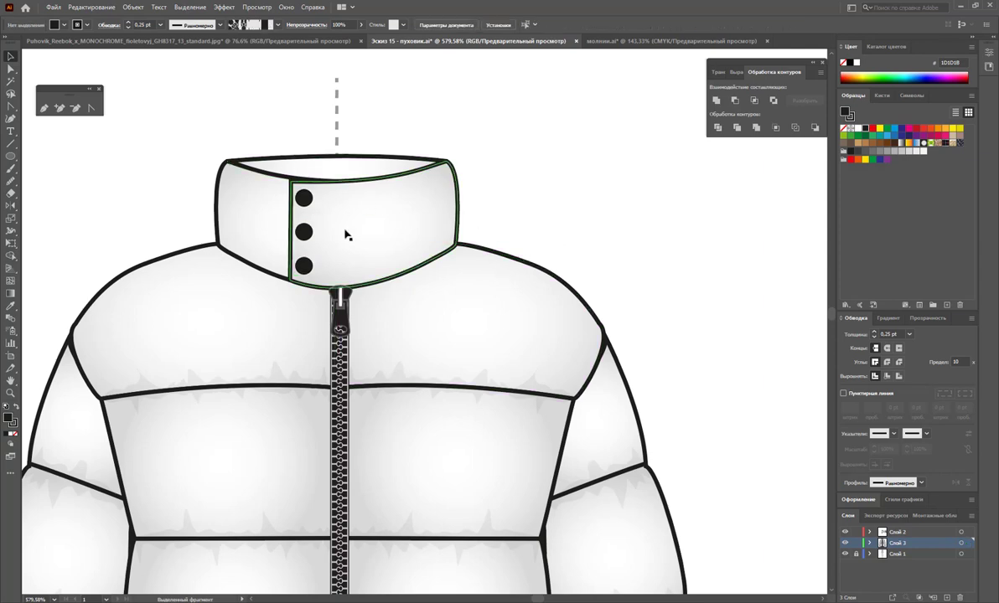
left_click(43, 108)
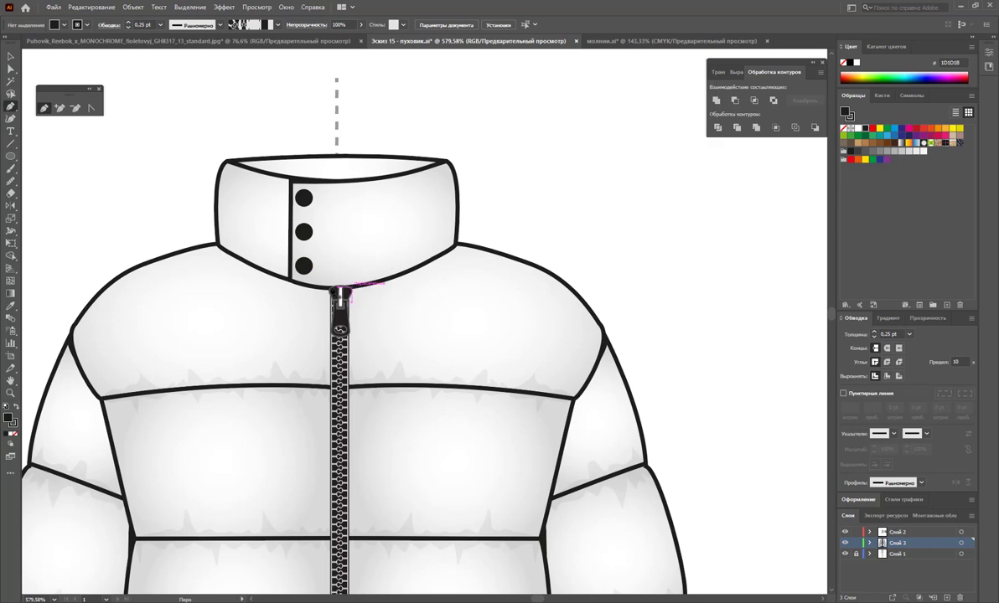
Draw a closed zigzag fur shape along the collar base and give it the jacket's light fill.
left_click(326, 281)
left_click(335, 275)
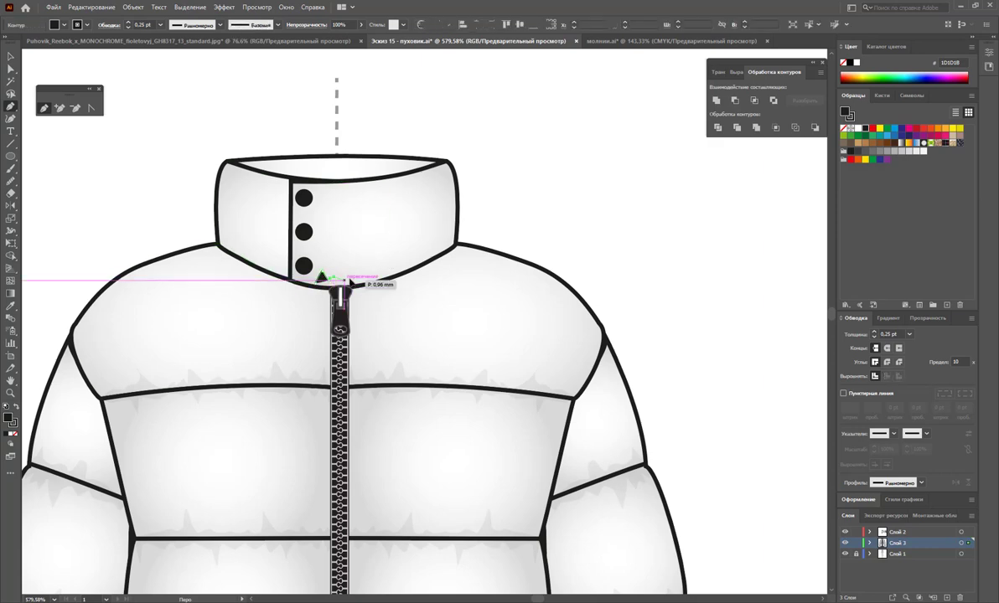
left_click(368, 252)
left_click(373, 274)
left_click(407, 251)
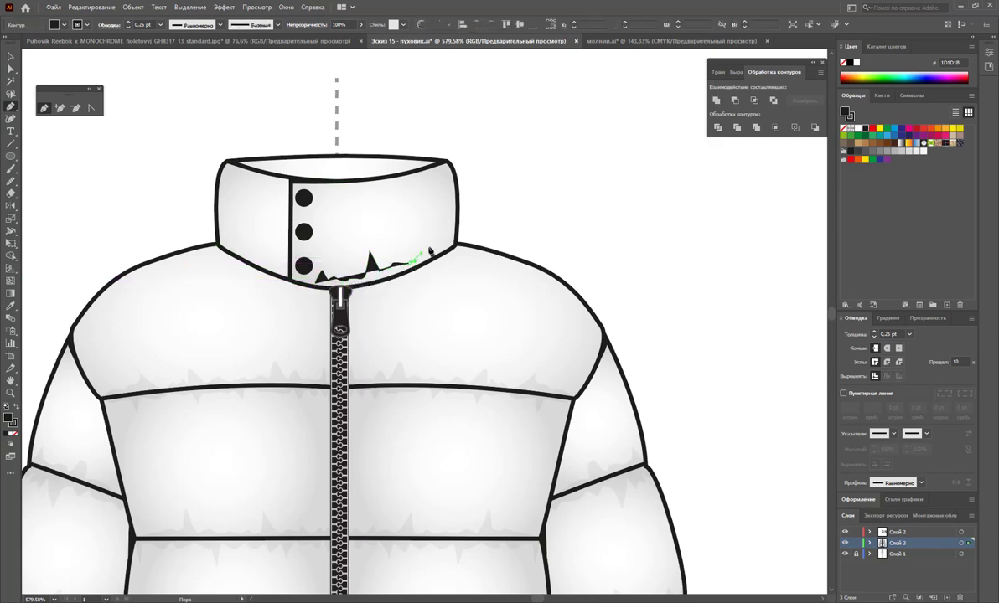
left_click(432, 246)
left_click(448, 214)
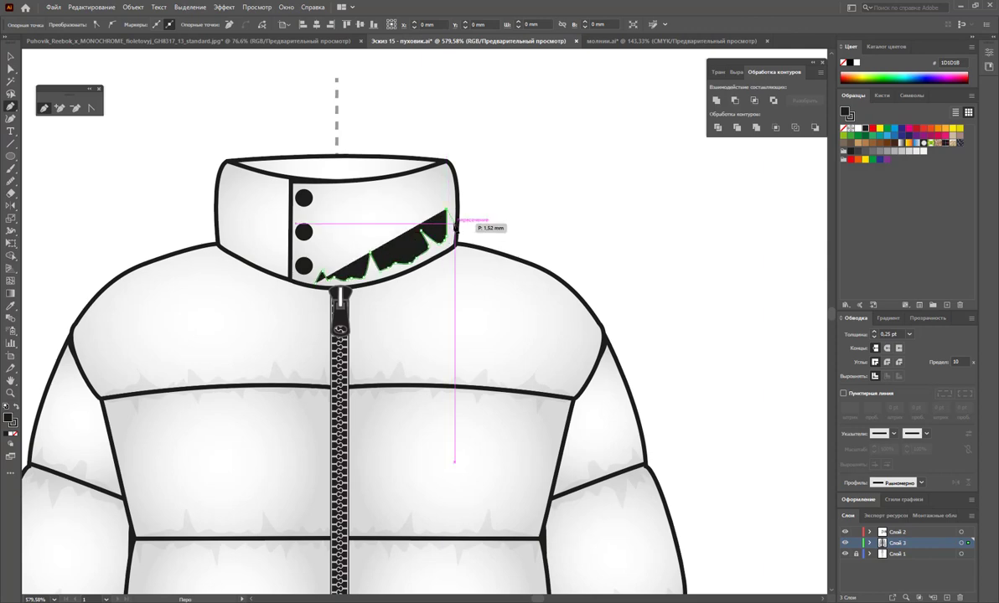
left_click(453, 243)
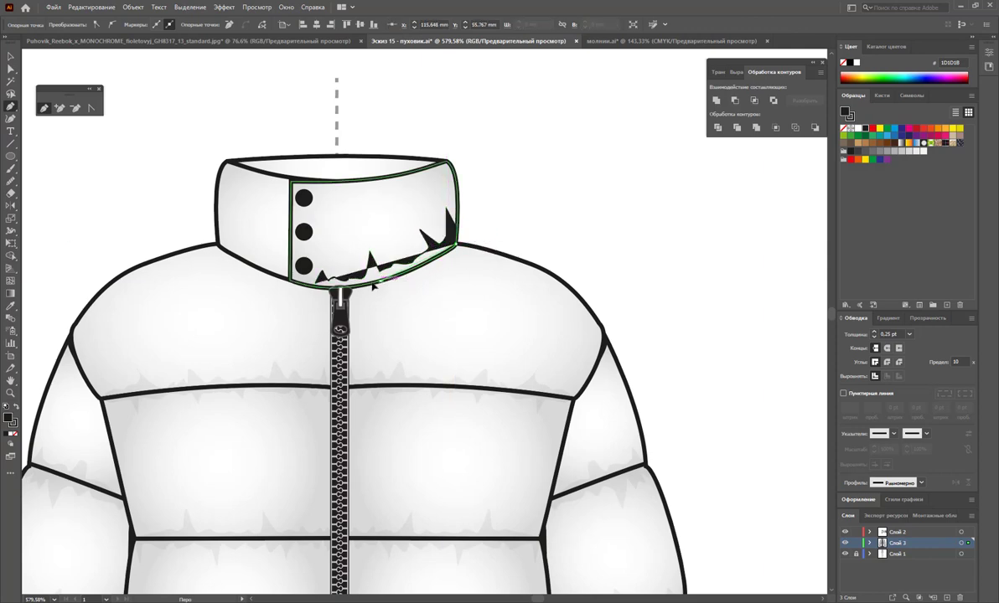
left_click(381, 285)
left_click(321, 279)
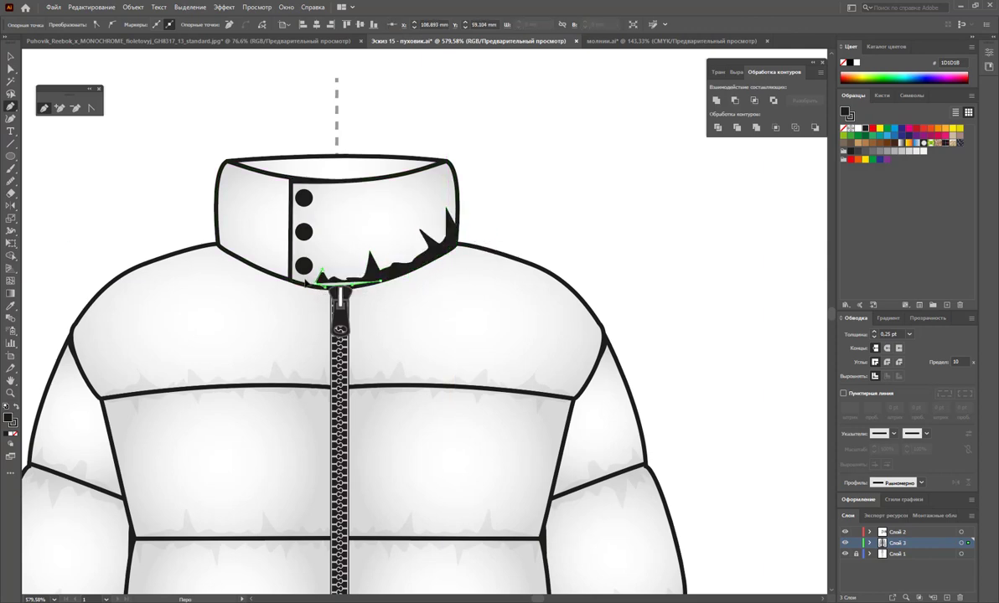
left_click(9, 307)
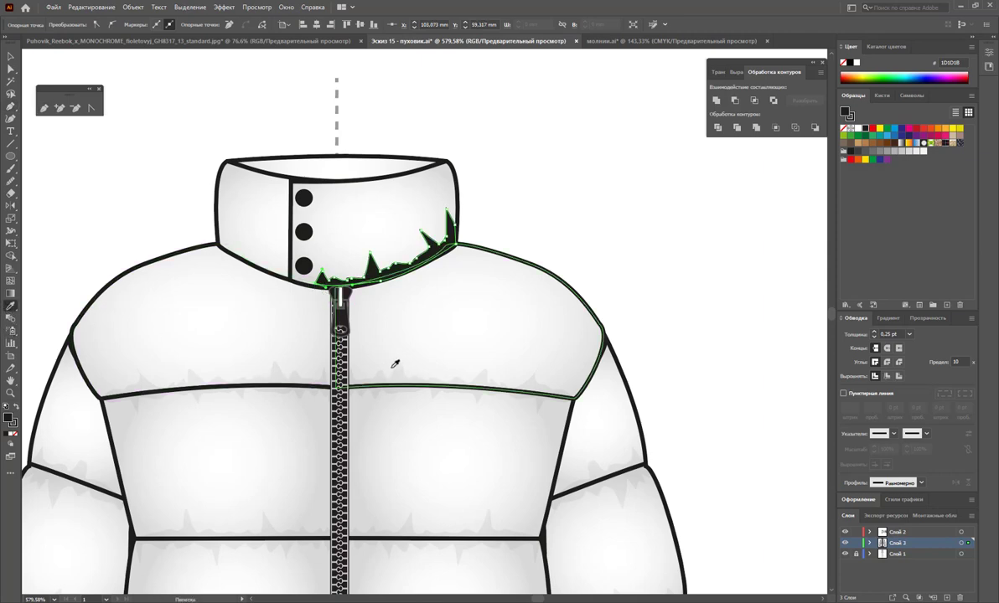
left_click(397, 369)
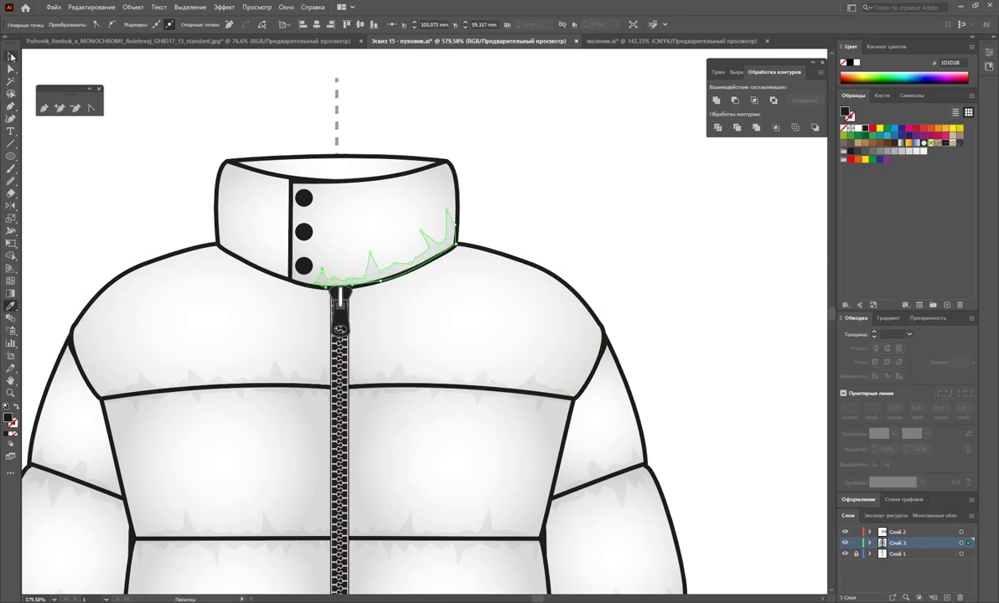
Fill the collar's top opening ellipse with a grey swatch.
left_click(11, 56)
left_click(340, 166)
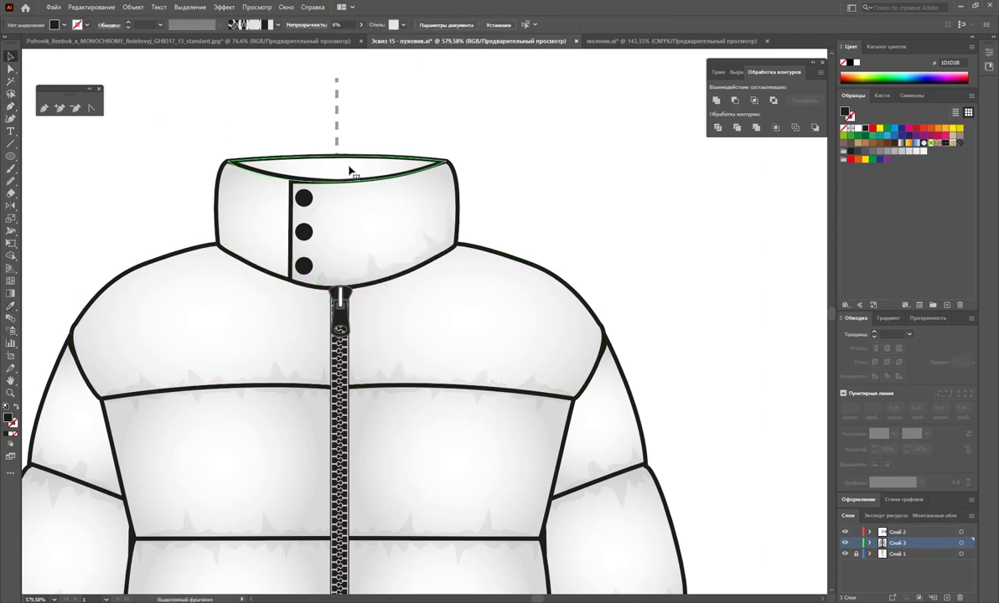
left_click(890, 154)
left_click(143, 143)
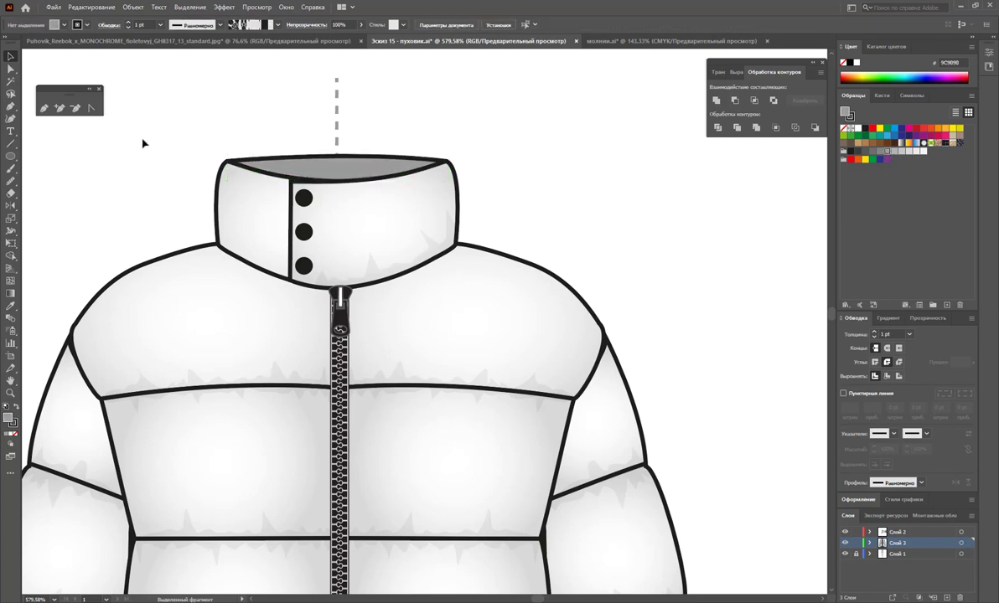
Sketch a freehand fur edge on the collar's left side and fill it with the collar's white.
left_click(45, 113)
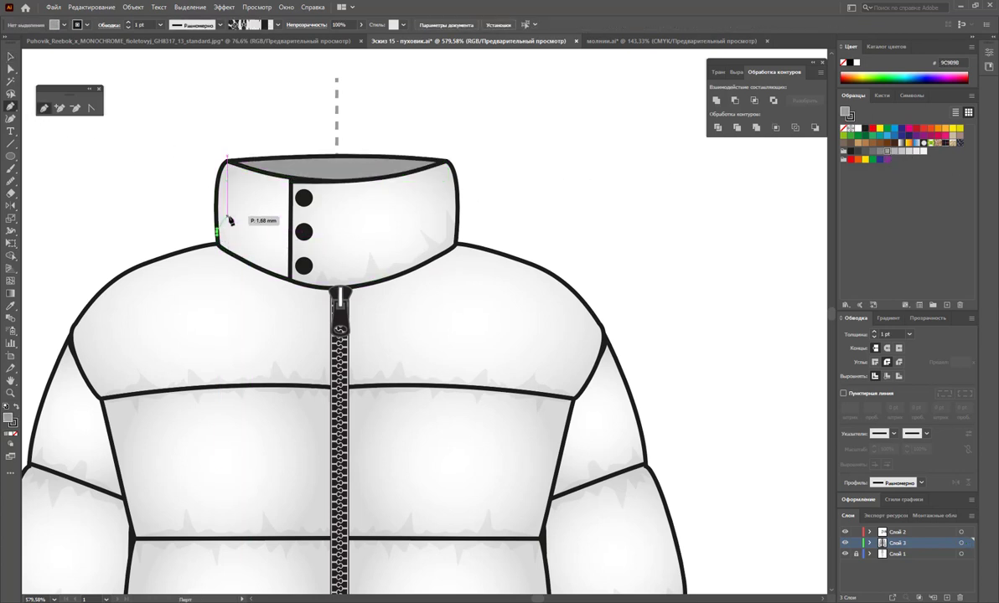
mouse_move(223, 219)
left_mouse_down()
mouse_move(232, 241)
mouse_move(254, 252)
mouse_move(236, 262)
mouse_move(223, 219)
left_mouse_up()
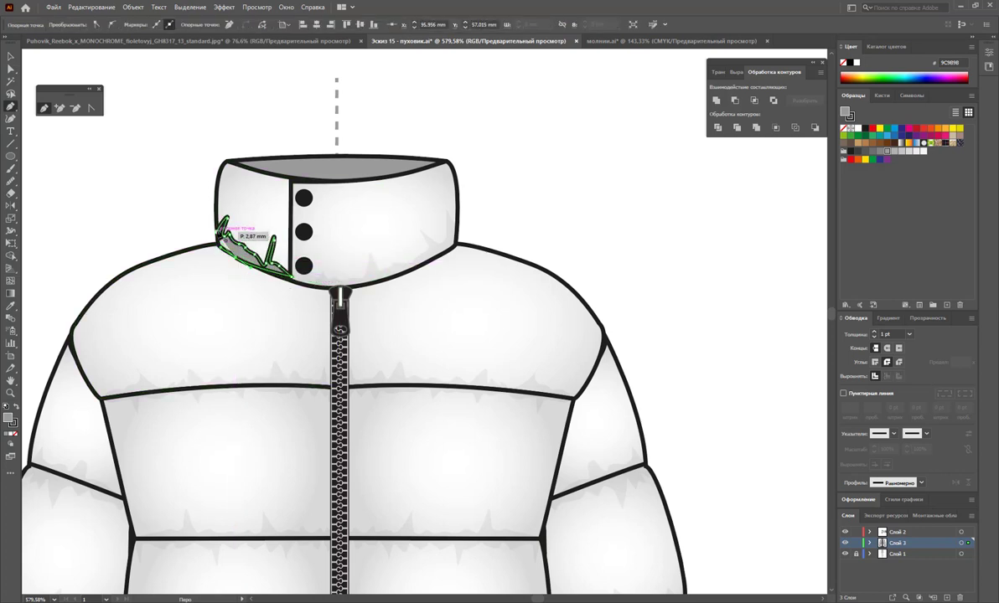
left_click(11, 305)
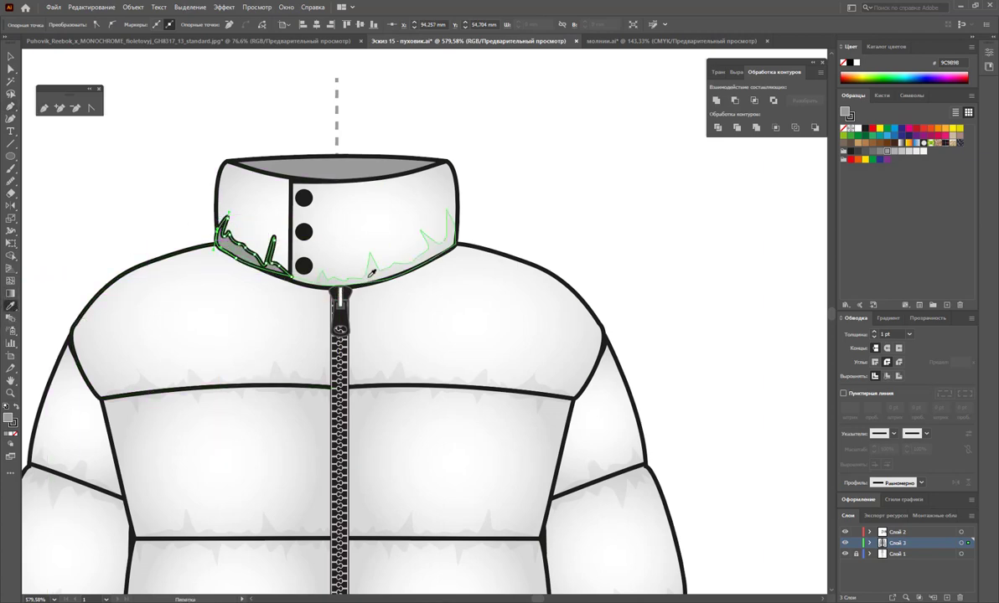
left_click(377, 218)
left_click(10, 56)
left_click(500, 171)
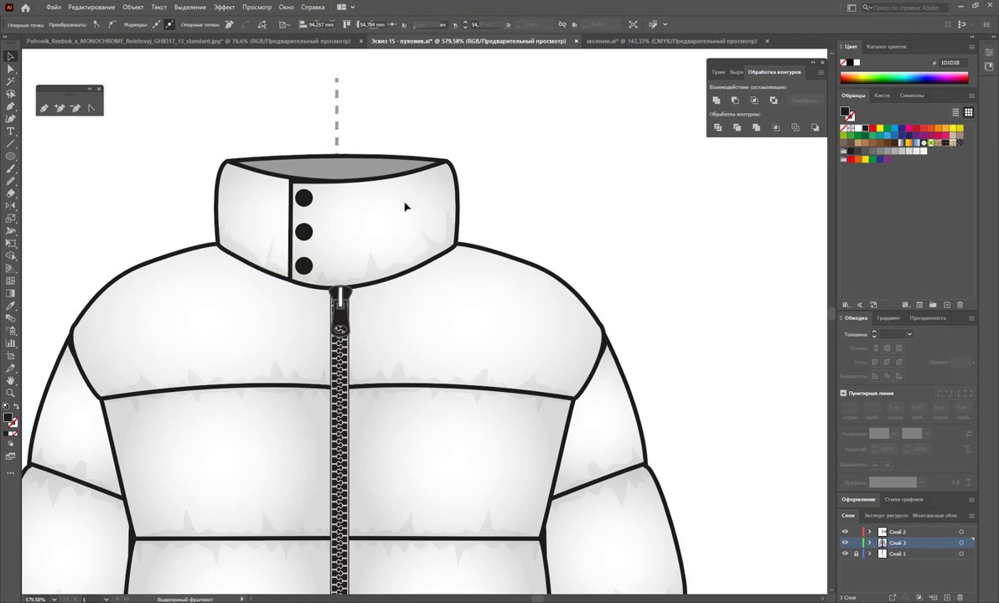
key("z")
left_click(405, 303, "alt")
left_click(451, 392, "alt")
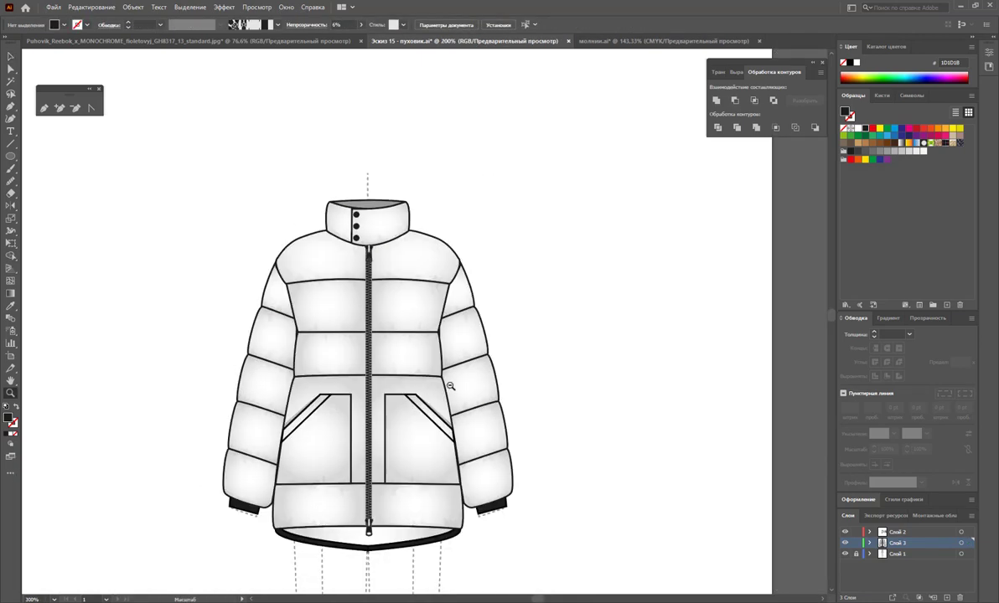
Make the collar slightly taller and nudge it right and down.
left_click(450, 386, "alt")
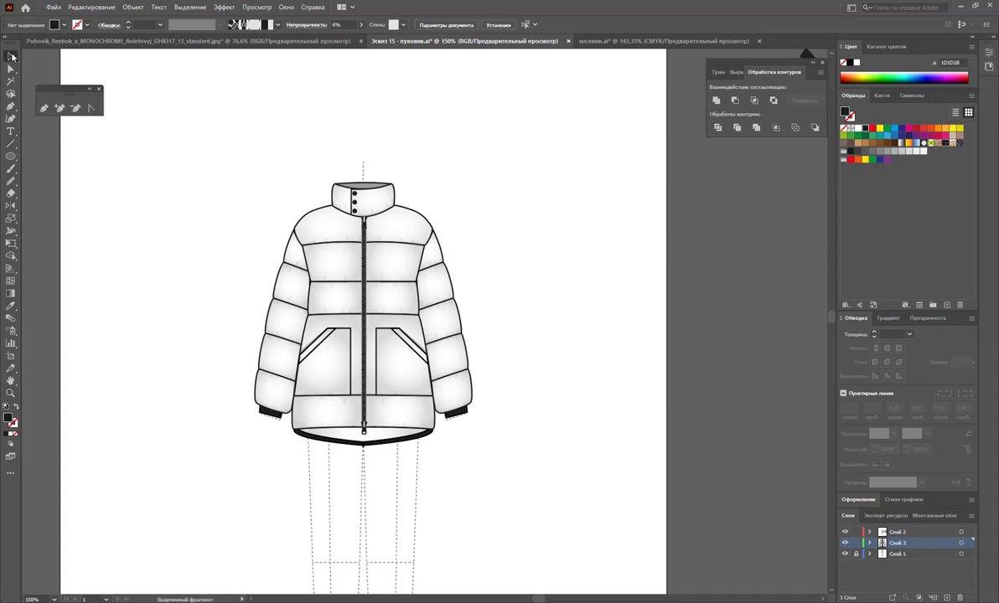
left_click_drag(397, 217, 404, 201)
left_click(321, 221, "shift")
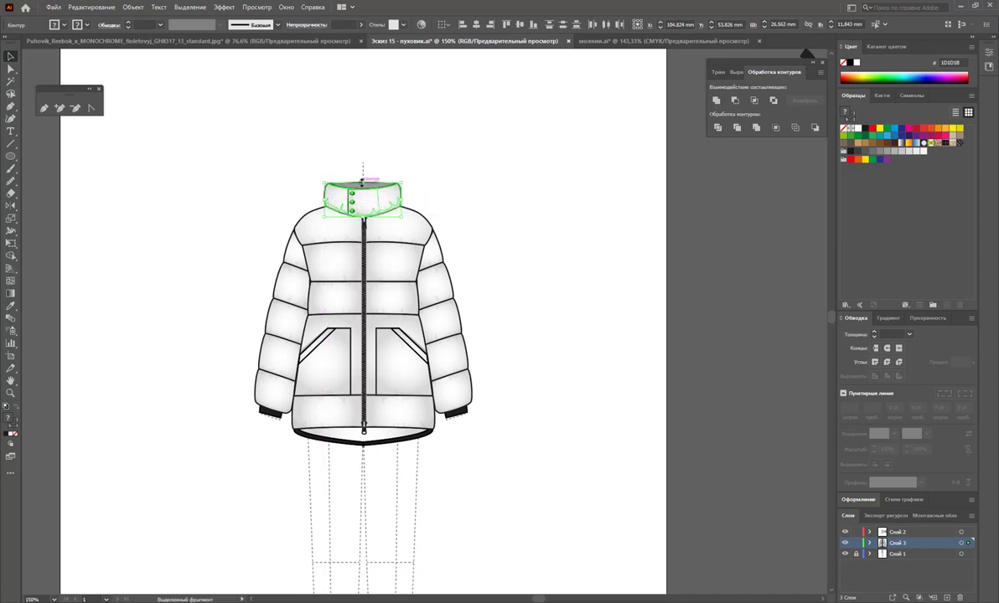
left_click_drag(363, 182, 363, 179)
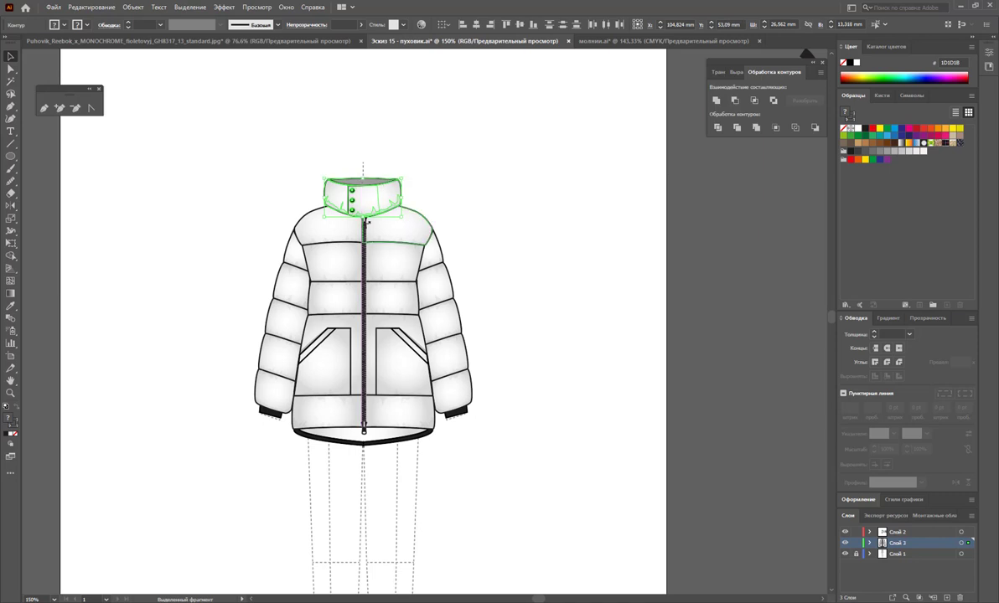
left_click_drag(363, 216, 364, 217)
key("Right")
key("Down")
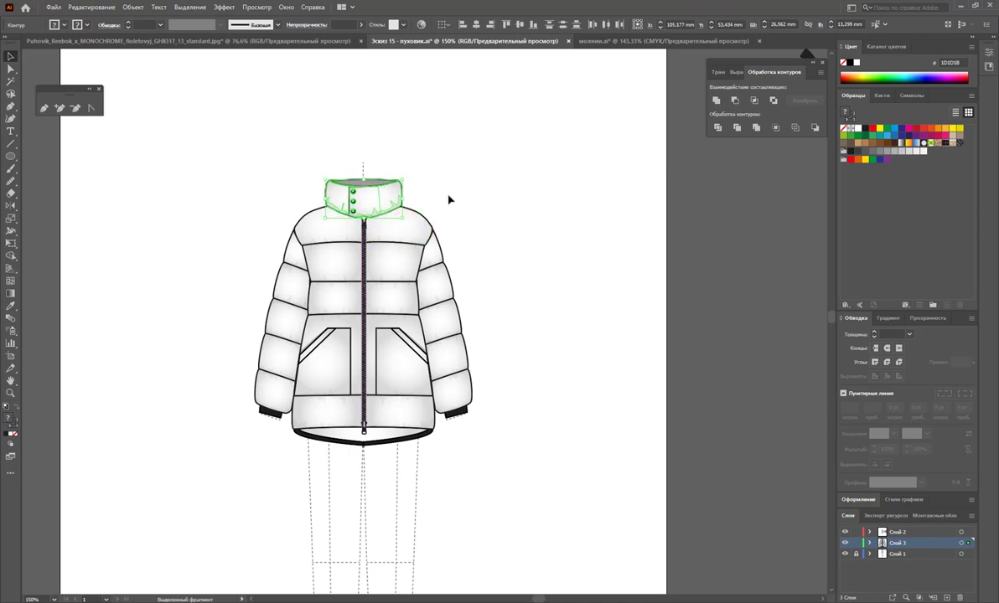
left_click(448, 199)
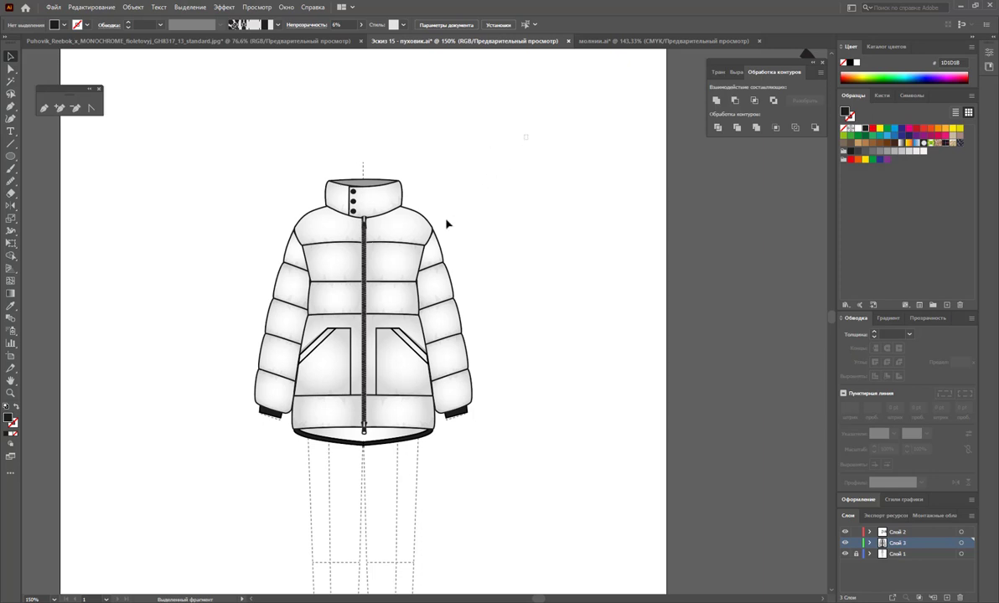
Group all the jacket's parts into a single object.
left_click_drag(528, 138, 232, 461)
right_click(349, 358)
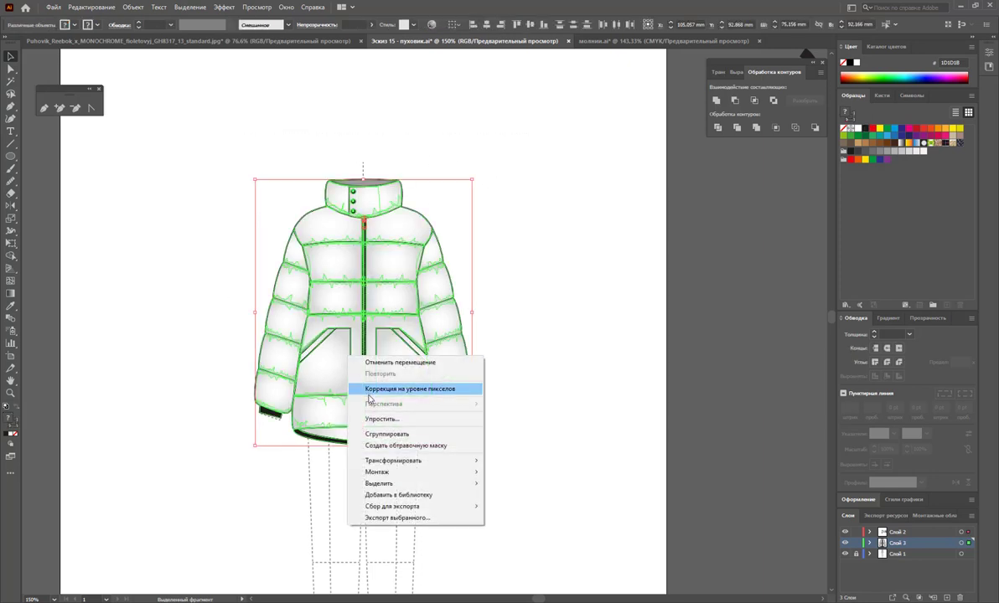
left_click(386, 434)
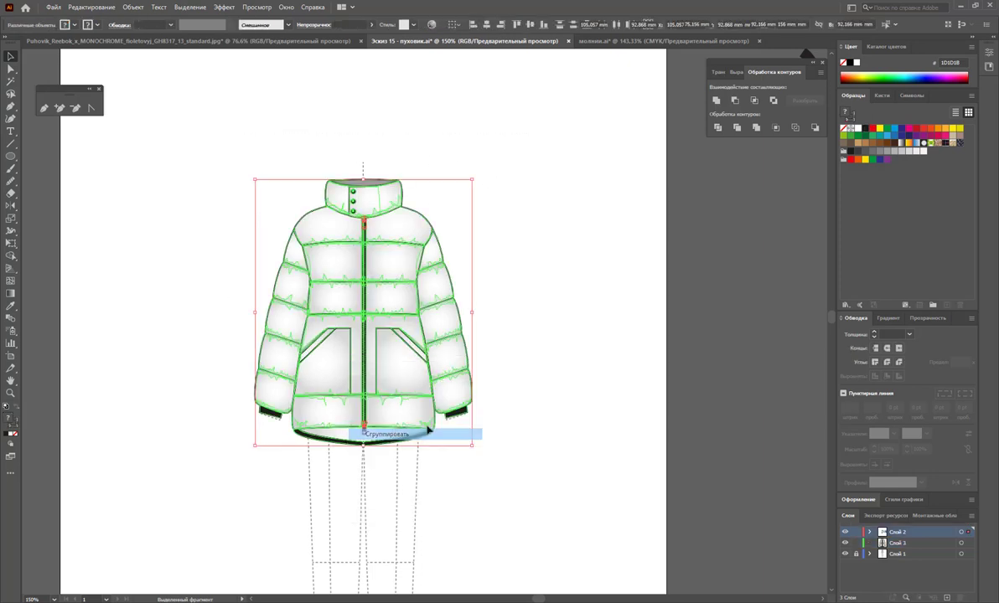
left_click(541, 343)
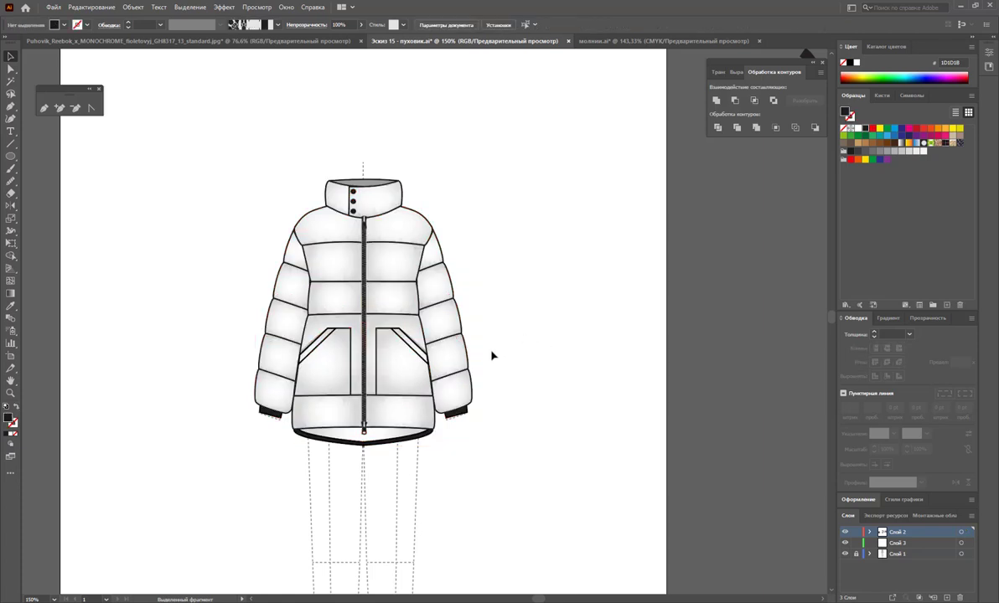
Drag a first copy of the white jacket off the artboard.
key("z")
left_click(467, 326, "alt")
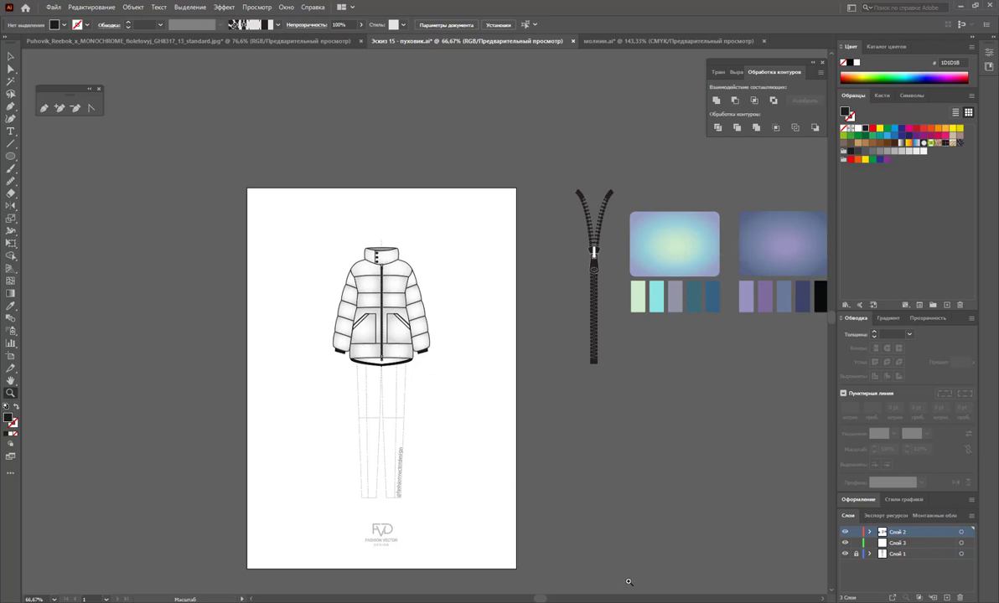
scroll(419, 352, "right", 5)
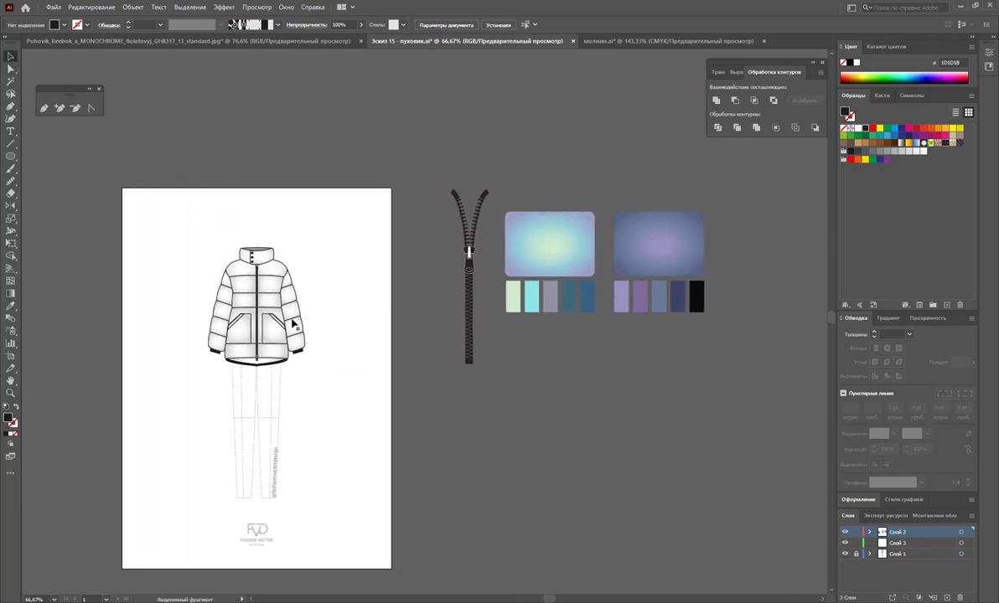
left_click_drag(293, 324, 488, 461)
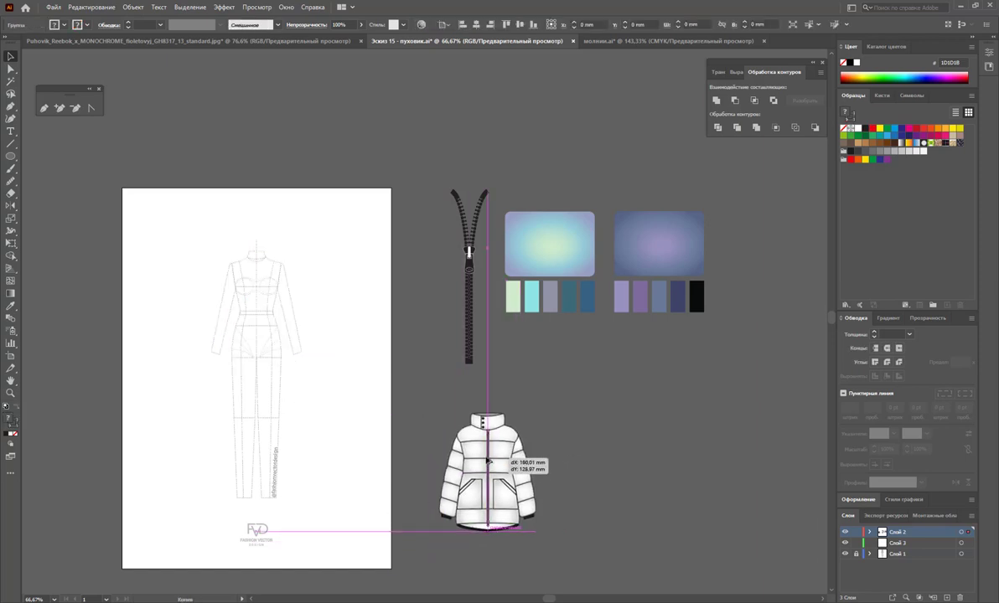
left_click(588, 448)
Place a second jacket copy in line beside the first.
scroll(824, 598, "right", 1)
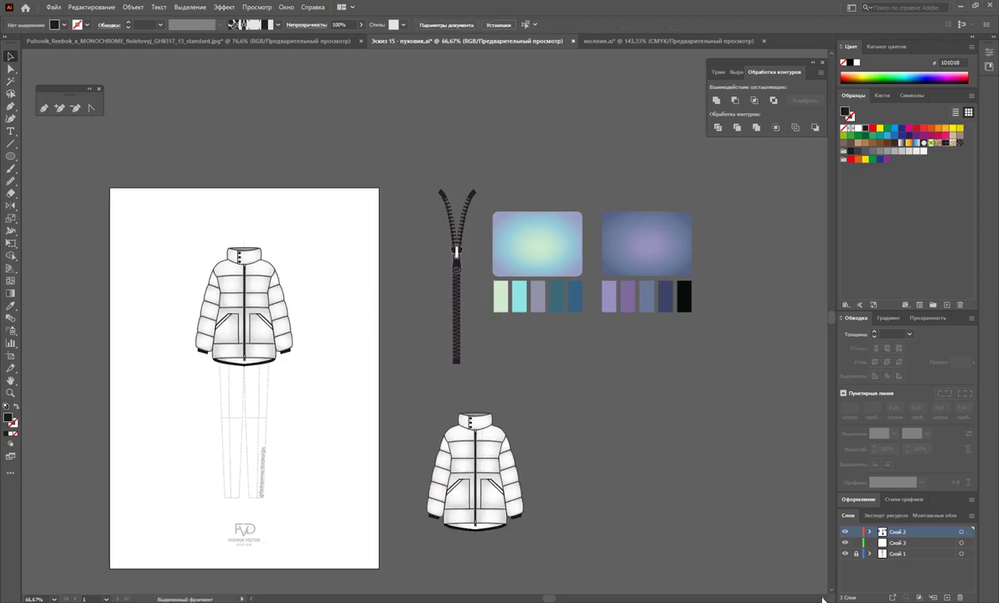
scroll(823, 599, "right", 3)
scroll(533, 412, "down", 3)
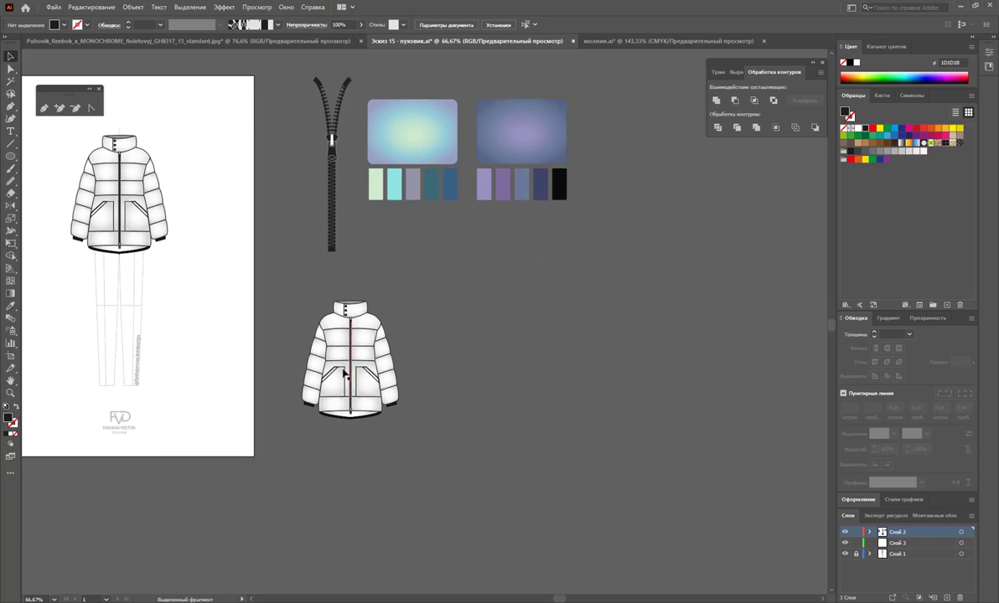
left_click_drag(344, 374, 454, 374)
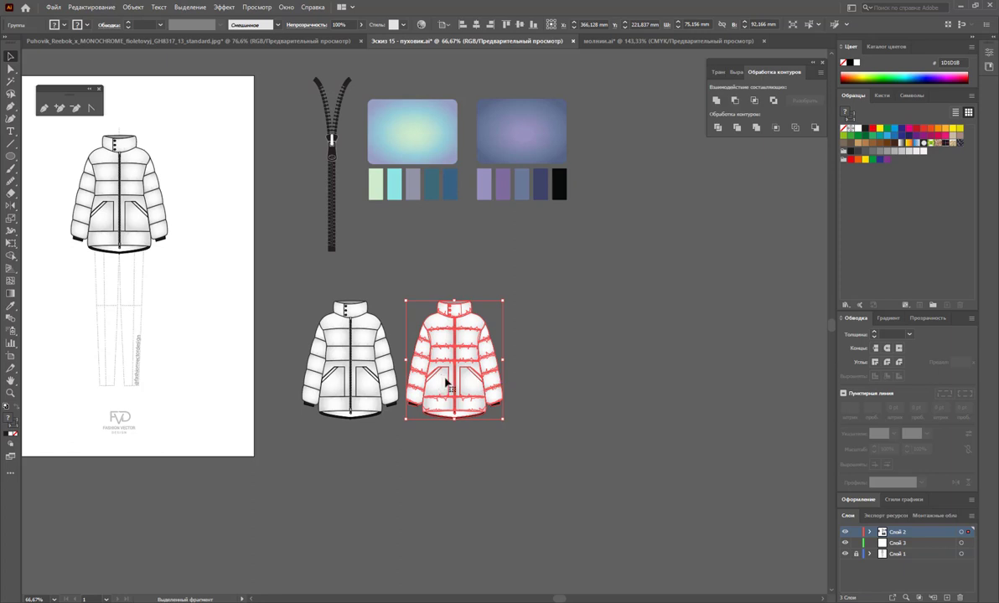
left_click_drag(447, 383, 551, 383)
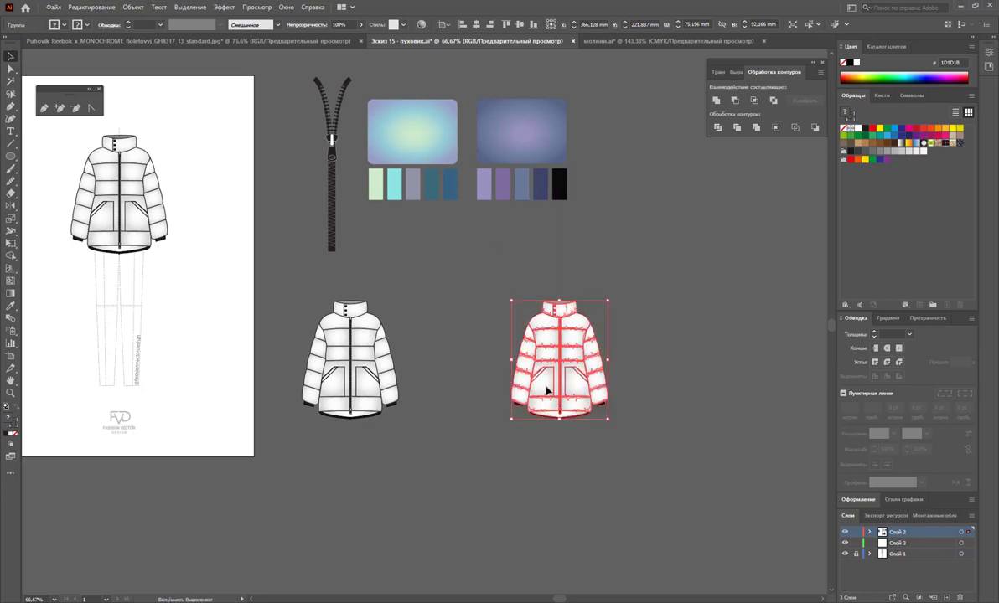
key("ctrl+z")
left_click_drag(429, 377, 438, 377)
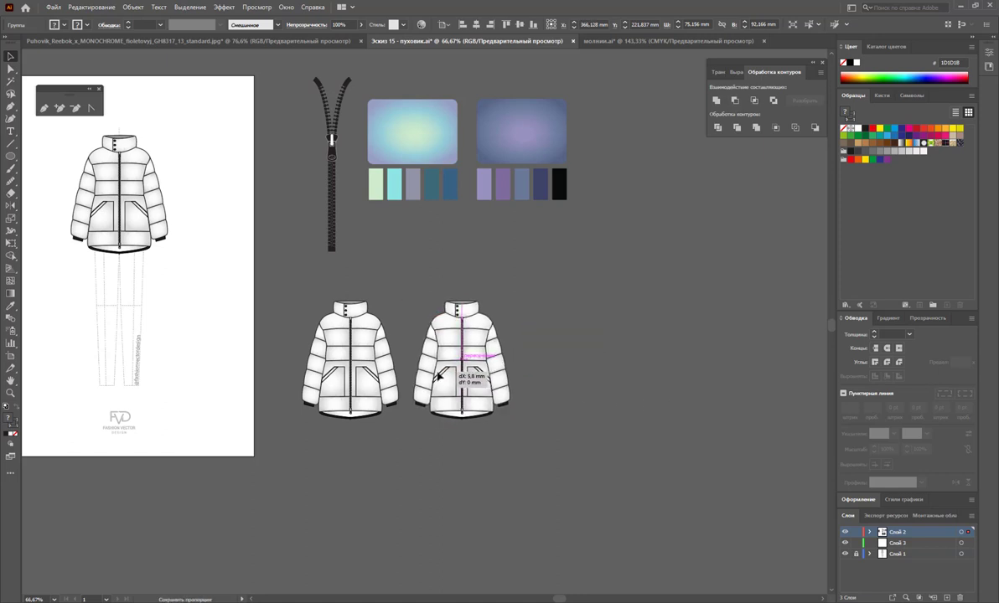
Save the blue-teal gradient as a new swatch and zoom in on the two jackets.
left_click(411, 128)
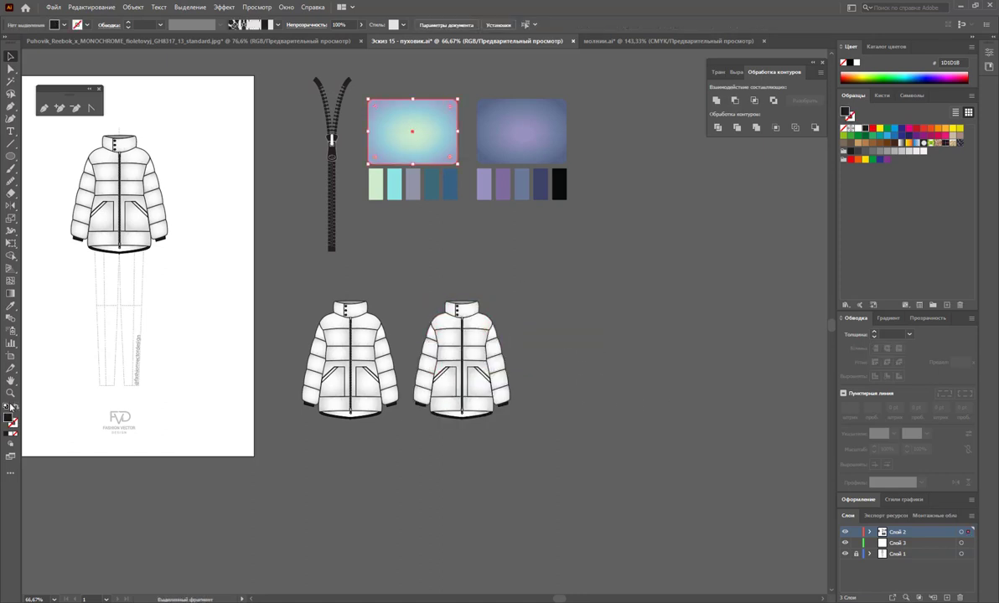
left_click_drag(9, 419, 888, 247)
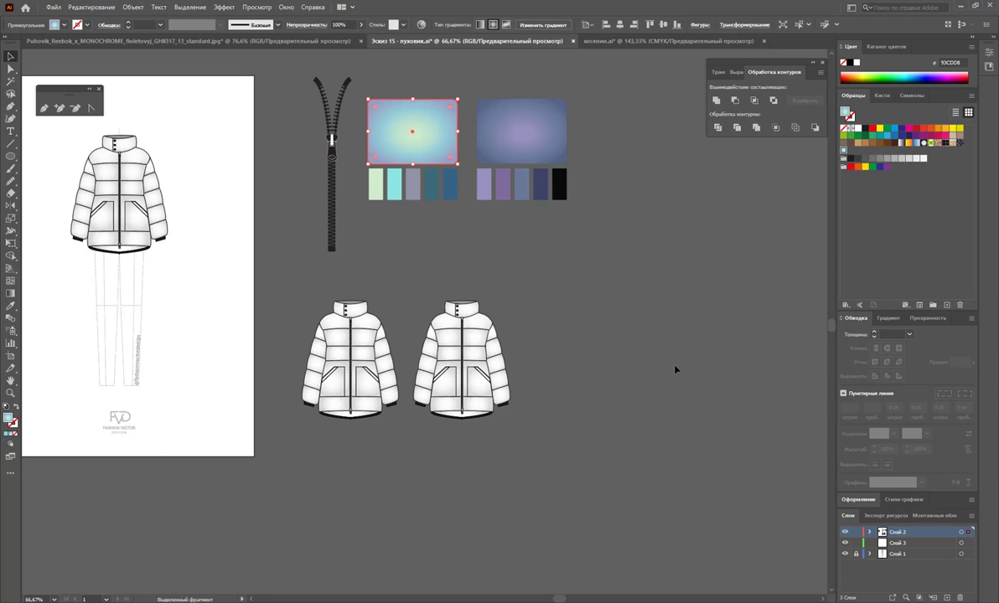
left_click(635, 393)
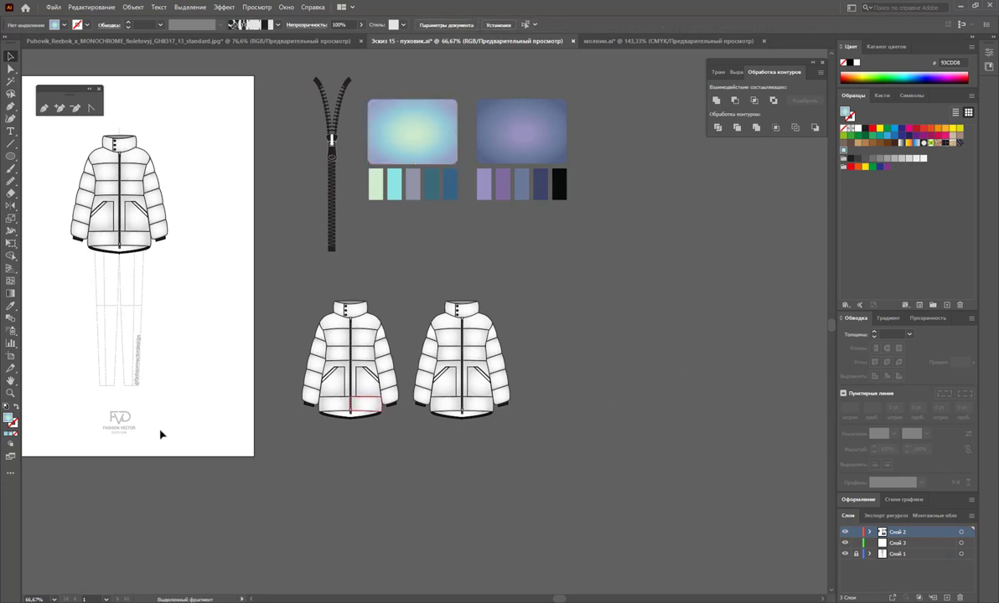
left_click(10, 393)
mouse_move(475, 371)
left_mouse_down()
mouse_move(554, 432)
mouse_move(620, 461)
left_mouse_up()
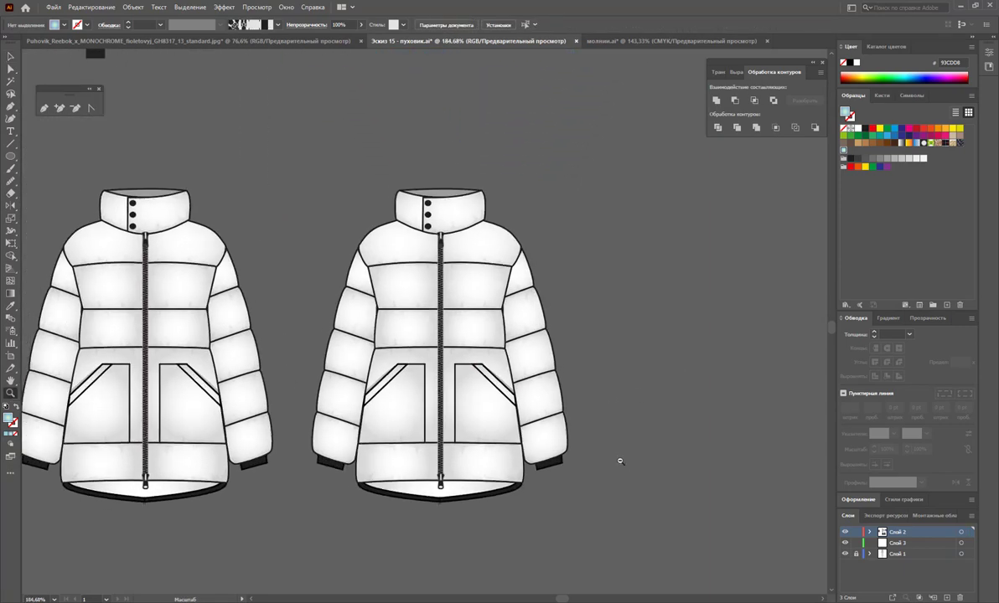
left_click(11, 57)
Fill the right jacket's white panels with the blue-teal gradient swatch.
double_click(378, 245)
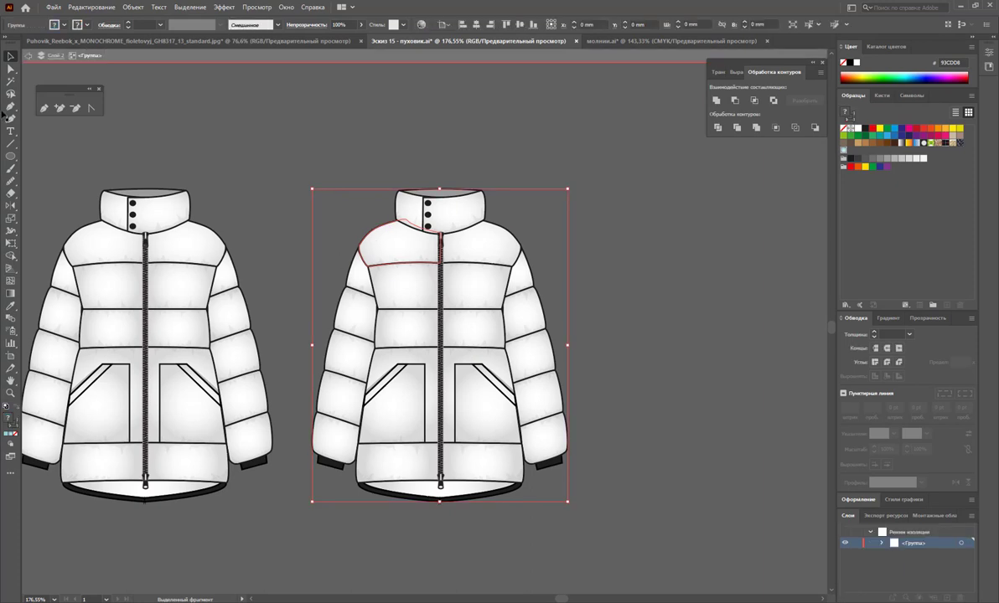
key("y")
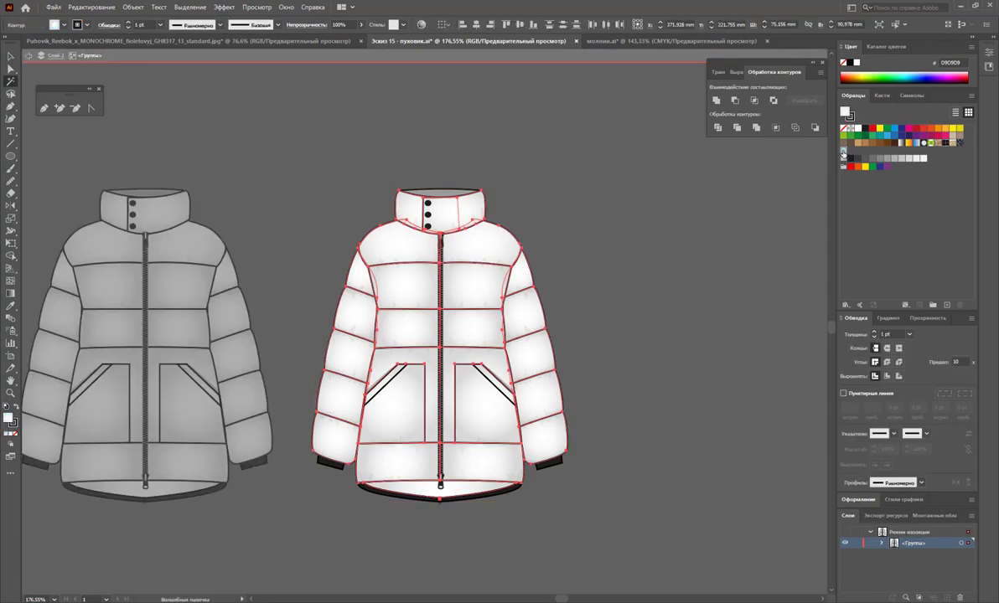
left_click(843, 152)
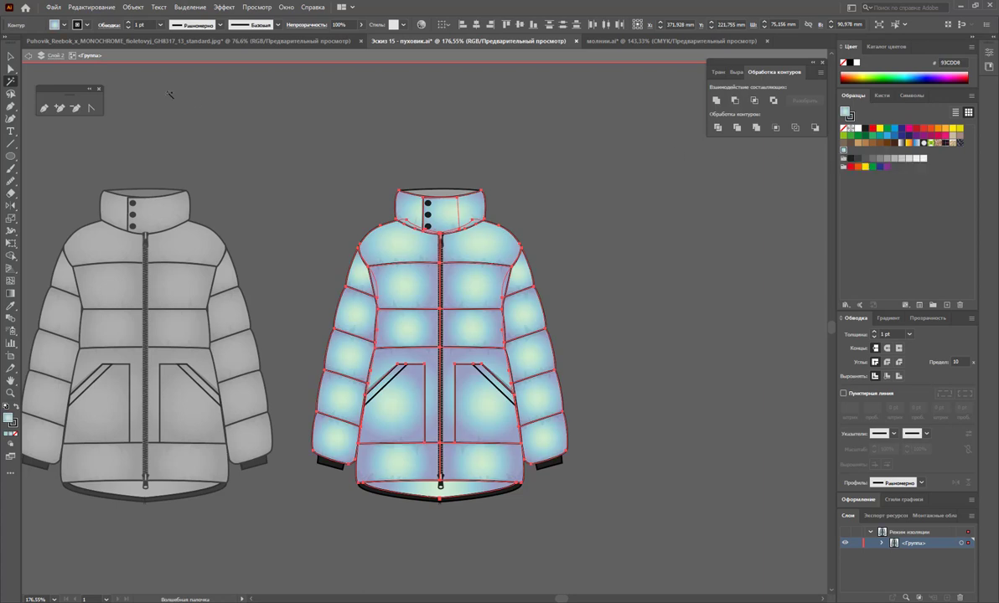
key("v")
left_click(515, 173)
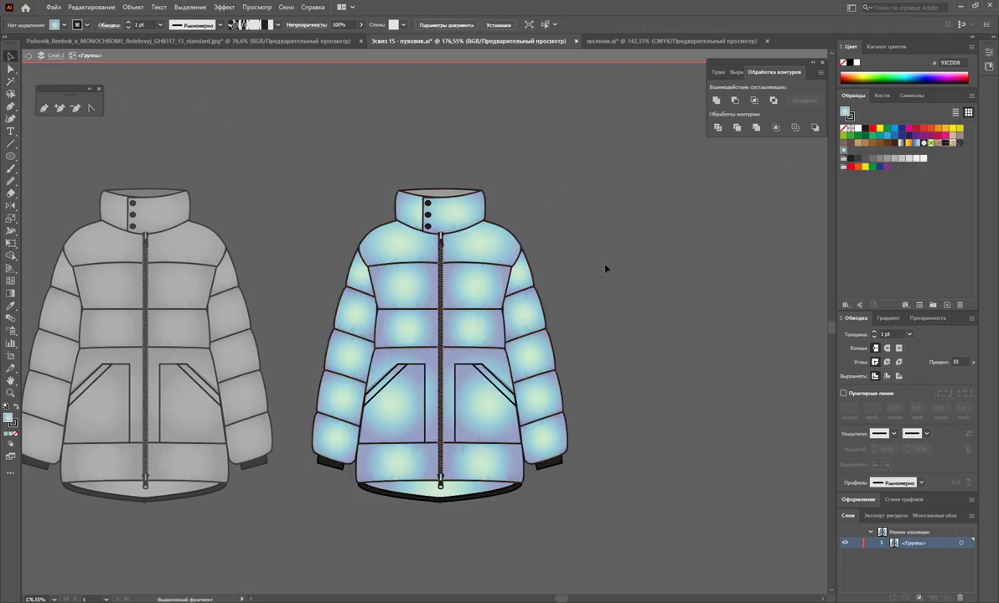
double_click(601, 266)
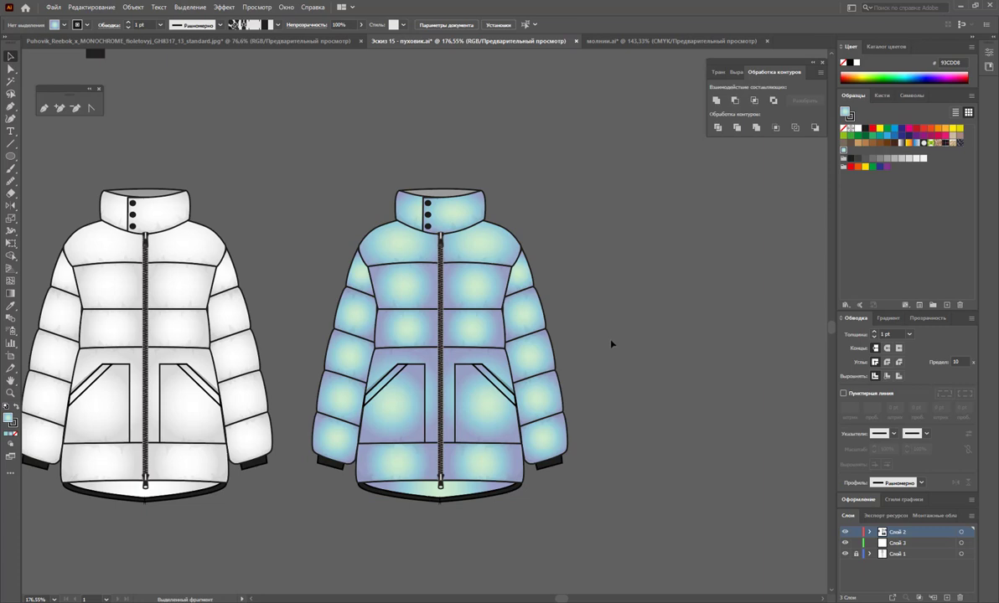
left_click(438, 191)
left_click(578, 201)
Fill the right jacket's collar top and hem with dark teal.
scroll(401, 218, "up", 3)
scroll(400, 218, "up", 2)
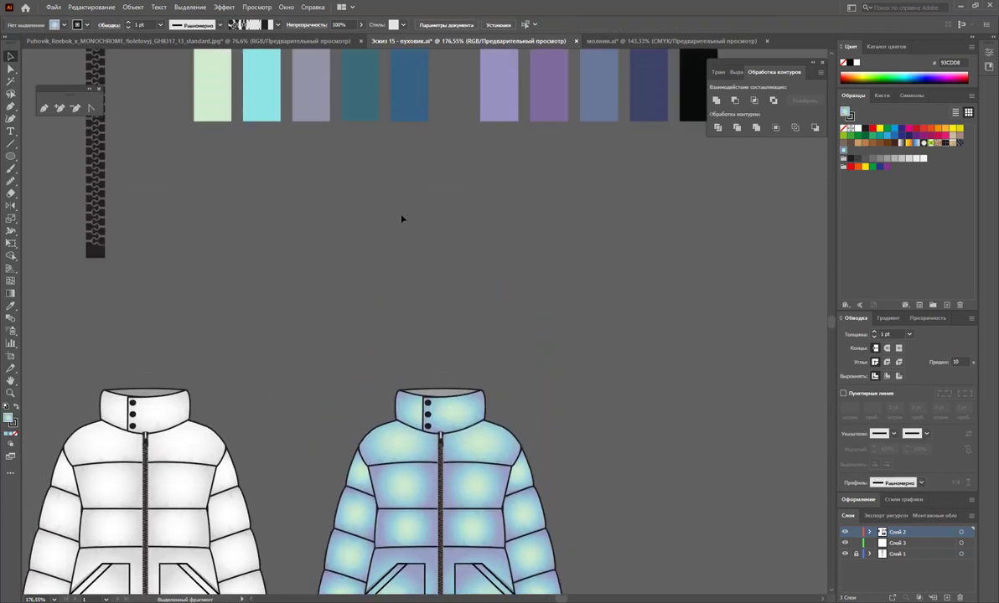
left_click(11, 67)
left_click(350, 86)
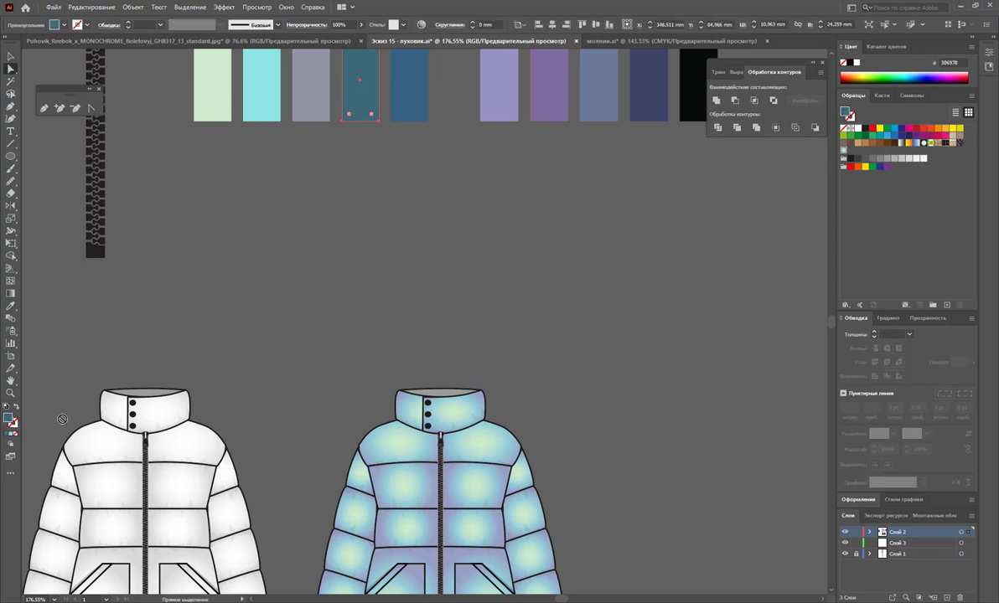
scroll(530, 232, "down", 5)
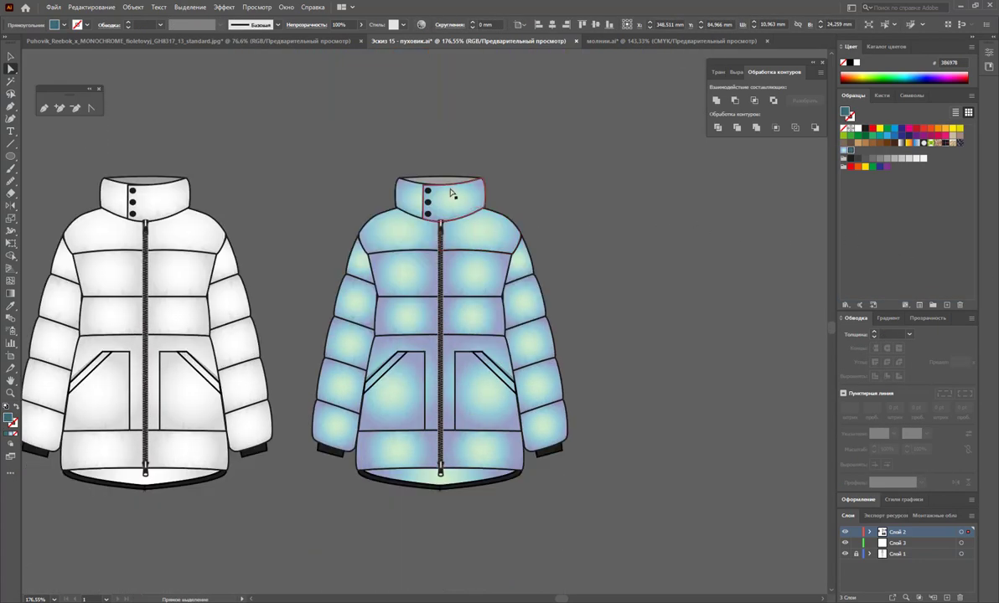
left_click(448, 179)
left_click(453, 482, "shift")
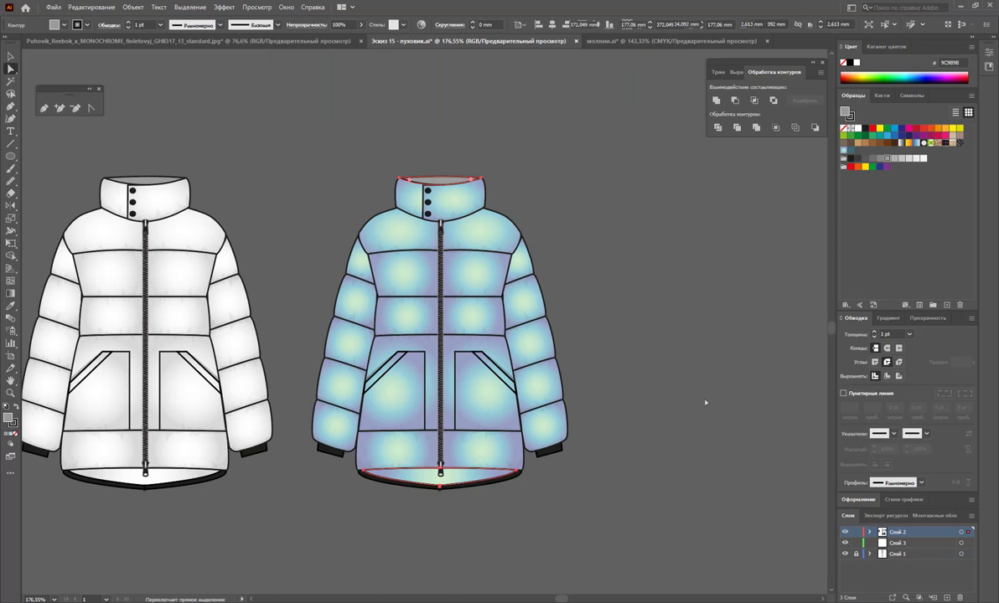
left_click(849, 153)
left_click(575, 457)
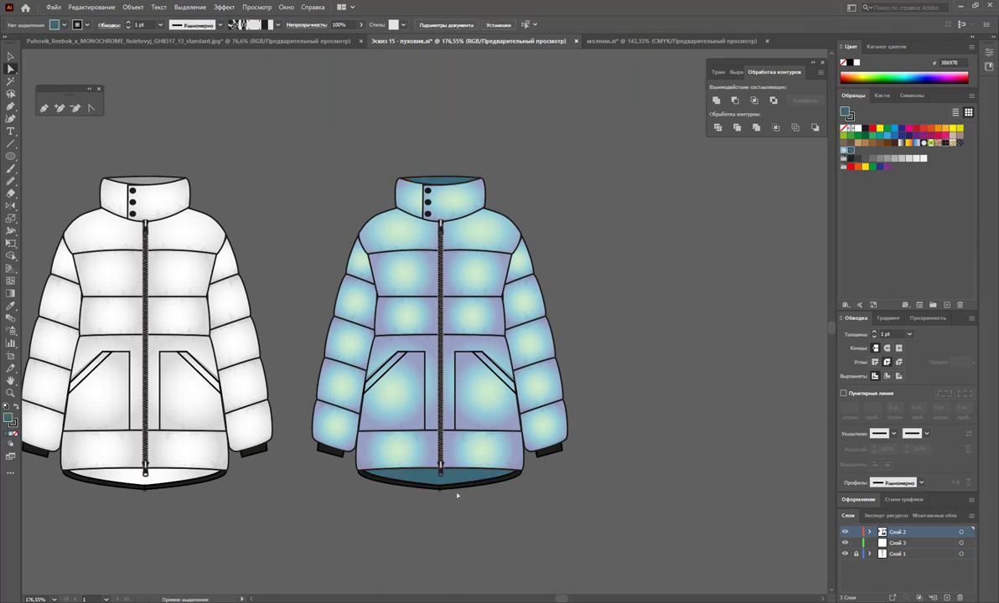
left_click(460, 489)
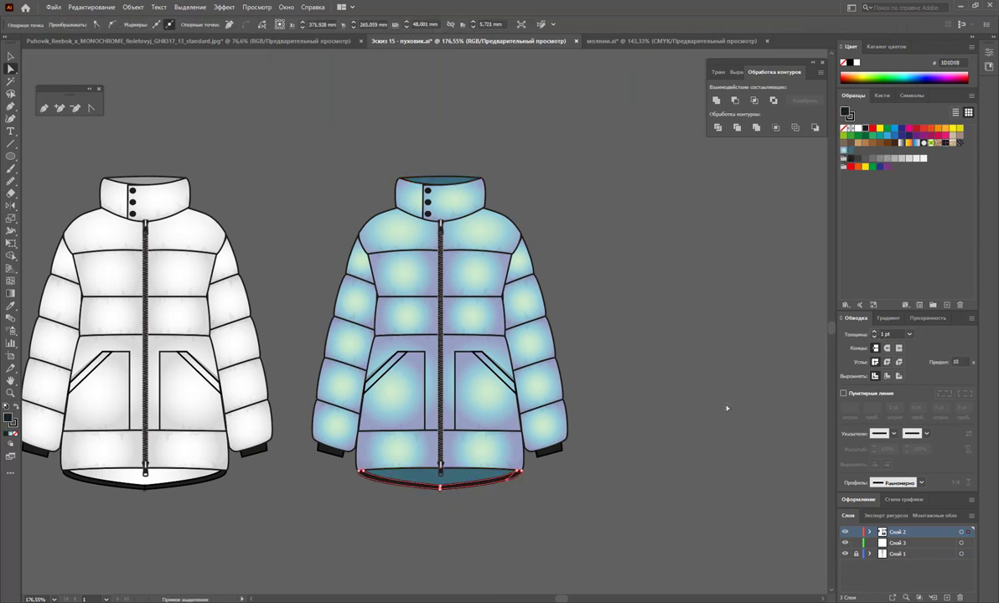
Zoom in on the hem and try deleting a hem-band anchor, undoing the result.
left_click(10, 392)
left_click_drag(426, 498, 765, 510)
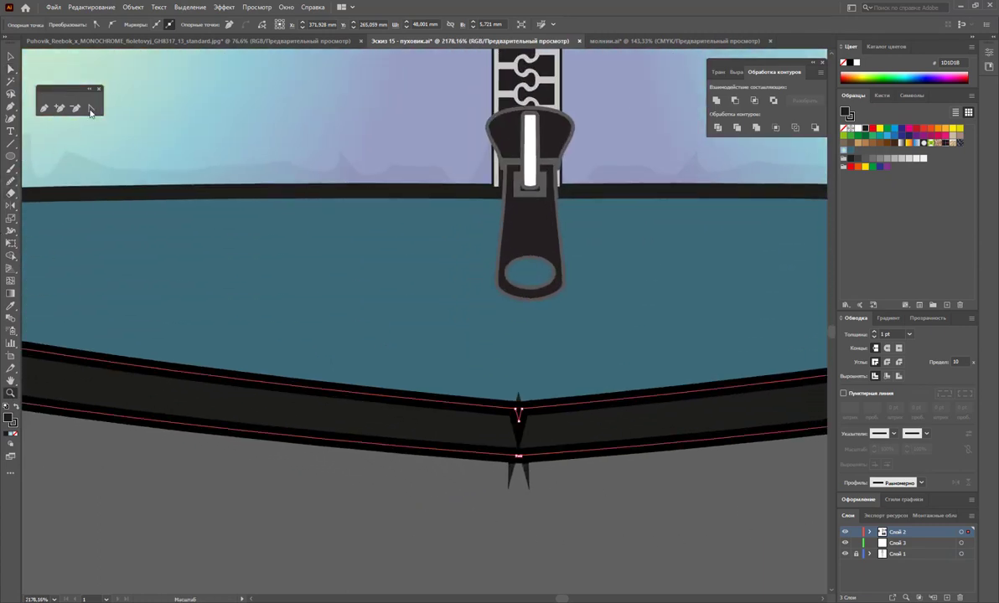
left_click(75, 108)
left_click(518, 411)
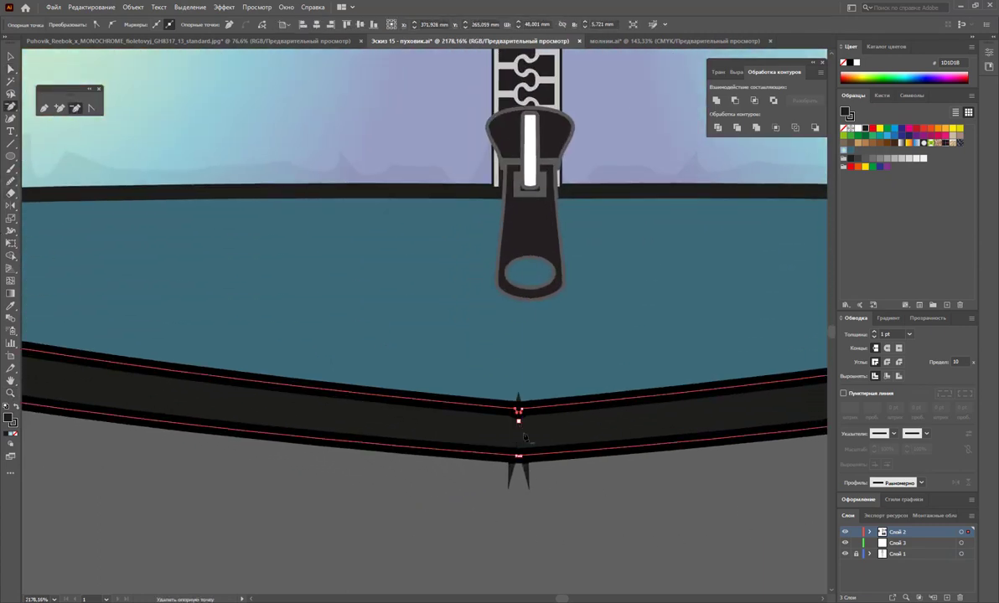
left_click(518, 410)
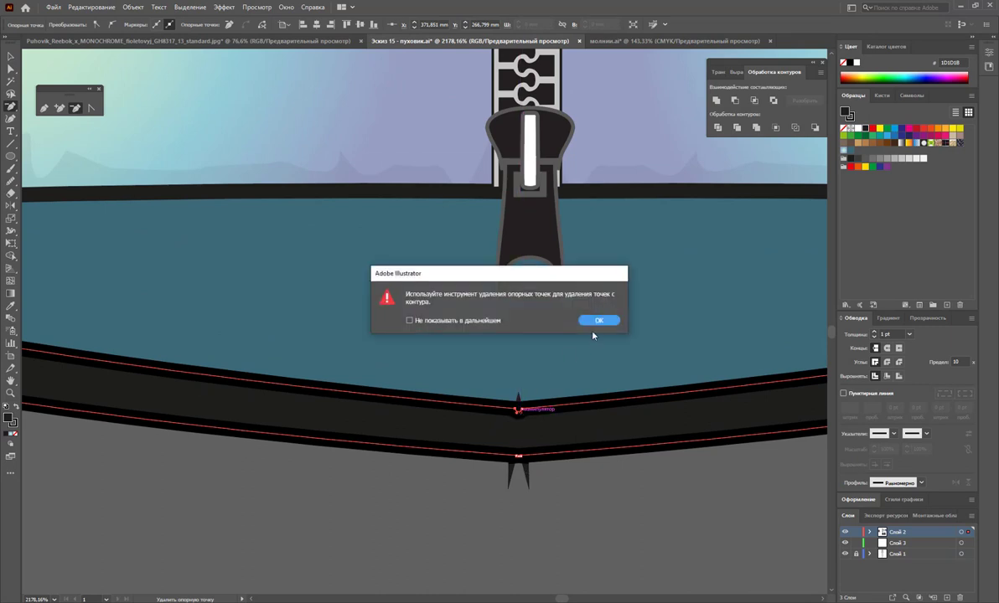
key("Return")
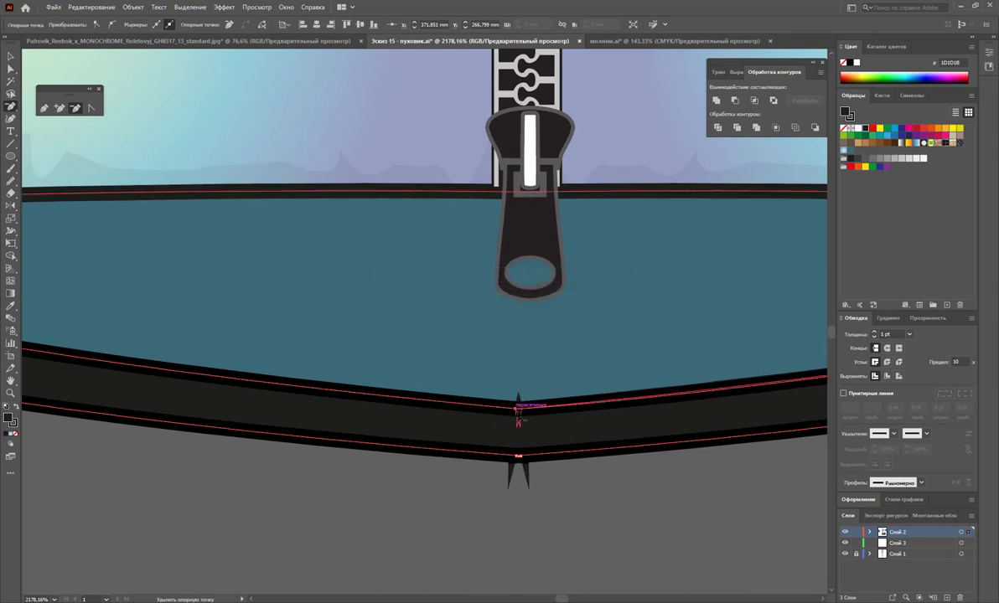
left_click(516, 411)
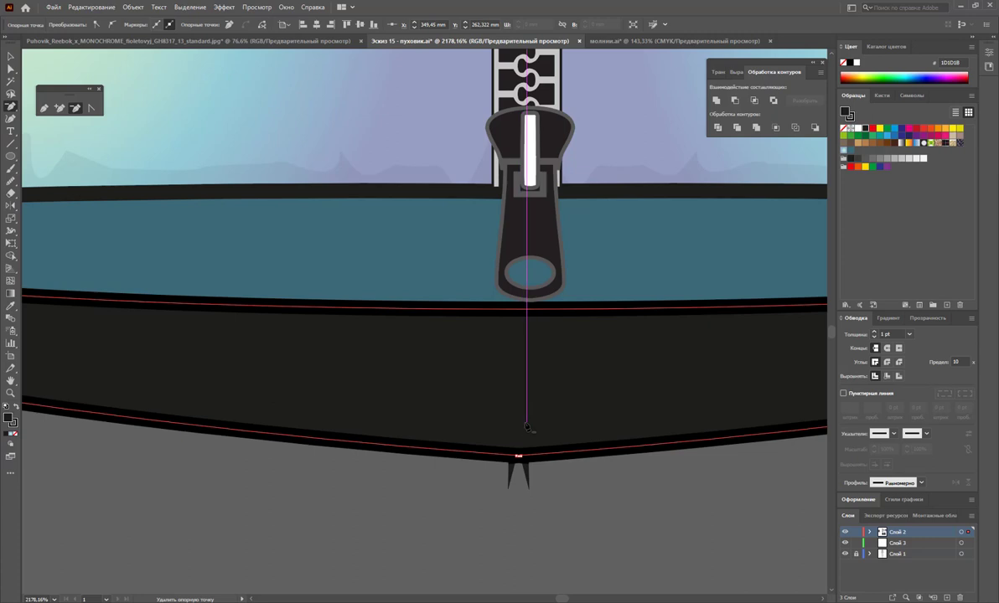
key("ctrl+z")
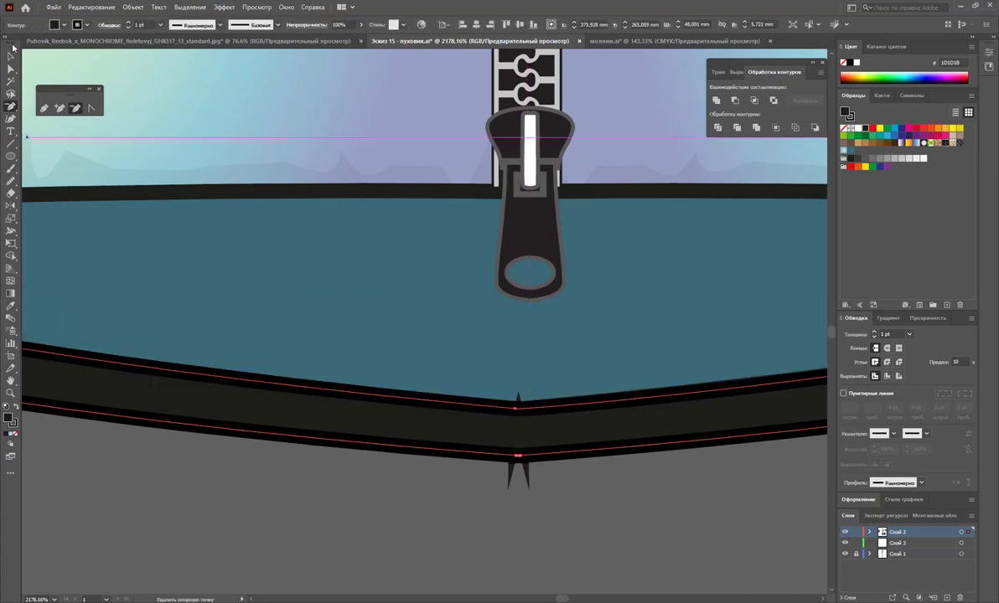
Shift the zipper pull and hem band group slightly to the right.
left_click(11, 56)
left_click_drag(364, 285, 362, 285)
left_click(53, 205)
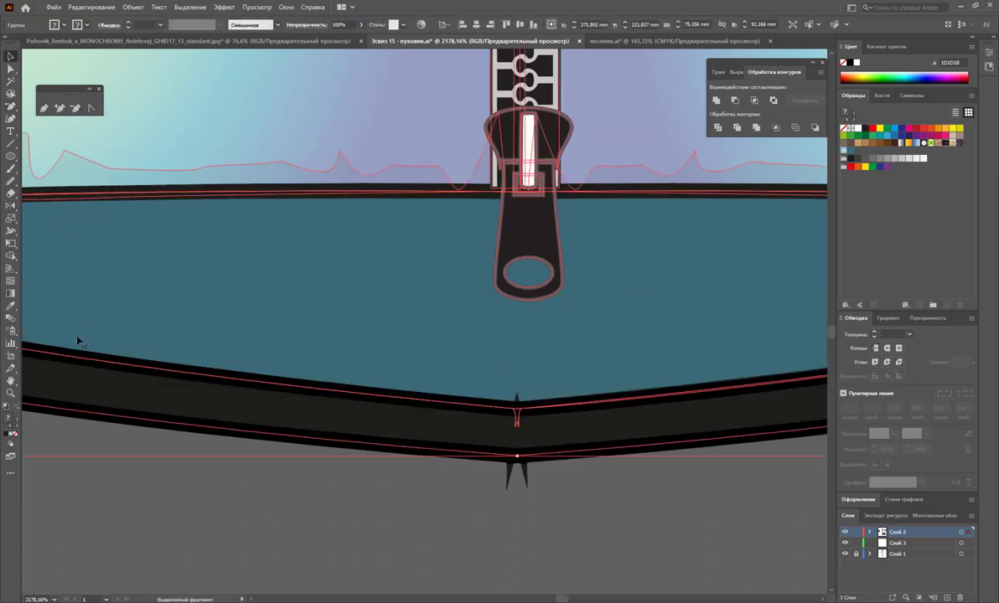
key("ctrl+z")
Direct-select the teal hem path and attempt another anchor deletion, dismissing the warning.
left_click(12, 69)
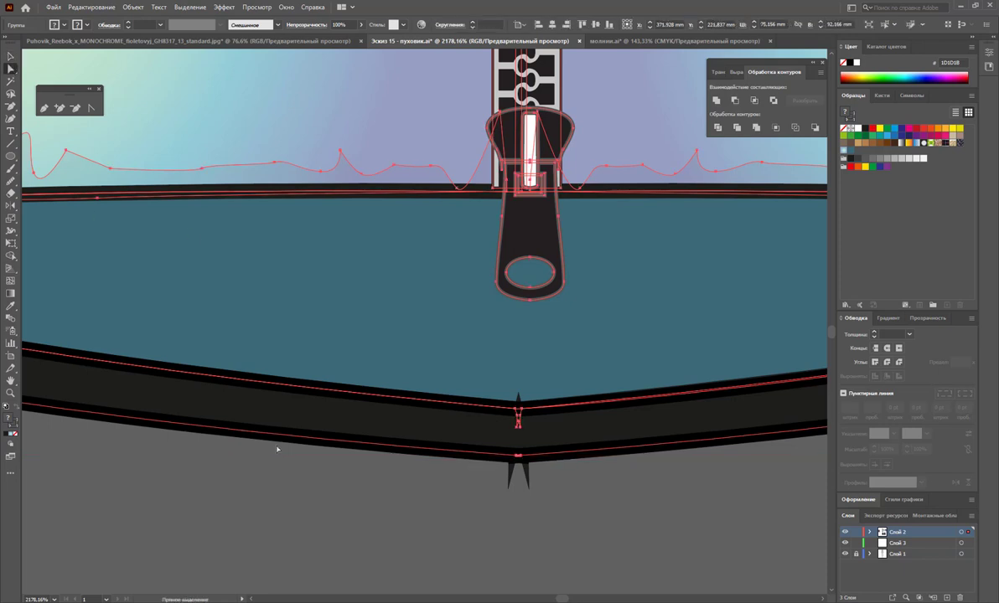
left_click(310, 444)
left_click(403, 336)
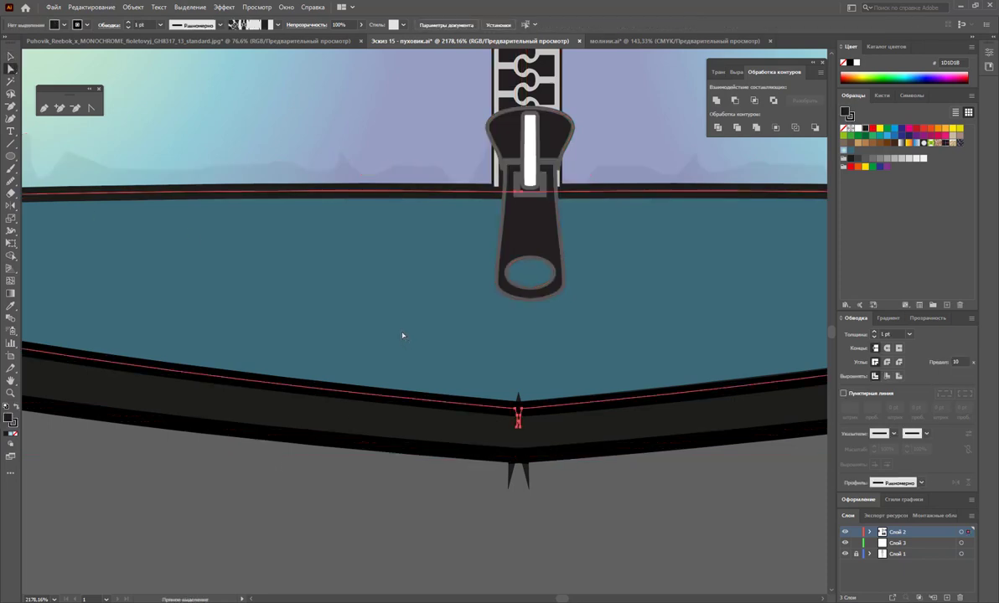
left_click(75, 107)
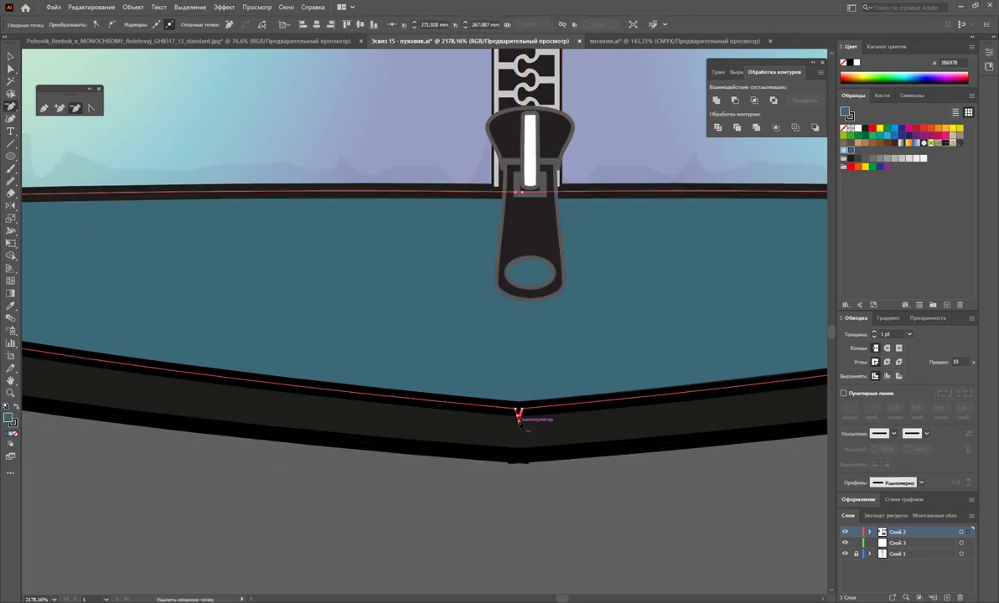
left_click(517, 412)
left_click(598, 321)
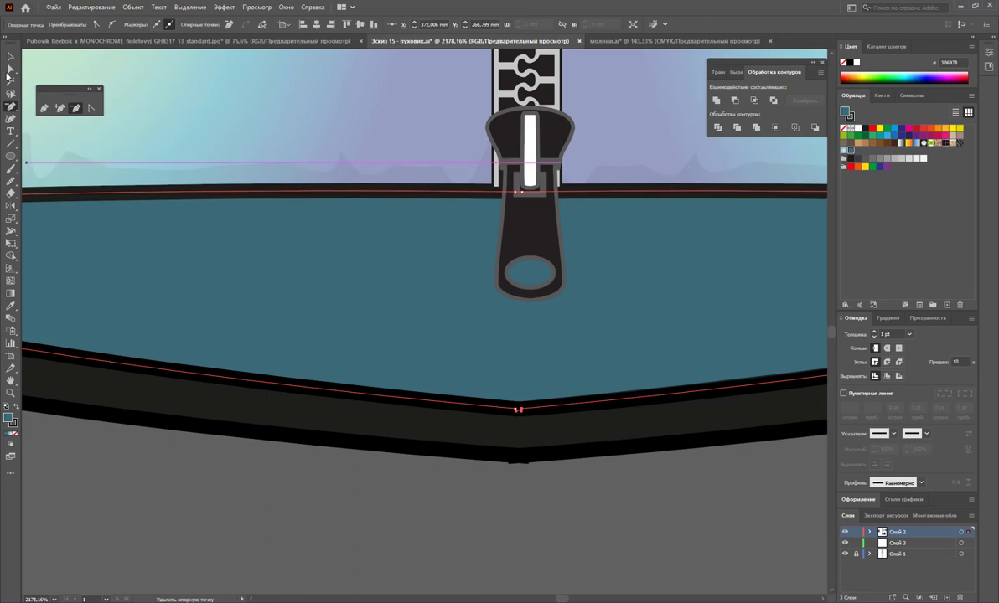
key("v")
left_click(498, 480)
key("ctrl+a")
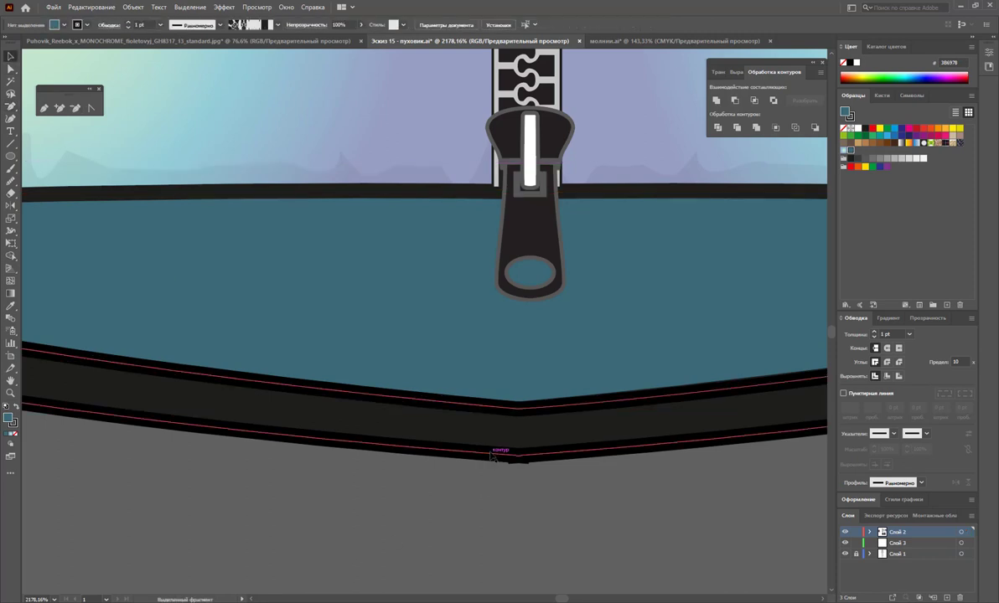
Delete the anchor forming the notch at the centre of the hem band.
left_click(10, 393)
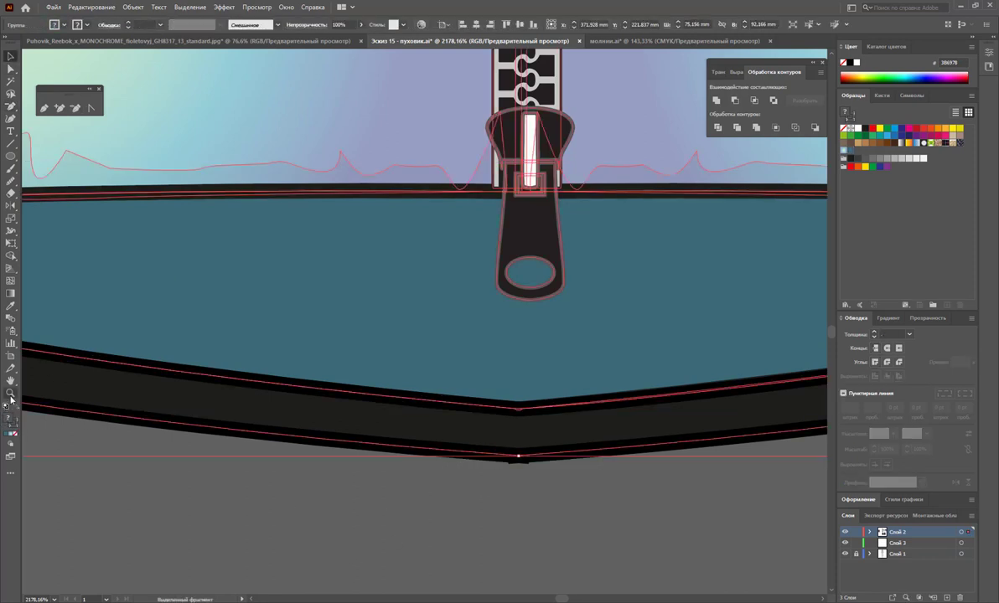
mouse_move(486, 428)
left_mouse_down()
mouse_move(625, 490)
mouse_move(792, 479)
left_mouse_up()
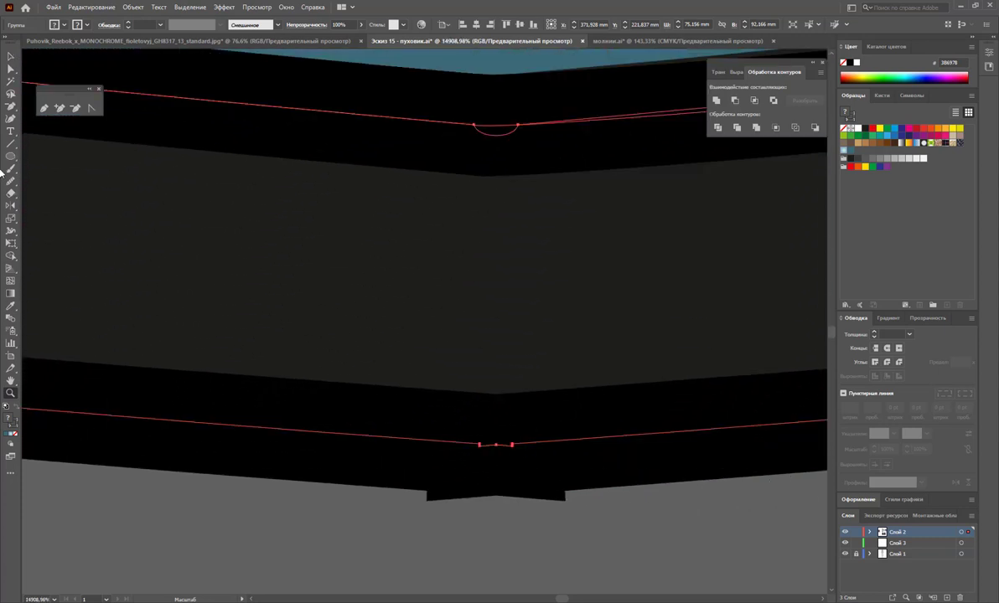
left_click(78, 107)
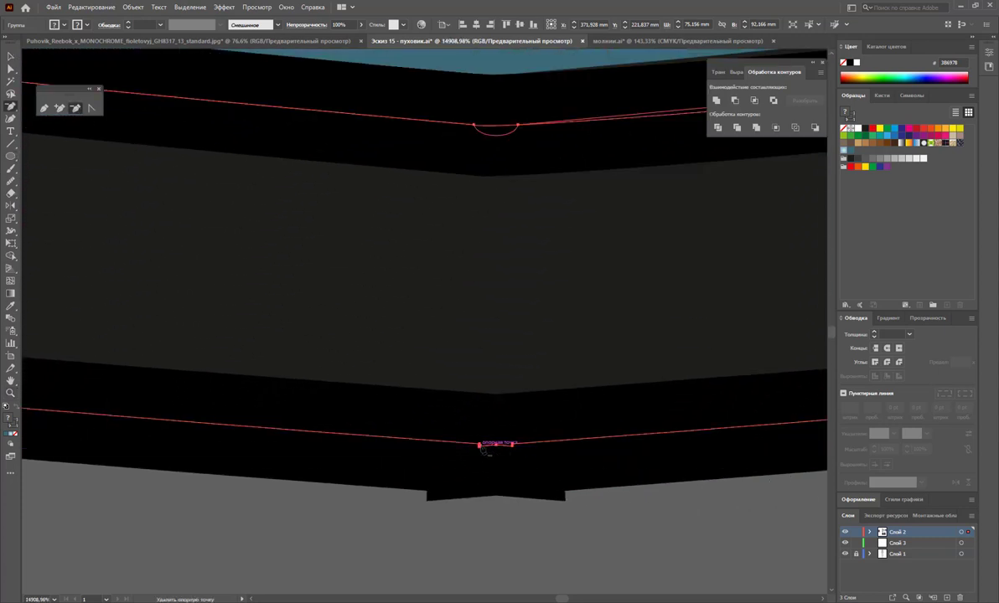
left_click(496, 445)
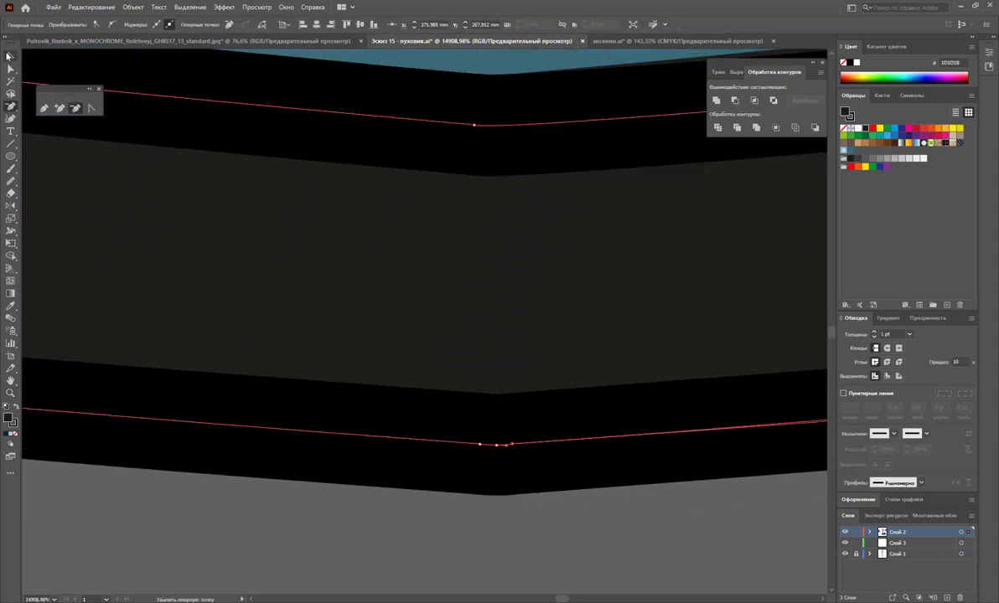
left_click(10, 57)
left_click(350, 543)
Fit the artboard in view, then zoom in on the white jacket's zipper end and hem.
key("z")
left_click(264, 392, "alt")
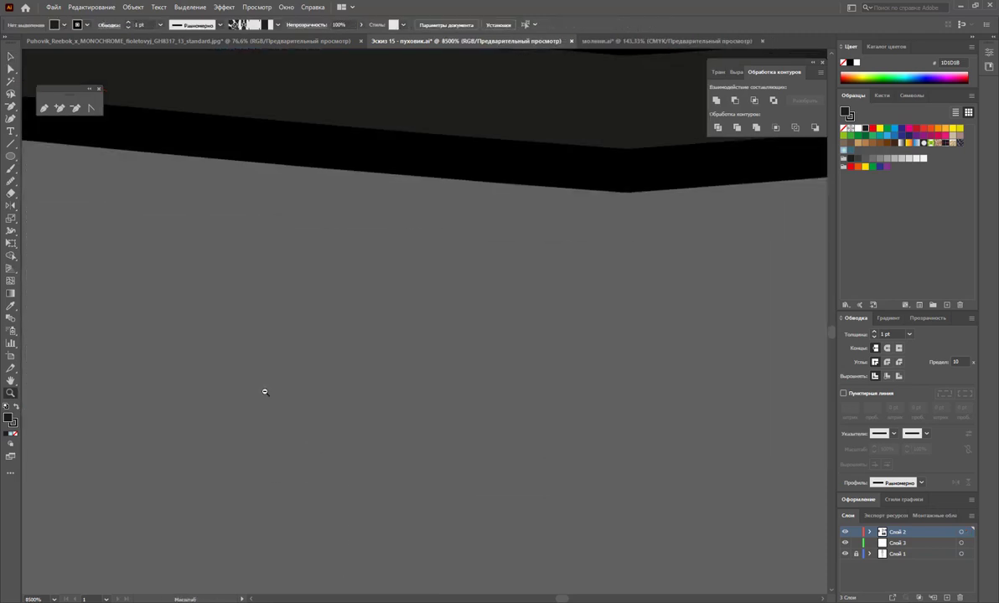
left_click_drag(264, 391, 394, 374)
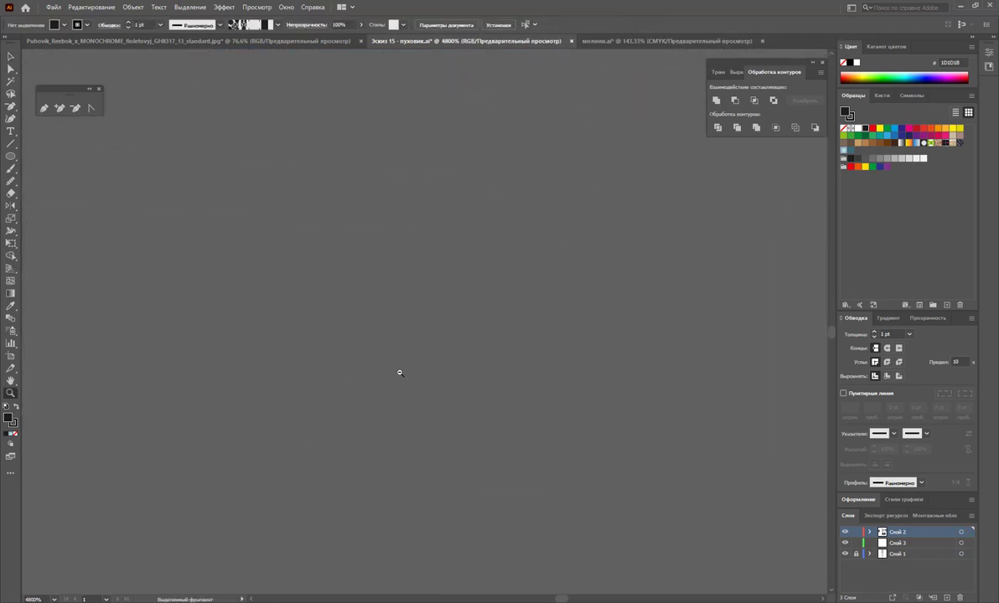
key("ctrl+0")
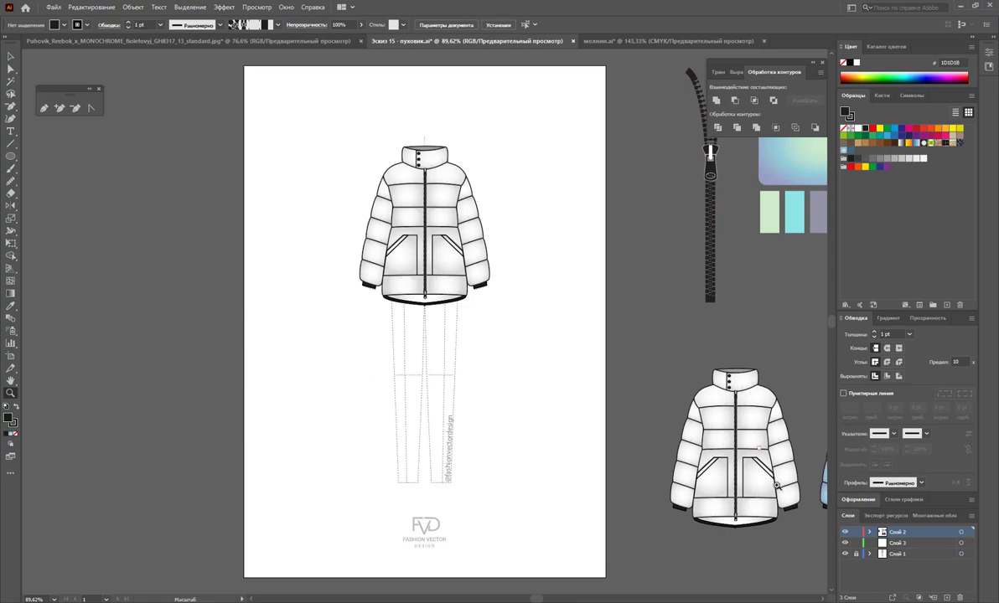
left_click_drag(733, 532, 768, 541)
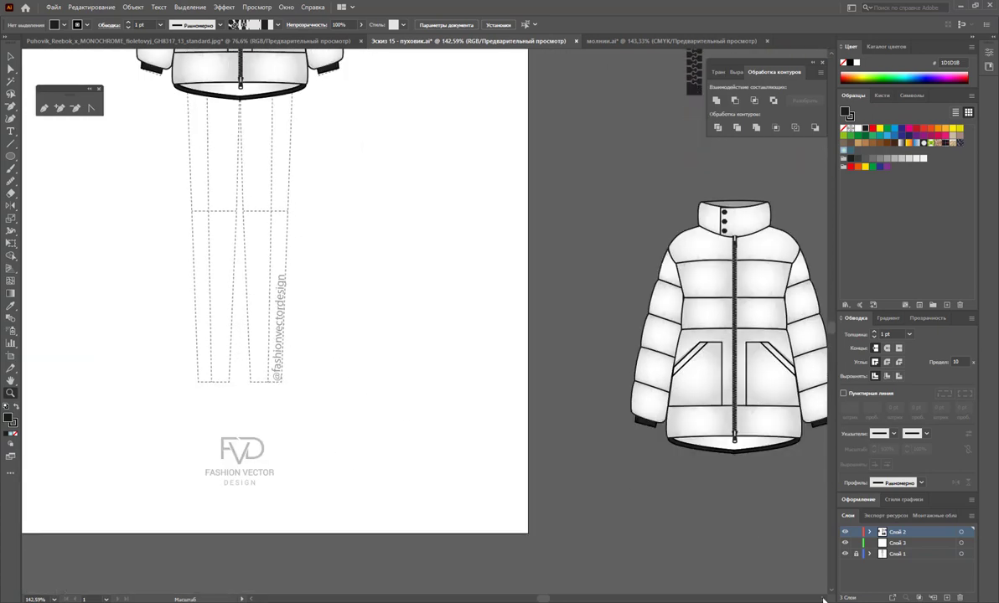
scroll(824, 600, "right", 10)
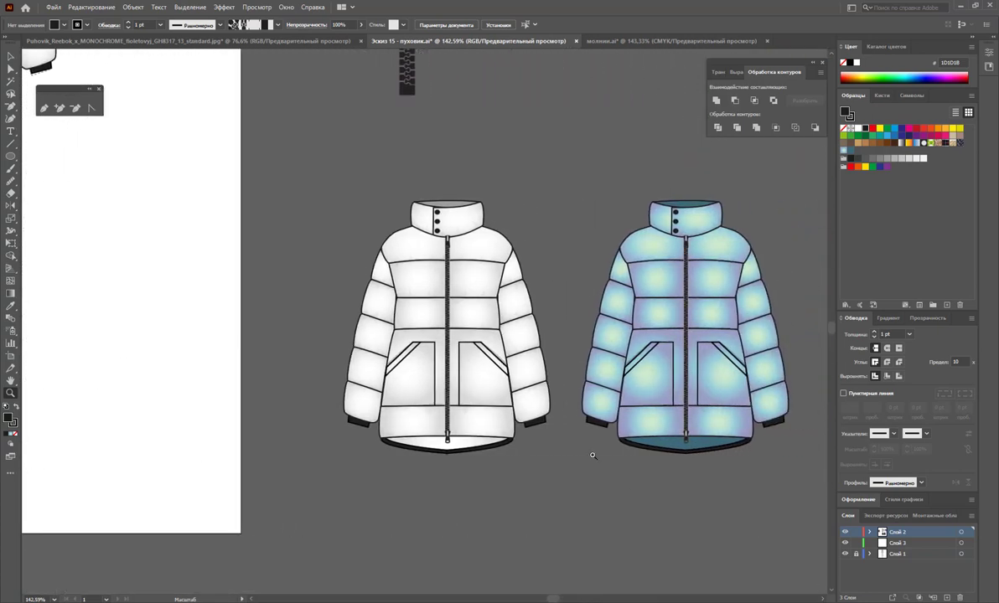
left_click_drag(449, 451, 475, 438)
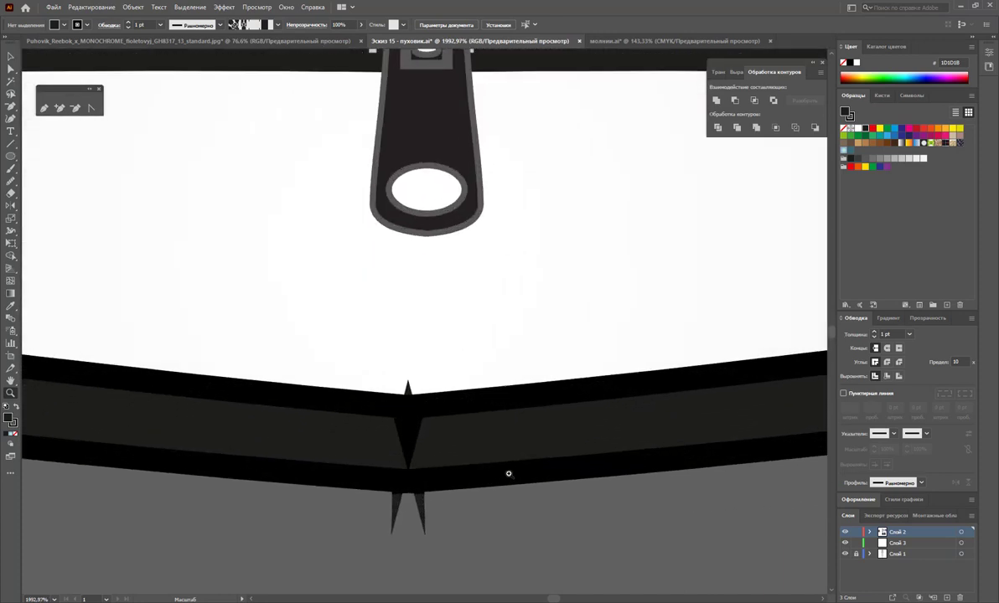
Delete the lower anchors of the small V at the hem centre, undoing one wrong deletion.
left_click(8, 53)
key("ctrl+a")
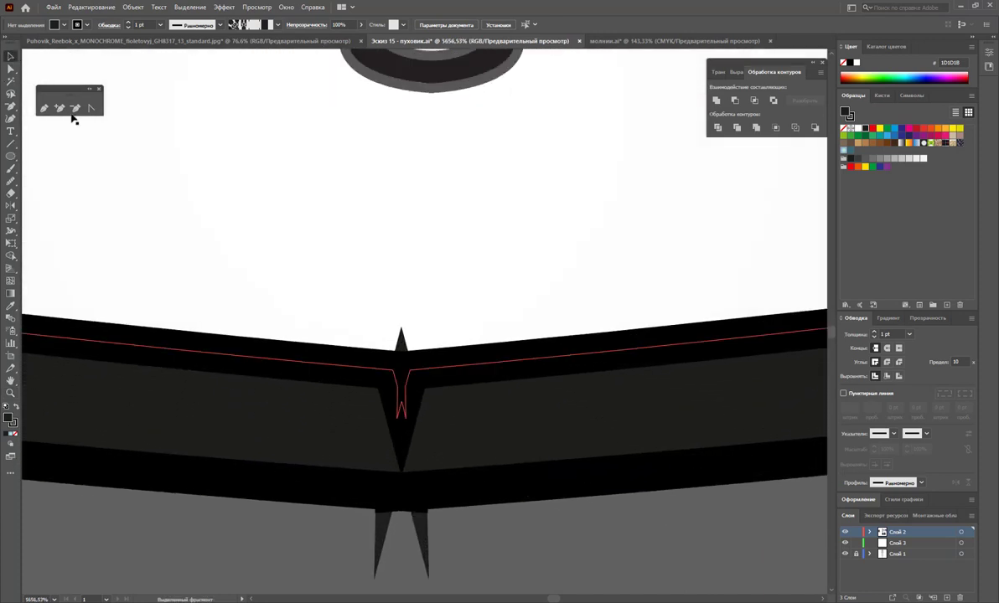
left_click(10, 68)
left_click_drag(530, 587, 243, 323)
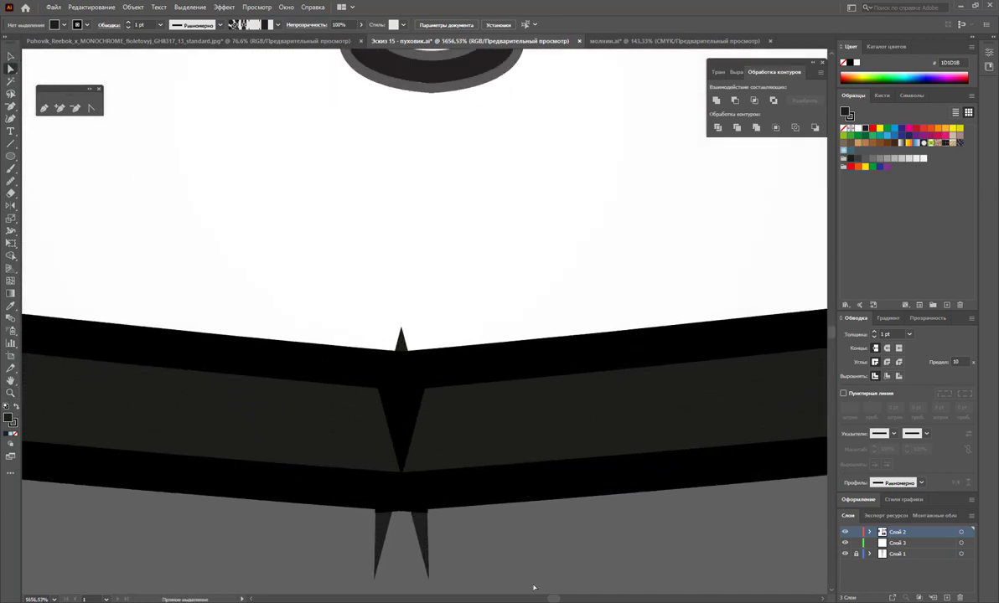
left_click(76, 108)
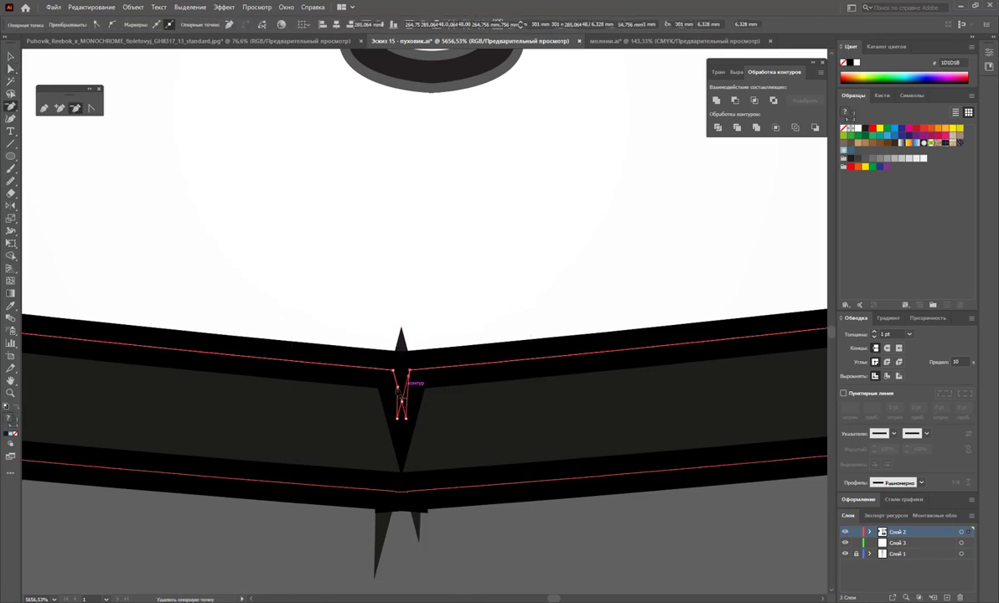
left_click(397, 417)
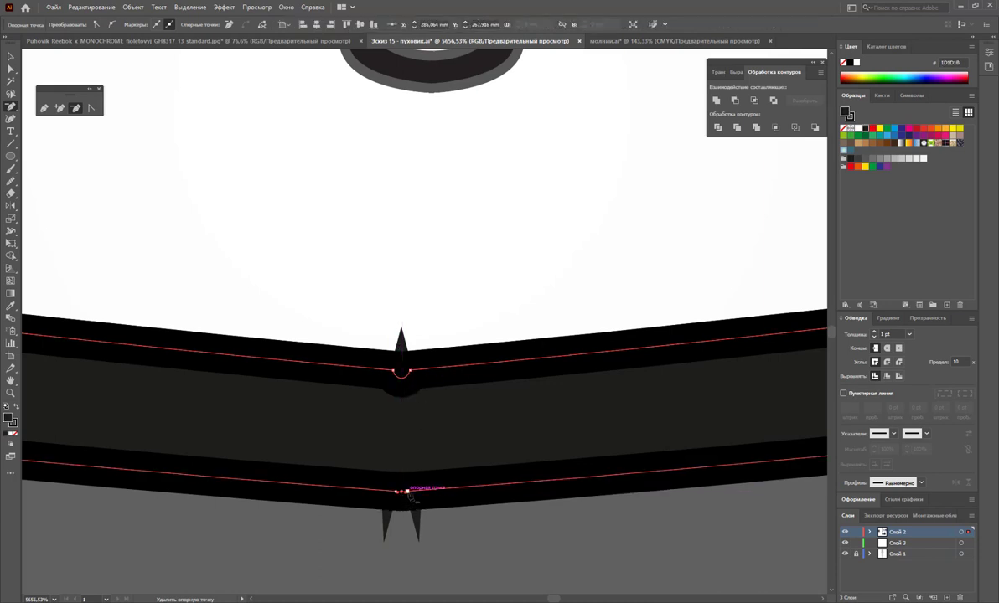
left_click(402, 491)
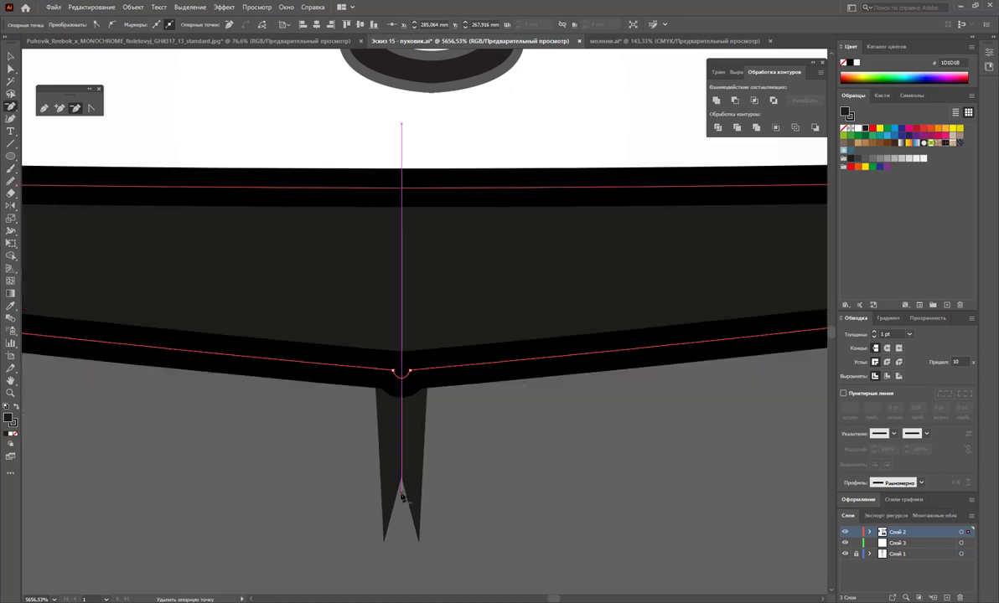
key("ctrl+z")
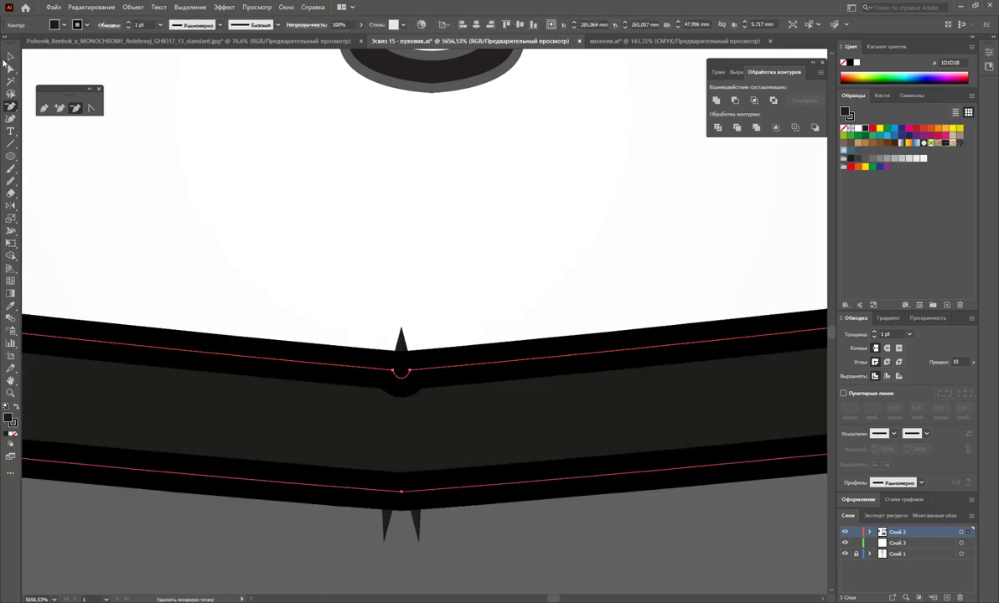
Delete the centre spike's bottom anchors for a smooth hem edge.
left_click_drag(523, 445, 334, 323)
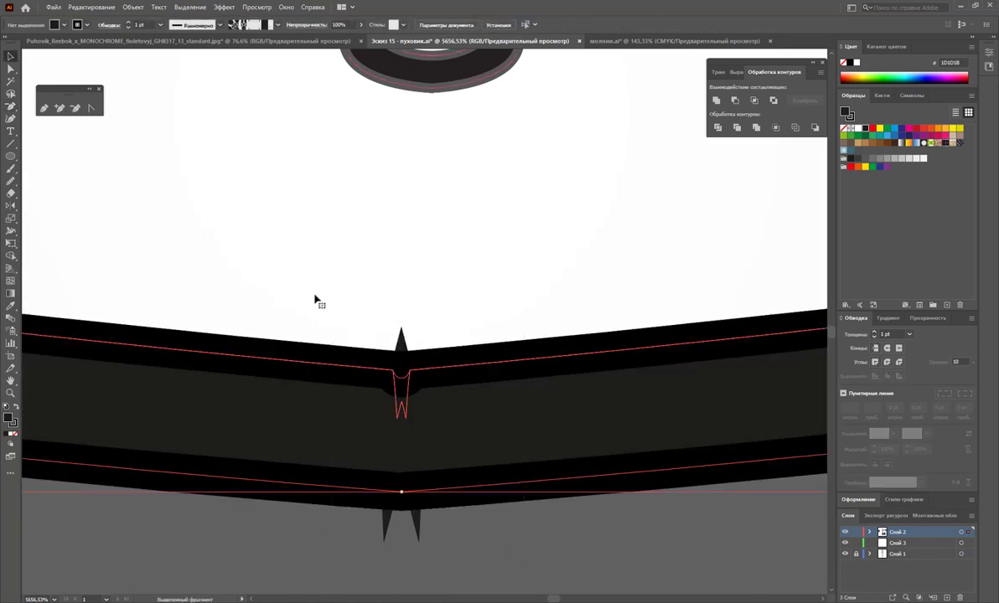
left_click(11, 71)
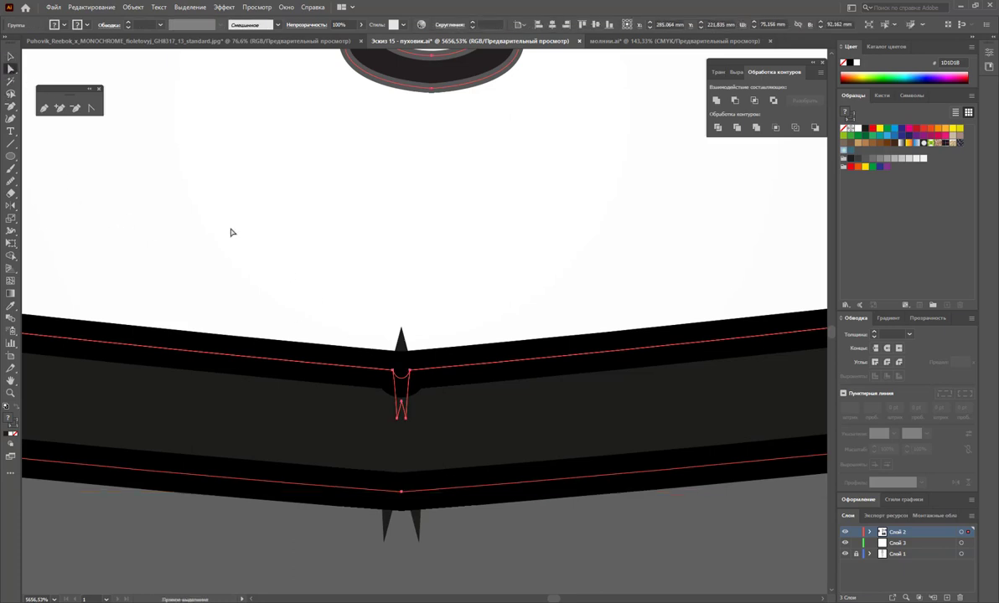
left_click(75, 108)
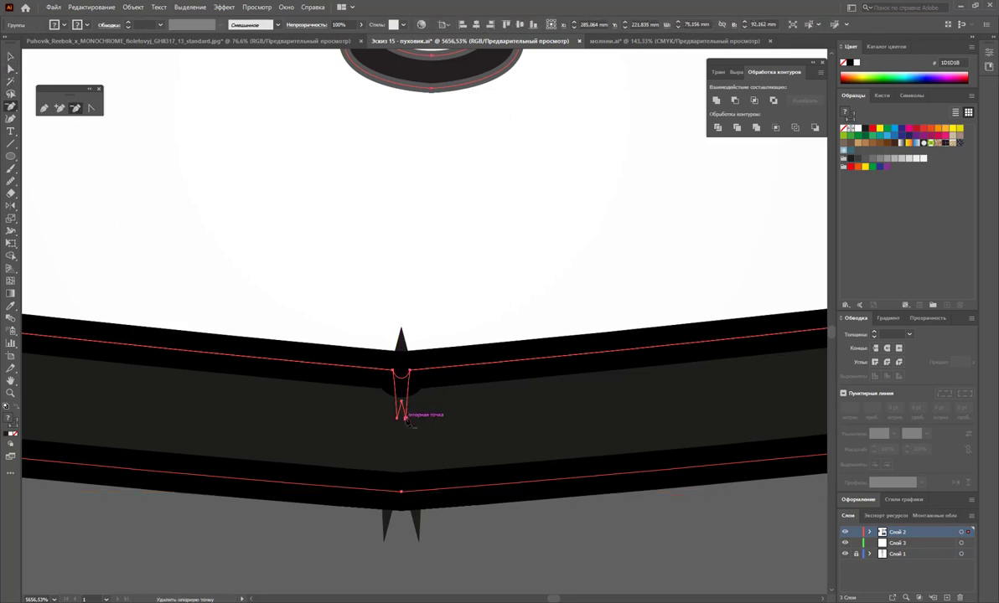
left_click(405, 418)
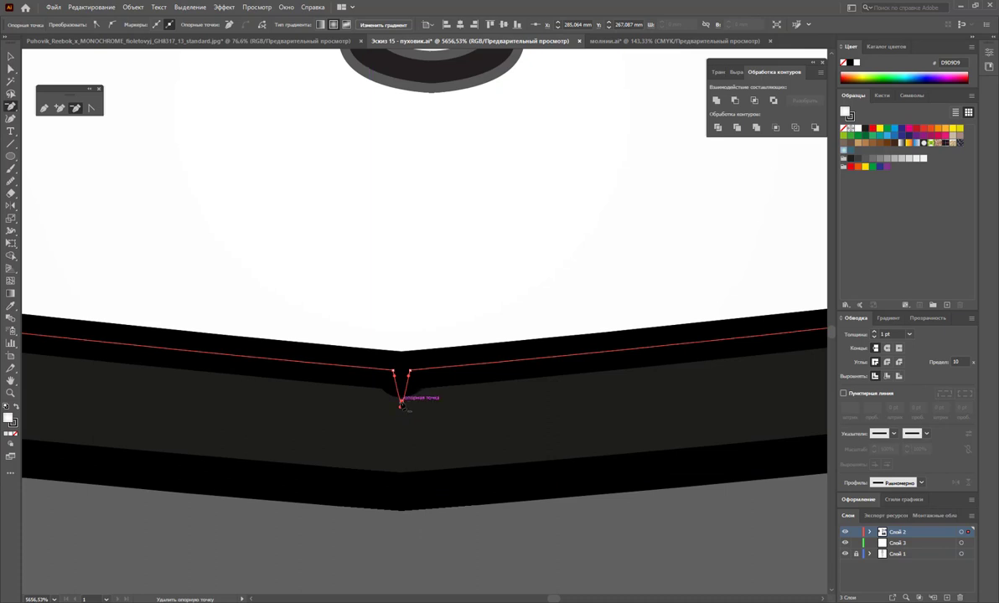
left_click(401, 404)
left_click(11, 56)
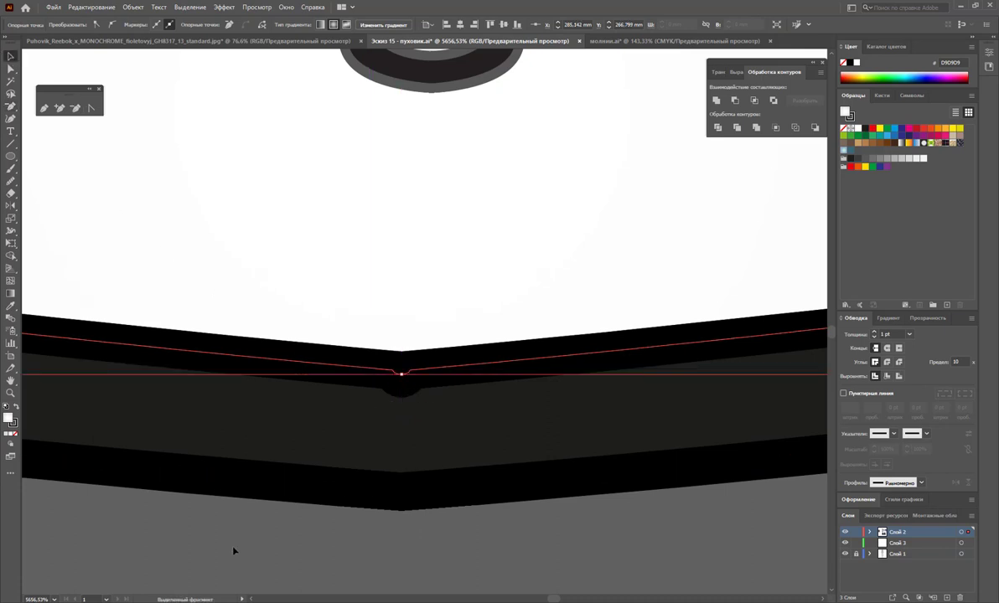
key("z")
left_click(201, 367, "alt")
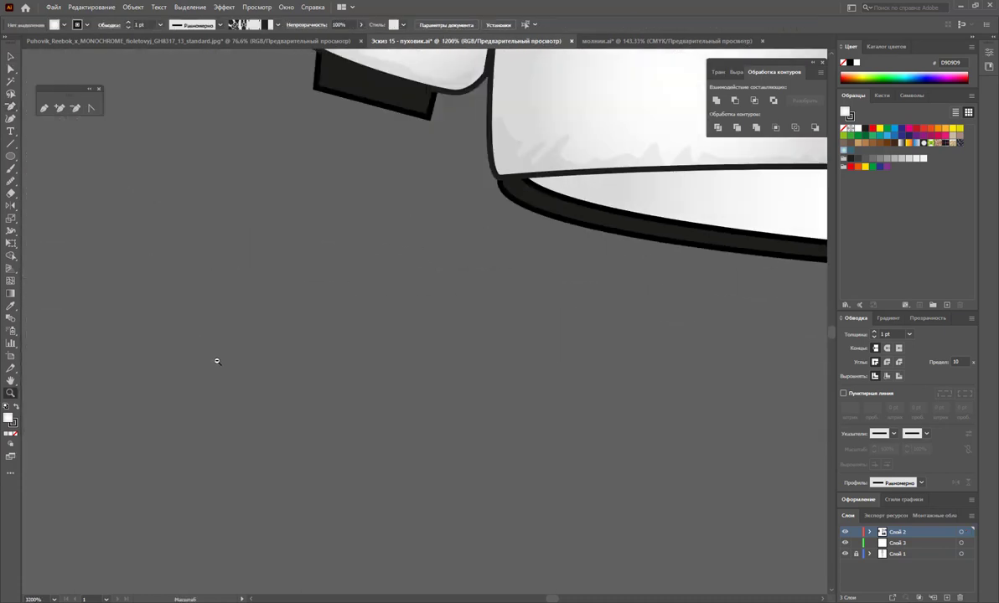
Zoom in closely on the crossed zipper notch in the white jacket's hem band.
left_click(217, 362, "alt")
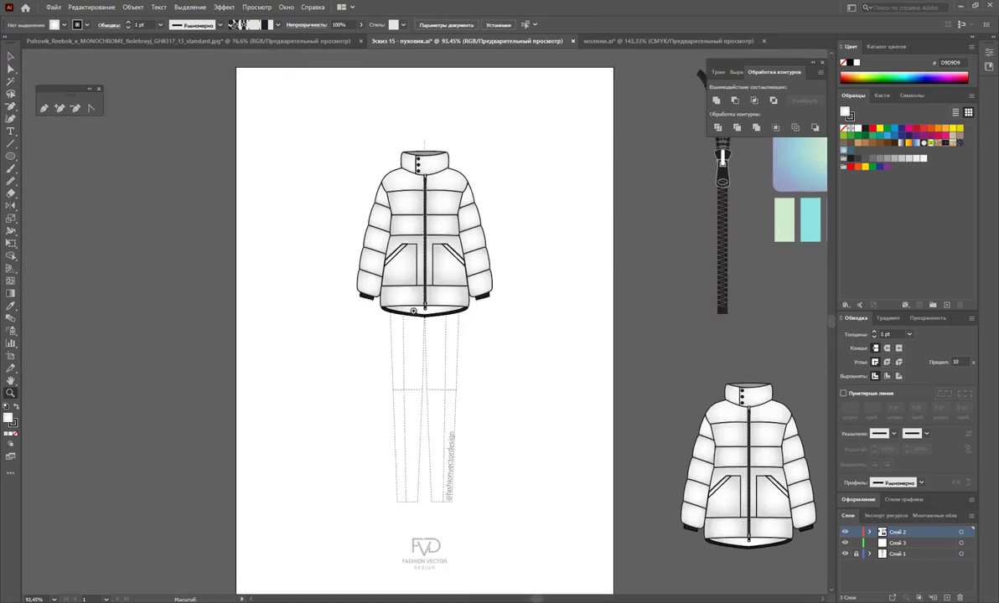
mouse_move(413, 311)
left_mouse_down()
mouse_move(608, 421)
mouse_move(791, 447)
left_mouse_up()
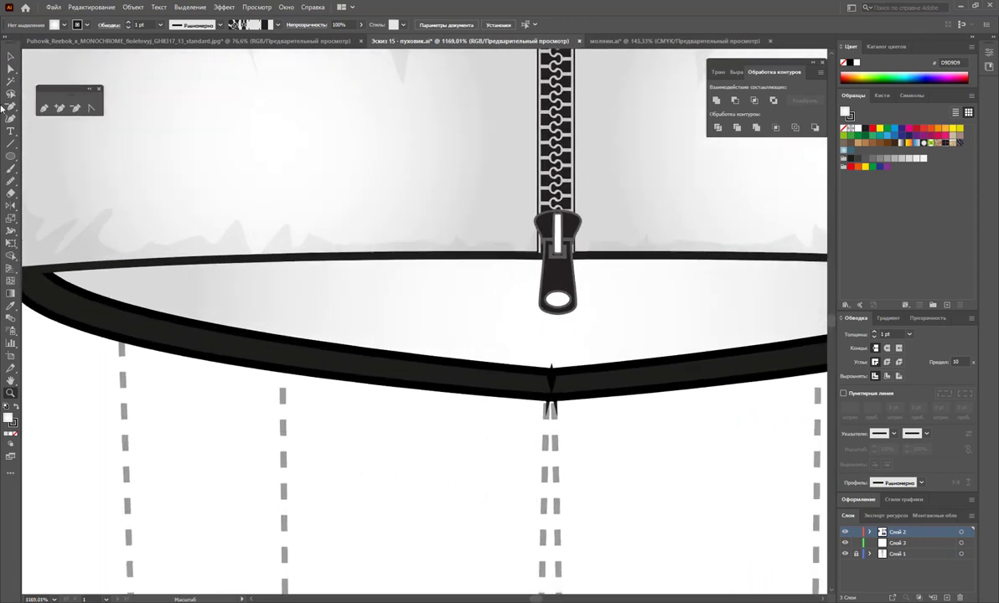
left_click(11, 68)
scroll(460, 434, "right", 5)
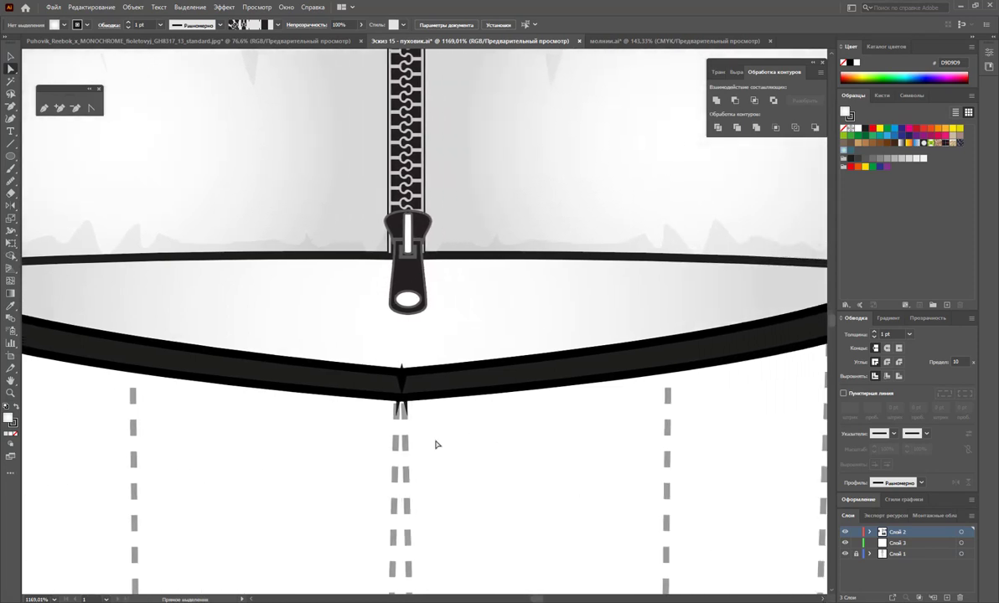
left_click_drag(435, 444, 368, 345)
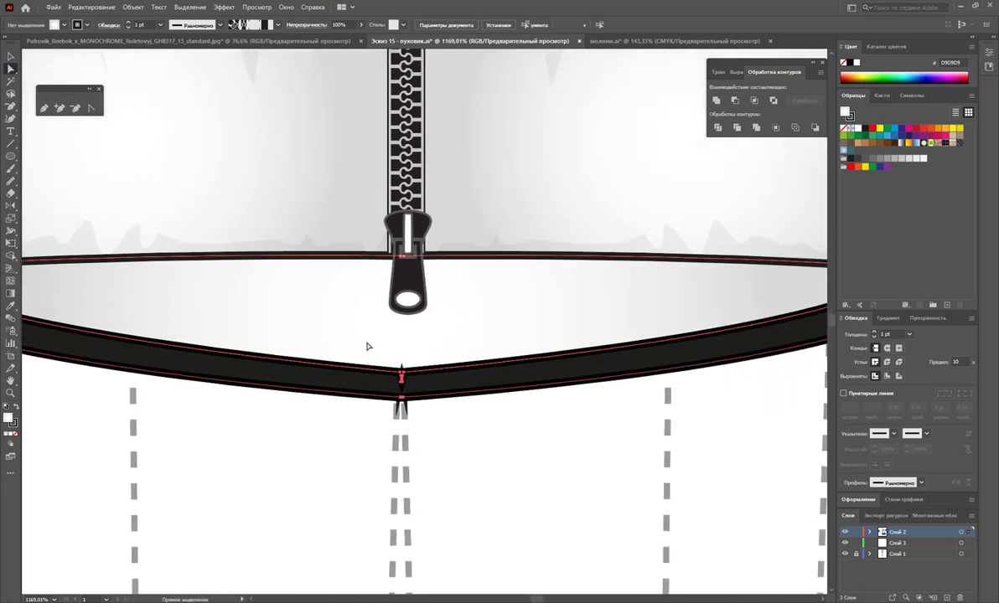
left_click(10, 391)
left_click_drag(434, 381, 676, 441)
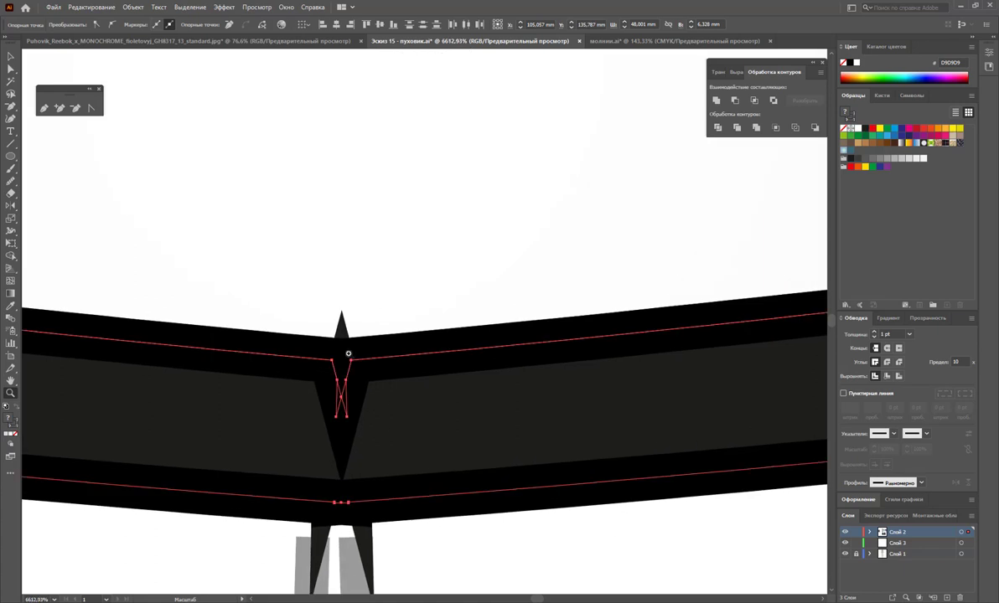
scroll(345, 351, "down", 3)
scroll(321, 237, "up", 3)
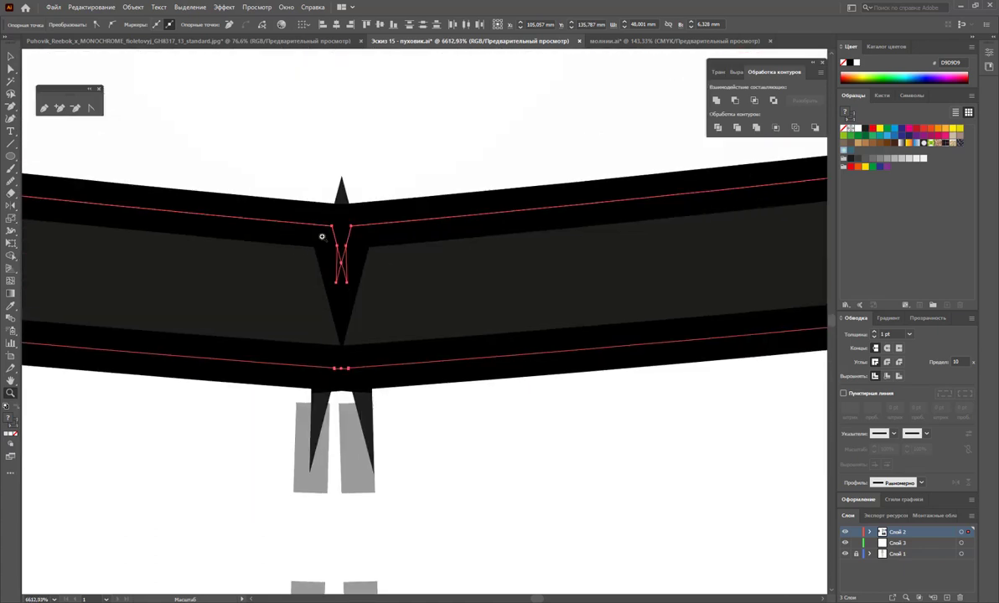
Delete the crossed and V-notch anchor points so the hem band edges run straight.
left_click(75, 108)
left_click(347, 283)
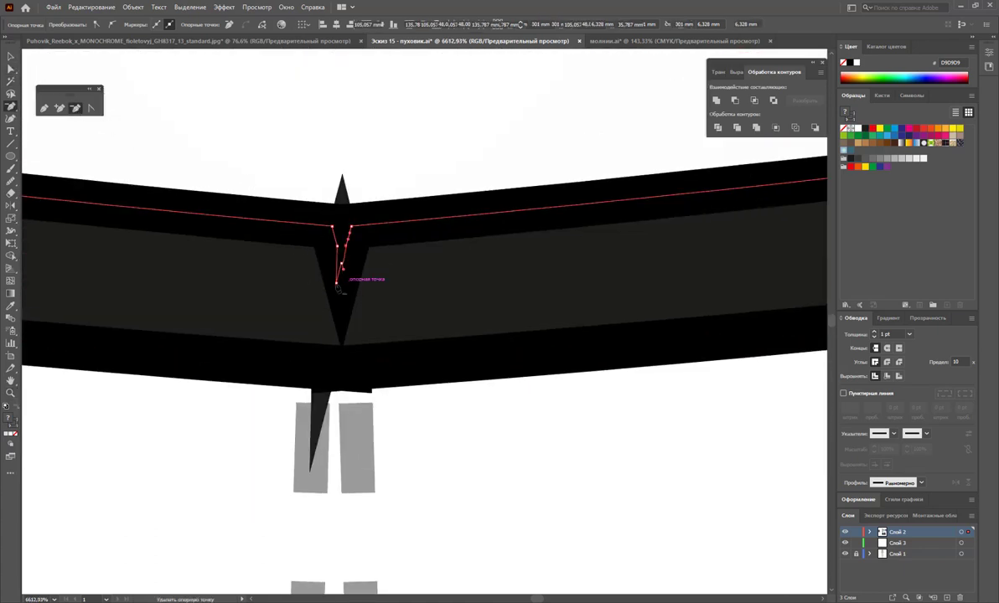
left_click(335, 281)
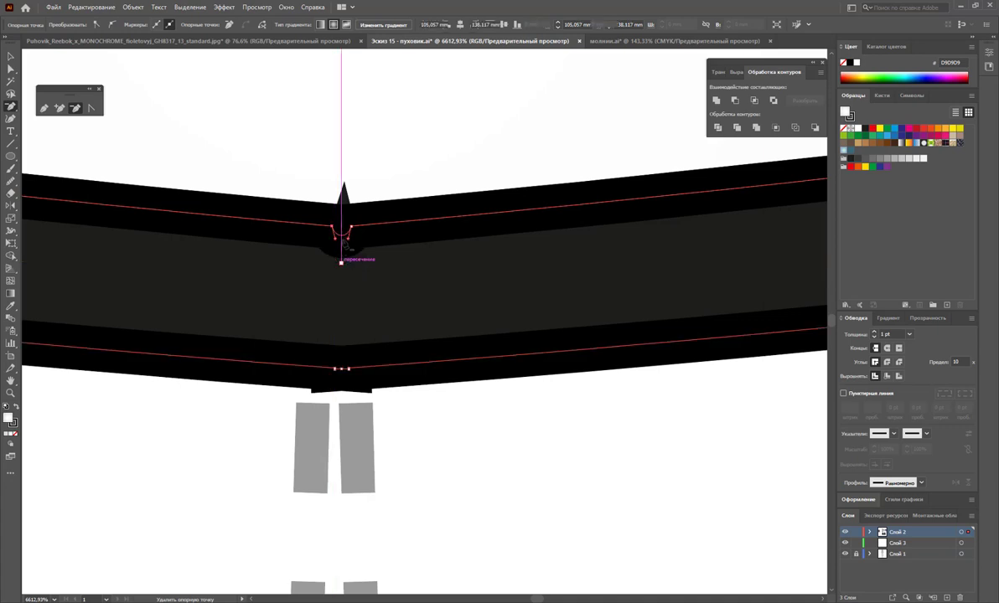
left_click(341, 262)
left_click(341, 369)
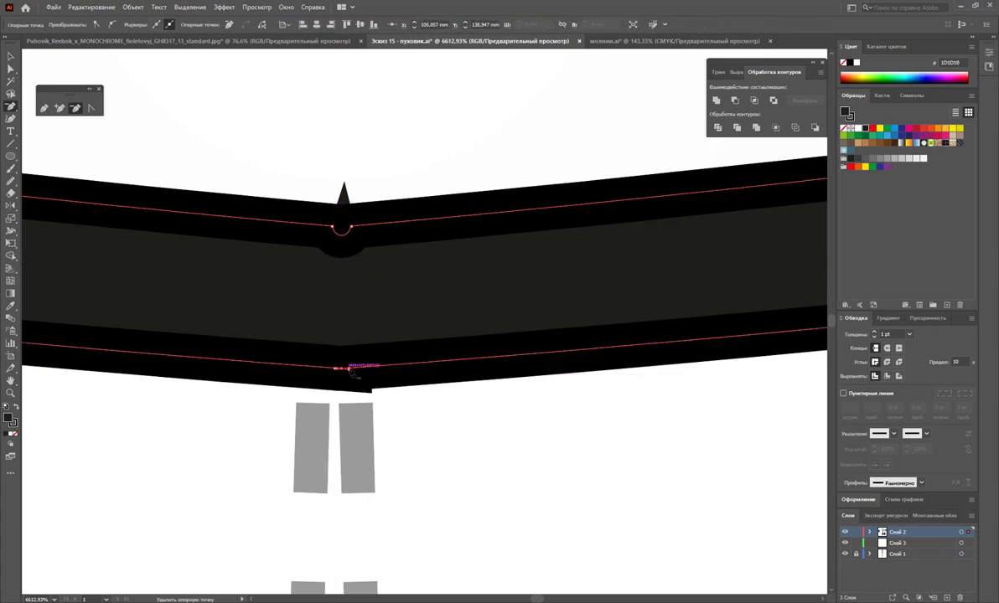
left_click(11, 75)
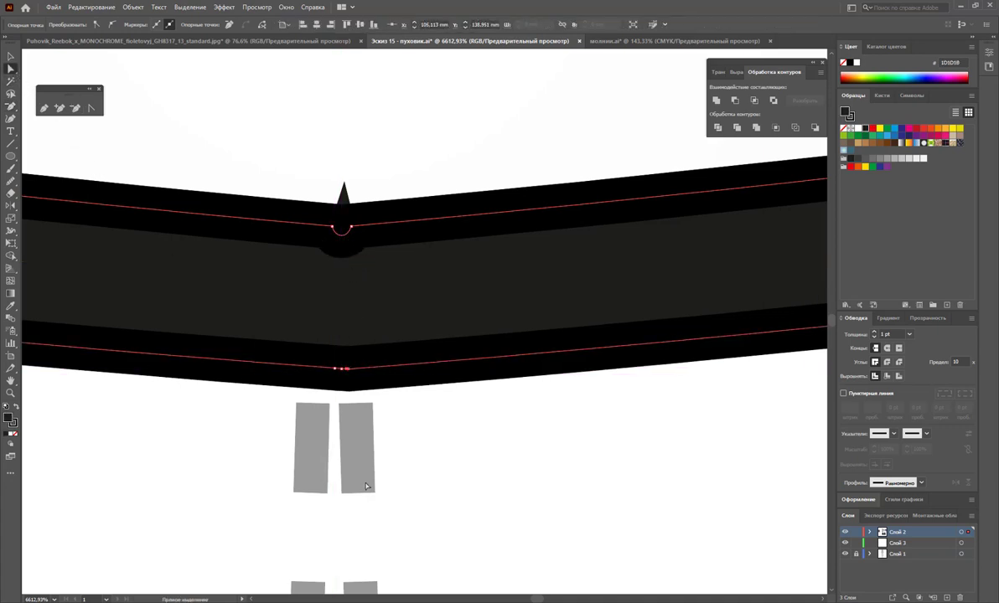
left_click_drag(412, 268, 221, 135)
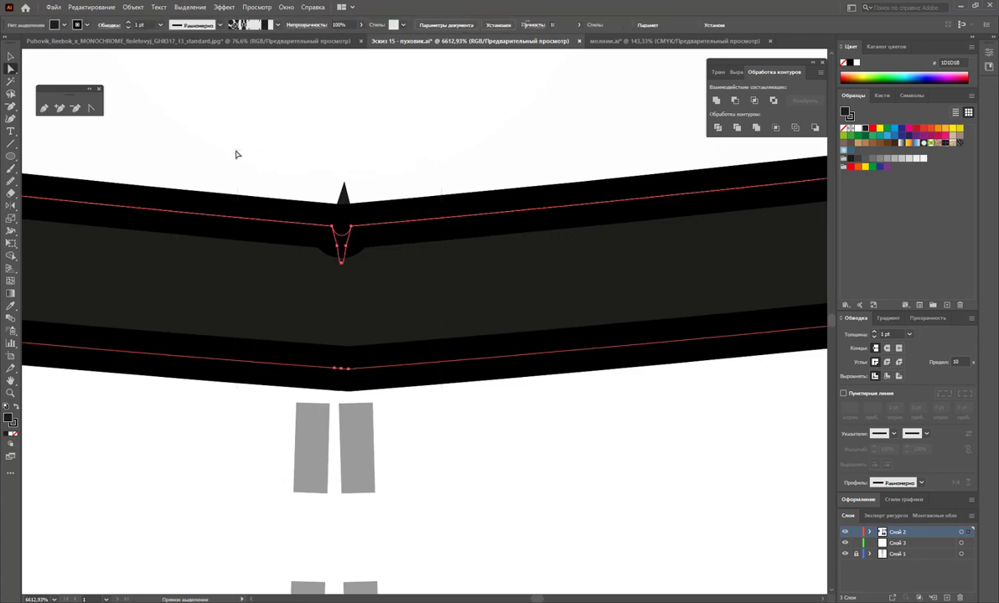
left_click(74, 108)
left_click(341, 263)
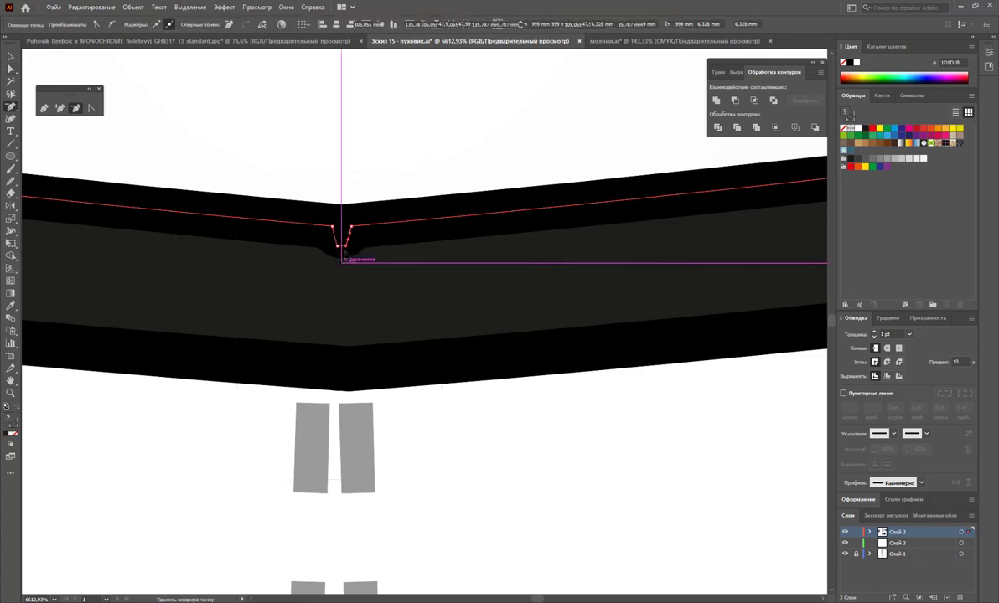
left_click(336, 245)
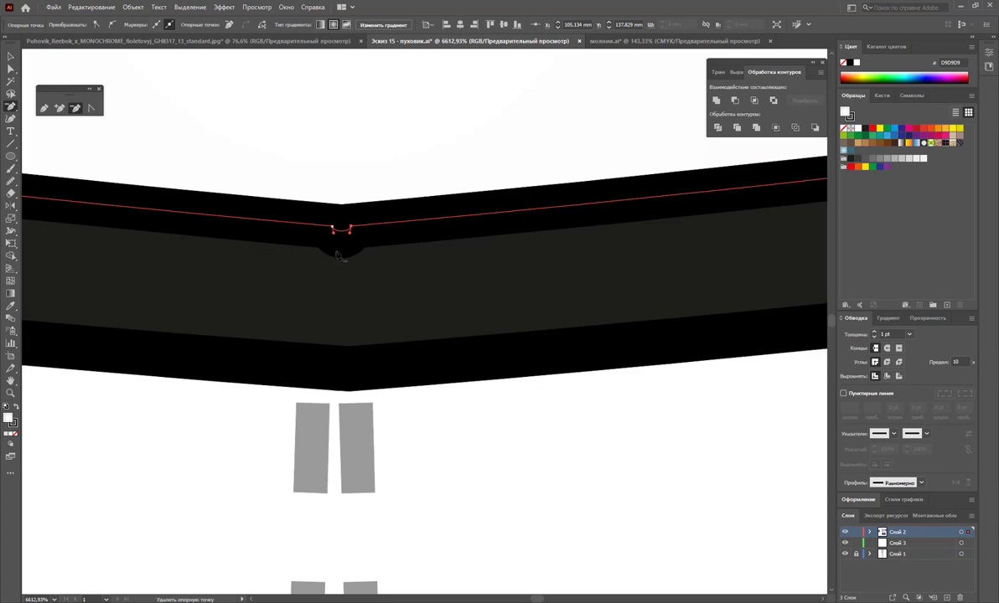
Deselect and zoom back out from the notch toward the whole artboard.
left_click(10, 53)
left_click(400, 413)
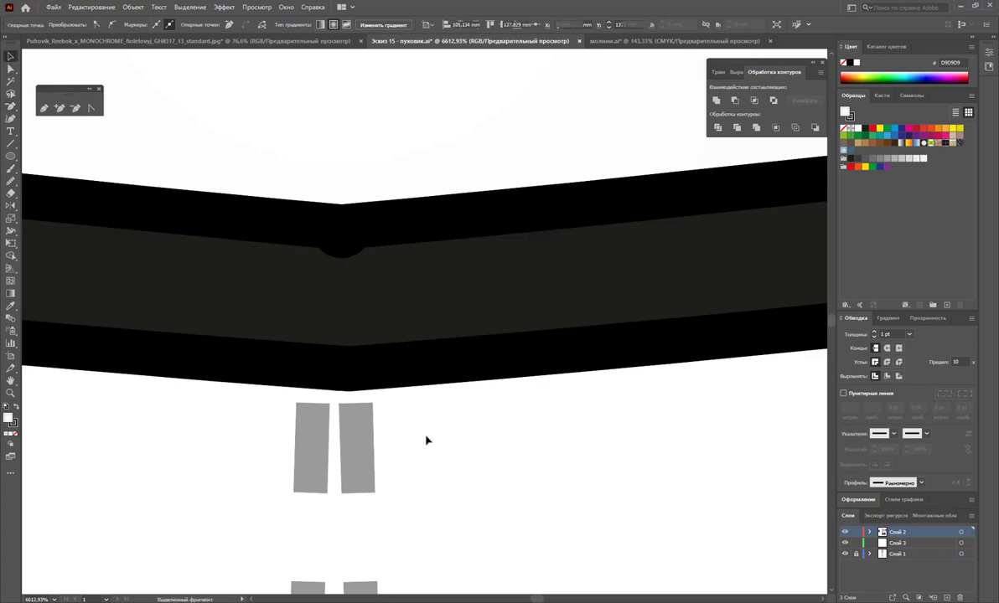
key("z")
left_click(338, 334, "alt")
left_click(530, 332, "alt")
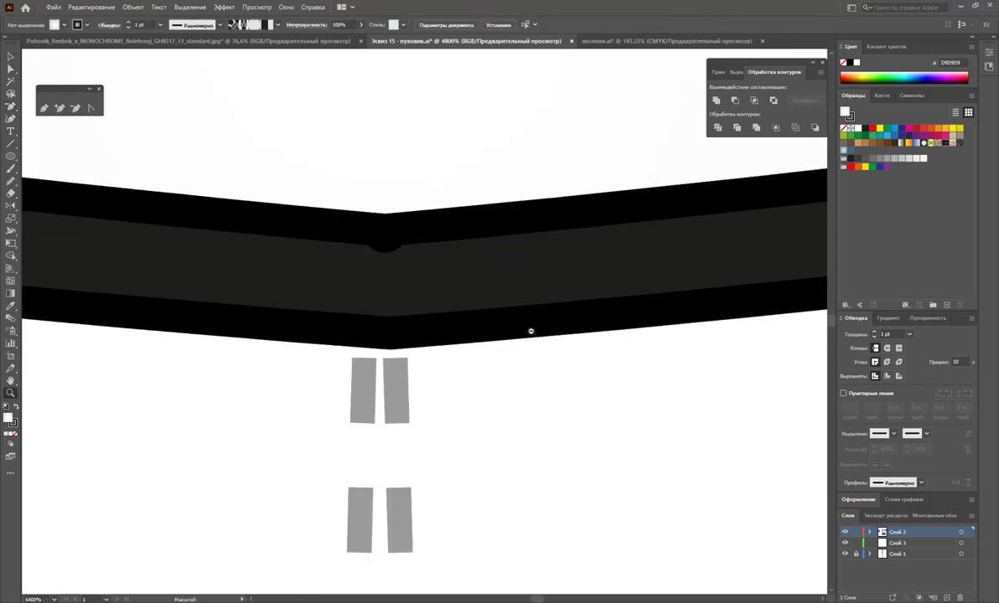
left_click(591, 334, "alt")
left_click(590, 334, "alt")
left_click(587, 343, "alt")
Alt-drag a copy of the blue-teal jacket to its right, making a third jacket.
left_click(574, 362, "alt")
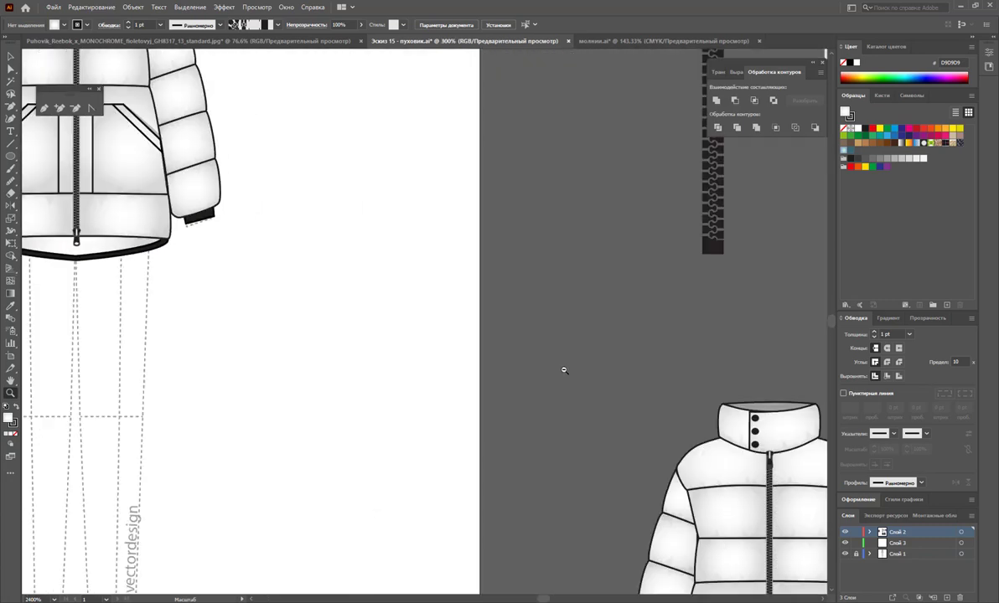
scroll(702, 437, "down", 1)
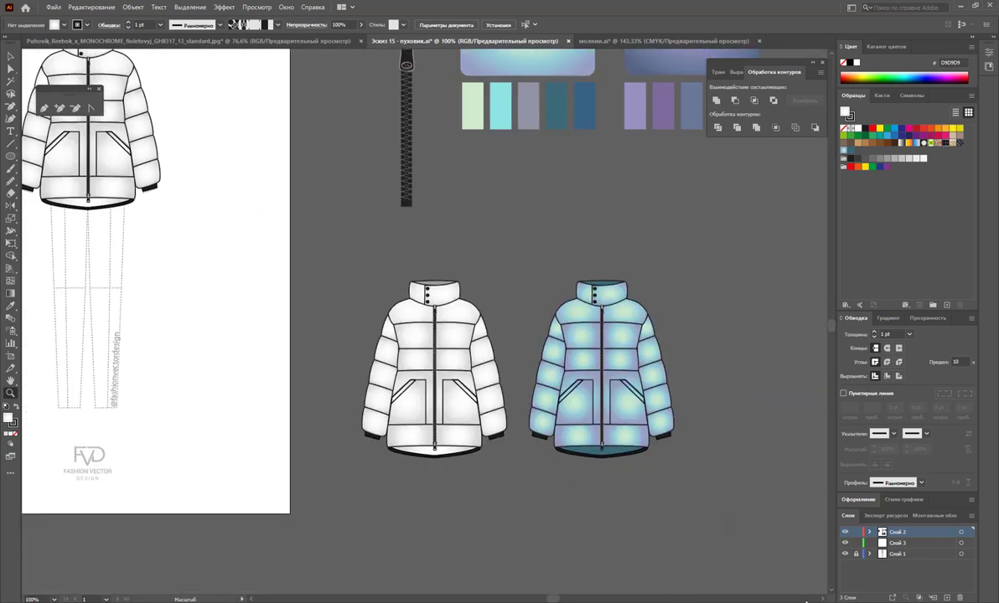
scroll(602, 305, "right", 5)
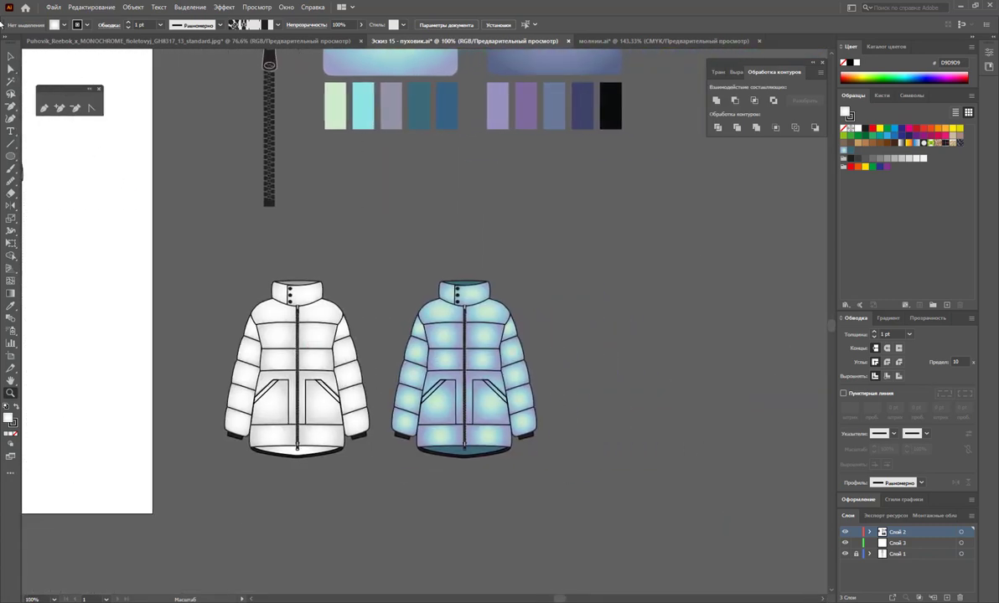
key("v")
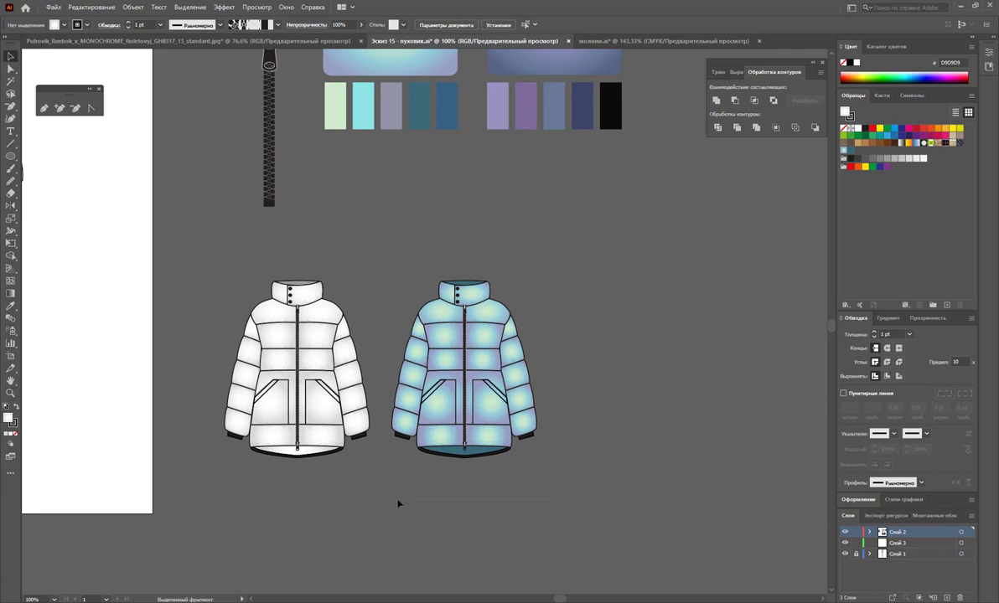
left_click_drag(408, 379, 605, 400)
Isolate the third jacket and fill its light-blue panels with the violet gradient swatch.
left_click(595, 511)
scroll(595, 511, "up", 2)
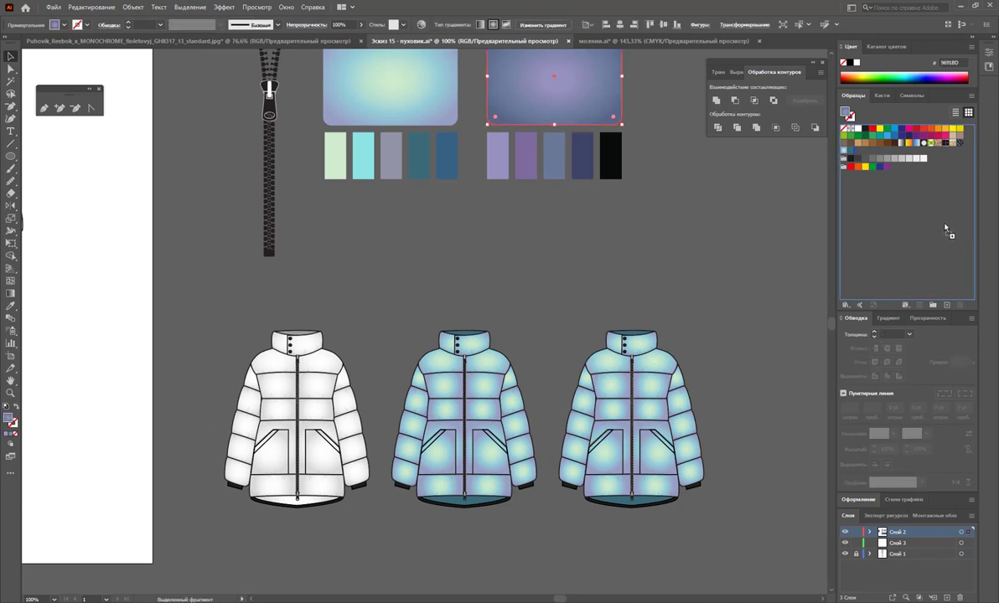
left_click(747, 310)
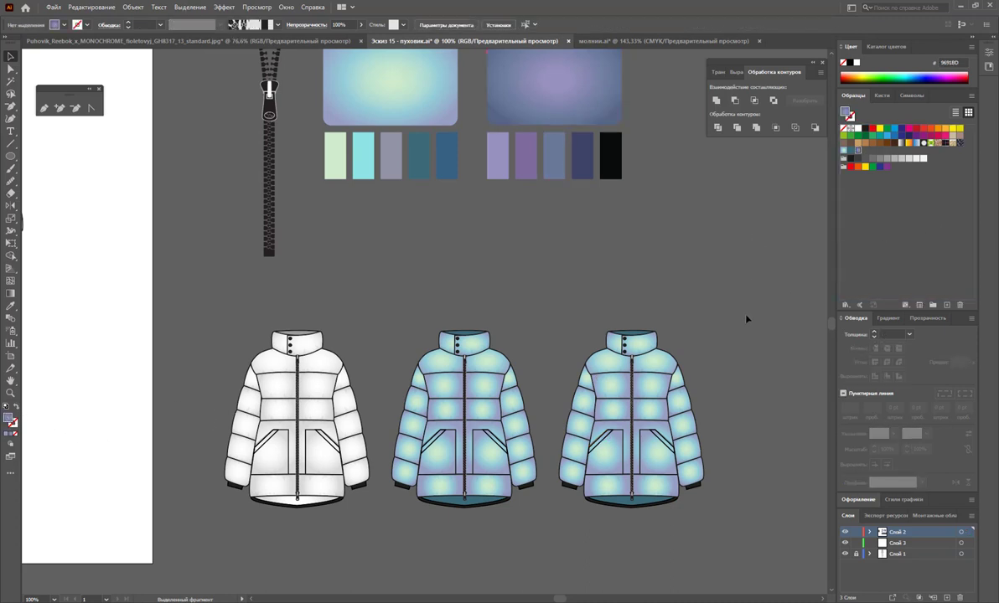
double_click(623, 408)
left_click(11, 81)
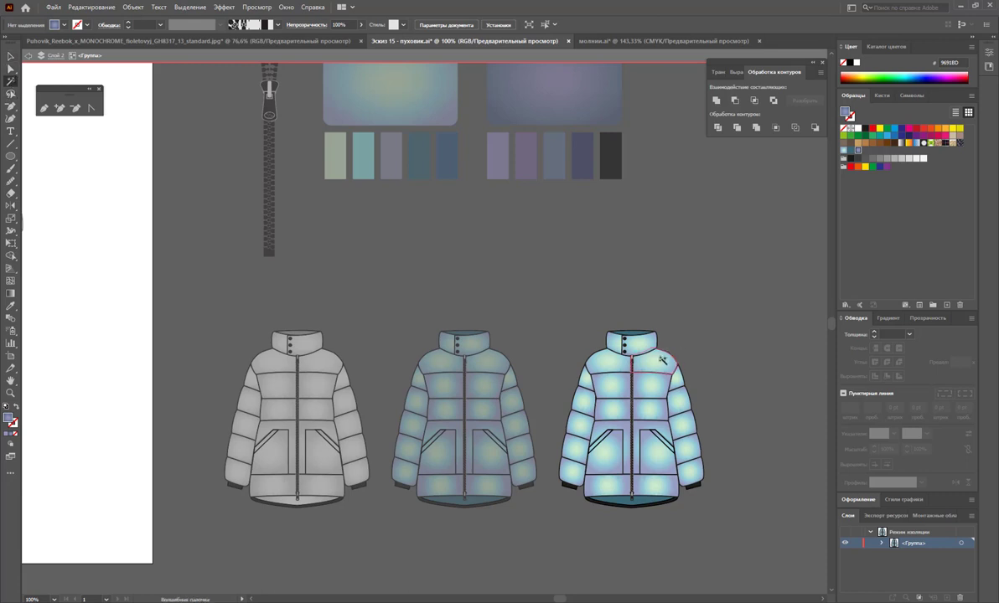
left_click(616, 337)
left_click(858, 149)
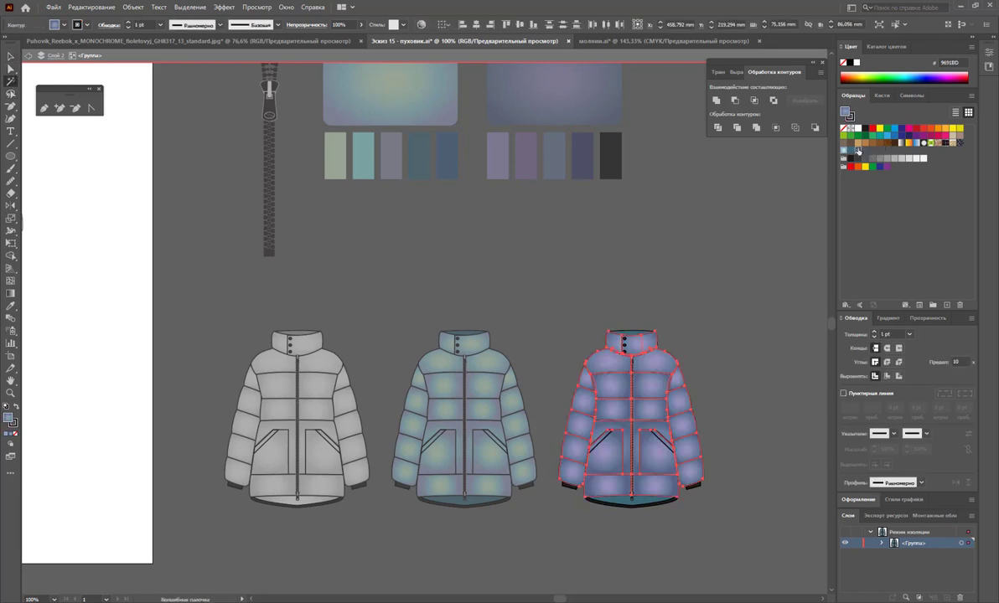
Fill the third jacket's collar lining and hem facing with black, then exit isolation.
left_click(12, 69)
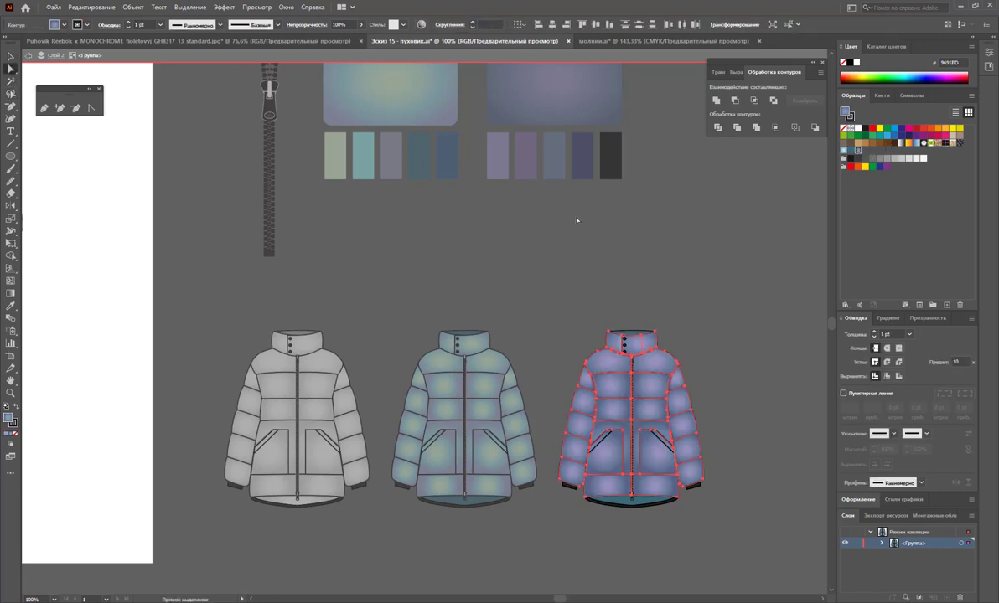
left_click(629, 332)
left_click(625, 503, "shift")
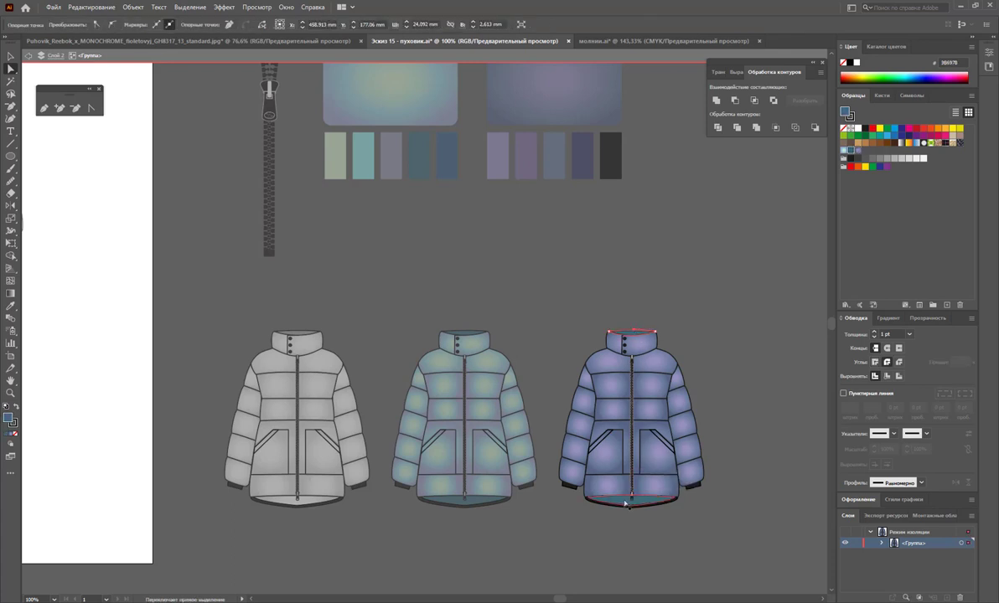
left_click(865, 129)
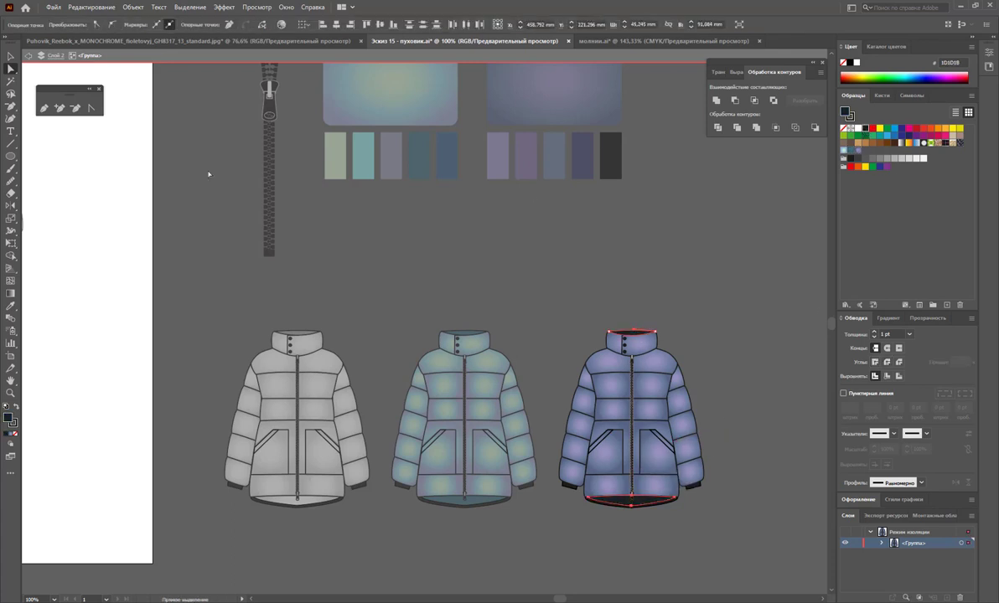
left_click(9, 56)
double_click(530, 203)
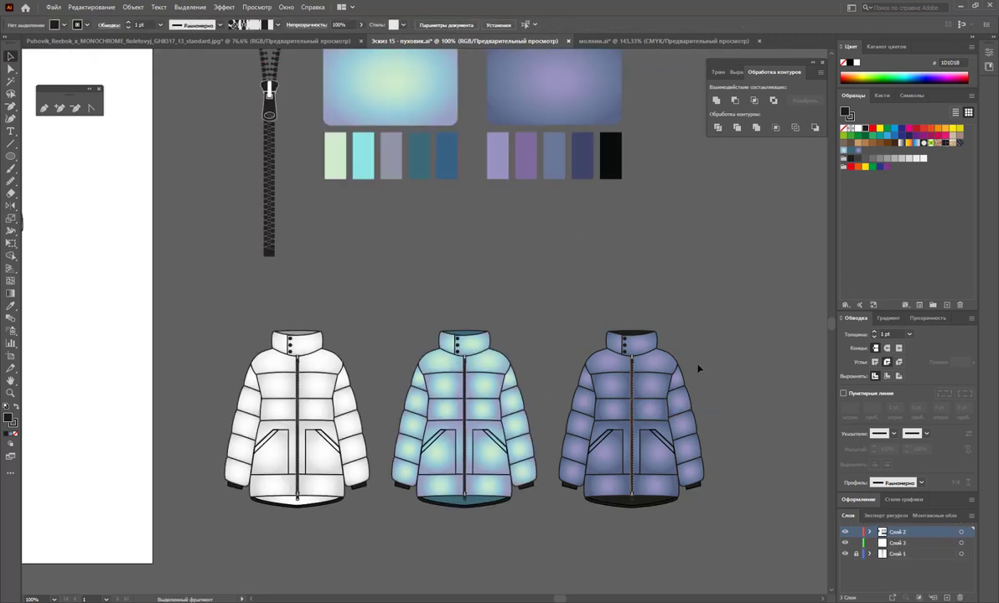
key("z")
left_click_drag(484, 300, 374, 292)
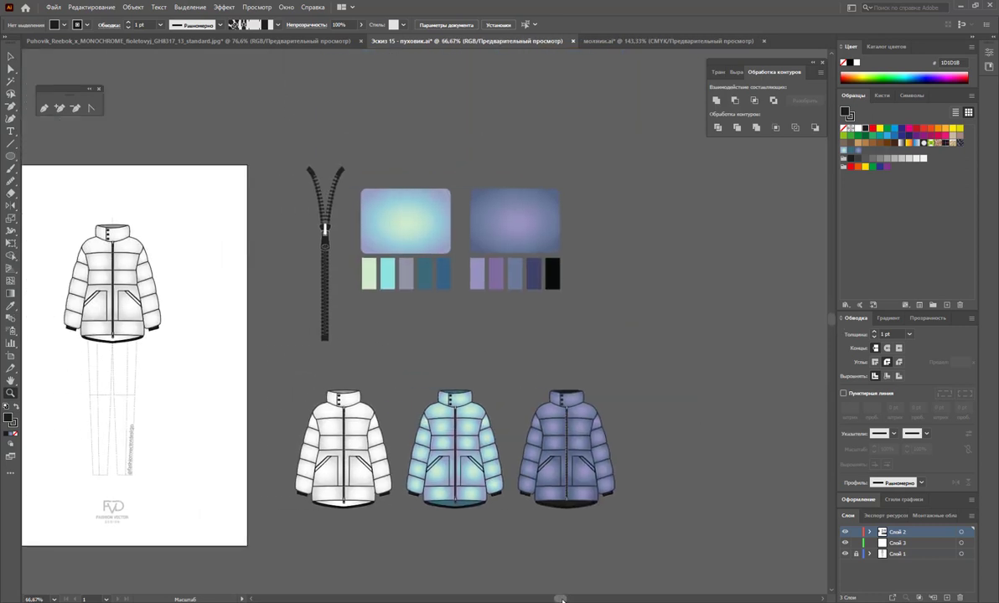
left_click_drag(566, 600, 553, 600)
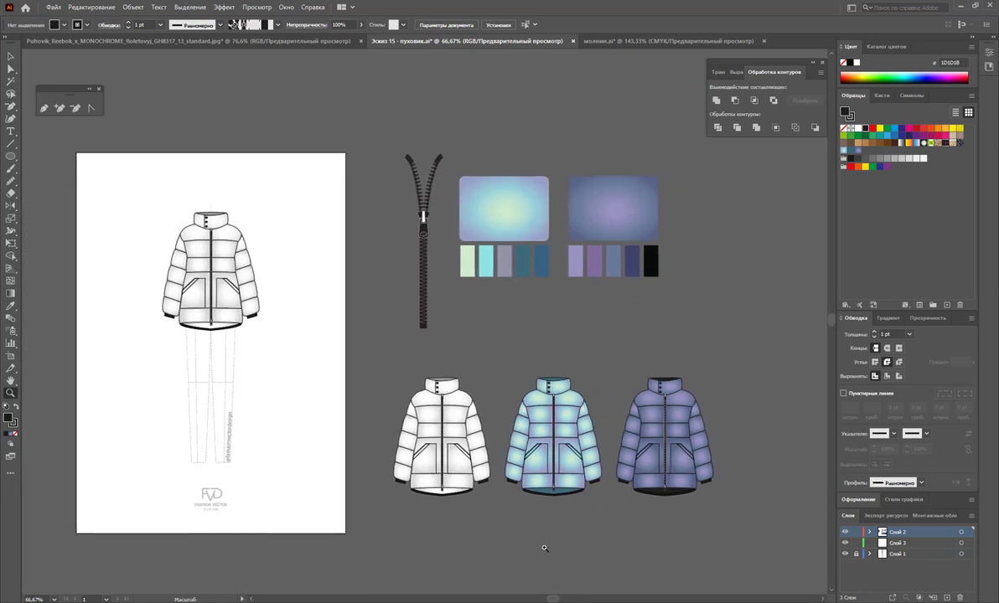
left_click_drag(534, 490, 520, 463)
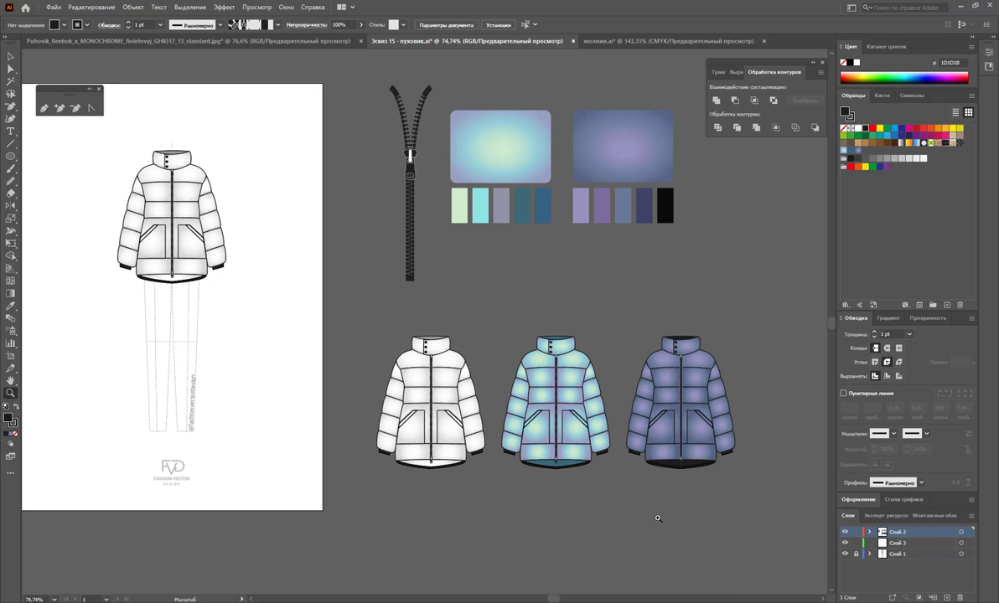
scroll(609, 523, "up", 1)
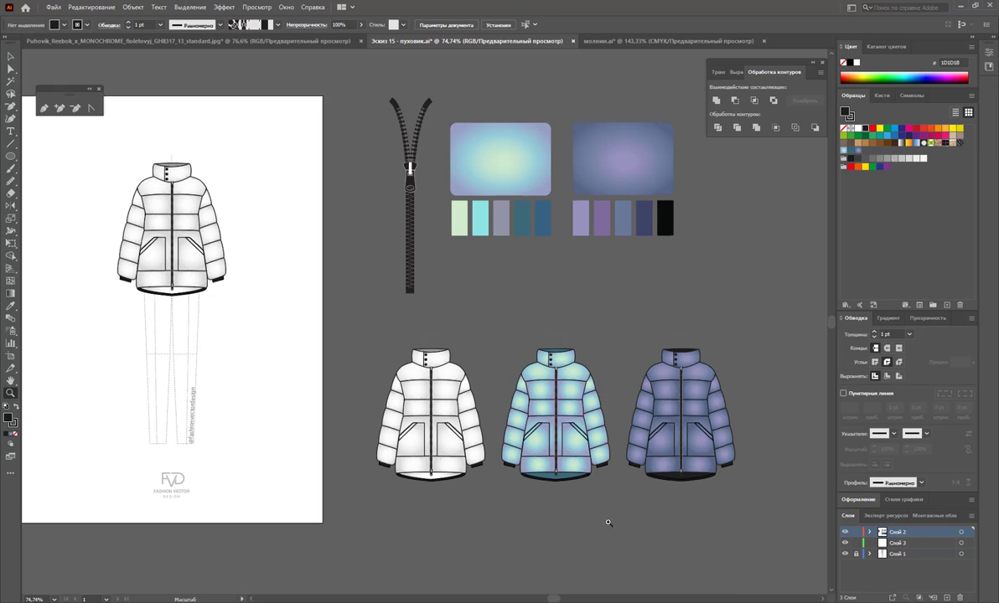